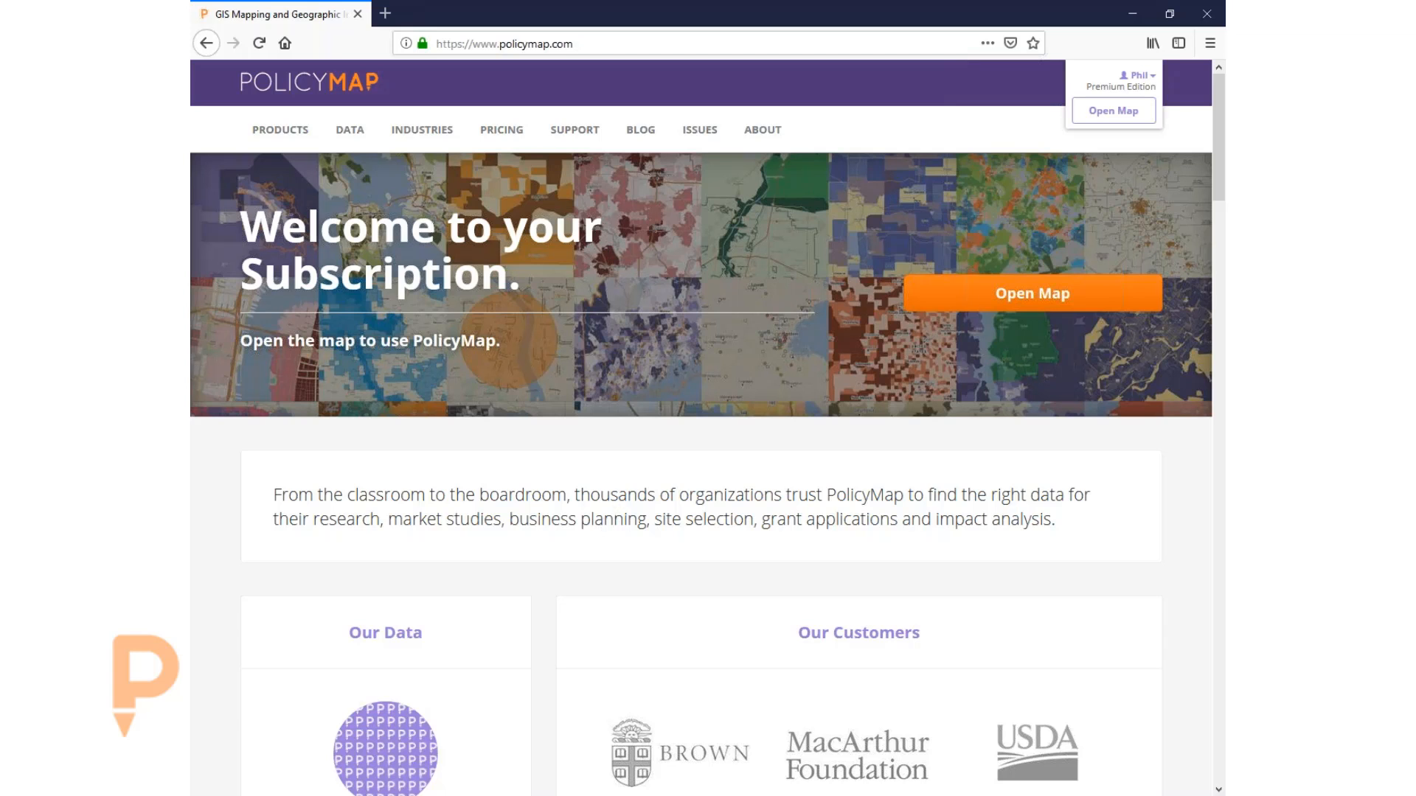
- Open the Data Indicators page and scroll to the Demographics datasets: Total Population, Population Density, Race and Ethnicity
mouse_move(367, 131)
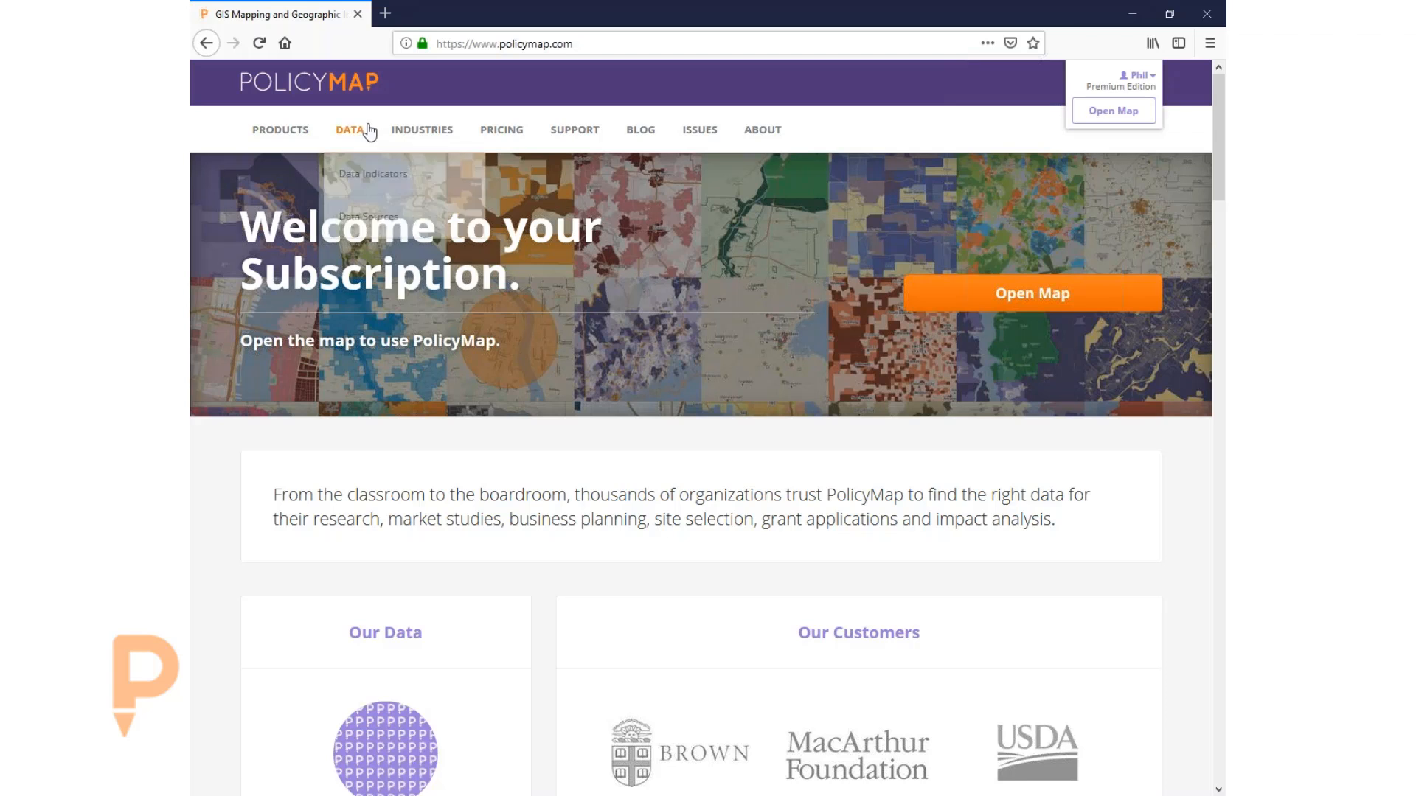
click(368, 175)
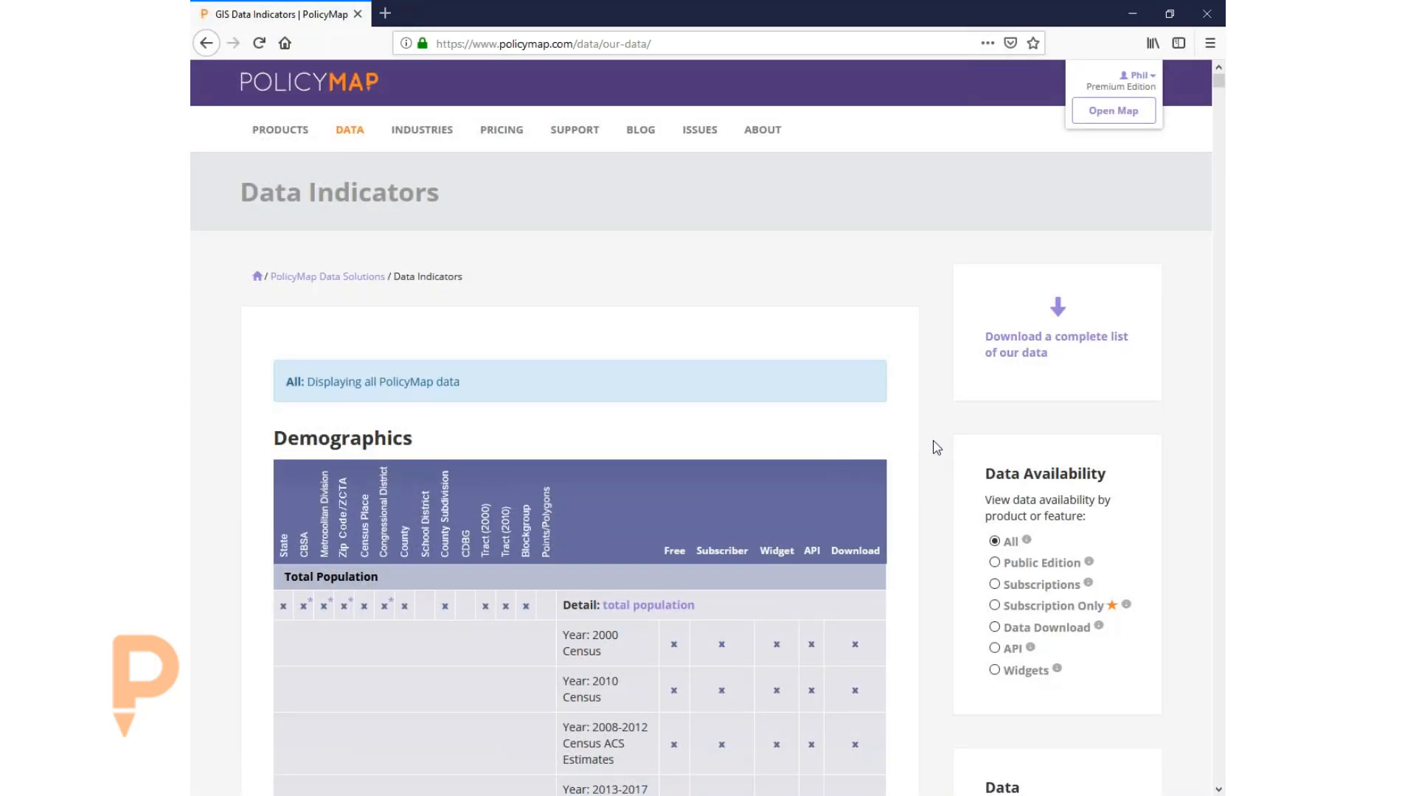
scroll(938, 449, down, 2)
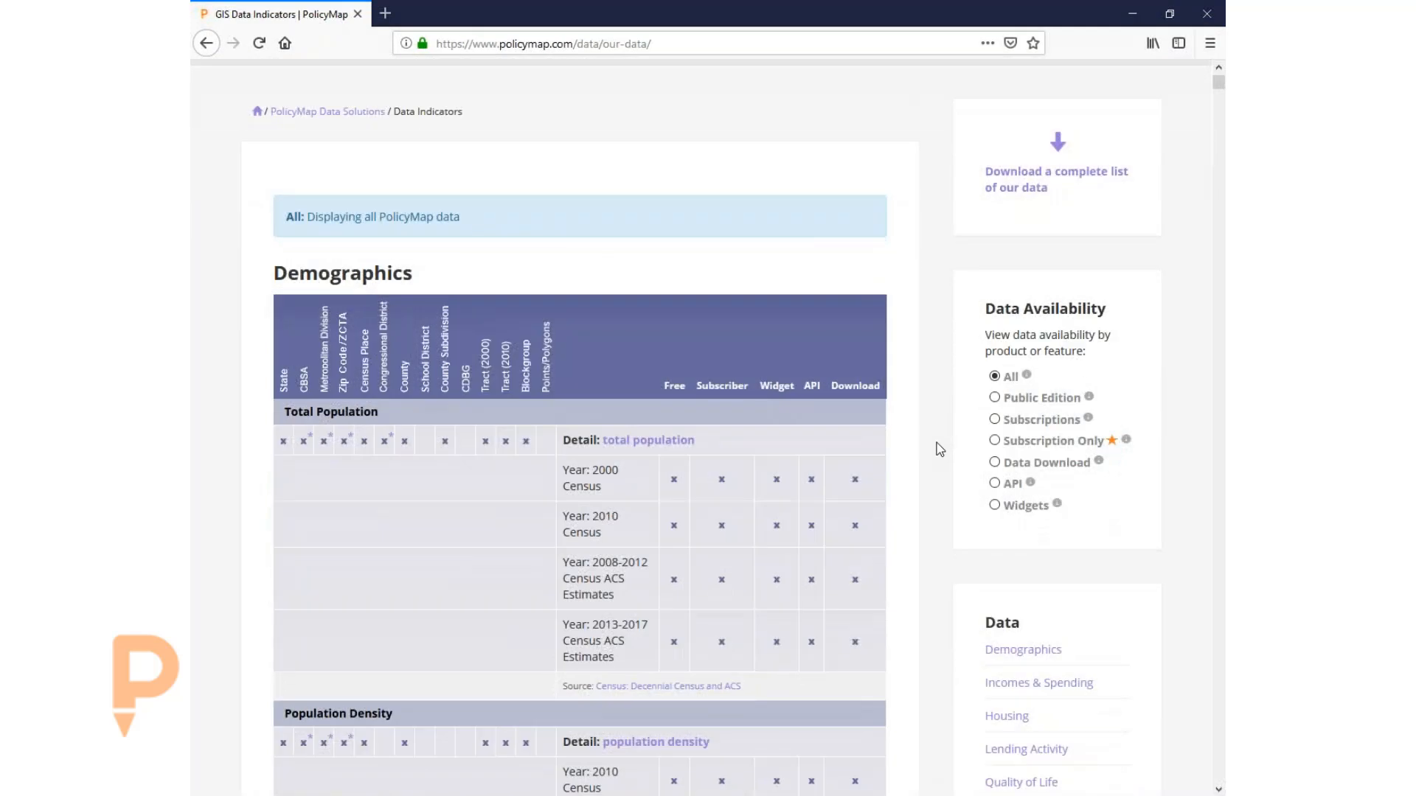
scroll(938, 449, down, 1)
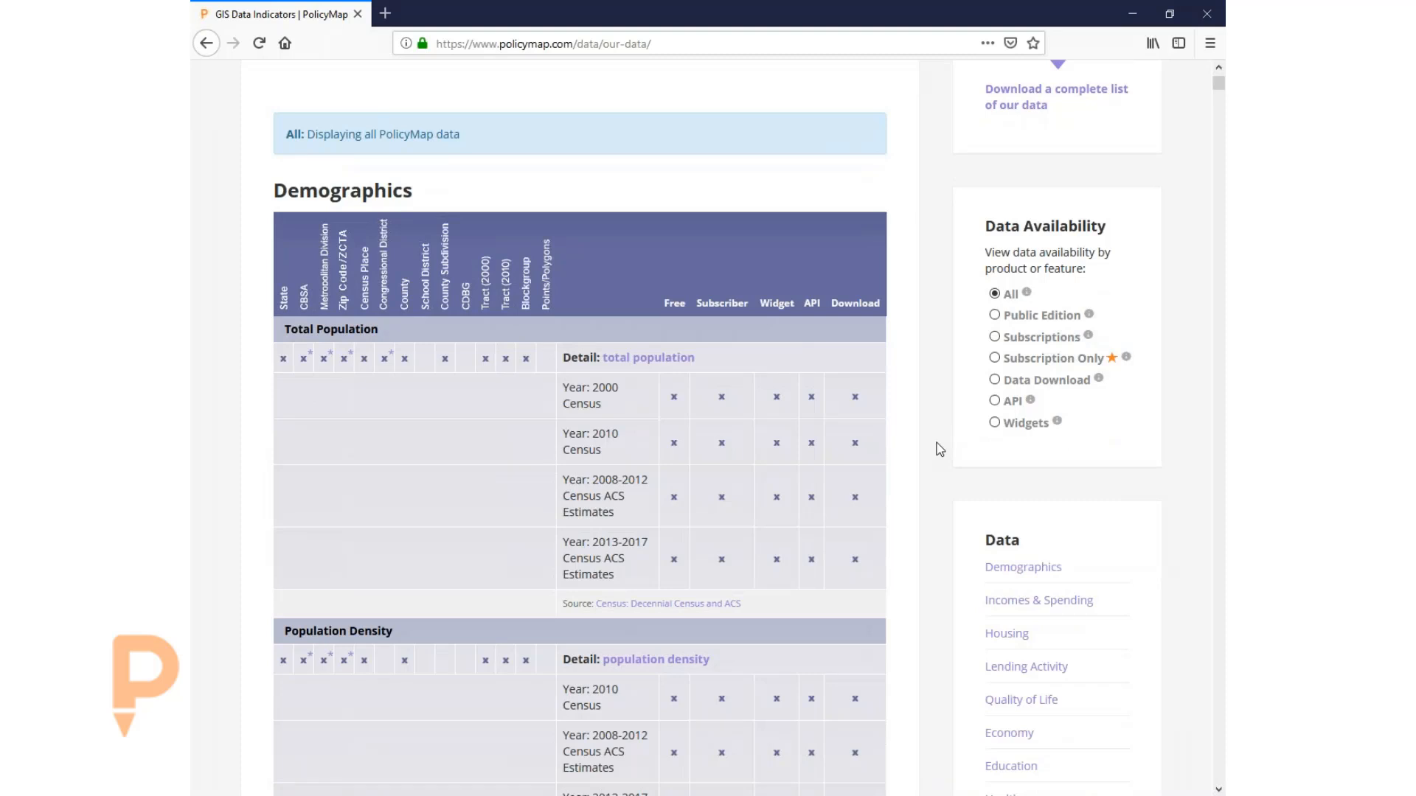
scroll(940, 449, down, 1)
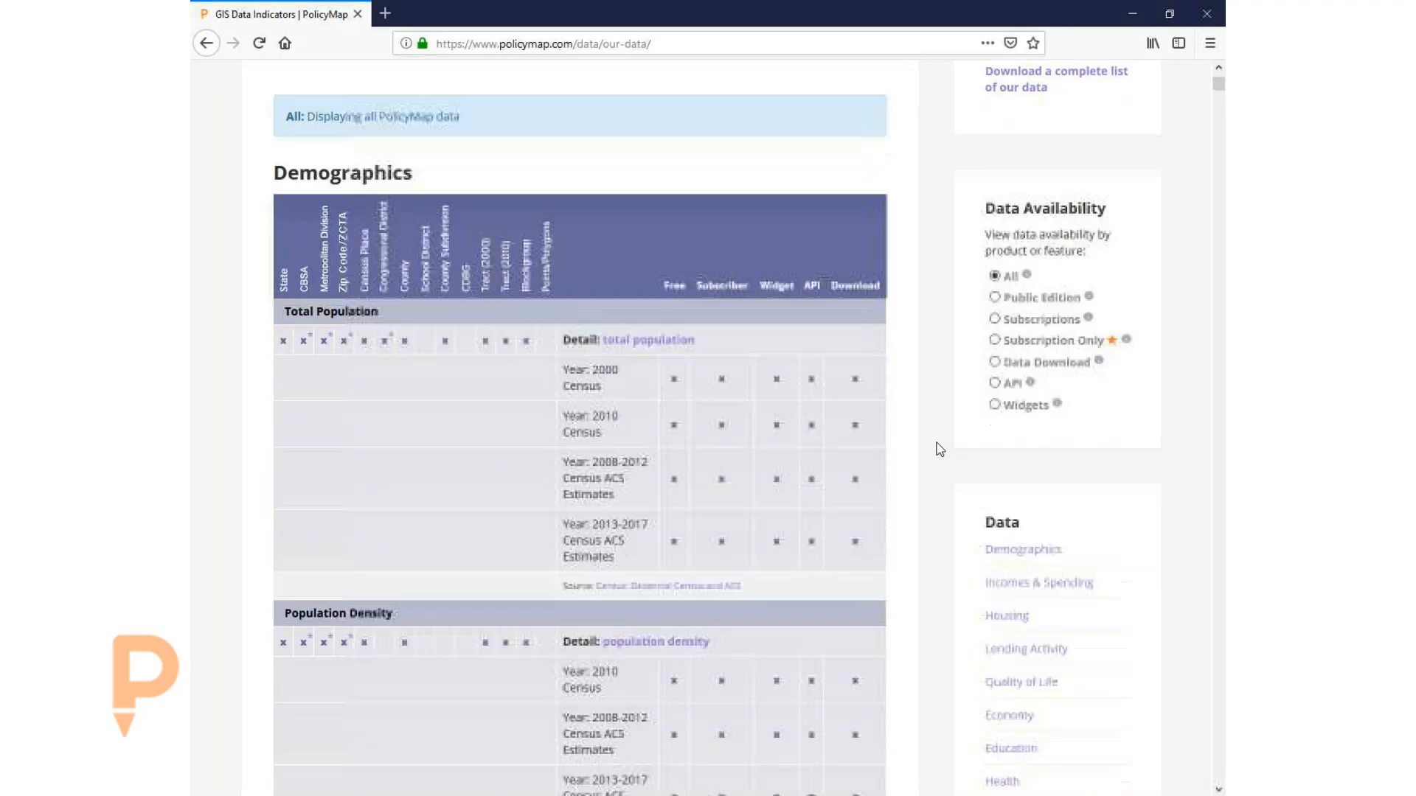
scroll(933, 414, up, 4)
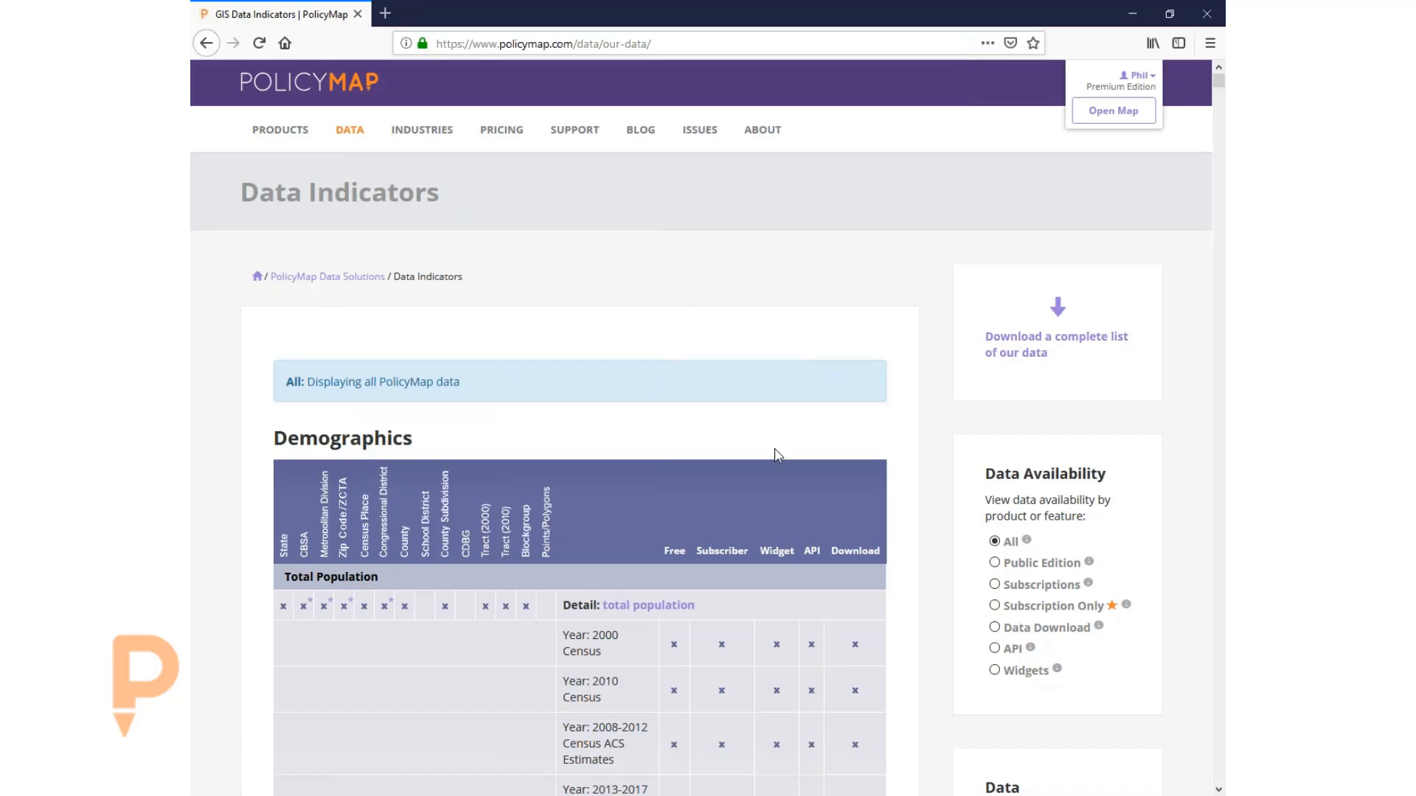
scroll(936, 490, down, 7)
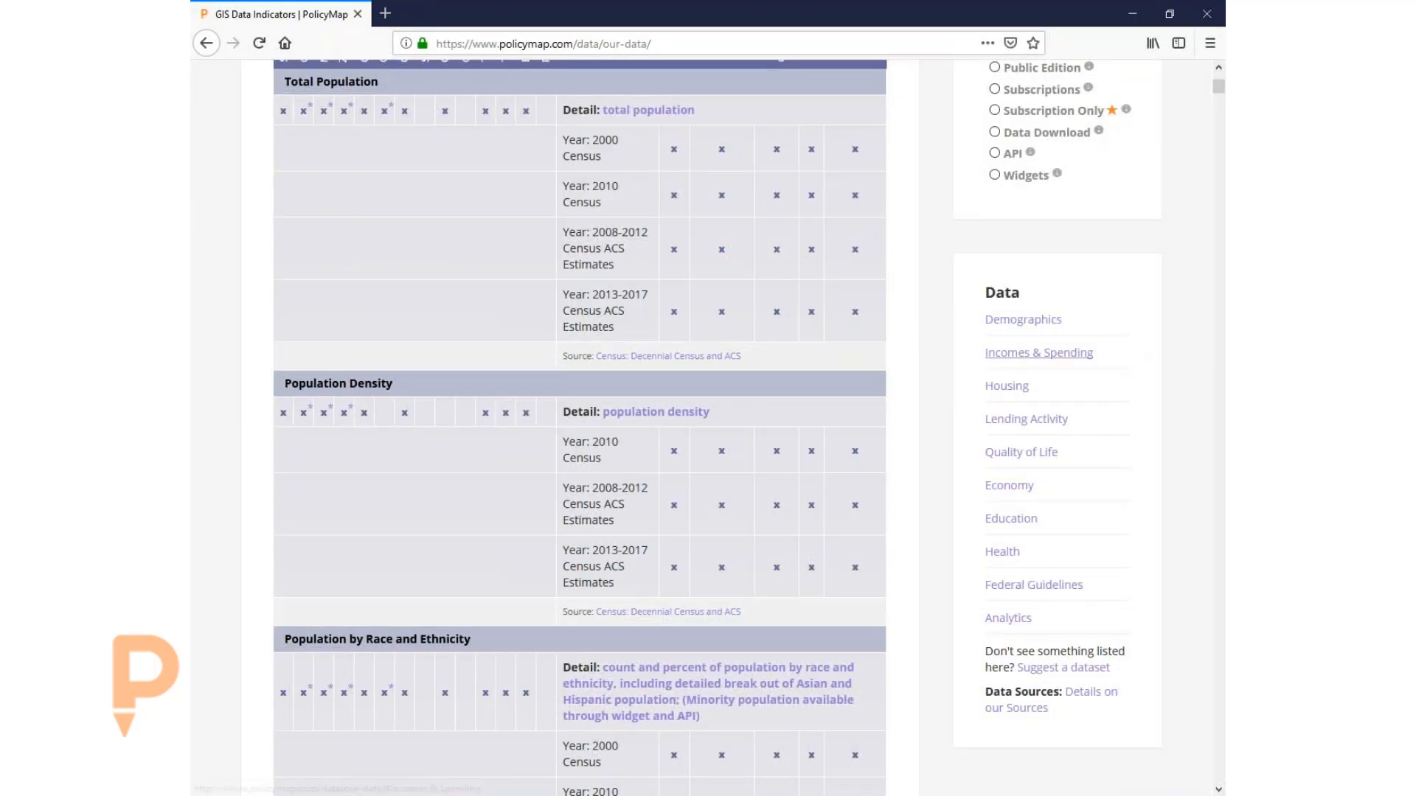
- Jump to the Incomes & Spending datasets and scroll through the income and poverty tables
click(1014, 354)
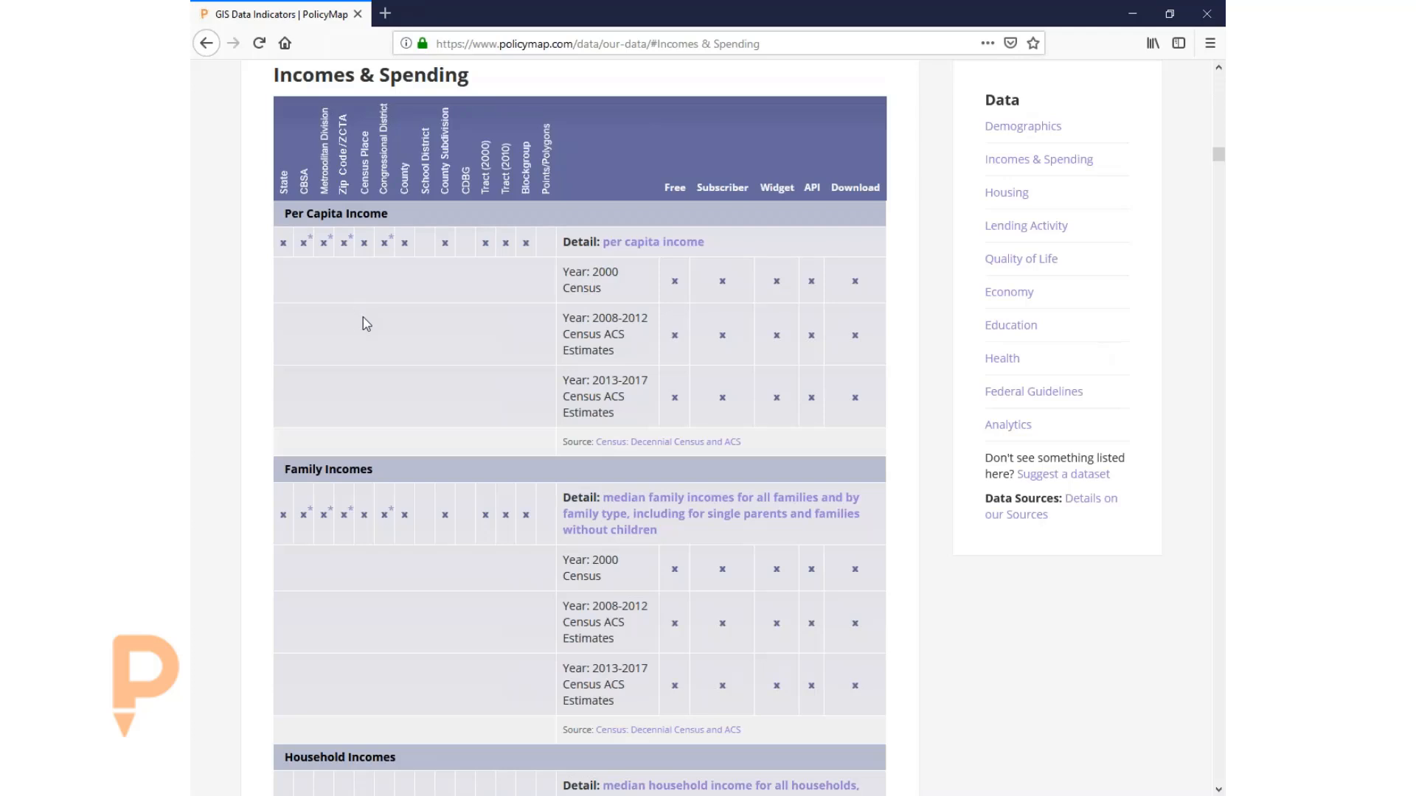
scroll(379, 333, down, 4)
scroll(447, 318, down, 9)
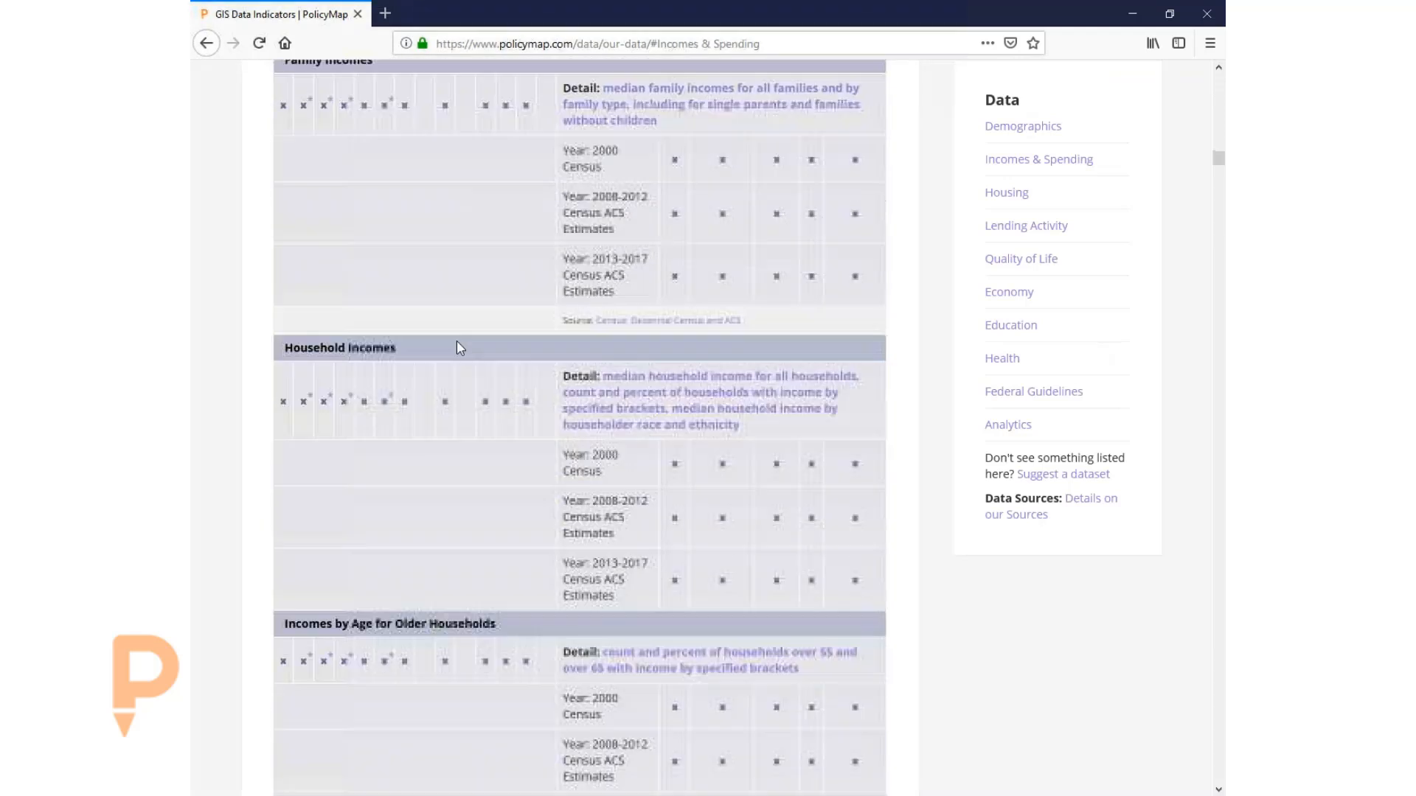
scroll(455, 347, down, 12)
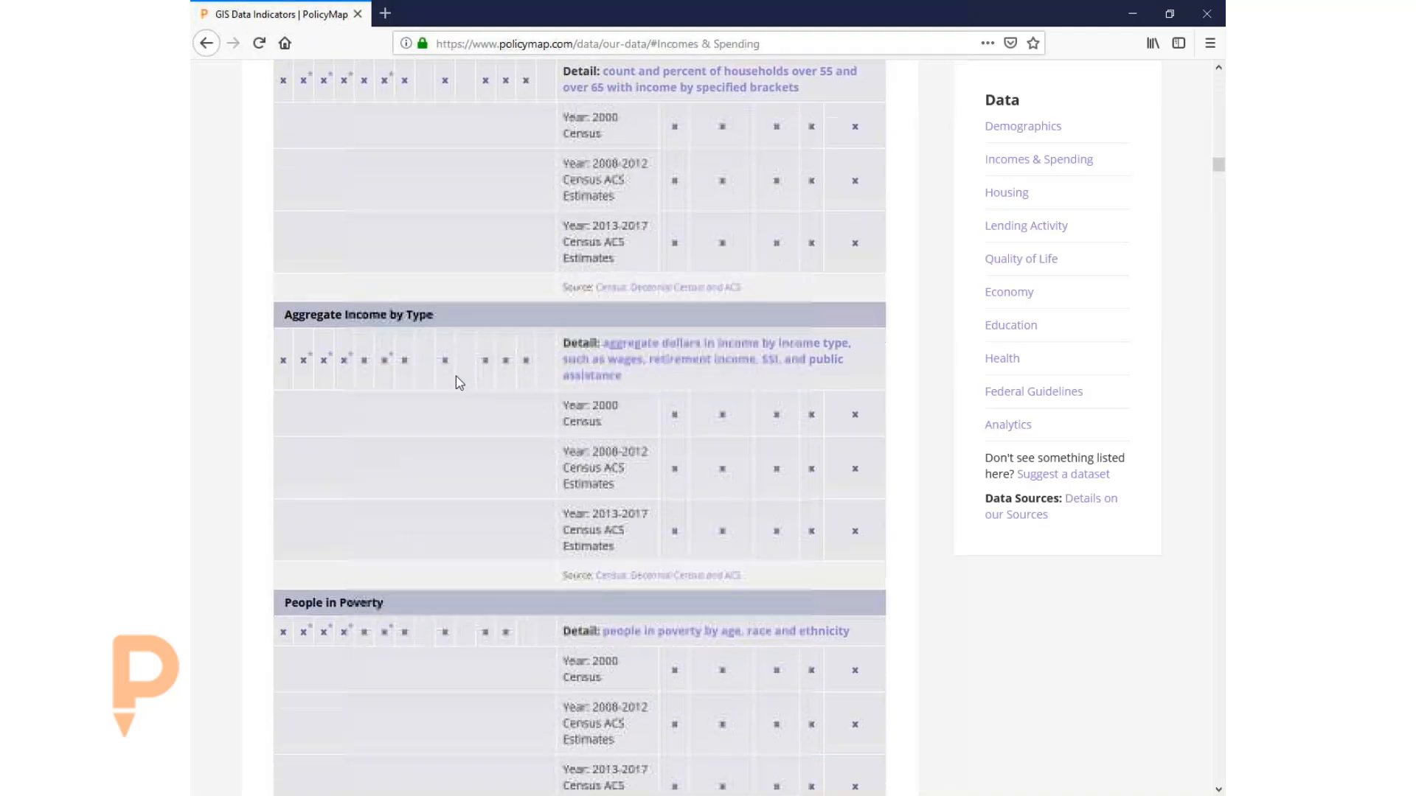
scroll(455, 386, down, 5)
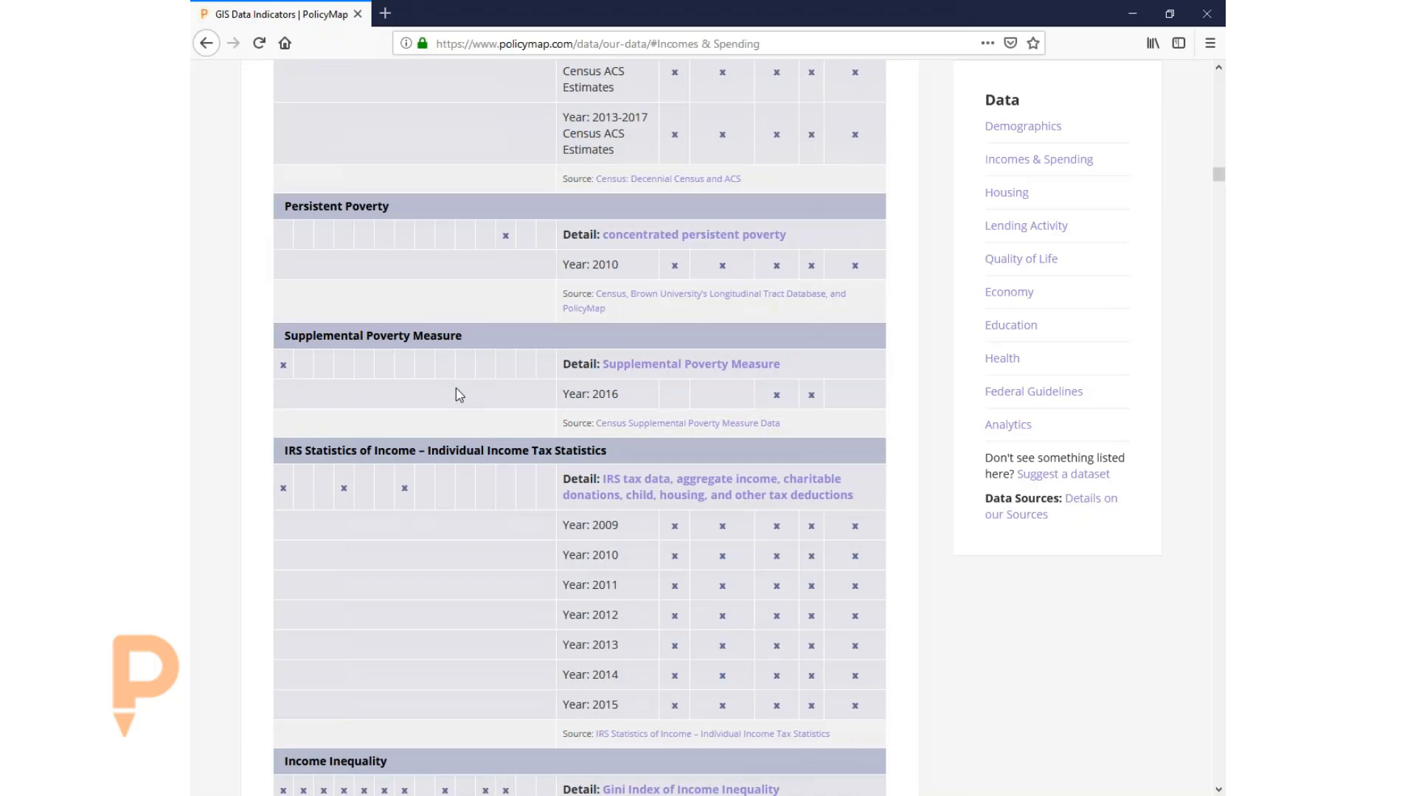
- Scroll back up through Married and Unmarried Households, Family Characteristics and Elections datasets
scroll(456, 387, up, 15)
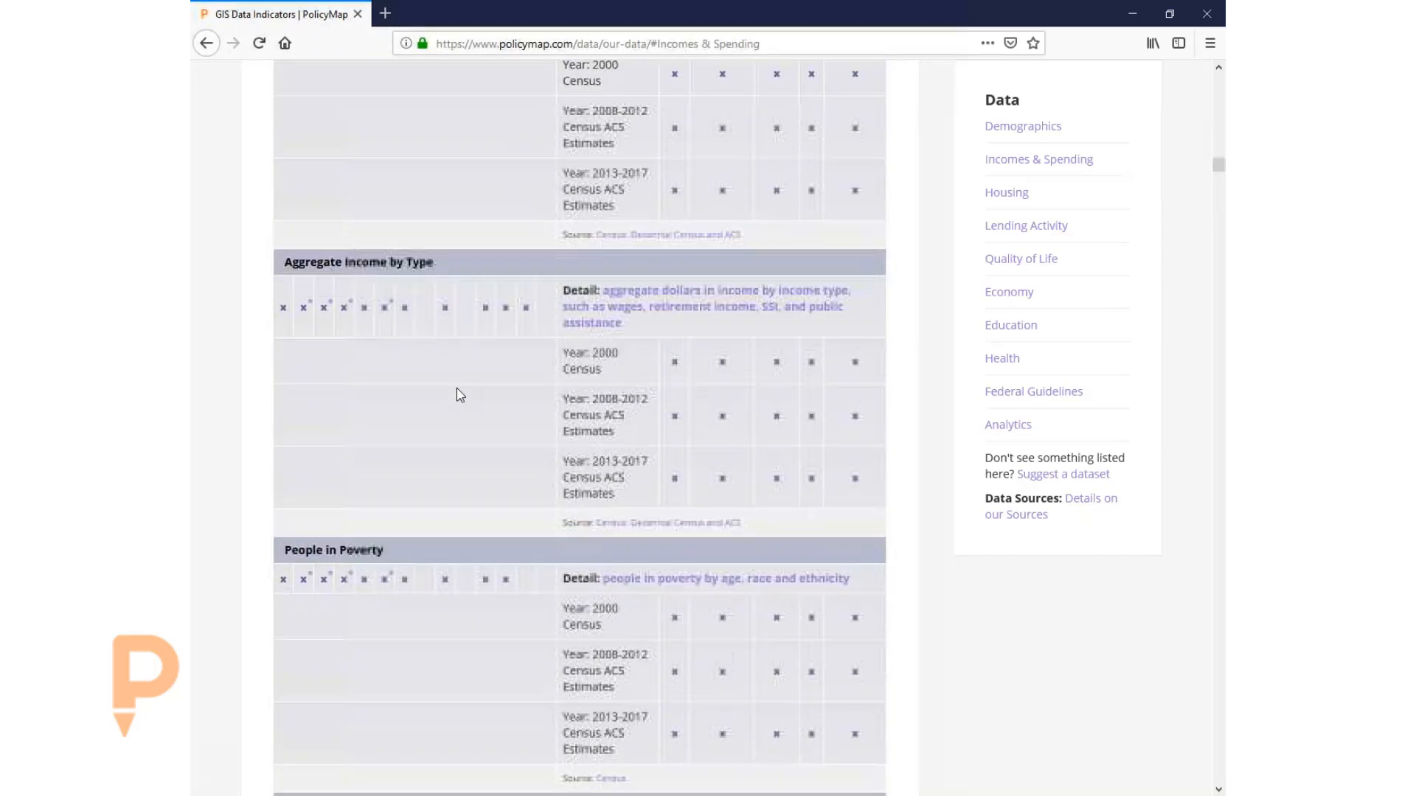
scroll(461, 393, up, 1)
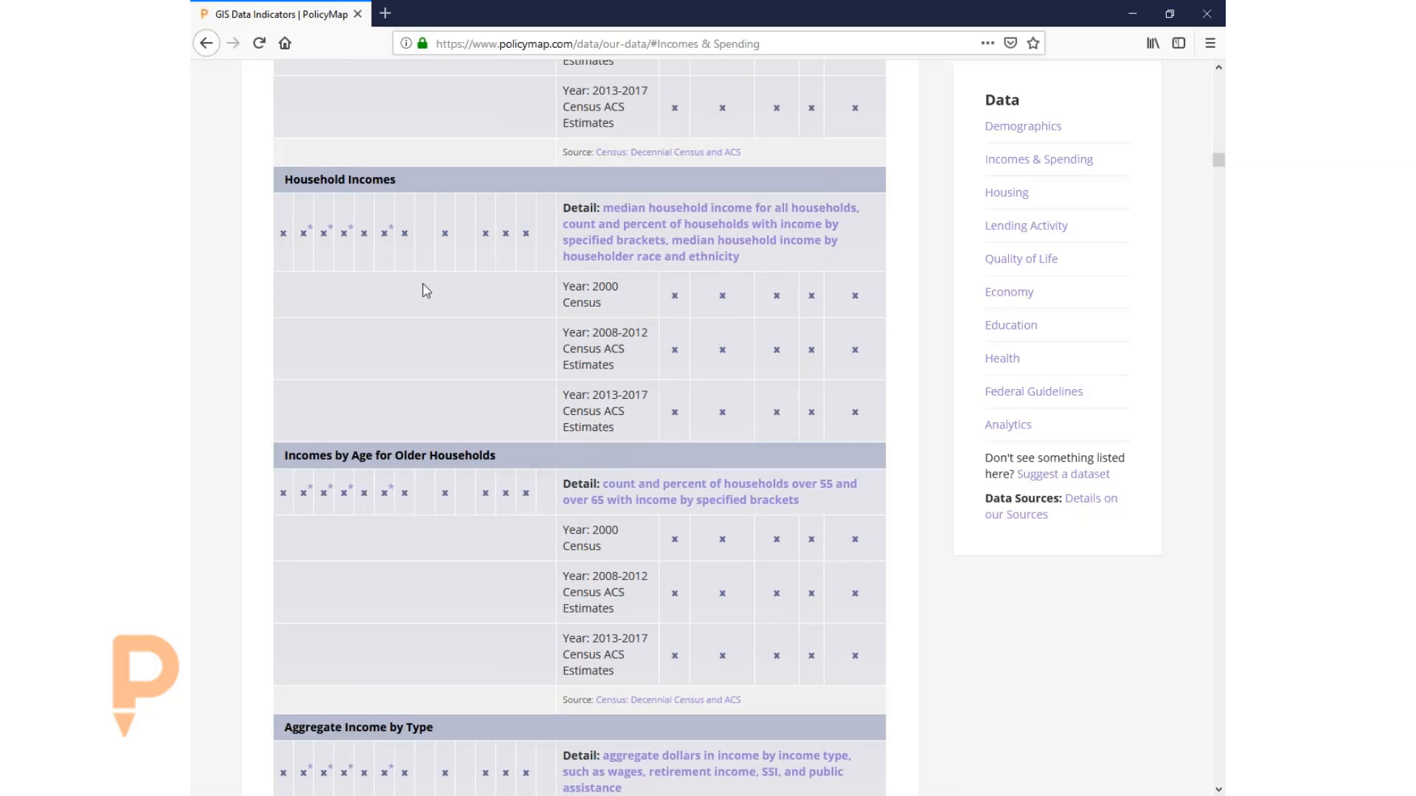
scroll(435, 317, up, 3)
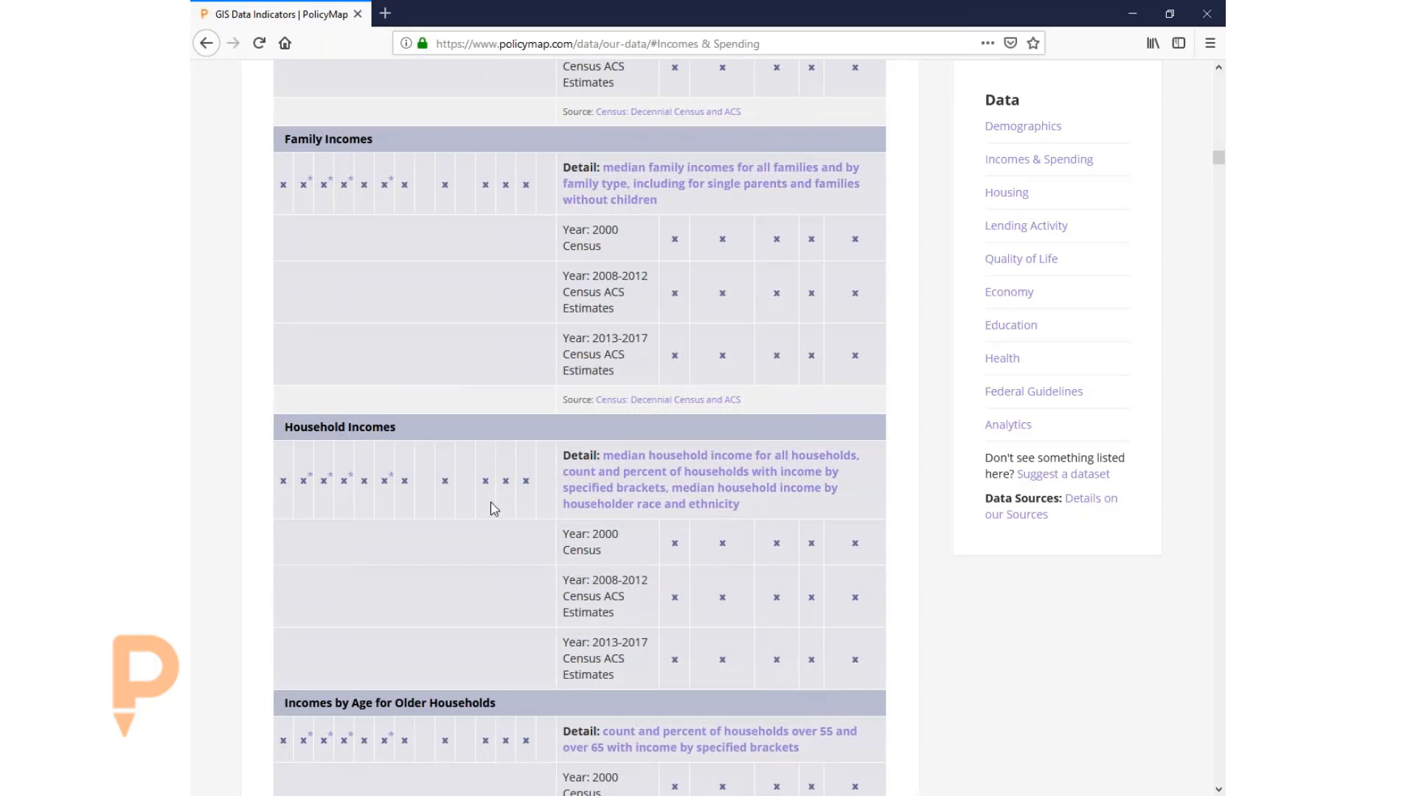
scroll(529, 541, down, 1)
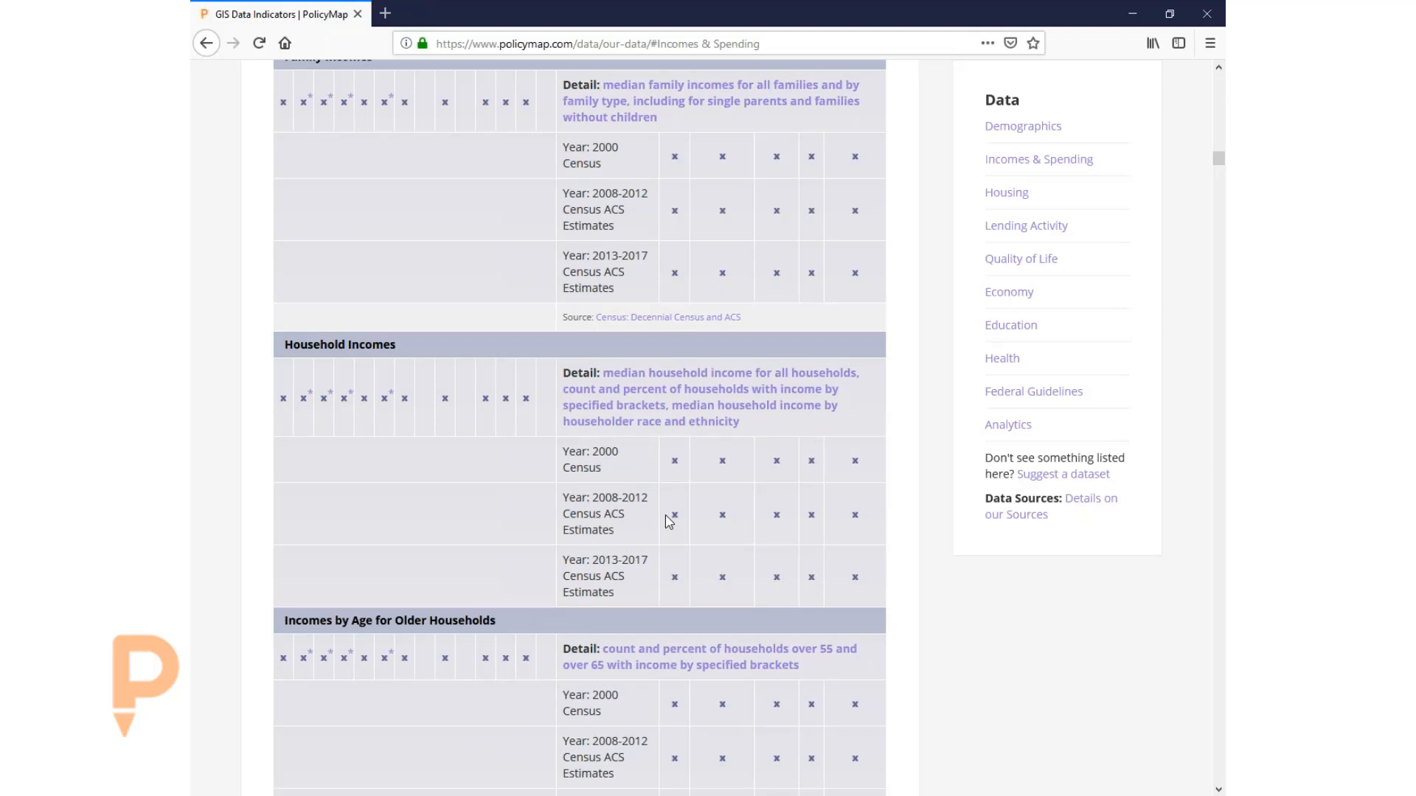
scroll(479, 469, up, 6)
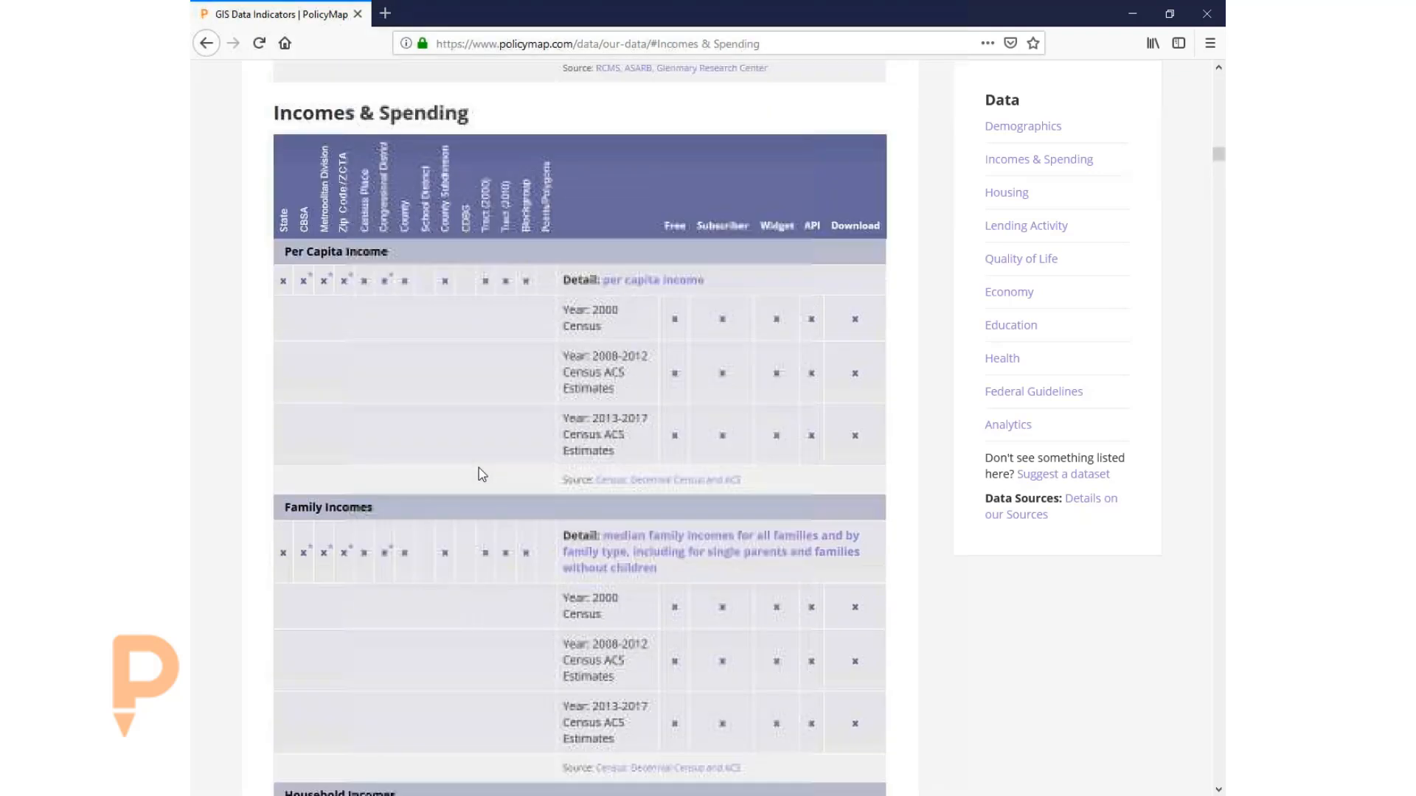
scroll(480, 468, up, 3)
scroll(478, 467, down, 2)
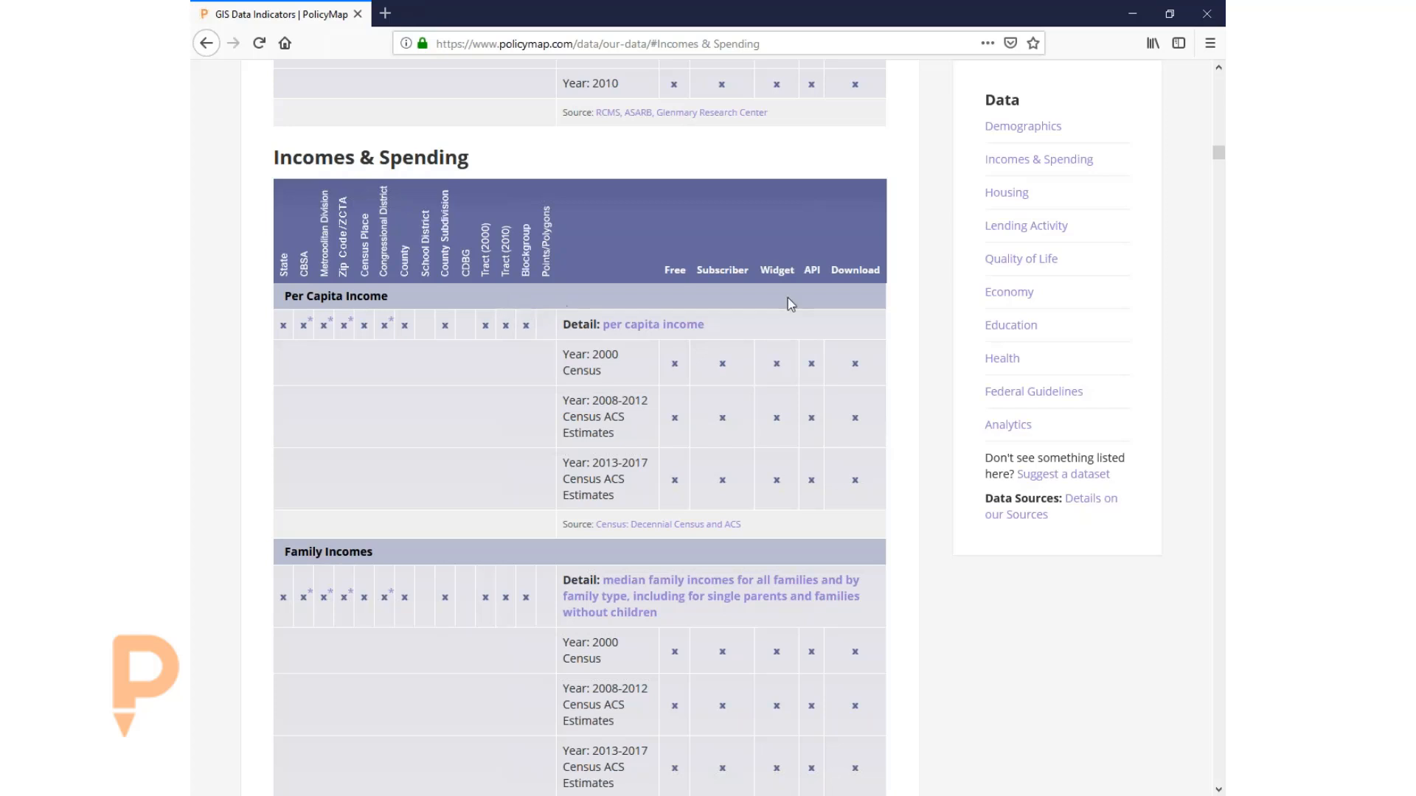
scroll(898, 356, up, 3)
scroll(896, 351, up, 4)
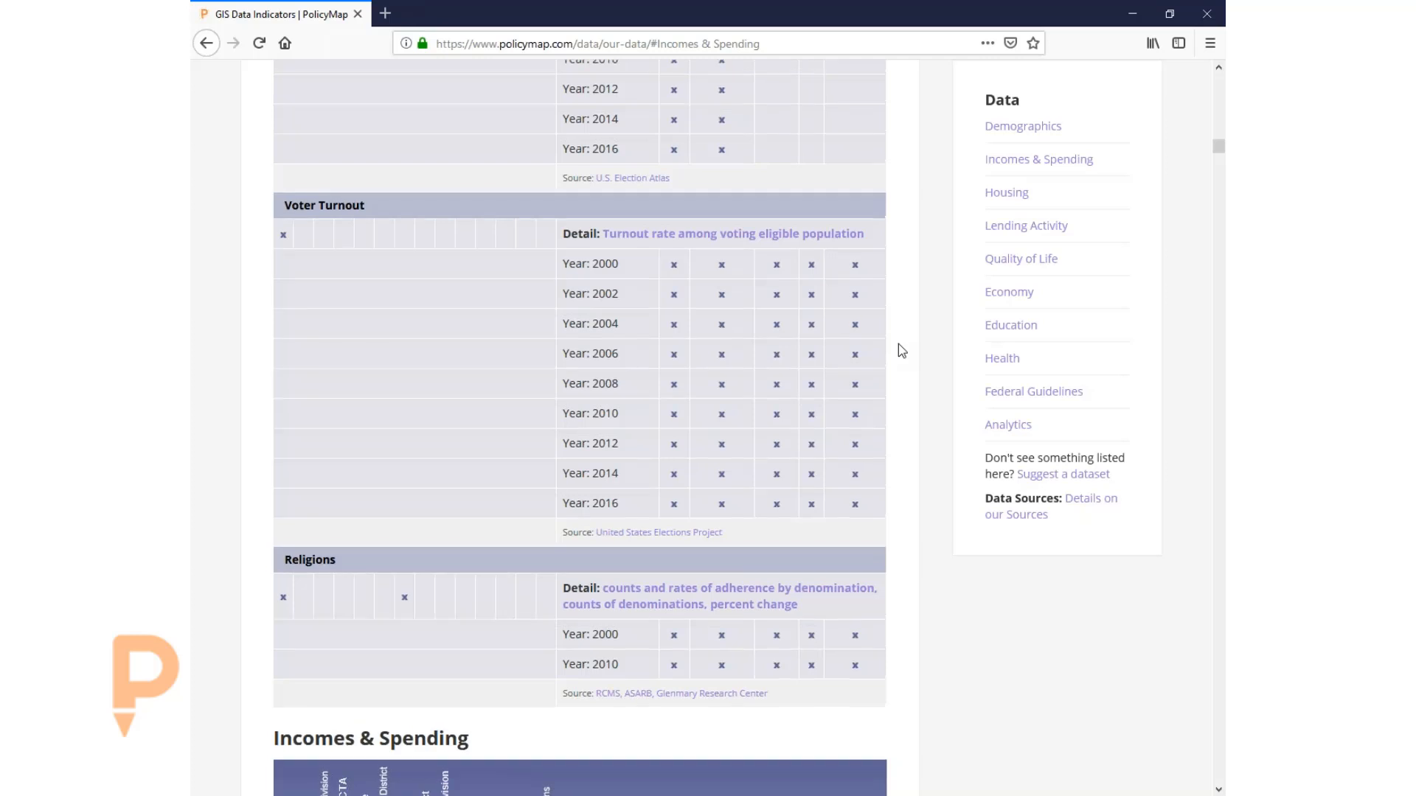
scroll(898, 344, up, 5)
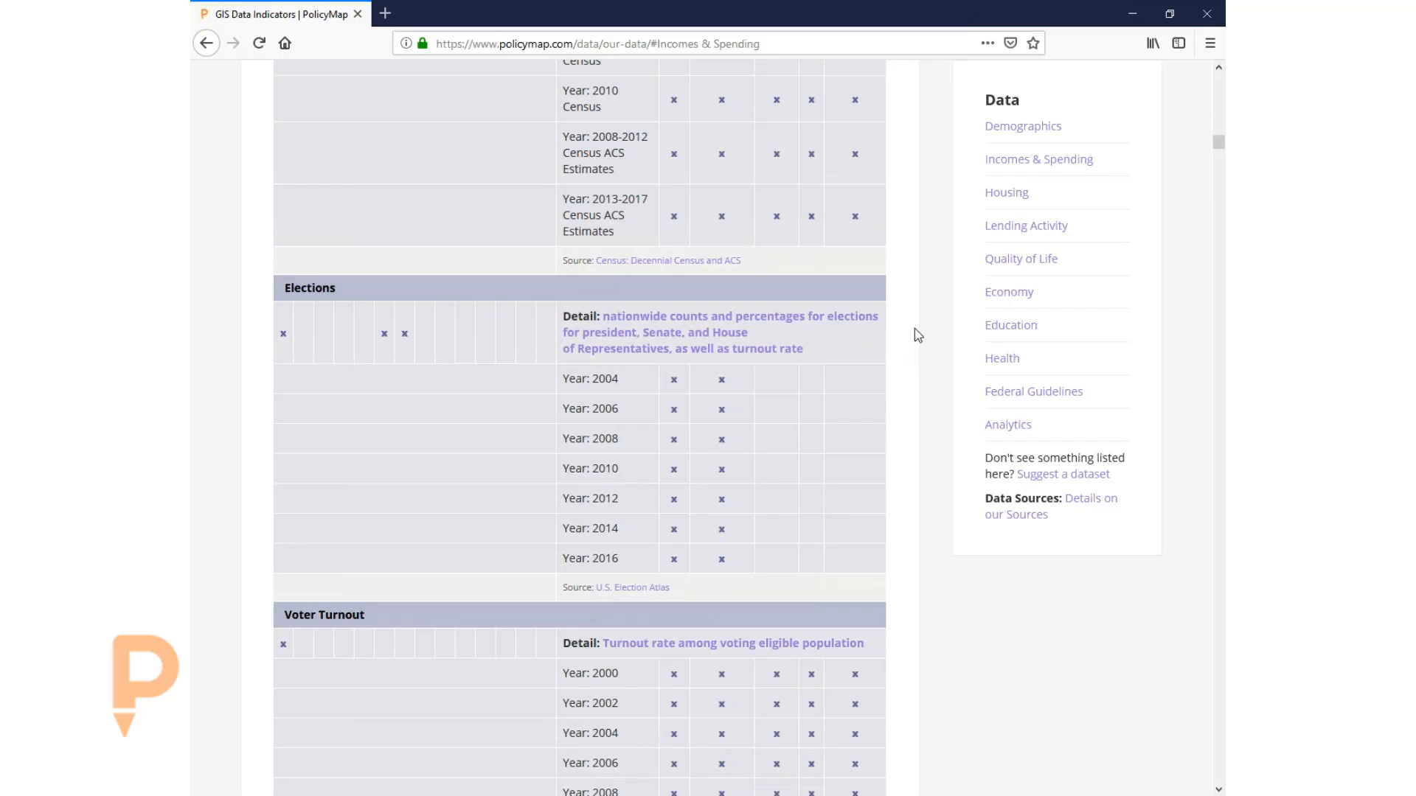
scroll(914, 327, up, 5)
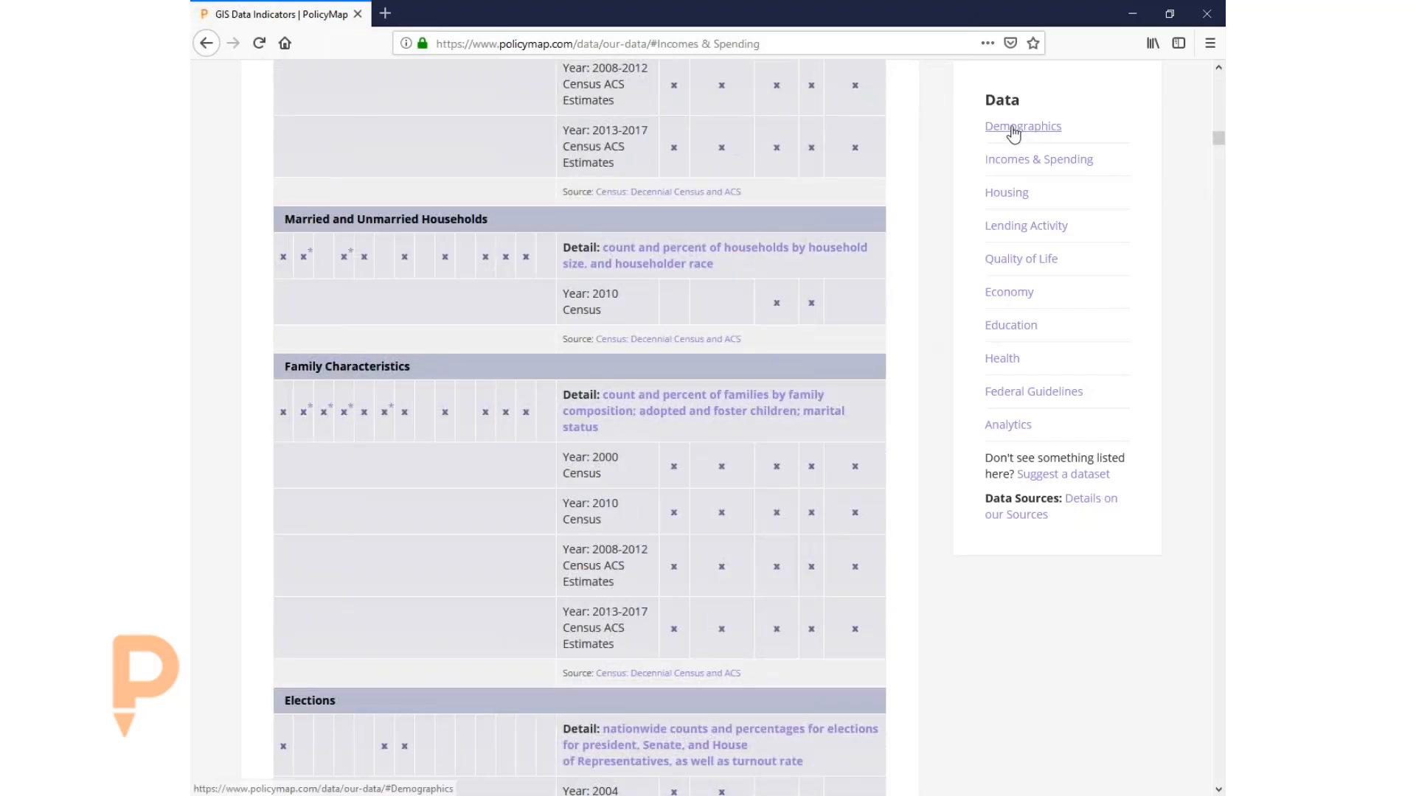
- Return to the Demographics datasets at the page top, then bring up the interactive map
click(1014, 128)
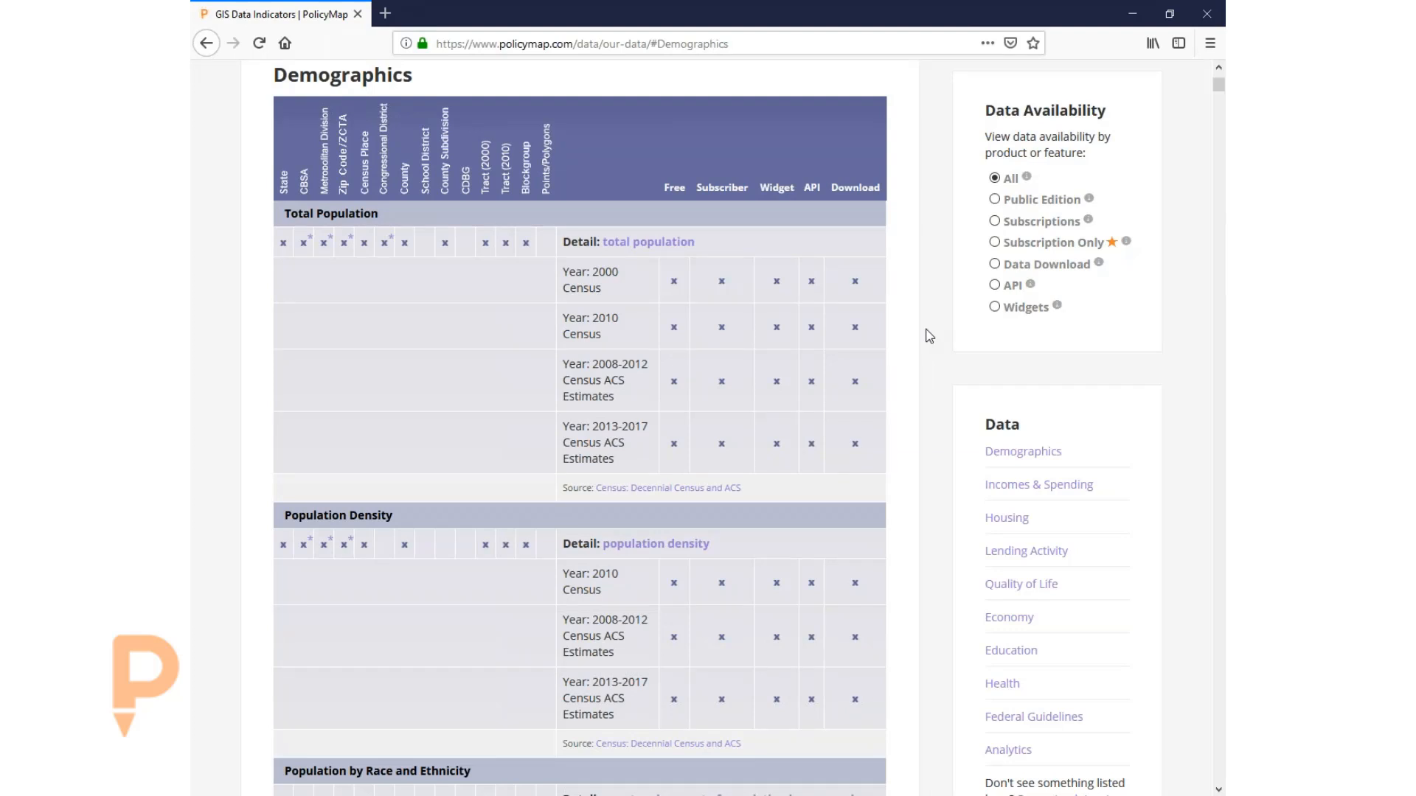
scroll(930, 336, up, 5)
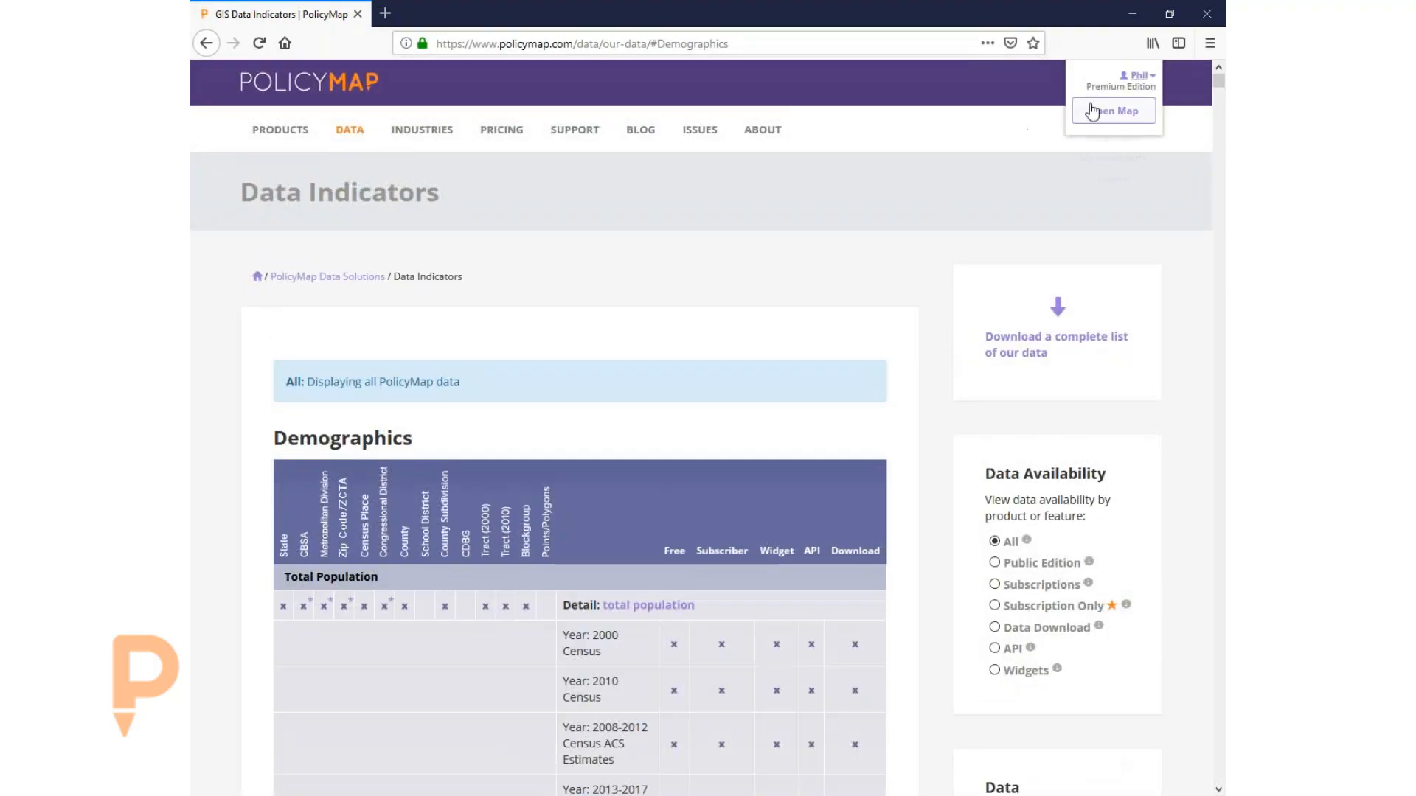
click(1092, 111)
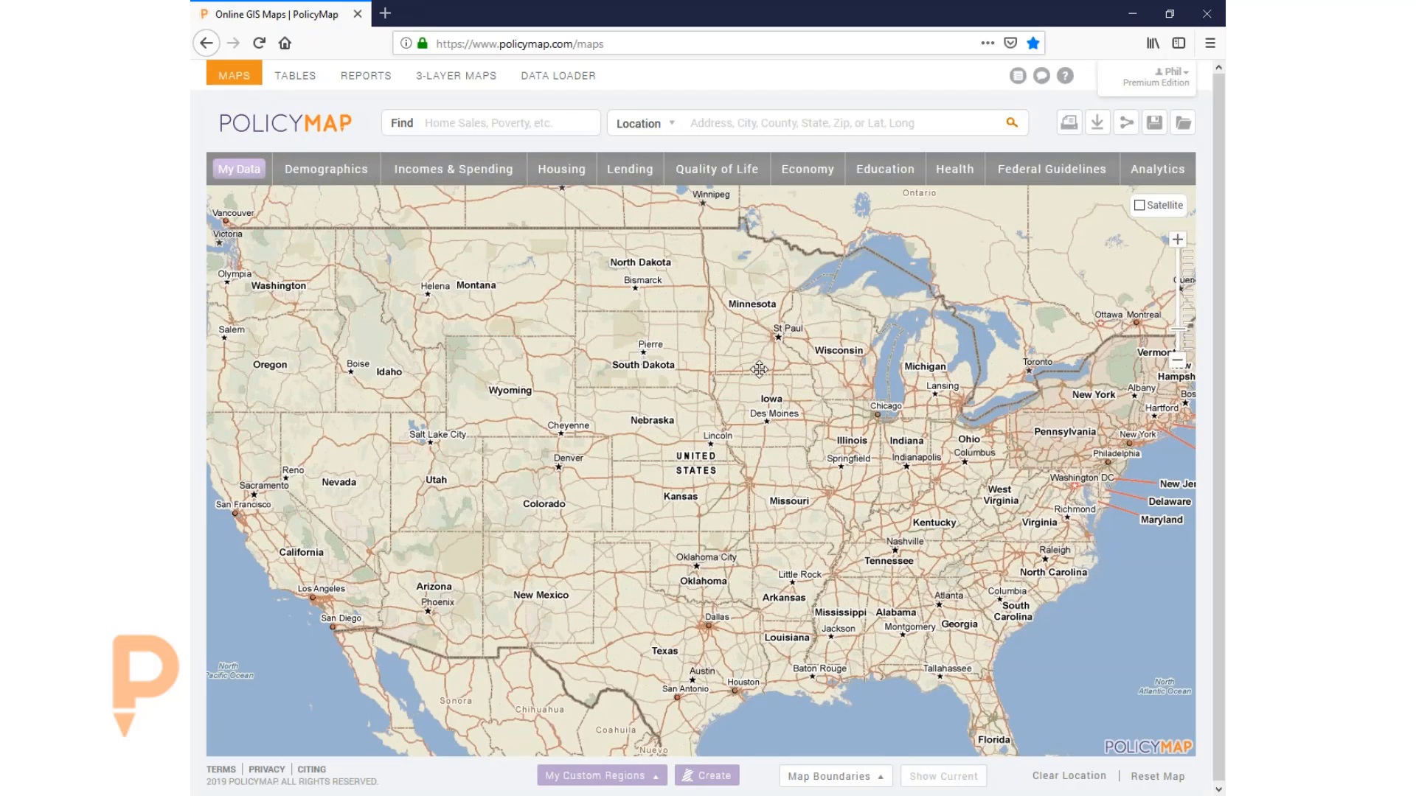
- Pan and zoom the map around Kansas and Missouri, then return to the full United States view
drag(759, 368, 757, 351)
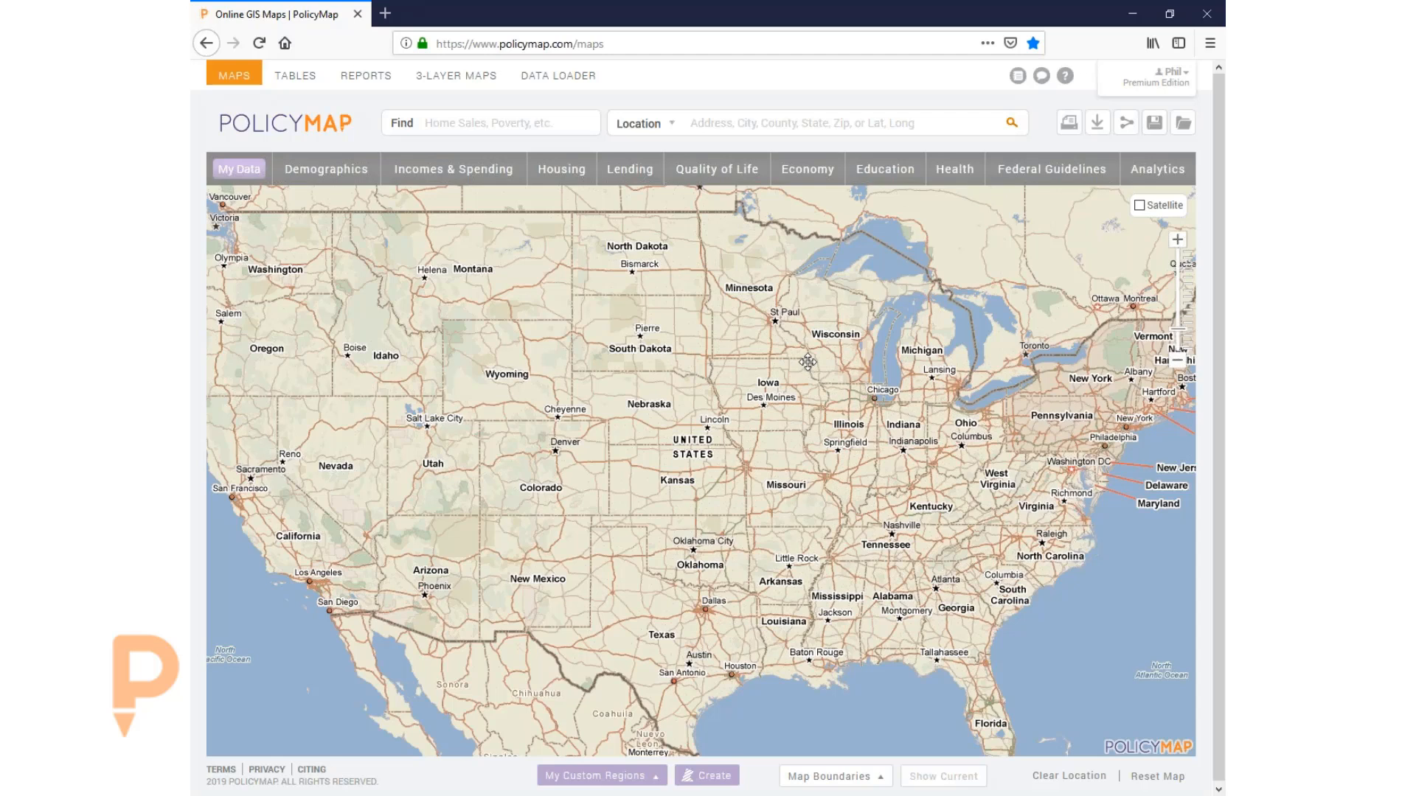
drag(799, 347, 789, 360)
drag(734, 422, 705, 429)
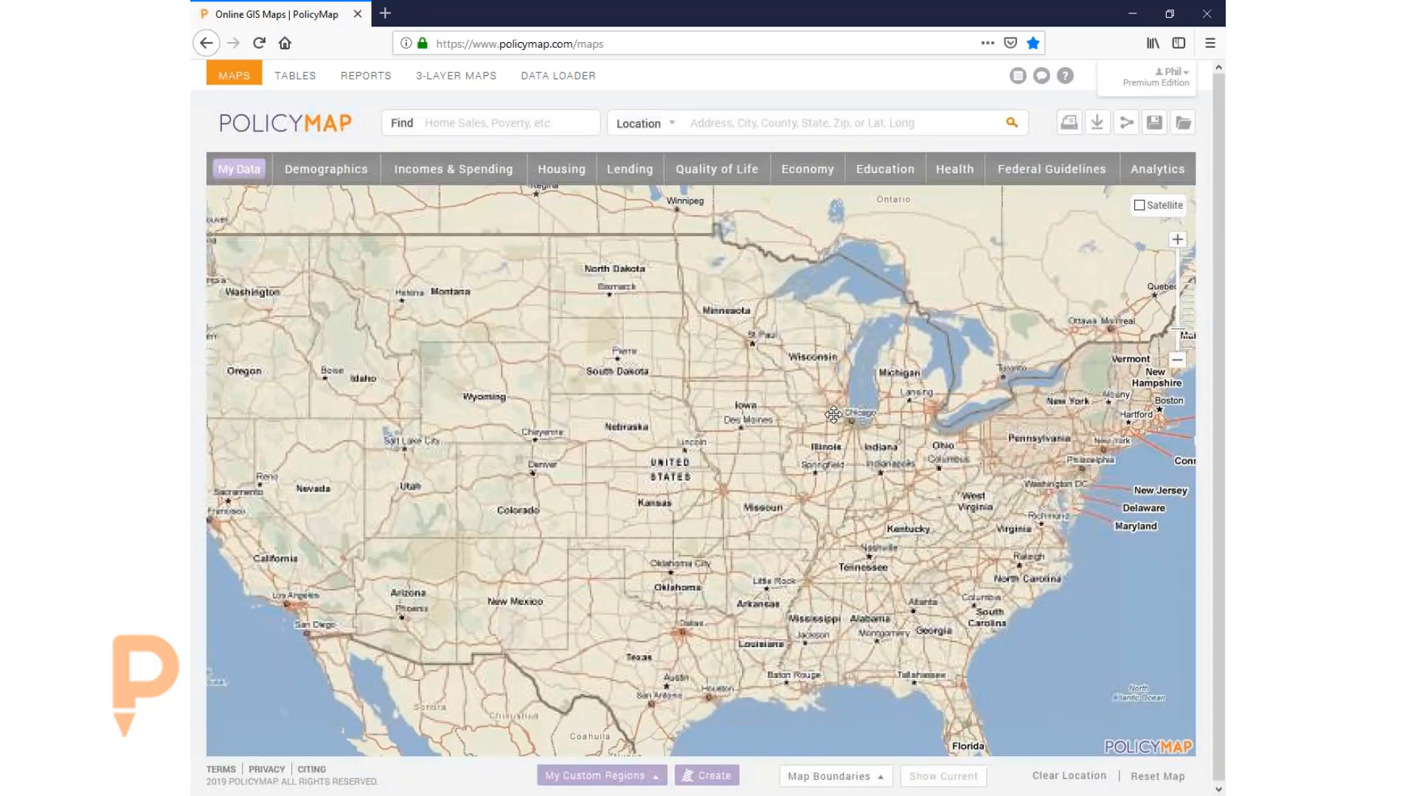
click(1178, 240)
click(1178, 240)
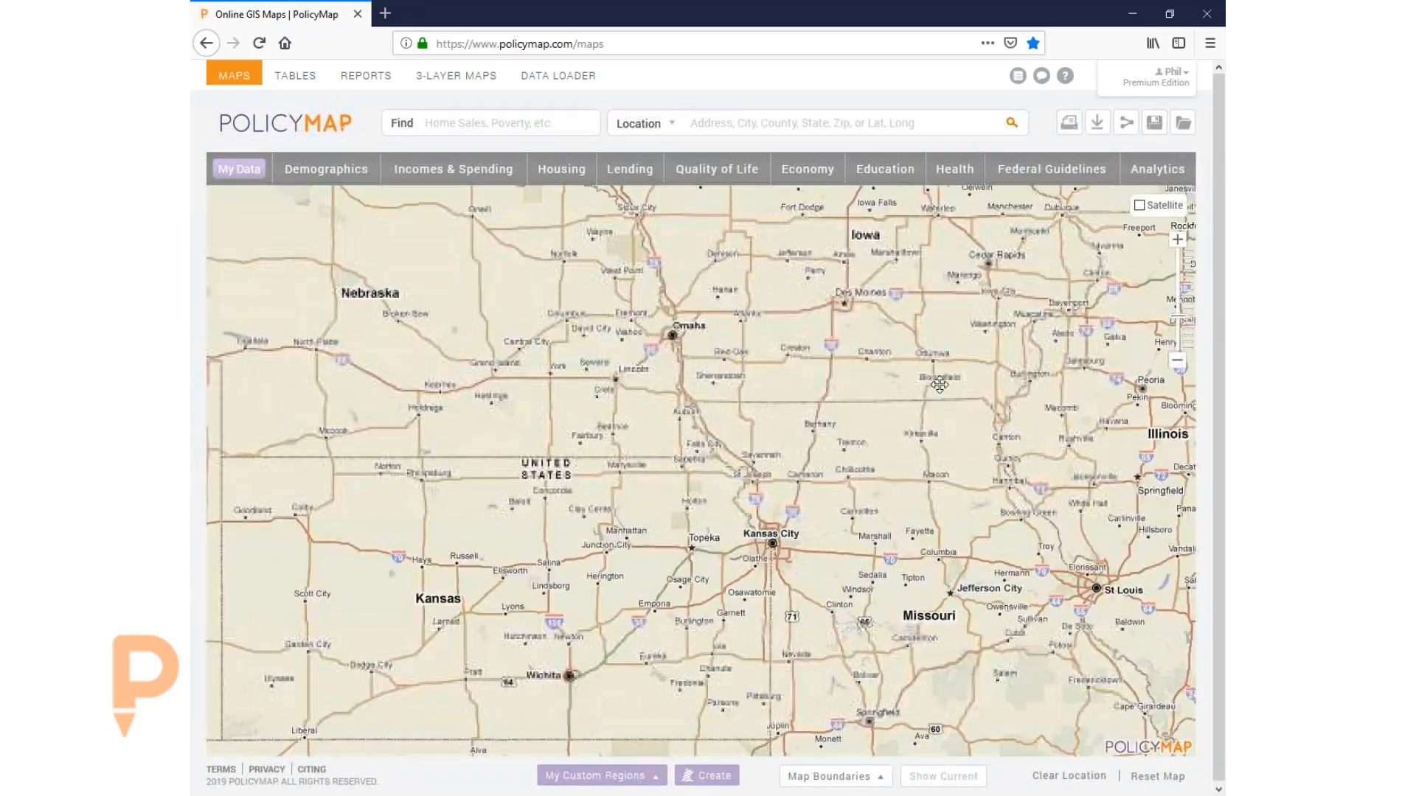
scroll(777, 482, down, 1)
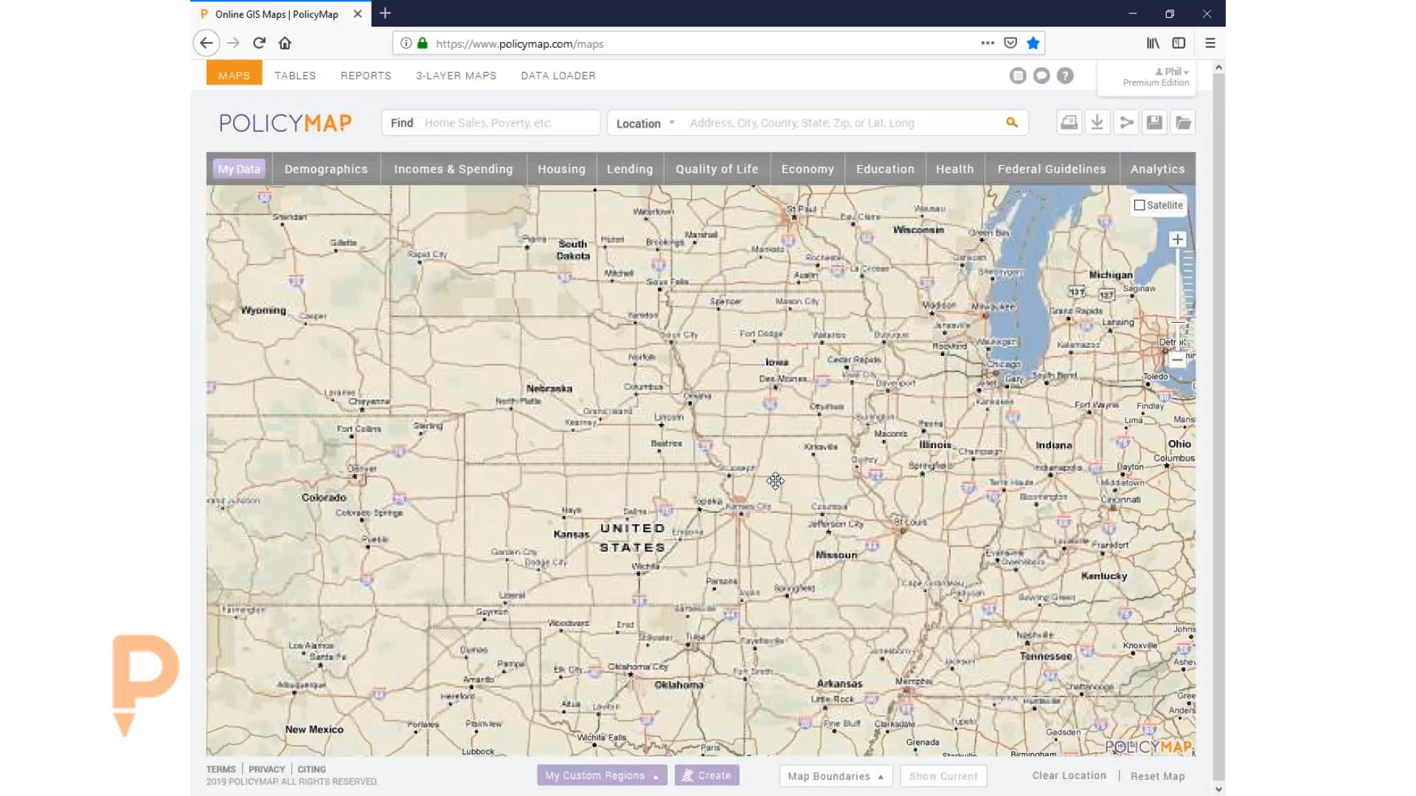
scroll(777, 483, down, 1)
drag(722, 469, 744, 444)
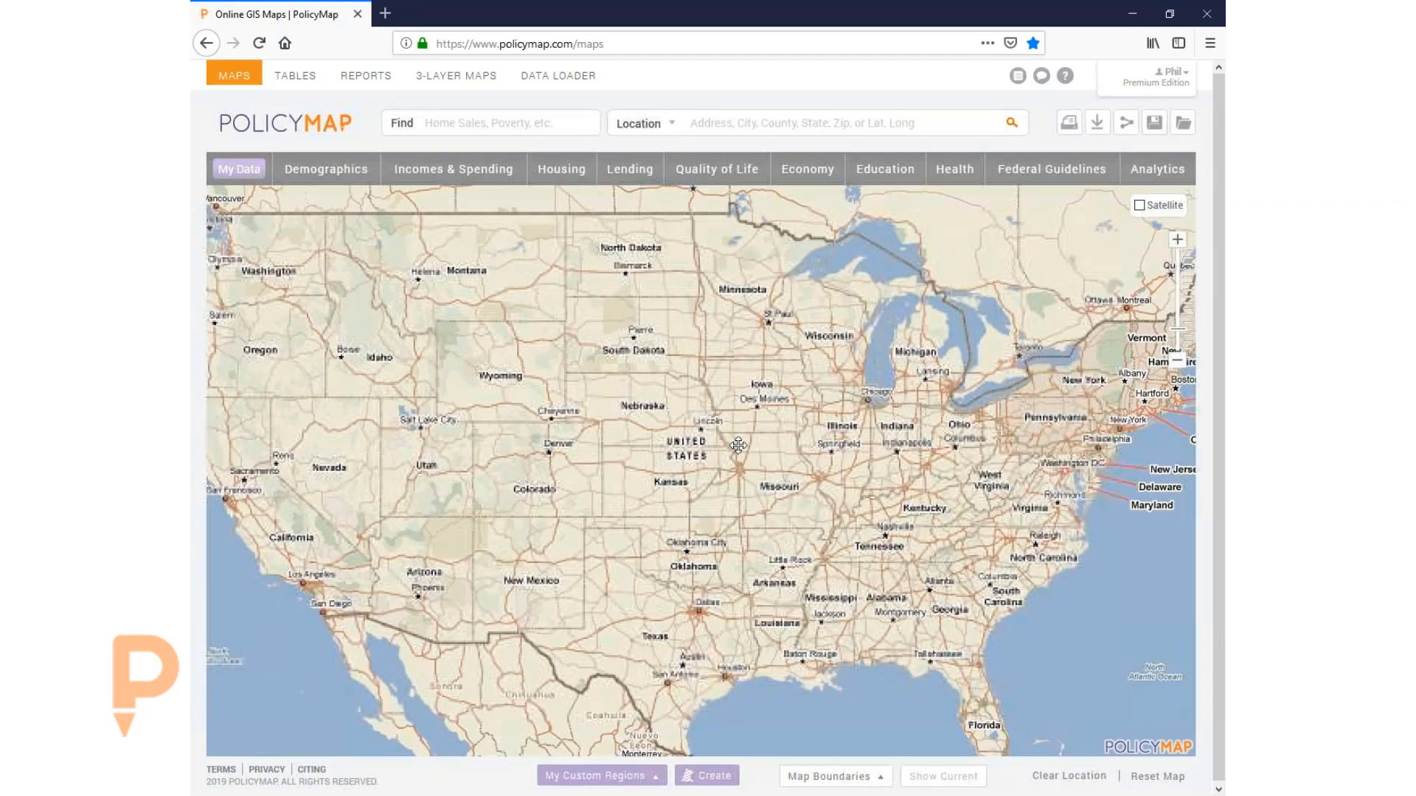
- Search for a Center City street address in zip 19107 and close its information popup
click(724, 114)
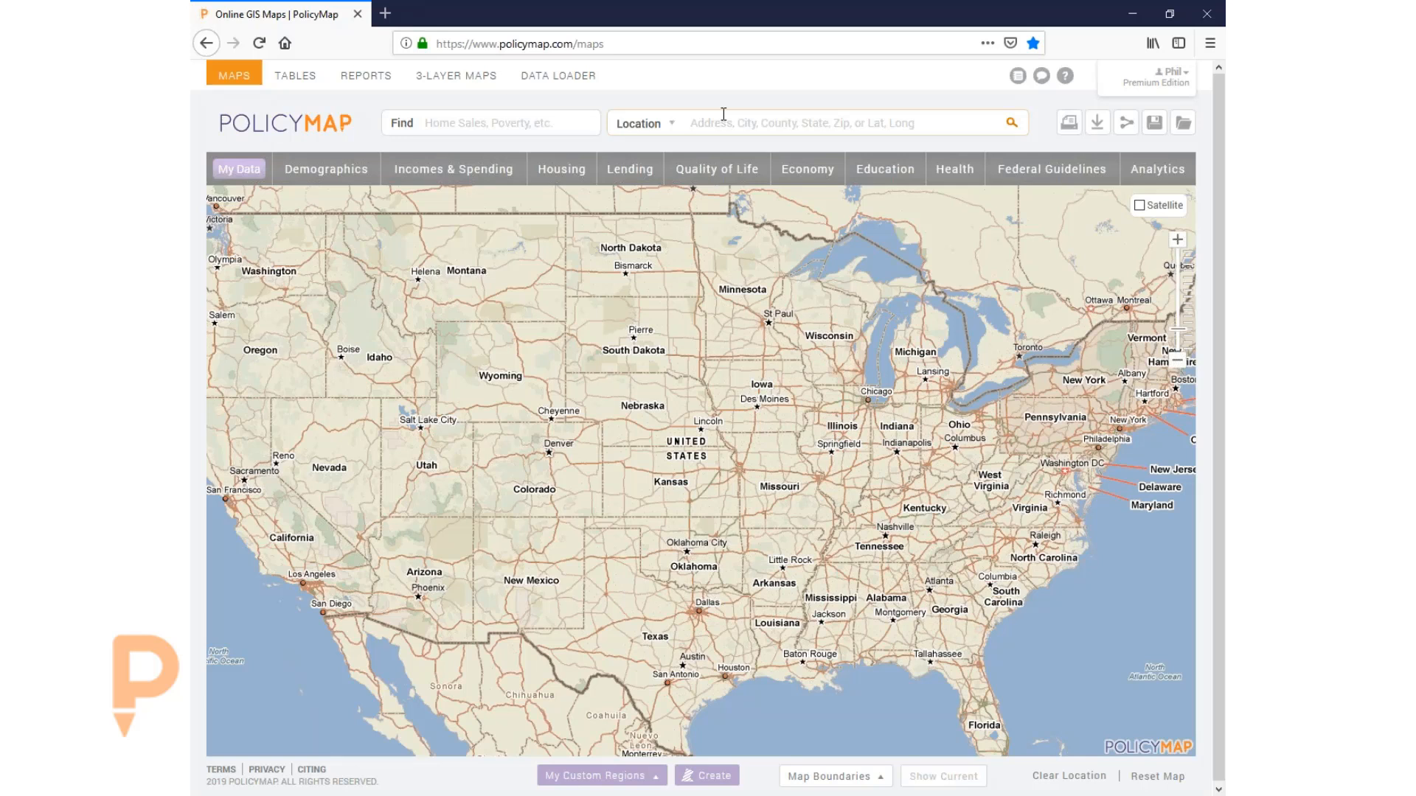
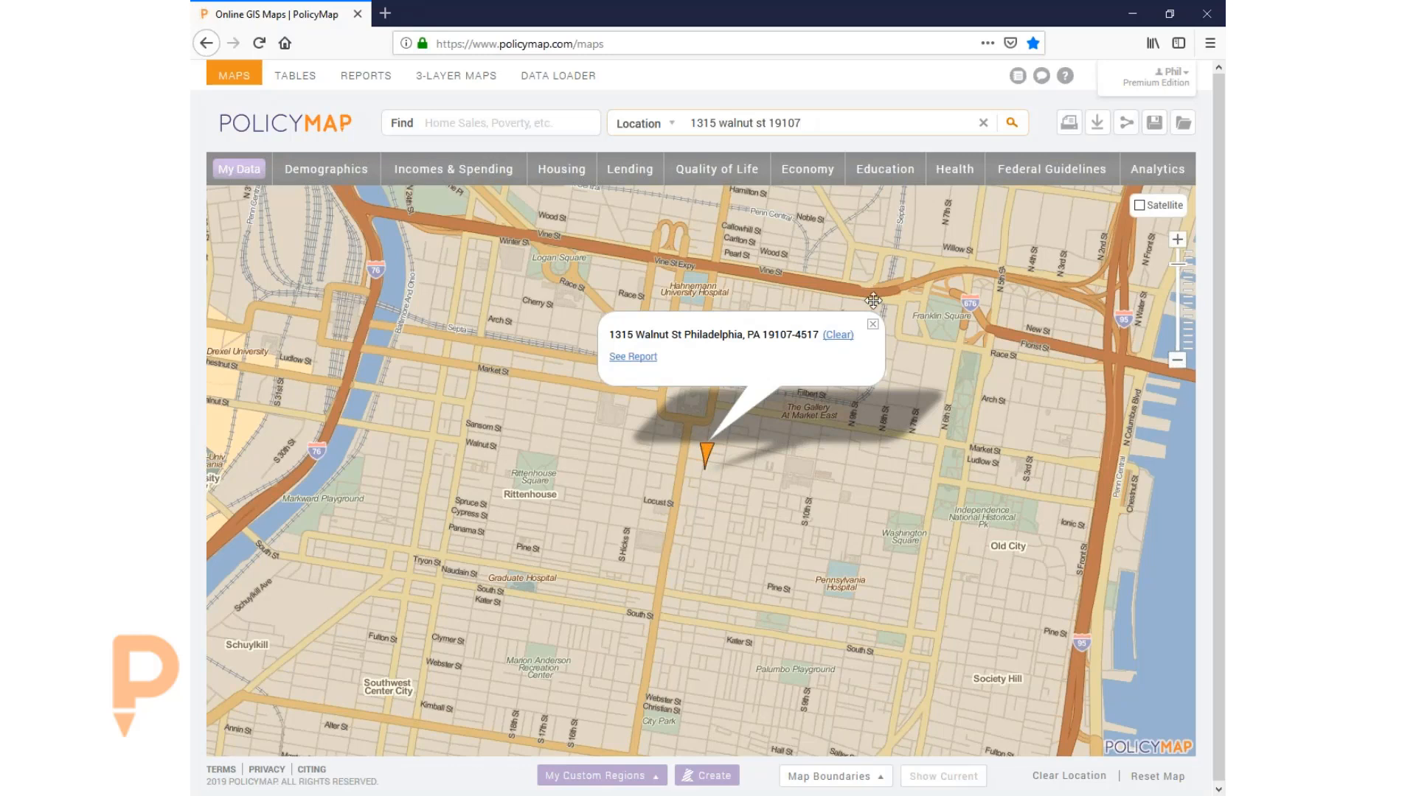
click(872, 325)
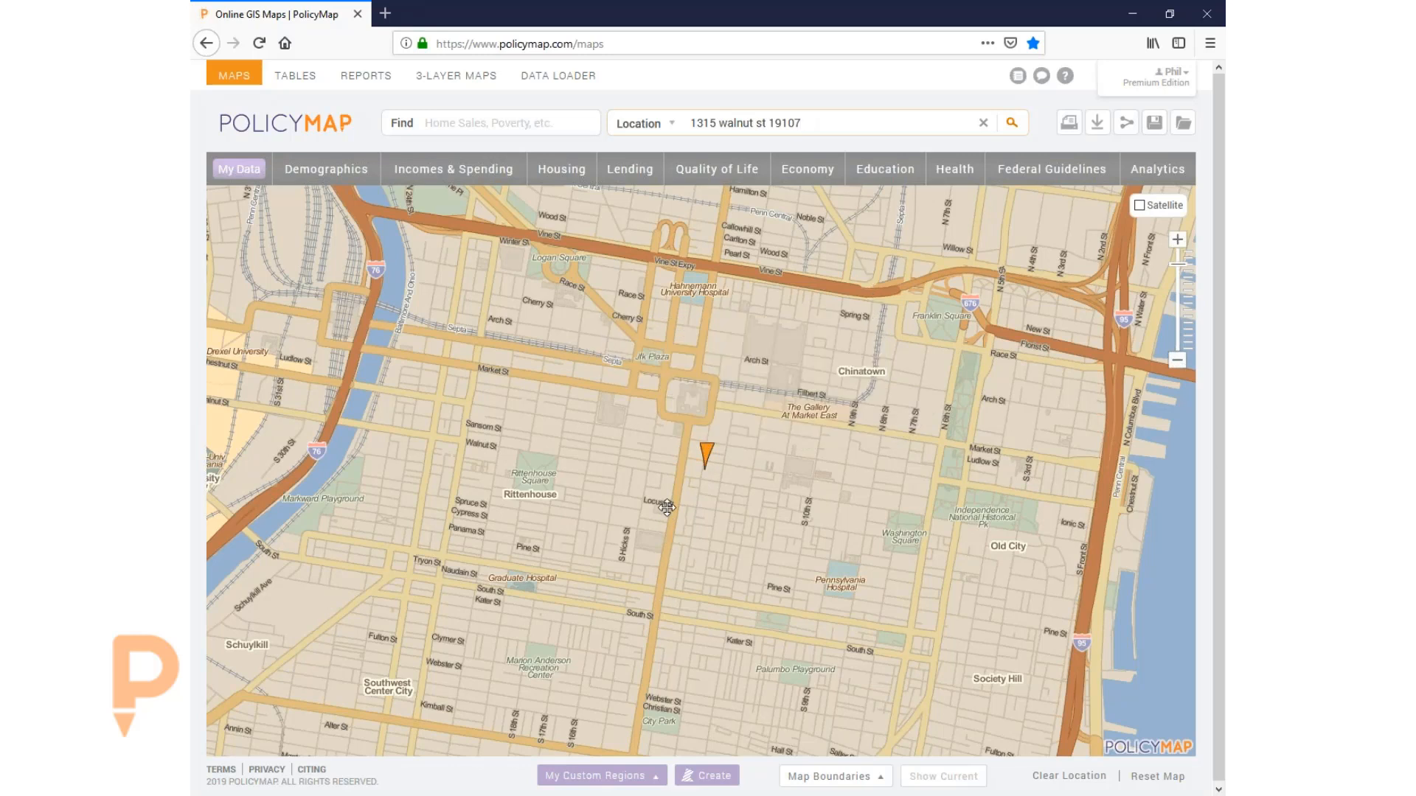
- Pan and zoom around the Center City Philadelphia streets near the marker, then select the search text
drag(660, 503, 885, 505)
drag(998, 294, 979, 458)
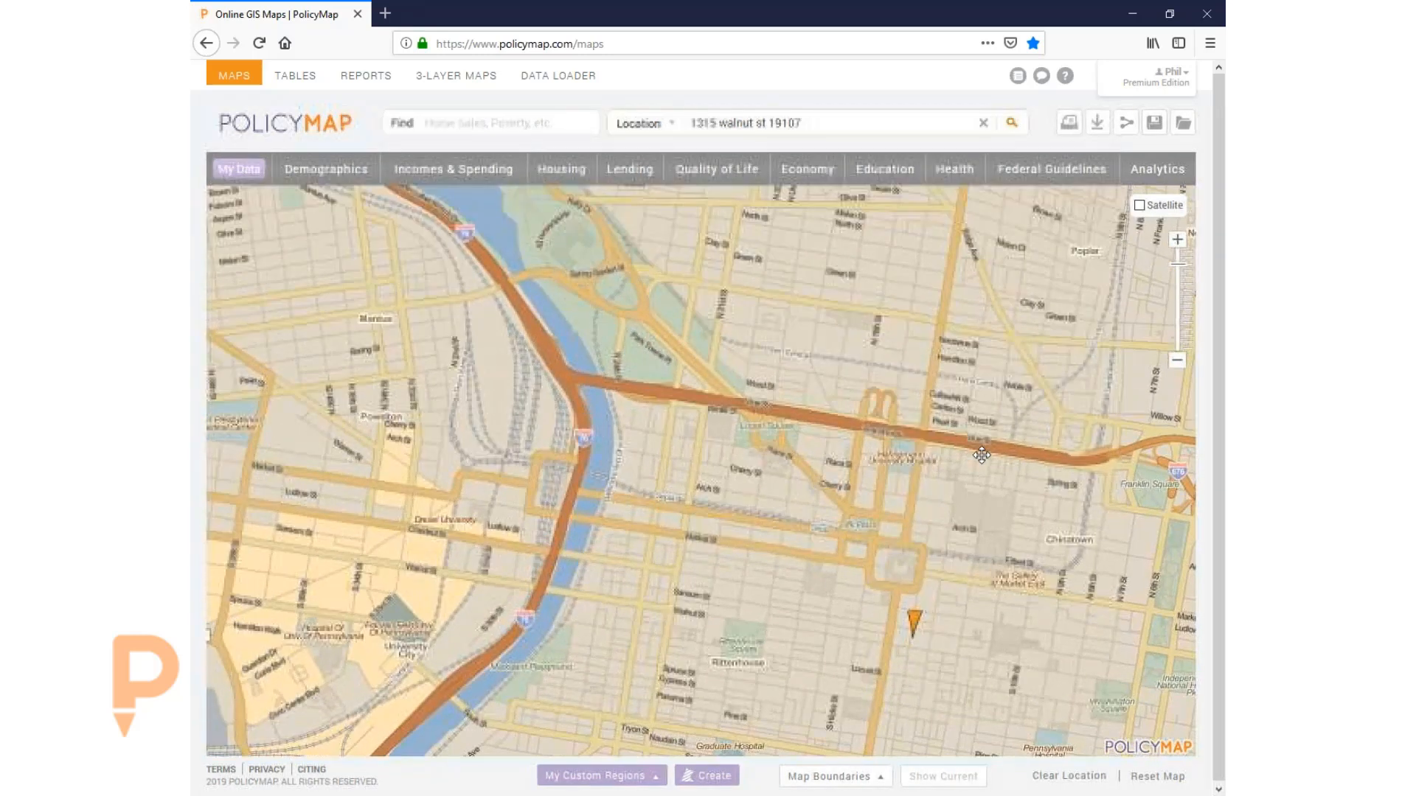
mouse_move(1032, 545)
mouse_down()
mouse_move(960, 480)
mouse_move(868, 333)
mouse_up()
scroll(784, 462, down, 2)
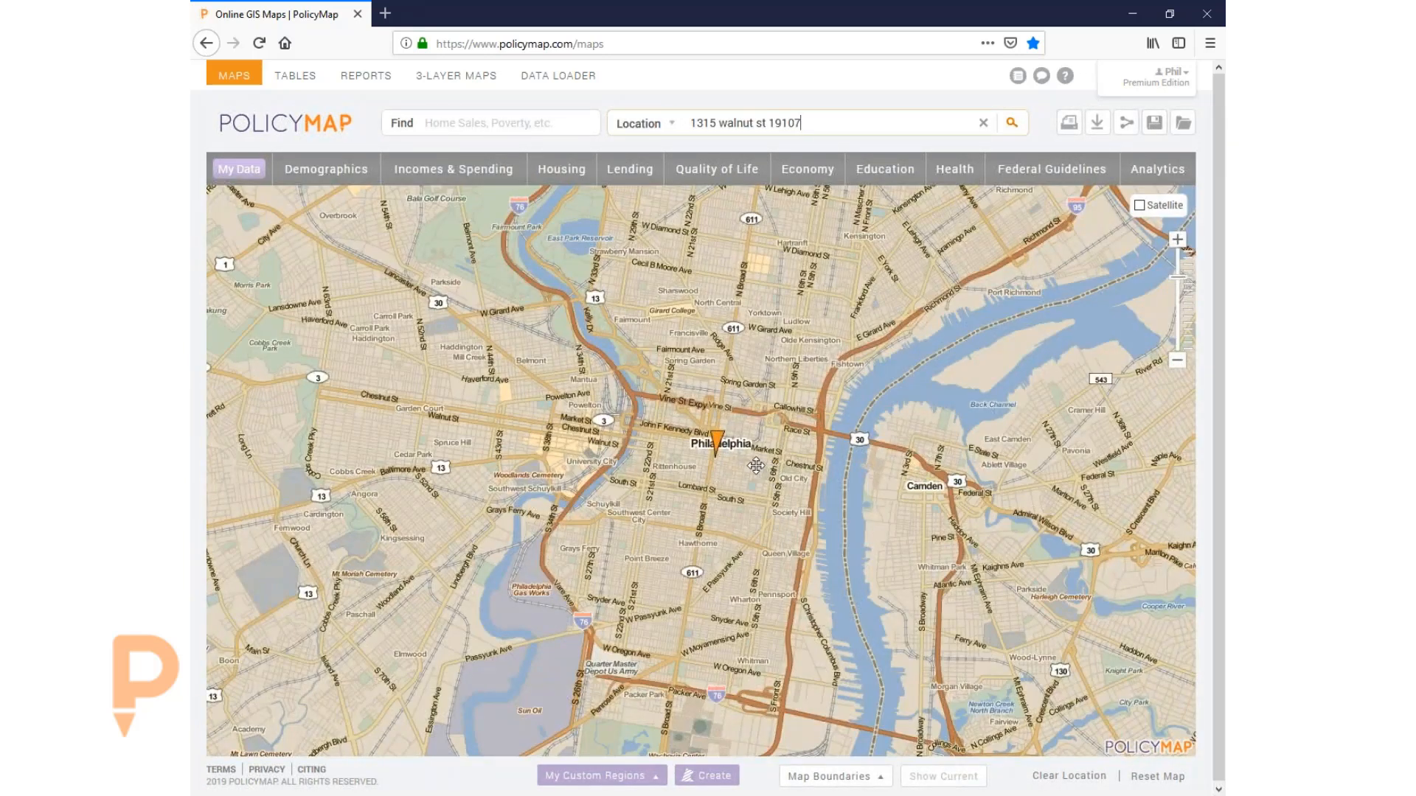
mouse_move(758, 466)
mouse_down()
mouse_move(778, 454)
mouse_move(763, 448)
mouse_up()
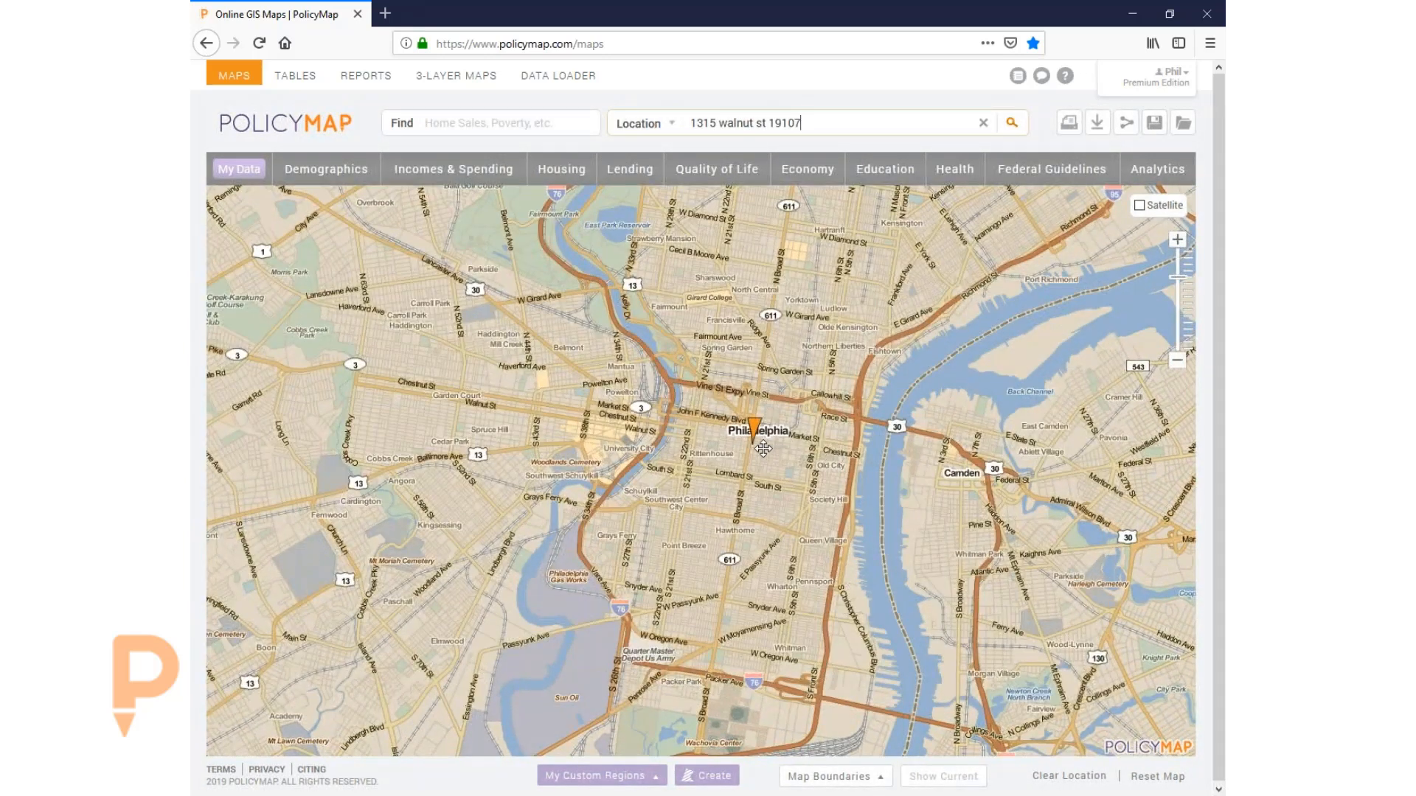
scroll(763, 448, up, 3)
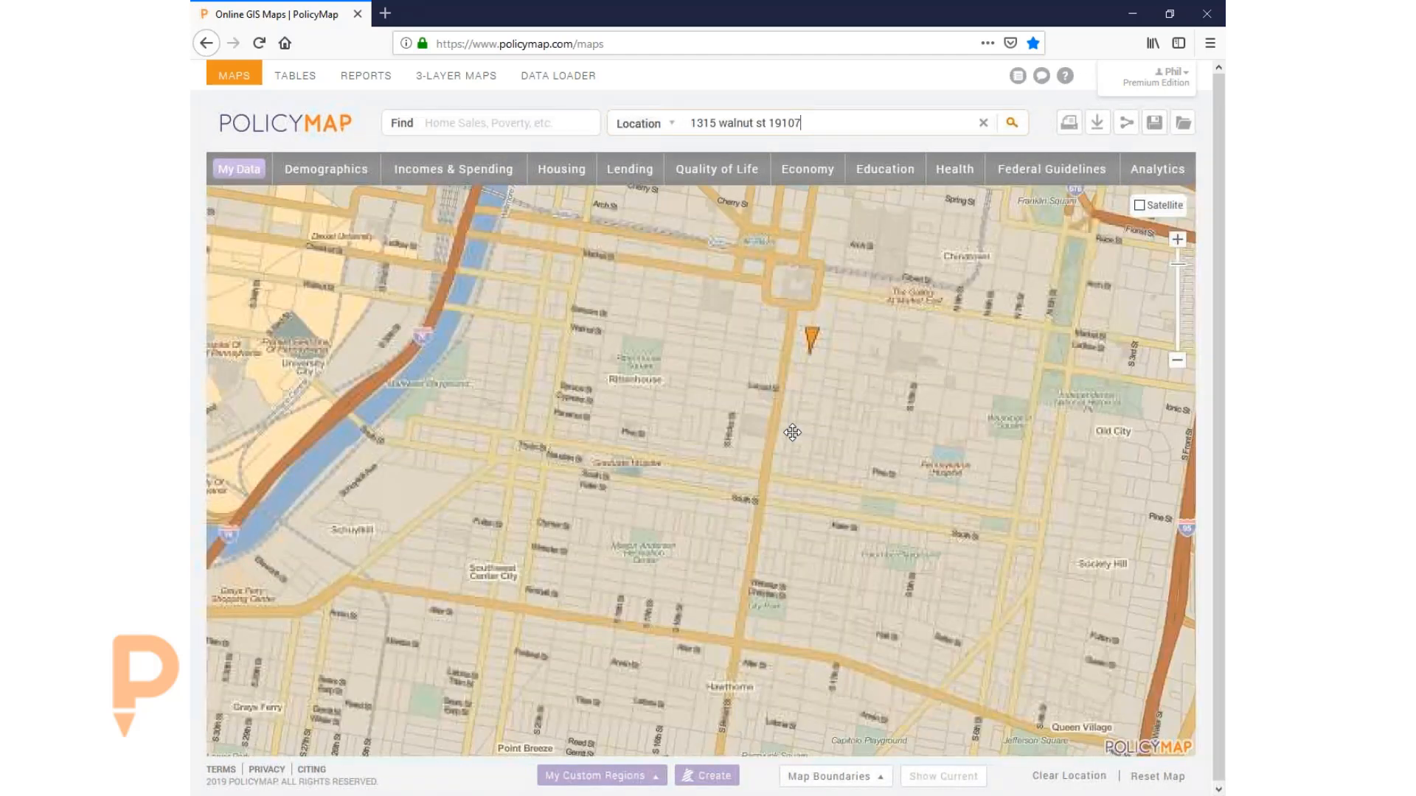
drag(833, 123, 602, 148)
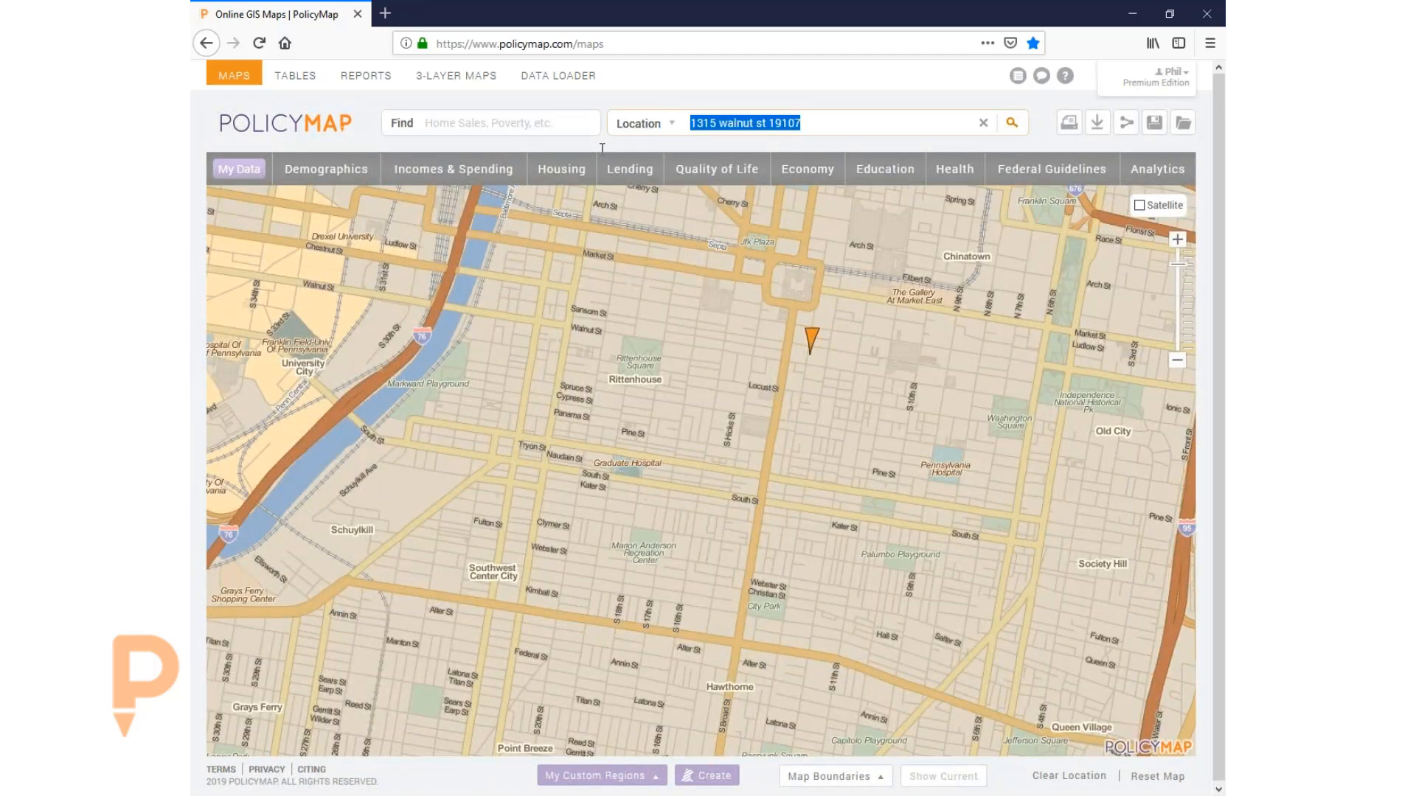
- Search for zip code 19107, close its popup, and list geographies for a spot inside the outline
key(BackSpace)
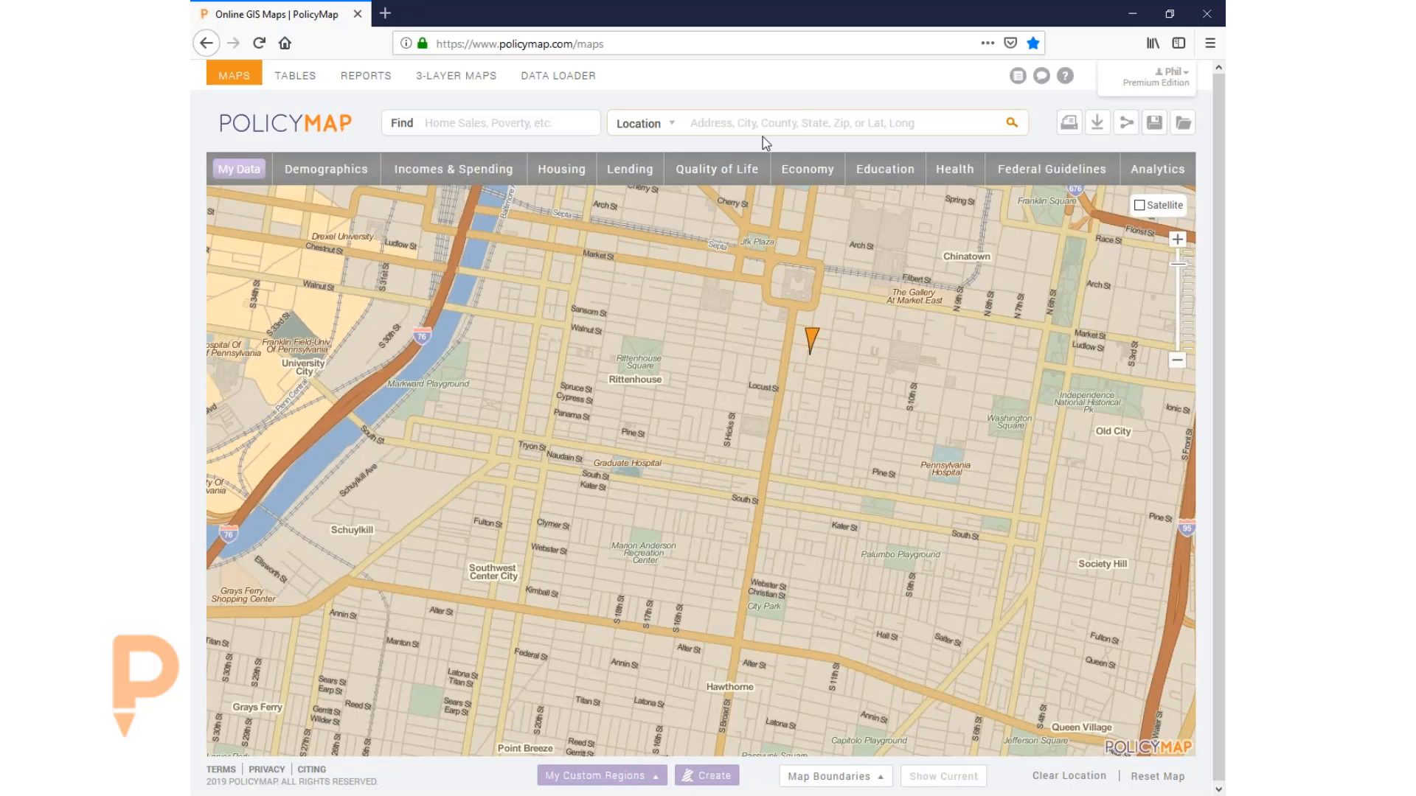
text(1910)
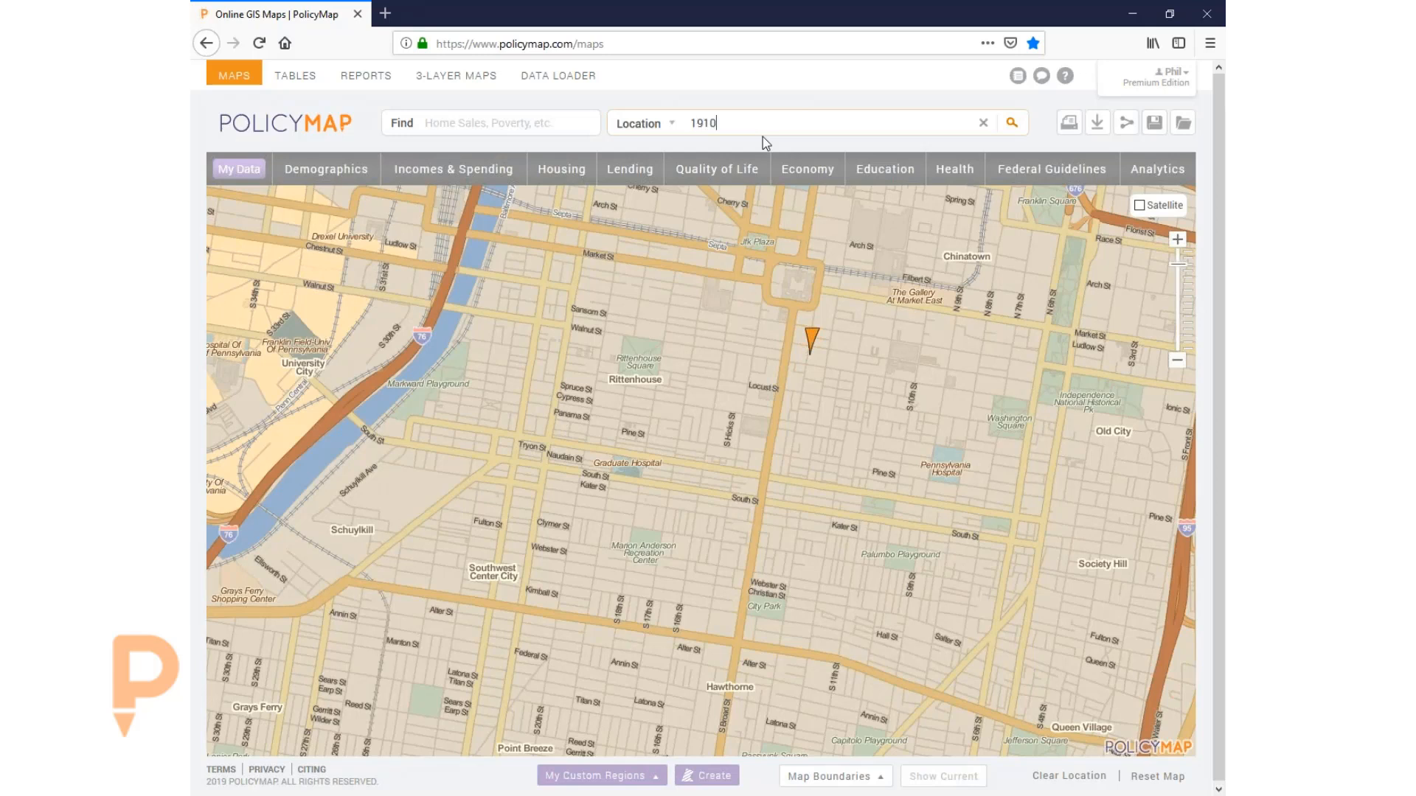
text(7)
key(Return)
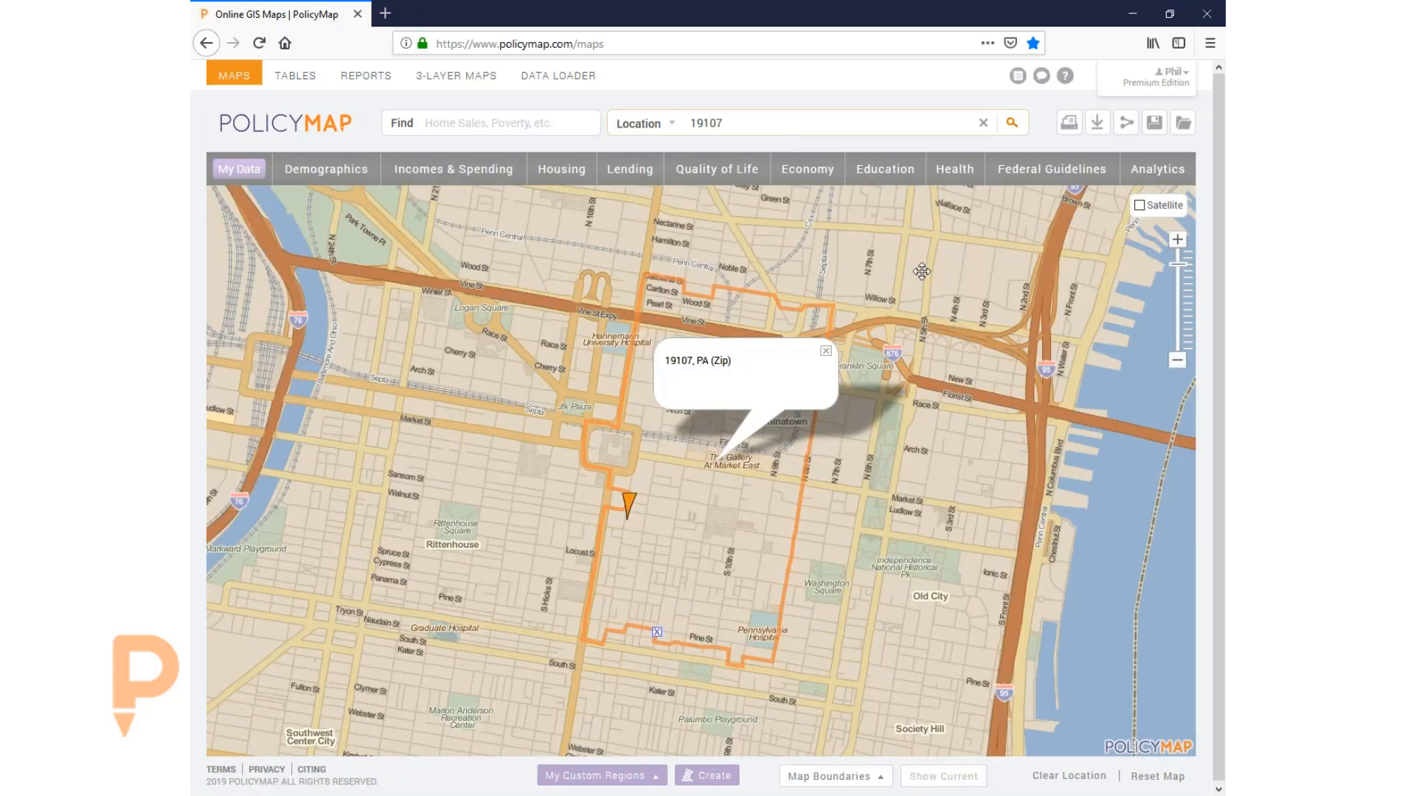
click(826, 355)
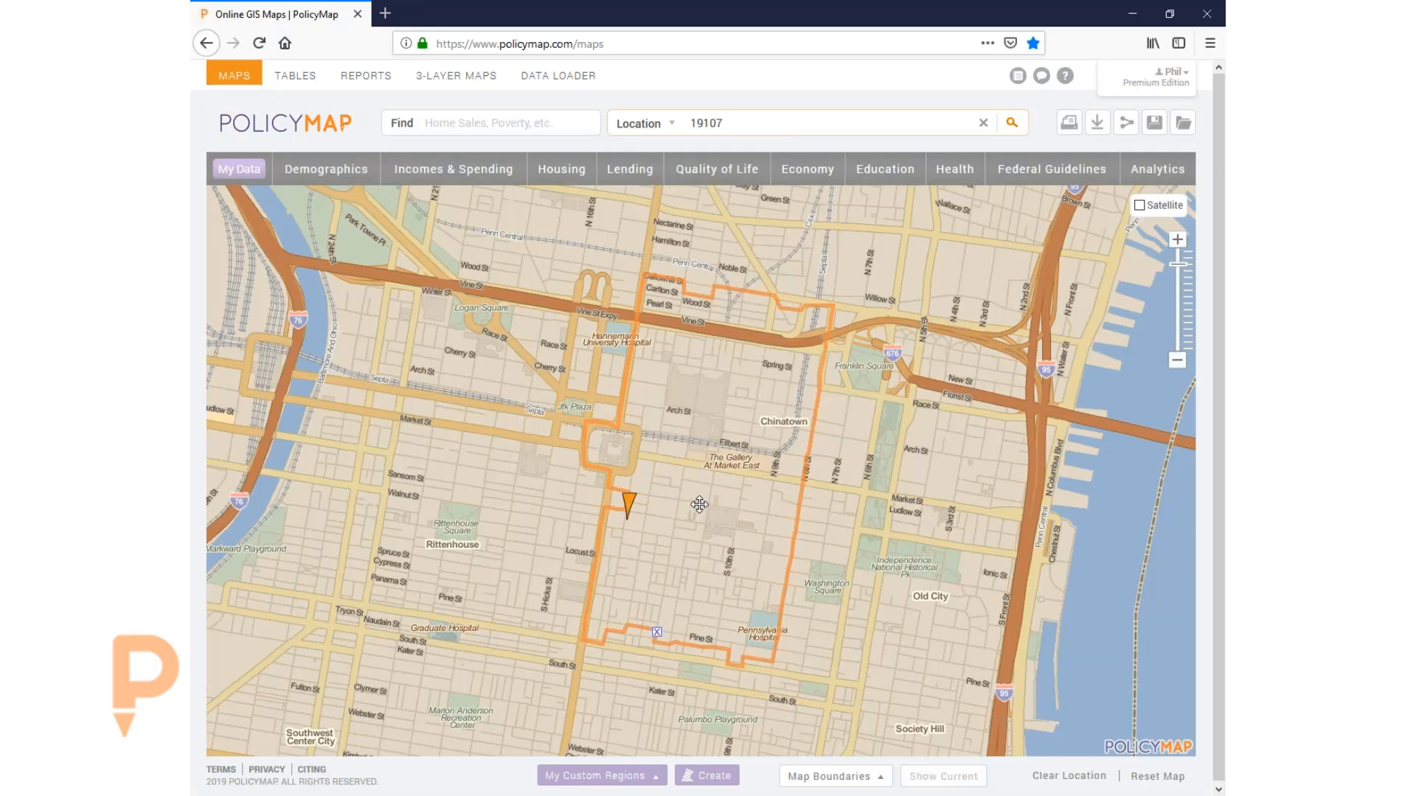
drag(699, 506, 708, 480)
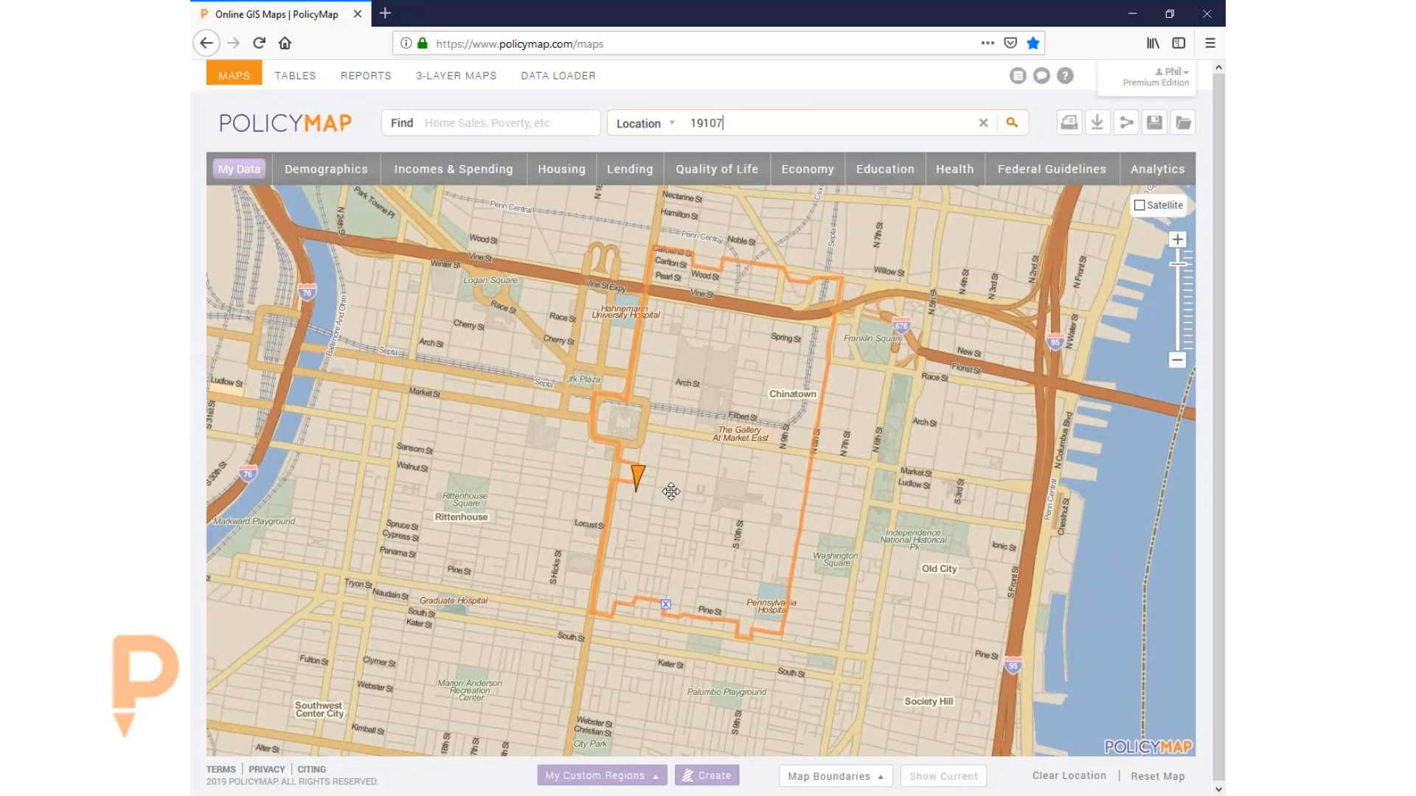
drag(669, 496, 669, 493)
click(659, 490)
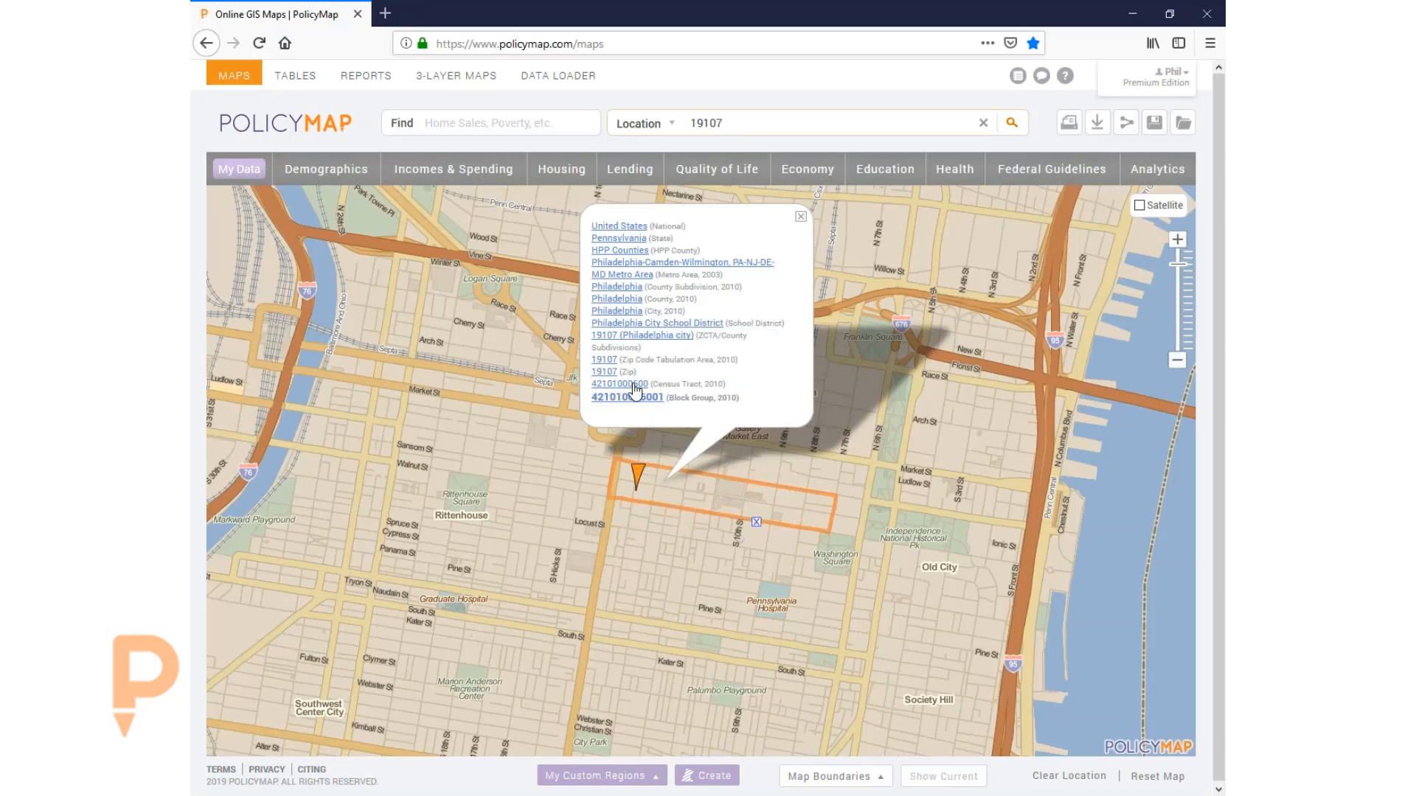
click(761, 597)
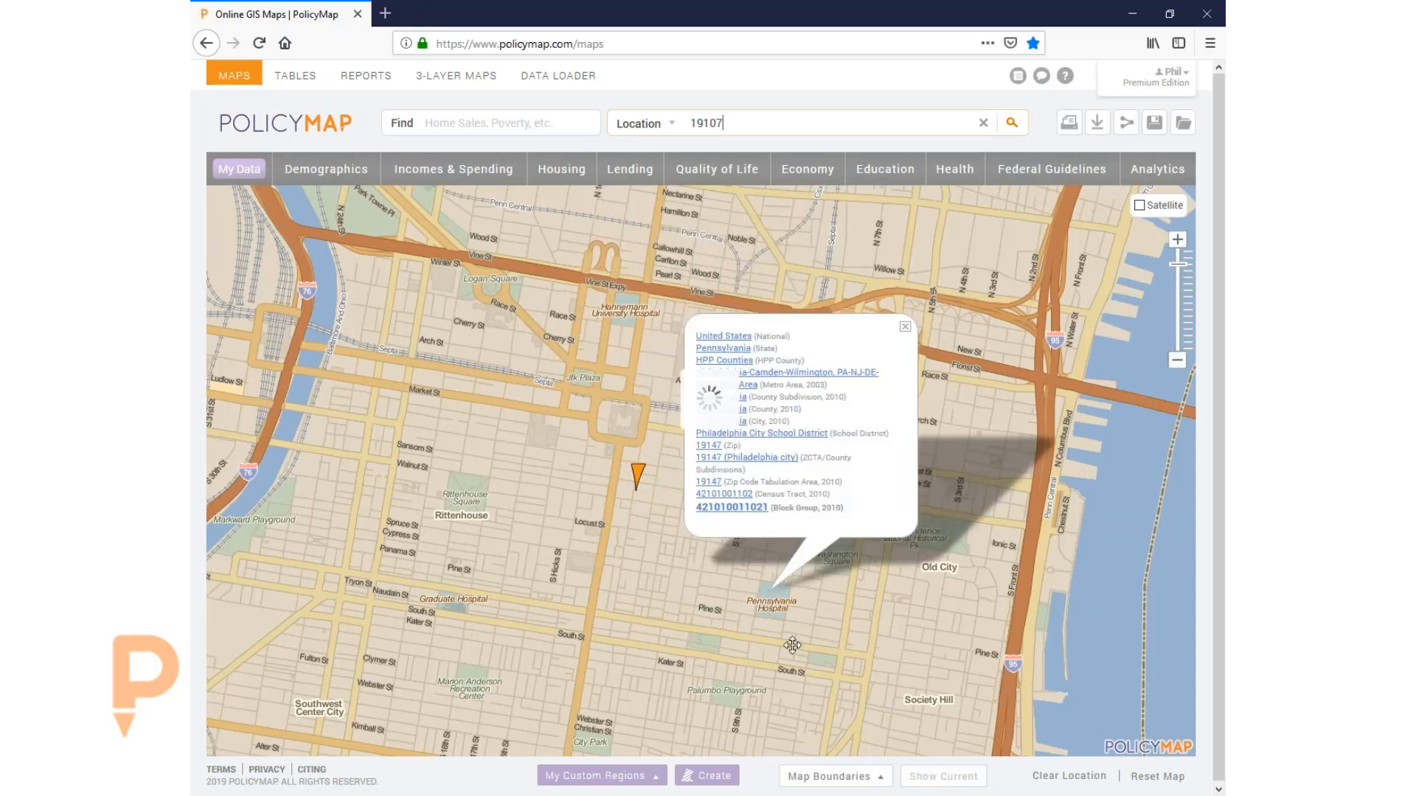
click(811, 704)
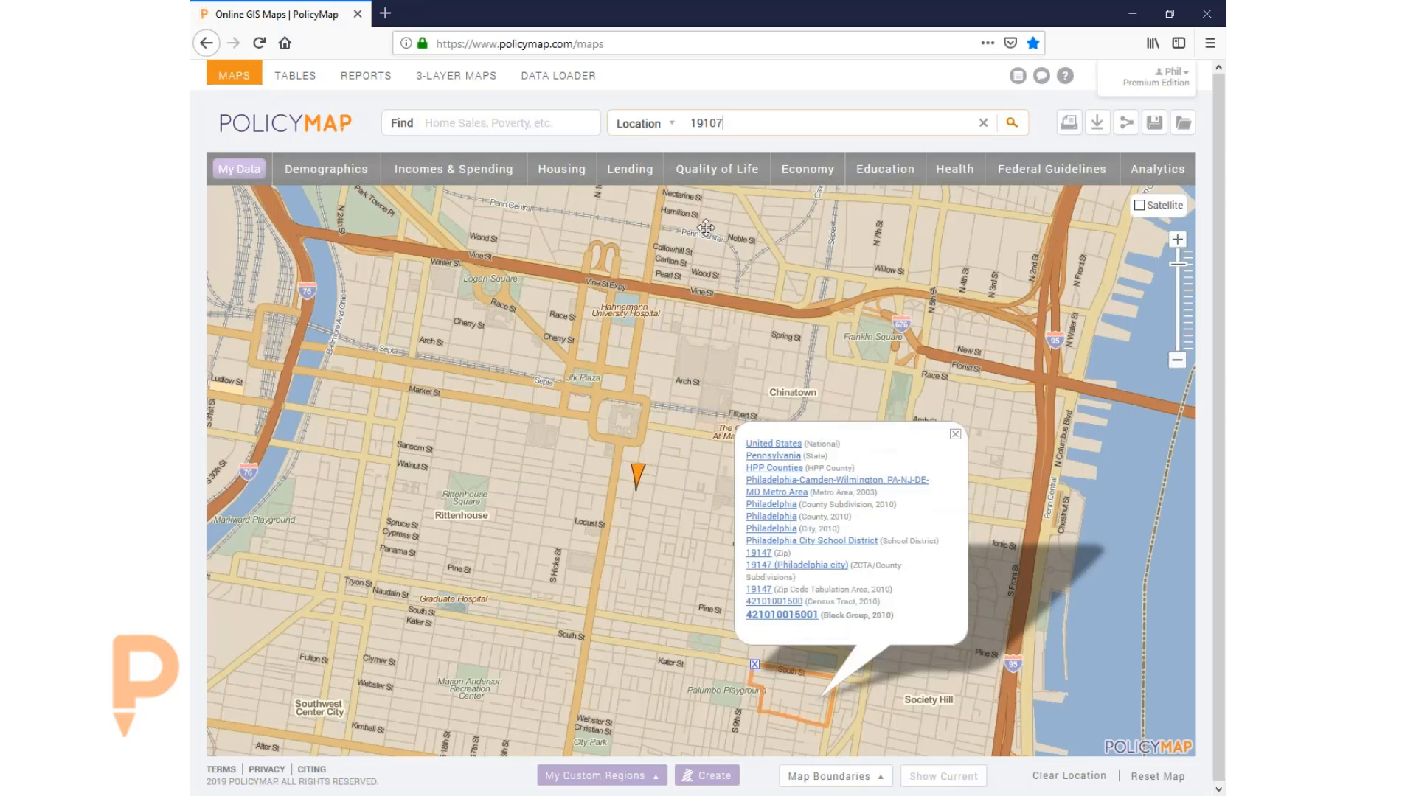
click(983, 123)
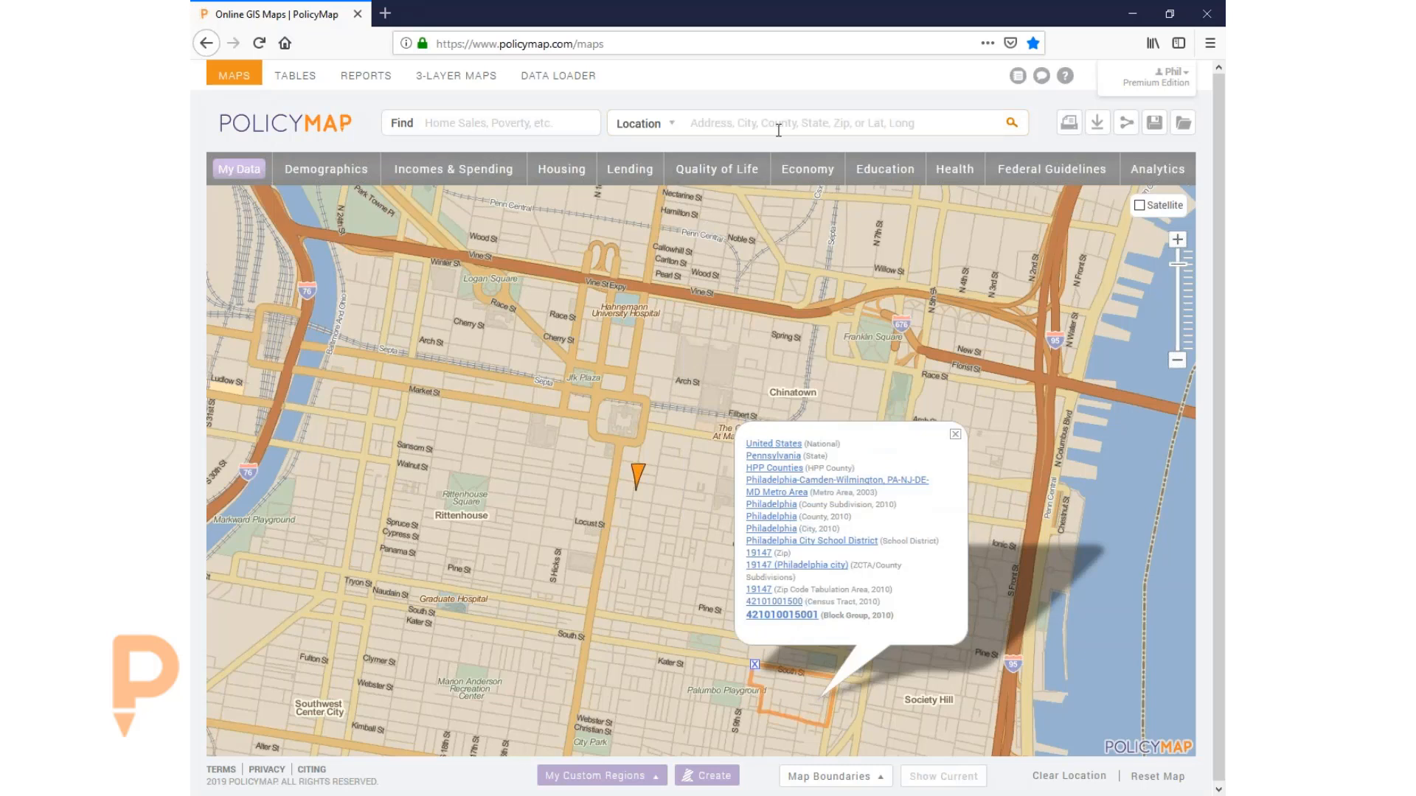
- Search by Metro Area for Kentucky's Louisville/Jefferson County metro to outline it on the map
click(647, 125)
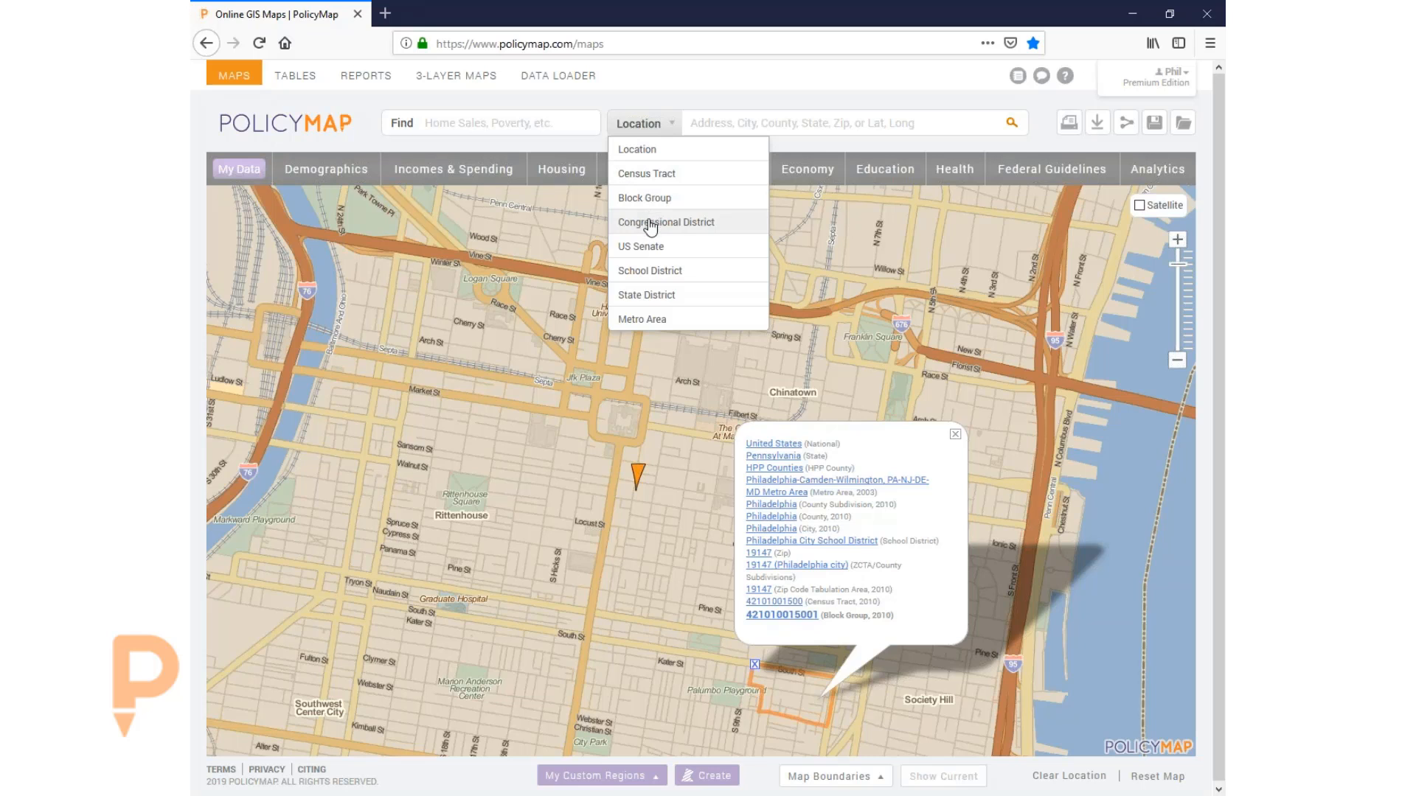
click(648, 320)
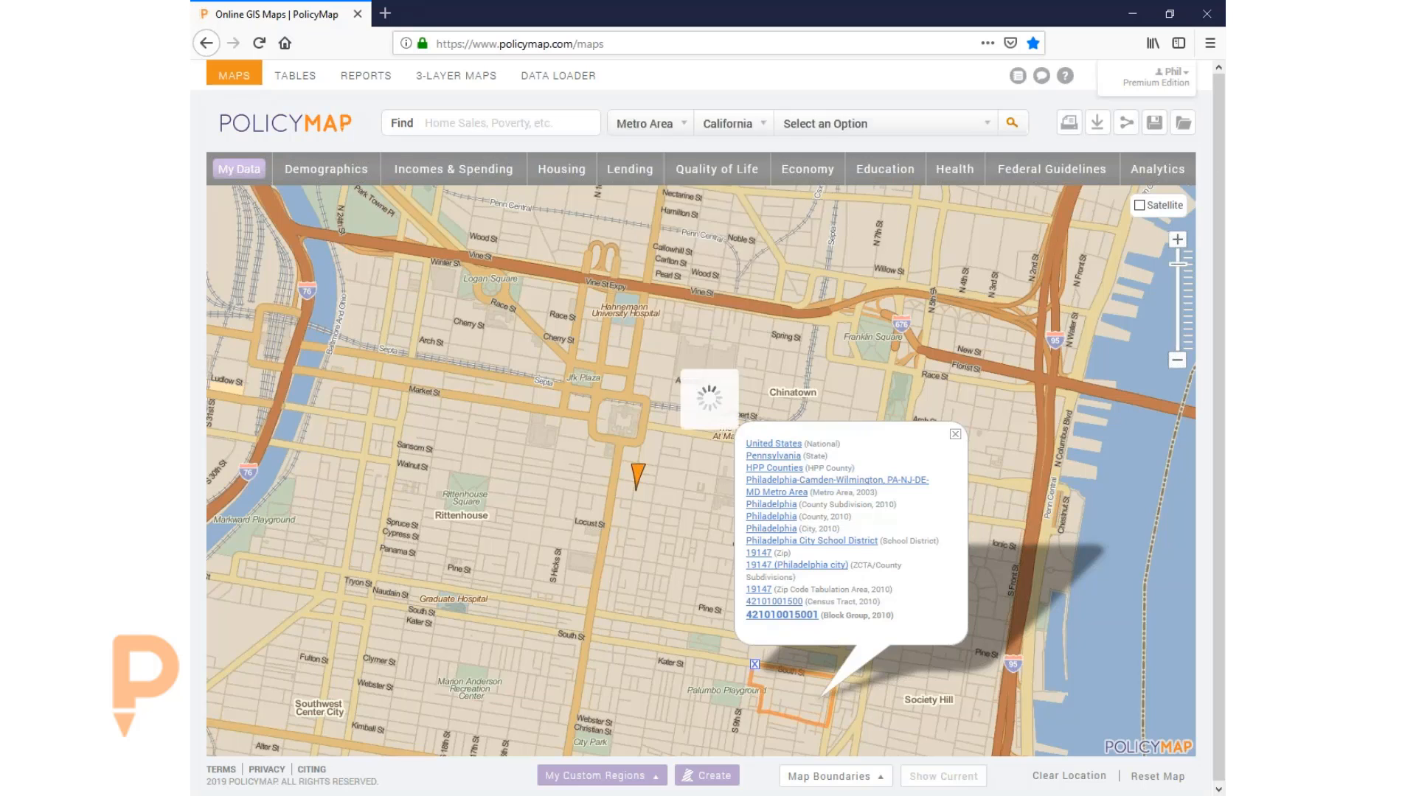
click(726, 129)
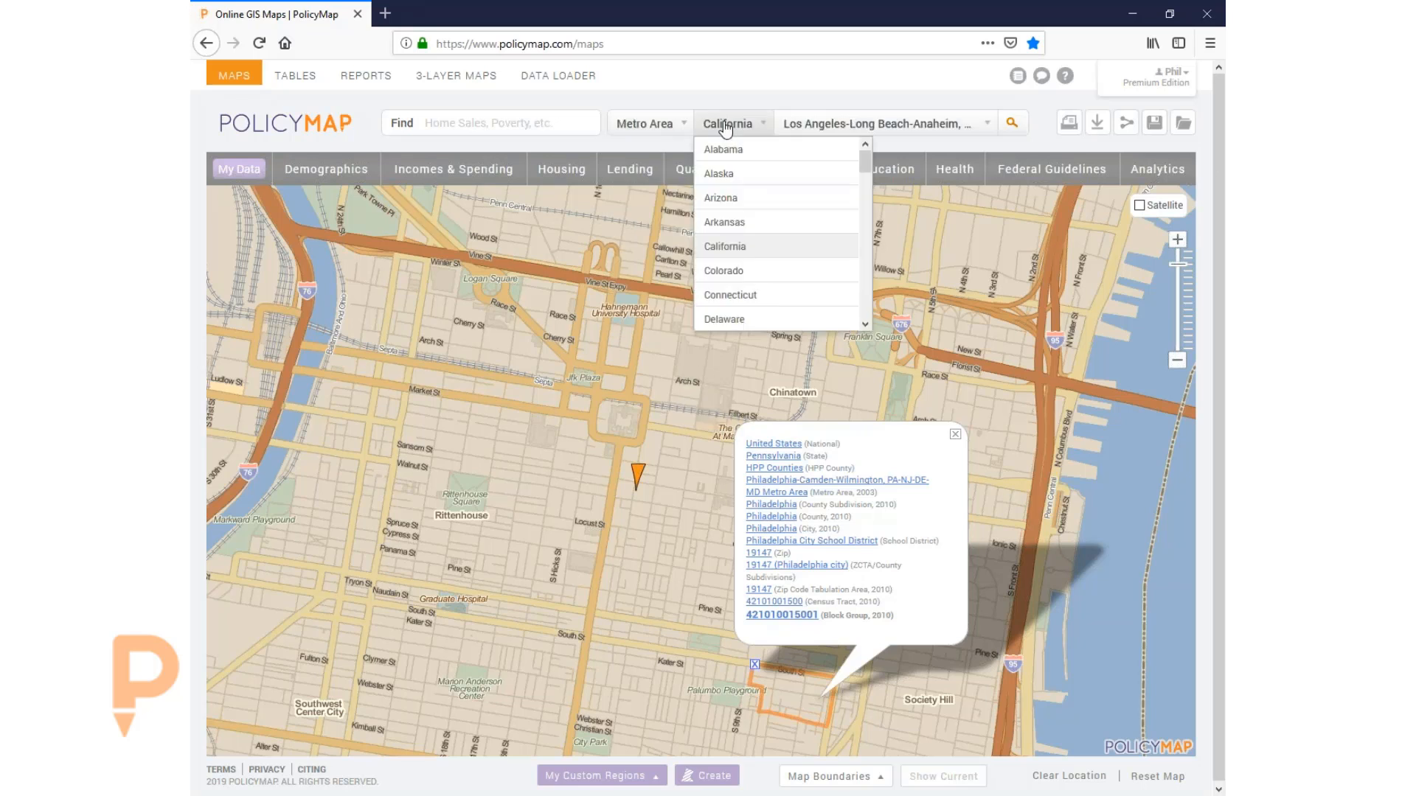
scroll(744, 206, down, 5)
click(732, 213)
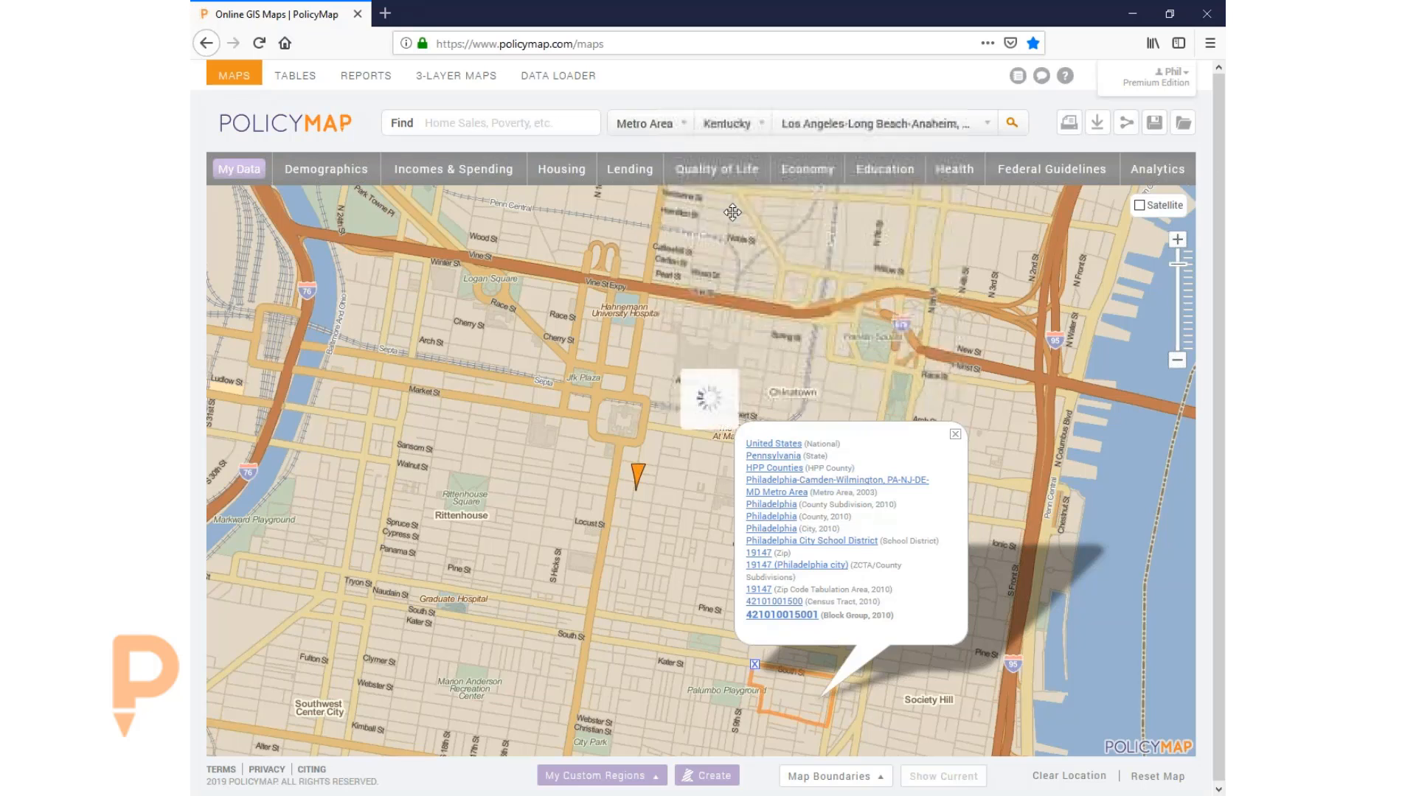
click(853, 125)
click(860, 250)
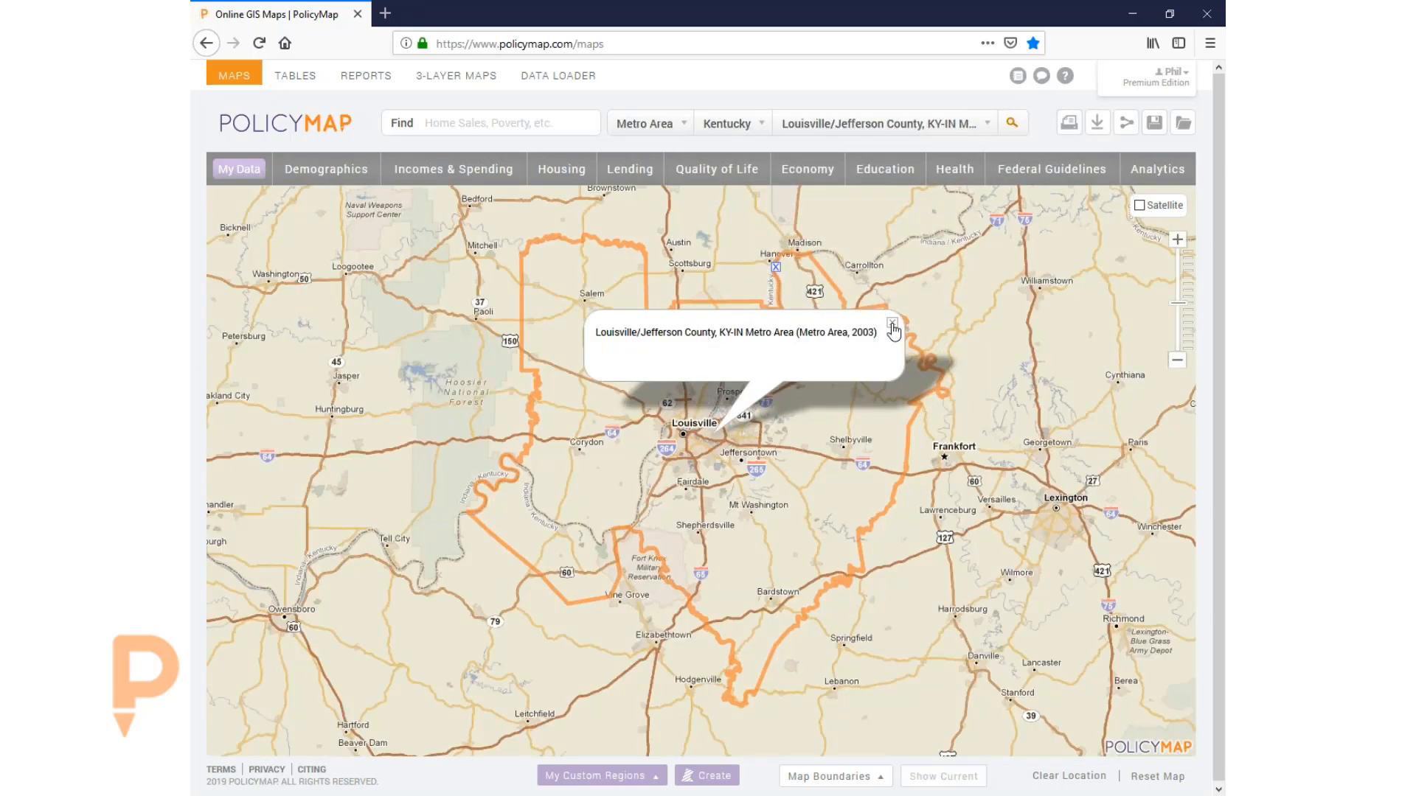
click(892, 323)
click(1011, 122)
- Switch the search type back to Location and close the Louisville metro popup
click(639, 125)
click(635, 151)
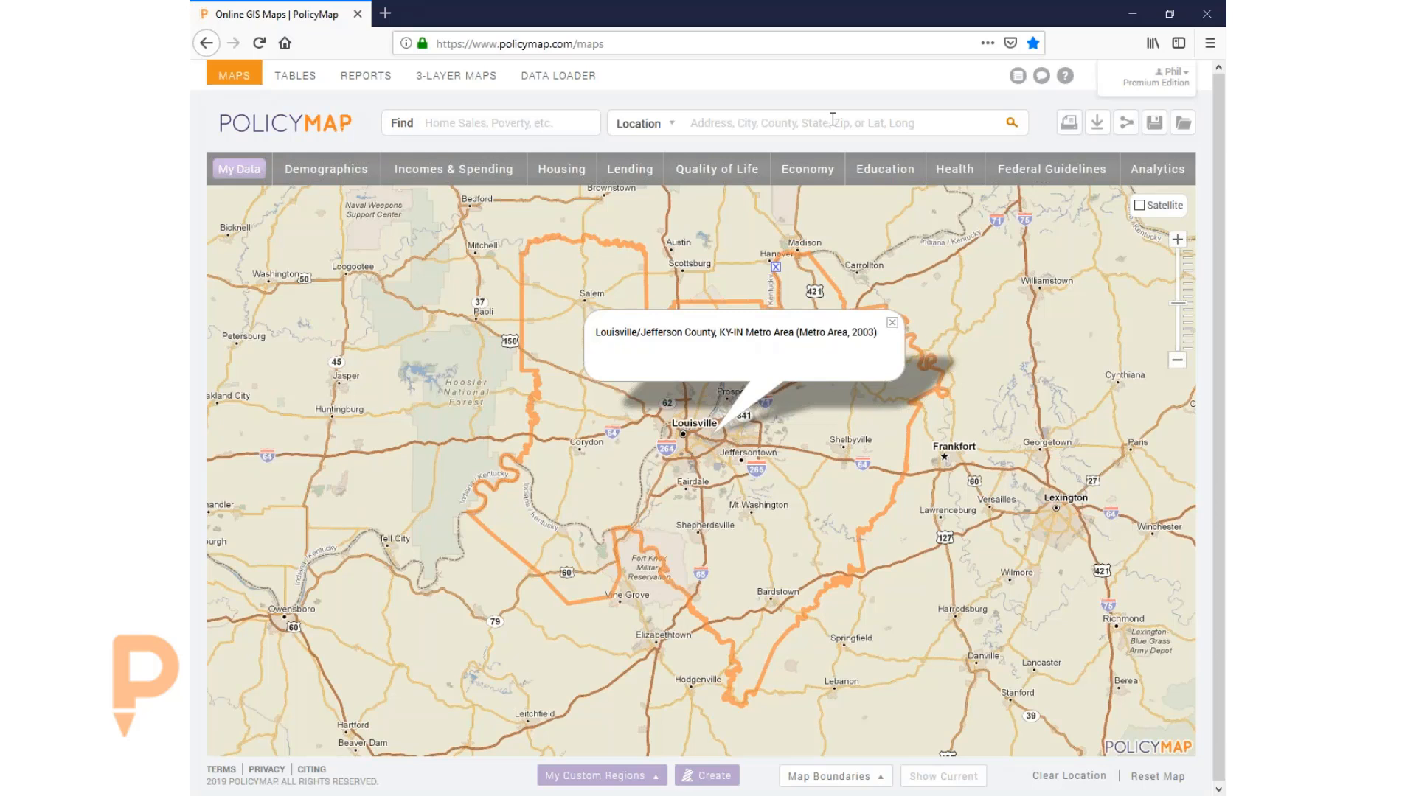
click(891, 324)
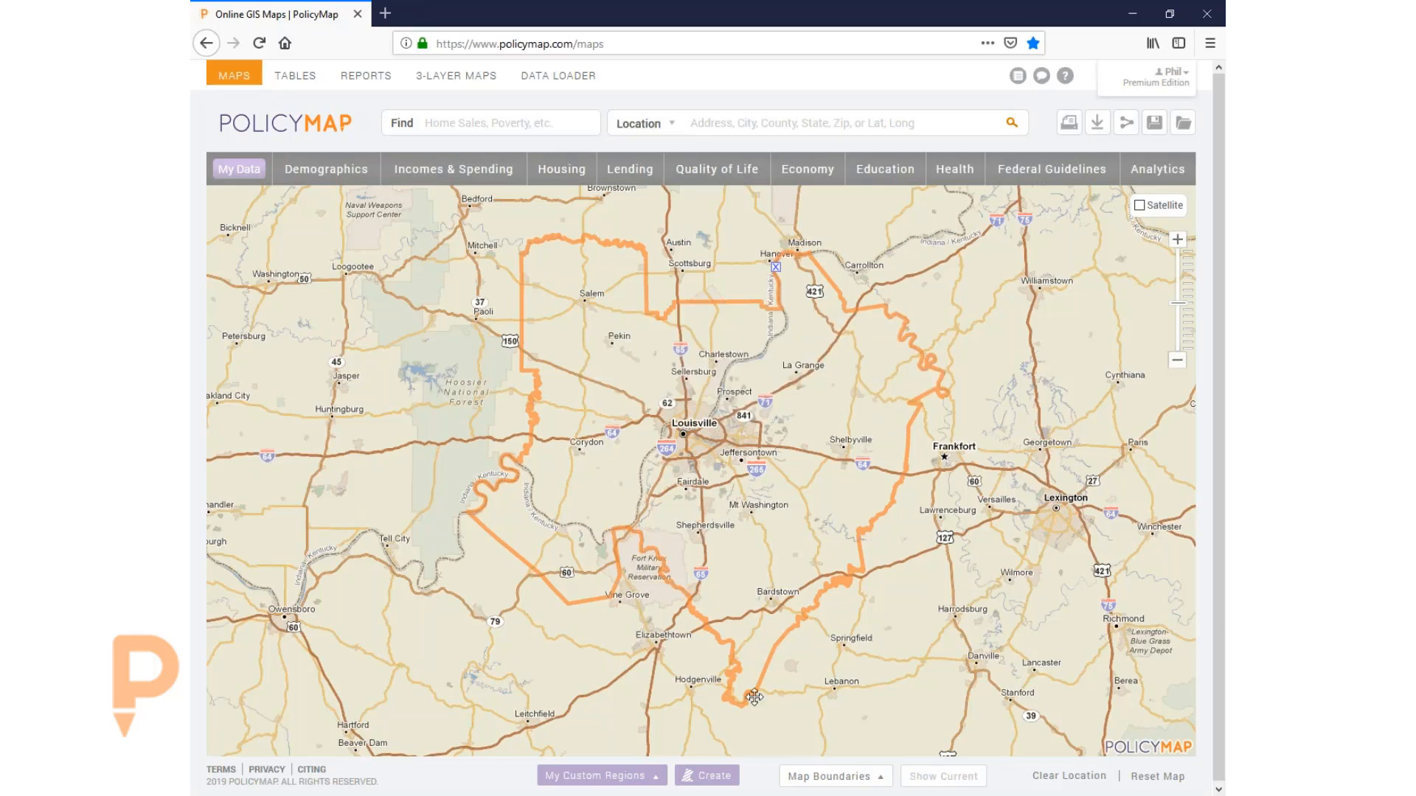
- Turn on the Metro Areas (2013) and Census Tracts (2010) boundaries in Map Boundaries
click(823, 783)
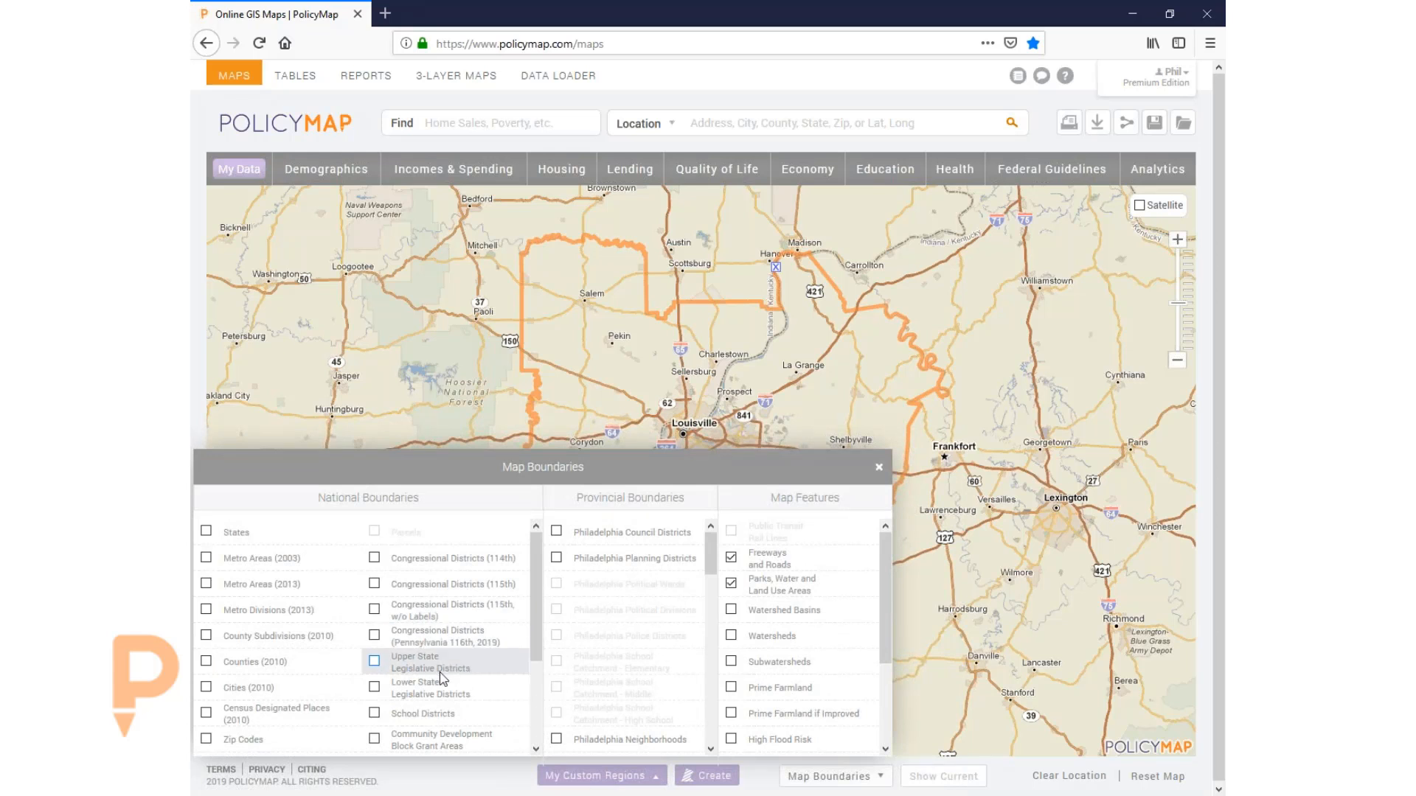
scroll(383, 675, down, 3)
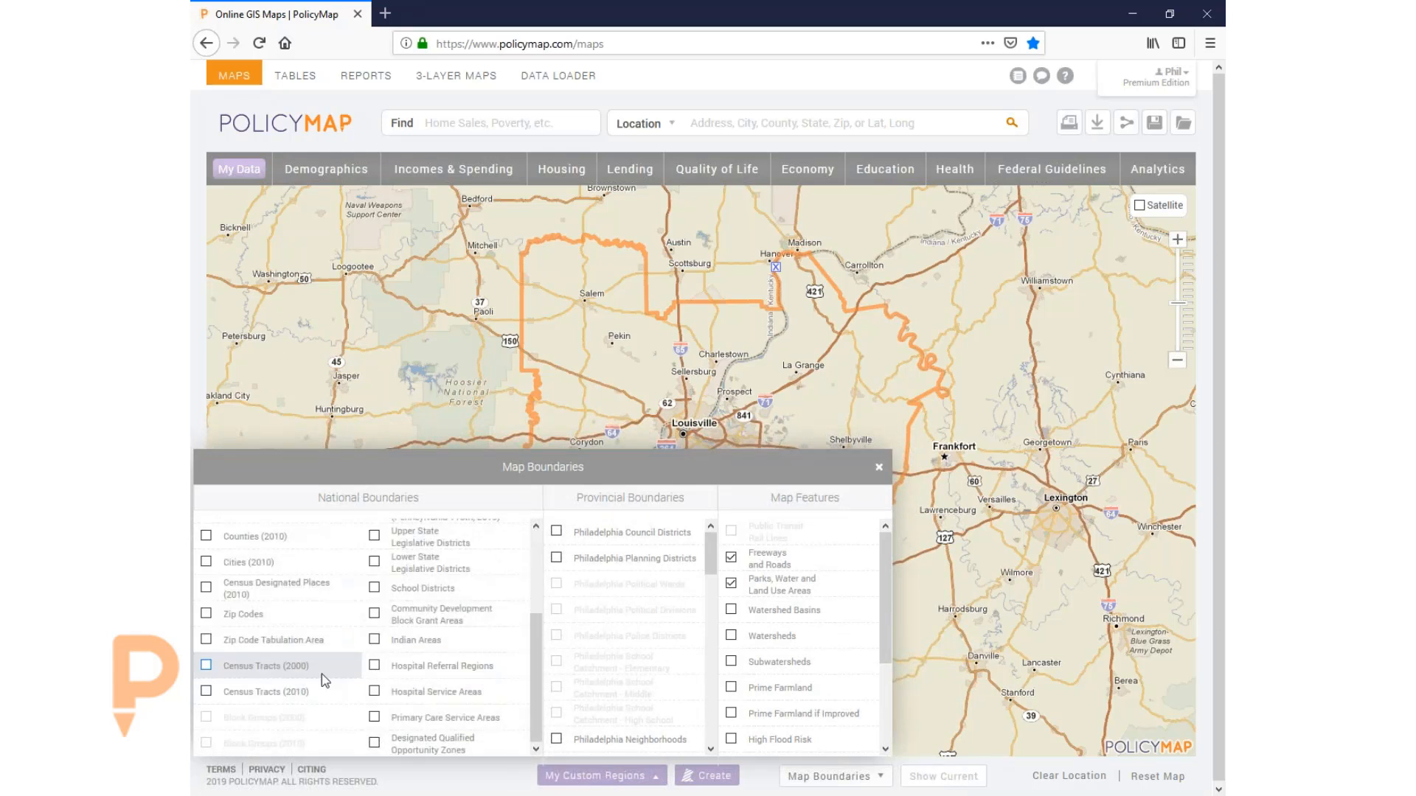
scroll(316, 686, up, 3)
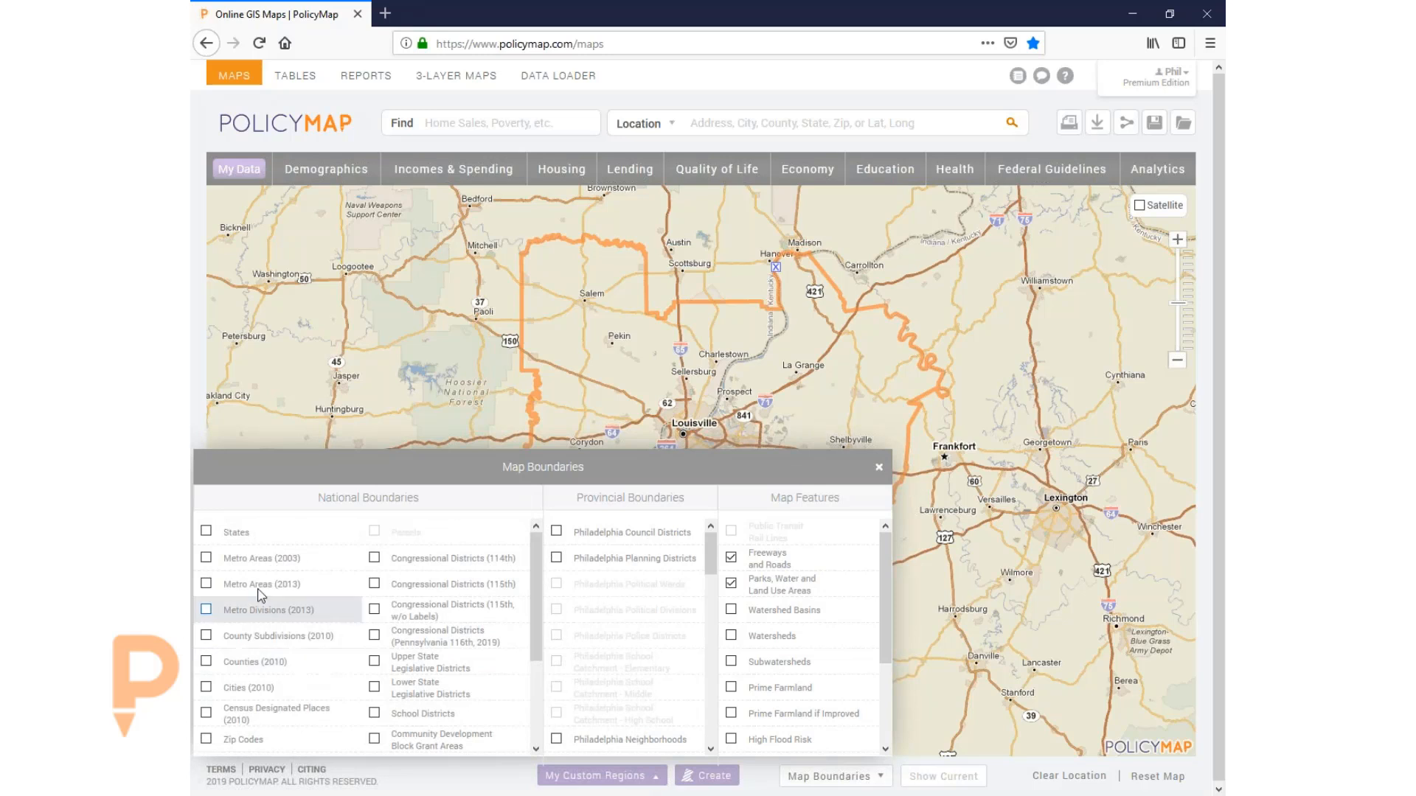
click(260, 588)
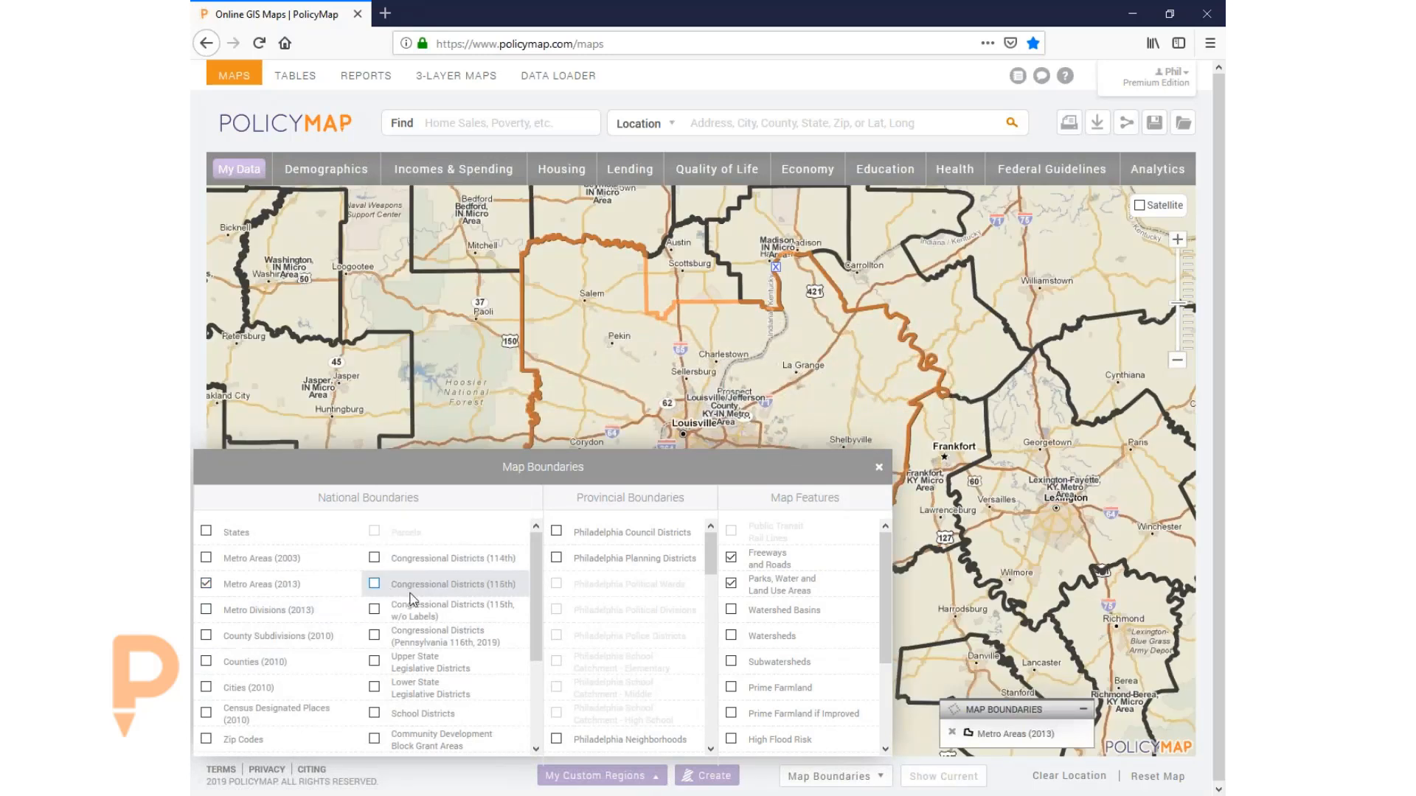
scroll(299, 686, down, 3)
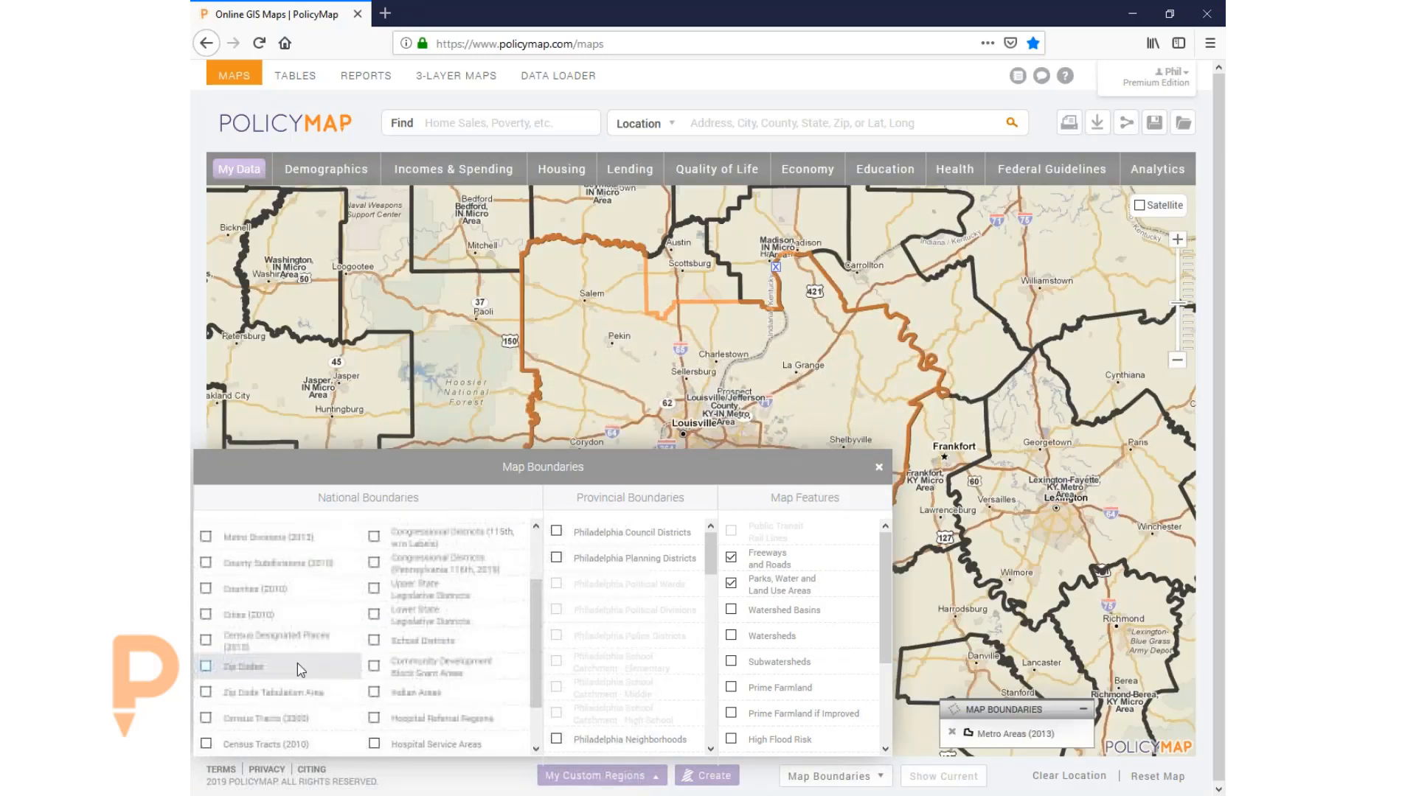
click(292, 695)
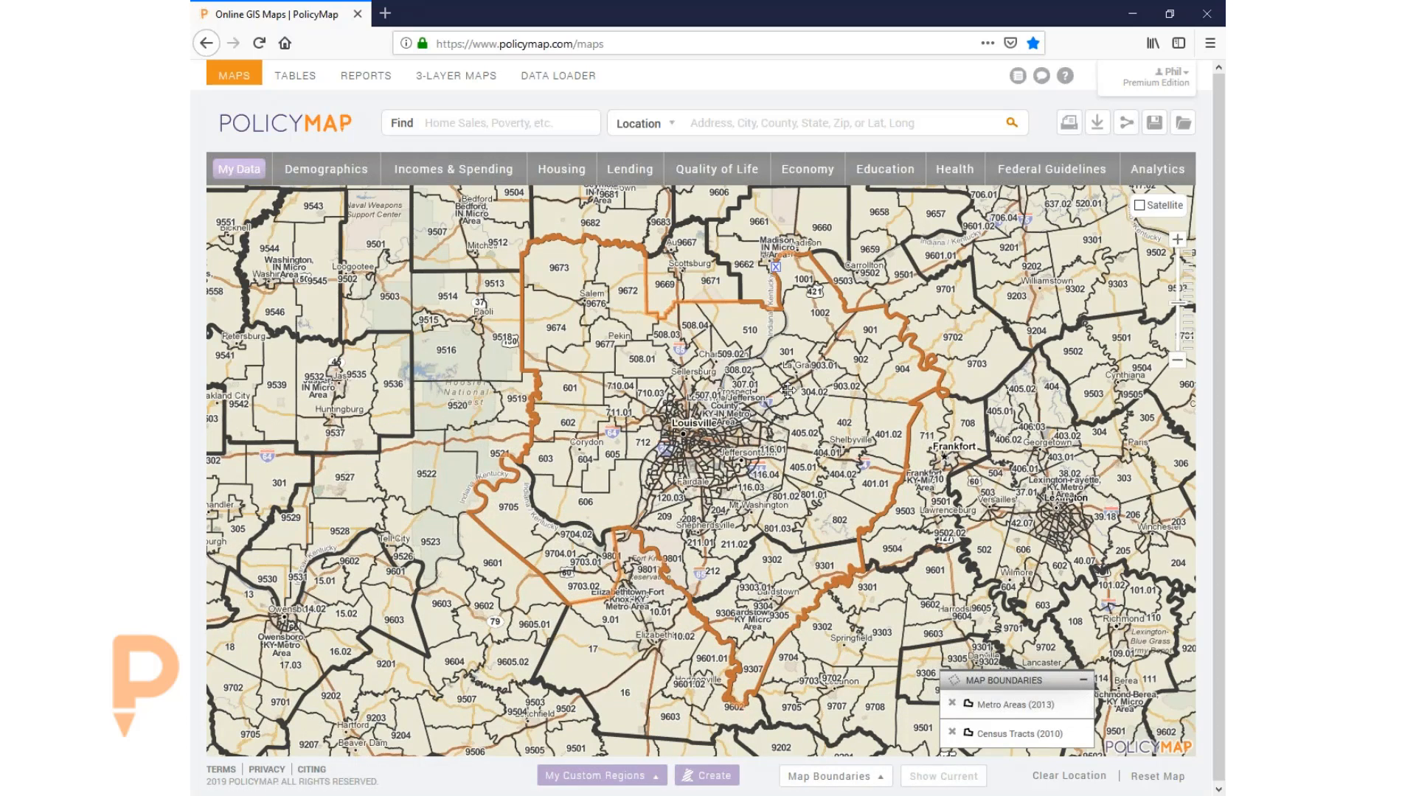
- Turn the Census Tracts (2010) and Metro Areas (2013) boundaries back off
click(815, 776)
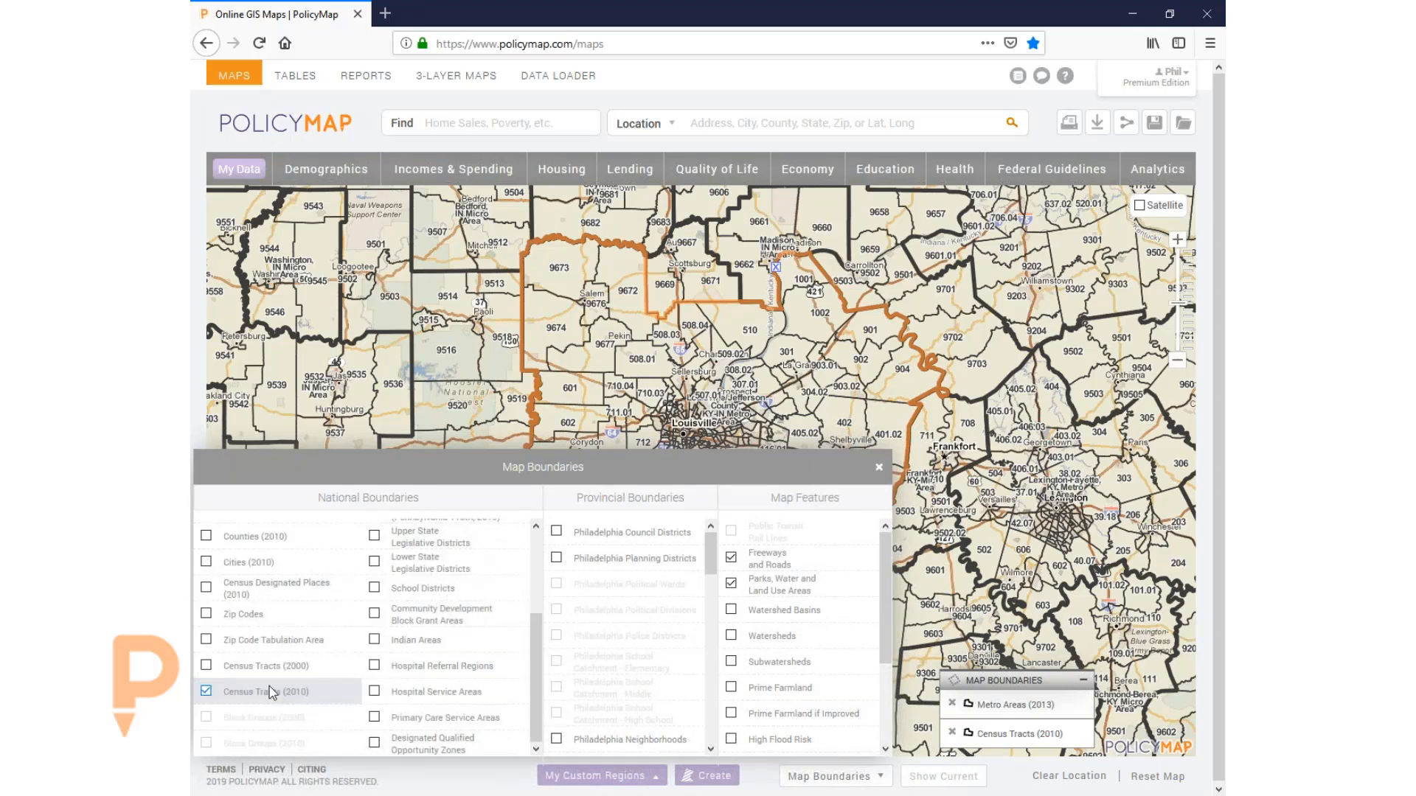
click(271, 691)
scroll(280, 634, up, 3)
click(251, 584)
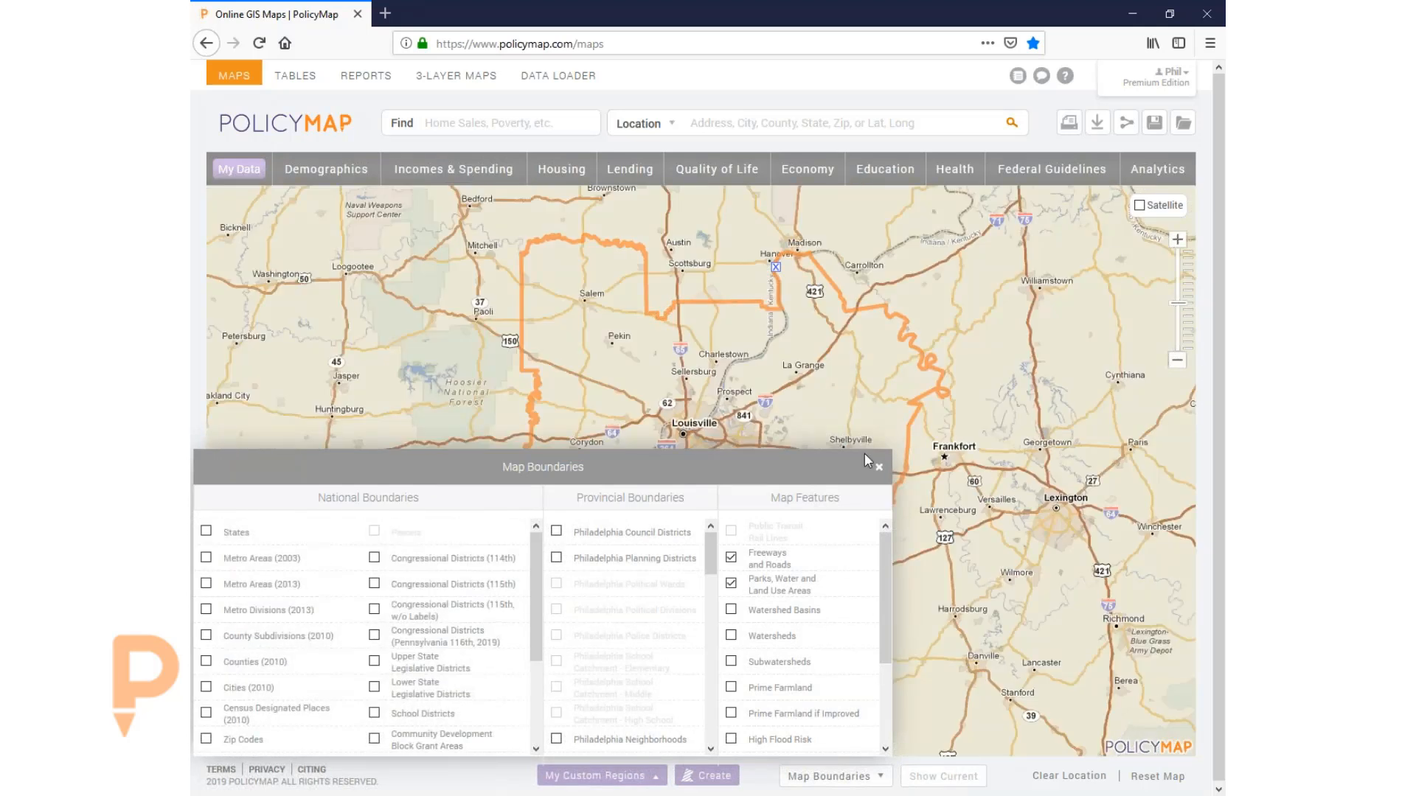
- Close the Map Boundaries panel, then zoom in and center the map on Louisville
click(878, 467)
scroll(701, 423, up, 1)
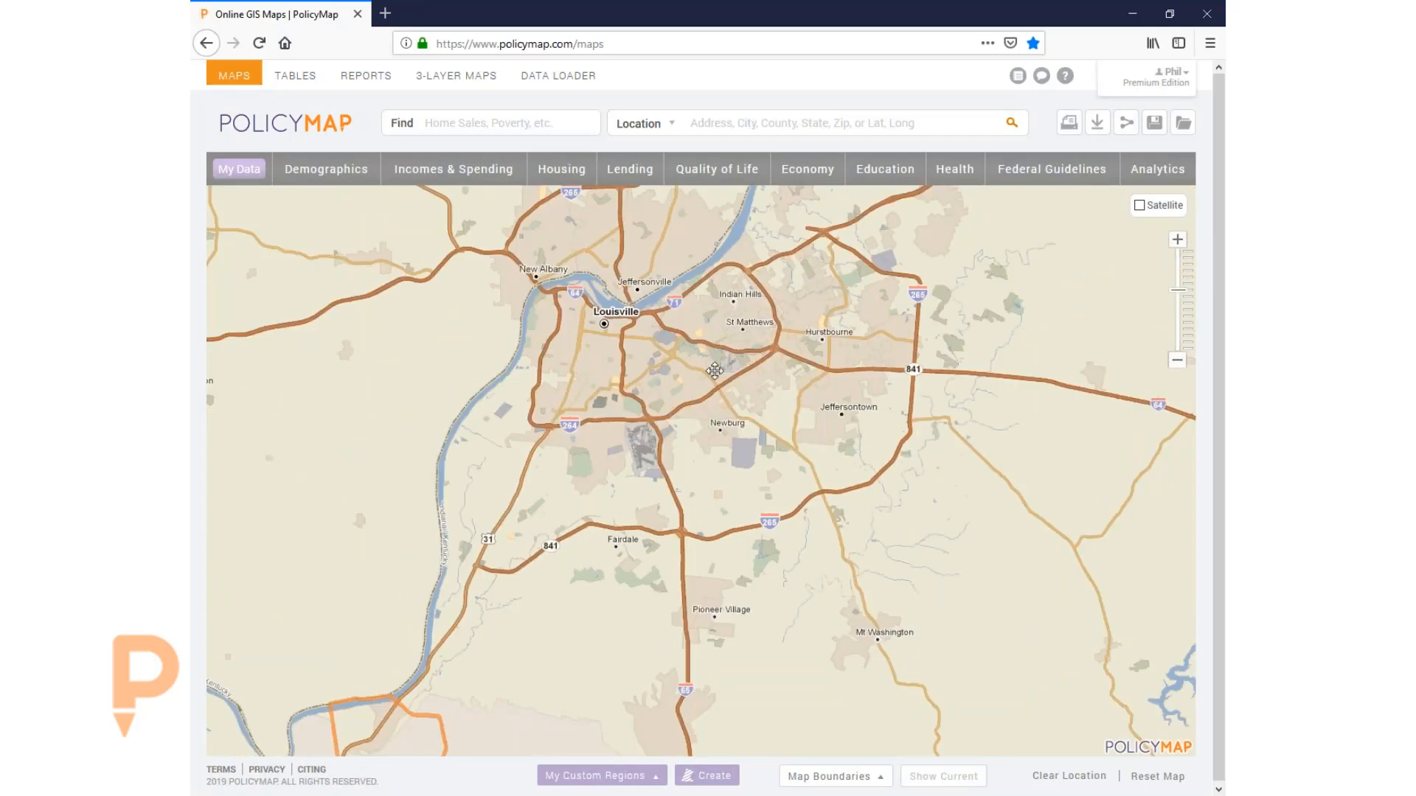
scroll(712, 369, up, 1)
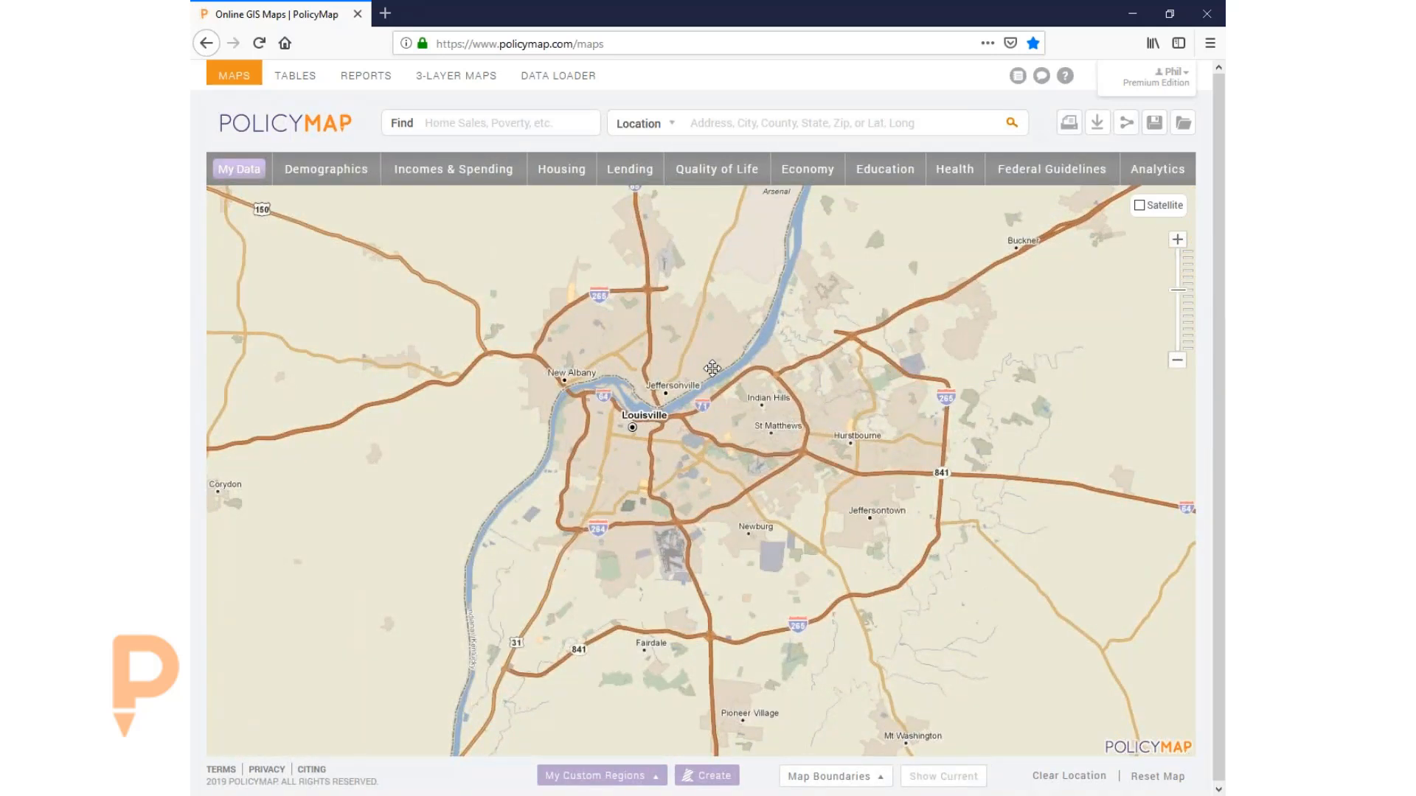
drag(792, 464, 819, 499)
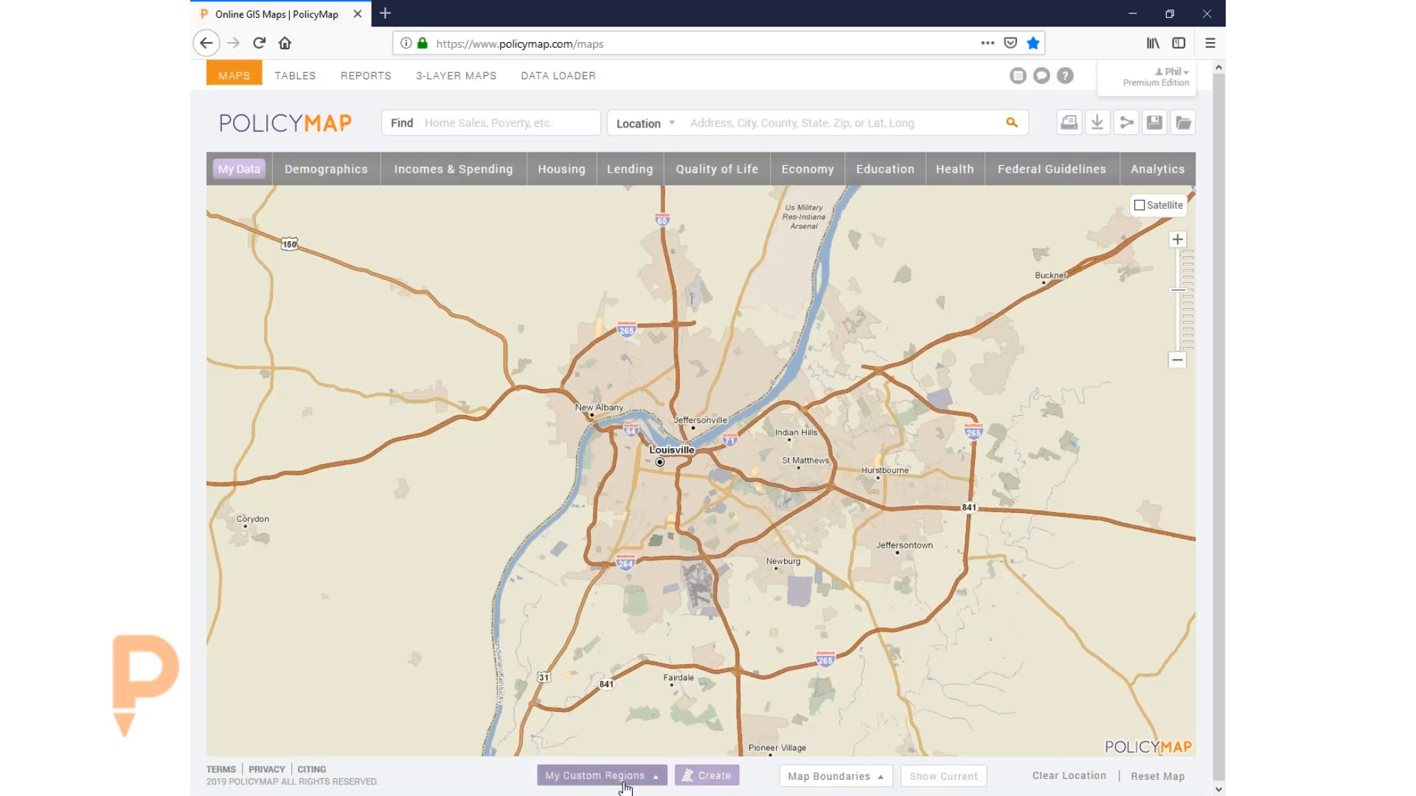
- Start a new Drawn Custom Region and dismiss its drawing instructions
click(712, 778)
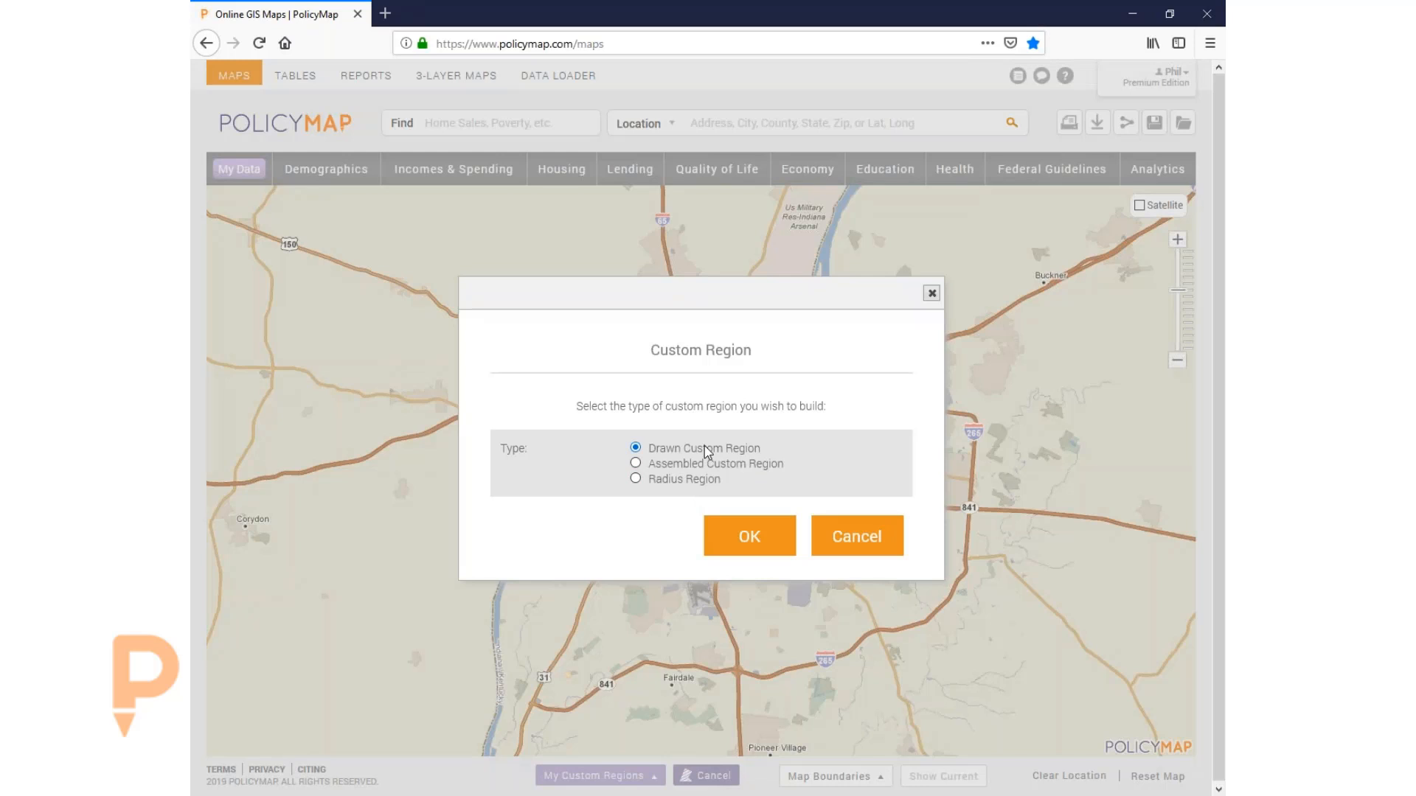
click(751, 539)
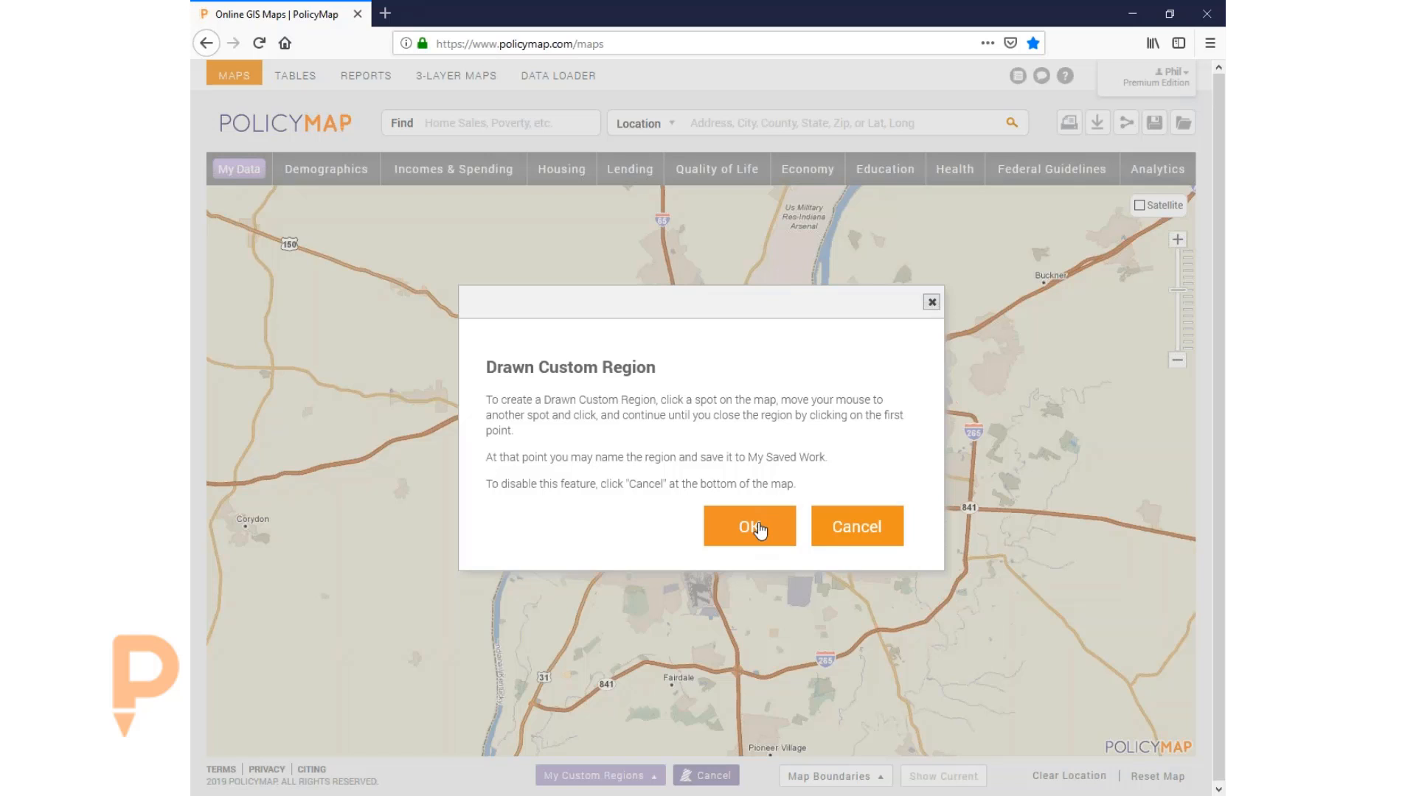
click(750, 528)
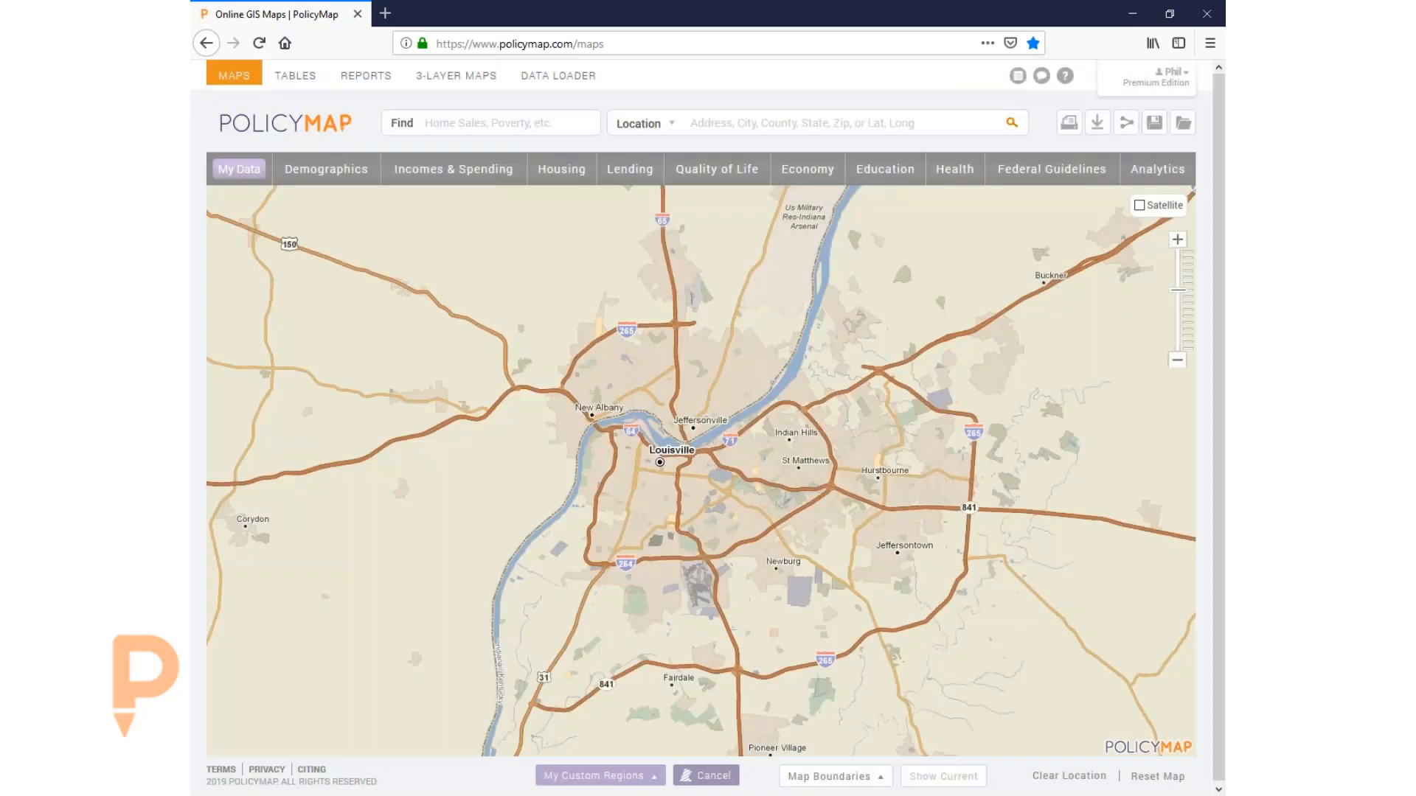
- Place the first outline corners past Indian Hills and St Matthews, heading south and southwest
click(784, 403)
click(803, 404)
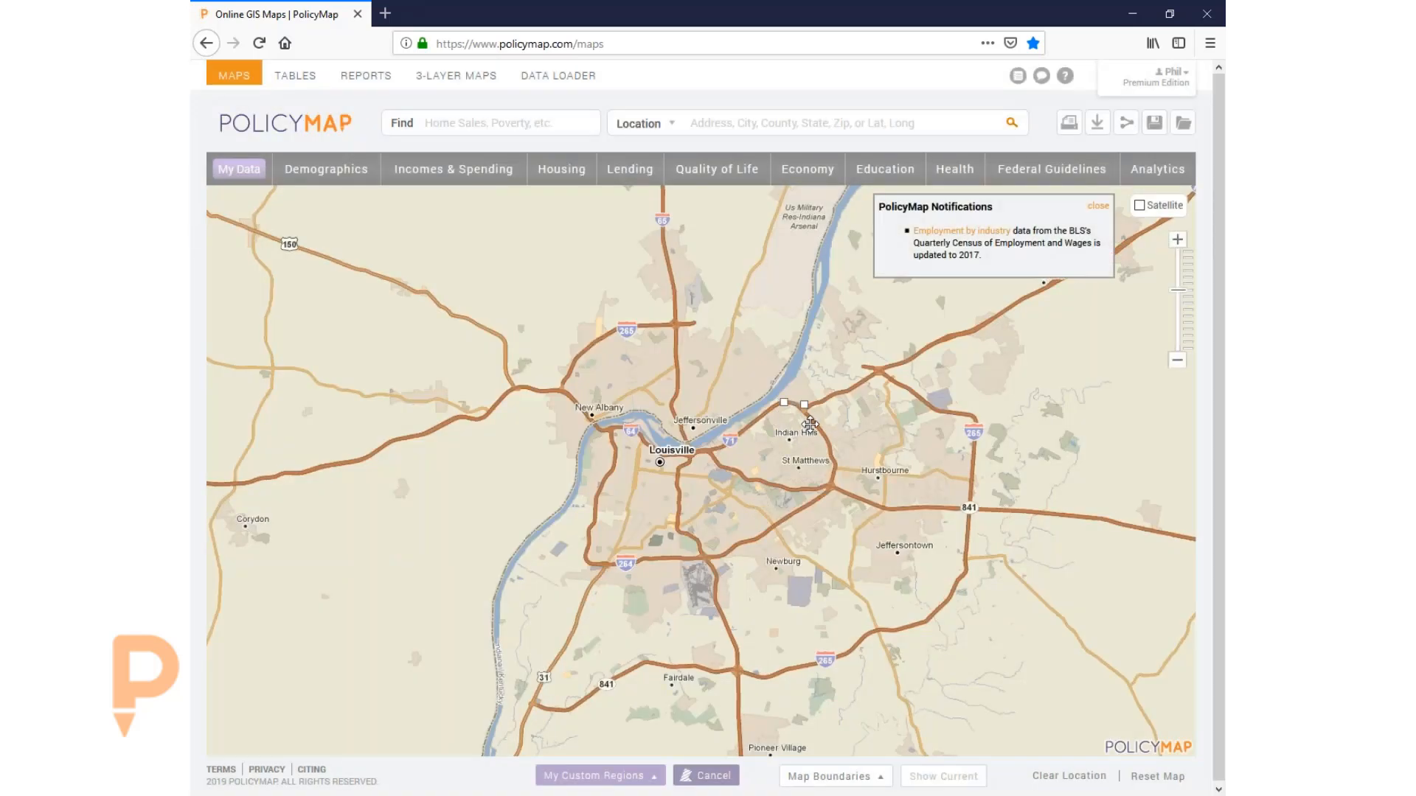
click(822, 434)
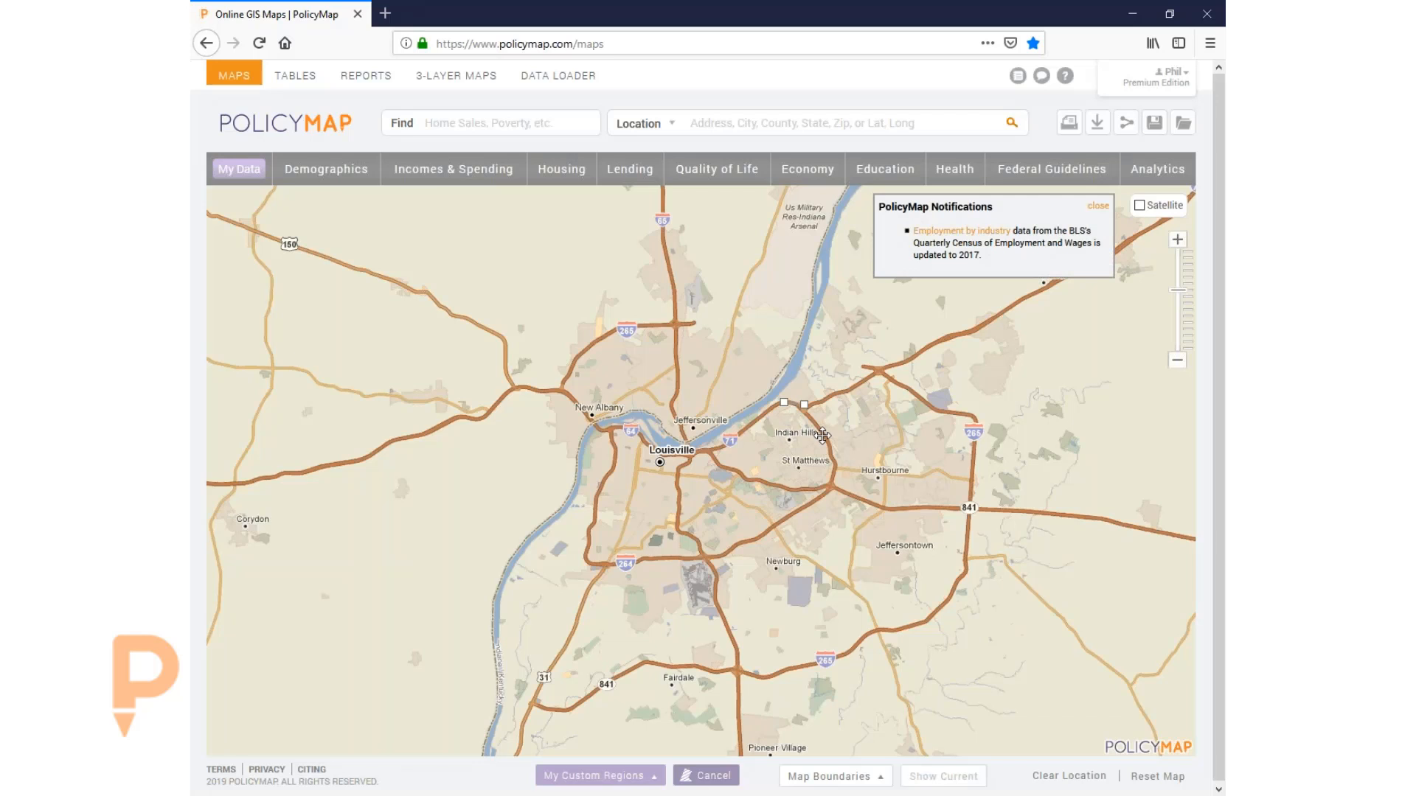
click(1099, 213)
click(836, 461)
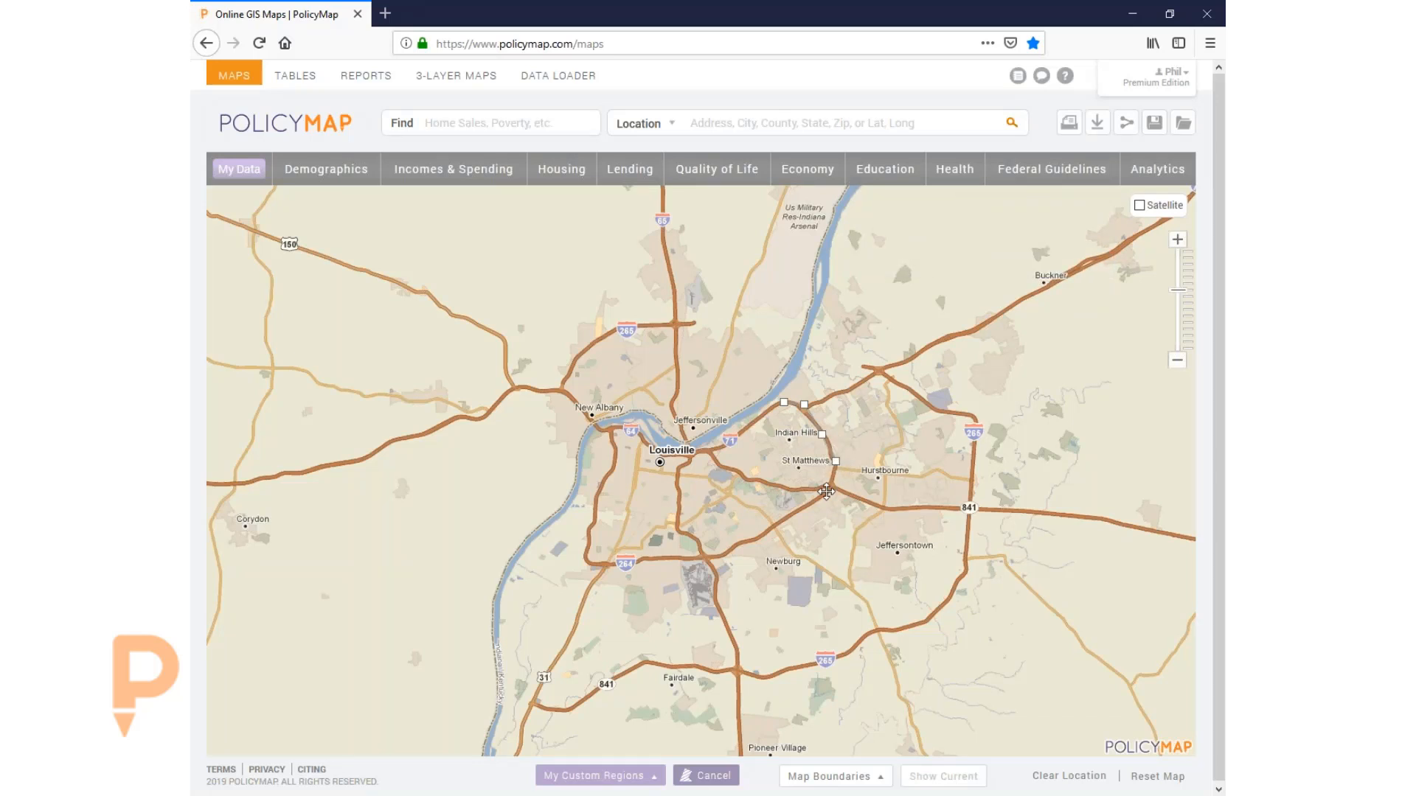
click(829, 491)
click(766, 528)
click(737, 542)
drag(690, 537, 836, 527)
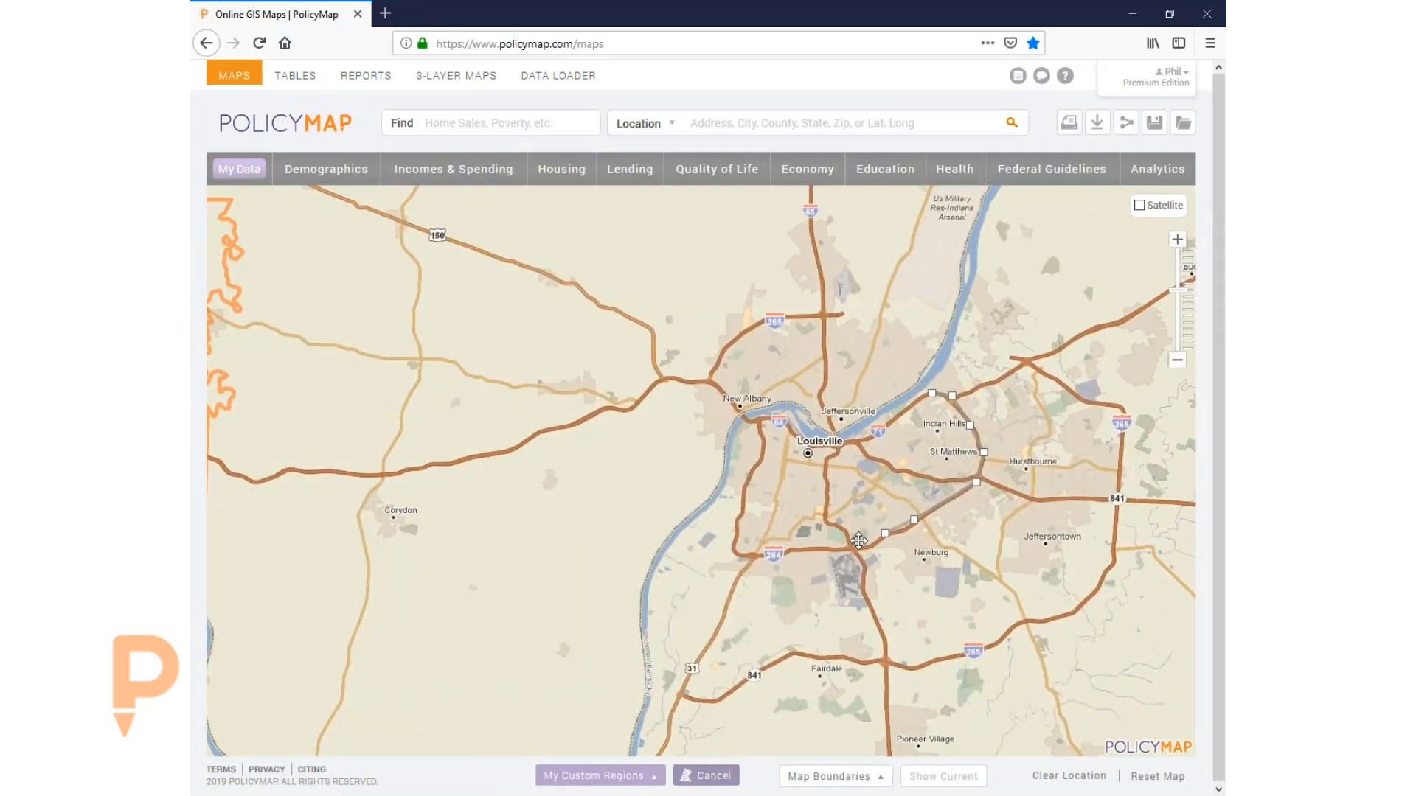
scroll(969, 591, up, 1)
drag(968, 591, 855, 537)
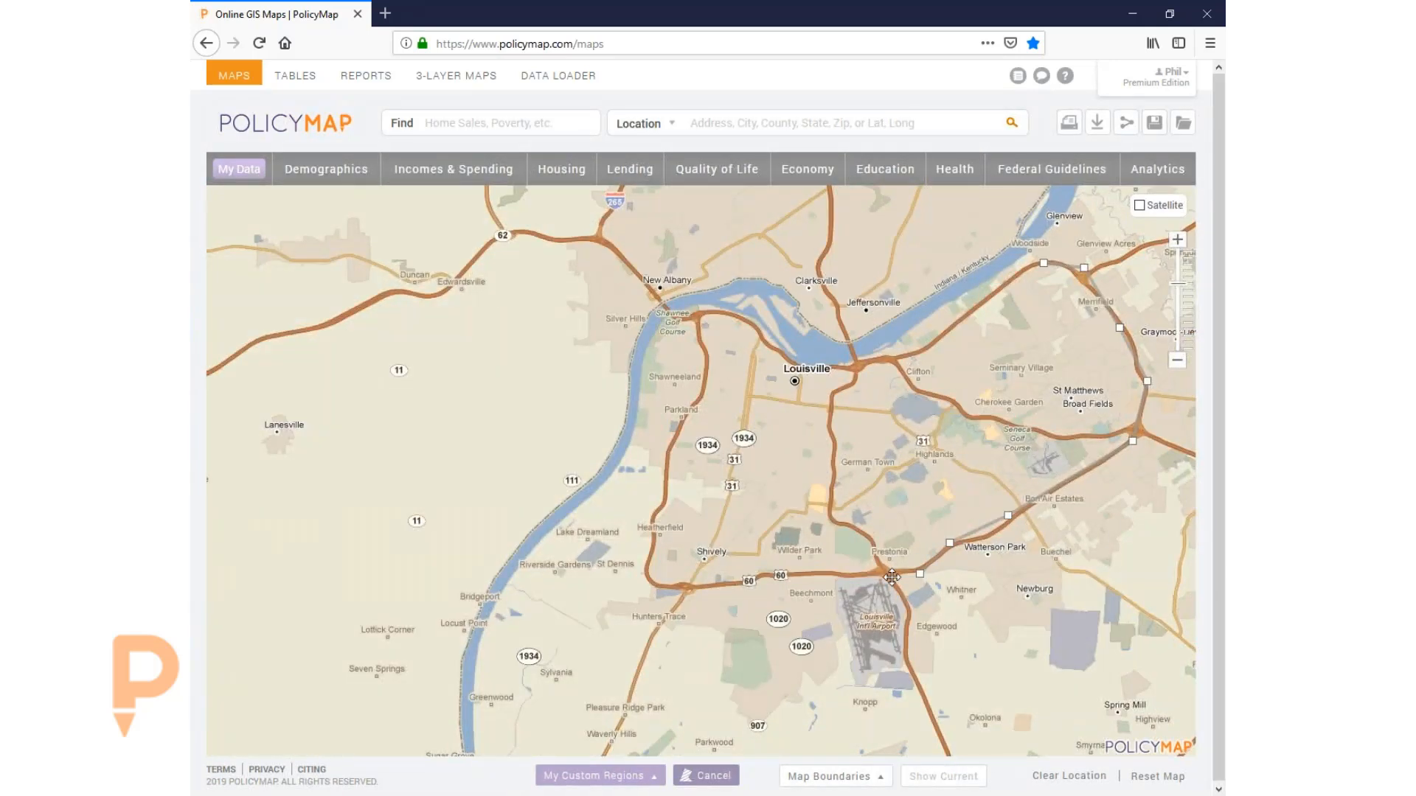
- Continue the outline northwest to the river bridge and northeast, then close the polygon
click(867, 558)
click(875, 535)
click(840, 522)
click(828, 512)
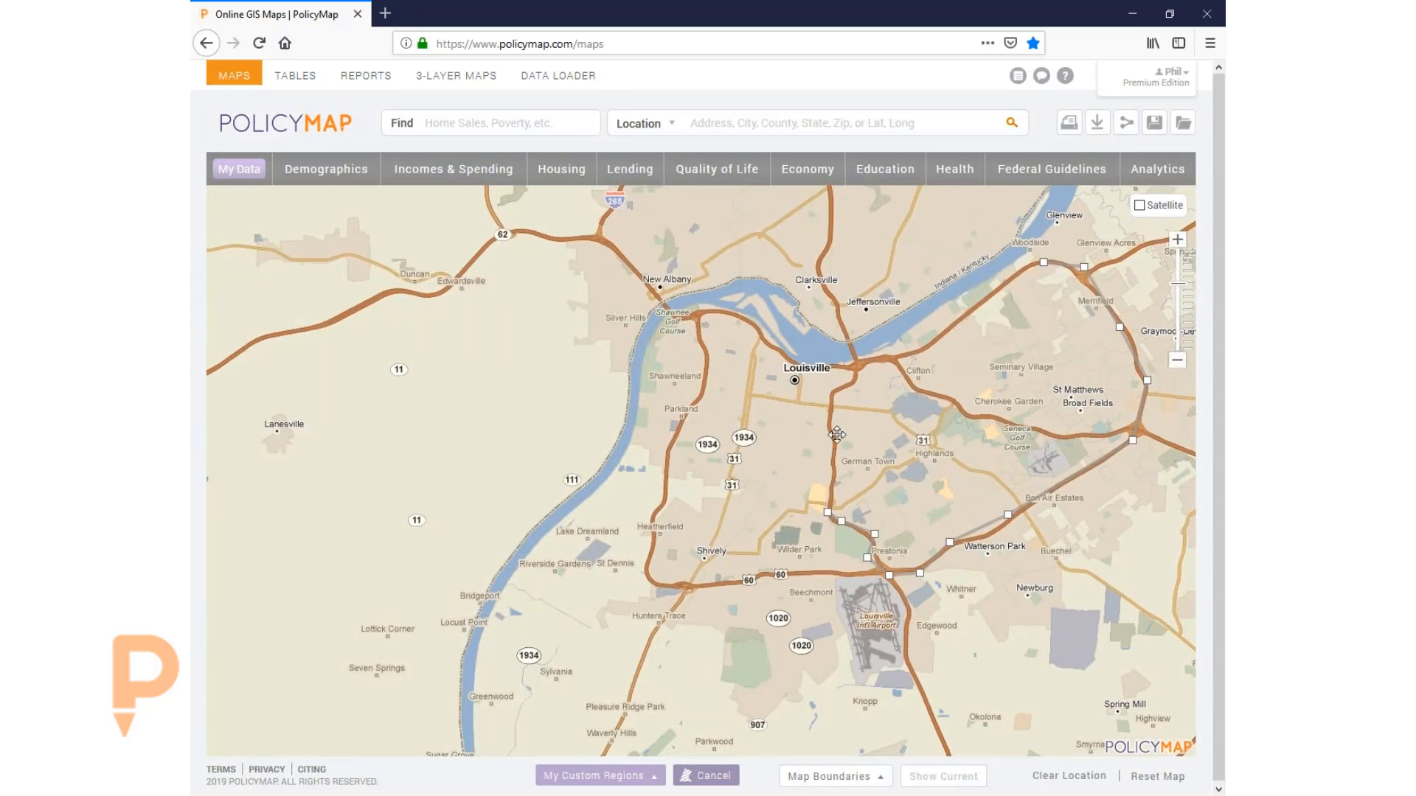
click(828, 426)
click(837, 392)
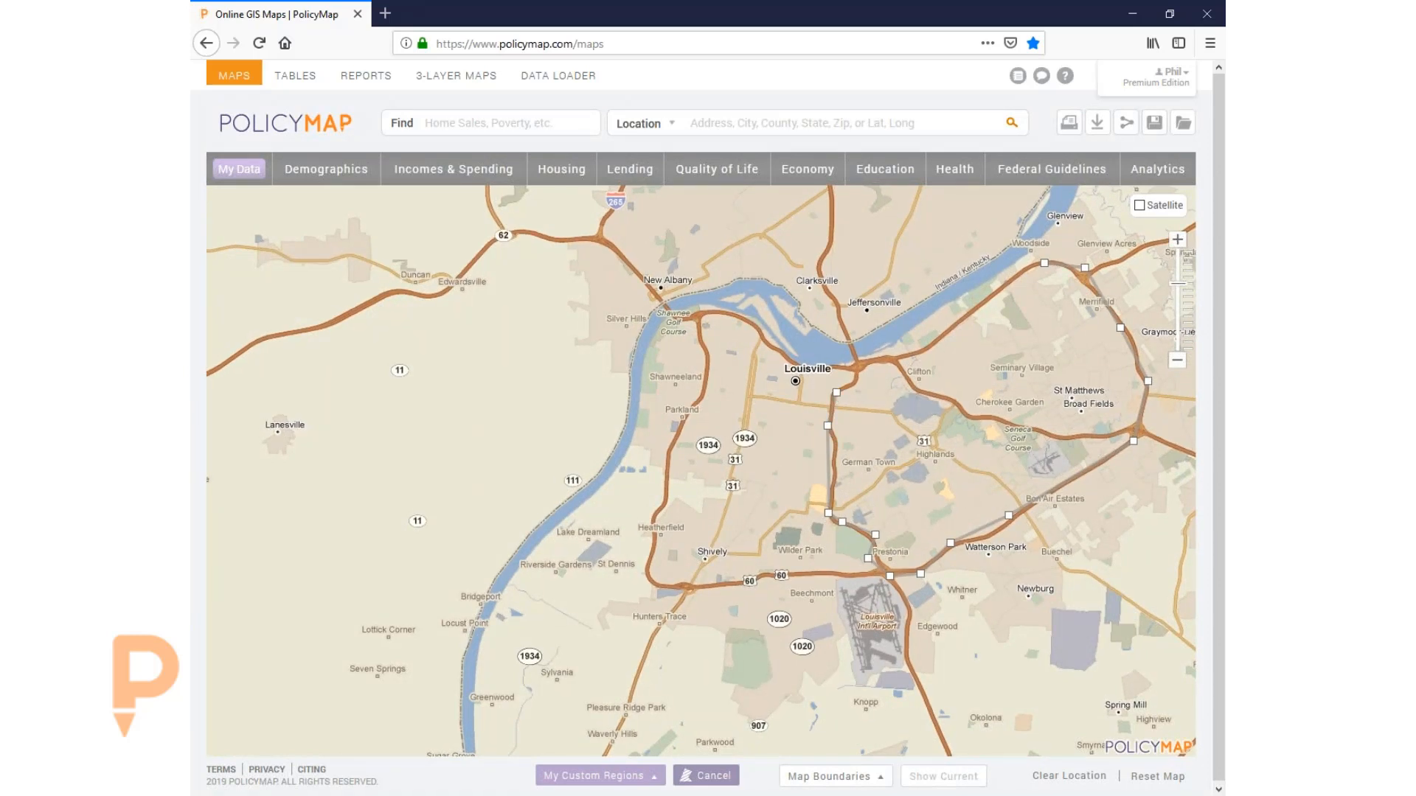
click(858, 376)
click(860, 363)
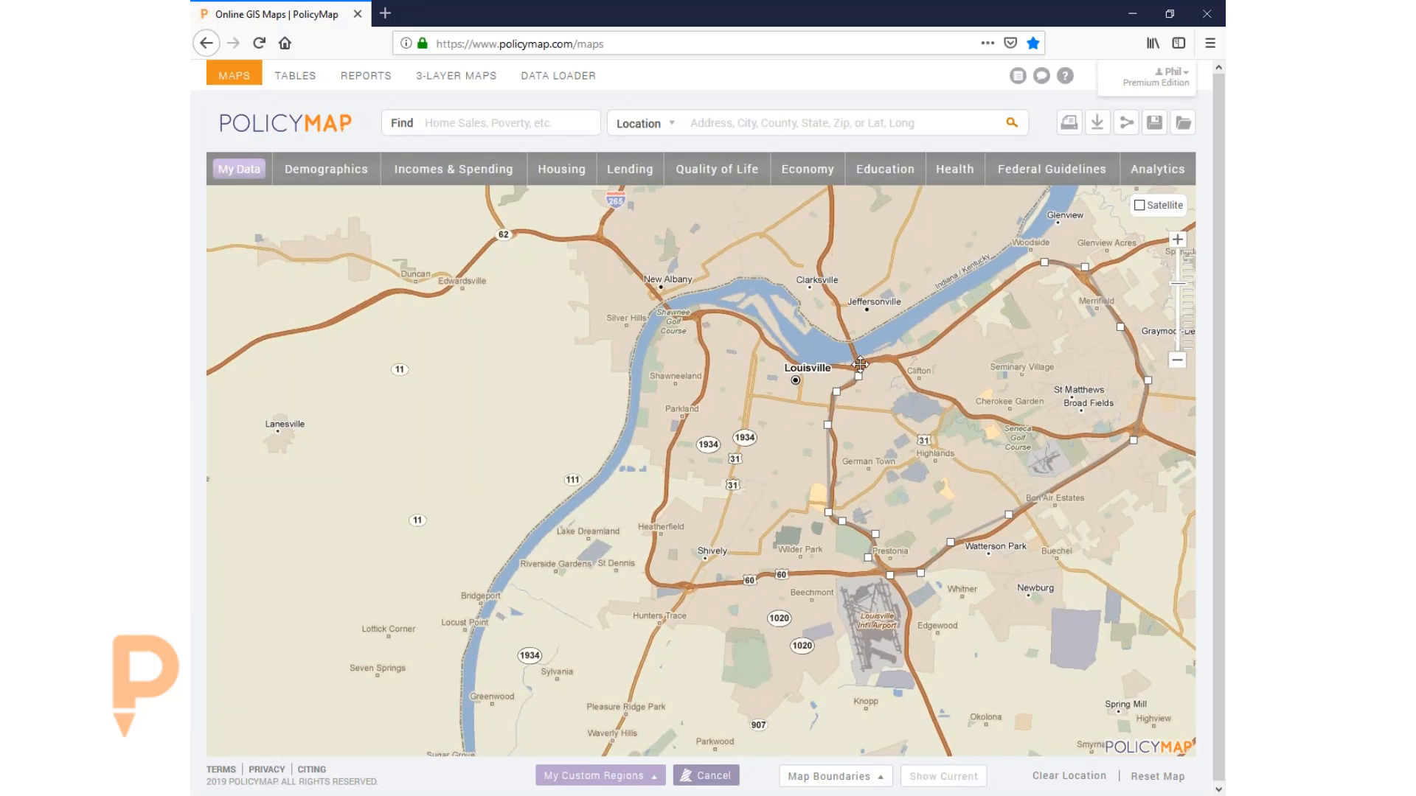
click(922, 349)
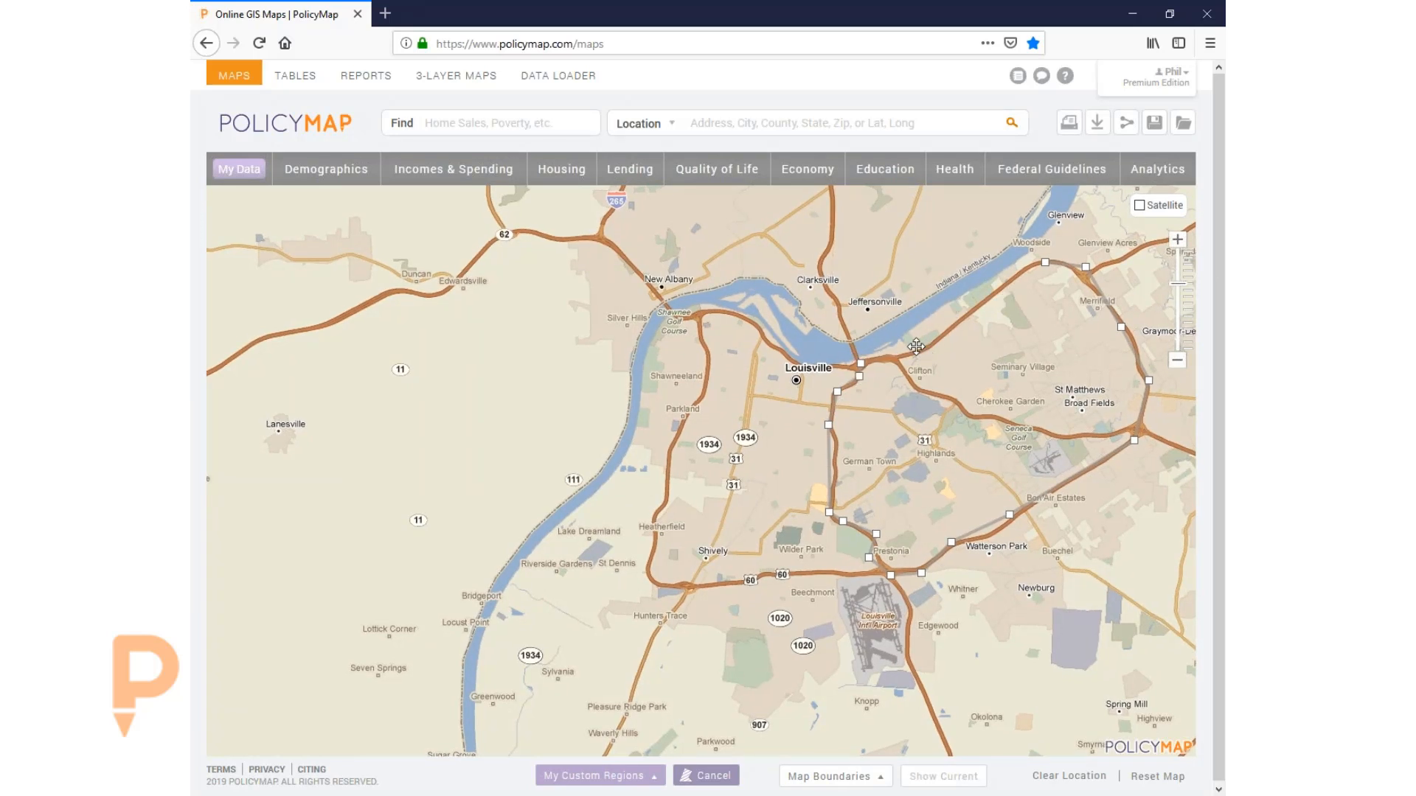
click(1031, 266)
click(1045, 263)
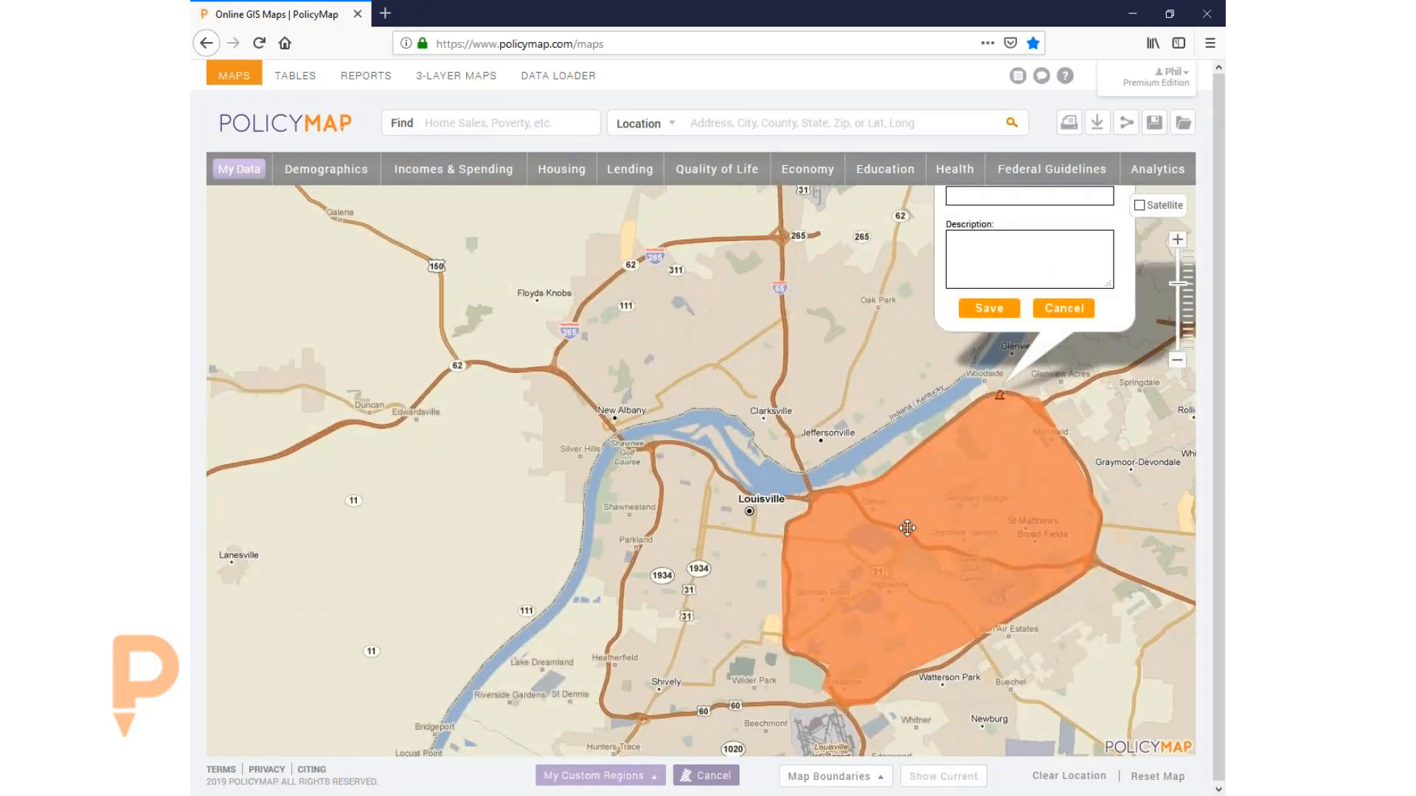
- Name the region 'Broad fields', correcting the 'Braod' typo, and save it
click(967, 247)
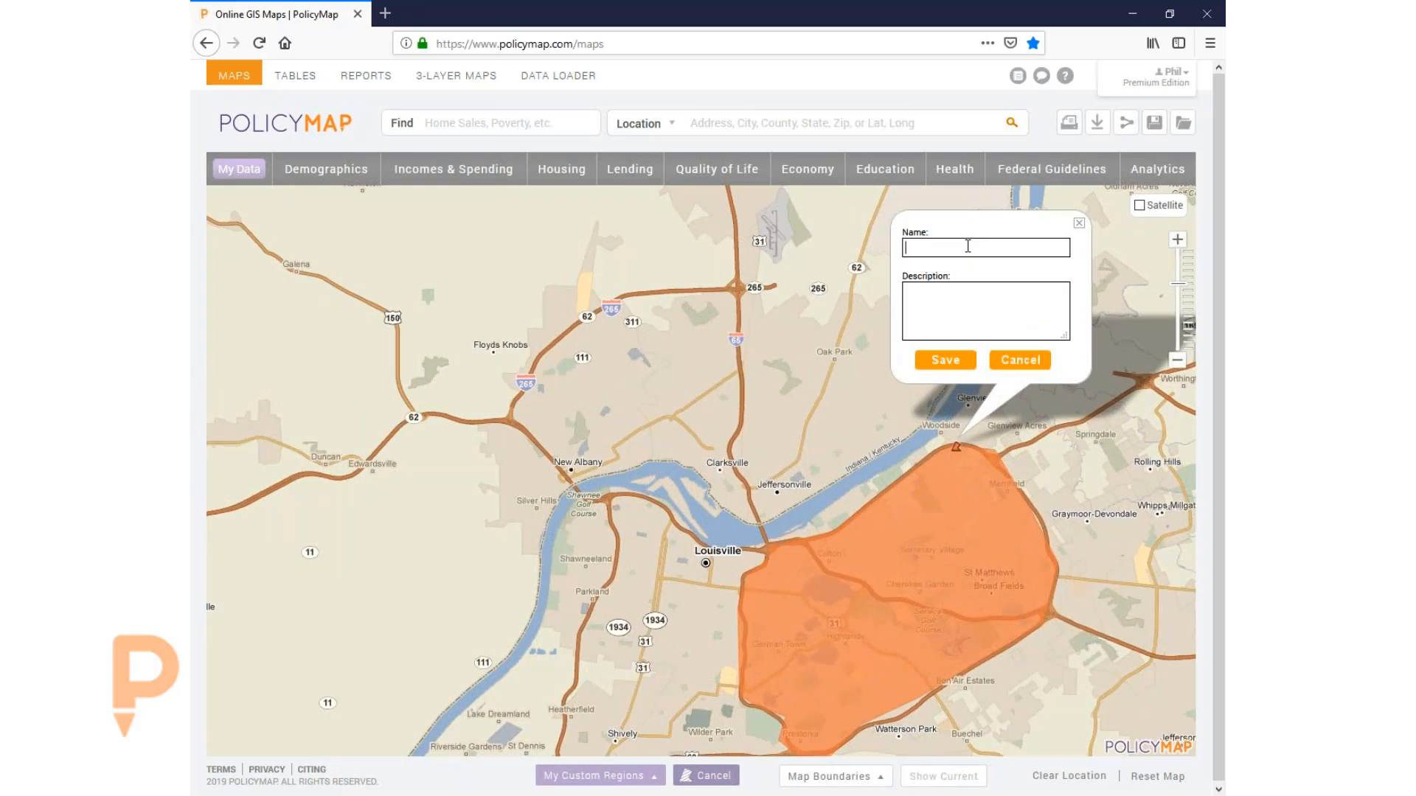
text(Braod fields)
drag(915, 249, 925, 251)
text(oa)
click(945, 360)
drag(871, 482, 776, 368)
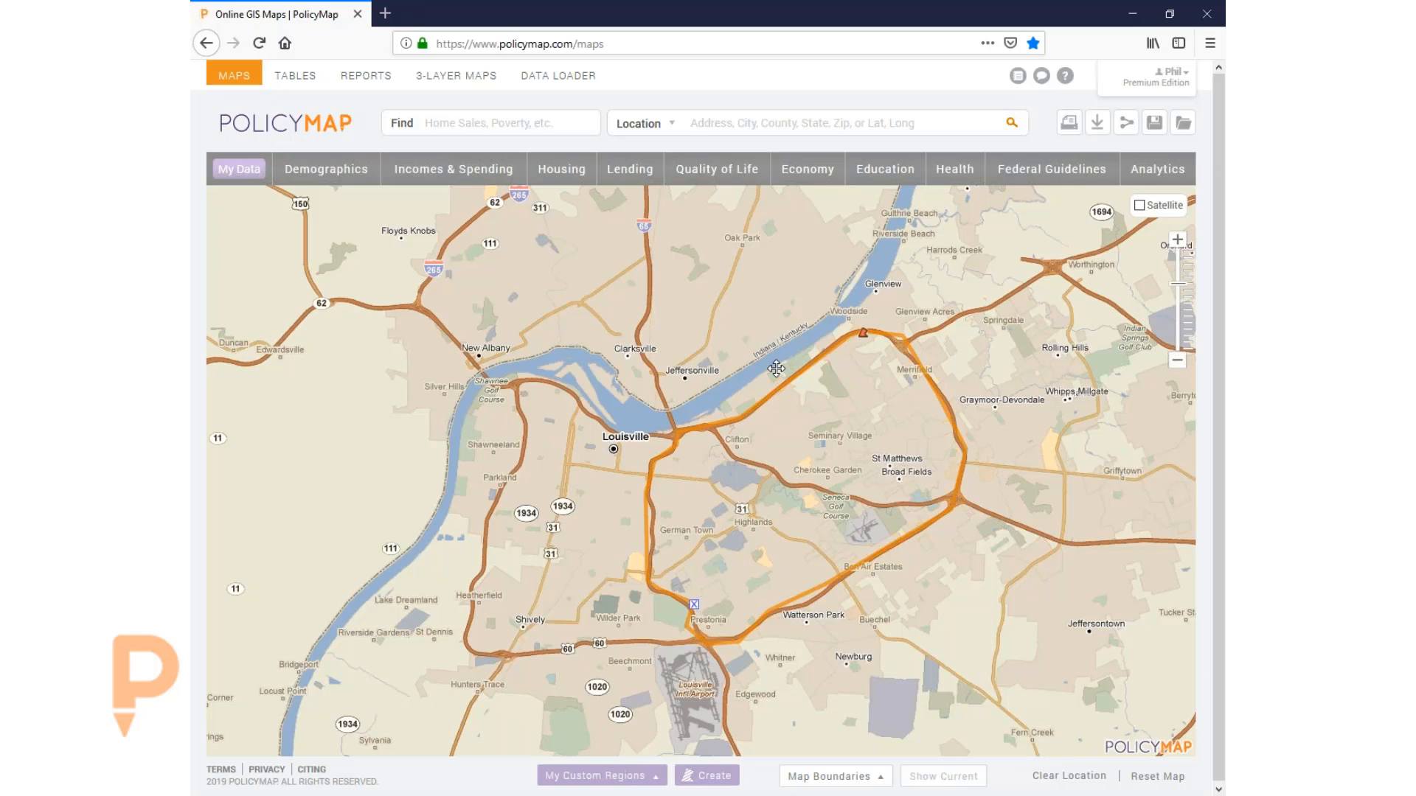
click(811, 776)
scroll(254, 708, down, 3)
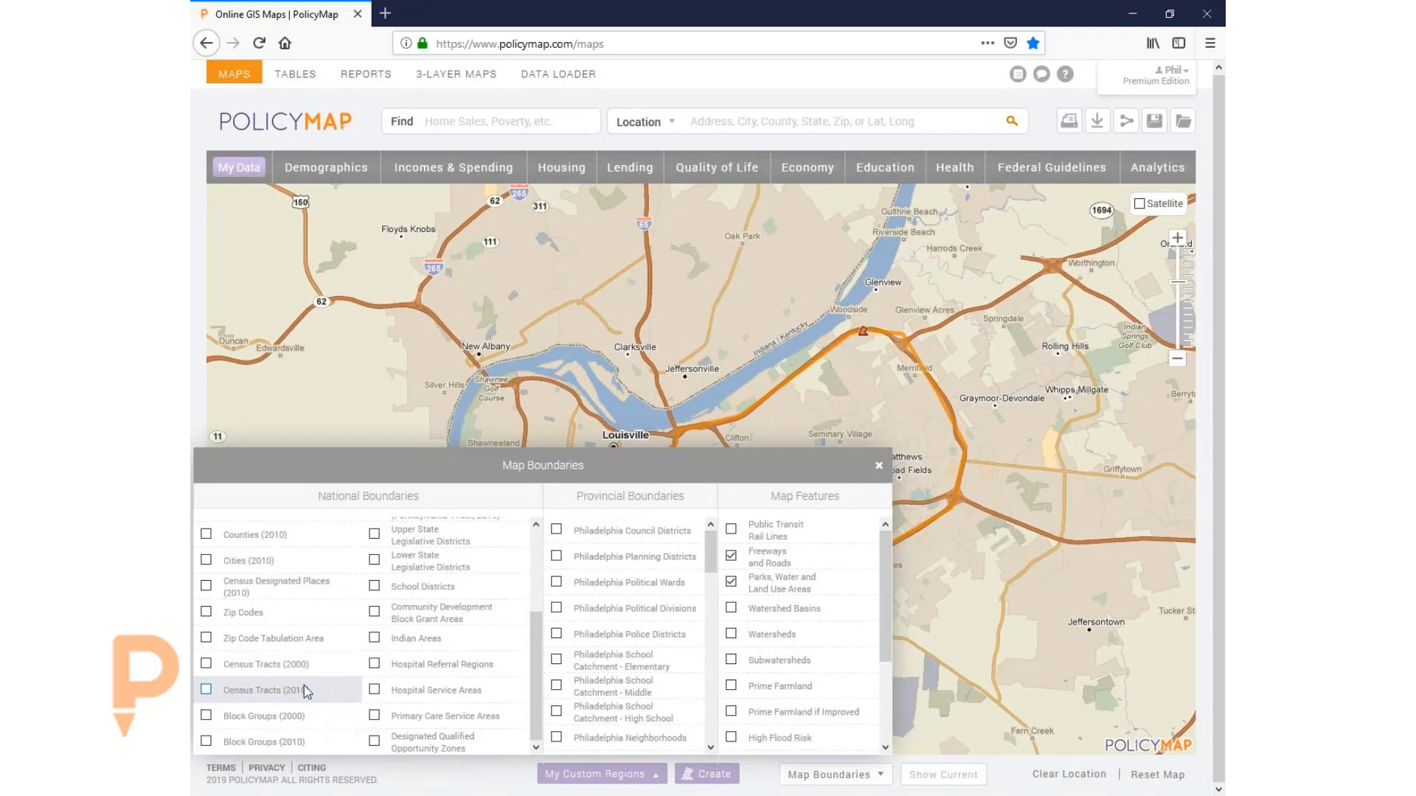
click(304, 687)
click(878, 465)
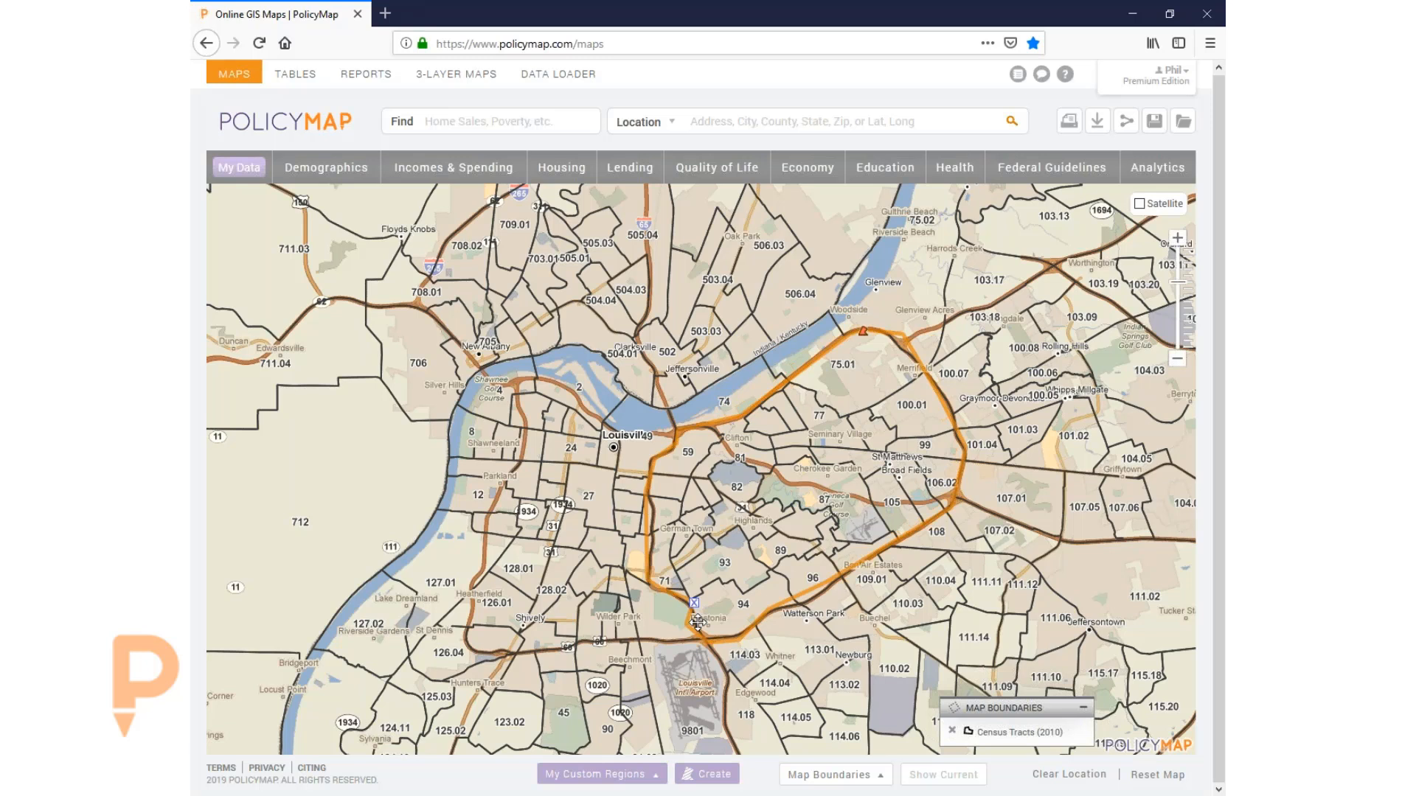
click(952, 732)
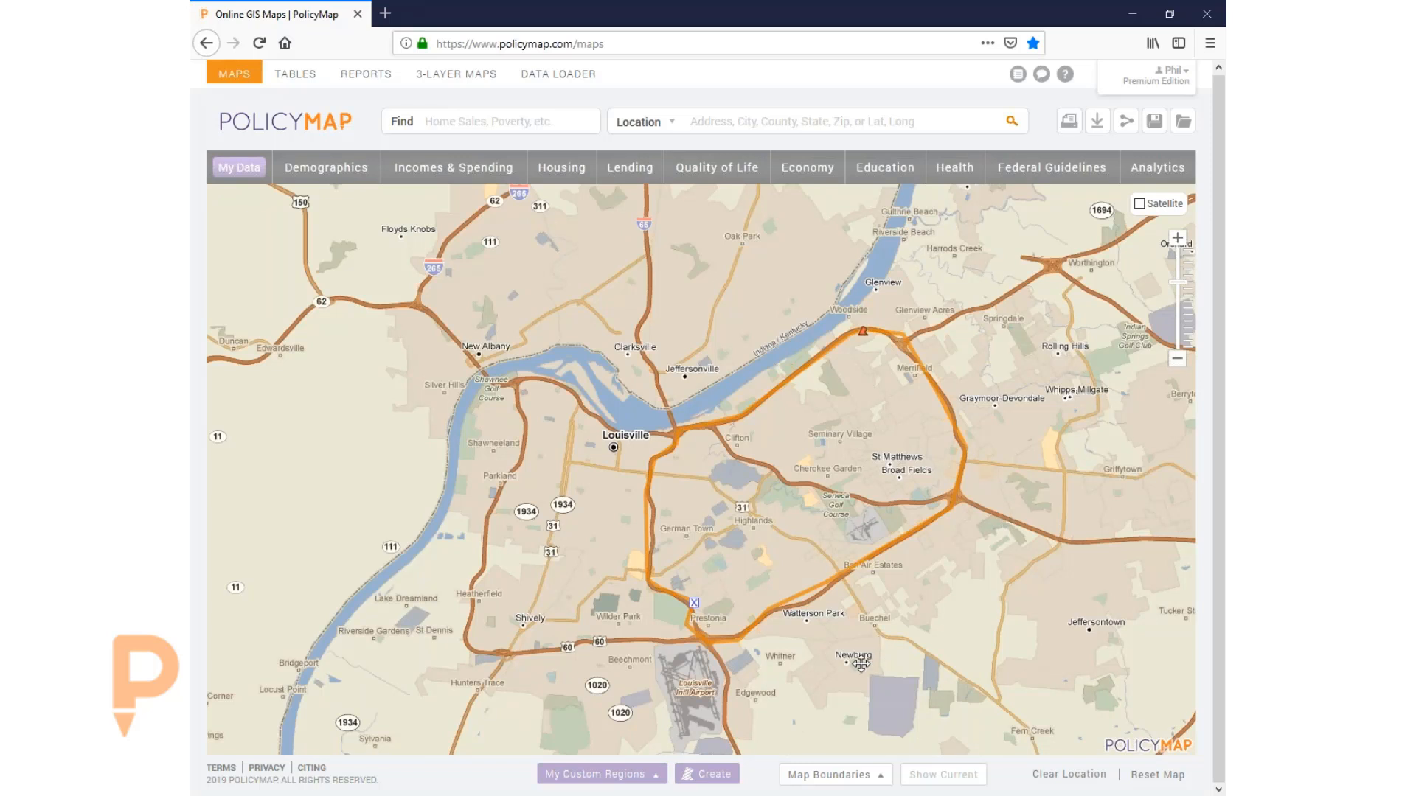
- Start an Assembled Custom Region using Census Tract, 2010 as the building blocks
click(711, 778)
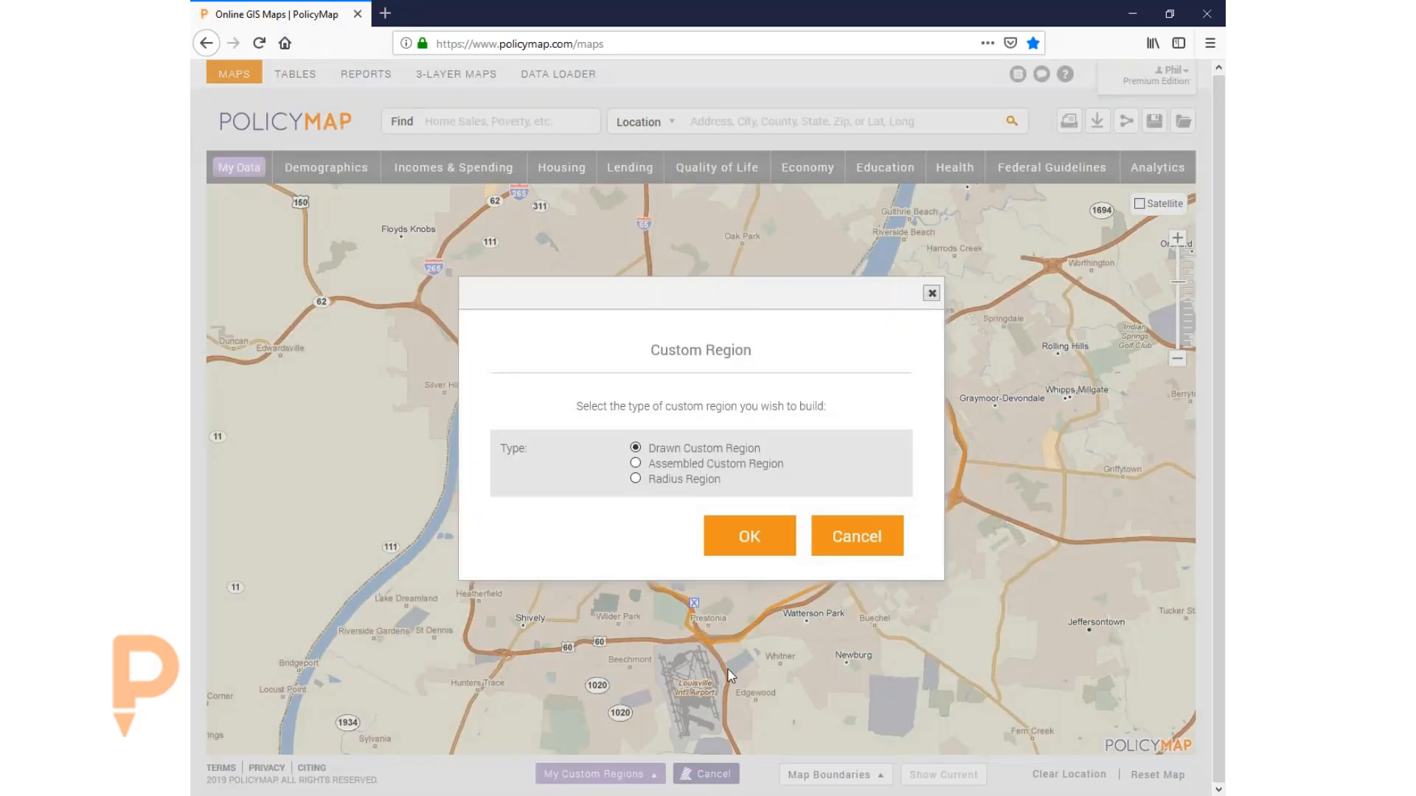
click(670, 465)
click(751, 537)
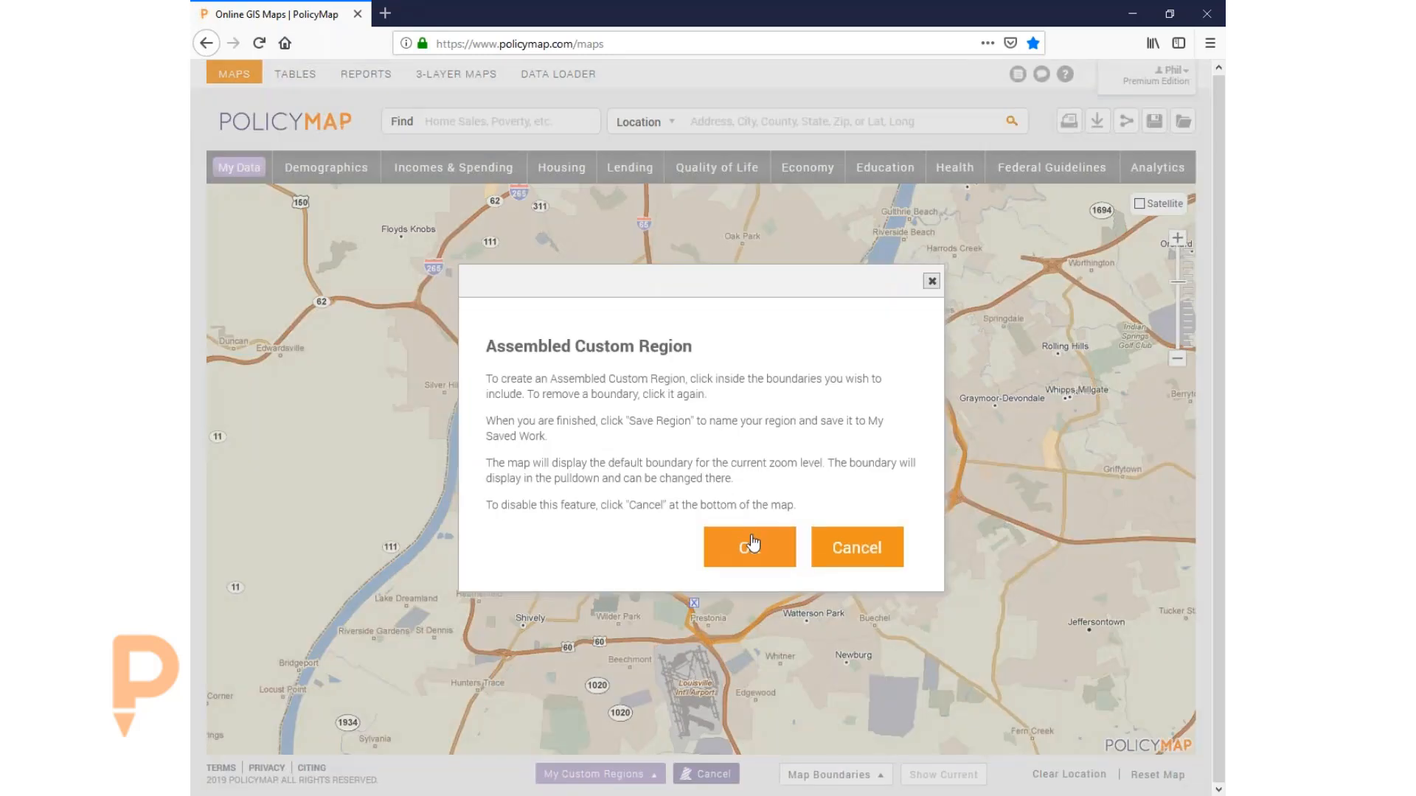
click(752, 542)
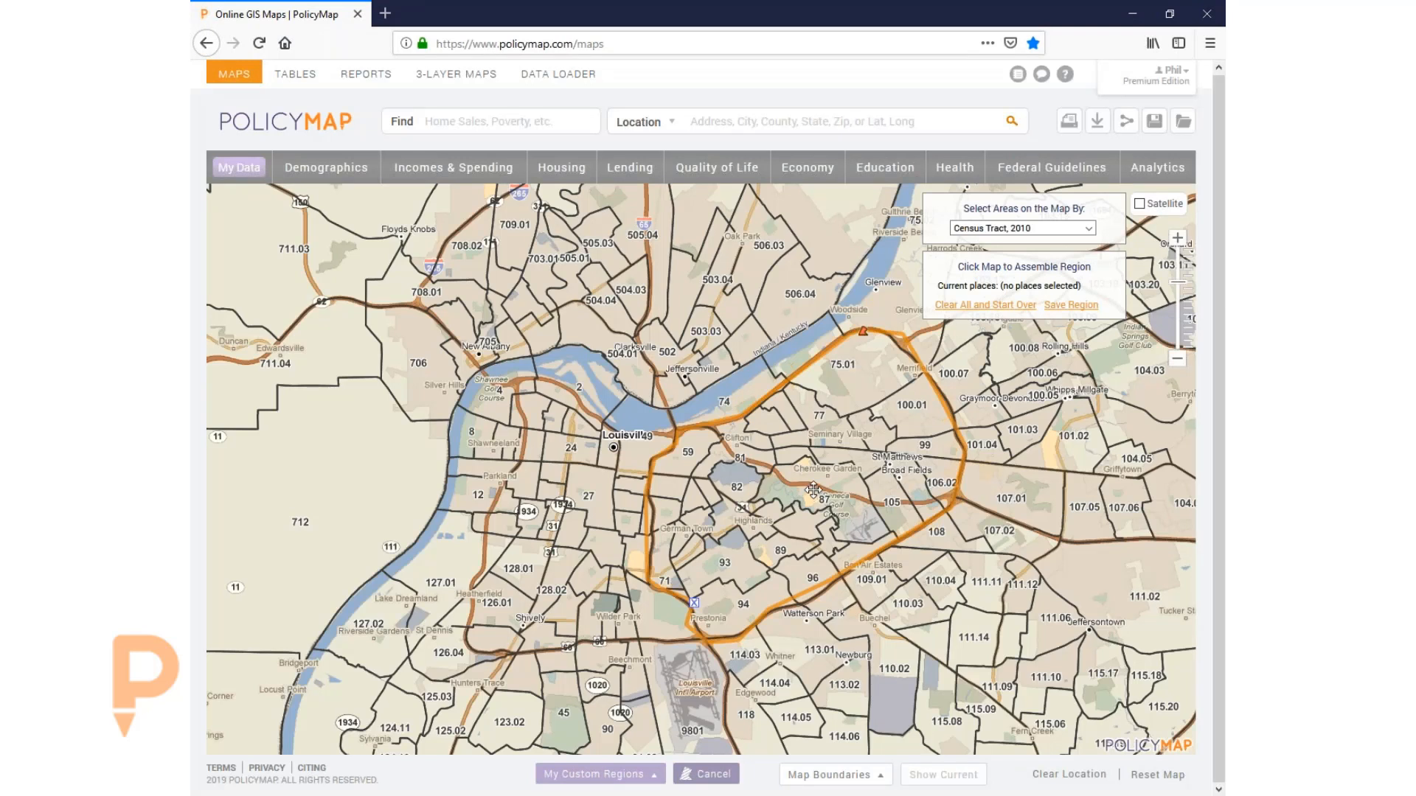
click(1008, 230)
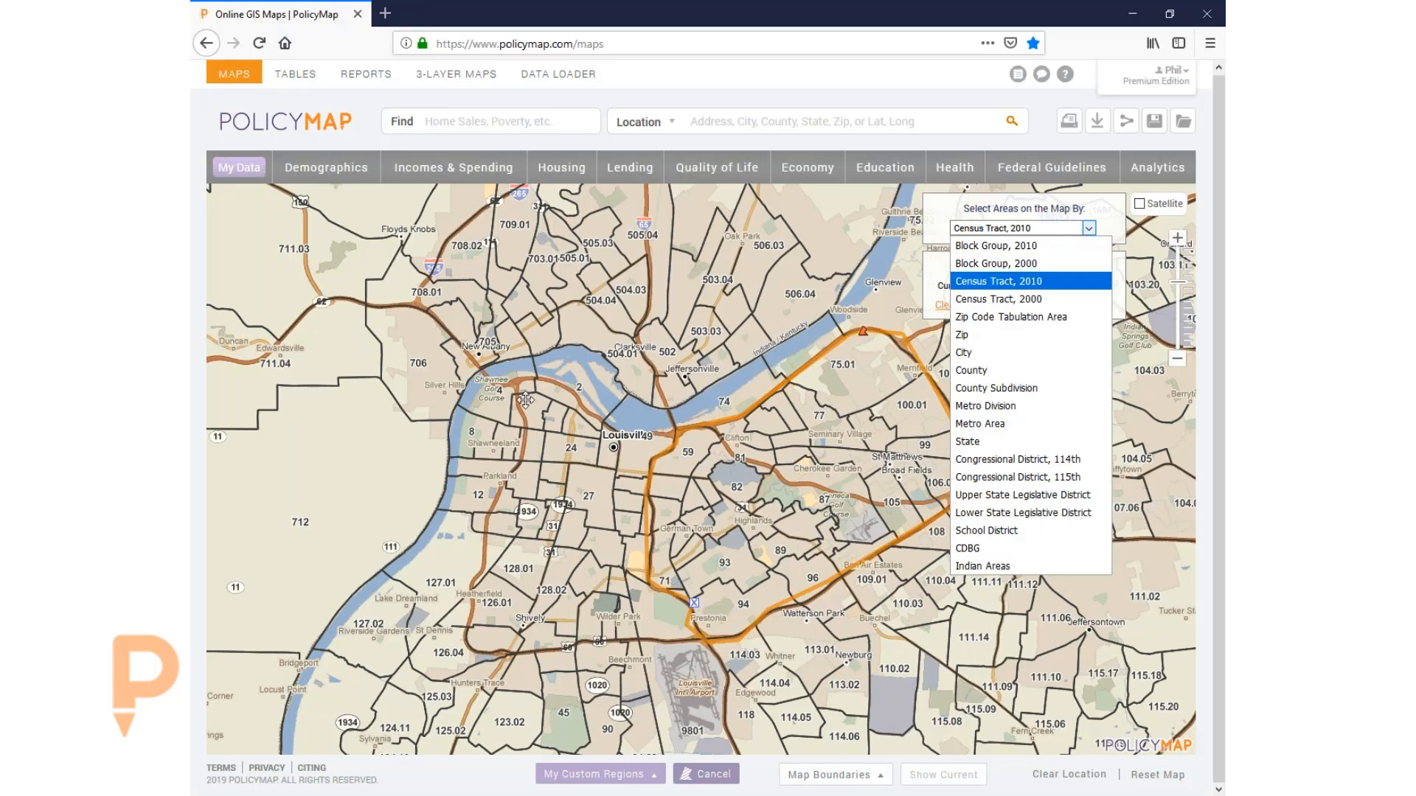
click(989, 281)
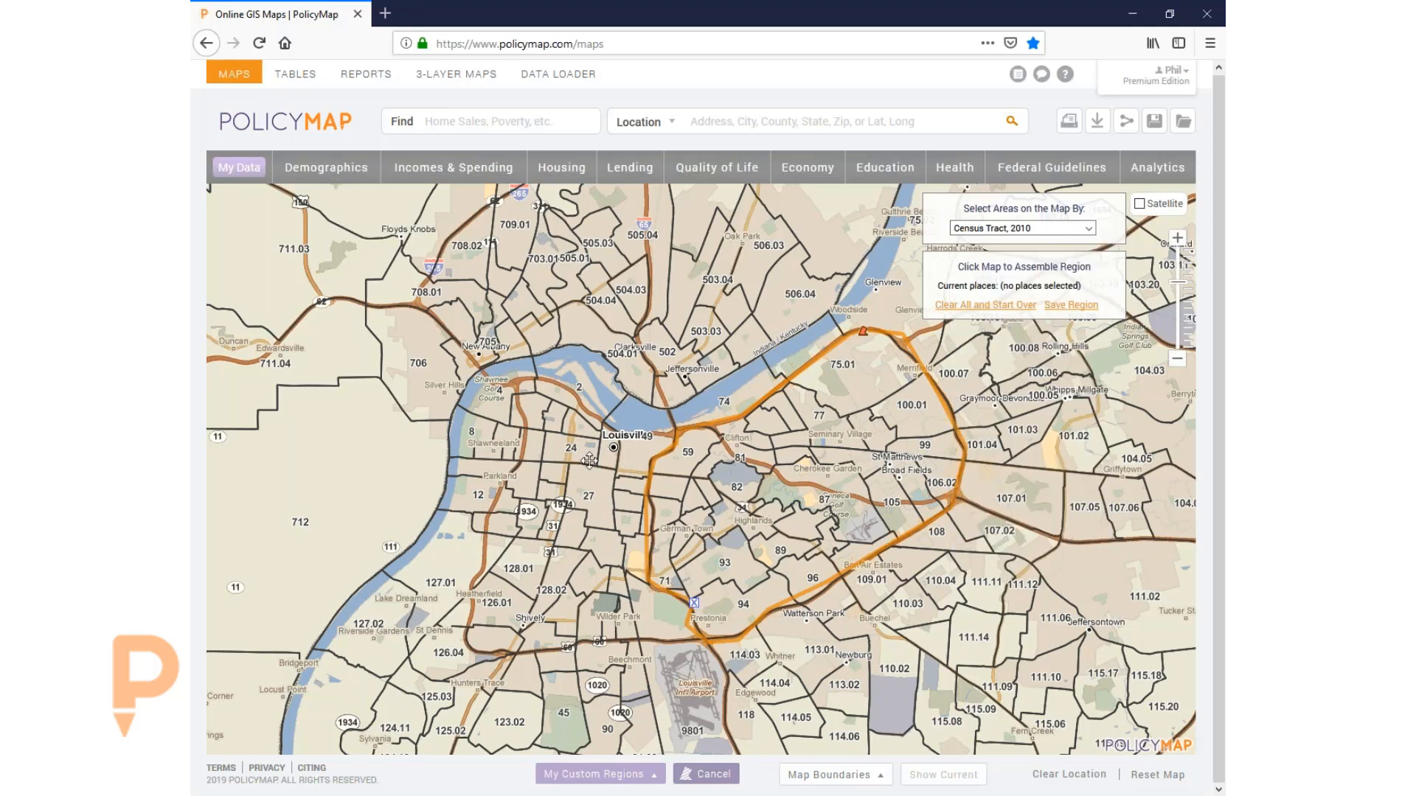
- Add southwest Louisville tracts 128.01, 126.01, 126.03, 128.02 and neighbours near Shively and Wilder Park
drag(525, 568, 598, 489)
click(597, 489)
click(565, 527)
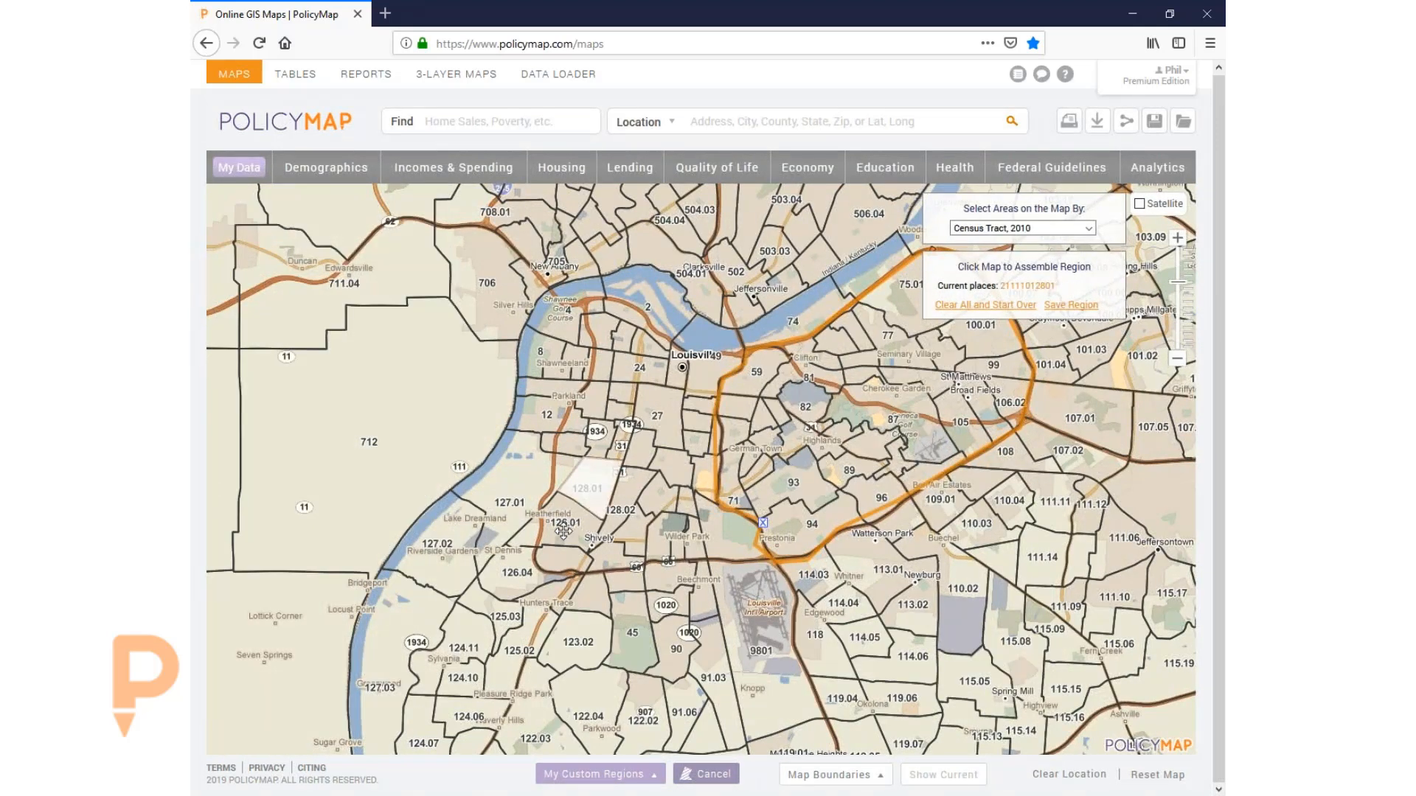
click(597, 558)
click(616, 559)
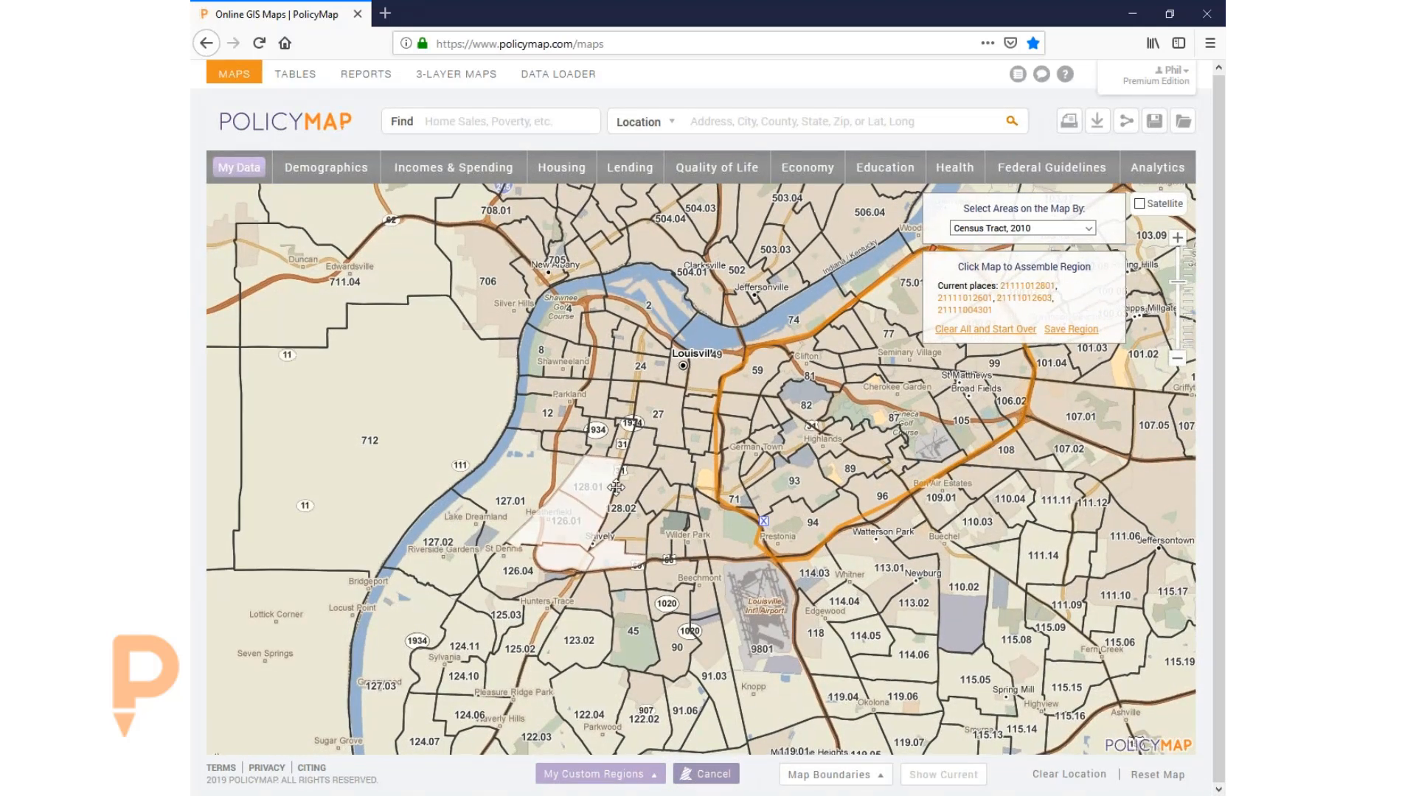
click(653, 493)
click(653, 492)
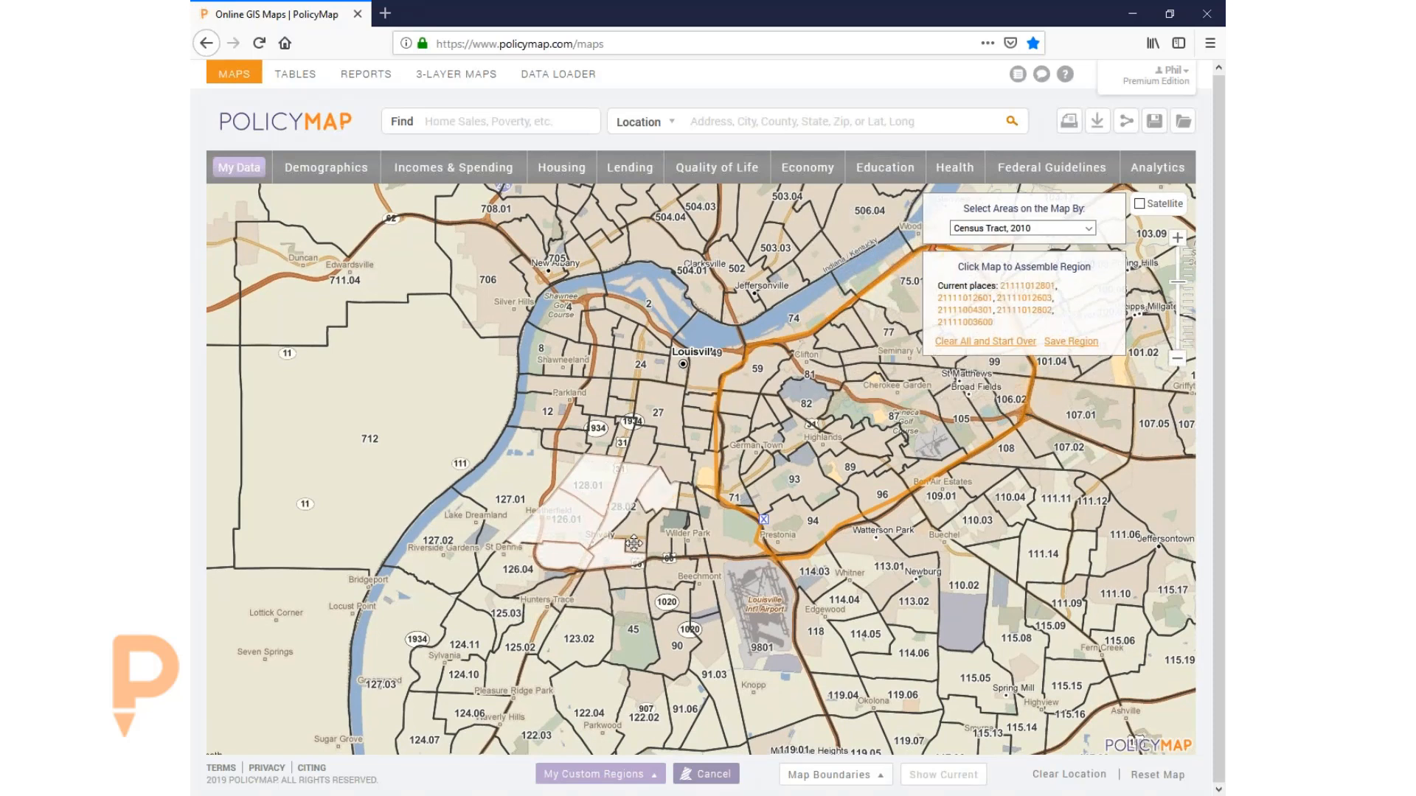
click(672, 543)
click(662, 525)
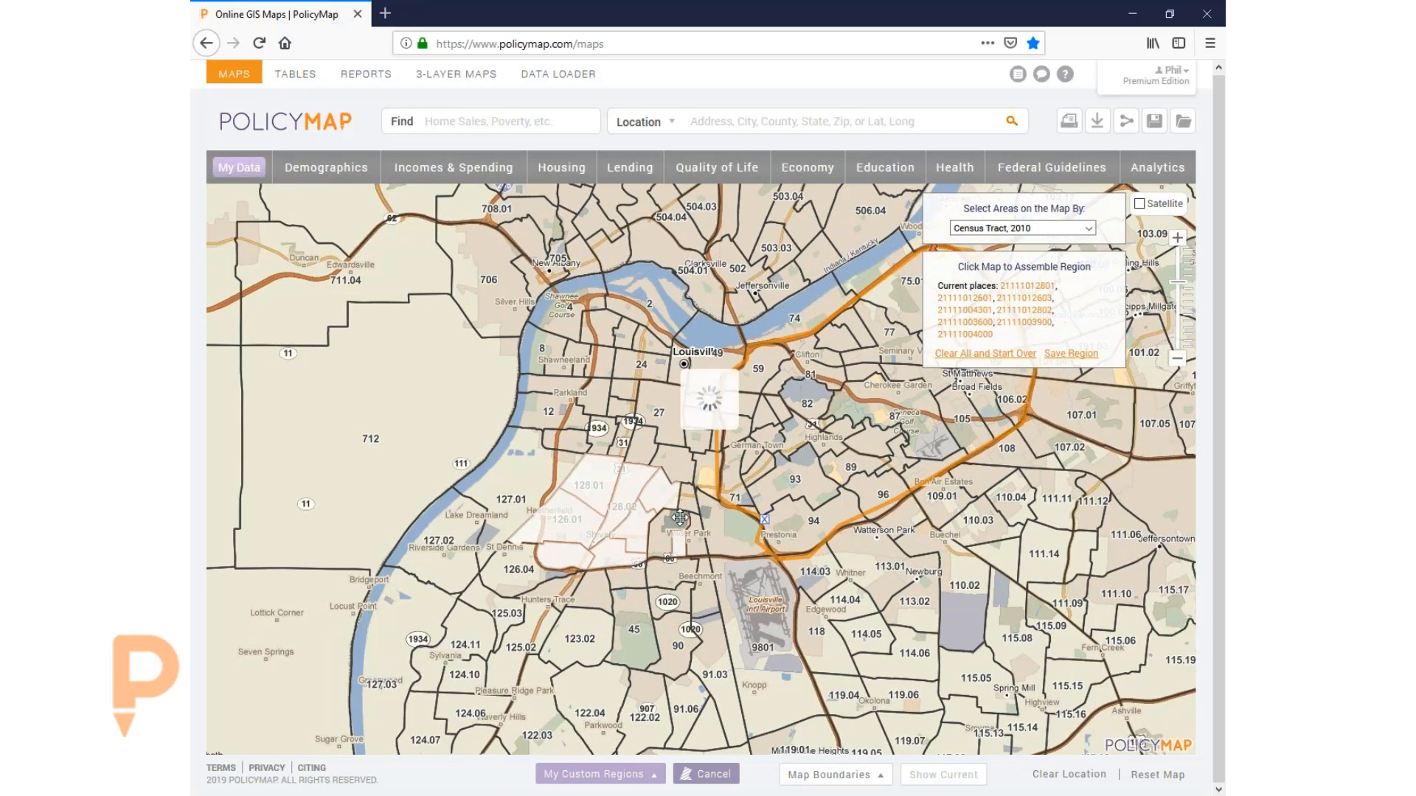
click(687, 505)
click(694, 541)
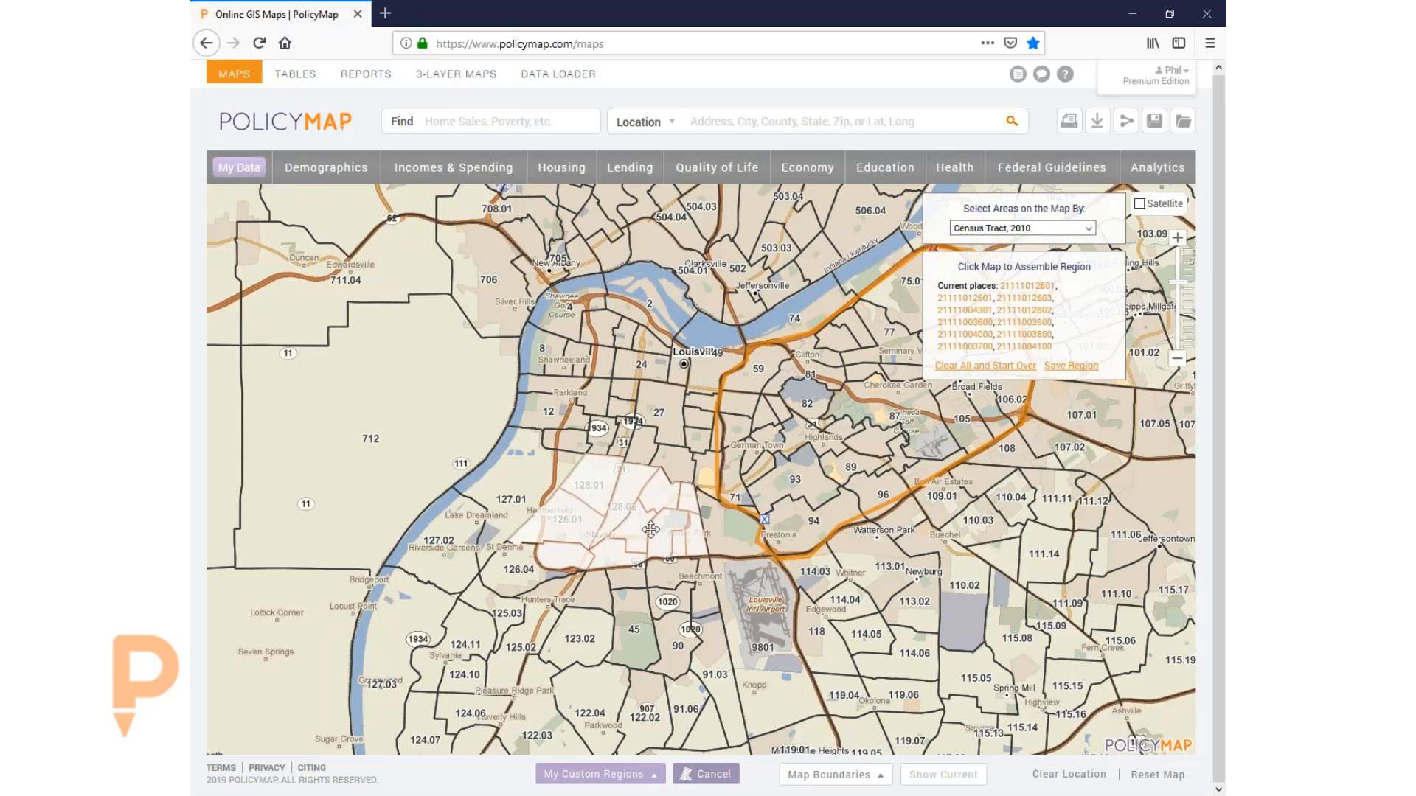
- Remove the five tracts near Wilder Park from the region
click(681, 499)
click(699, 533)
click(682, 521)
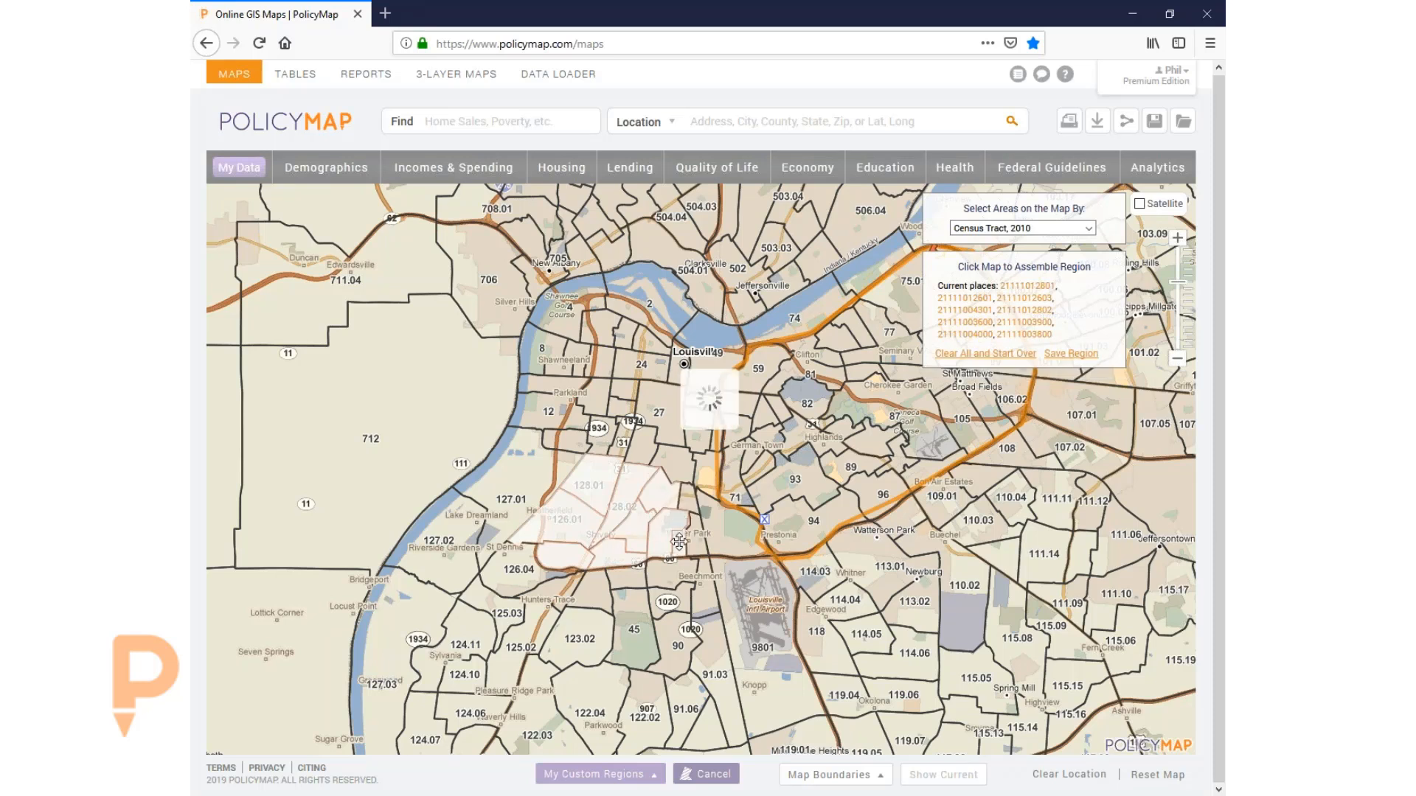
click(678, 541)
click(656, 500)
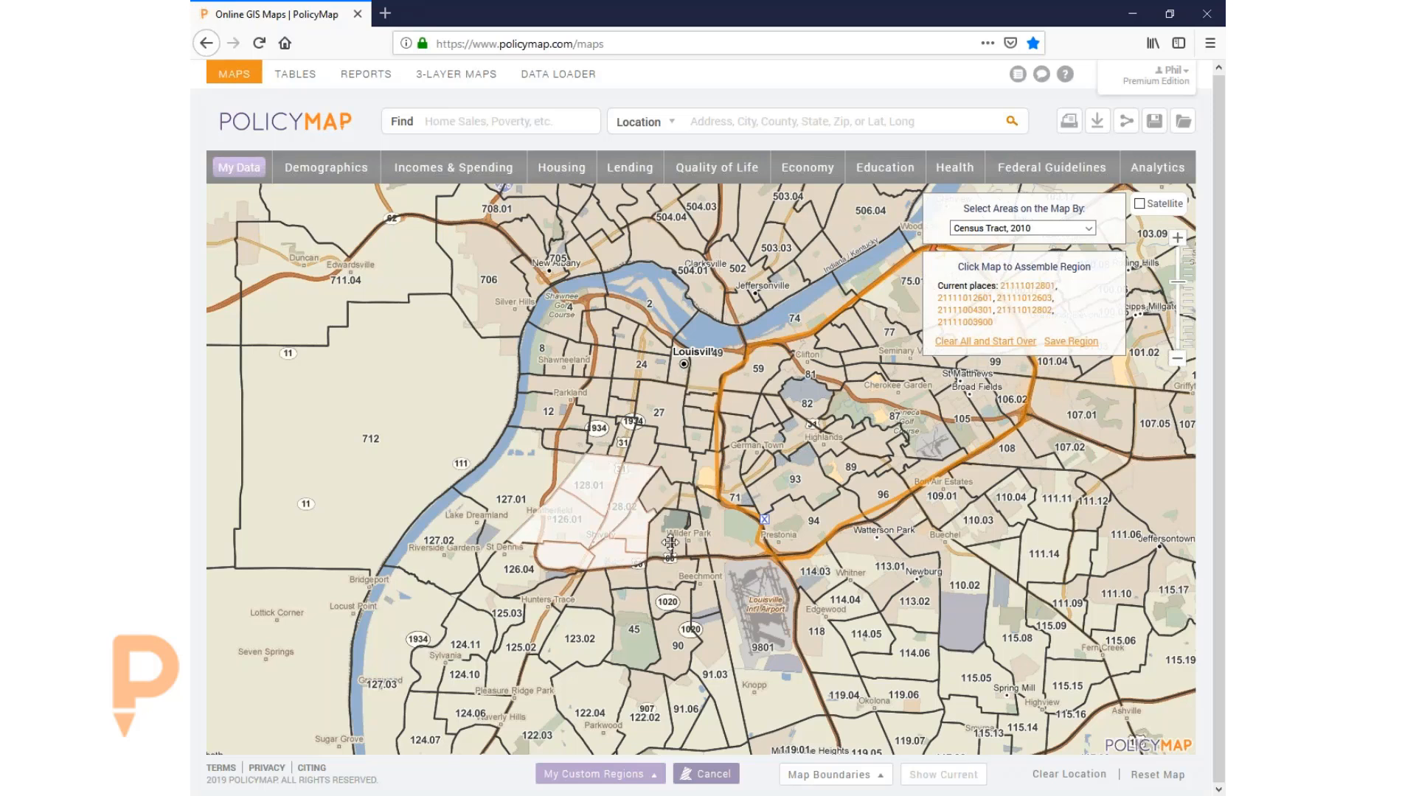
- Add tracts near Portland and just west of downtown Louisville
drag(668, 503, 642, 514)
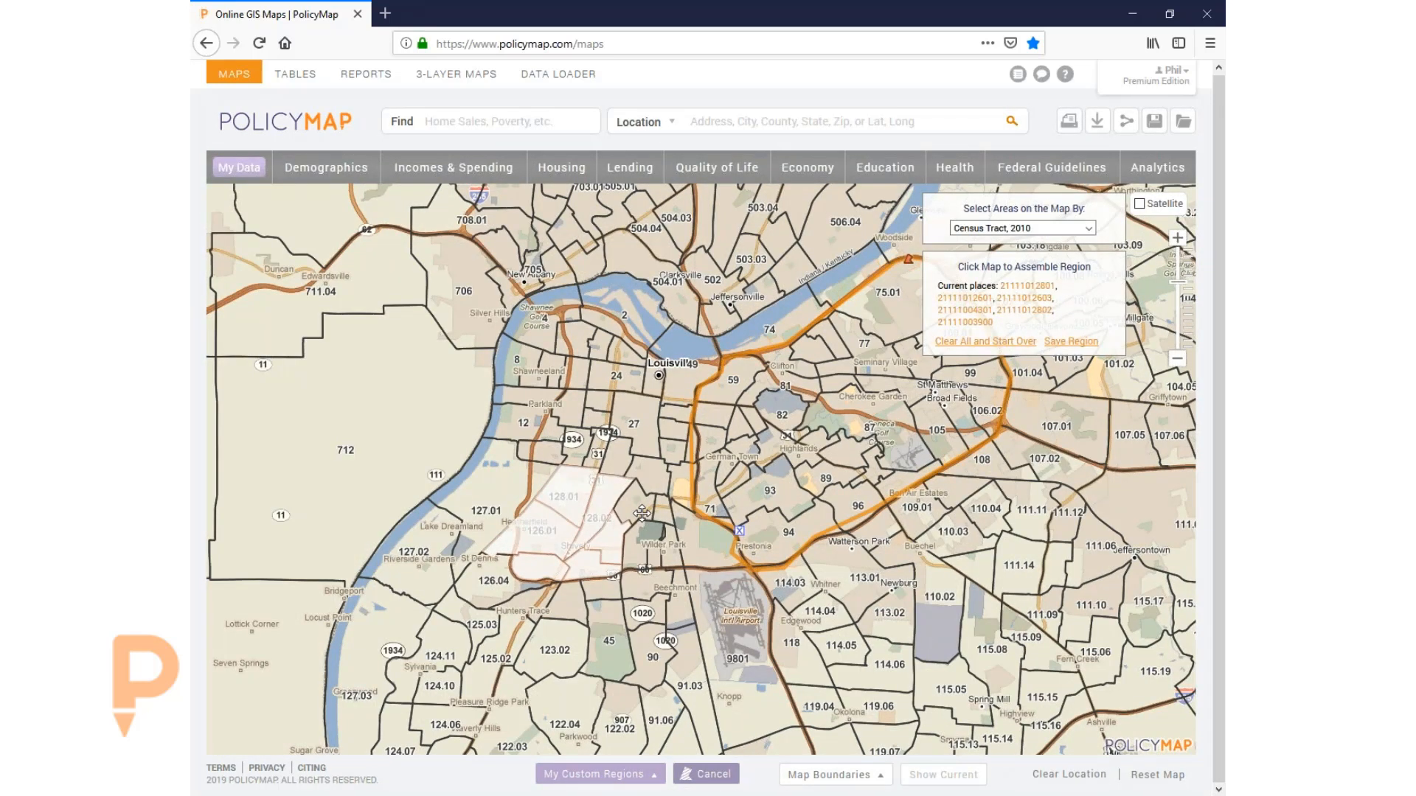
click(594, 339)
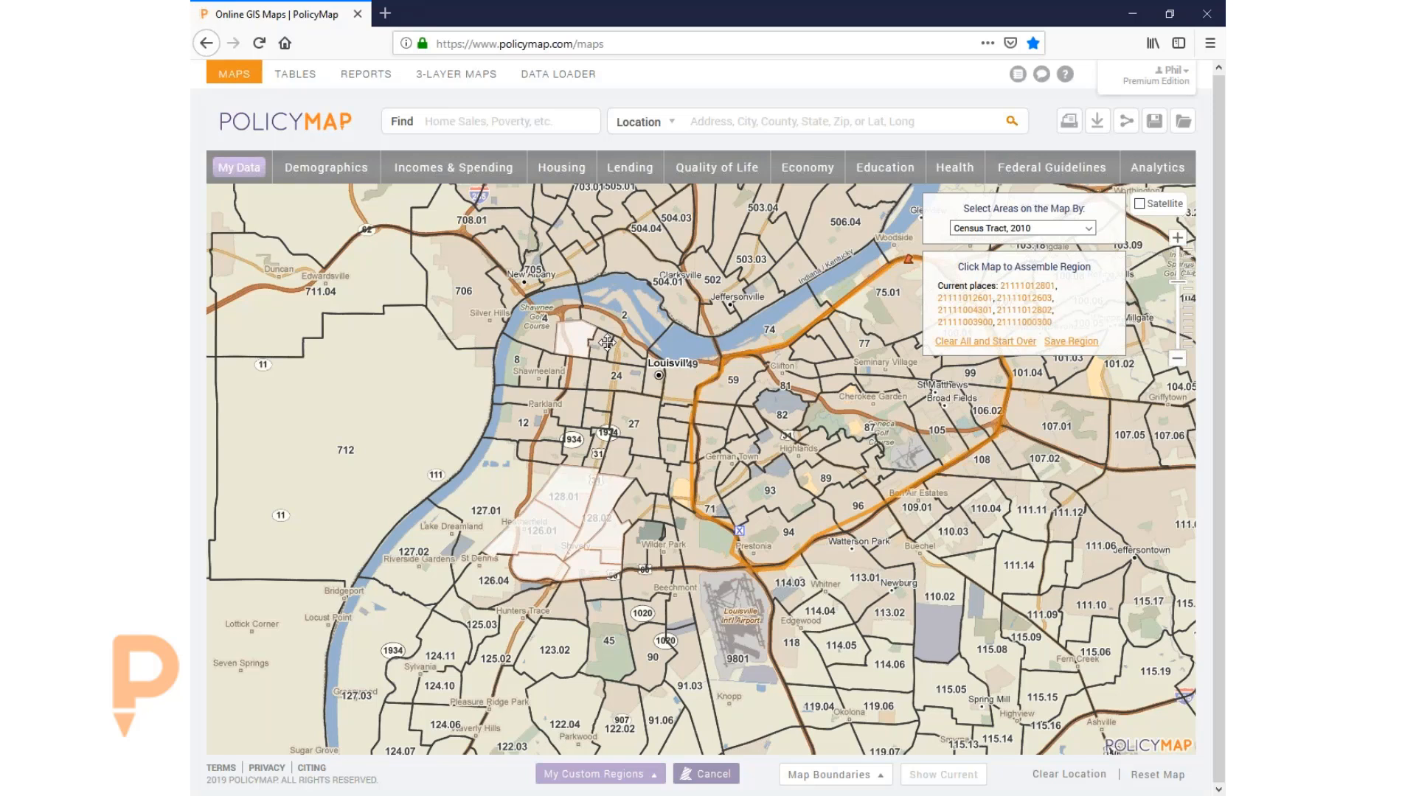
click(621, 350)
click(628, 376)
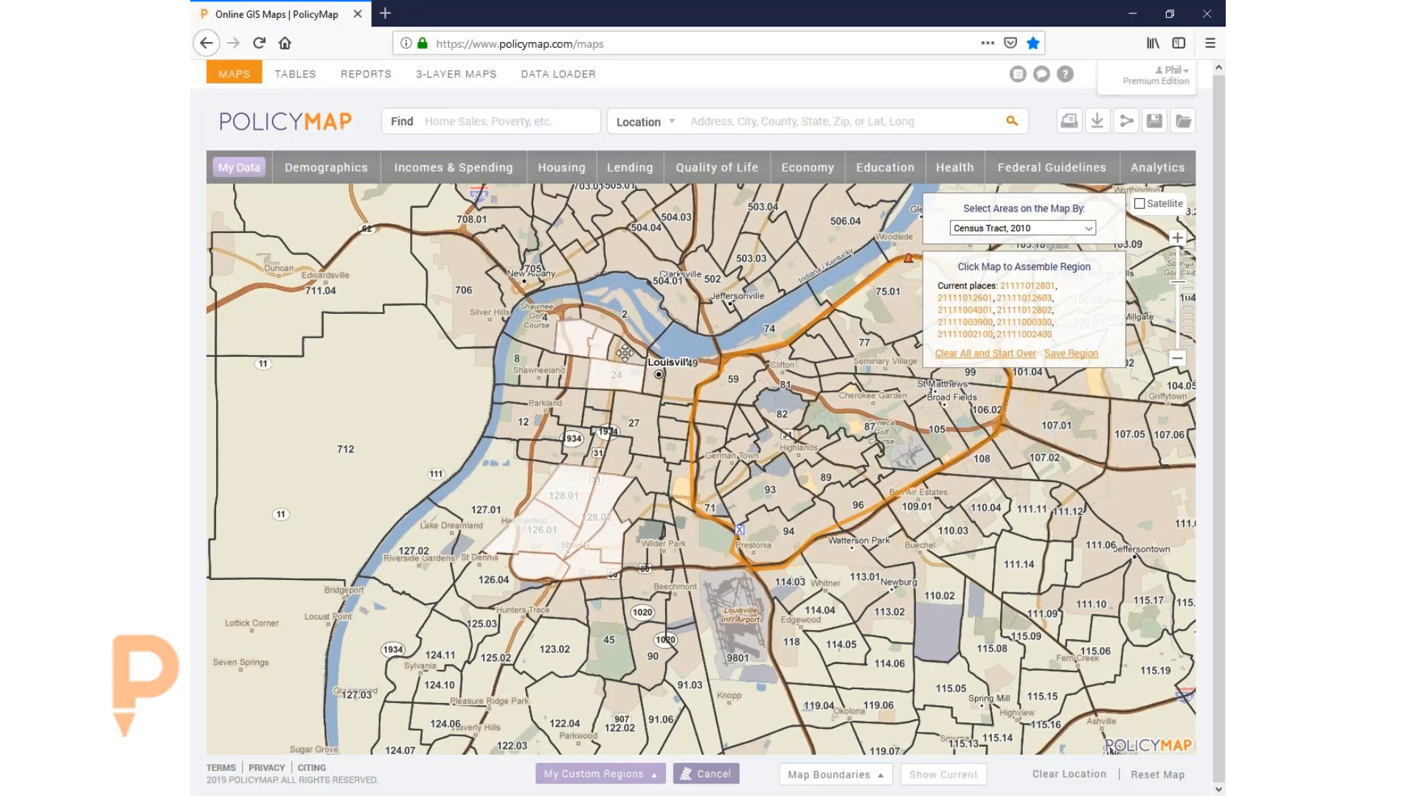
click(575, 374)
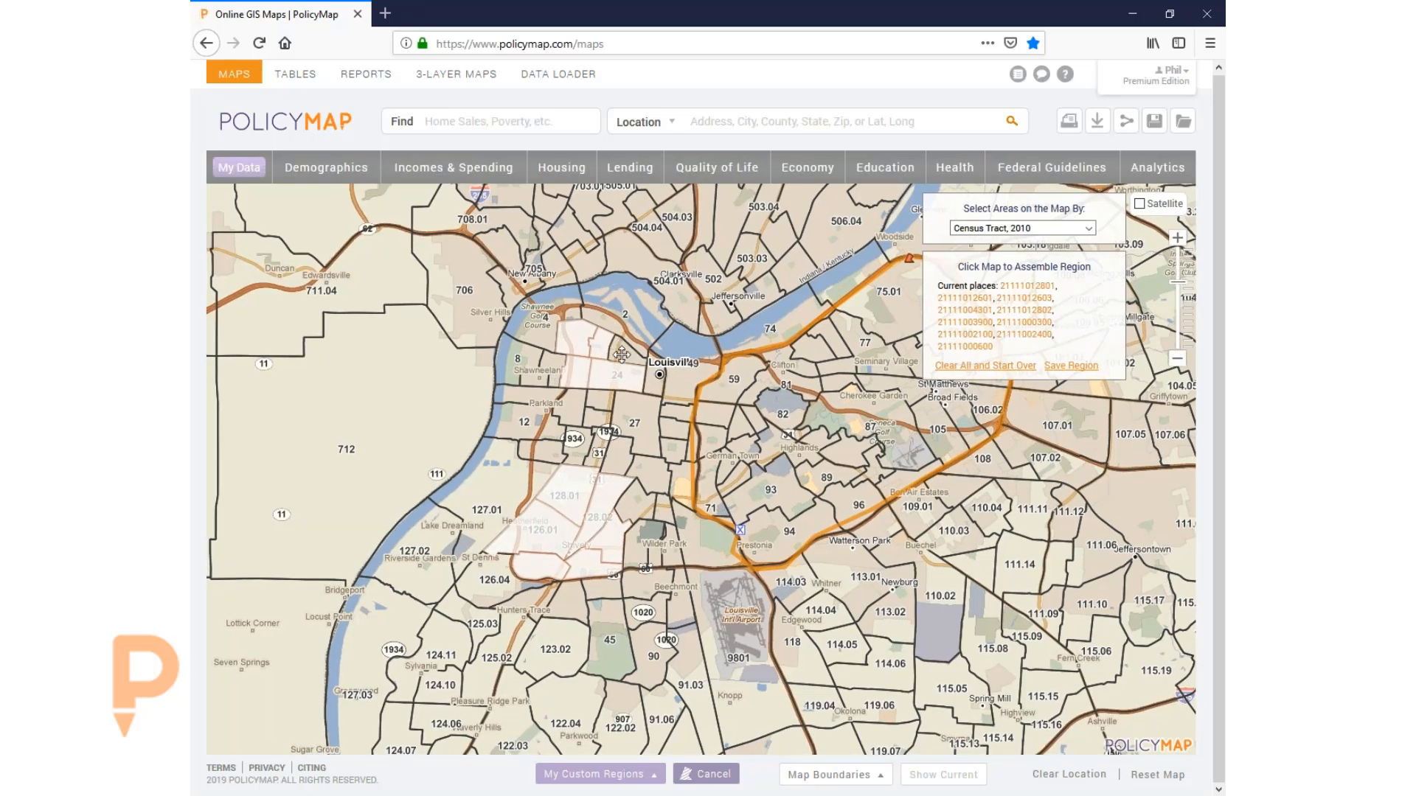
click(621, 355)
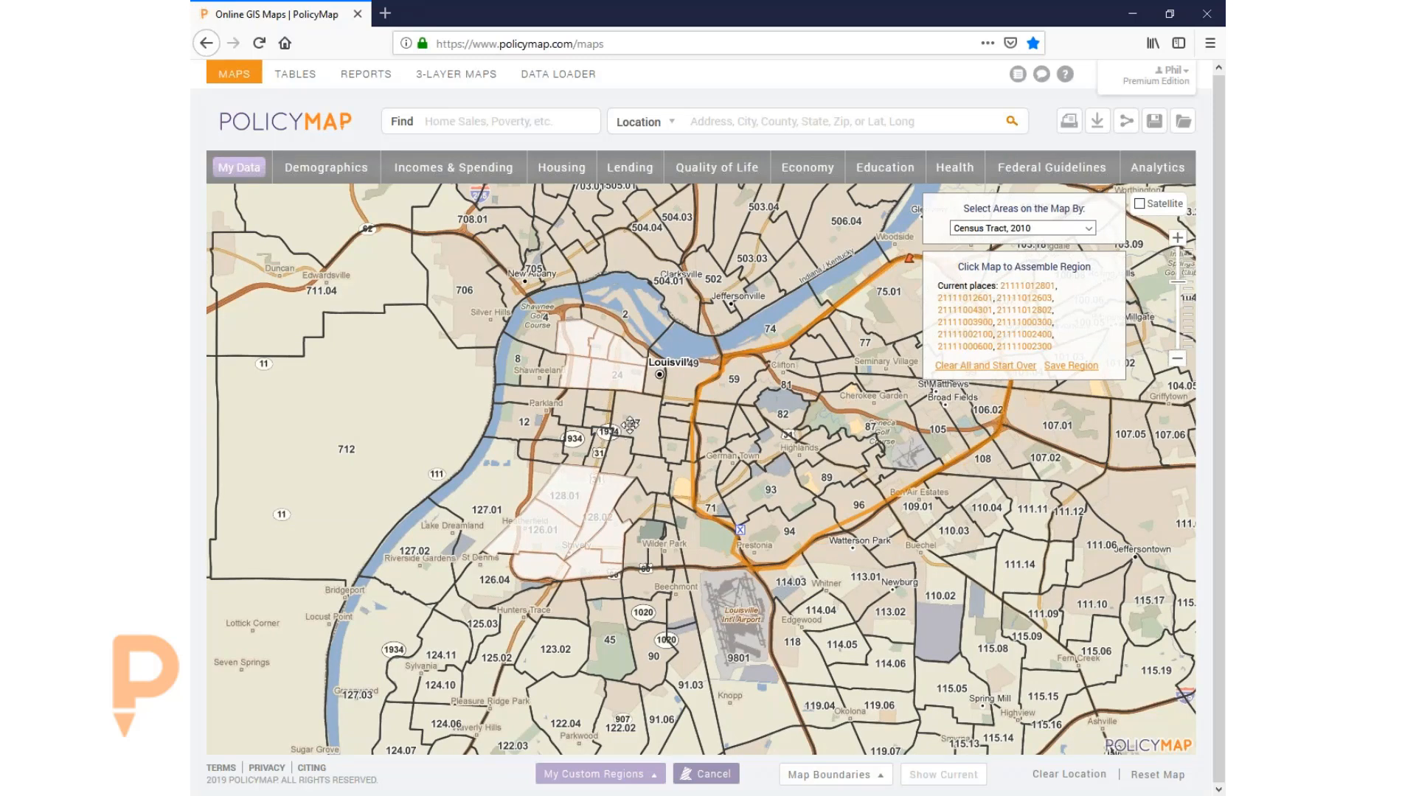
- Save the assembled tracts as 'West Kentucky', deleting a stray typed character
click(1073, 363)
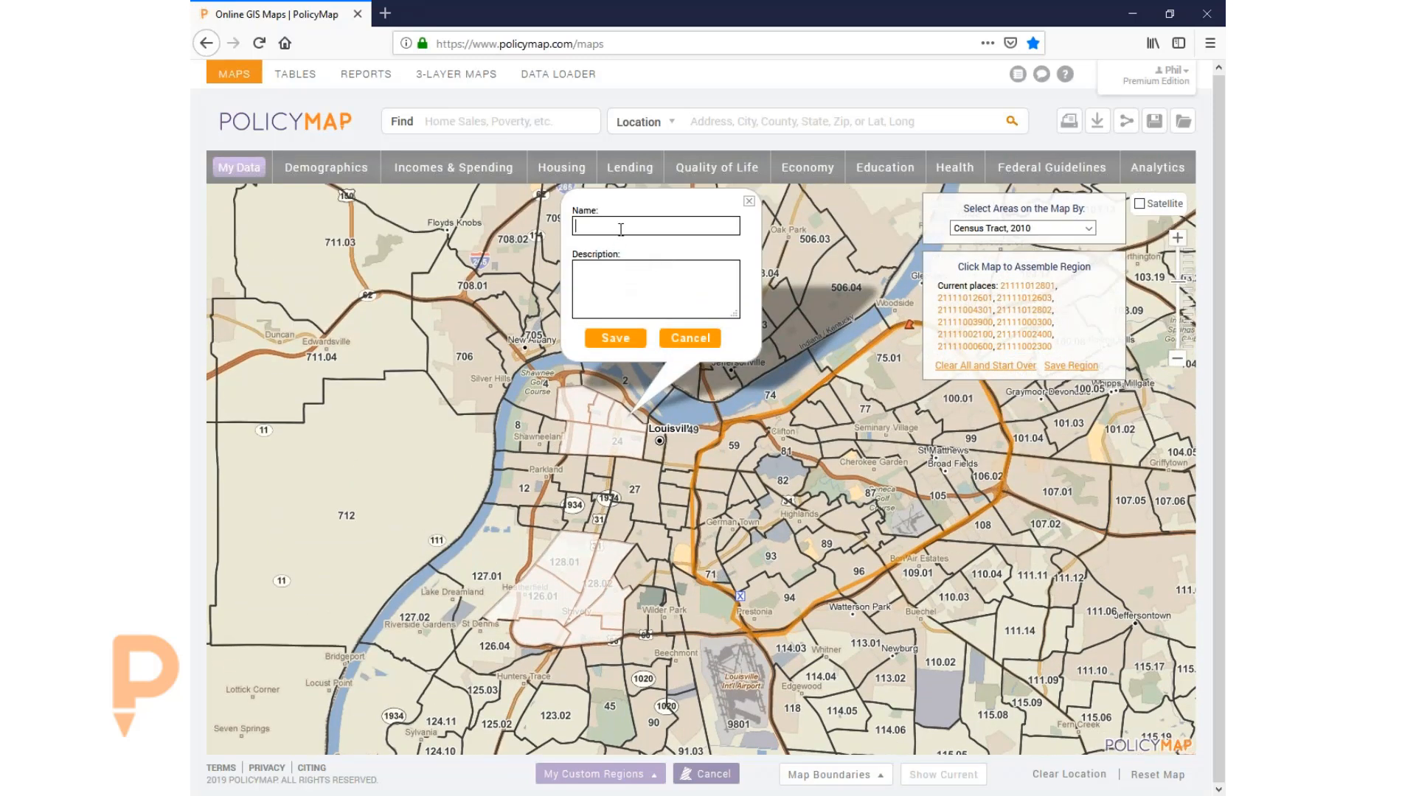
text(West Kentucky)
click(624, 227)
key(BackSpace)
click(625, 340)
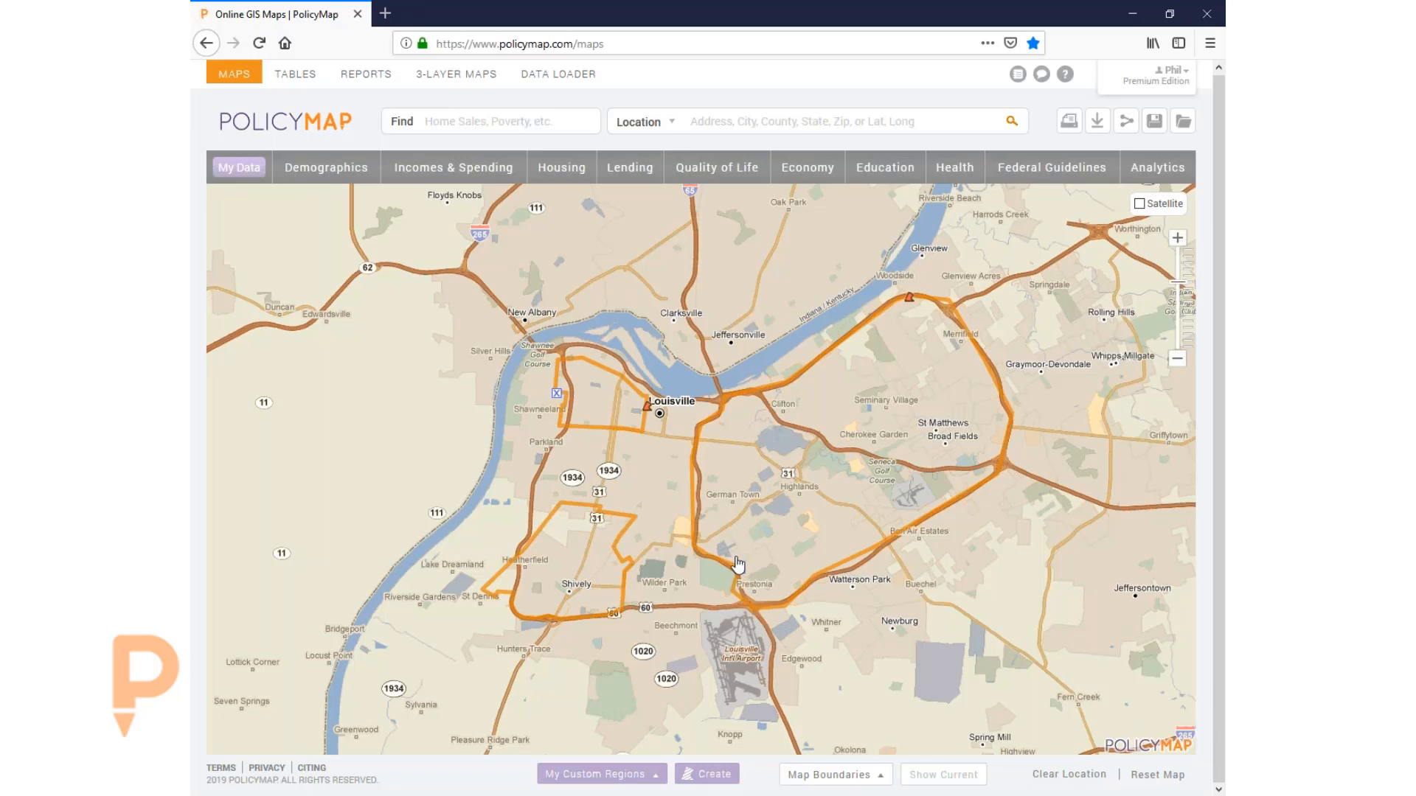
- Fill the West Kentucky region in red and make it more transparent
click(649, 411)
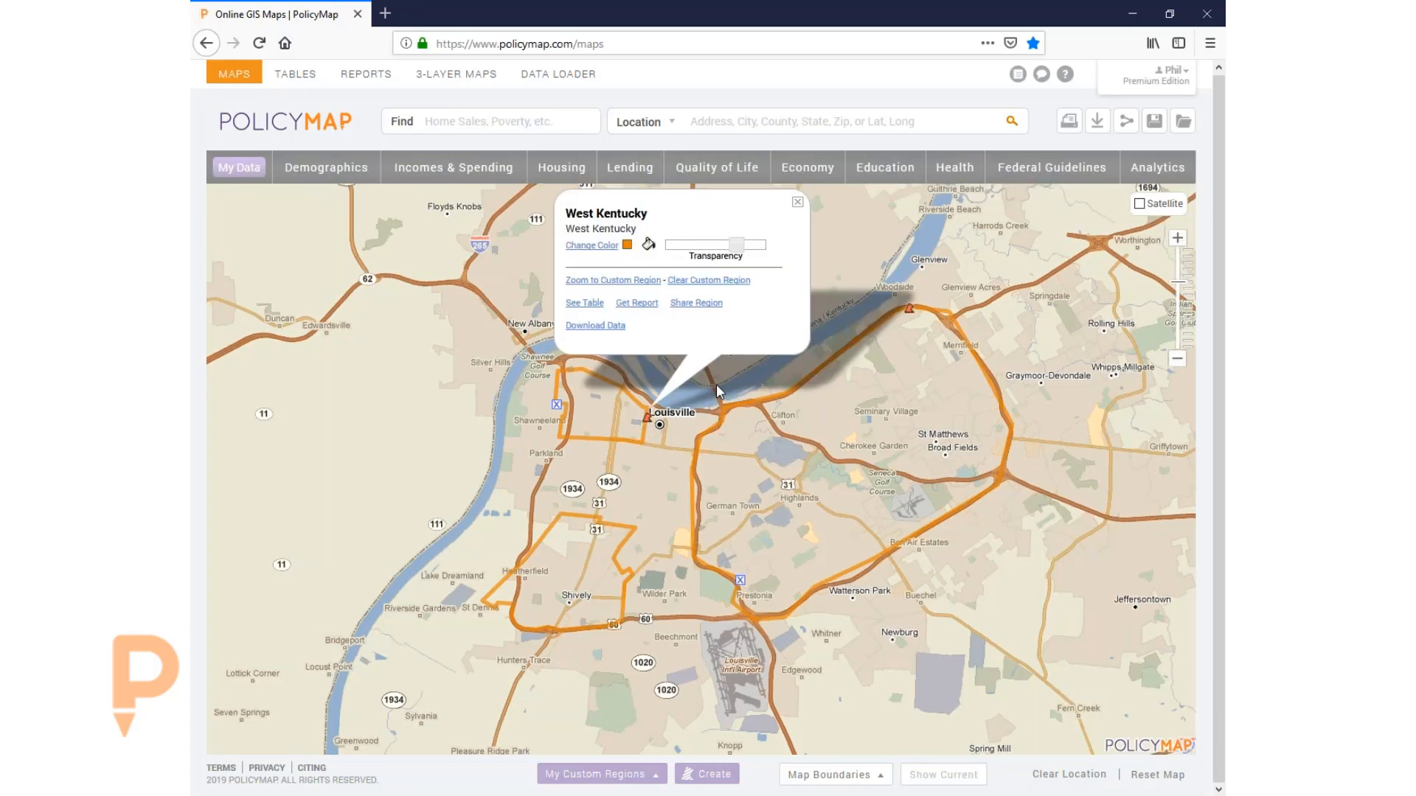
click(596, 246)
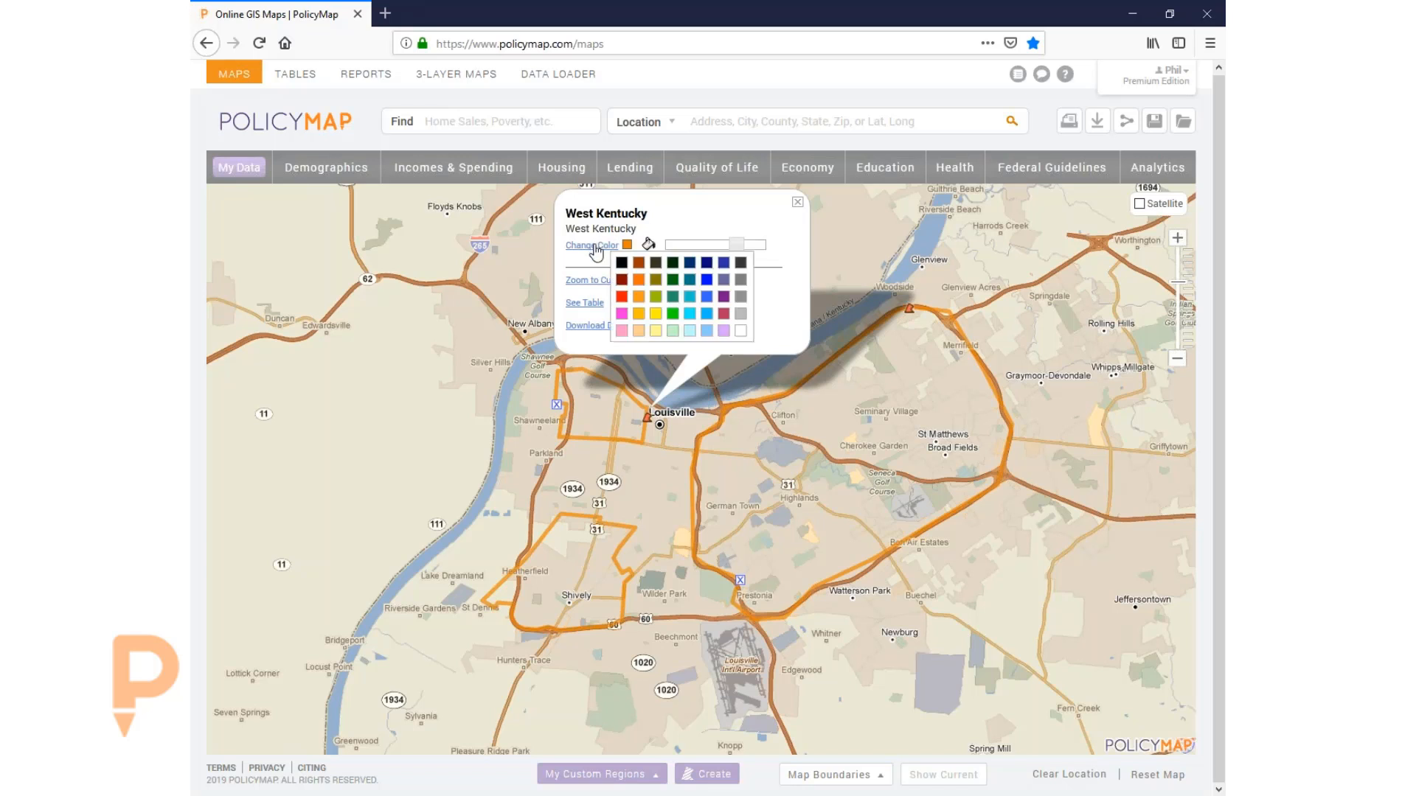
click(627, 302)
click(649, 245)
drag(735, 251, 709, 249)
- Color the Broad fields region dark green with increased transparency
click(911, 316)
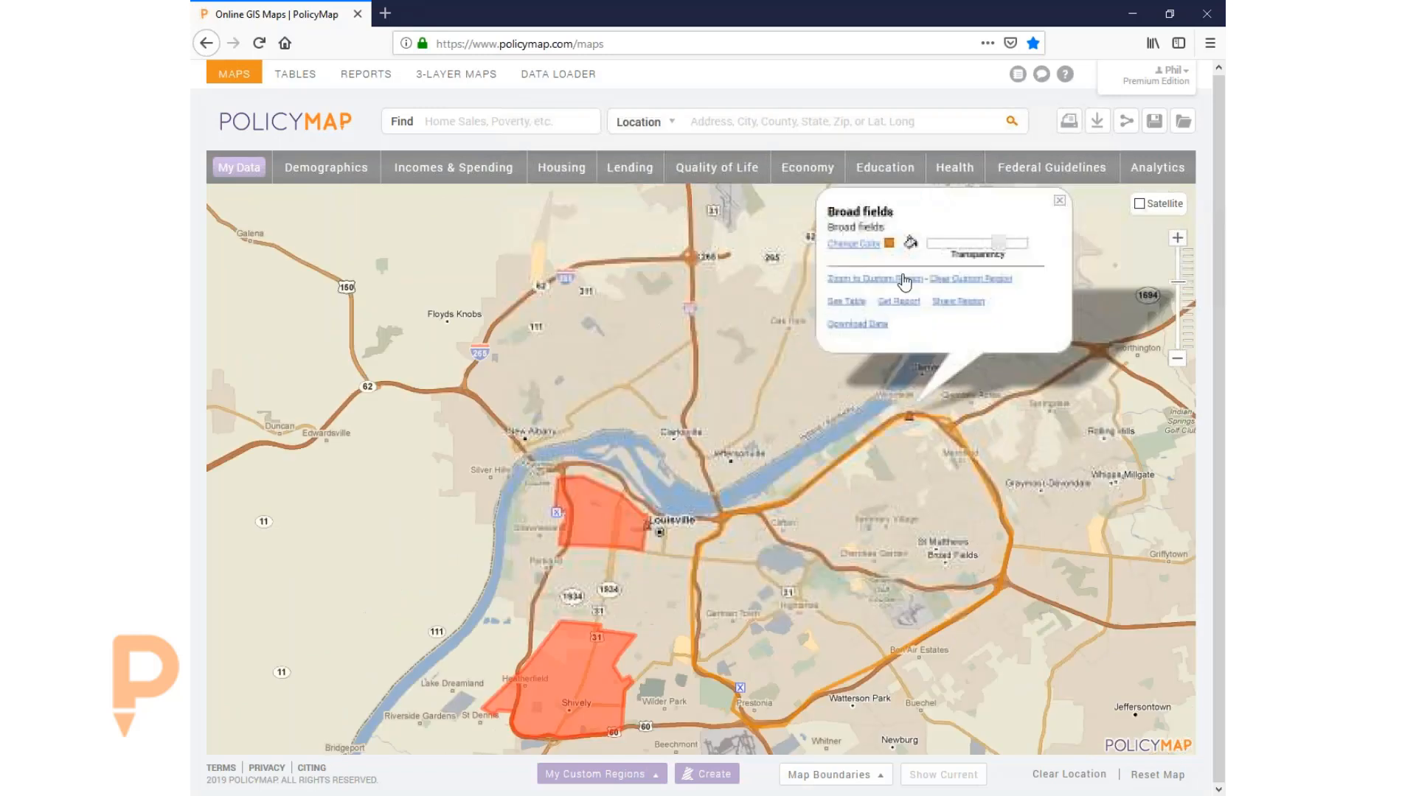
click(862, 245)
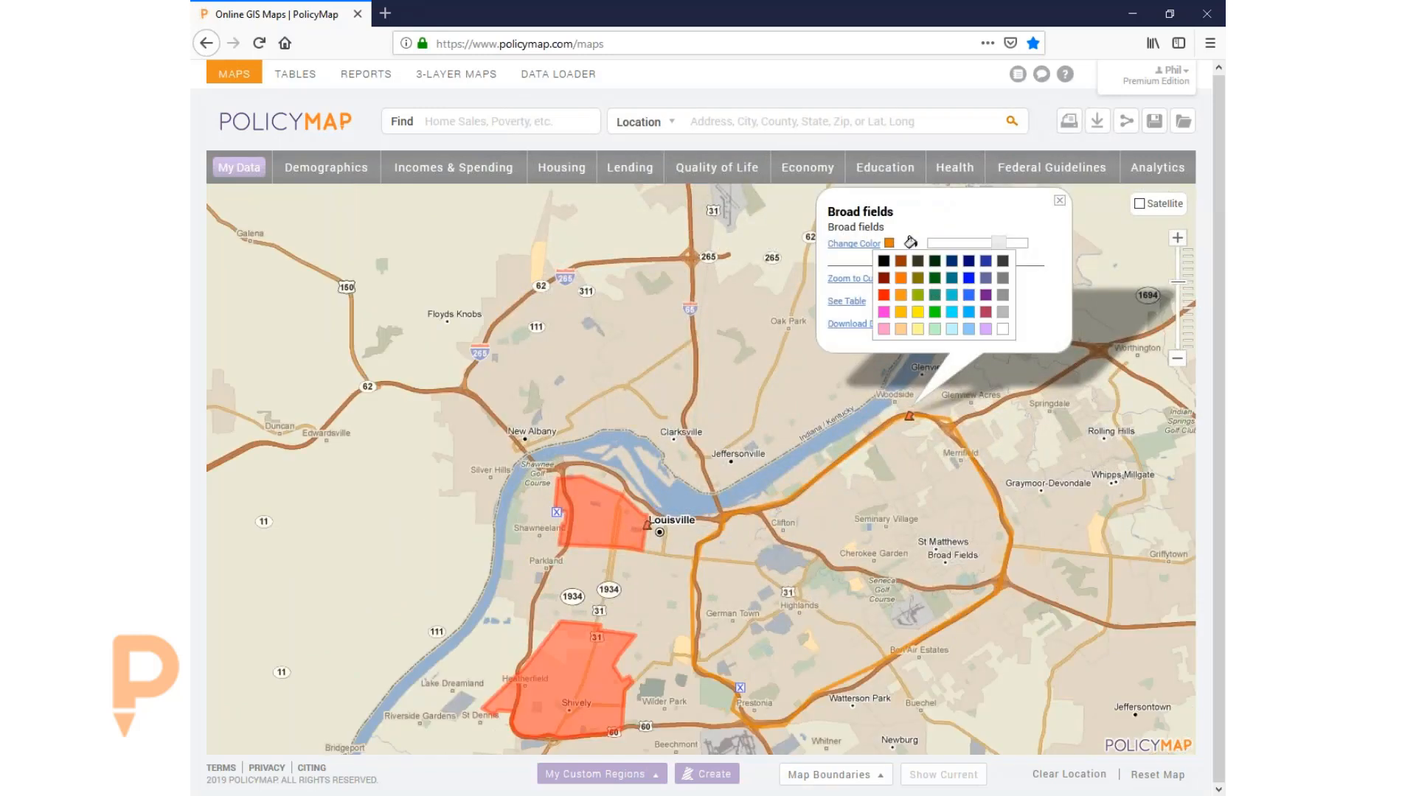
click(910, 244)
click(891, 246)
click(942, 292)
drag(998, 246, 964, 244)
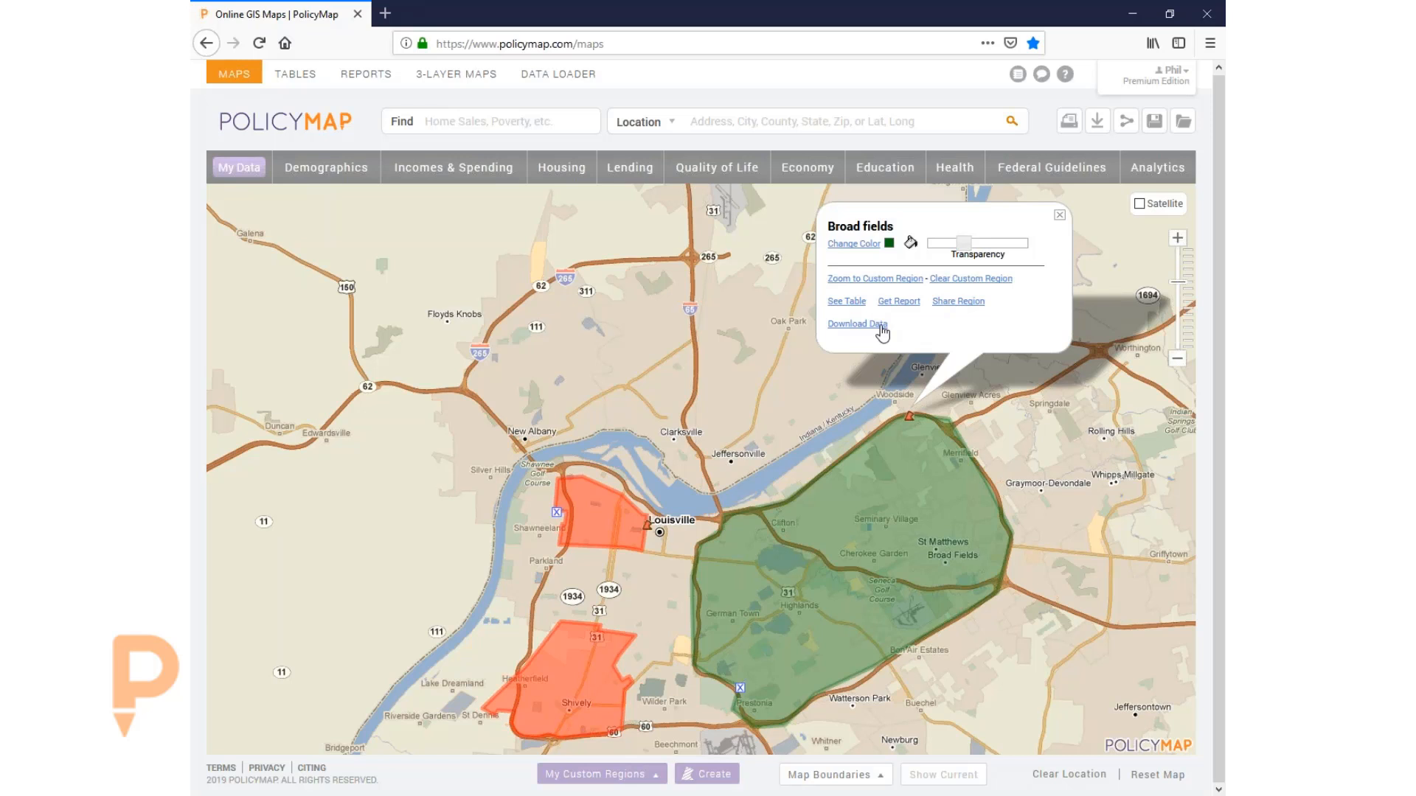
- Close Broad fields' Share form and details unsent, then list My Custom Regions
click(947, 304)
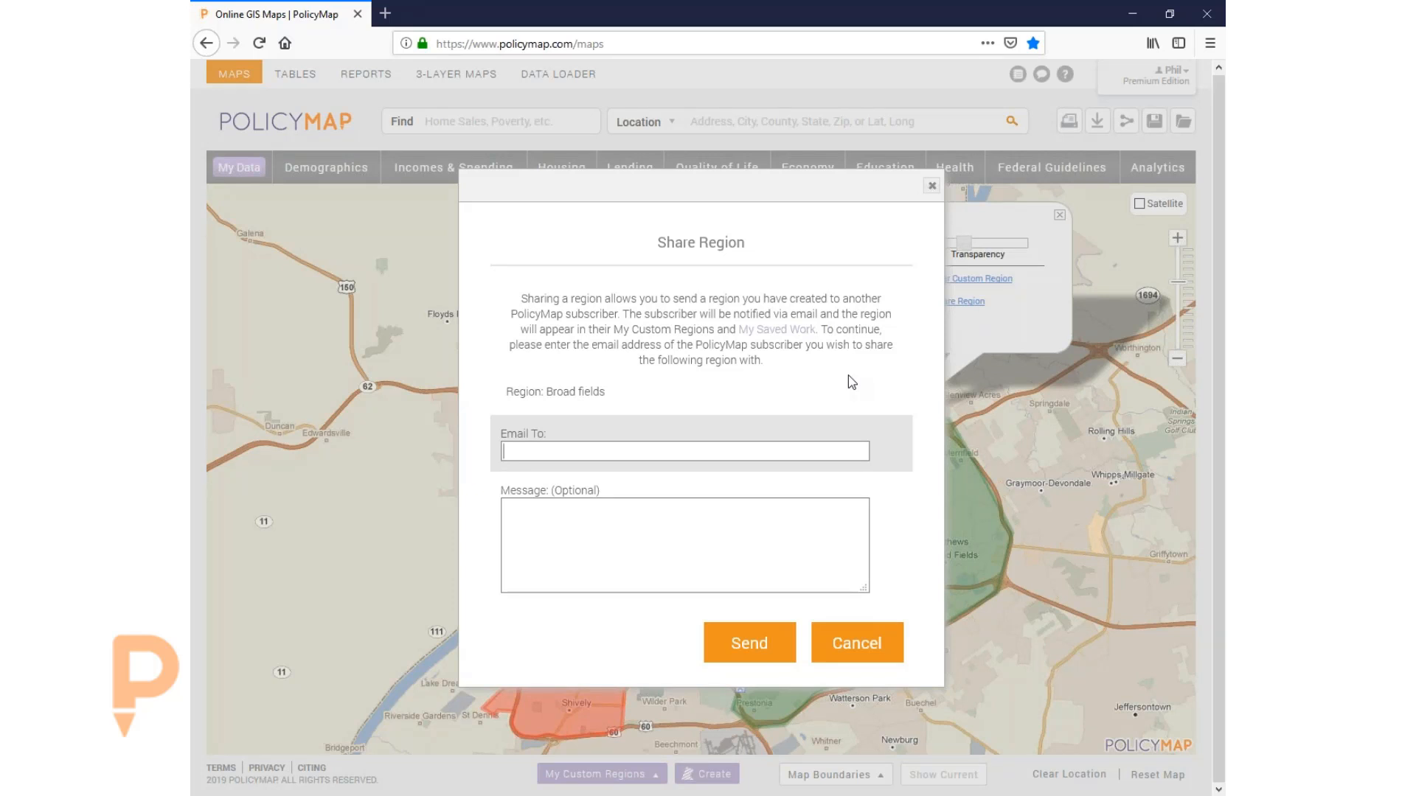
click(932, 185)
click(1059, 214)
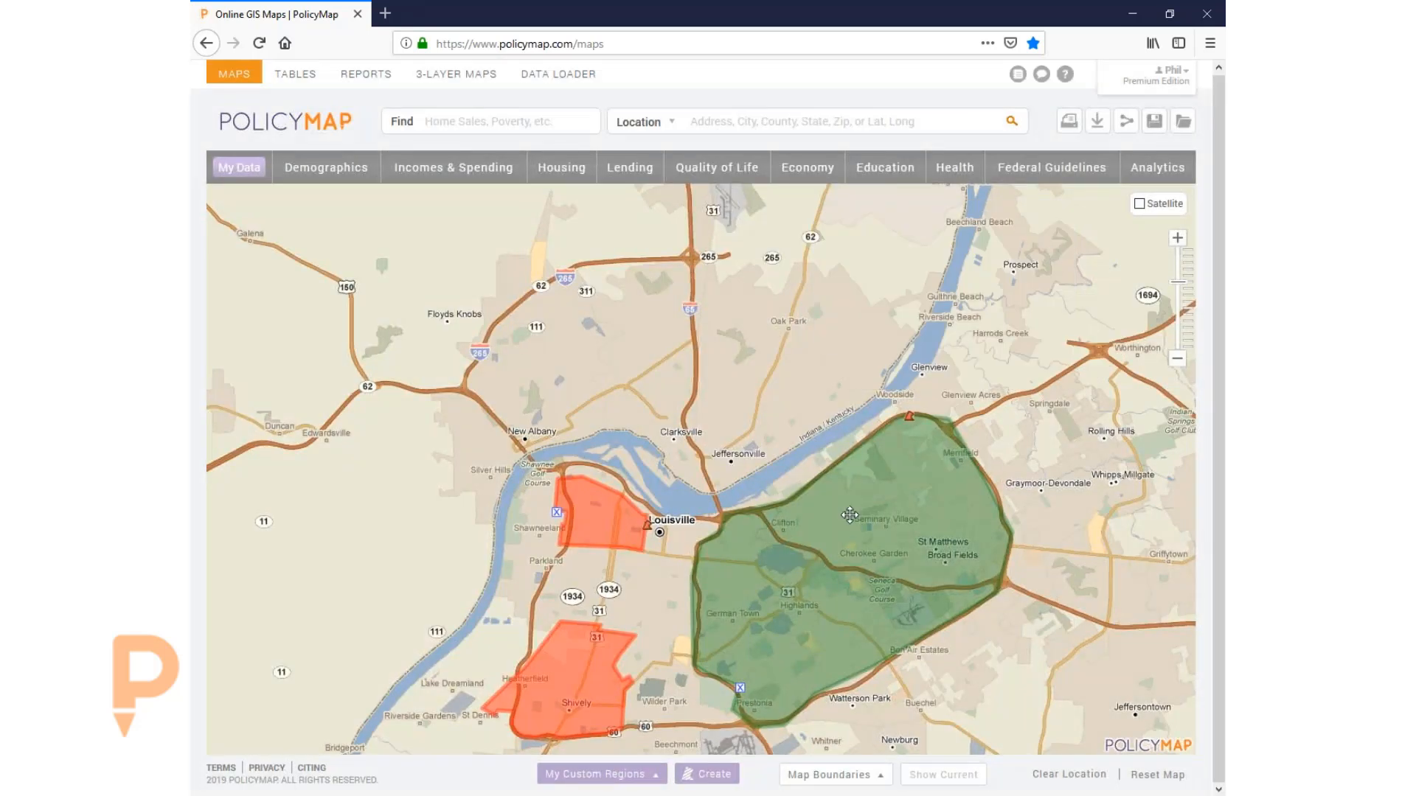
drag(850, 514, 858, 339)
click(601, 773)
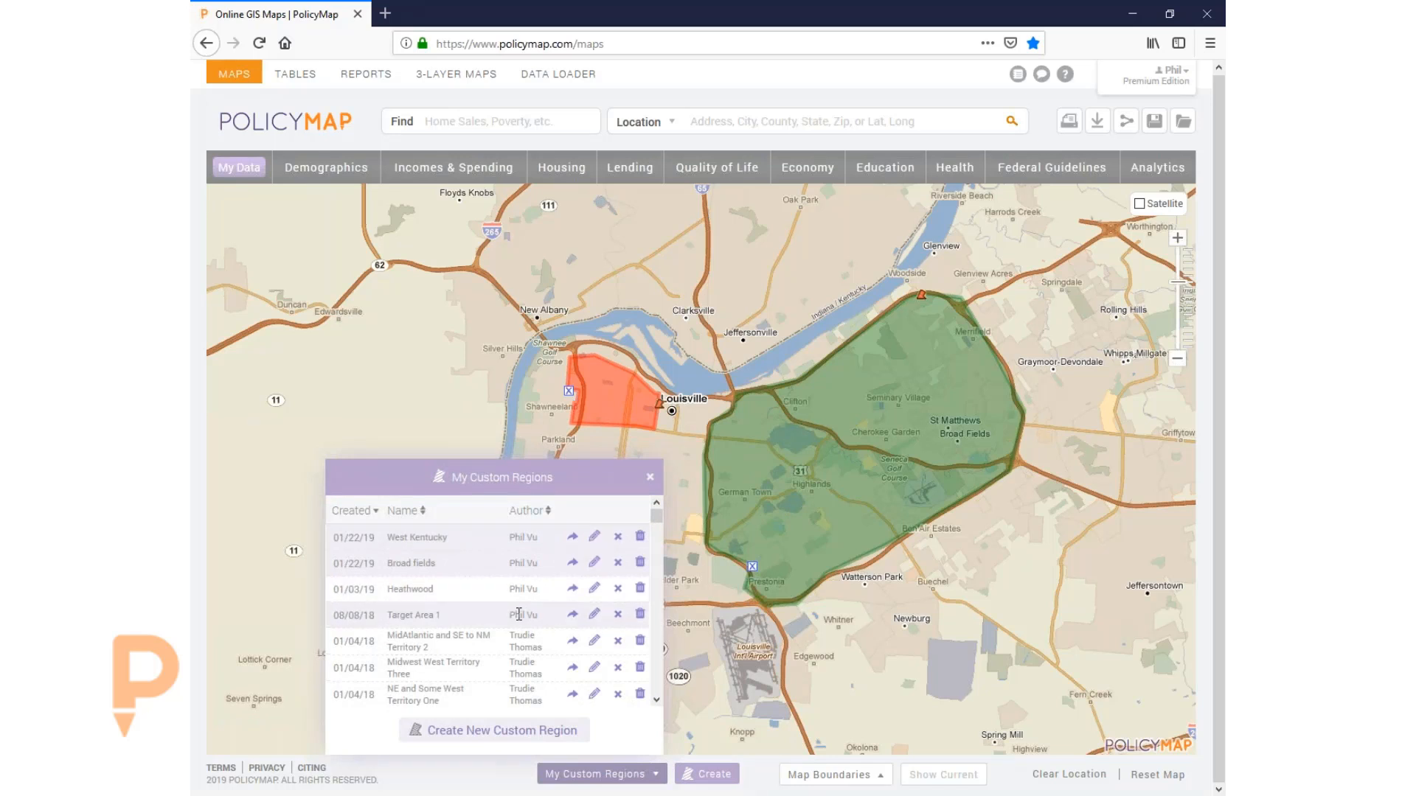
- Close the custom regions list, clear West Kentucky, and centre on the green Broad fields region
scroll(591, 582, down, 2)
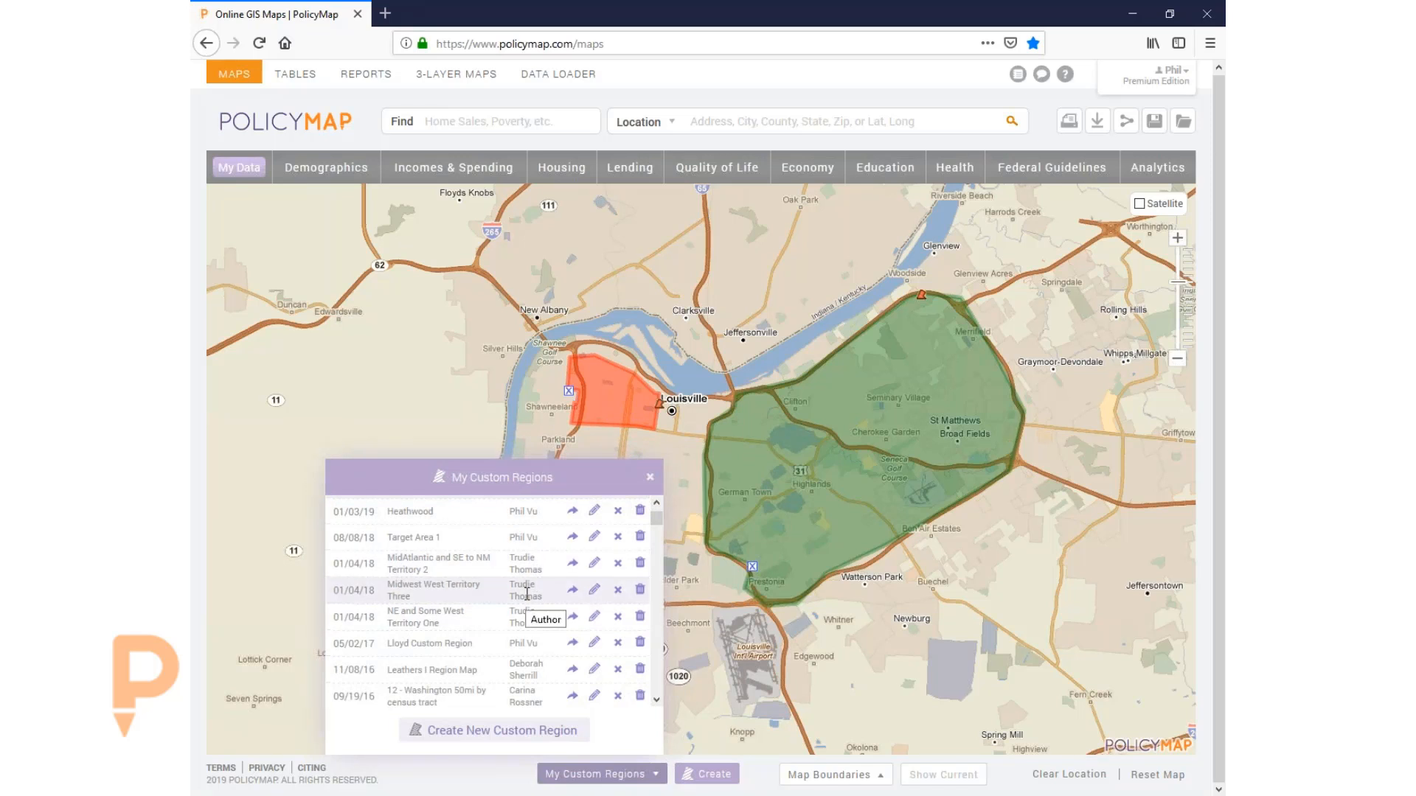
click(649, 478)
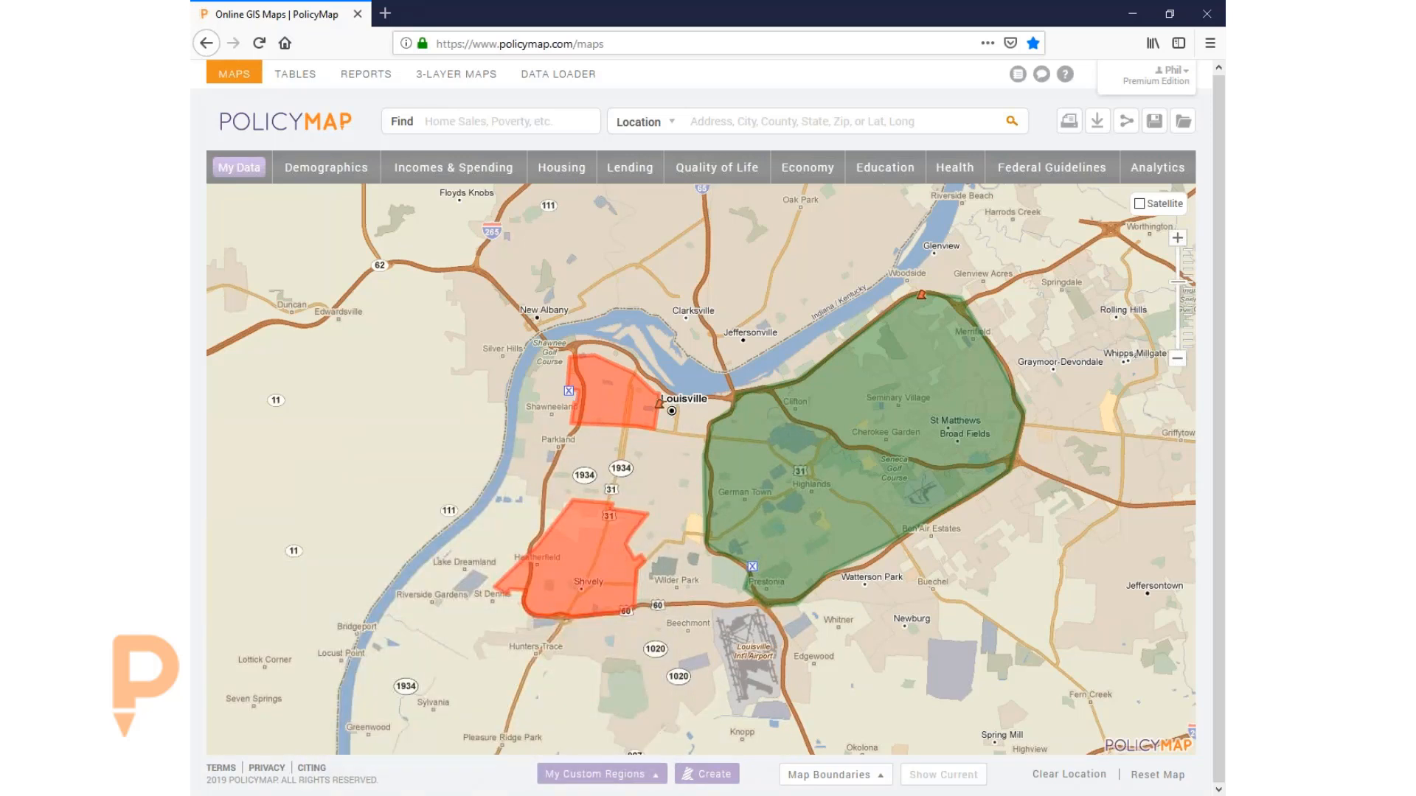
click(568, 391)
drag(661, 444, 524, 459)
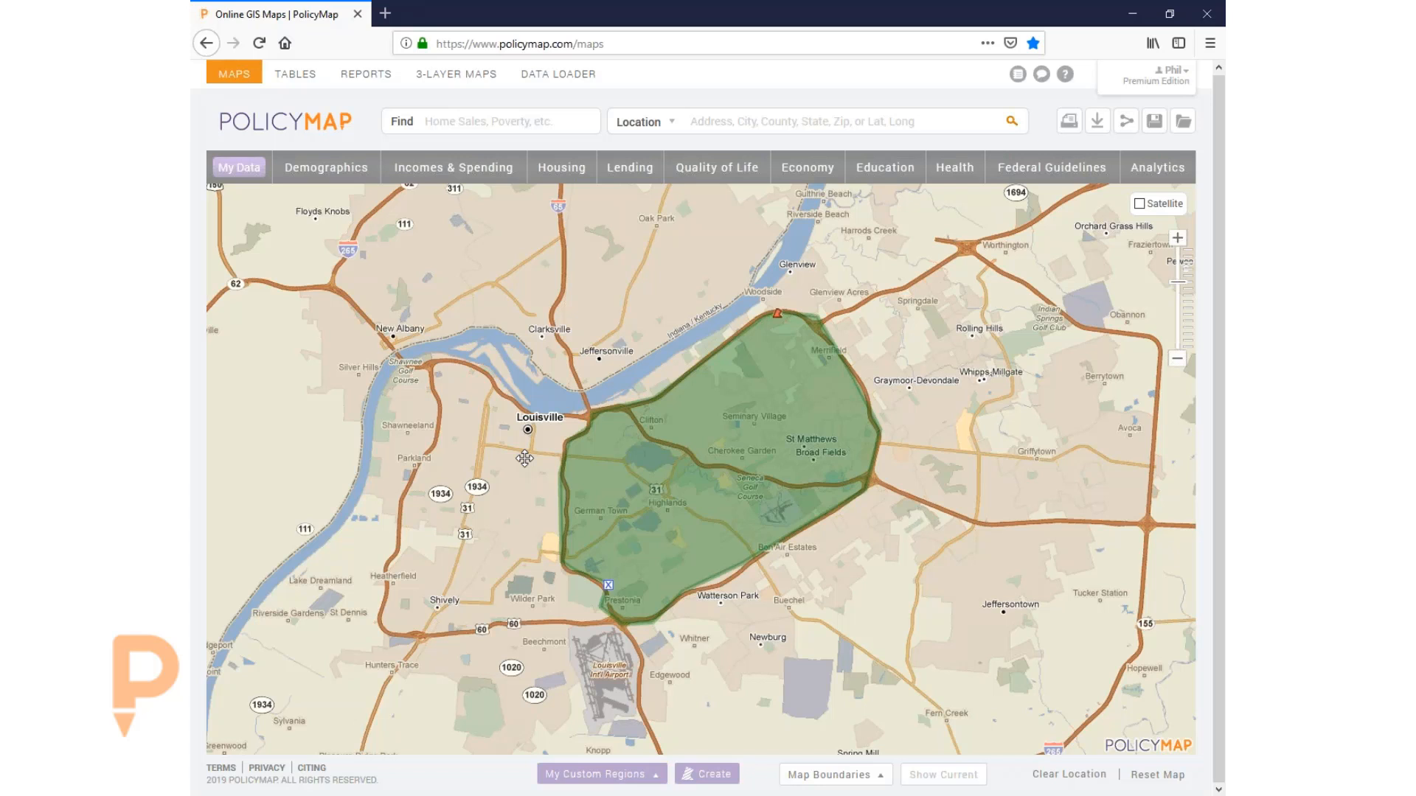
- Browse Demographics and Incomes & Spending, then show Federal Guidelines' CDBG Eligibility layers
drag(603, 319, 567, 326)
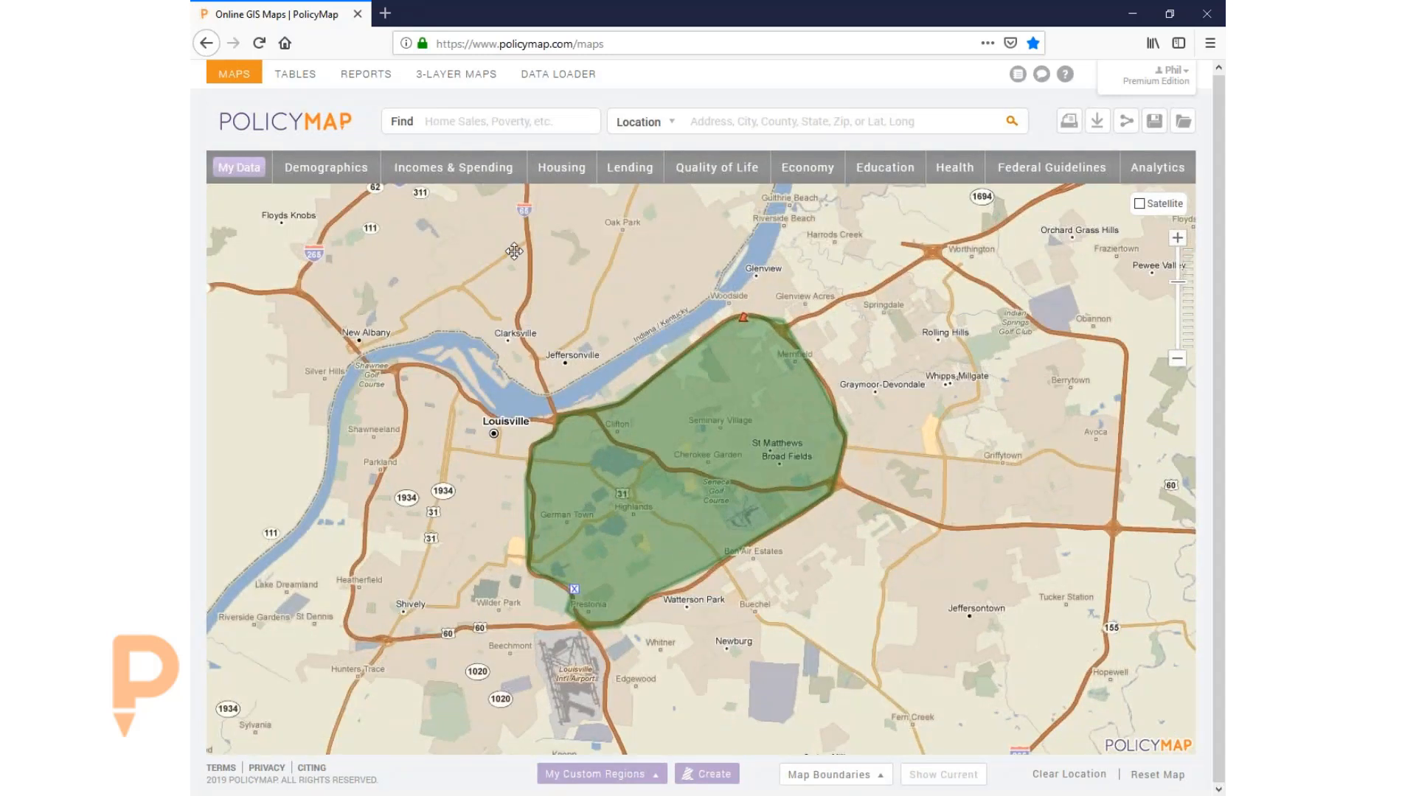
click(301, 170)
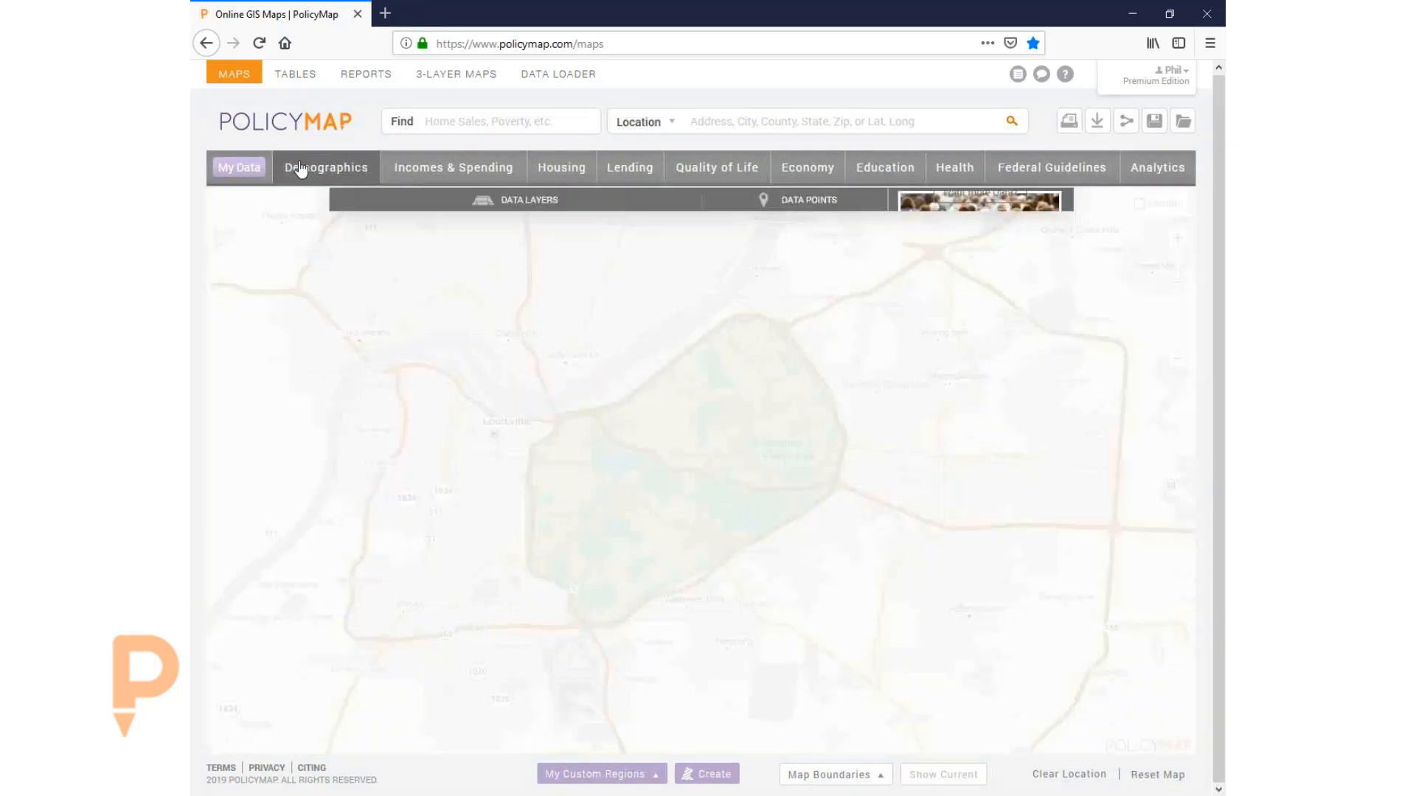
click(414, 170)
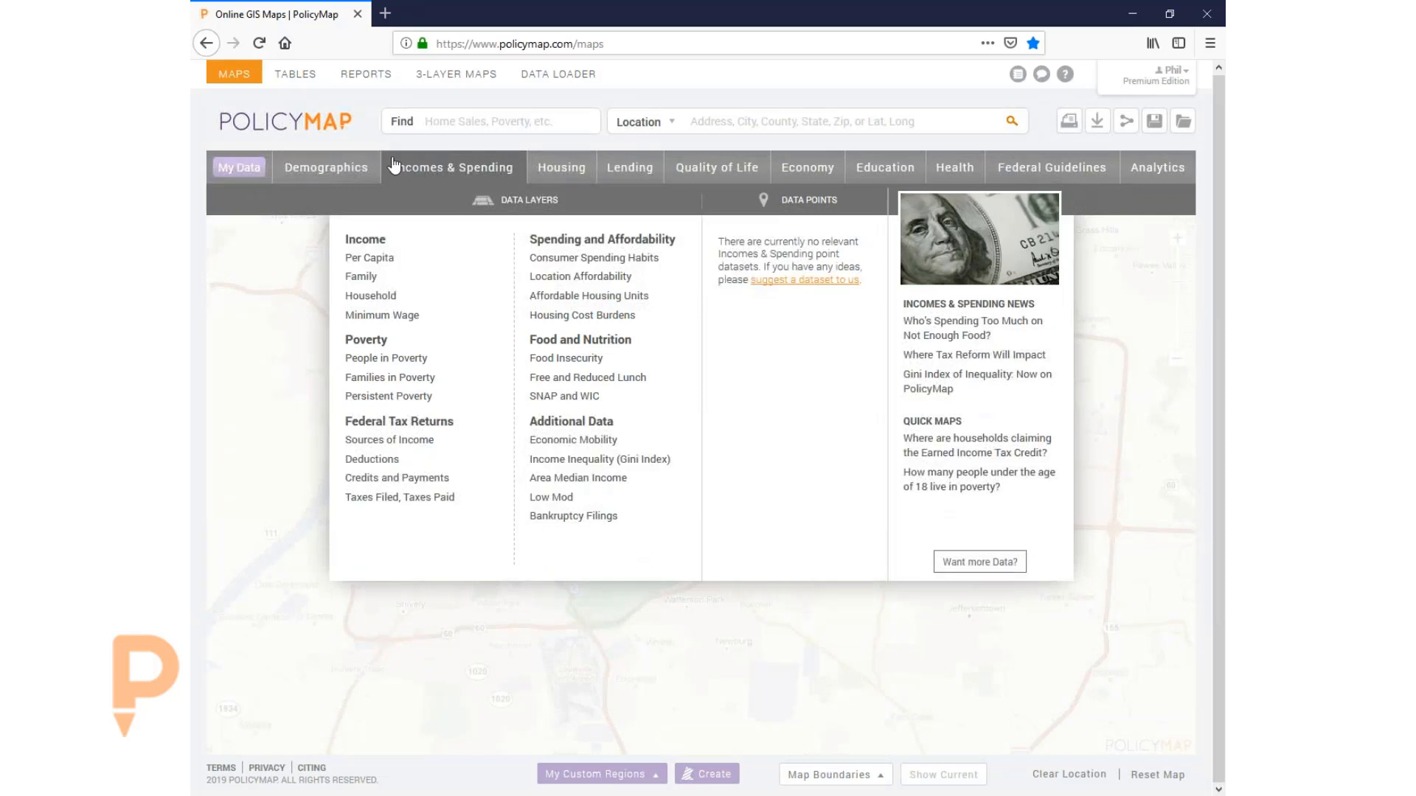
click(341, 177)
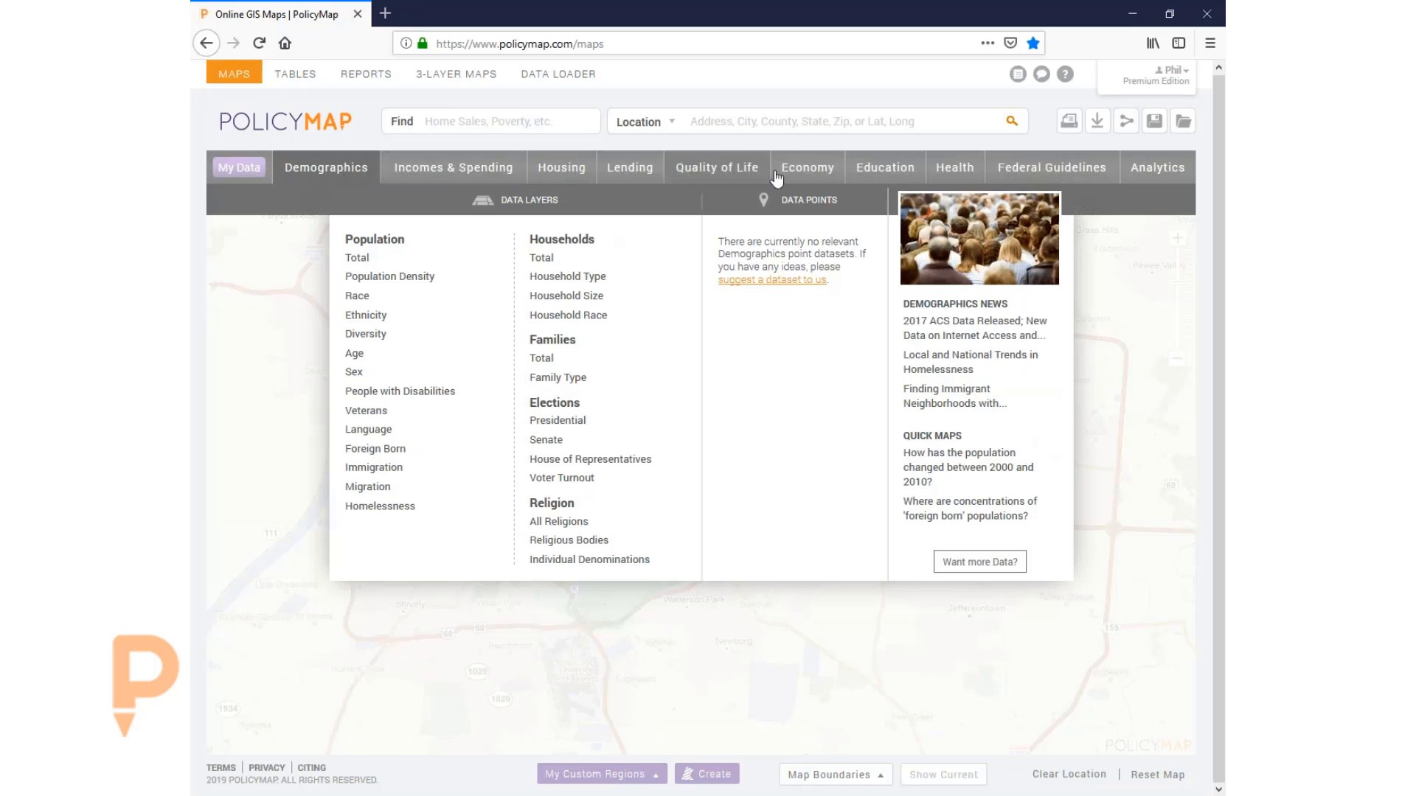
click(1031, 175)
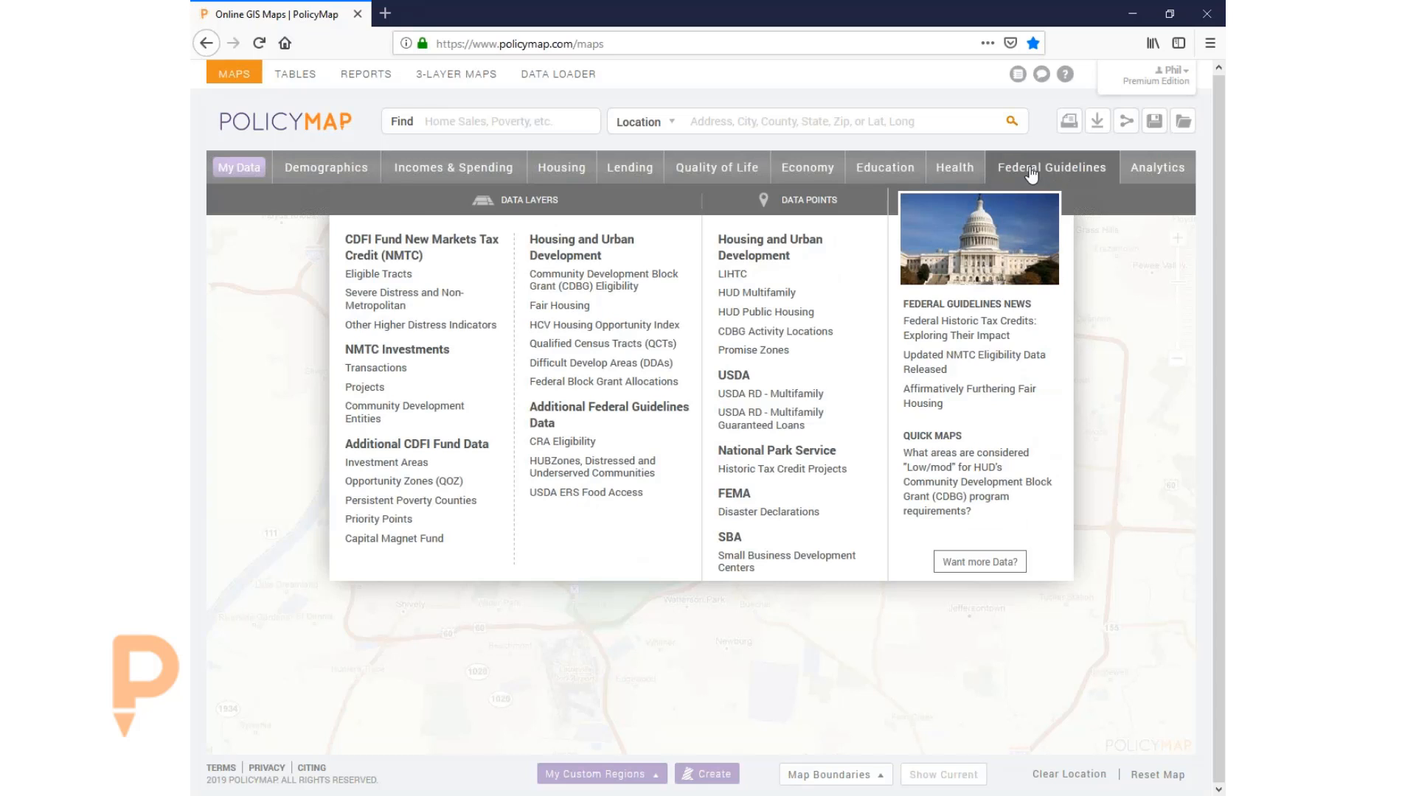
mouse_move(582, 287)
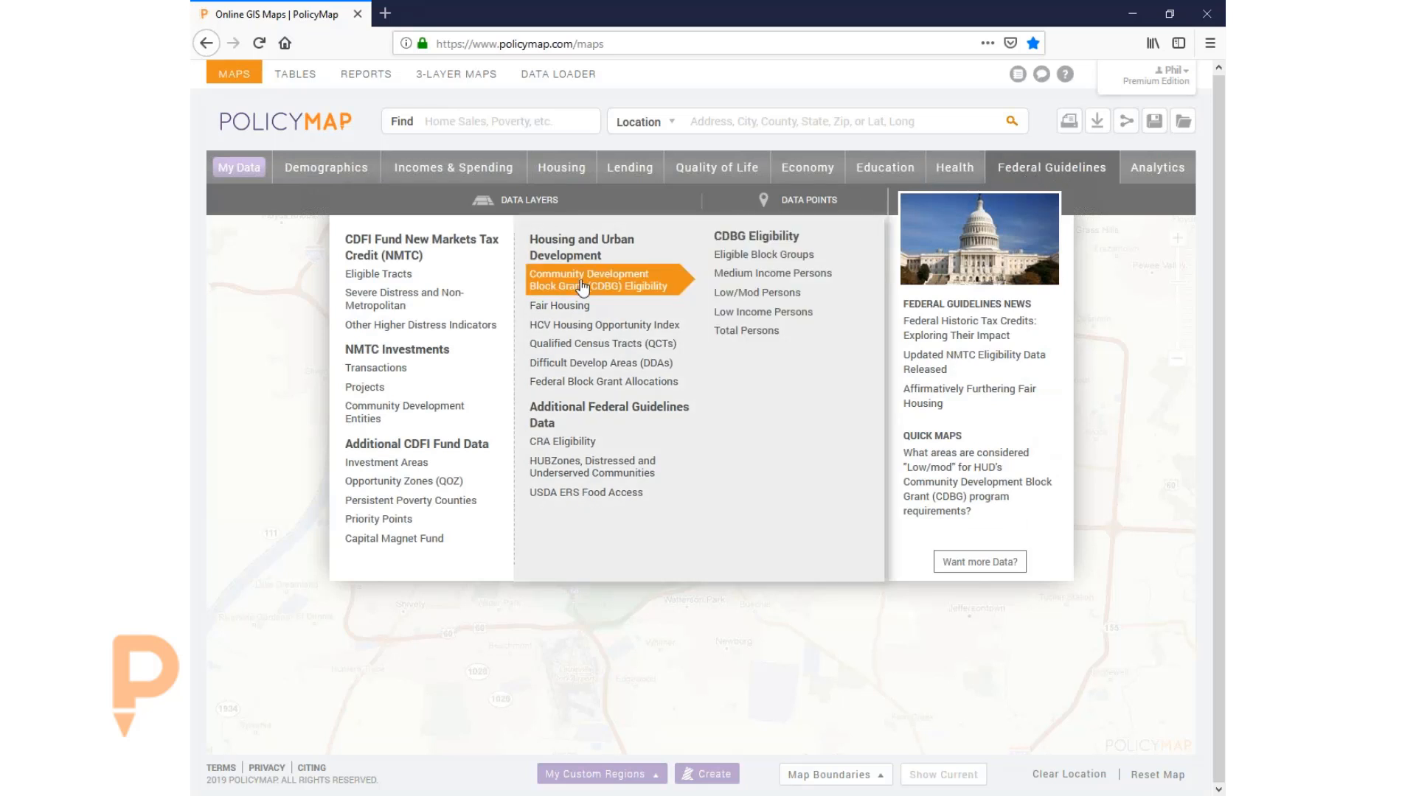
- Map the 2015 CDBG Eligible Block Groups layer and recentre the map on the Broad fields region
click(765, 256)
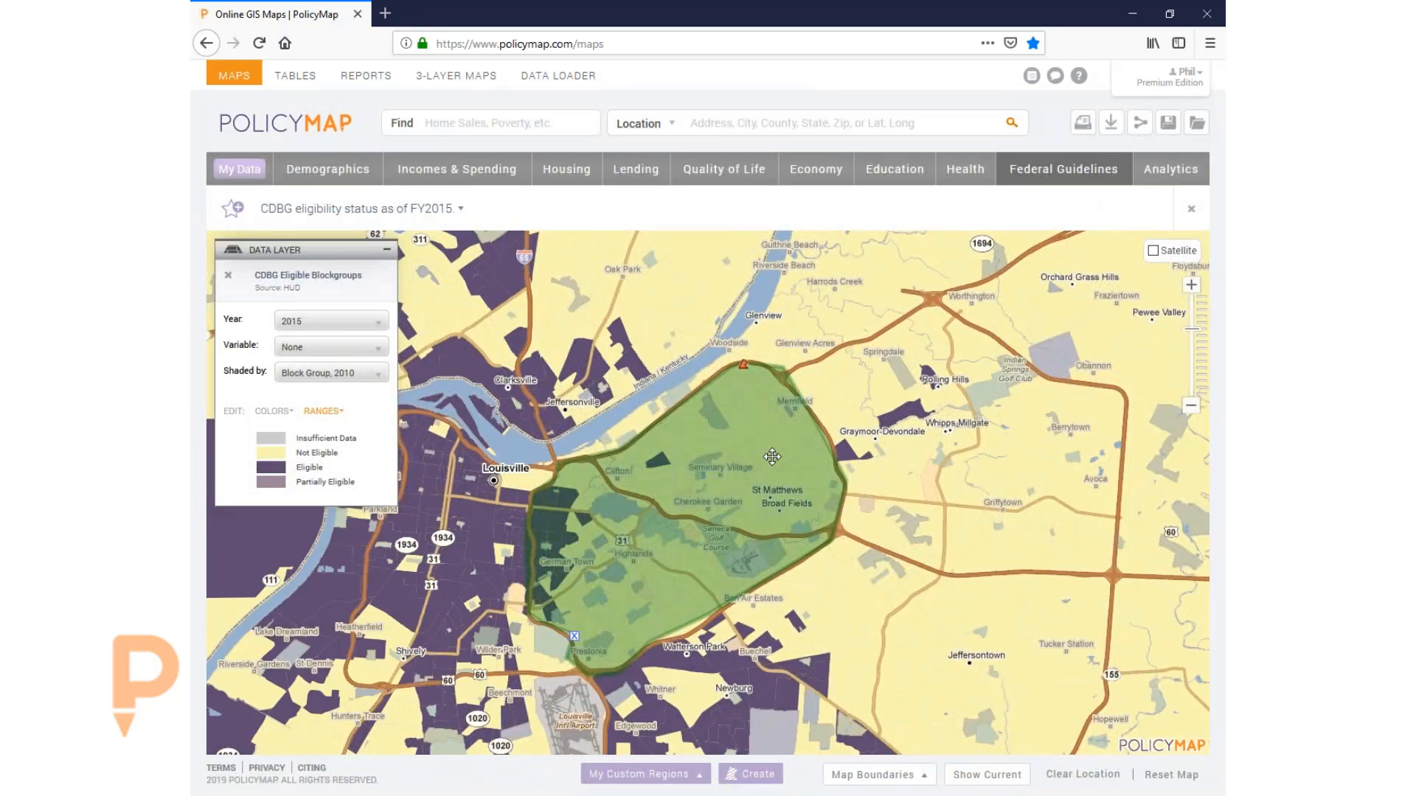
drag(772, 458, 804, 395)
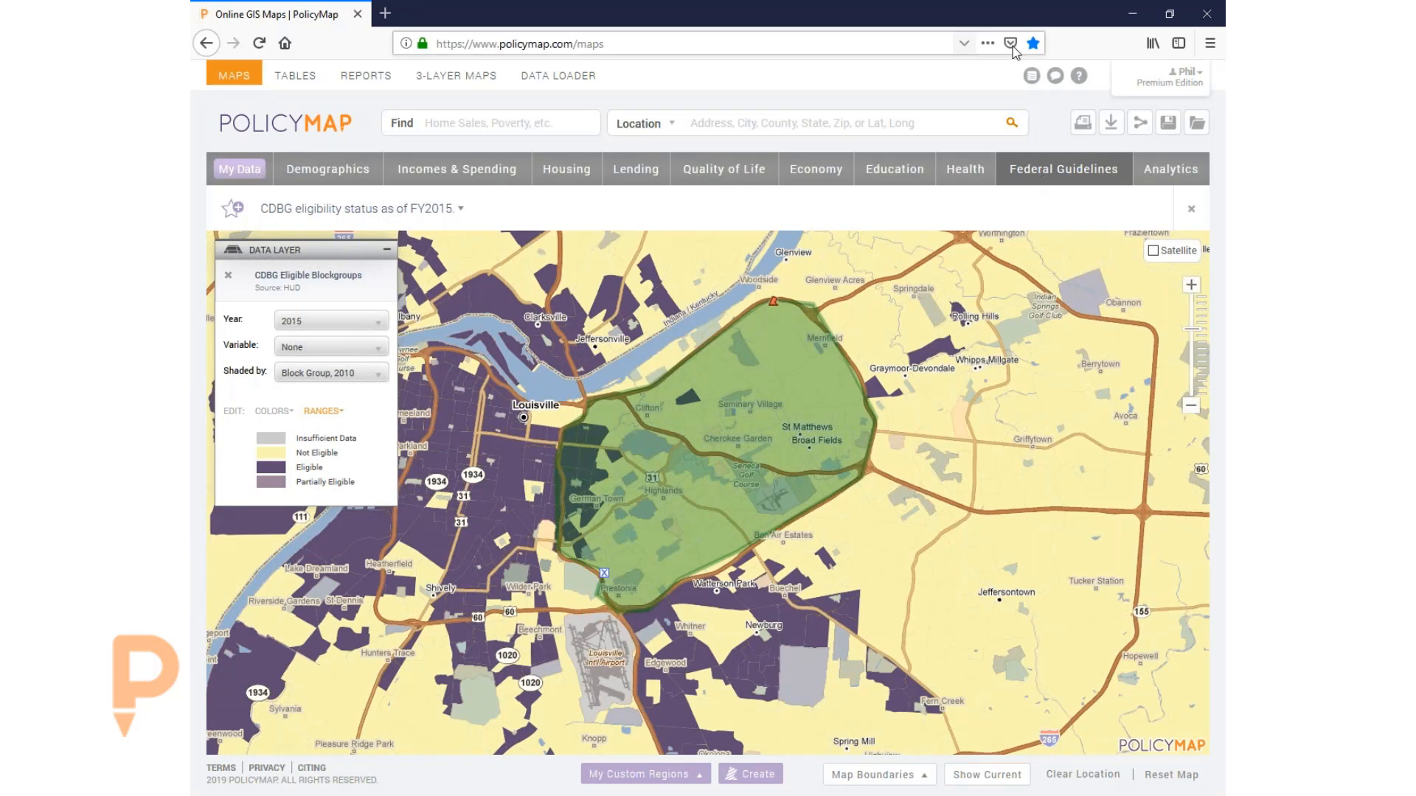
click(1071, 177)
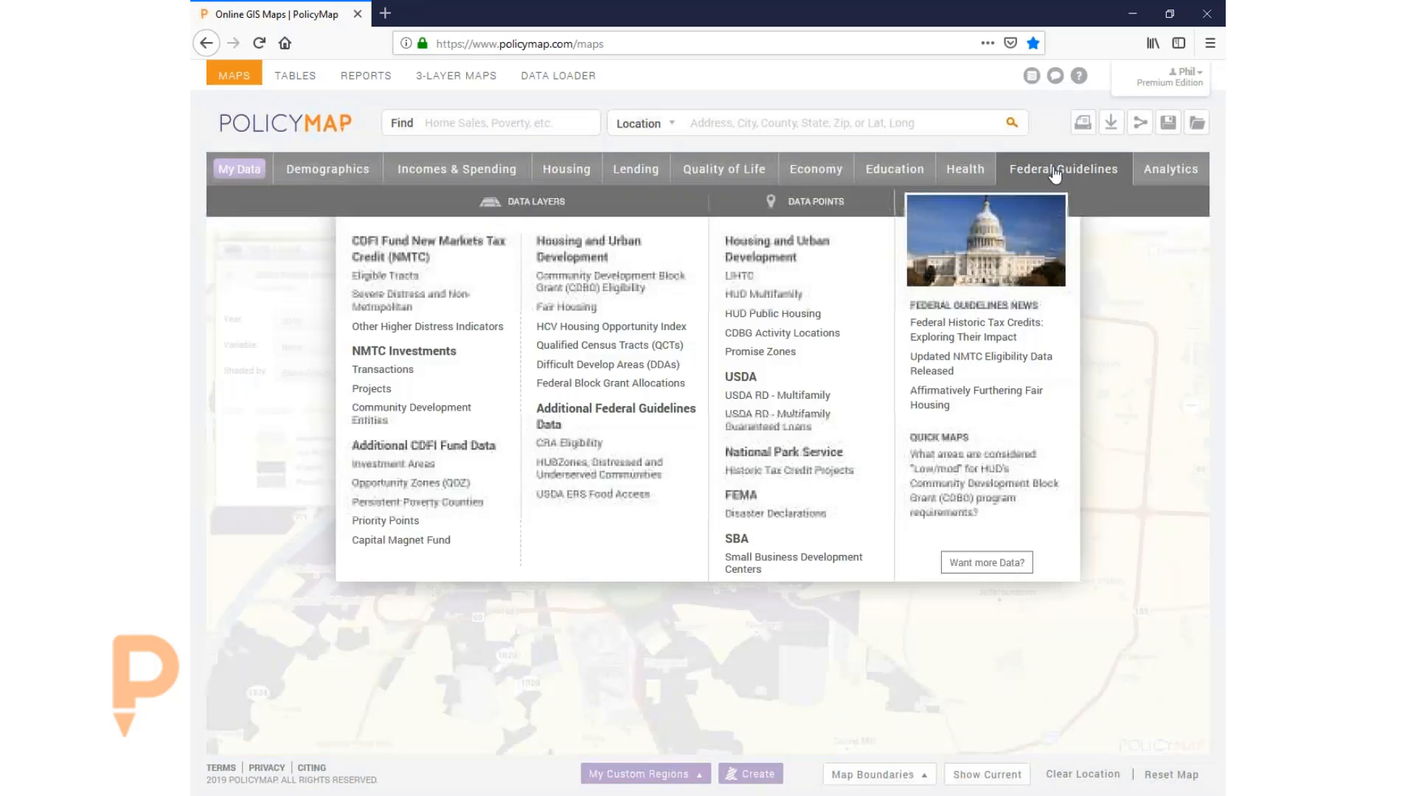
mouse_move(649, 281)
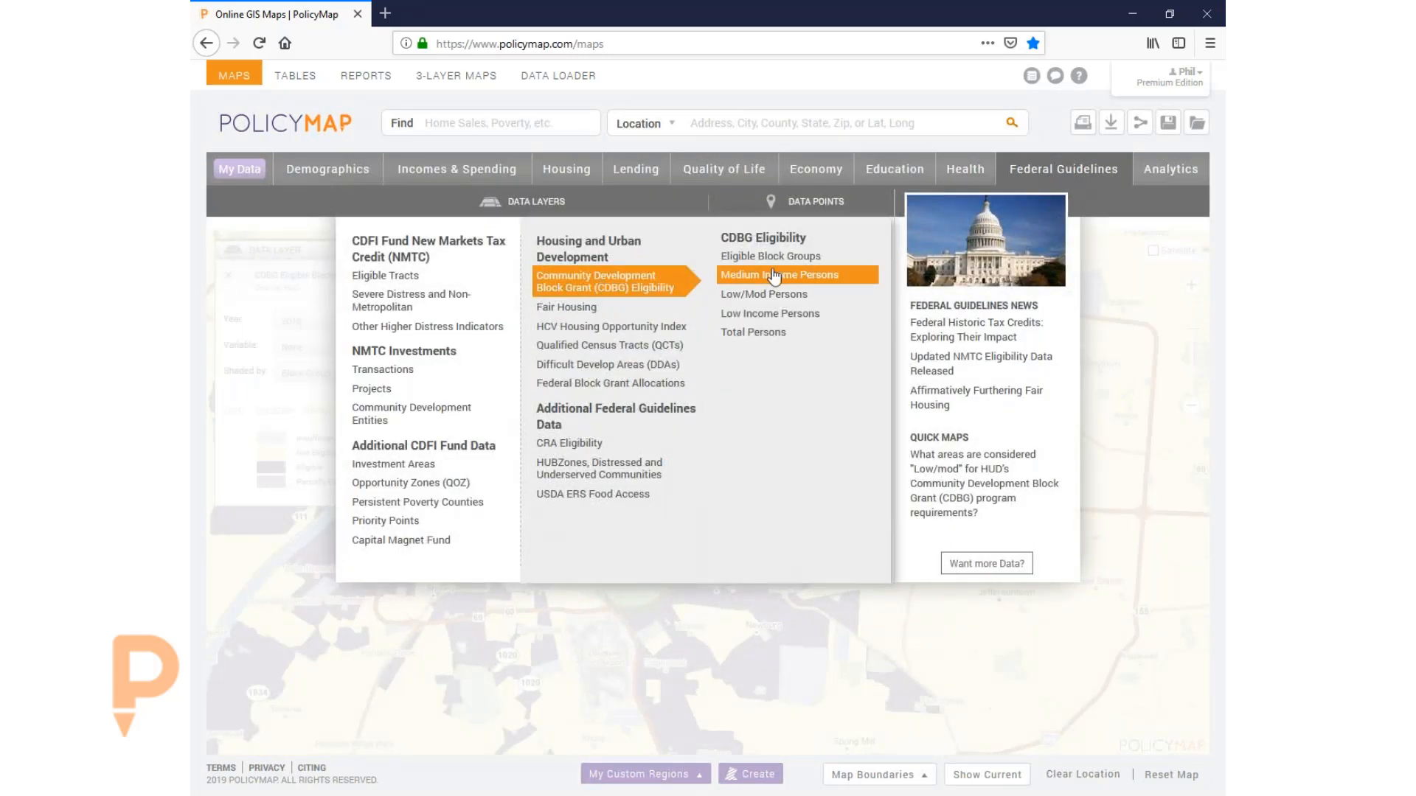
- Map the FY2015 Percent of Low-Income Persons layer by census tract and read its data description
click(778, 316)
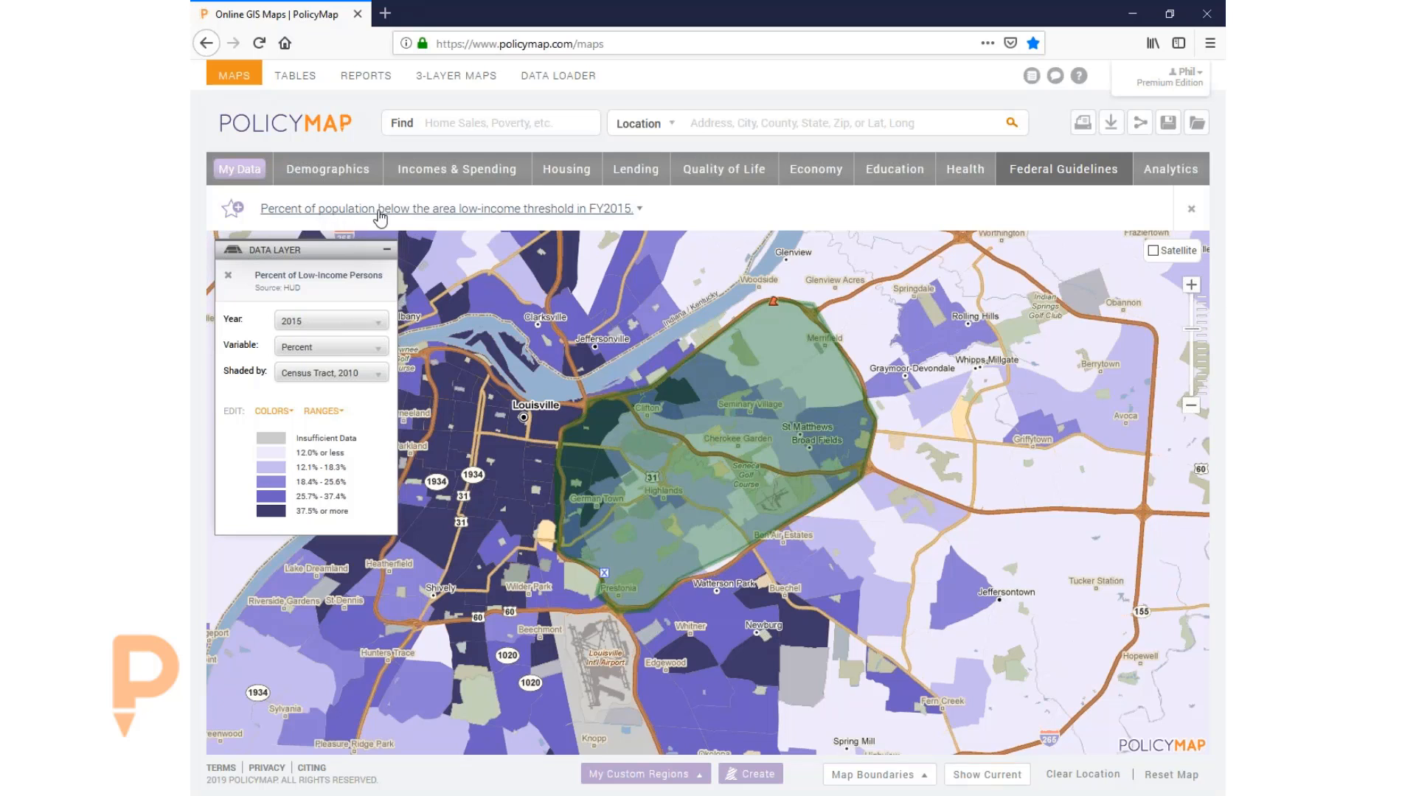
click(575, 212)
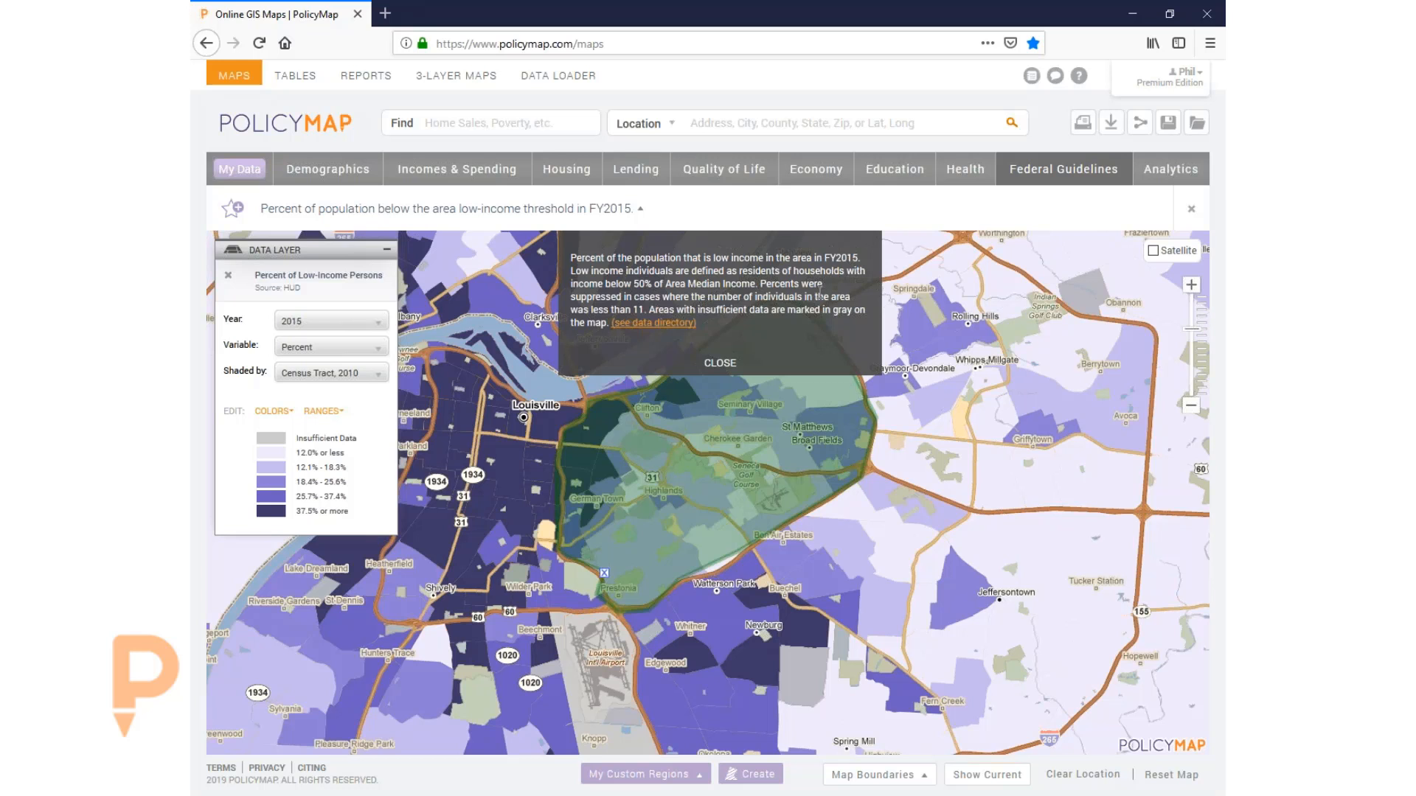
click(720, 365)
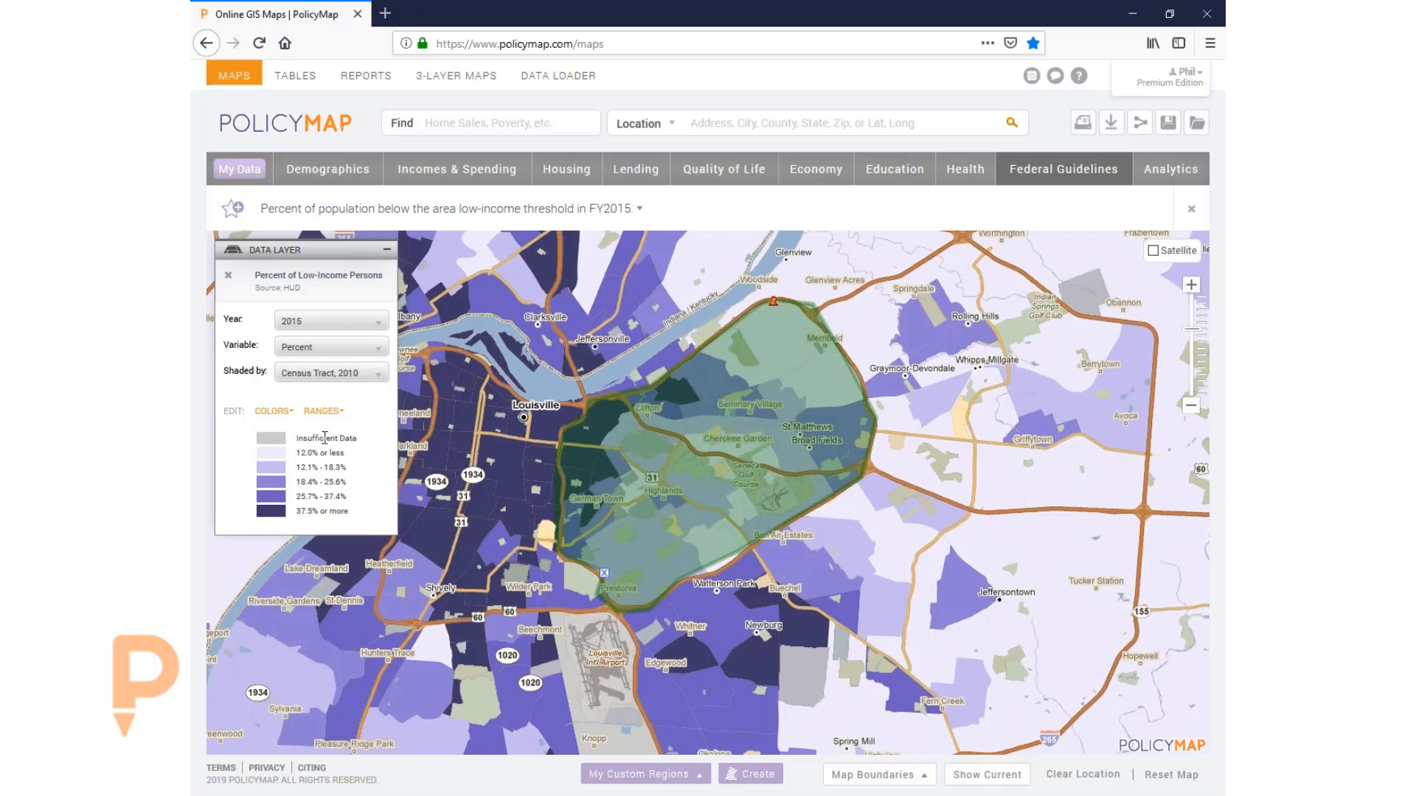
- Change the low-income layer's Variable from Percent to Number to show person counts
click(300, 351)
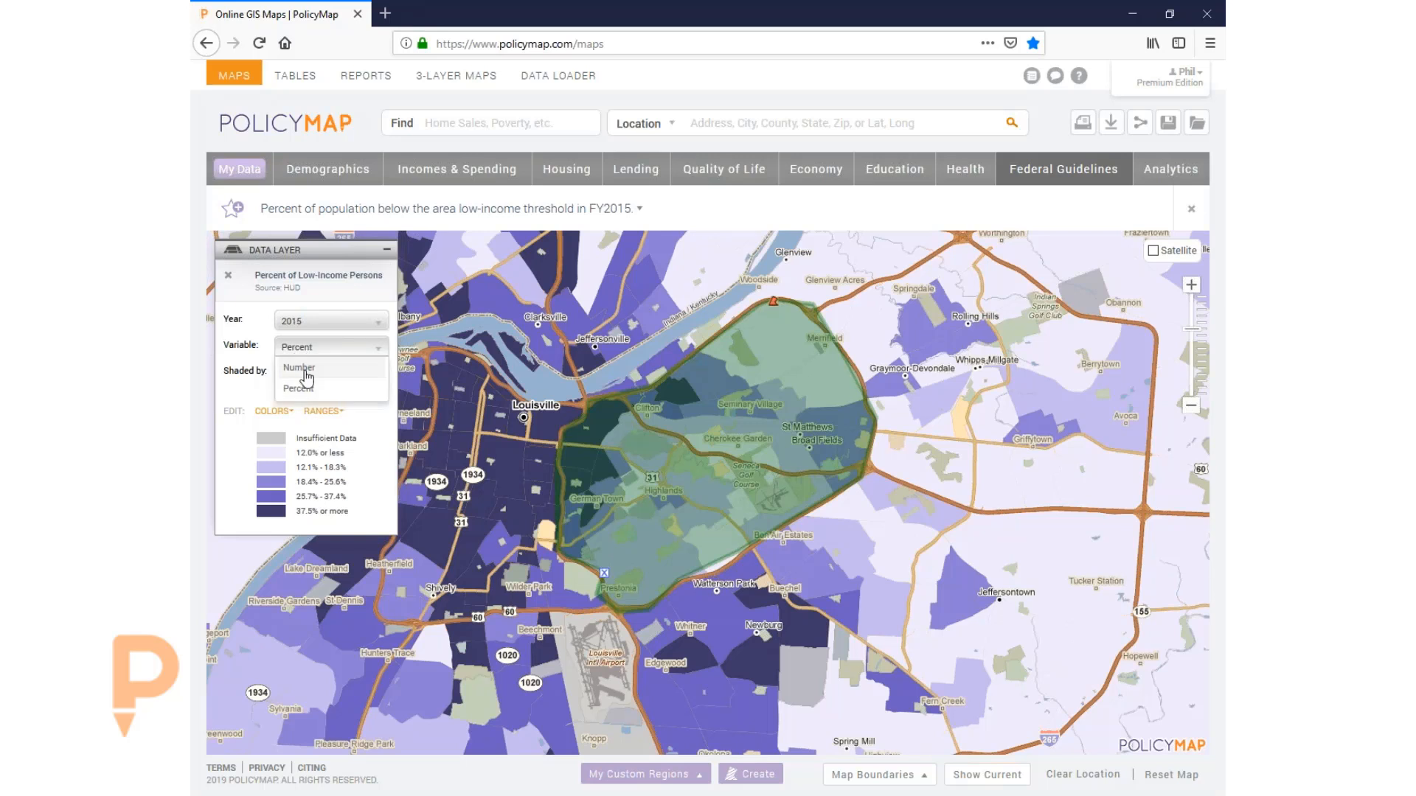
click(305, 371)
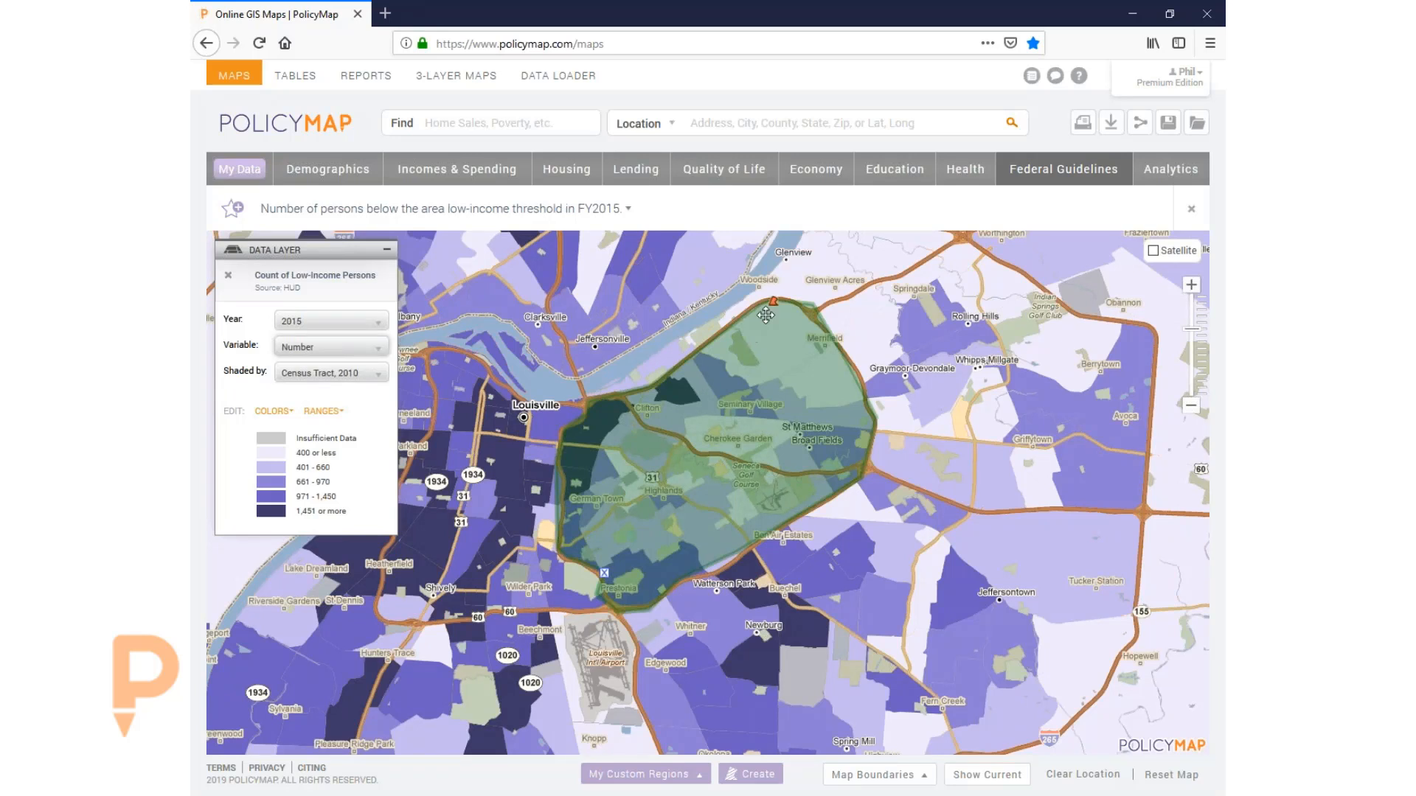
- Make the Broad fields region's fill more transparent, recentre the map, and reopen the region's options
click(774, 302)
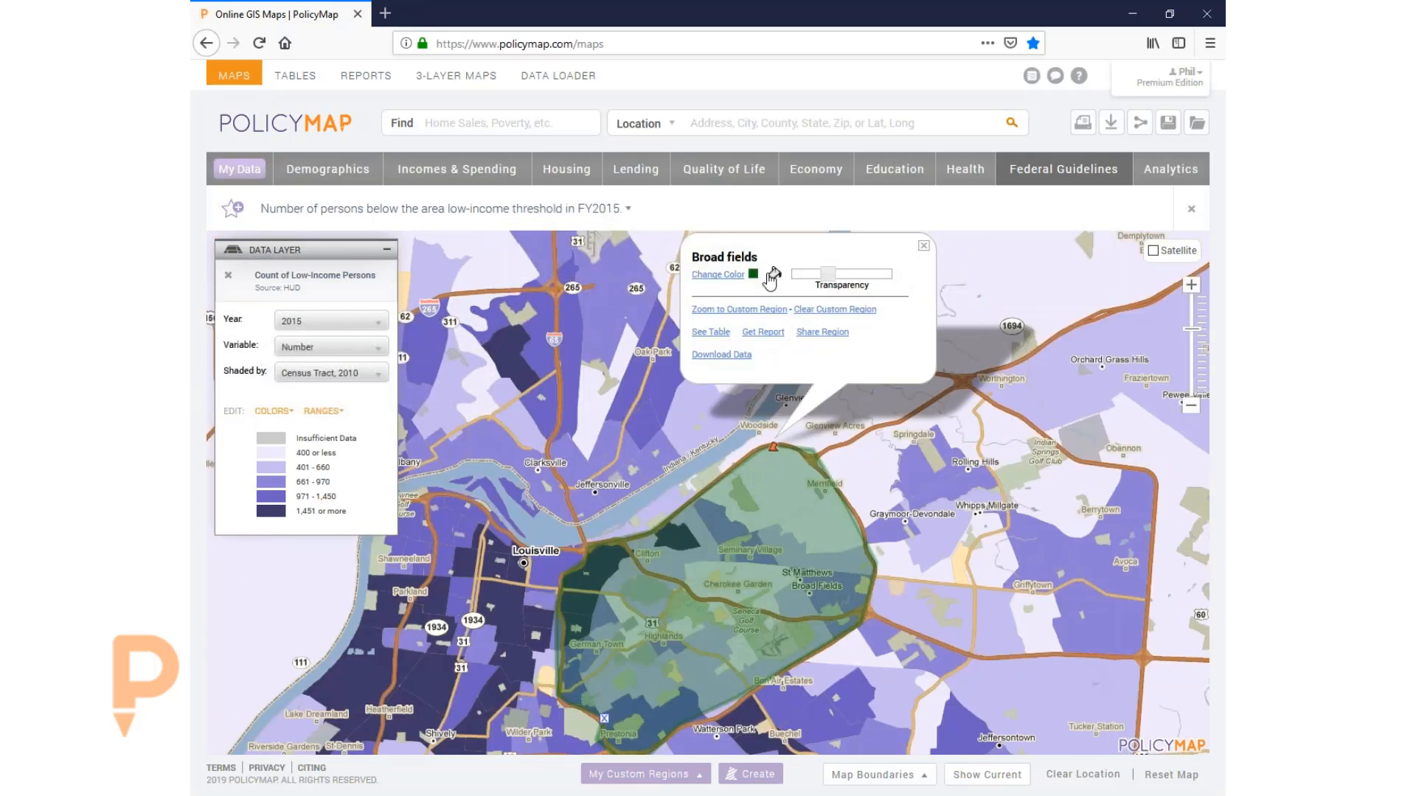
click(774, 274)
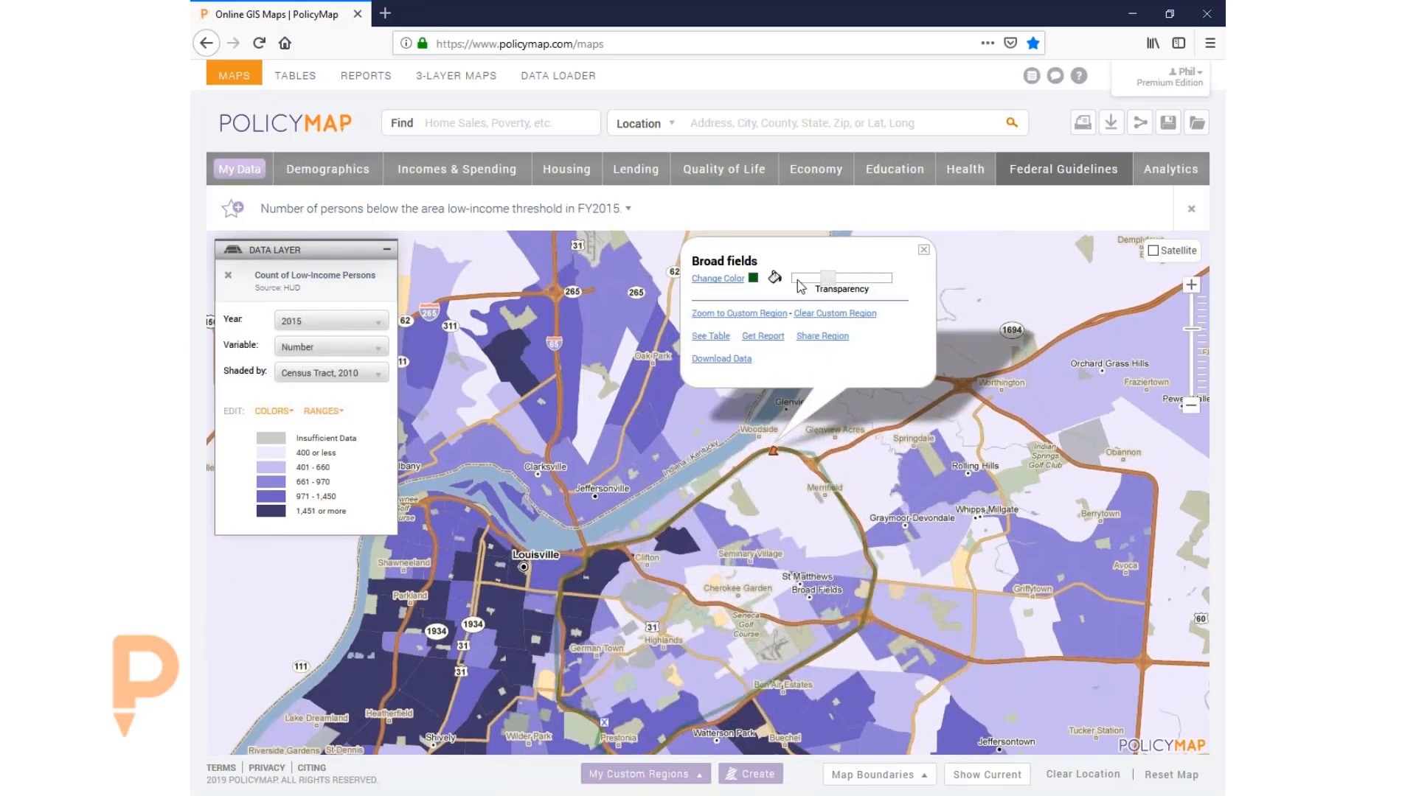
drag(835, 282, 812, 282)
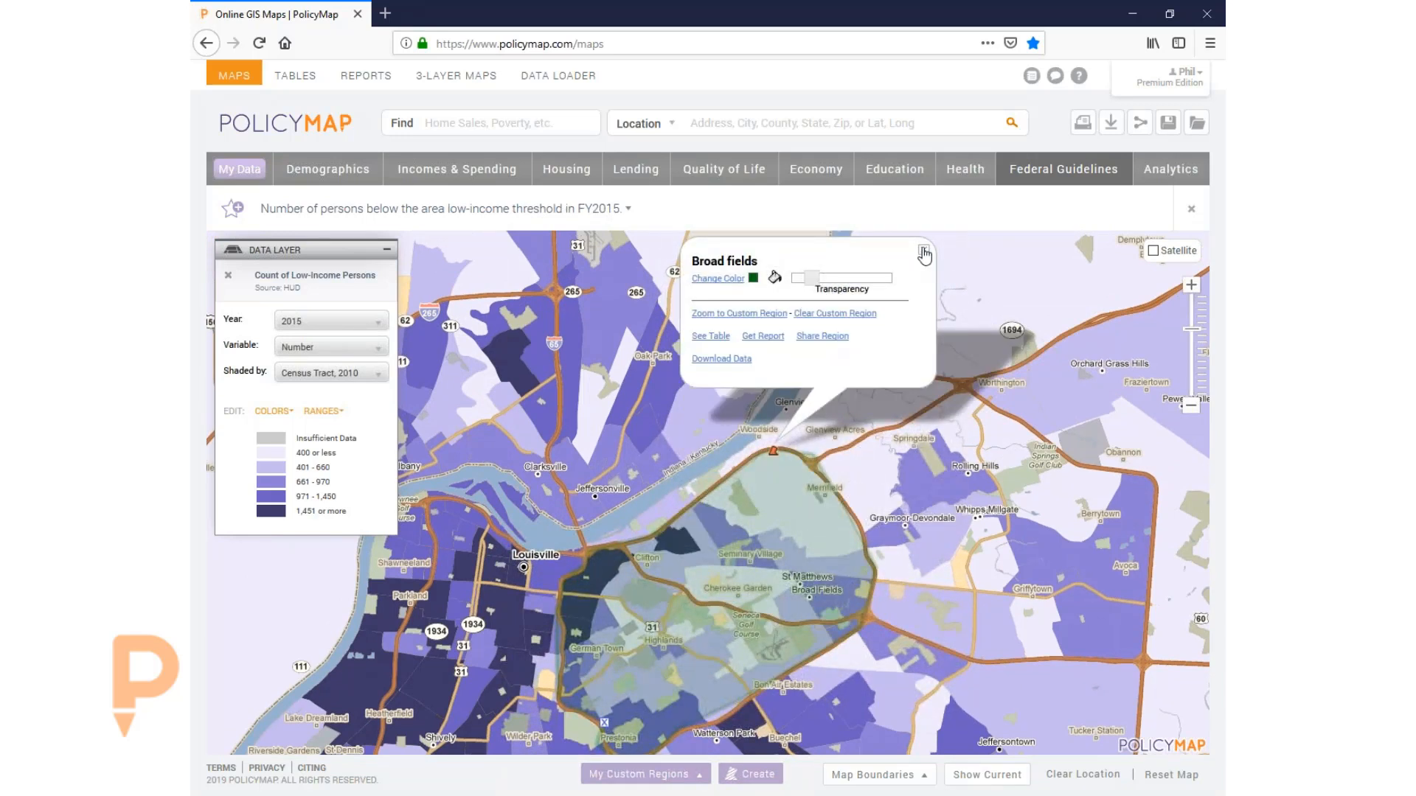
click(923, 253)
drag(635, 620, 675, 518)
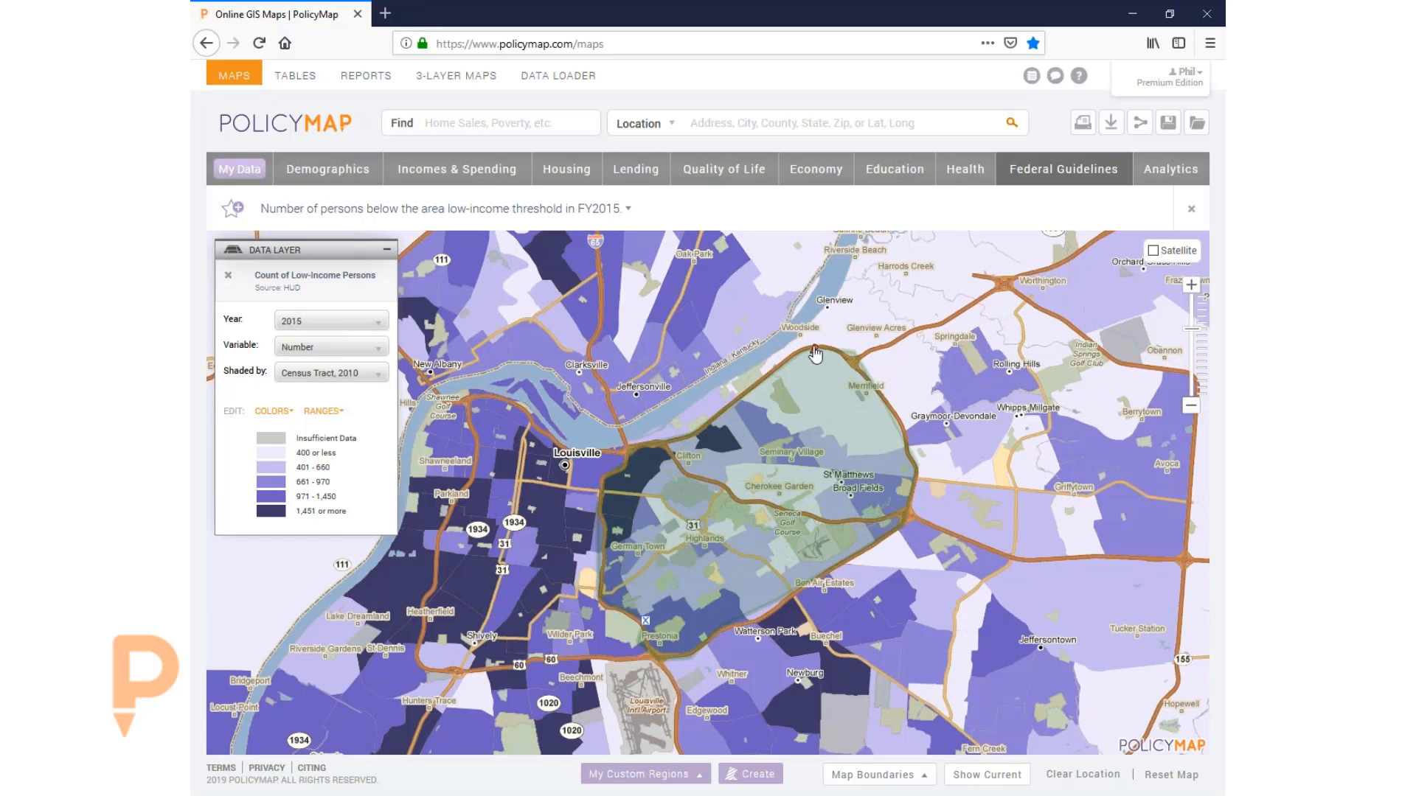
click(815, 356)
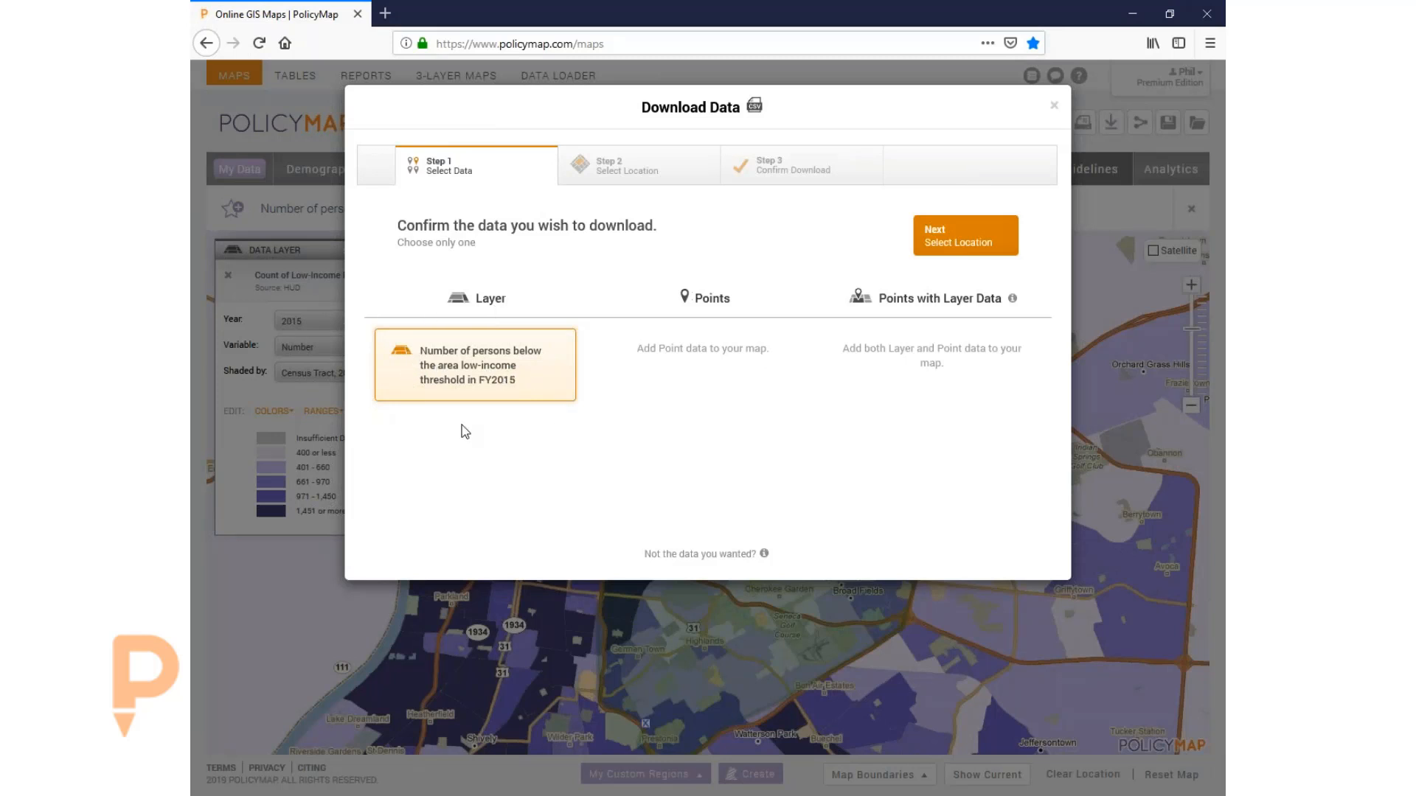
- Download the FY2015 low-income counts for the Broad fields region as CSV and open it in Excel
click(976, 241)
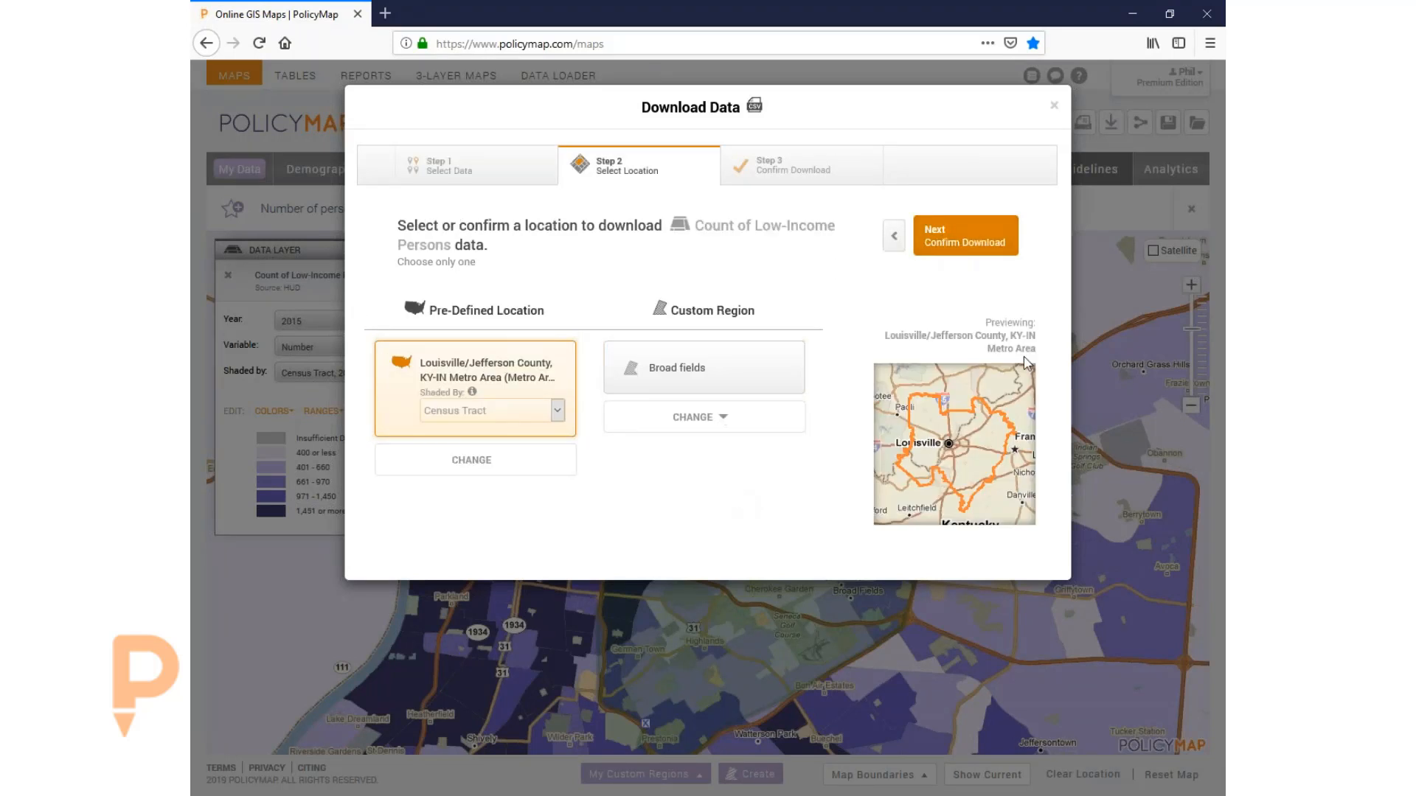
click(725, 369)
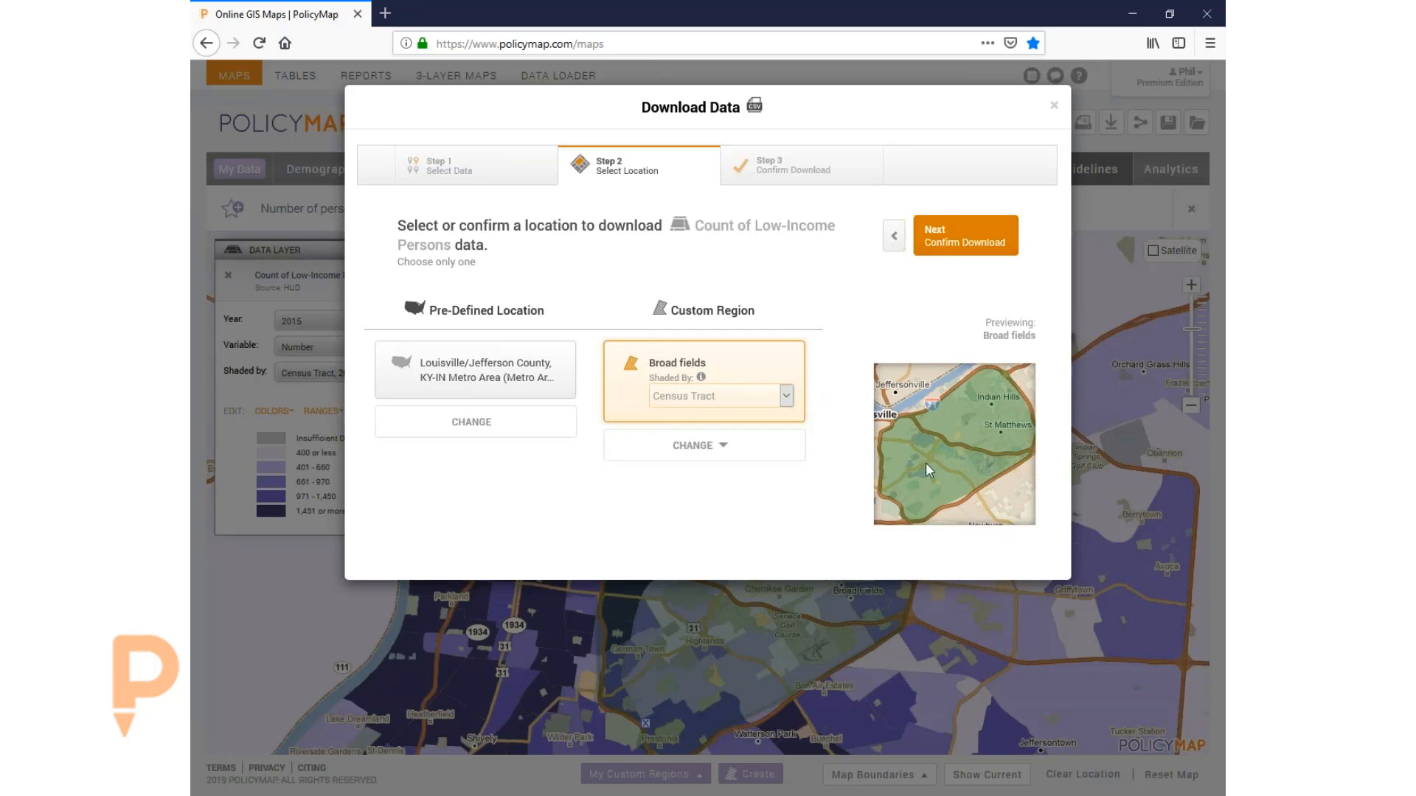
click(966, 236)
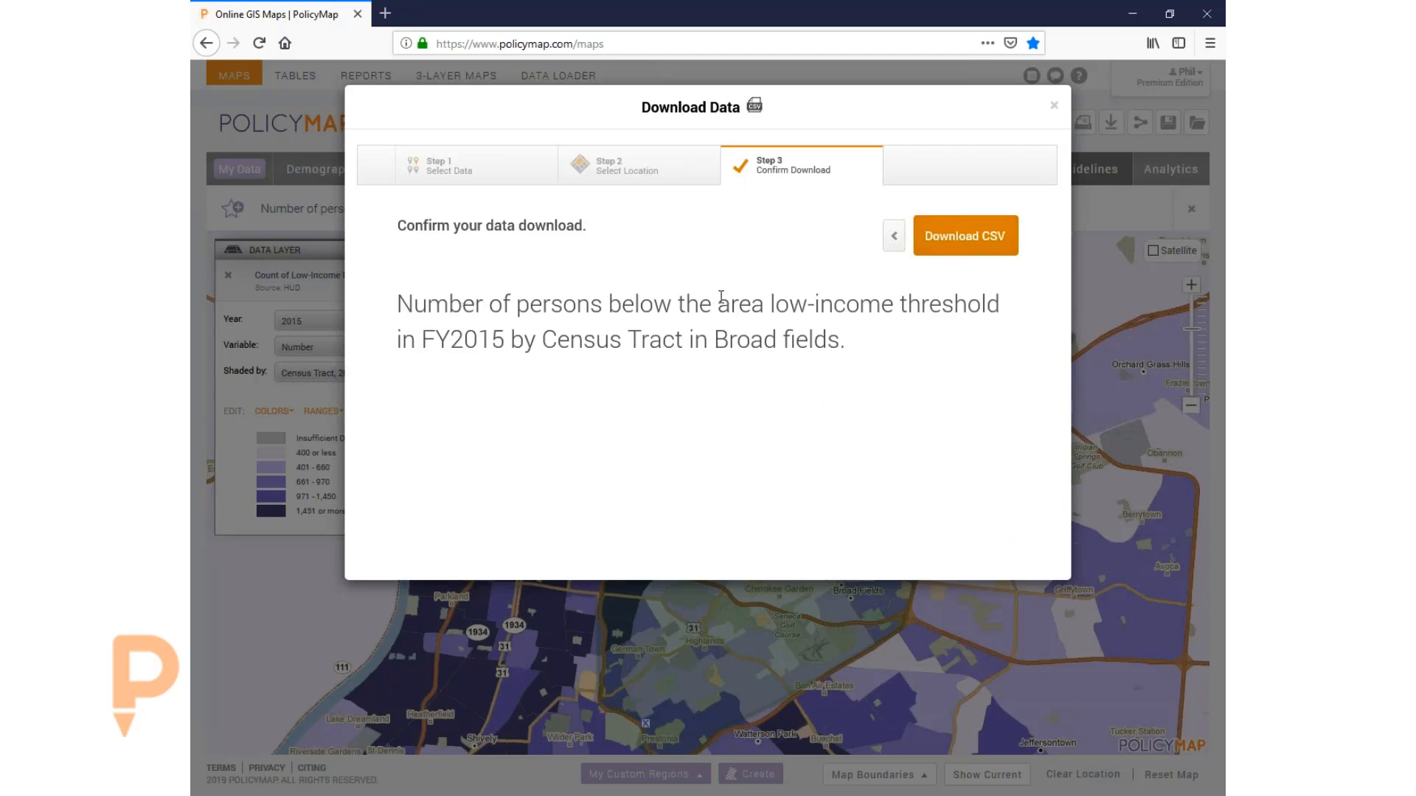
click(968, 242)
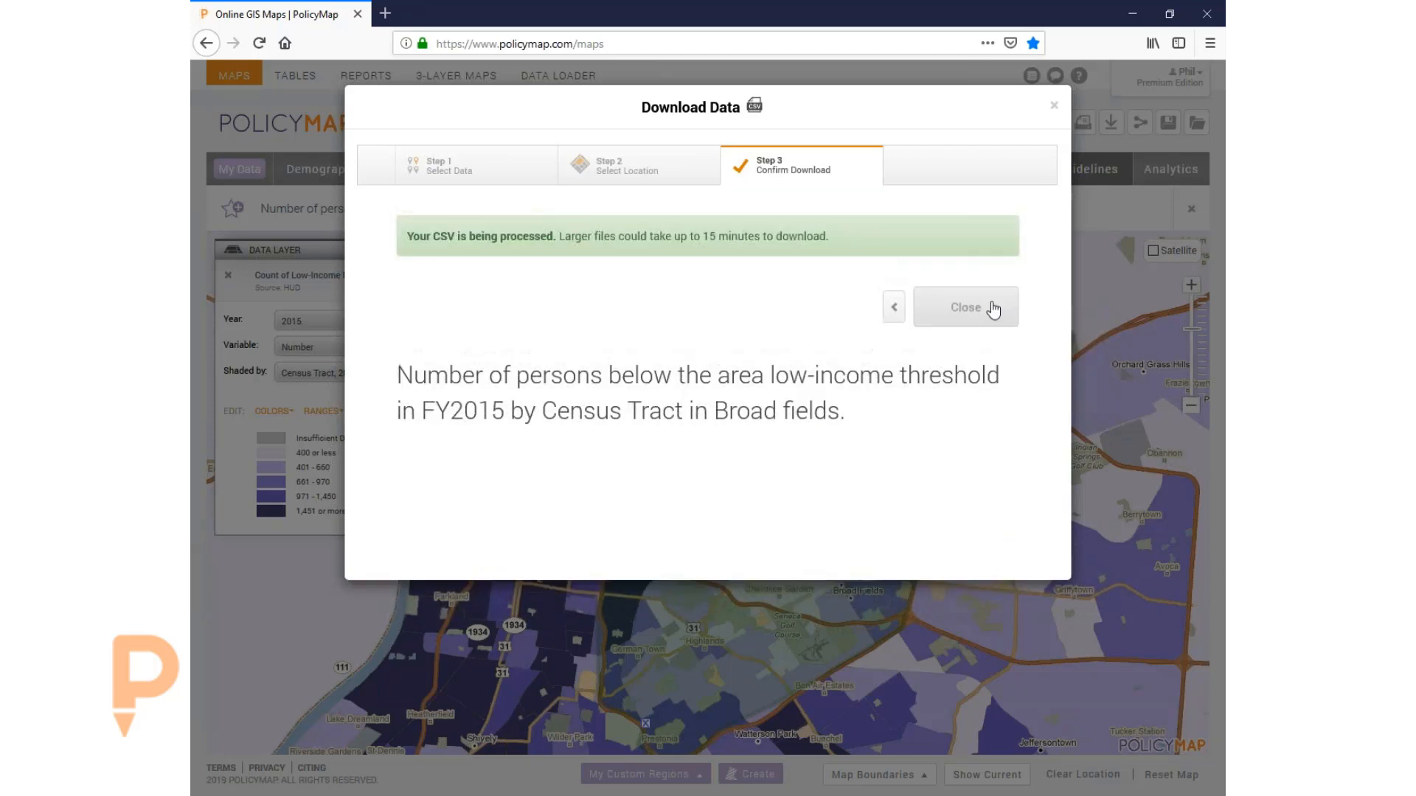
click(981, 315)
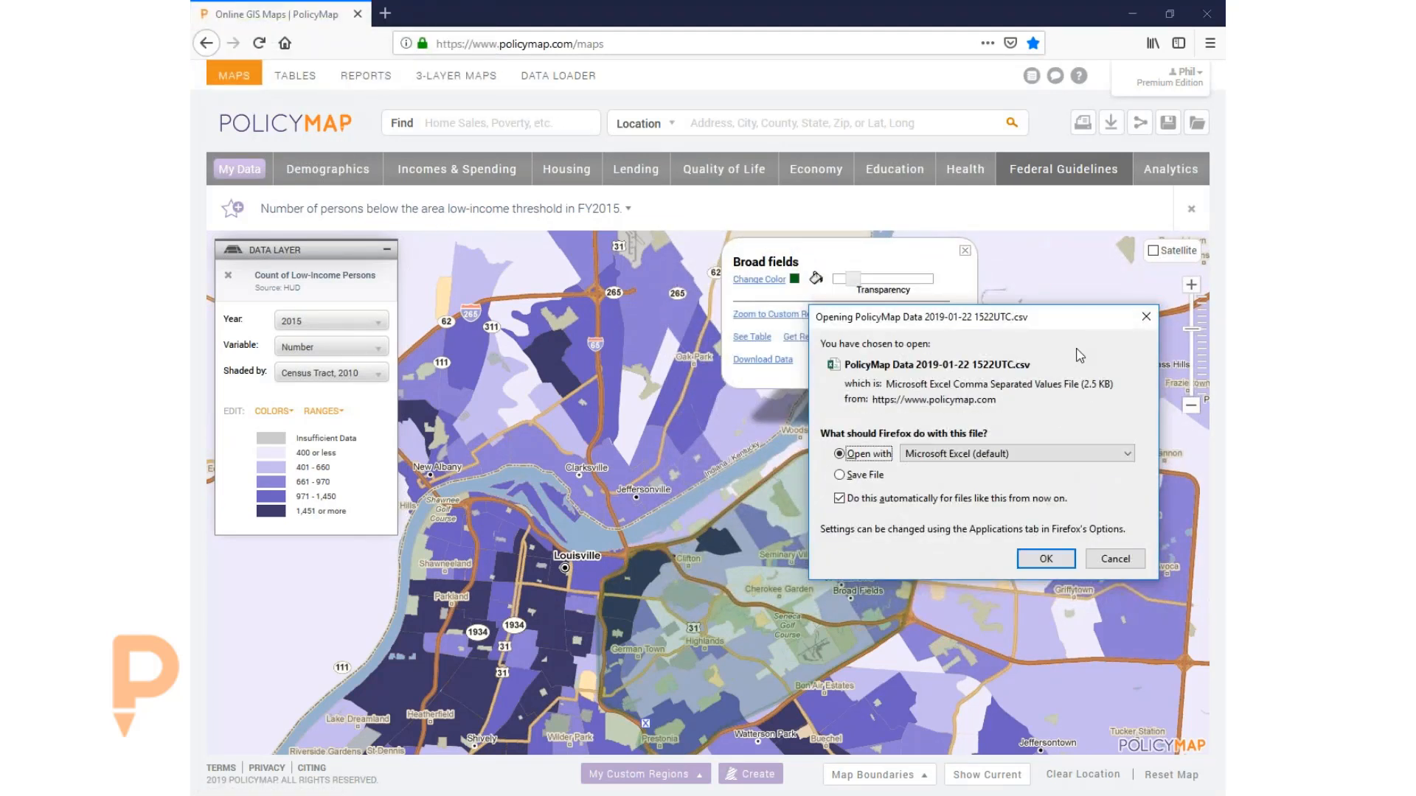
click(1046, 558)
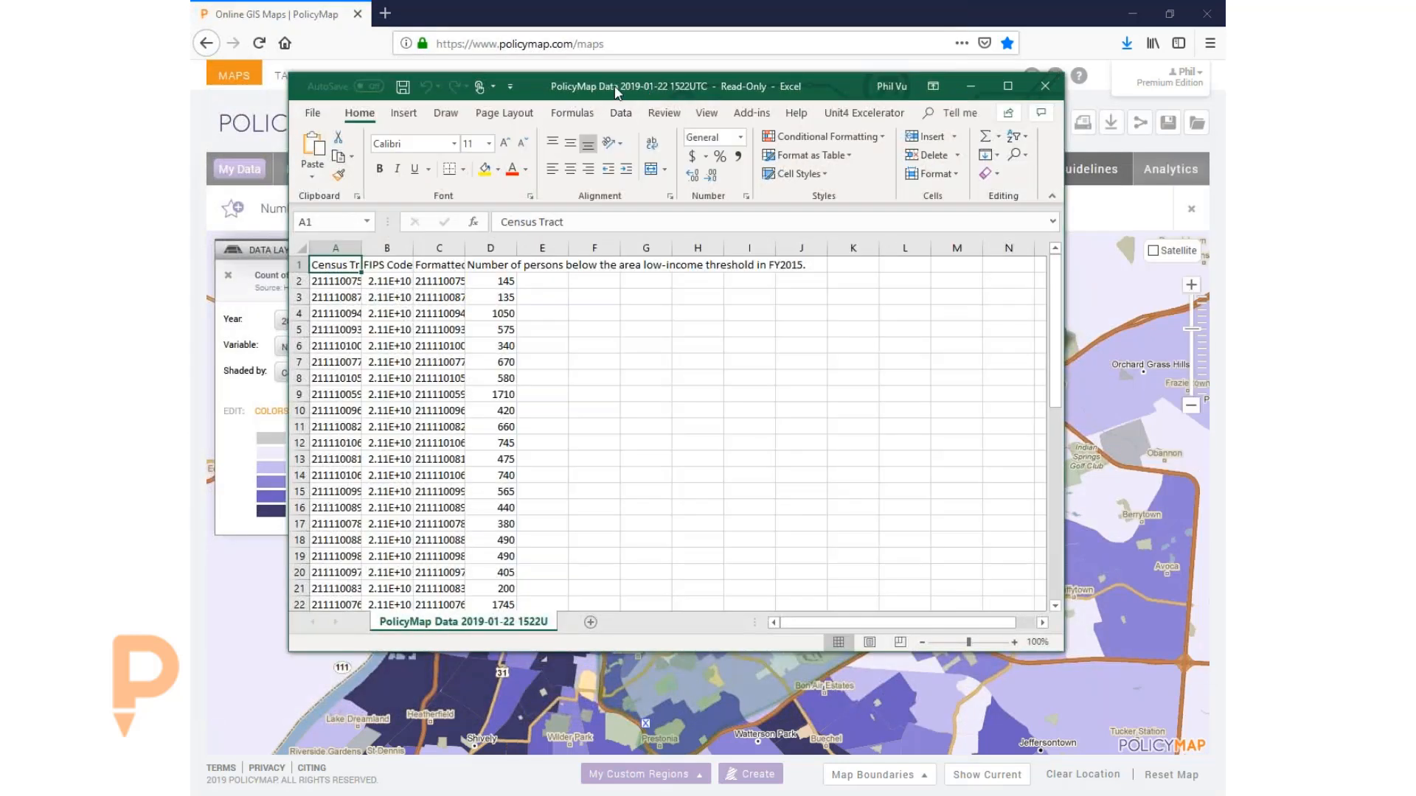
- Maximize the workbook, widen the columns and delete the FIPS Code and Formatted FIPS columns
double_click(617, 90)
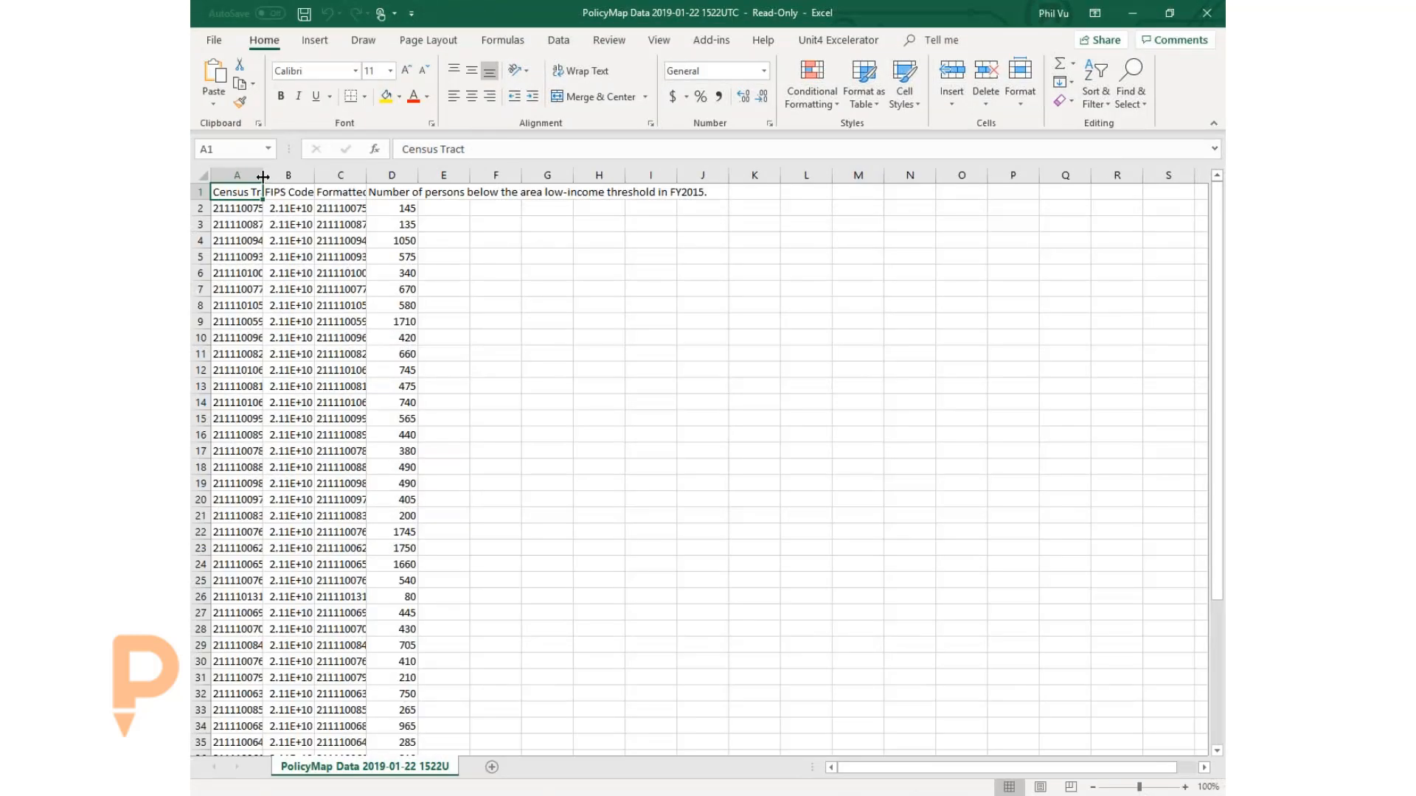
drag(264, 175, 481, 175)
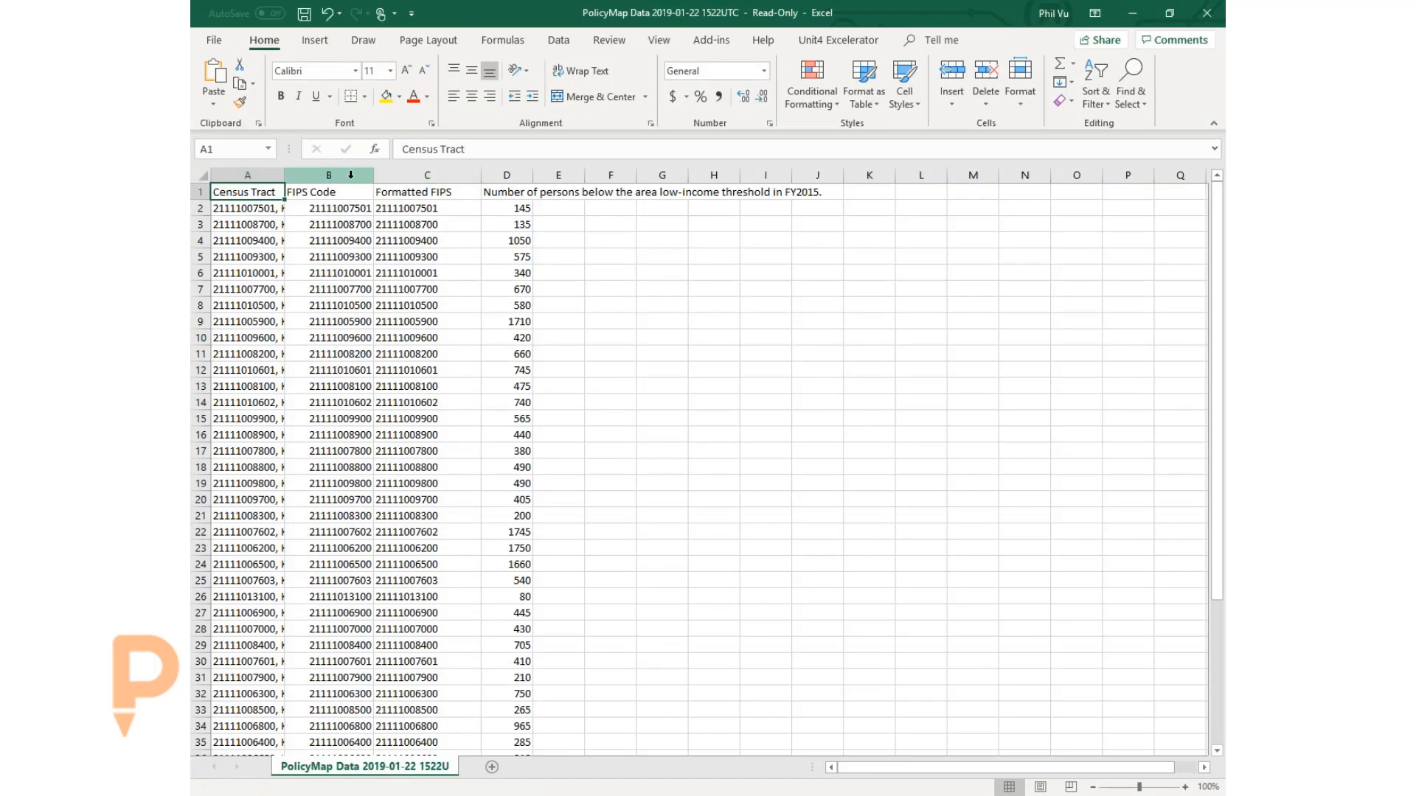
drag(351, 175, 399, 175)
right_click(399, 176)
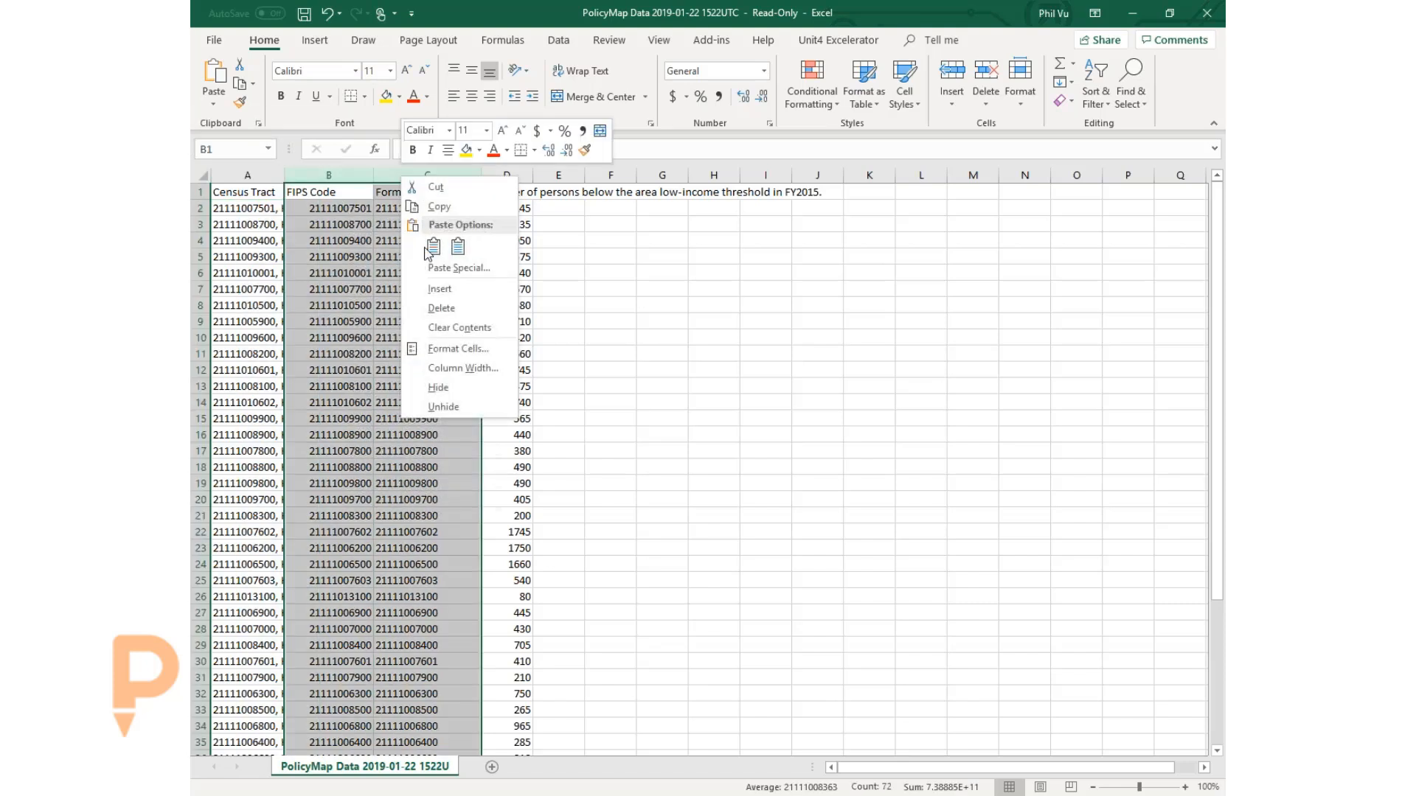
click(442, 308)
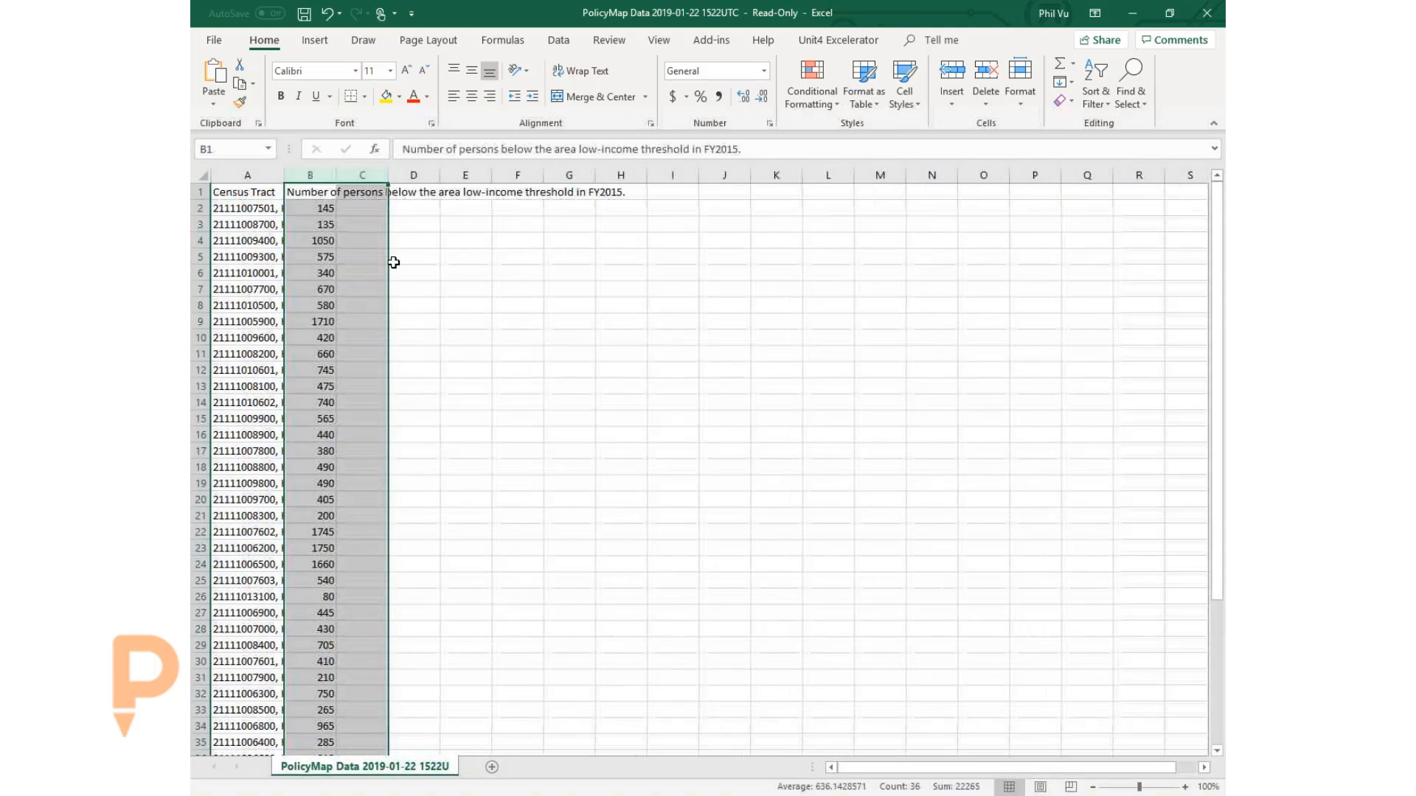
click(351, 222)
drag(284, 175, 342, 174)
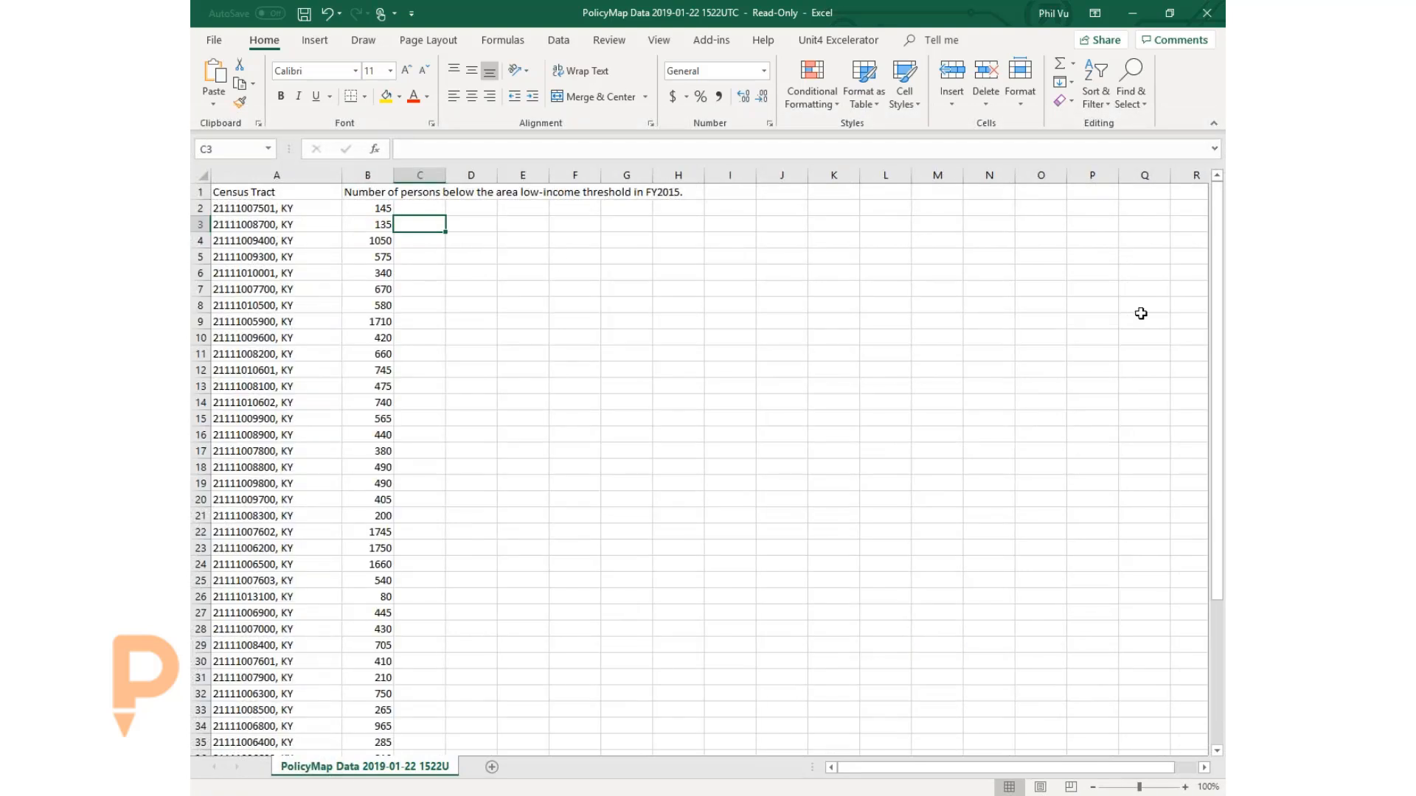
- AutoSum the low-income counts into B37 for a total of 22265, then minimize Excel
scroll(472, 566, down, 3)
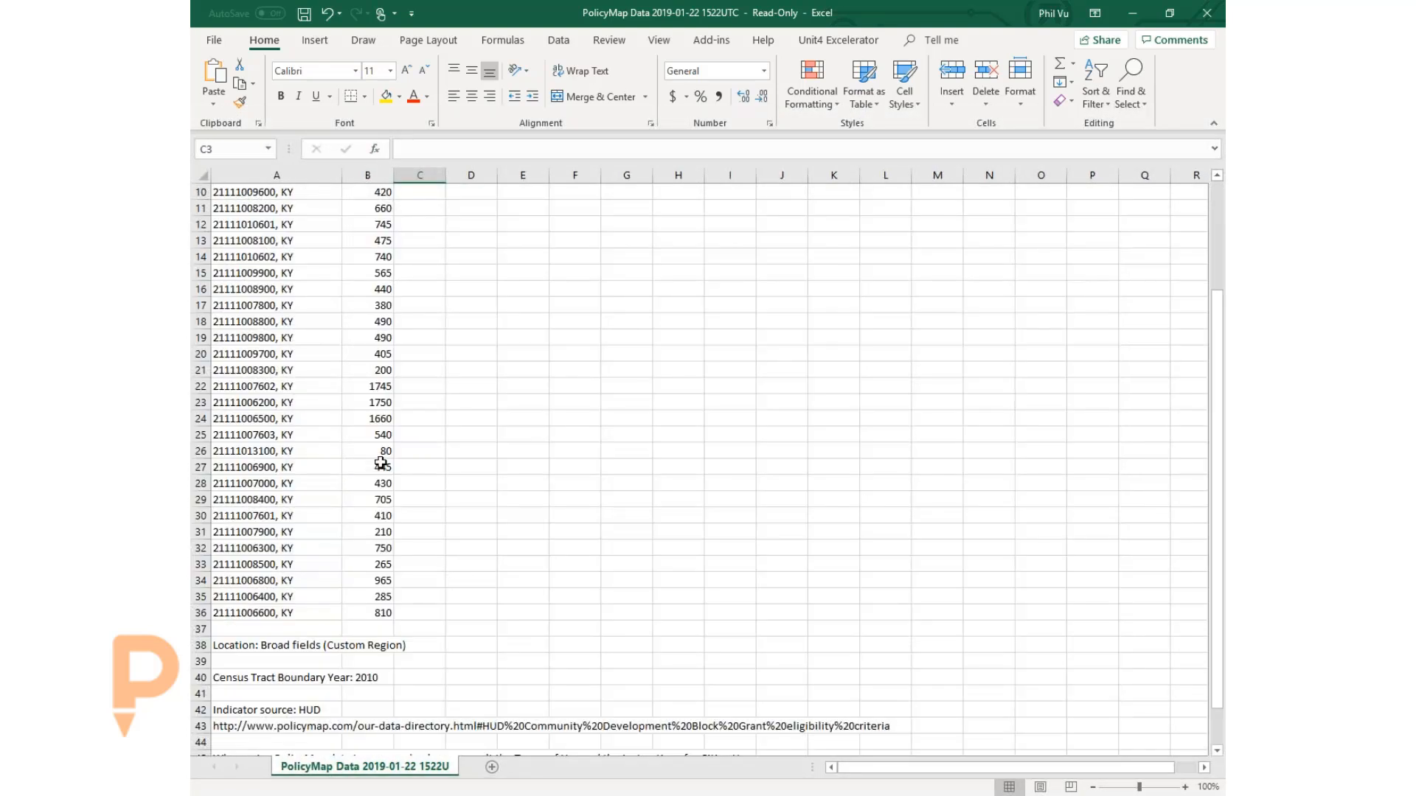
scroll(377, 478, up, 3)
scroll(377, 478, down, 2)
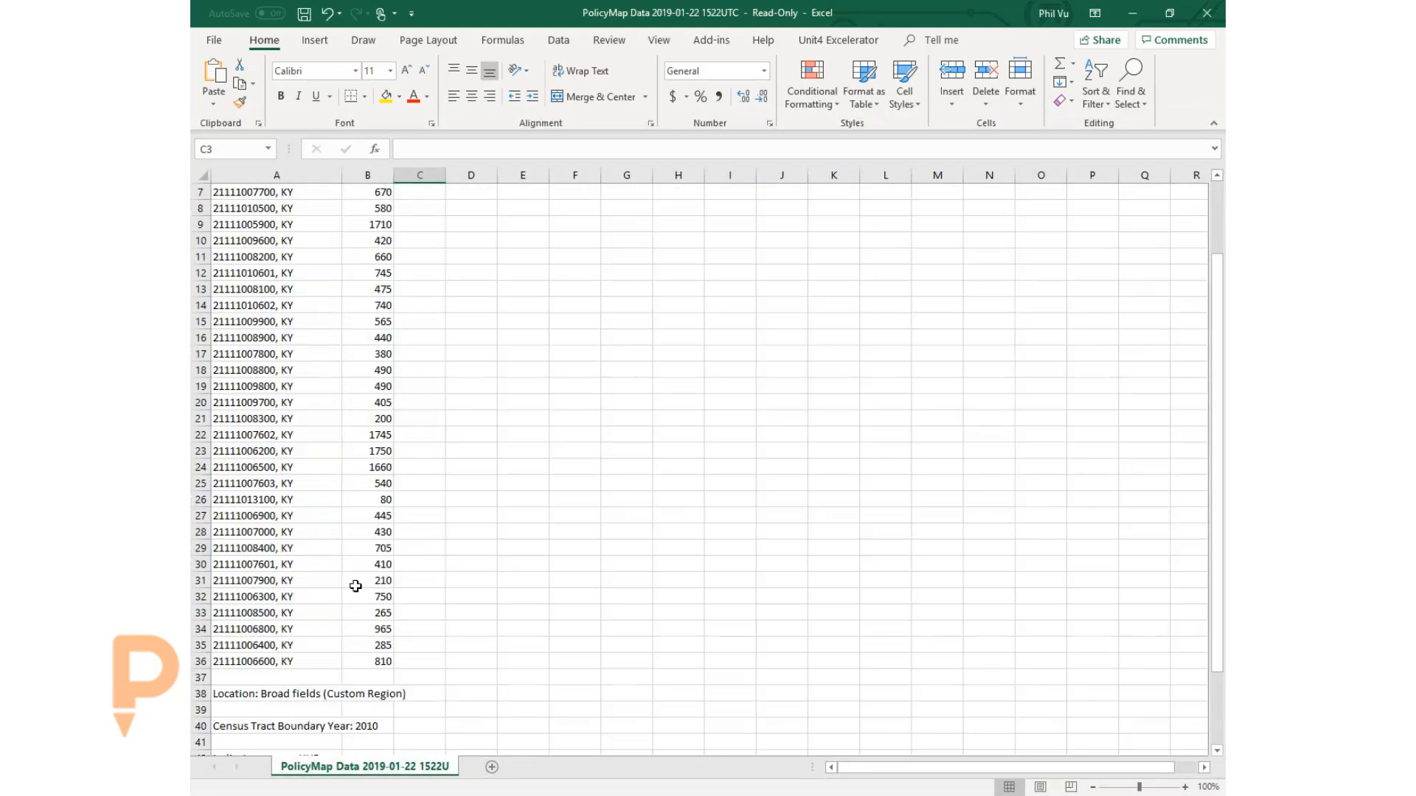
click(359, 676)
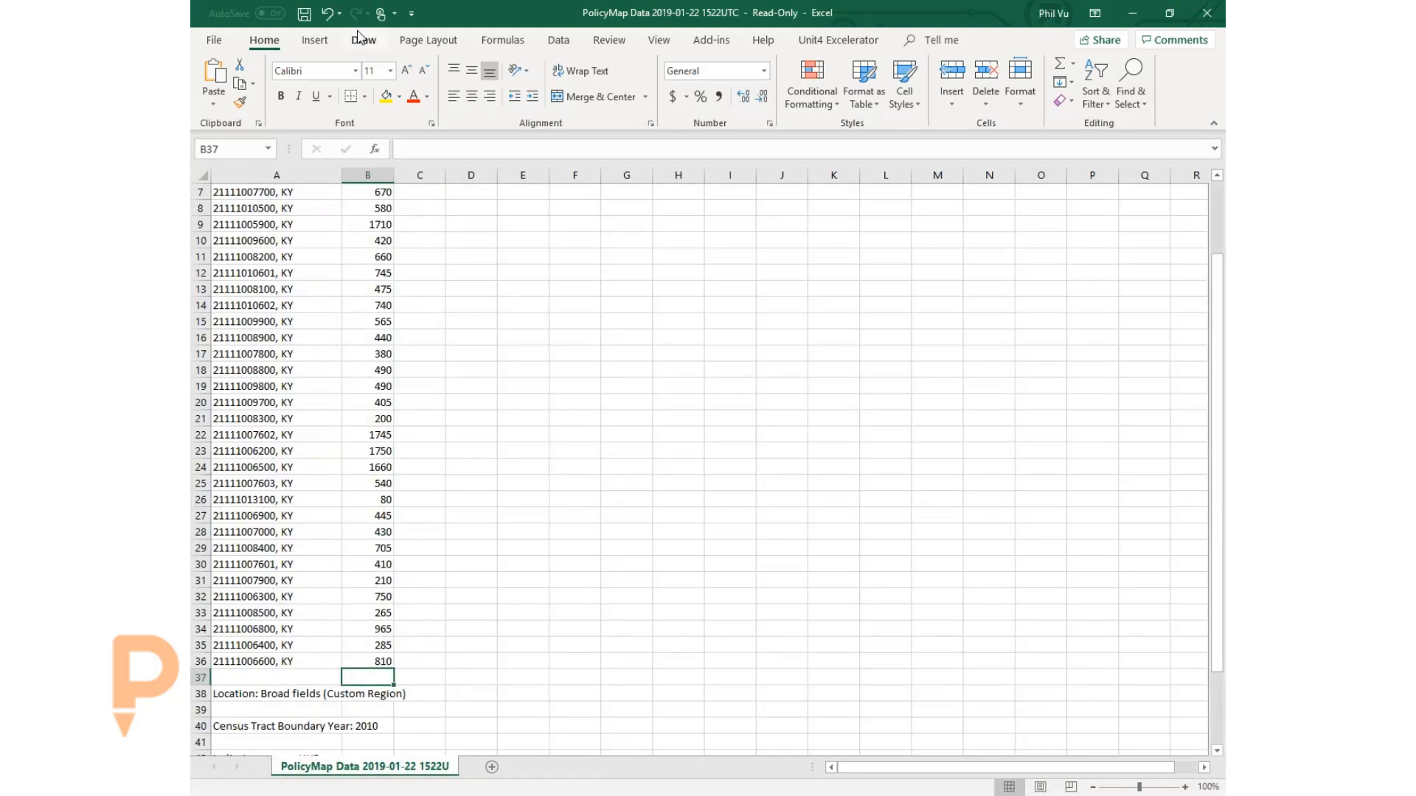
click(503, 40)
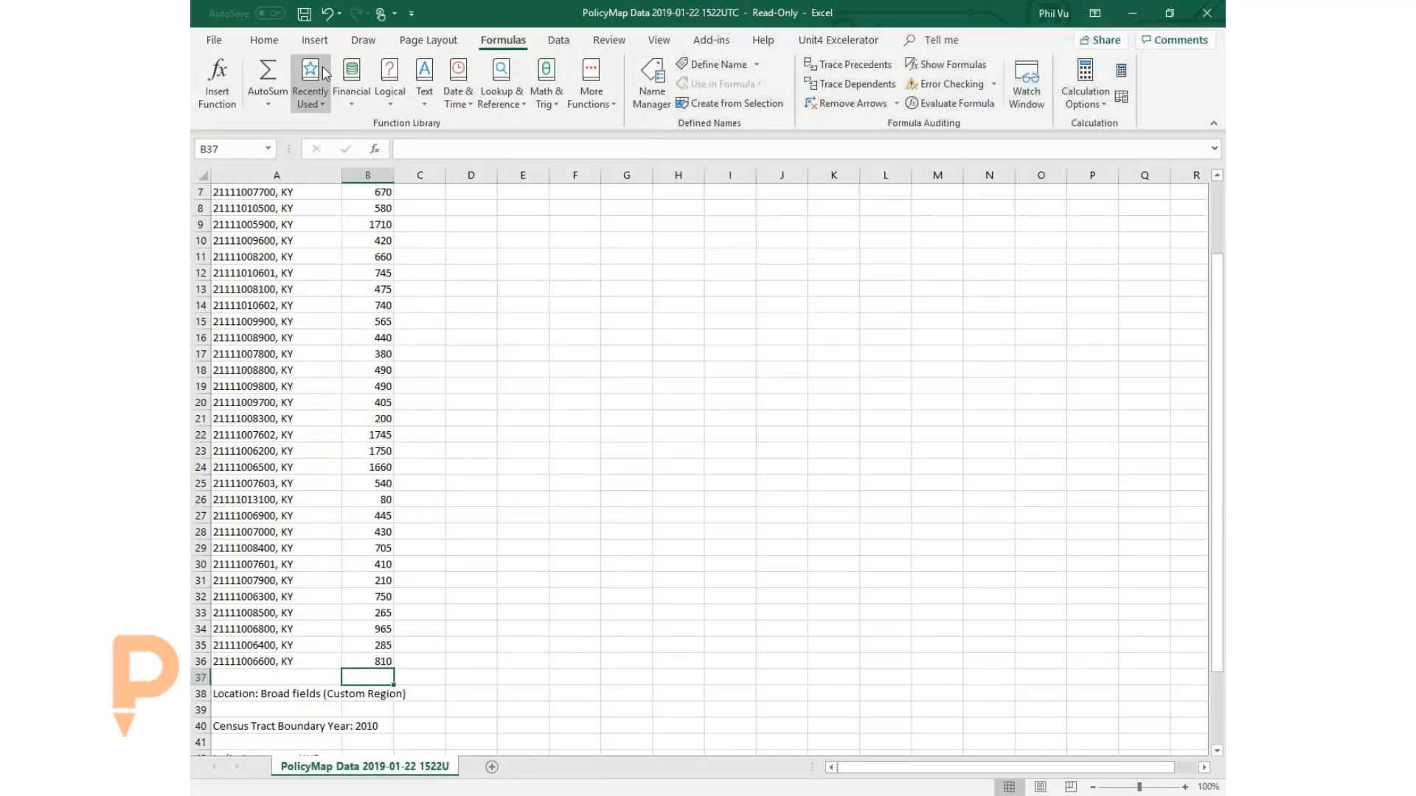
click(285, 79)
key(Return)
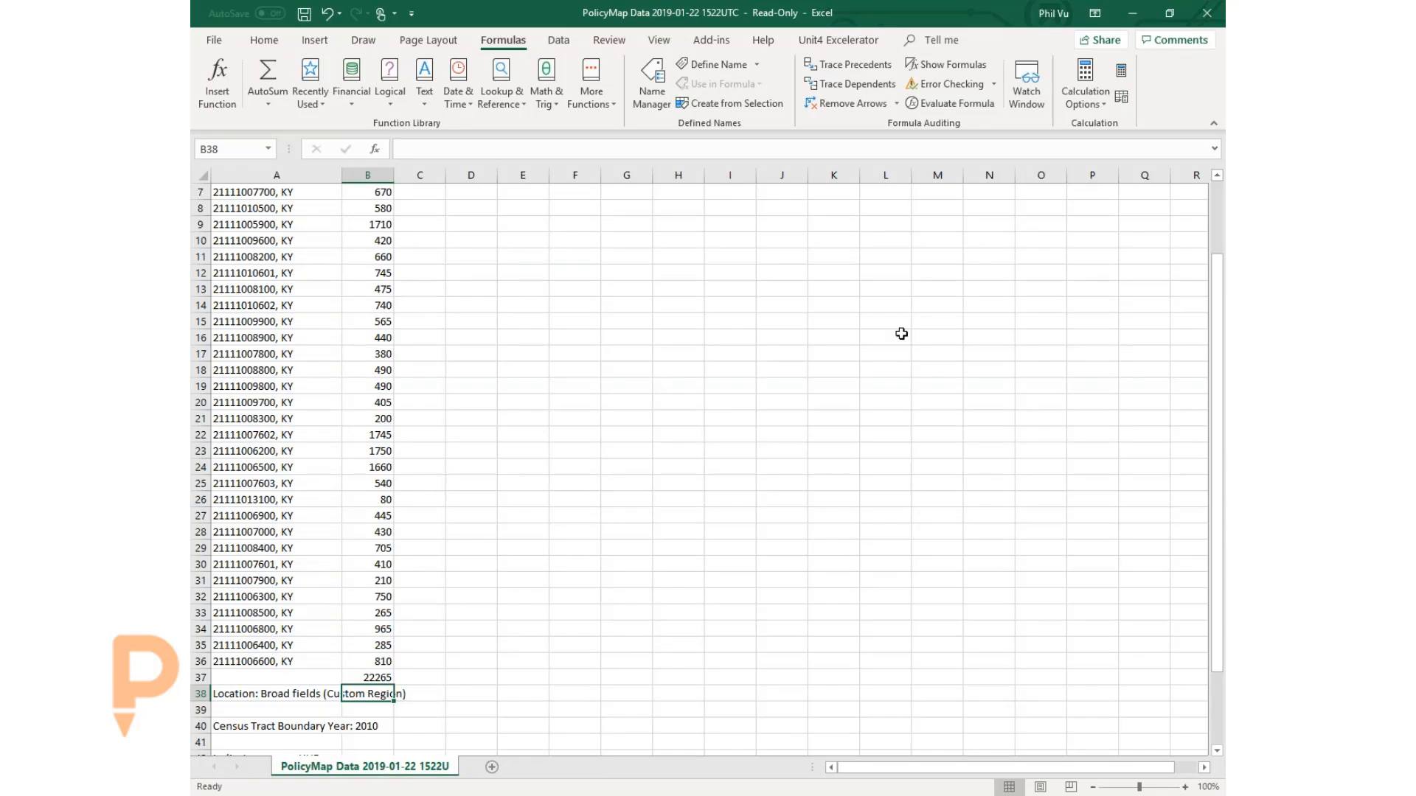
click(1132, 15)
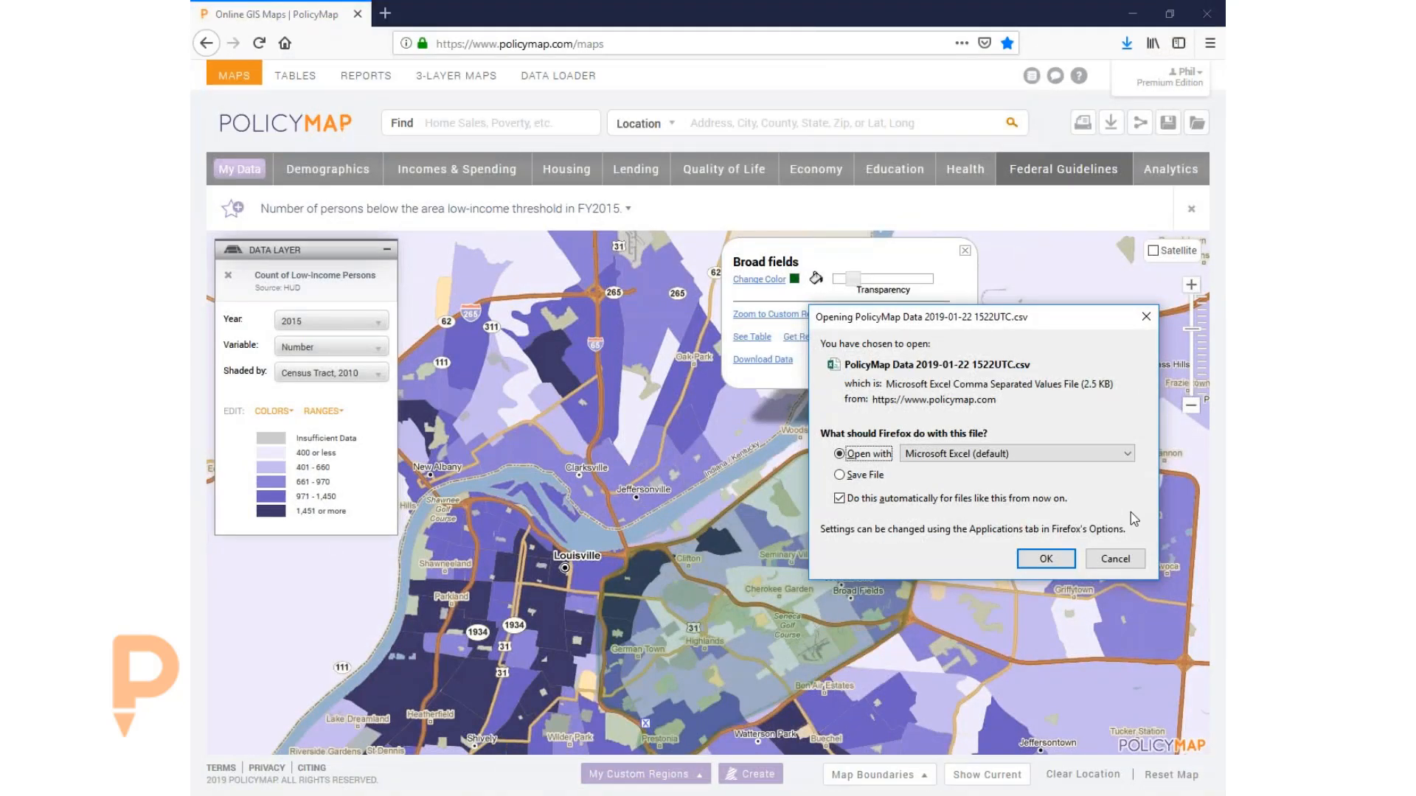
- Cancel the repeat download prompt and close the Broad fields region popup
click(1112, 559)
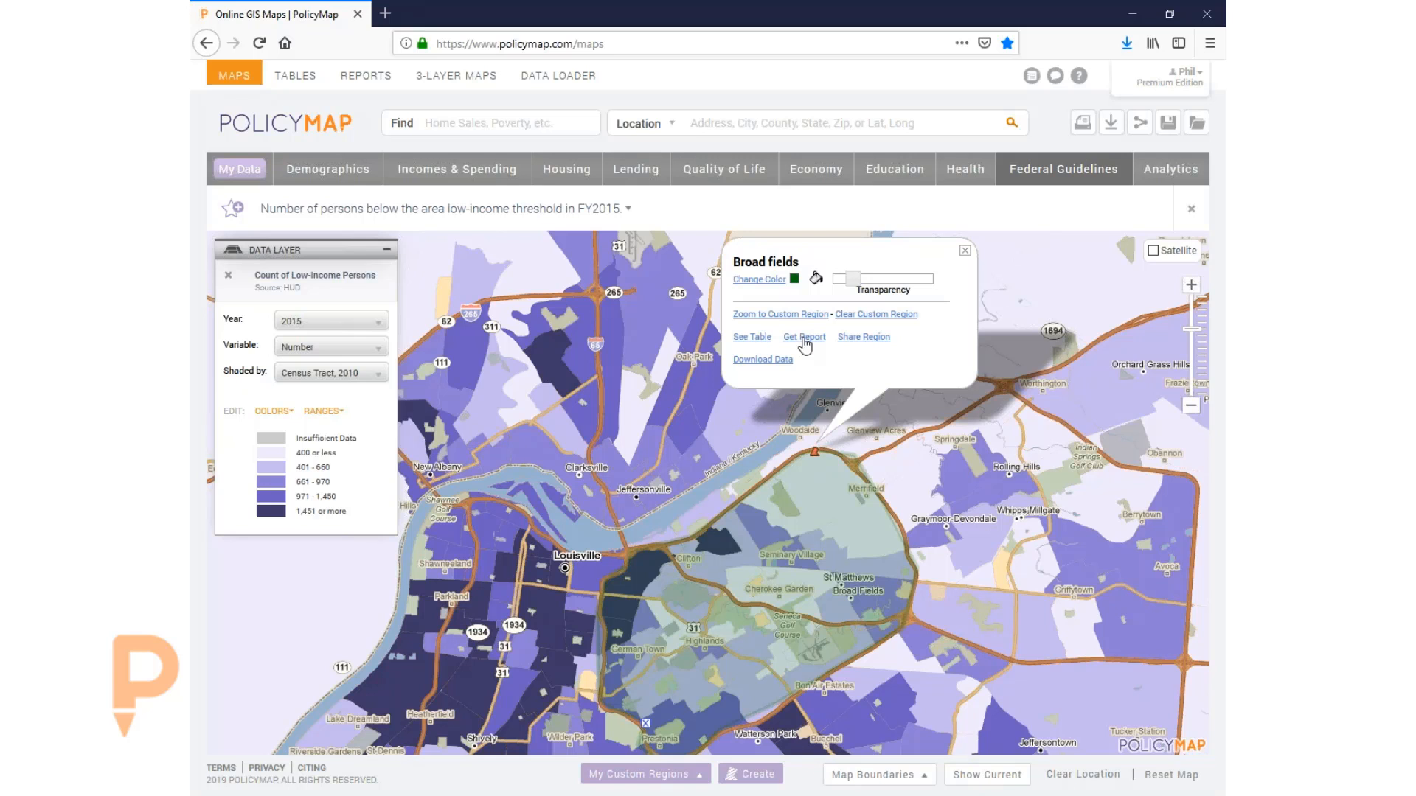
click(965, 252)
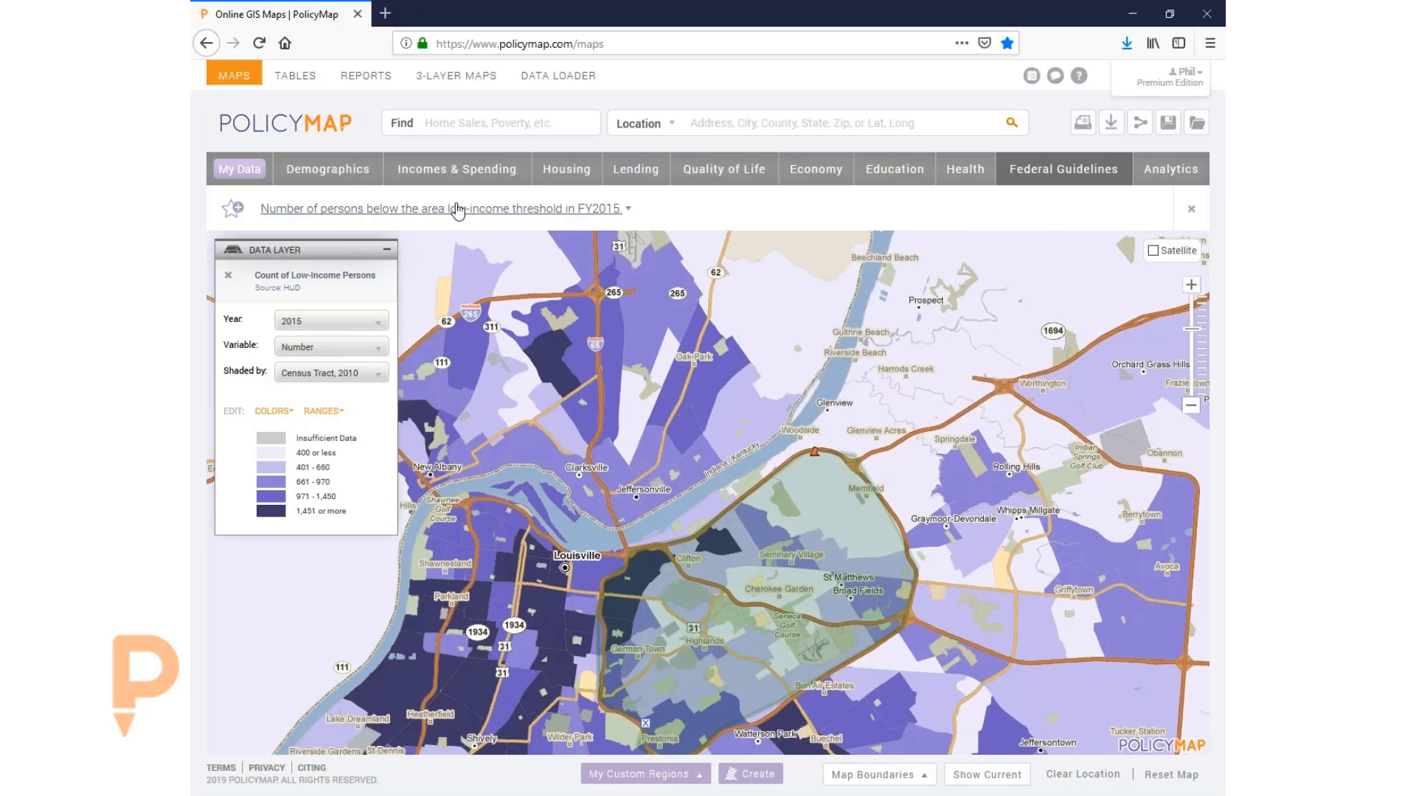
click(424, 170)
- Search 'low mod' and map Median Household Income as a share of area median for 2013-2017
text(low mod)
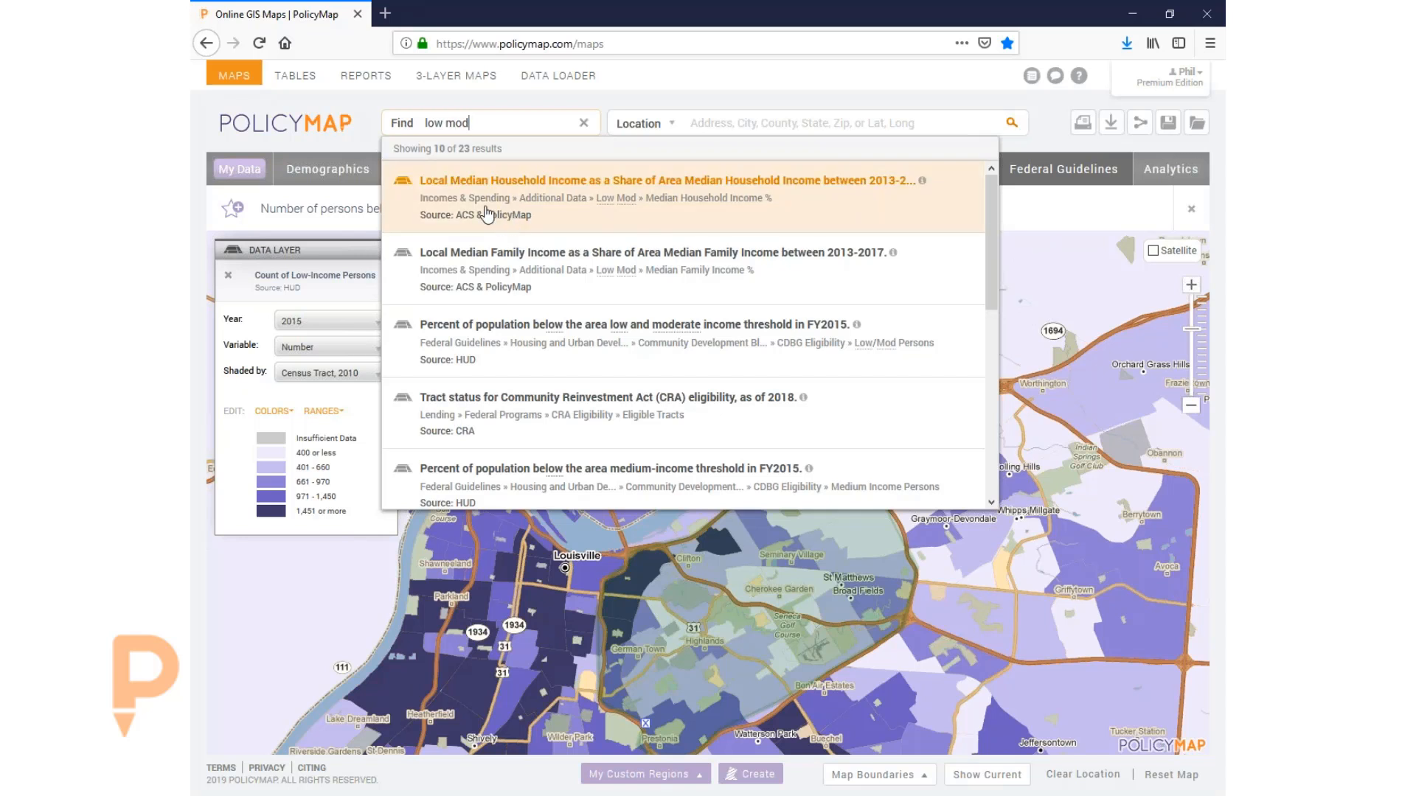
click(700, 195)
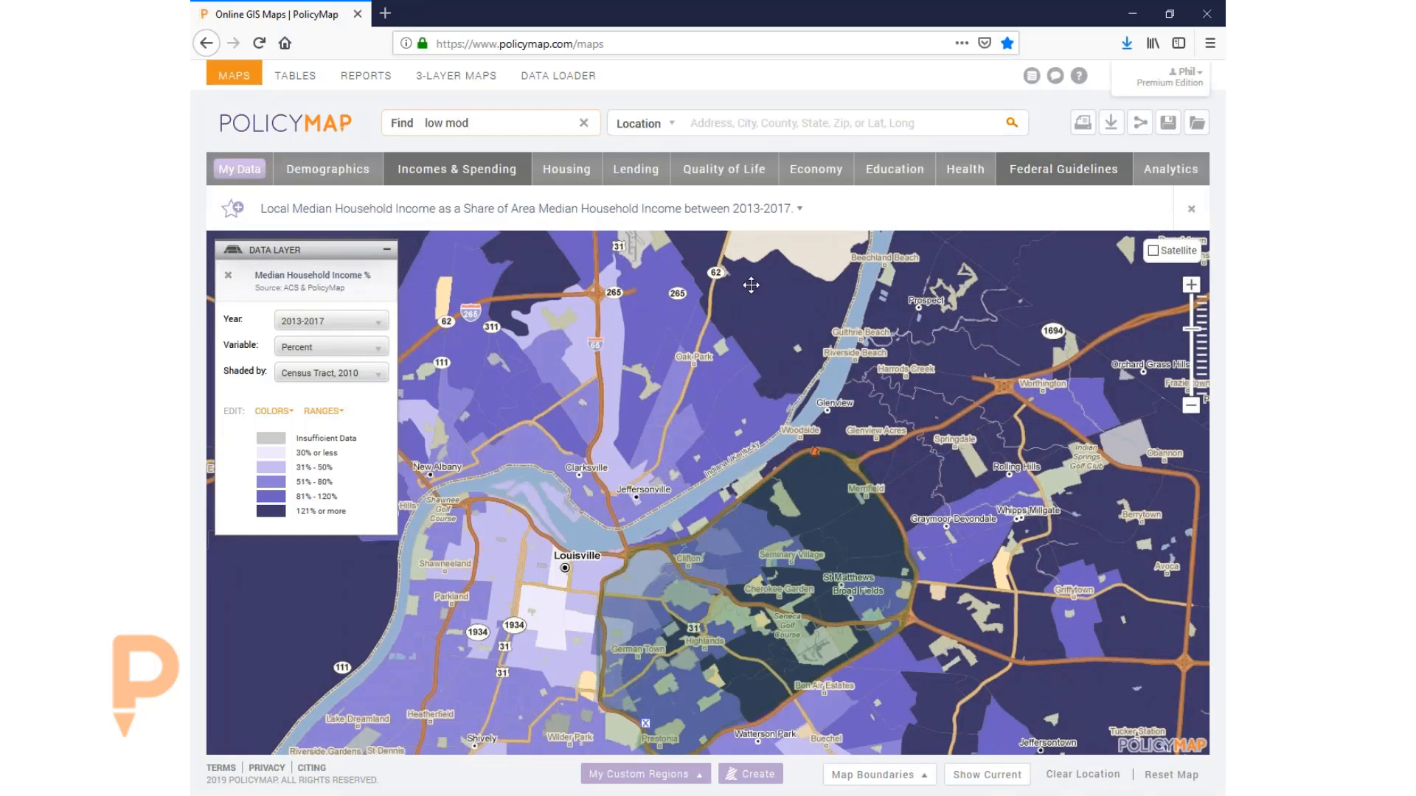
drag(770, 579, 761, 493)
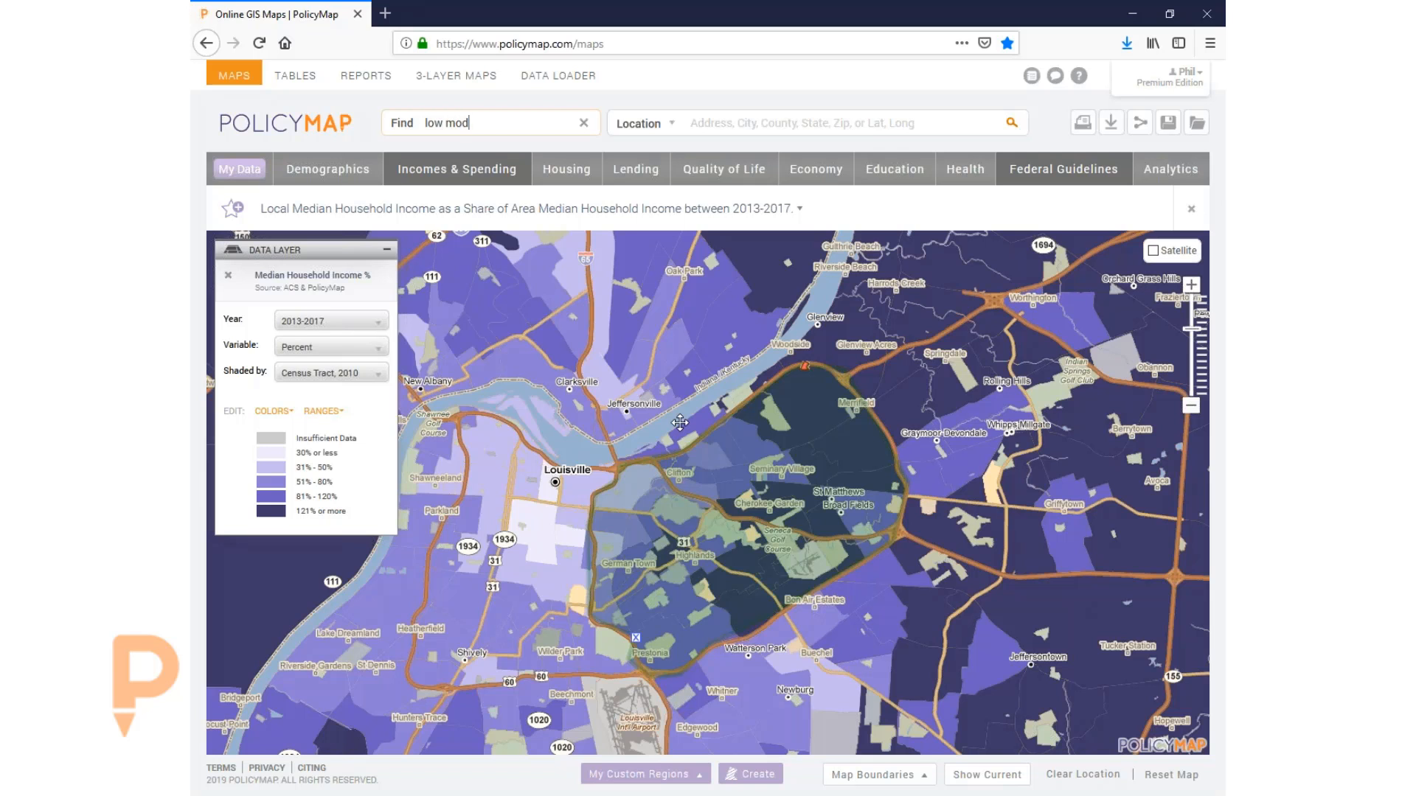
- Set the income legend to 2 ranges with the first break at 51%, then clear the outlined location
click(345, 346)
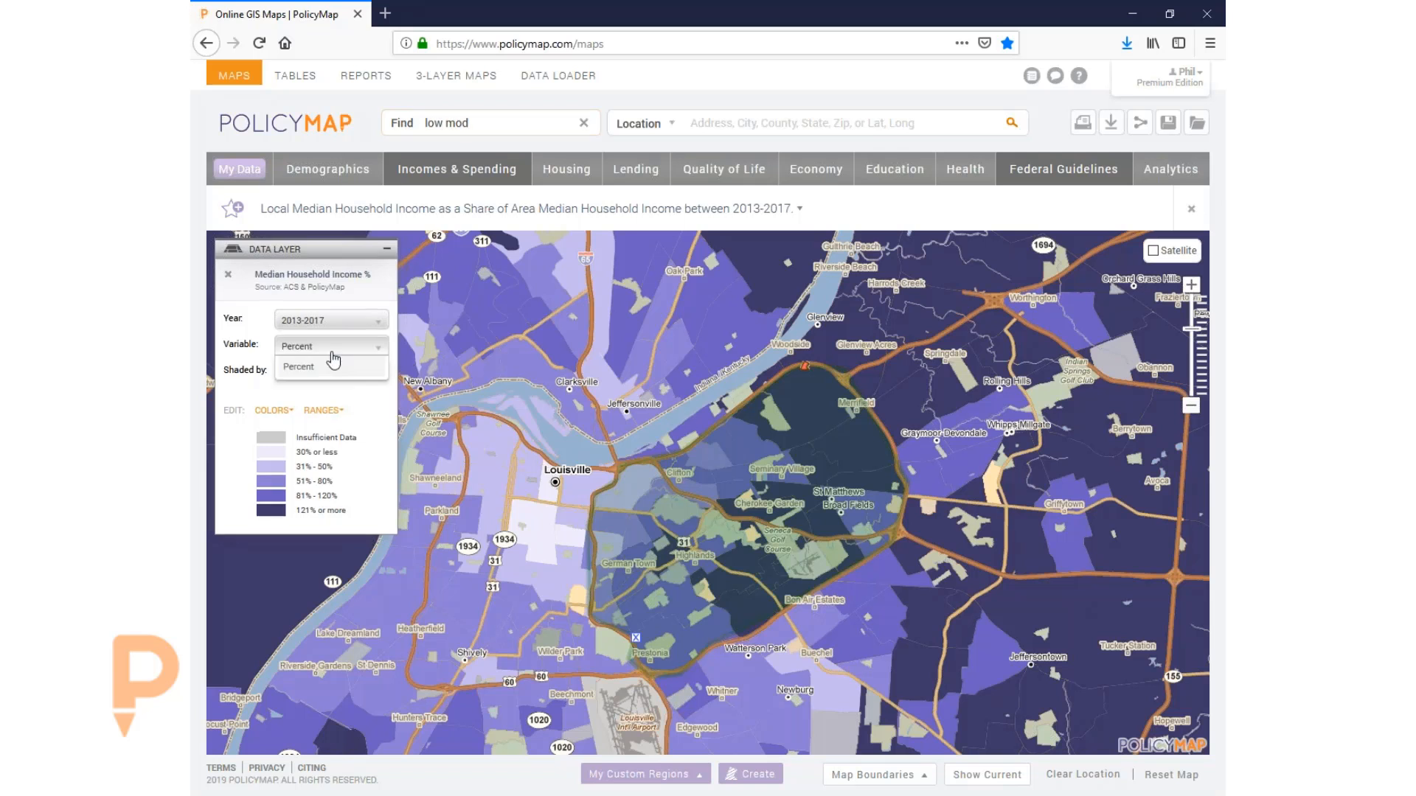
click(360, 403)
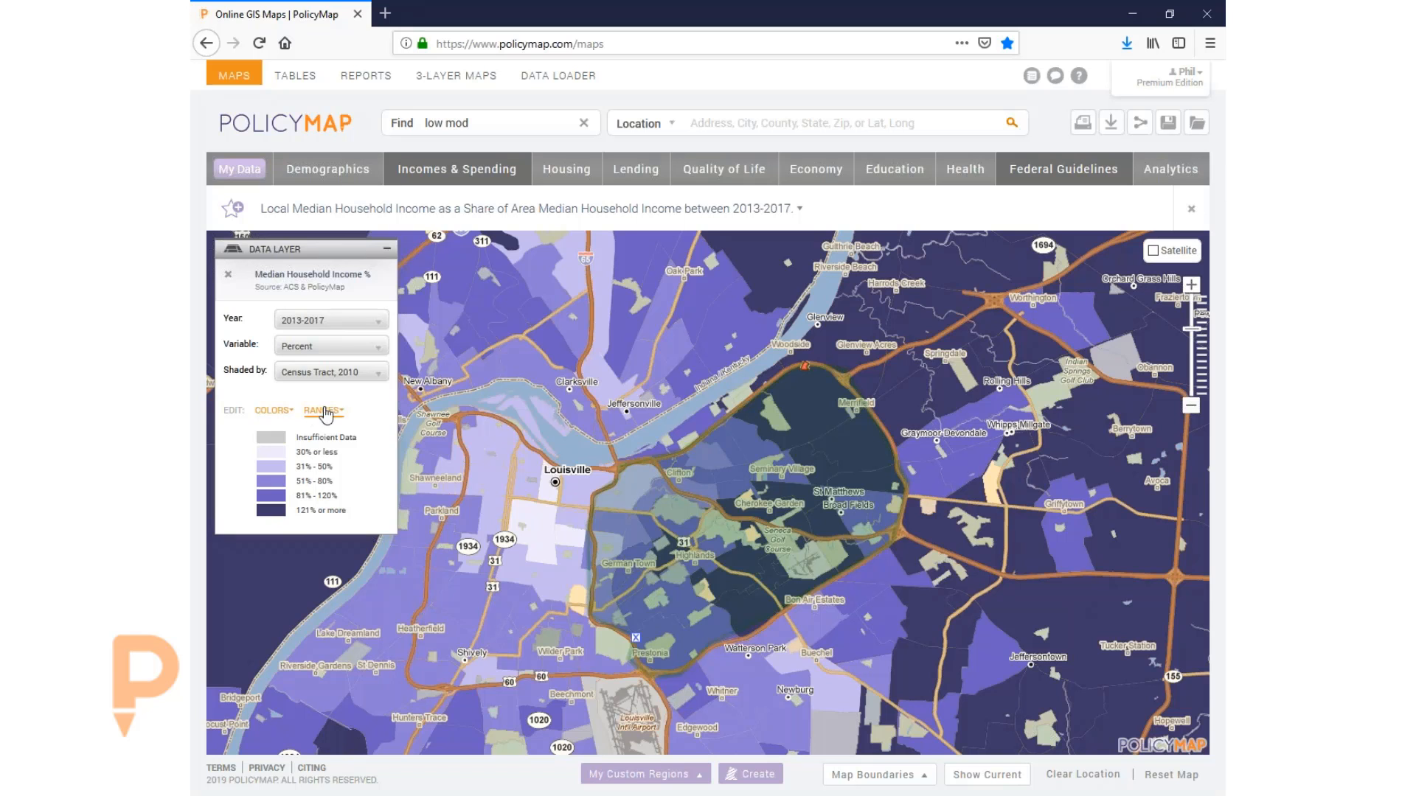
click(324, 411)
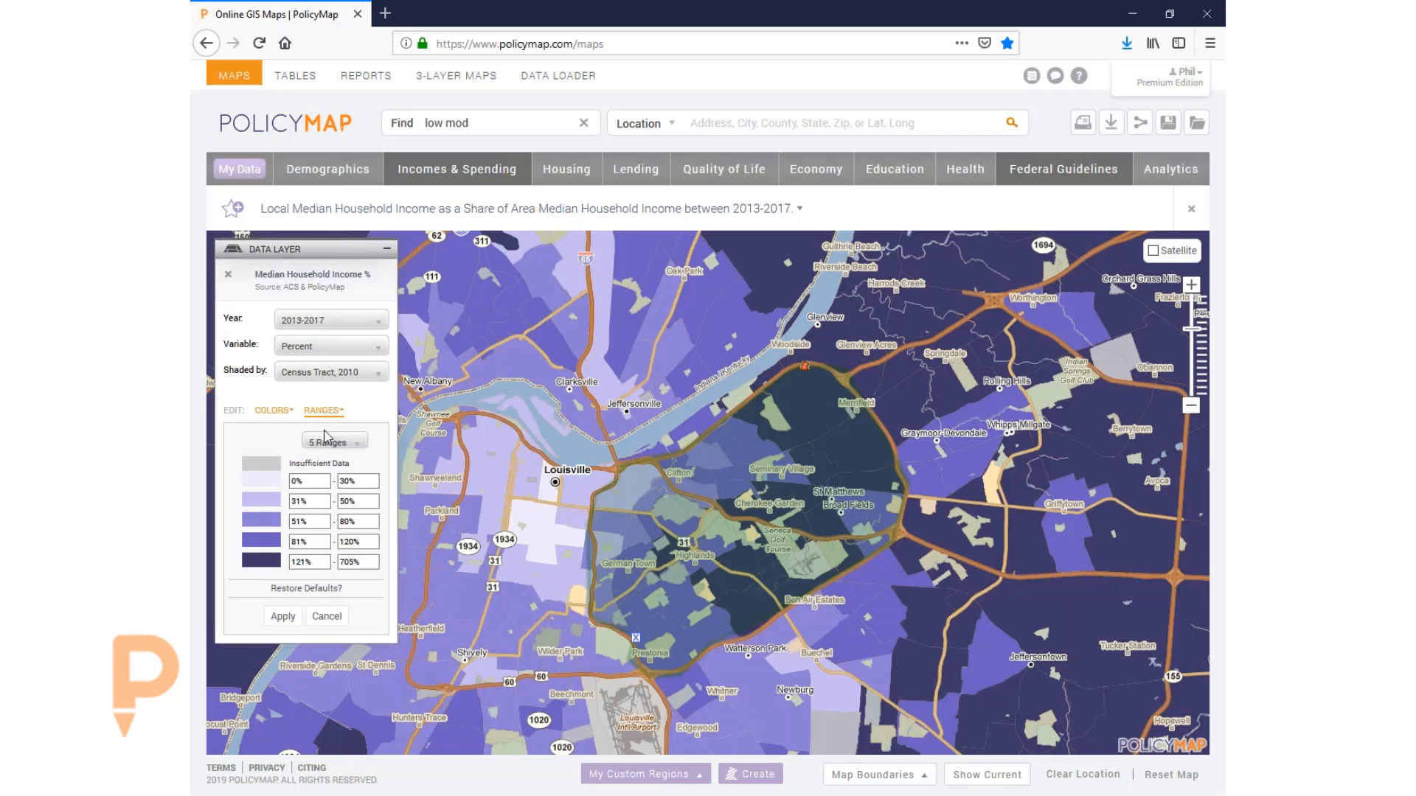
click(333, 443)
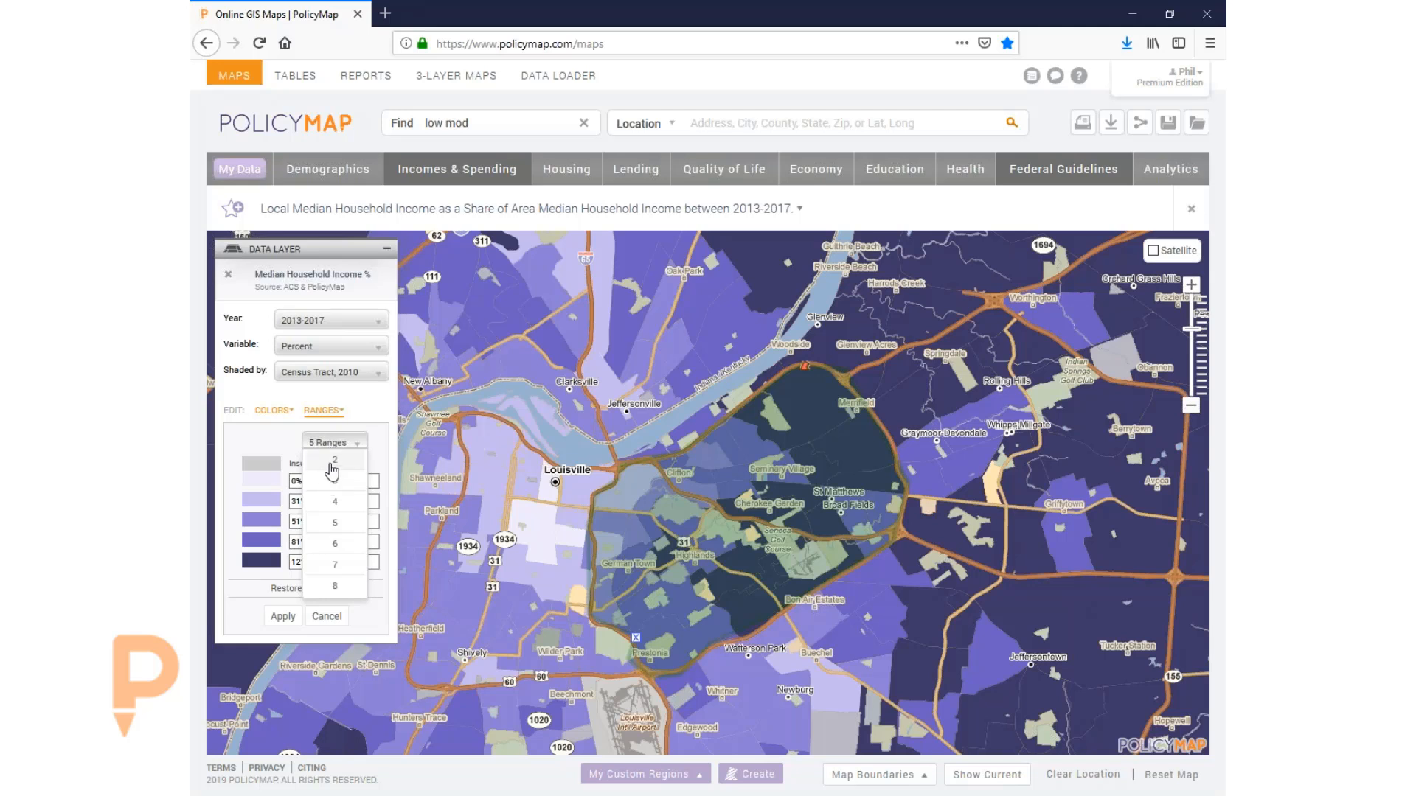
click(332, 464)
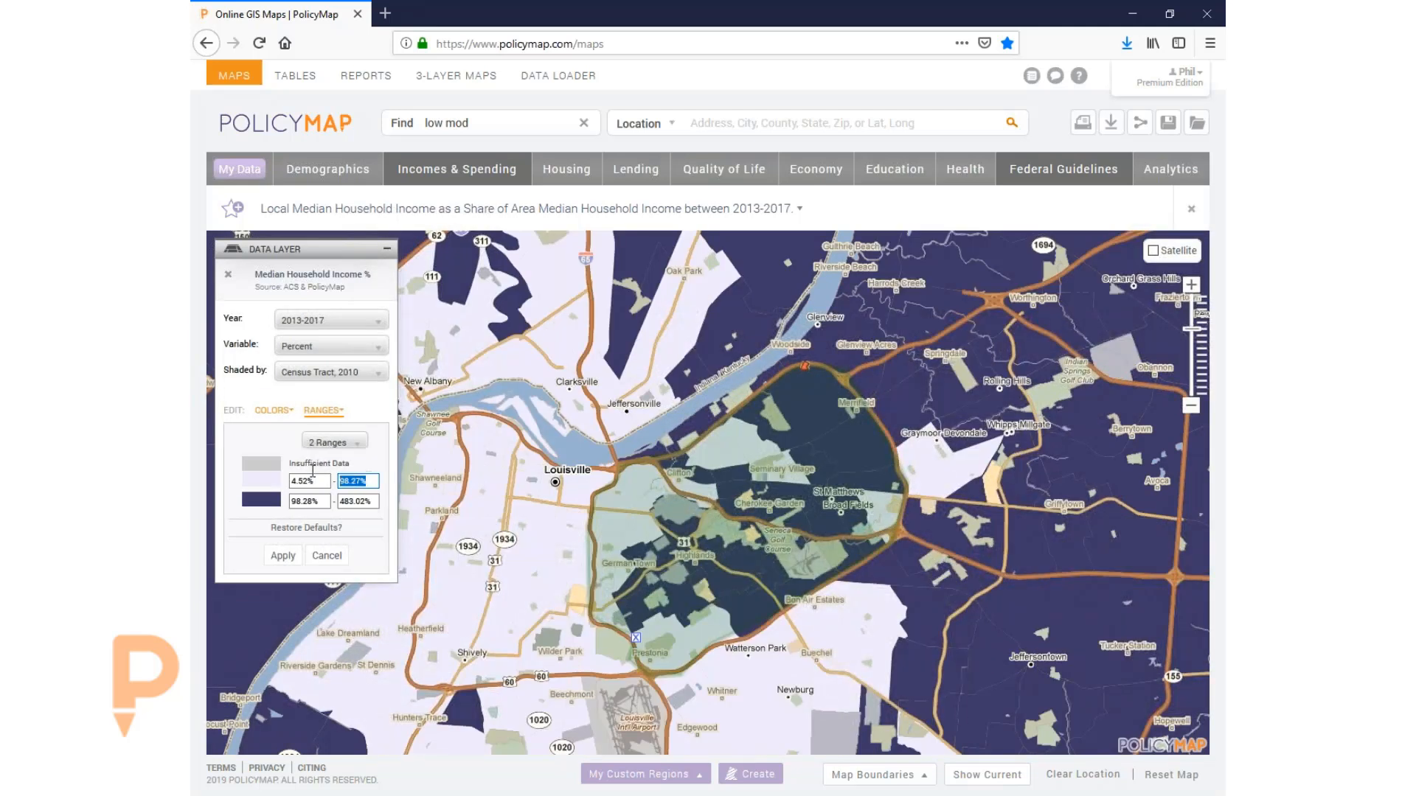
text(51)
click(283, 556)
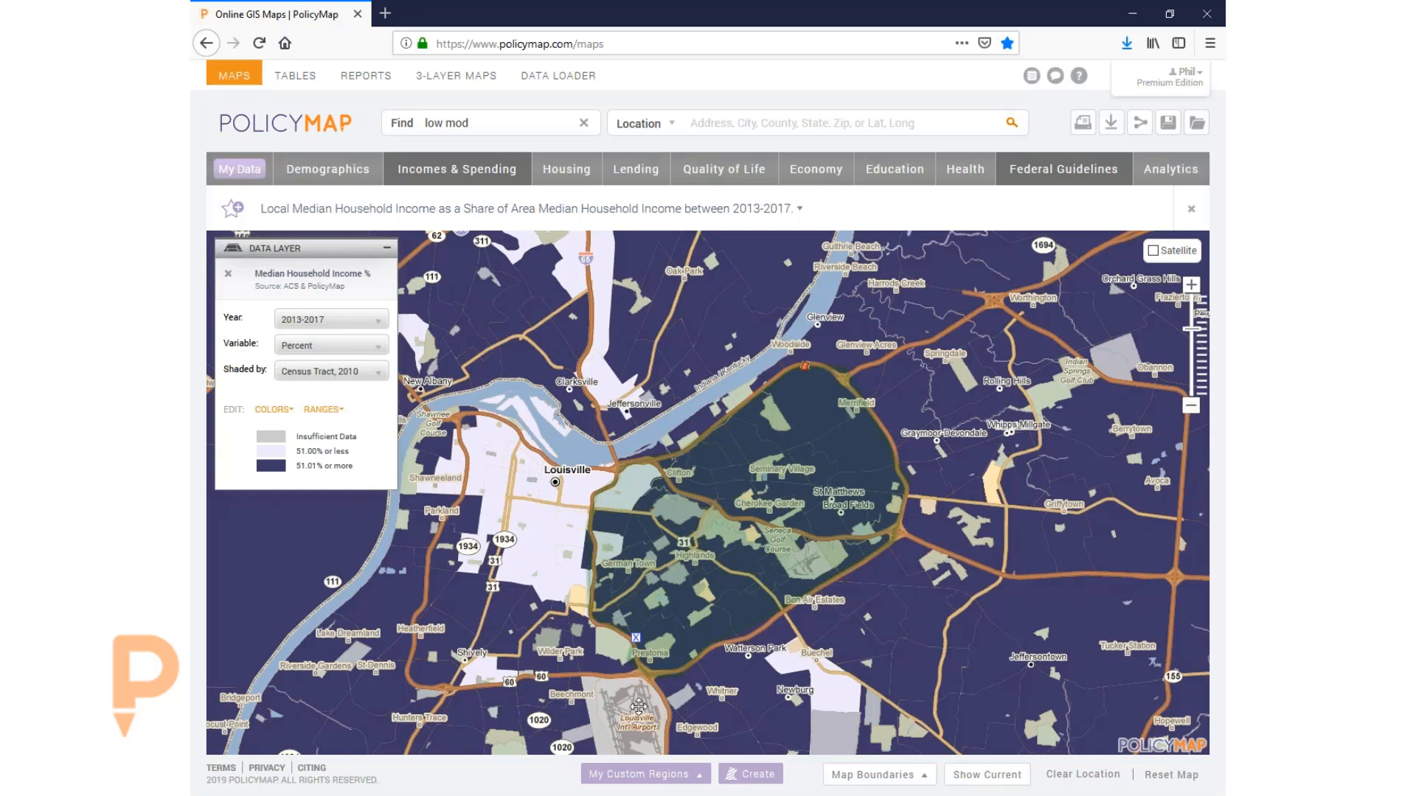
click(636, 638)
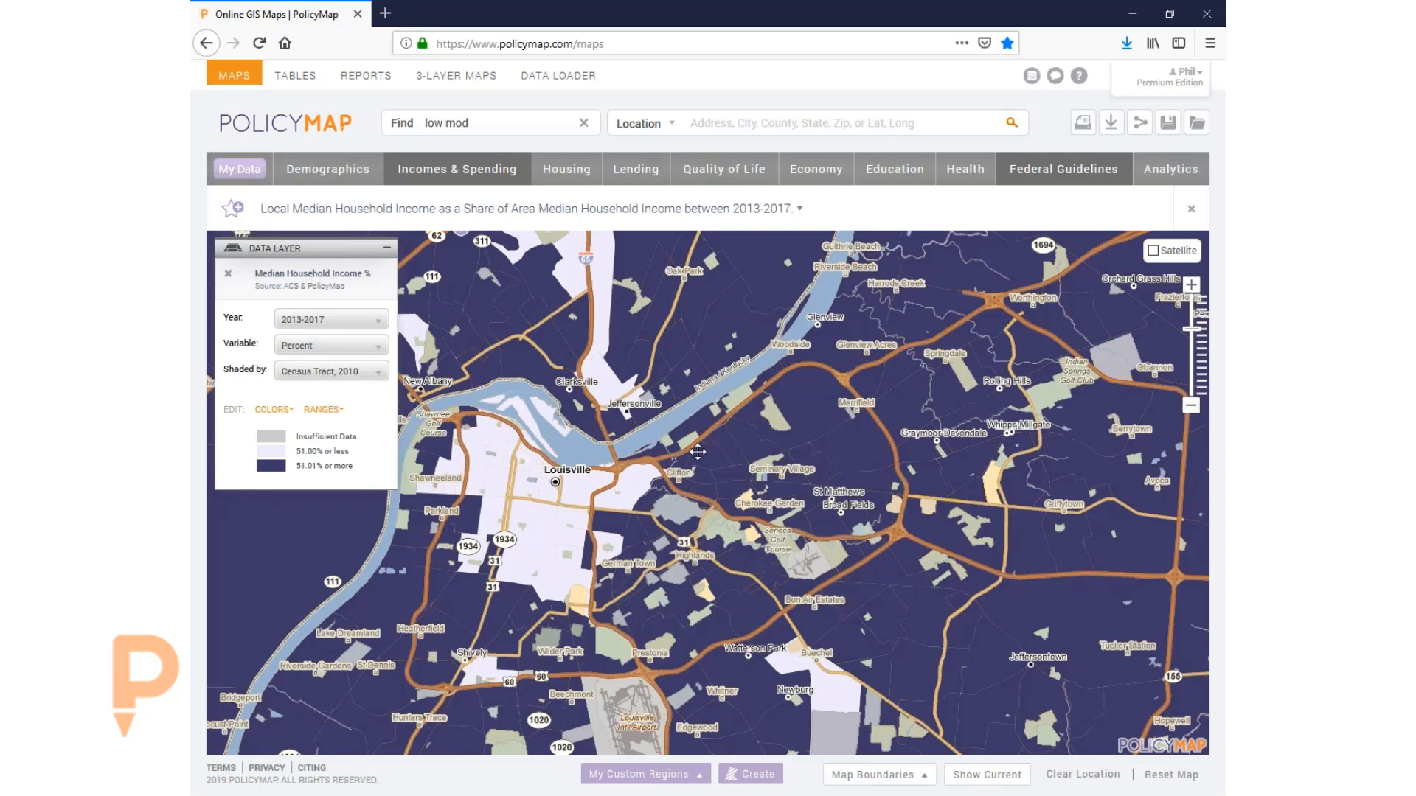
click(1022, 172)
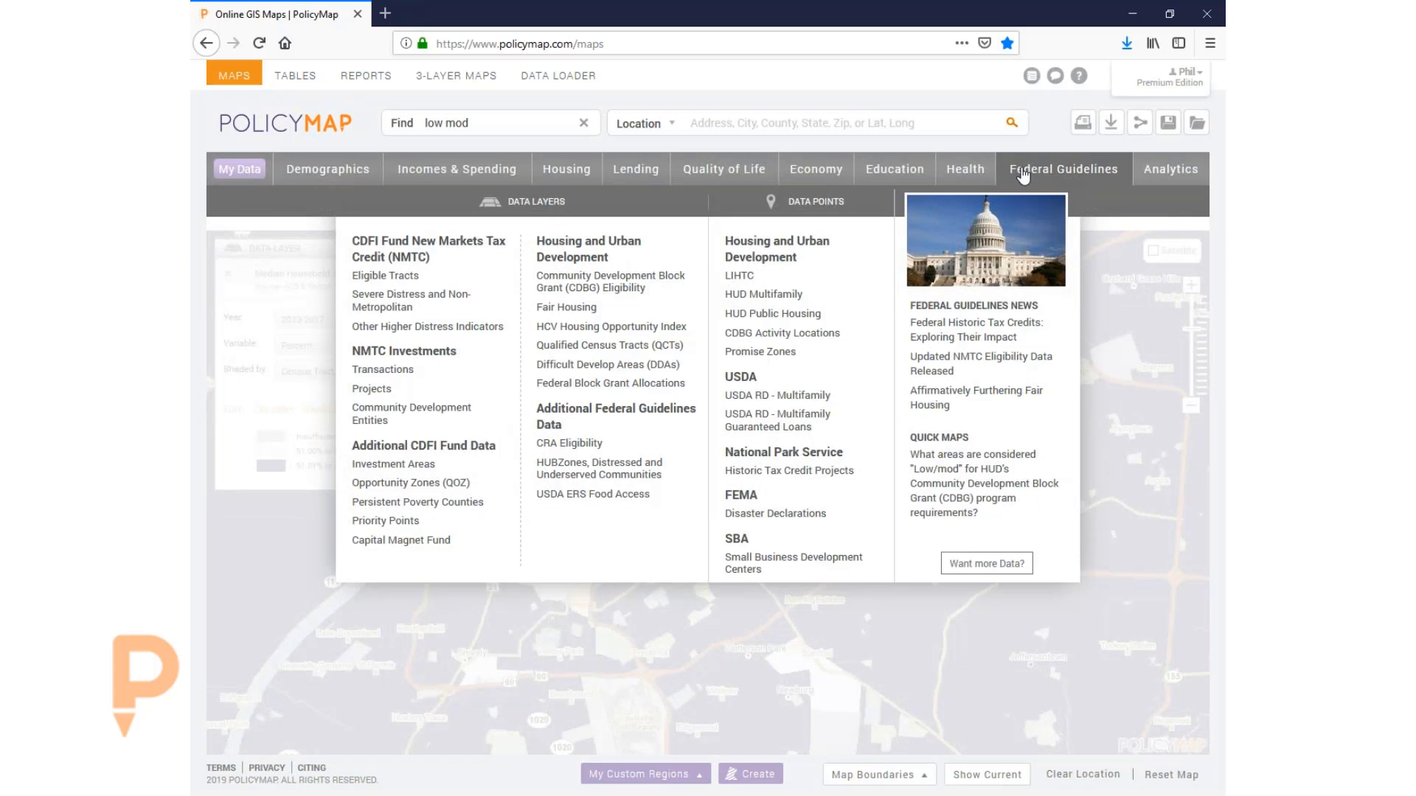
- Close the Federal Guidelines menu from the CDBG Eligibility submenu, keeping the 51% two-range map
mouse_move(587, 286)
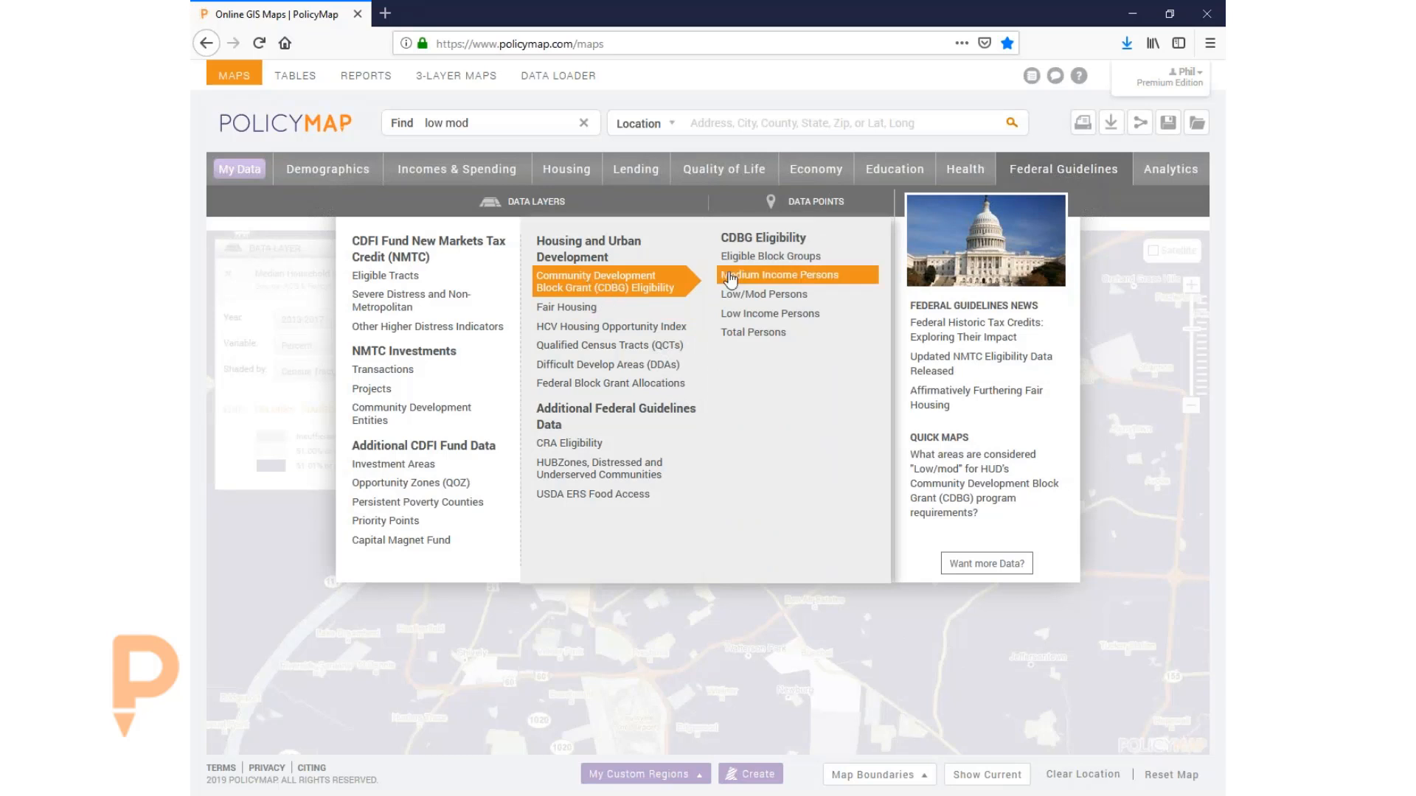
click(768, 280)
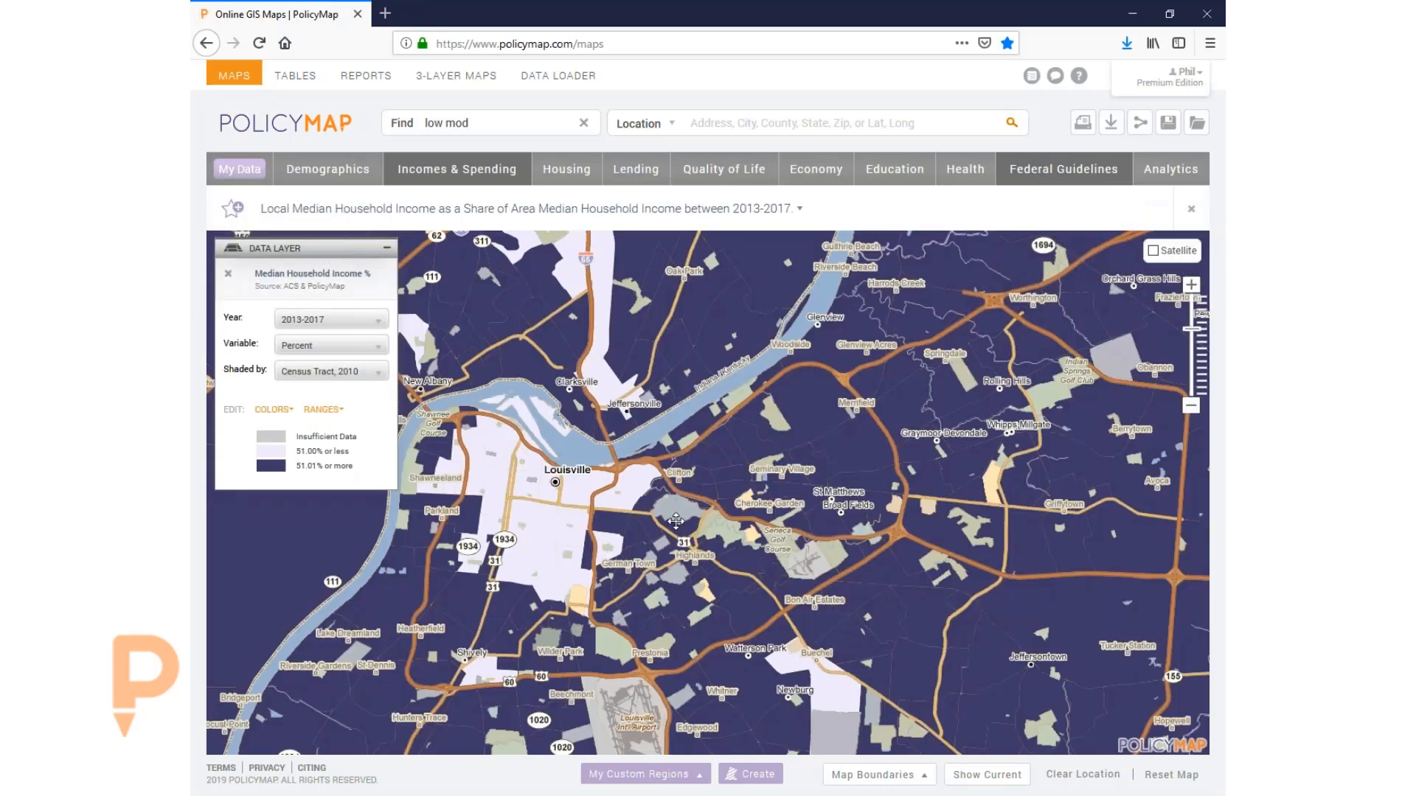
- Display the saved Broad fields region on the map and open its popup to start a report
click(644, 775)
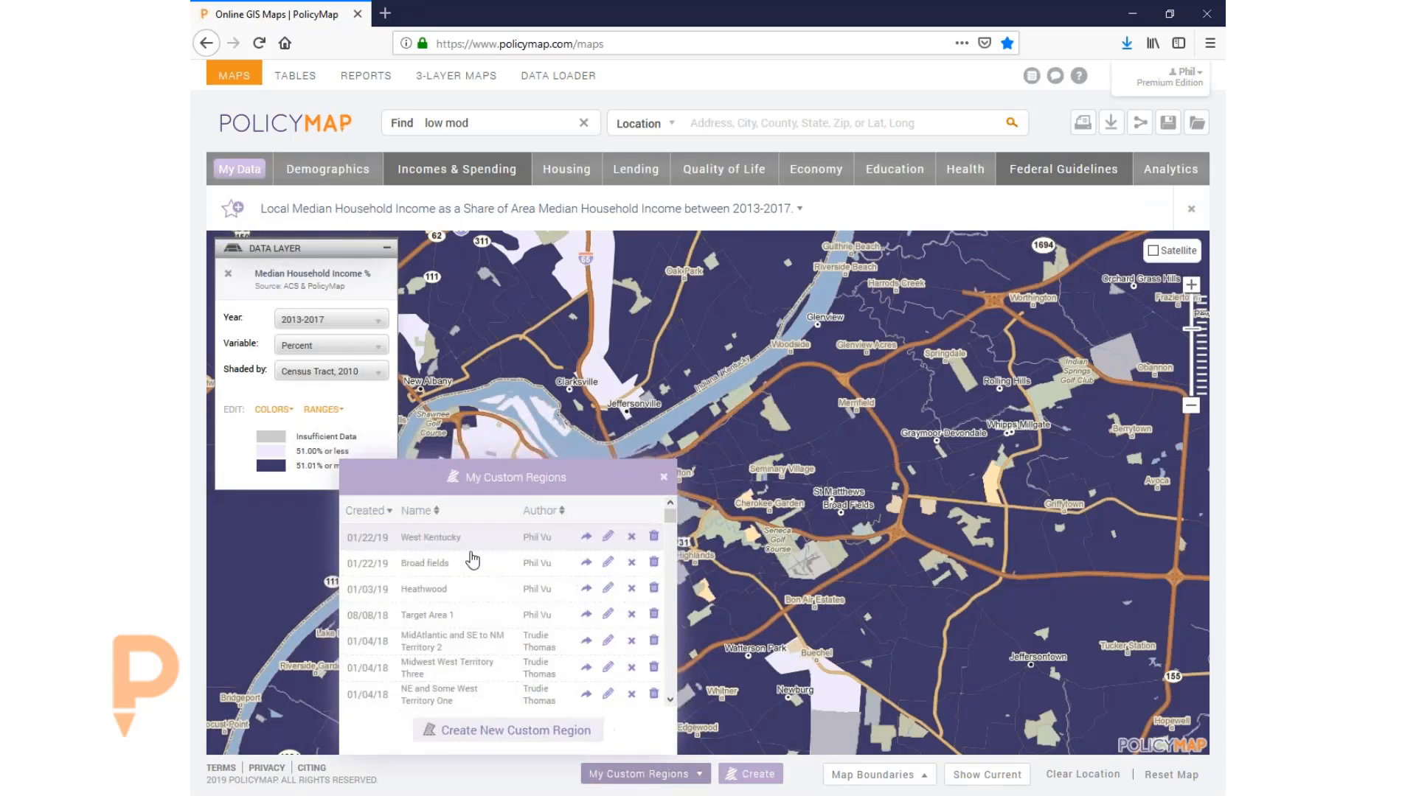
click(410, 567)
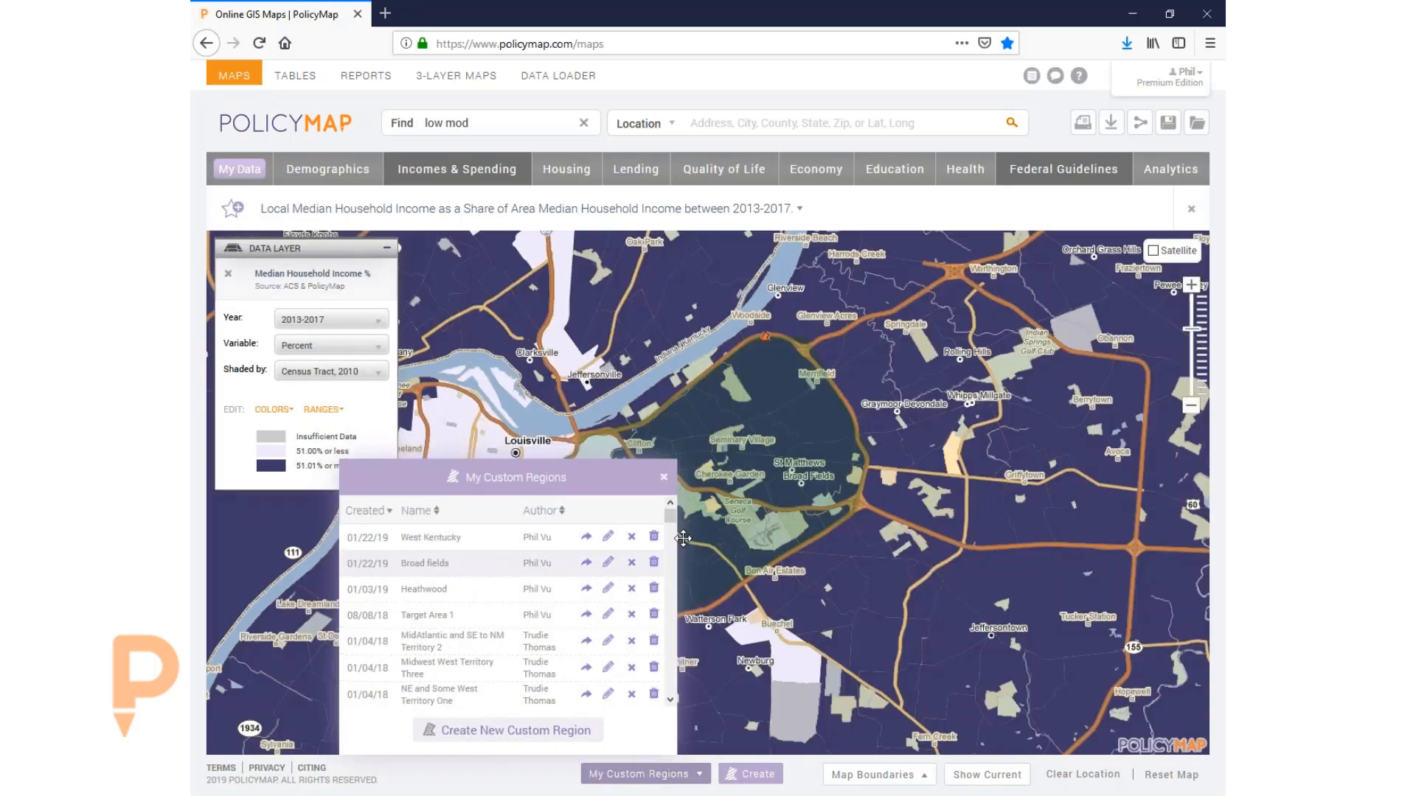
click(664, 477)
click(766, 340)
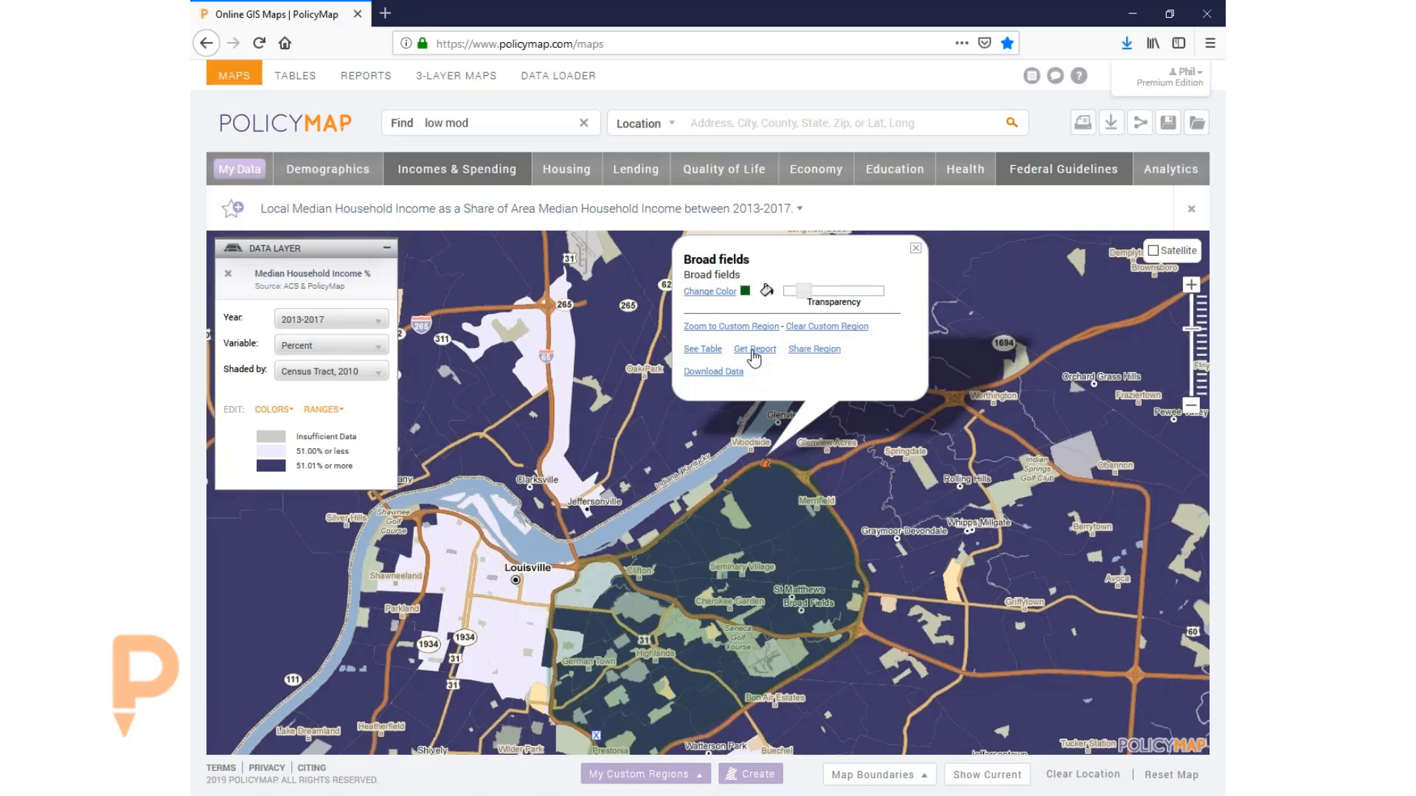
click(753, 351)
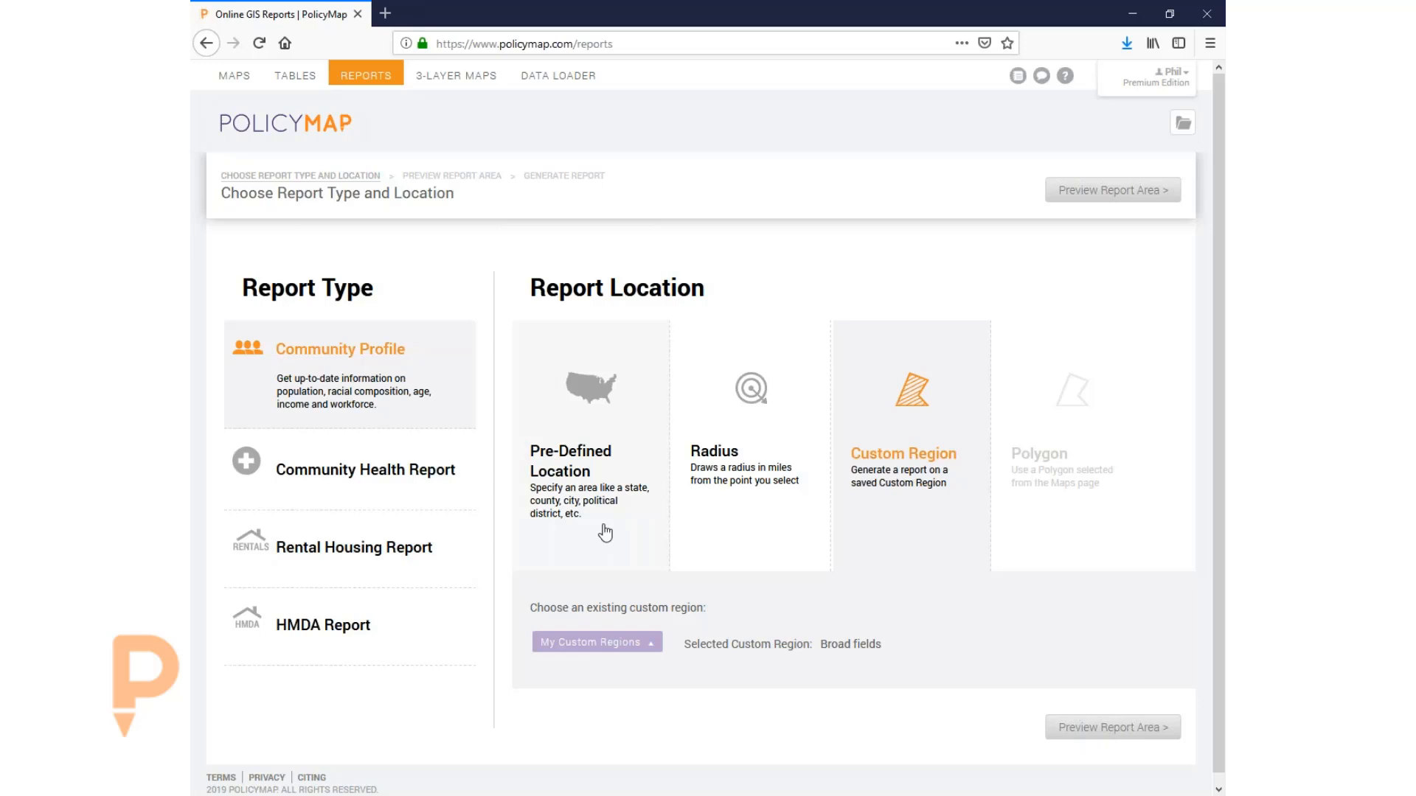
- Preview the Broad fields area and generate its Community Profile report, accepting the small-area warning
click(1104, 728)
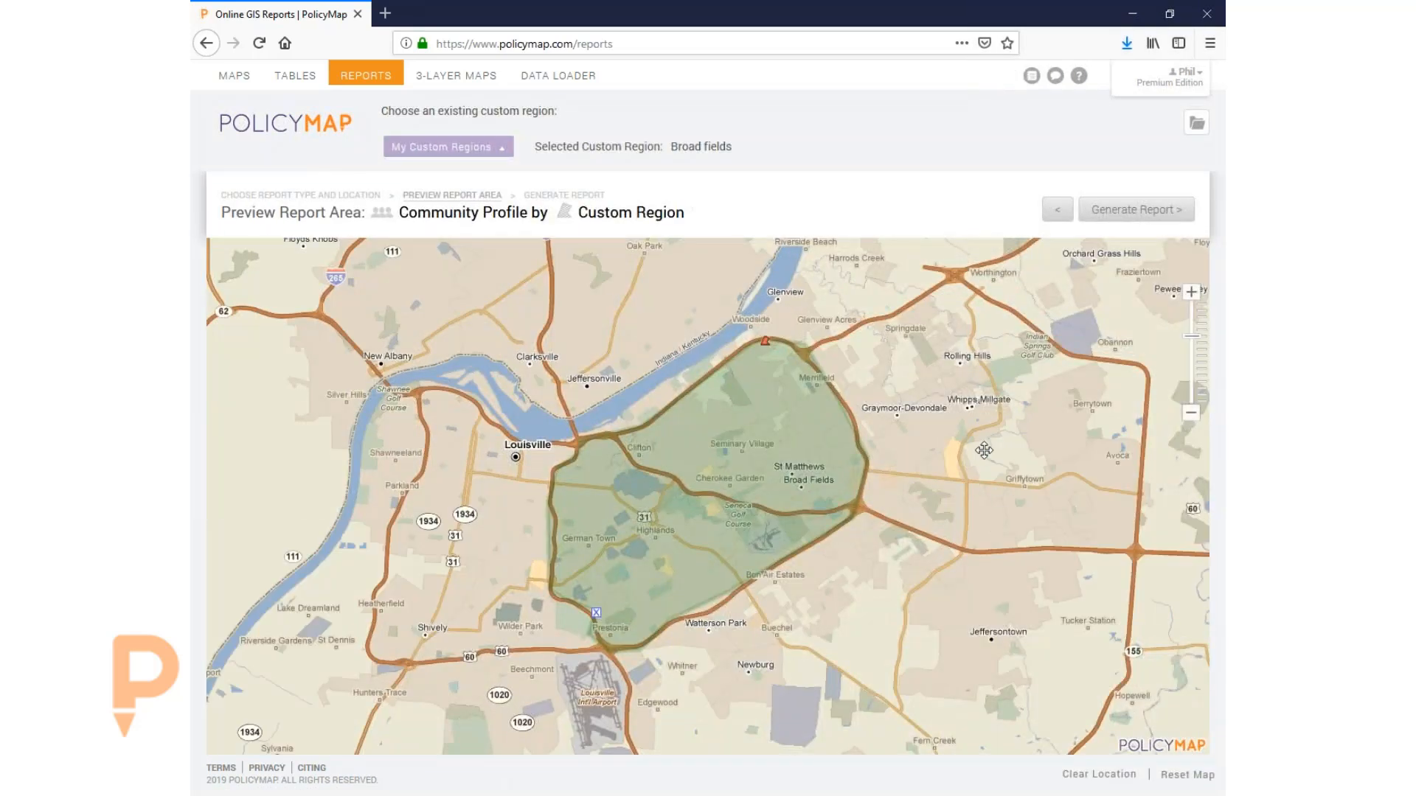
click(1136, 212)
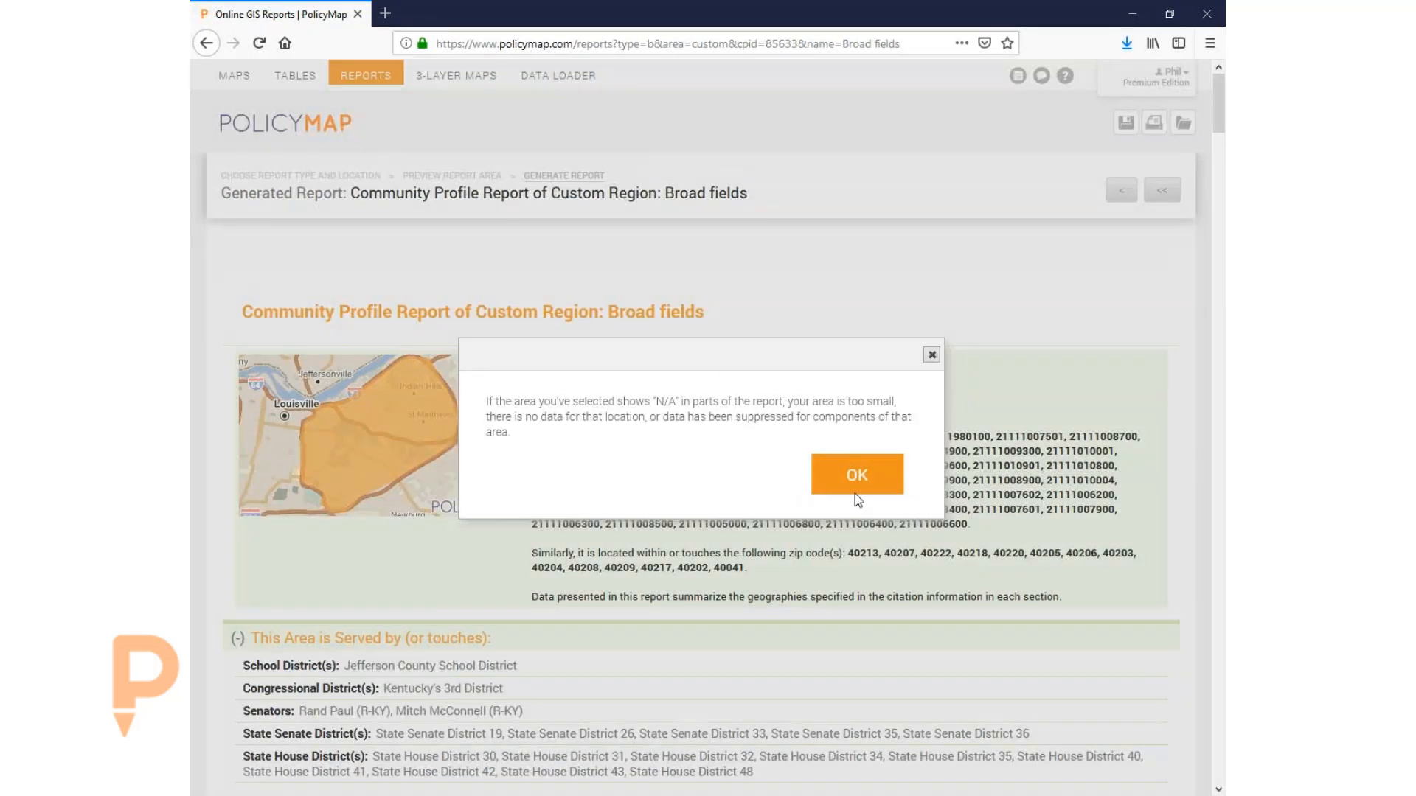
click(940, 470)
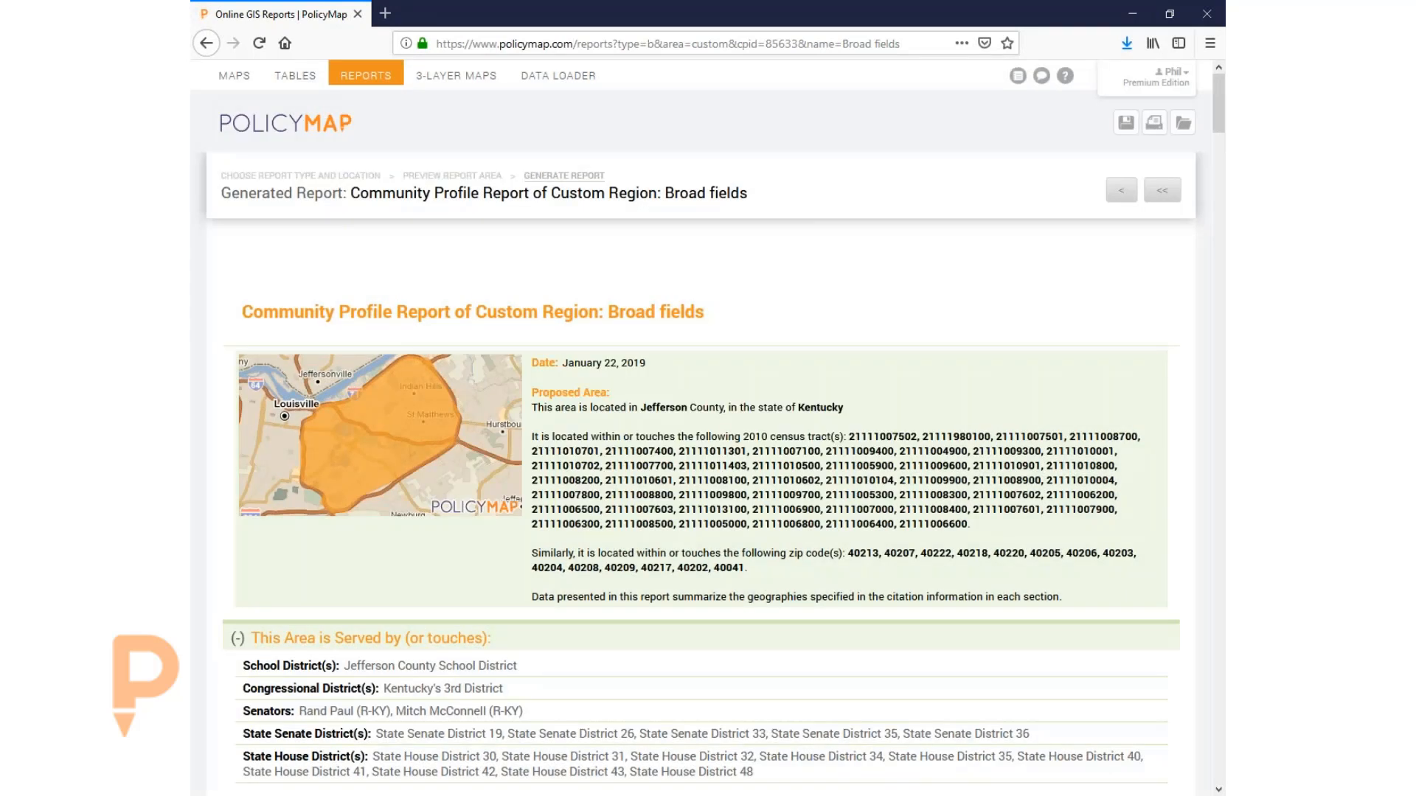
- Scroll through Population Trends, Racial Characteristics and Age Distribution, showing 114,053 residents for 2013-2017
scroll(745, 544, down, 5)
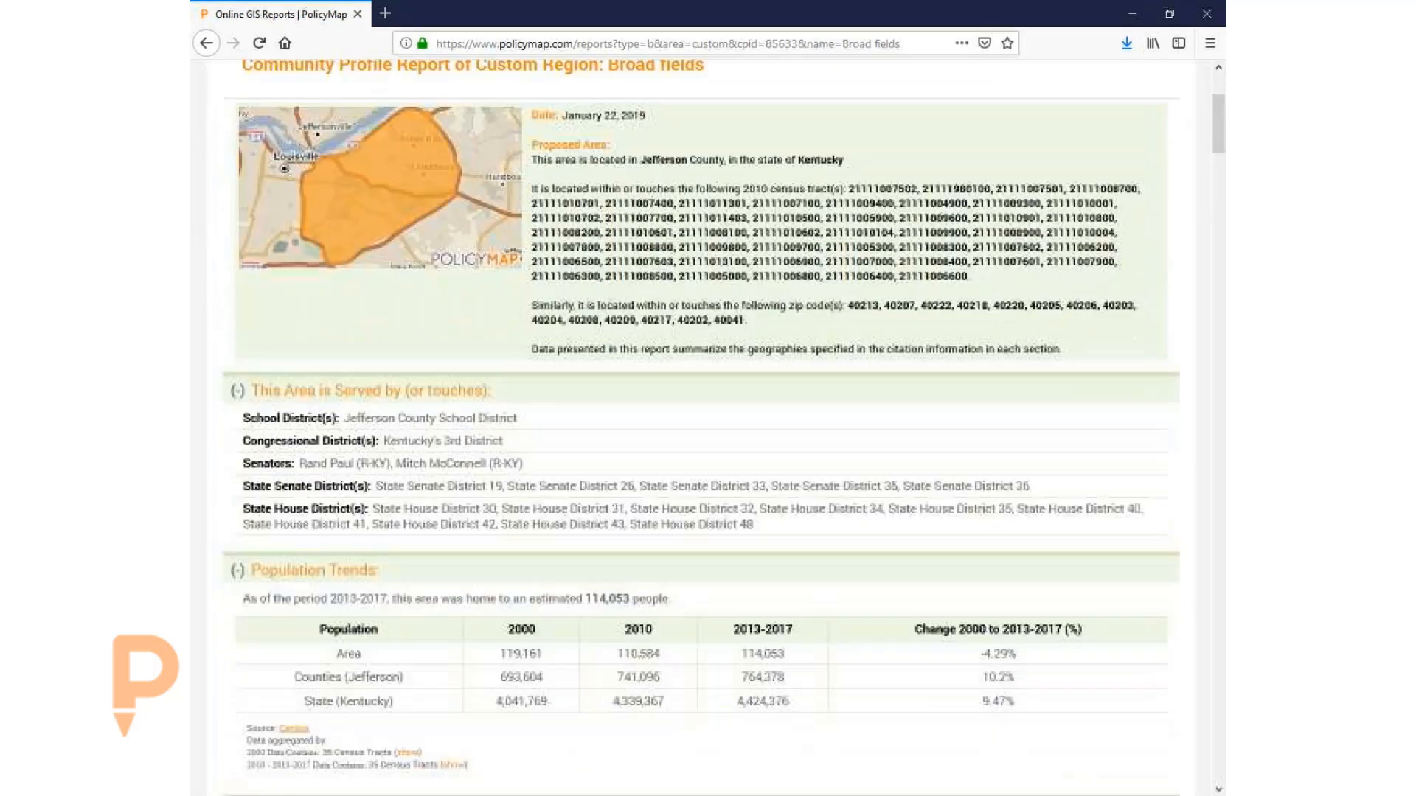
scroll(745, 545, down, 2)
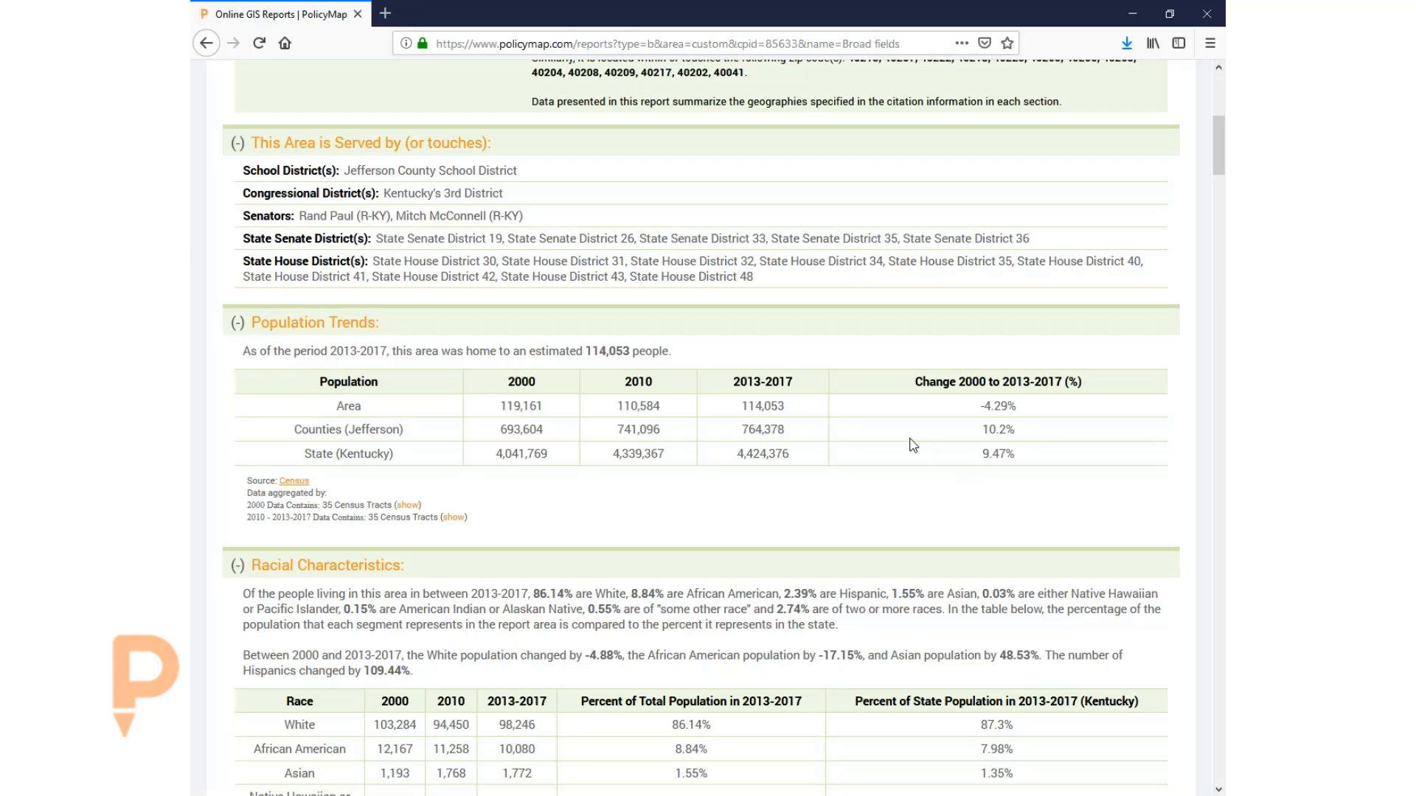
scroll(918, 457, down, 3)
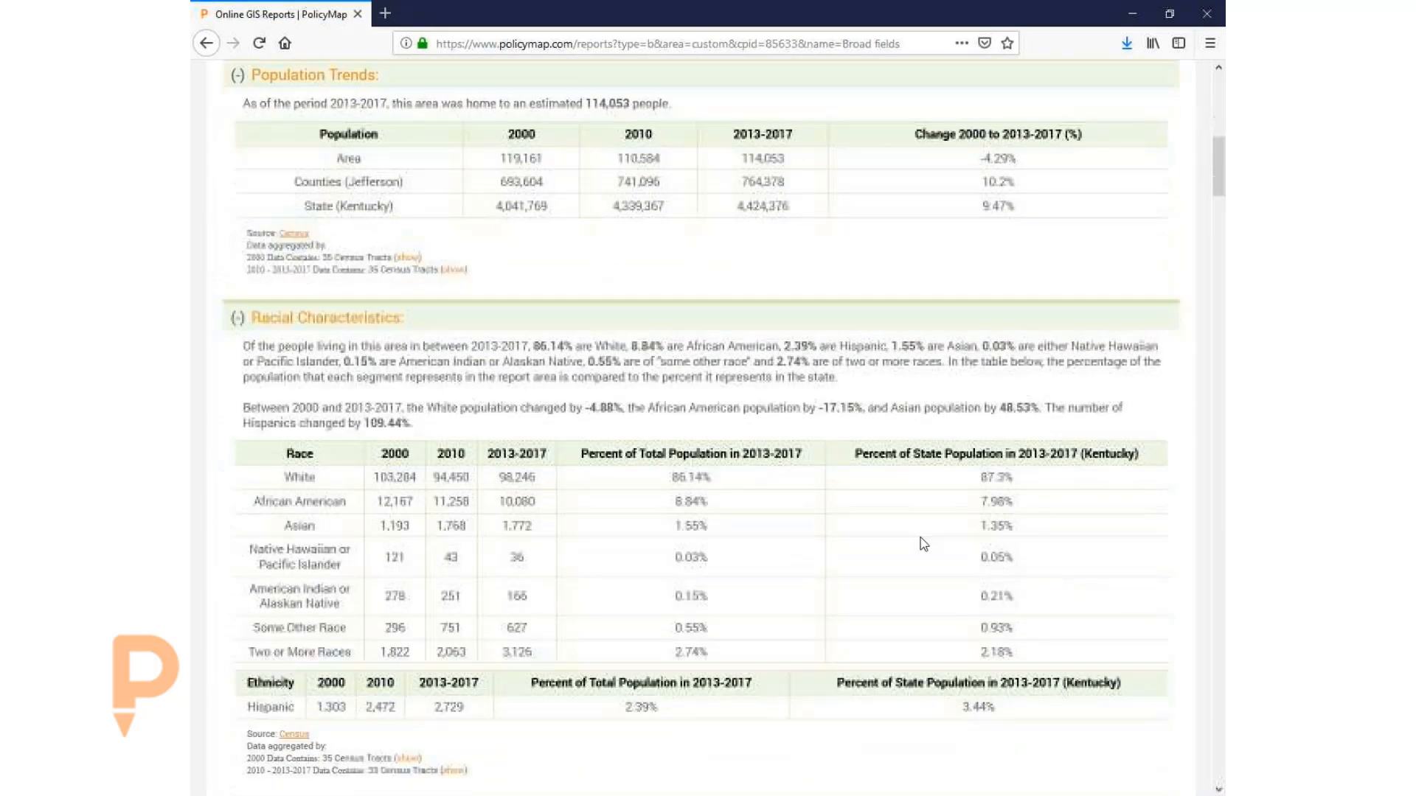
scroll(853, 536, down, 5)
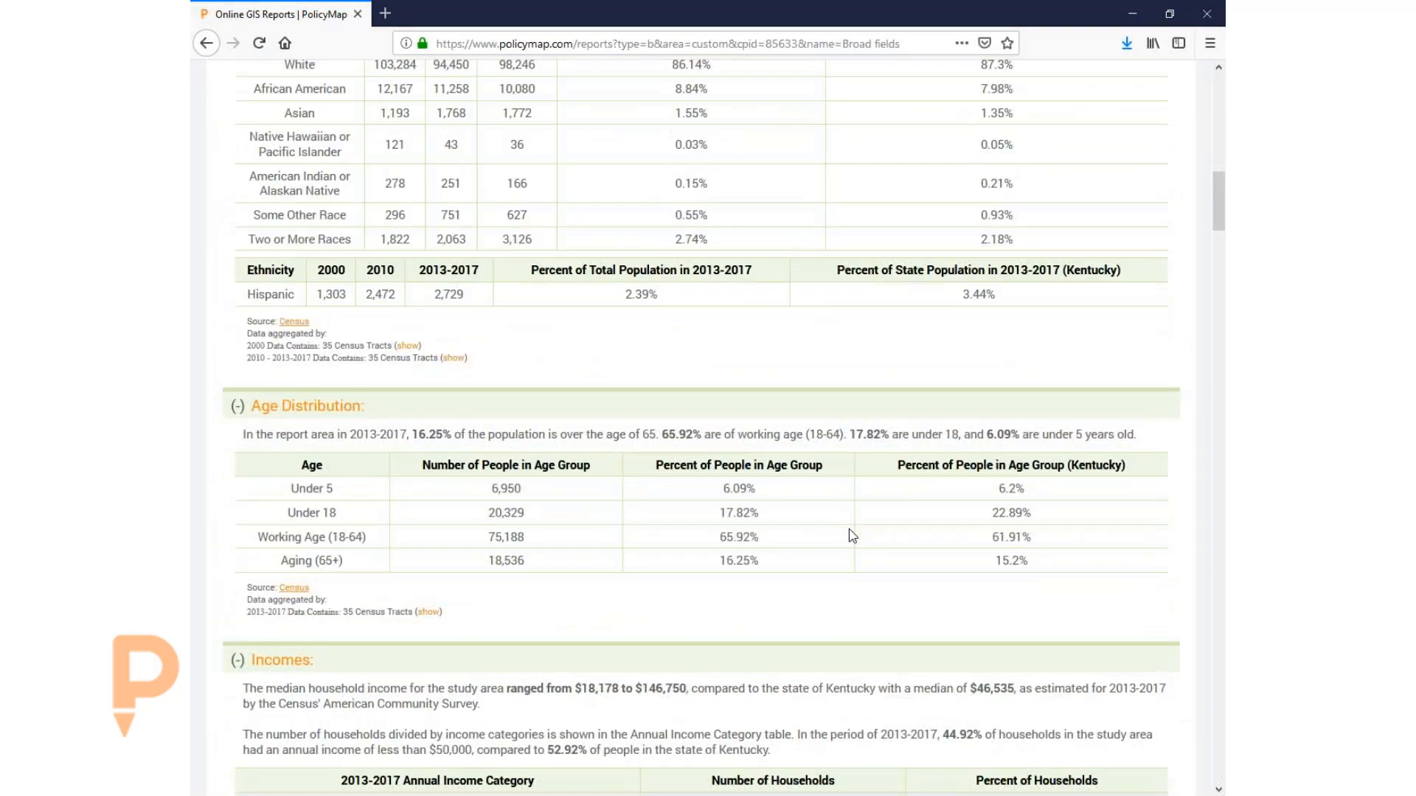
- Scroll past the Postal Address Vacancy table to the June–November 2018 unemployment figures
scroll(848, 530, down, 5)
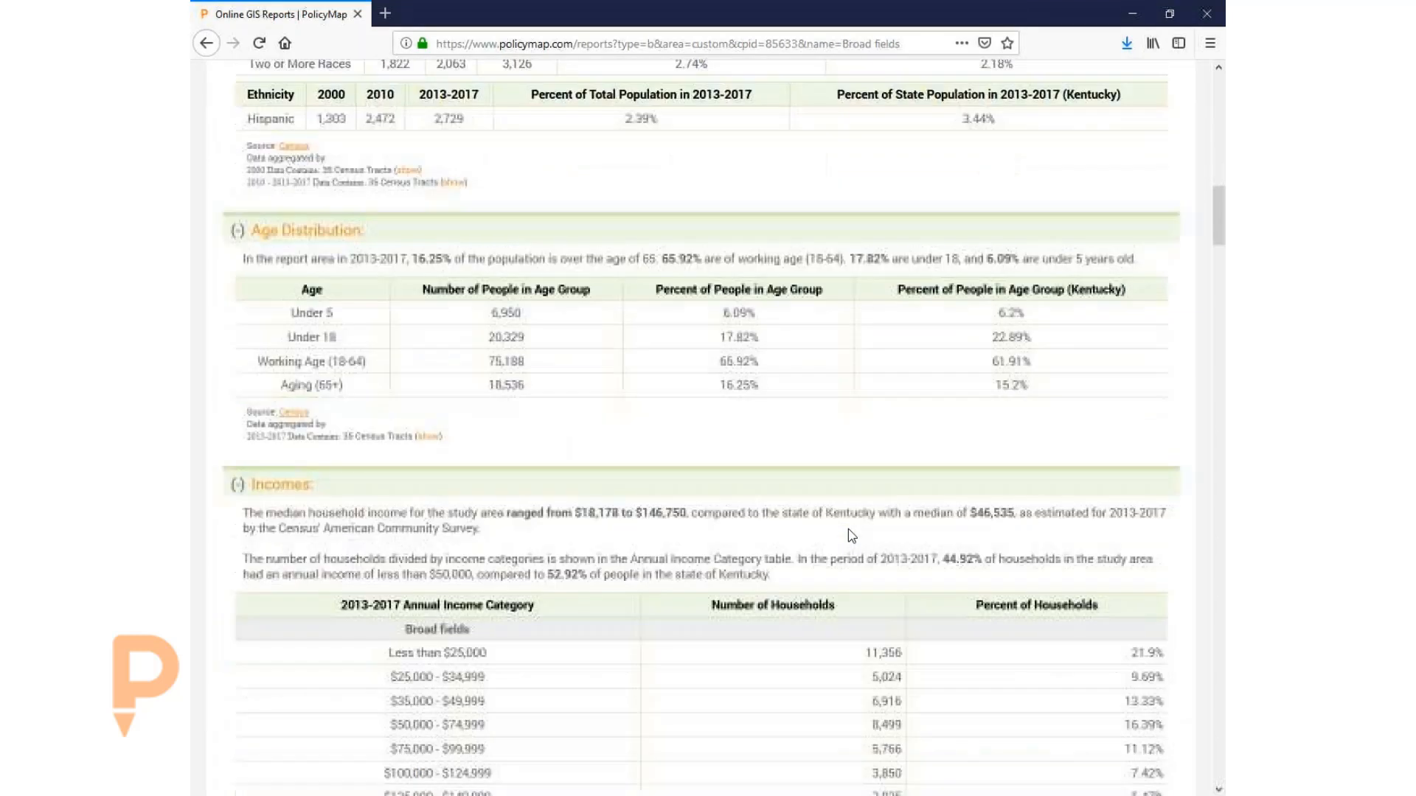
scroll(848, 528, down, 1)
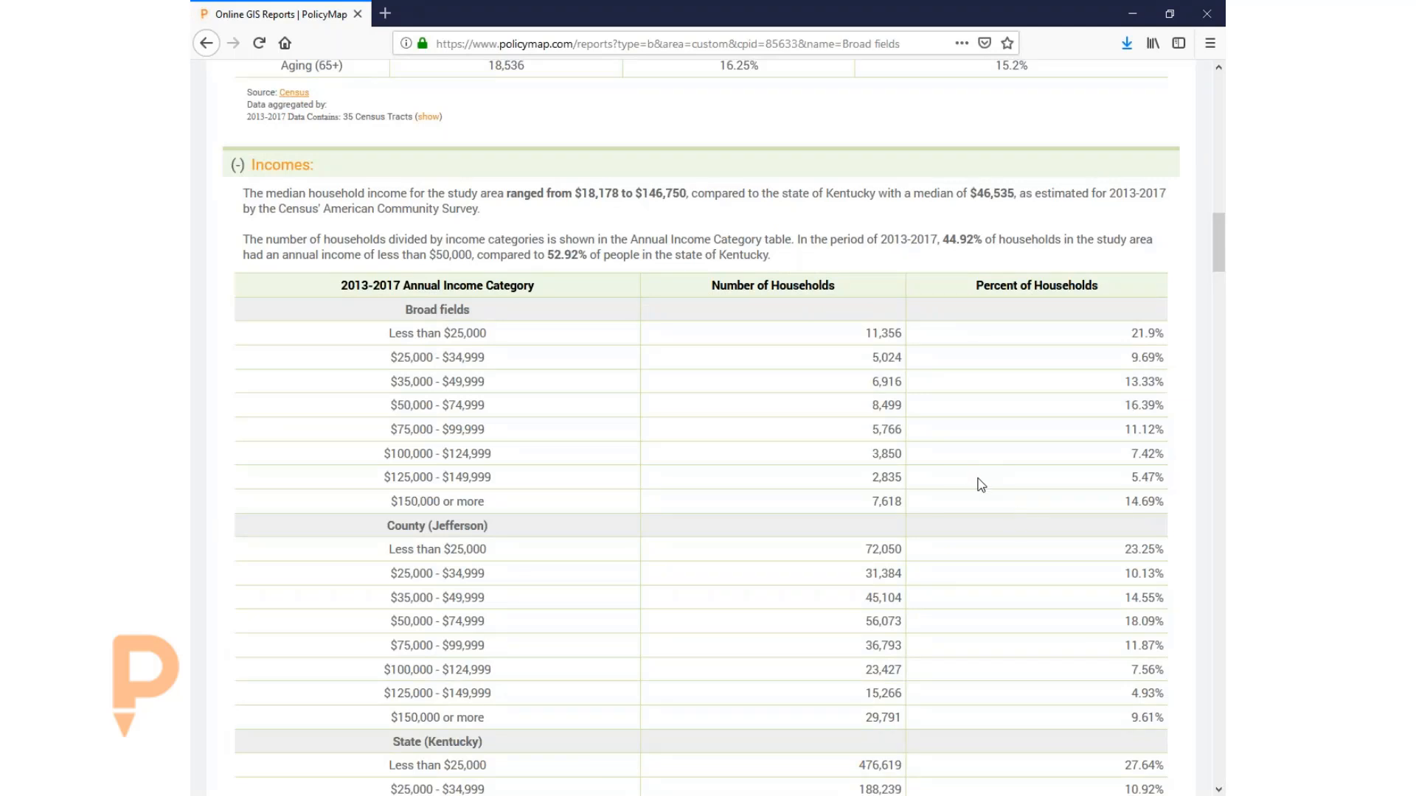
scroll(982, 484, down, 9)
scroll(982, 485, down, 4)
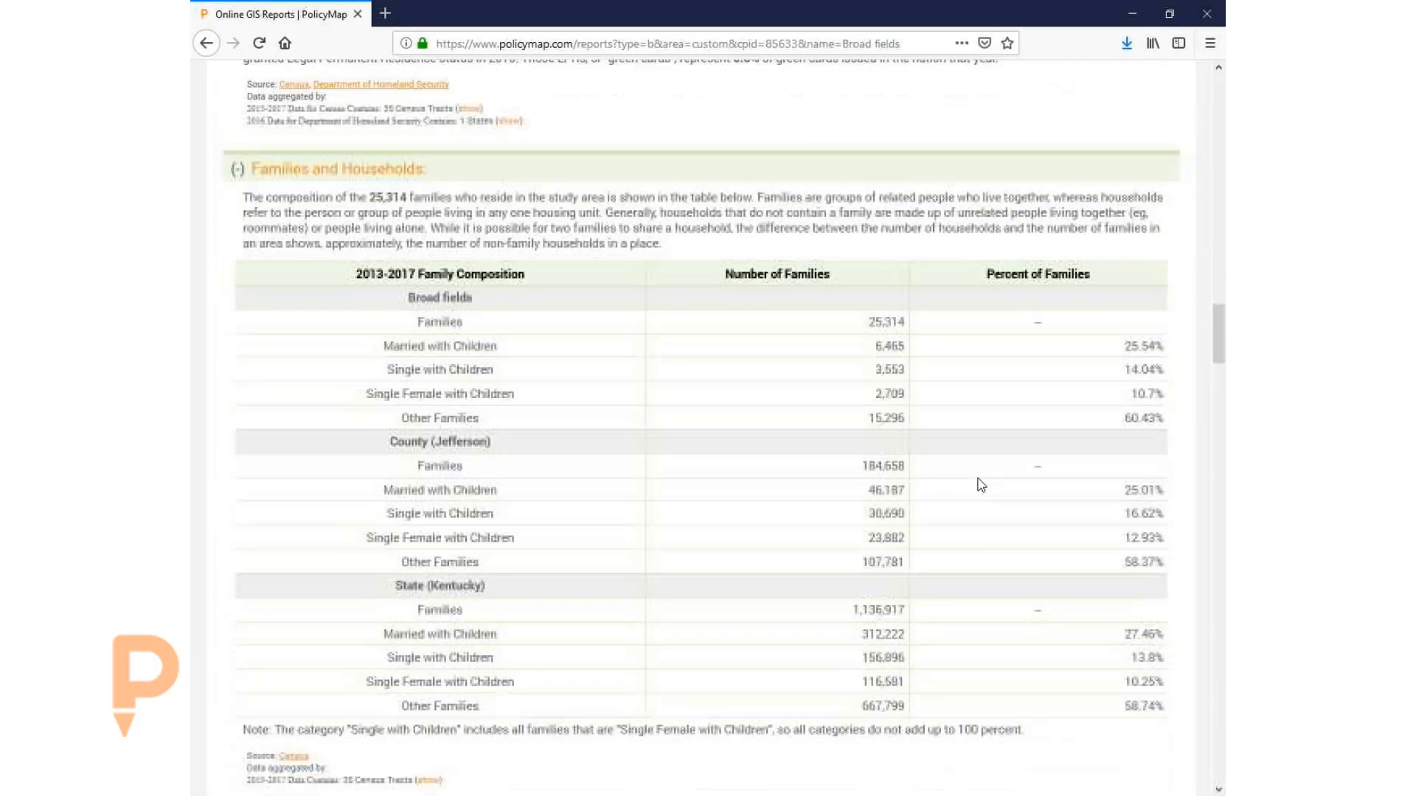
scroll(981, 485, down, 6)
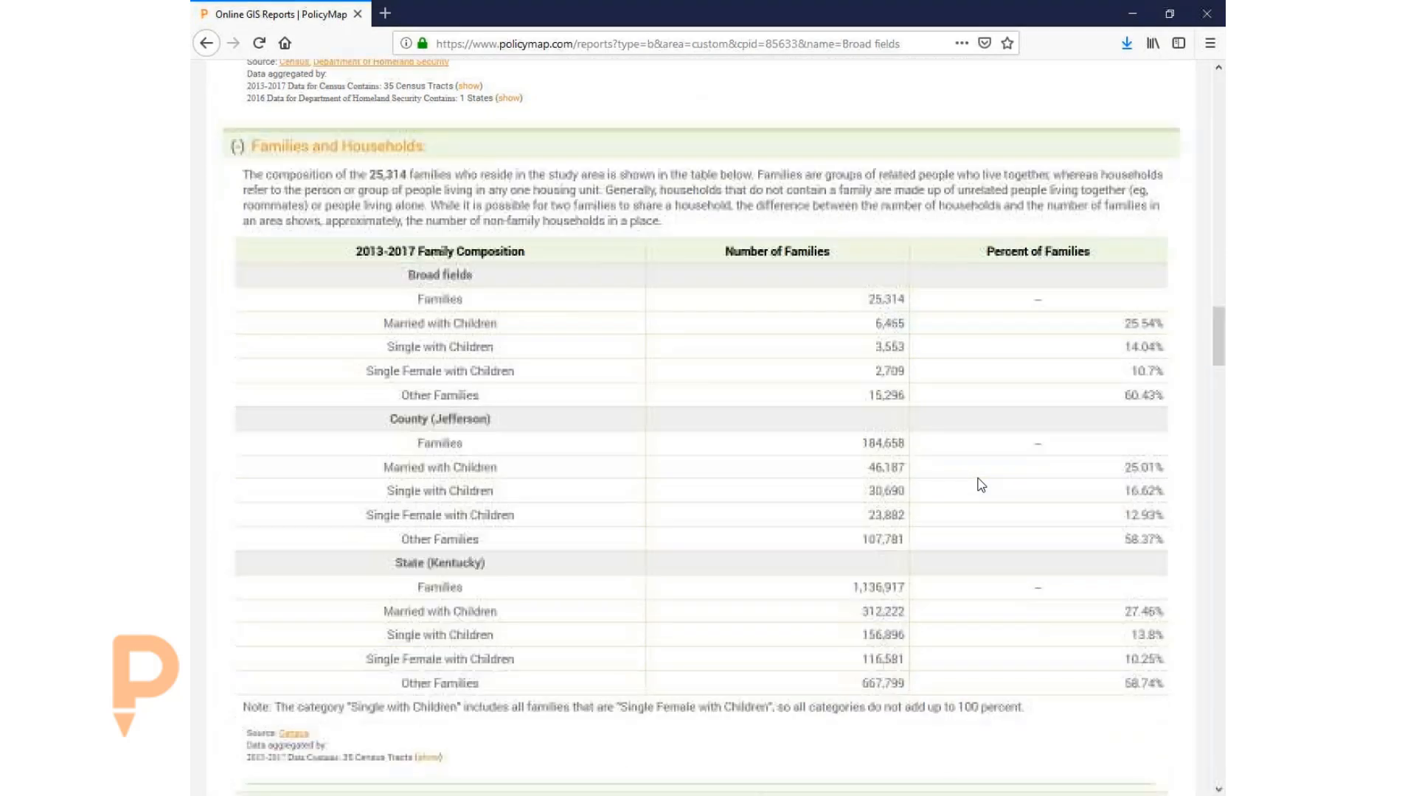
scroll(981, 484, down, 6)
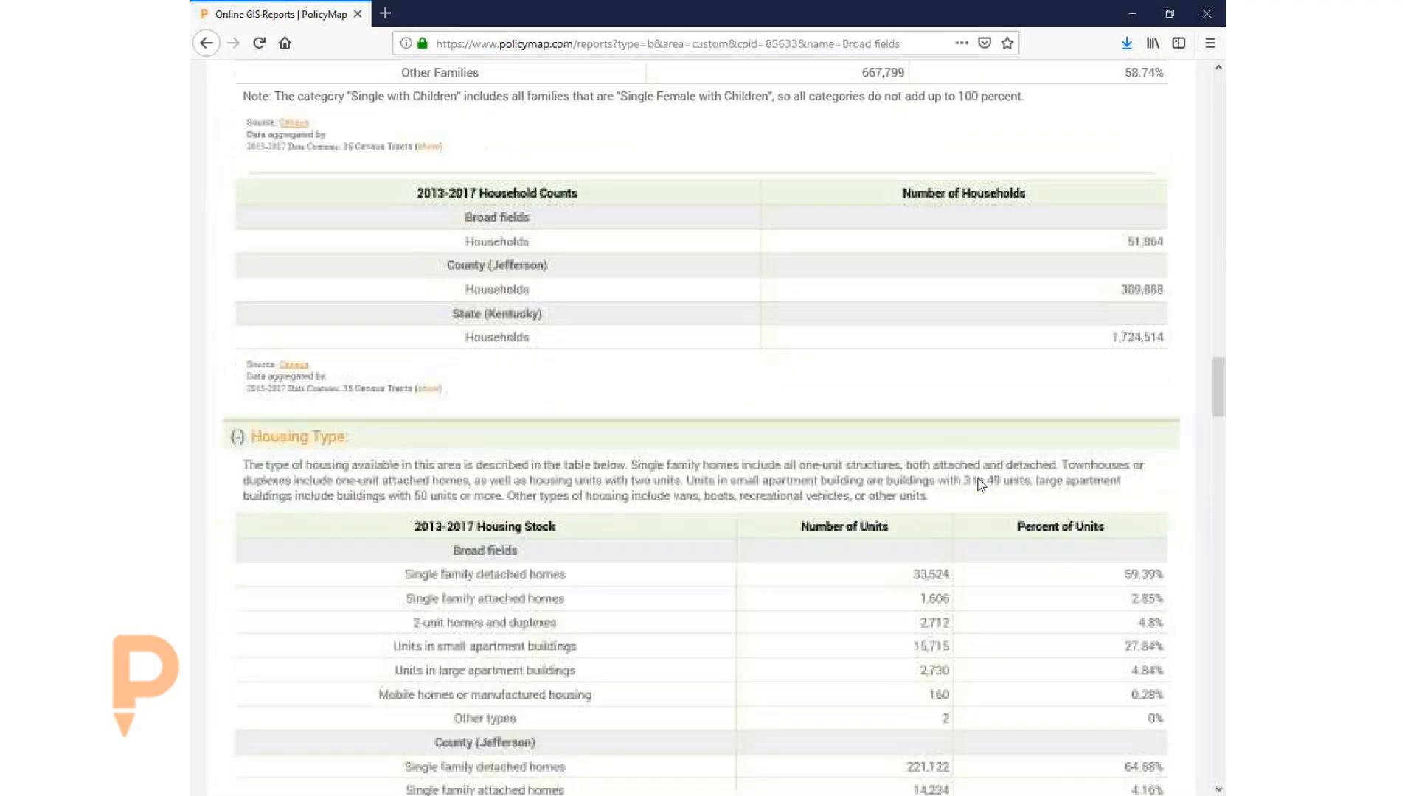
scroll(982, 483, down, 7)
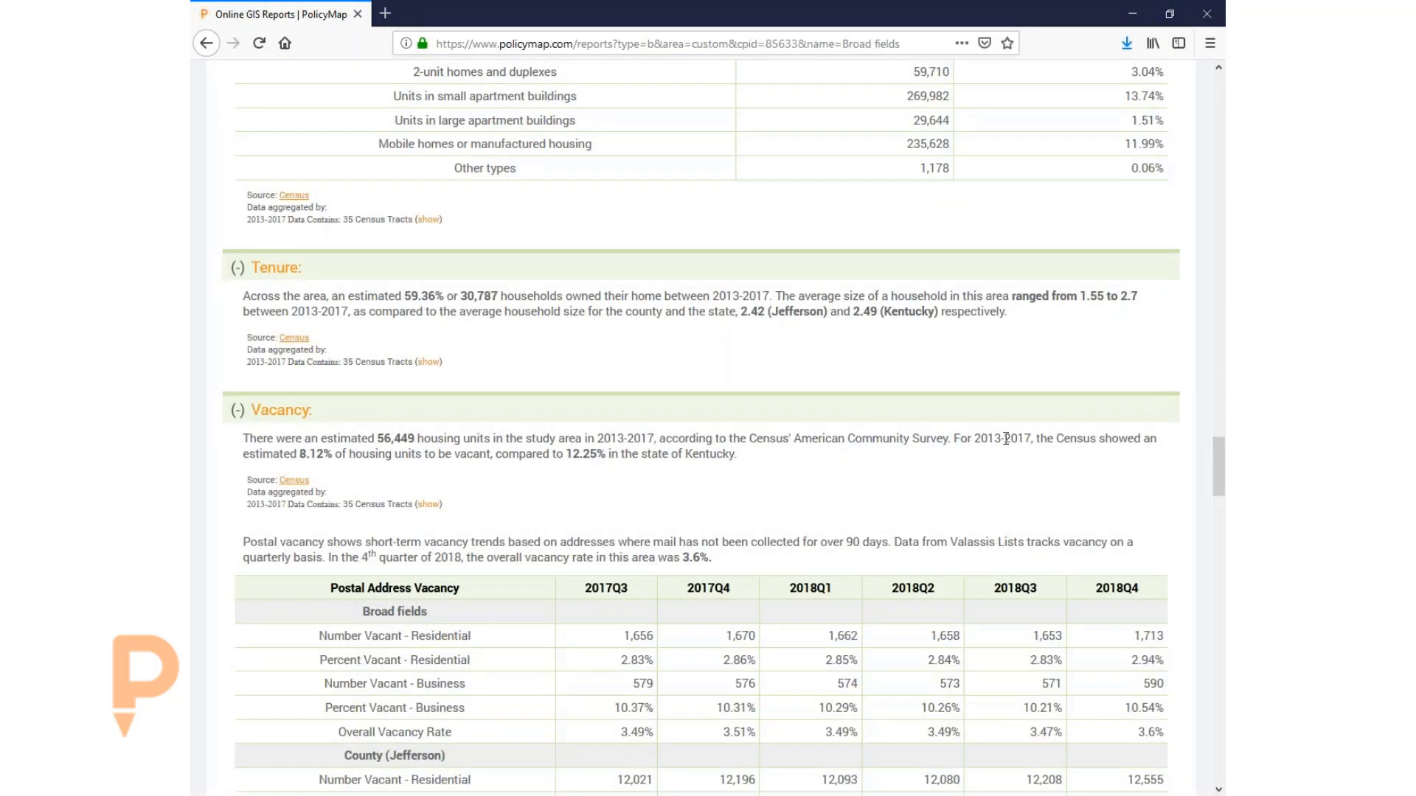
scroll(1005, 439, down, 4)
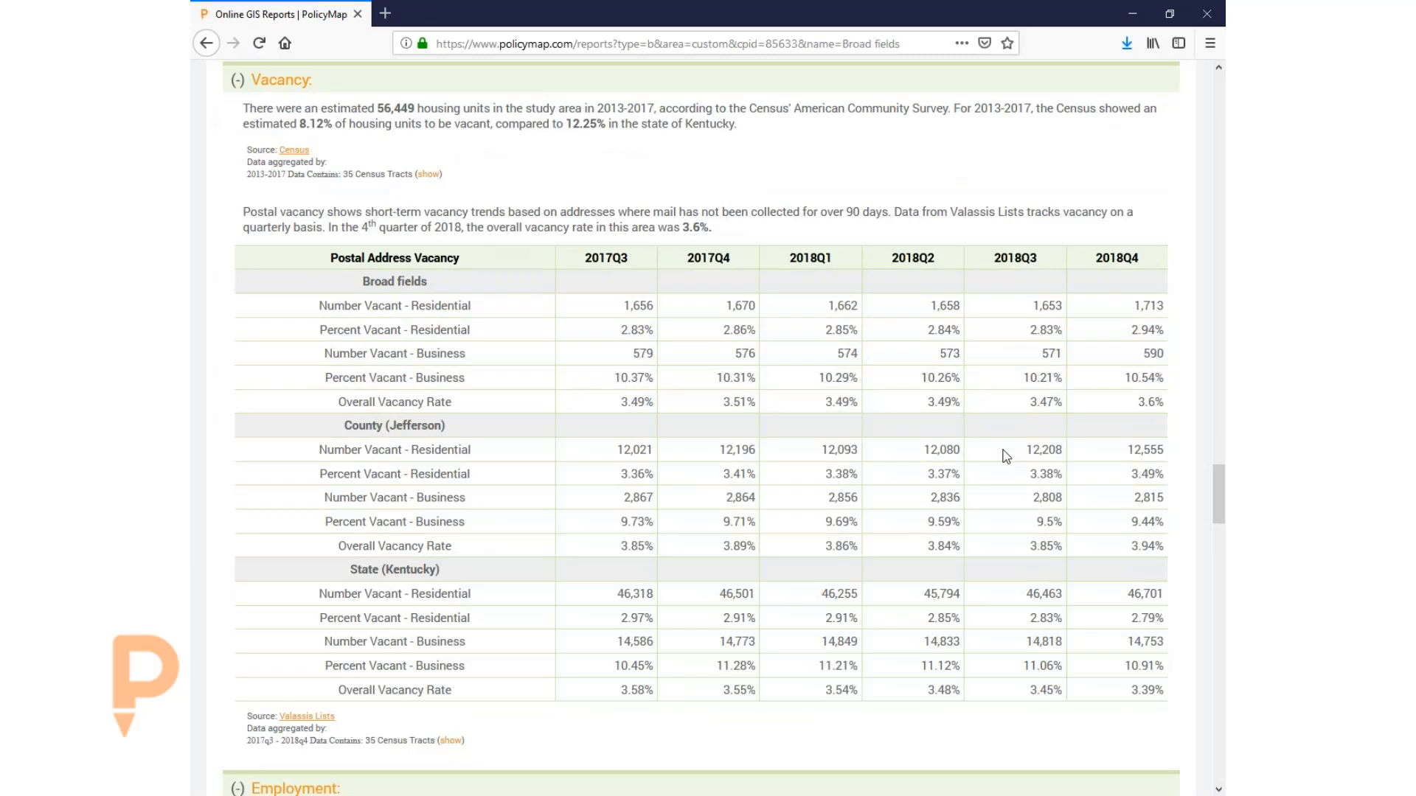
scroll(1006, 456, down, 4)
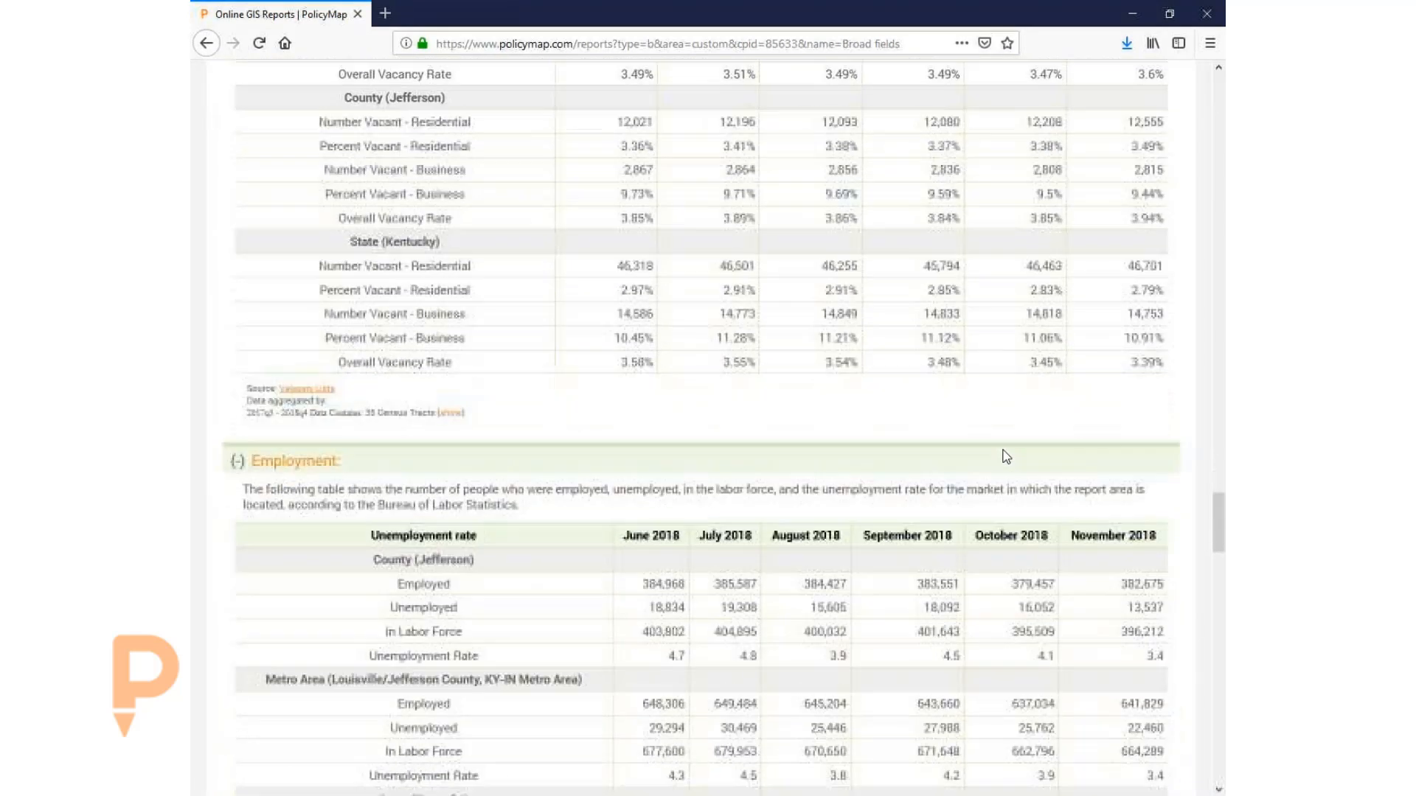
scroll(949, 480, down, 4)
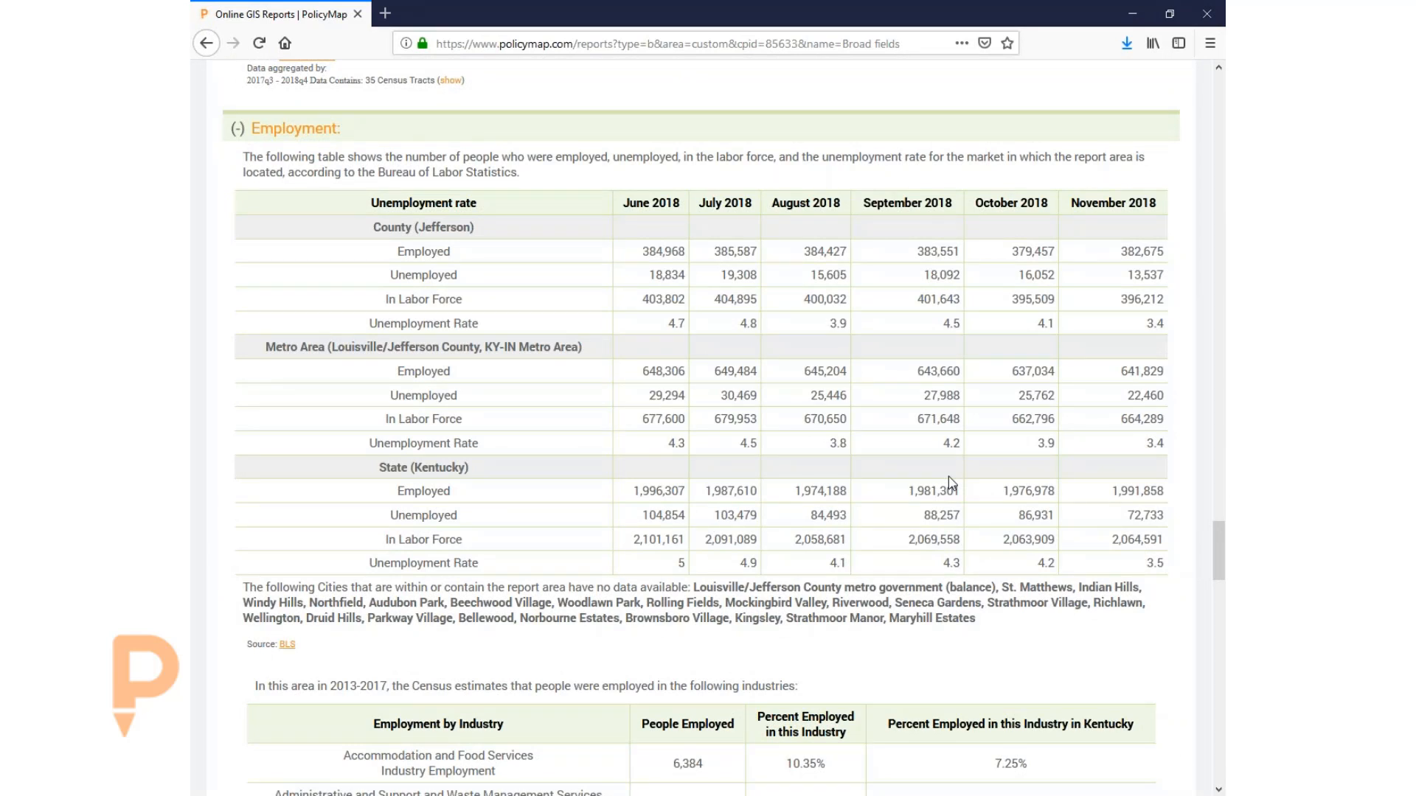
- Scroll through the Employment by Industry and Crime tables of the report
scroll(927, 463, down, 4)
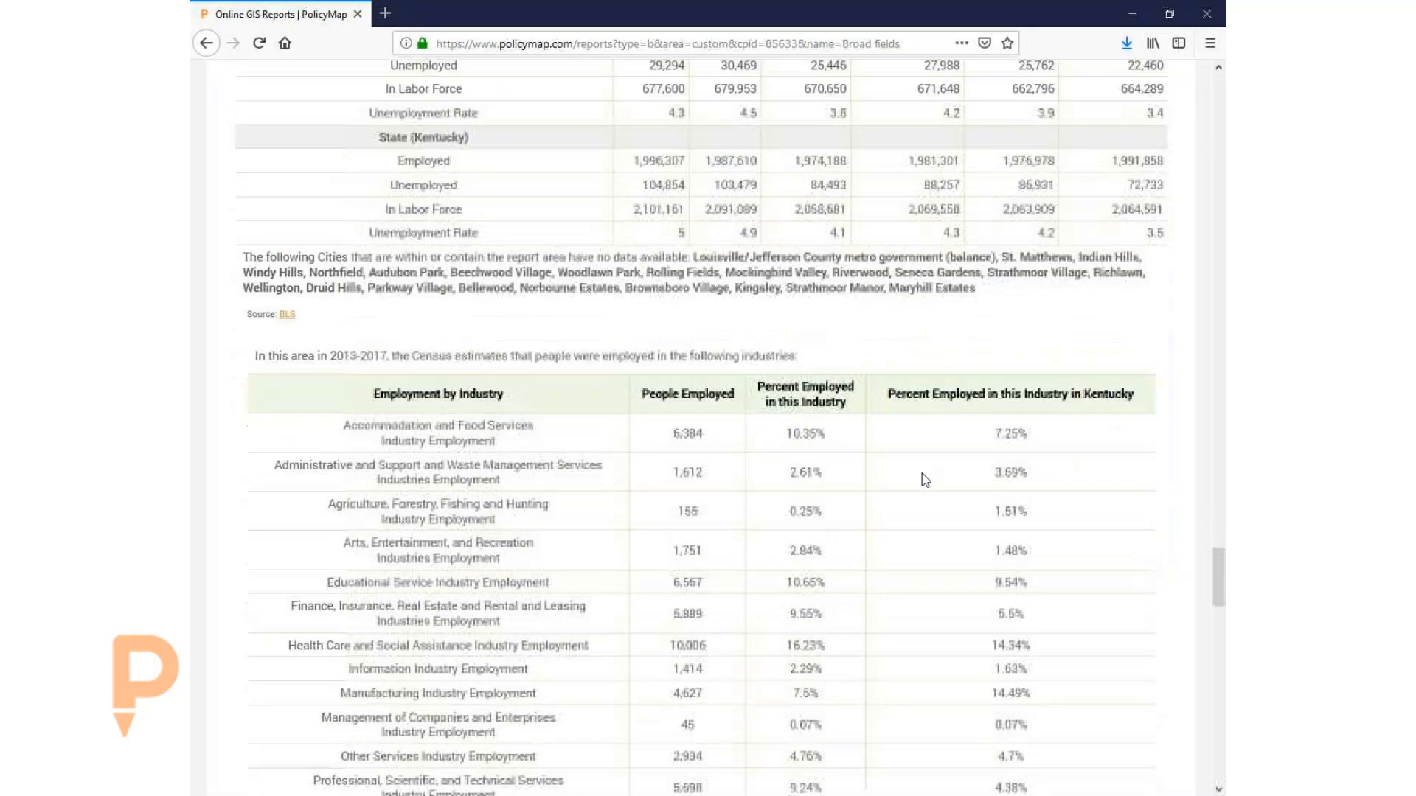
scroll(939, 498, down, 8)
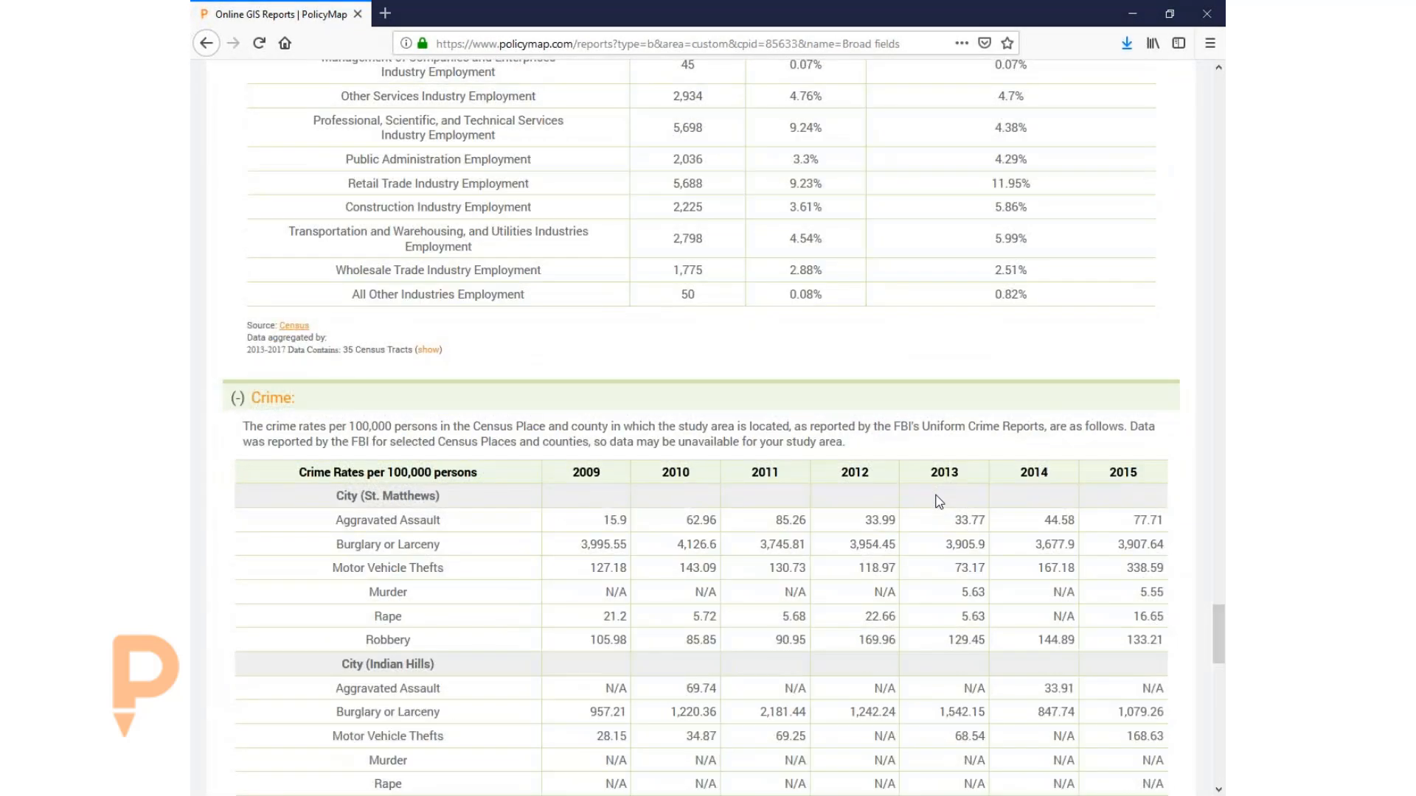
scroll(939, 501, down, 2)
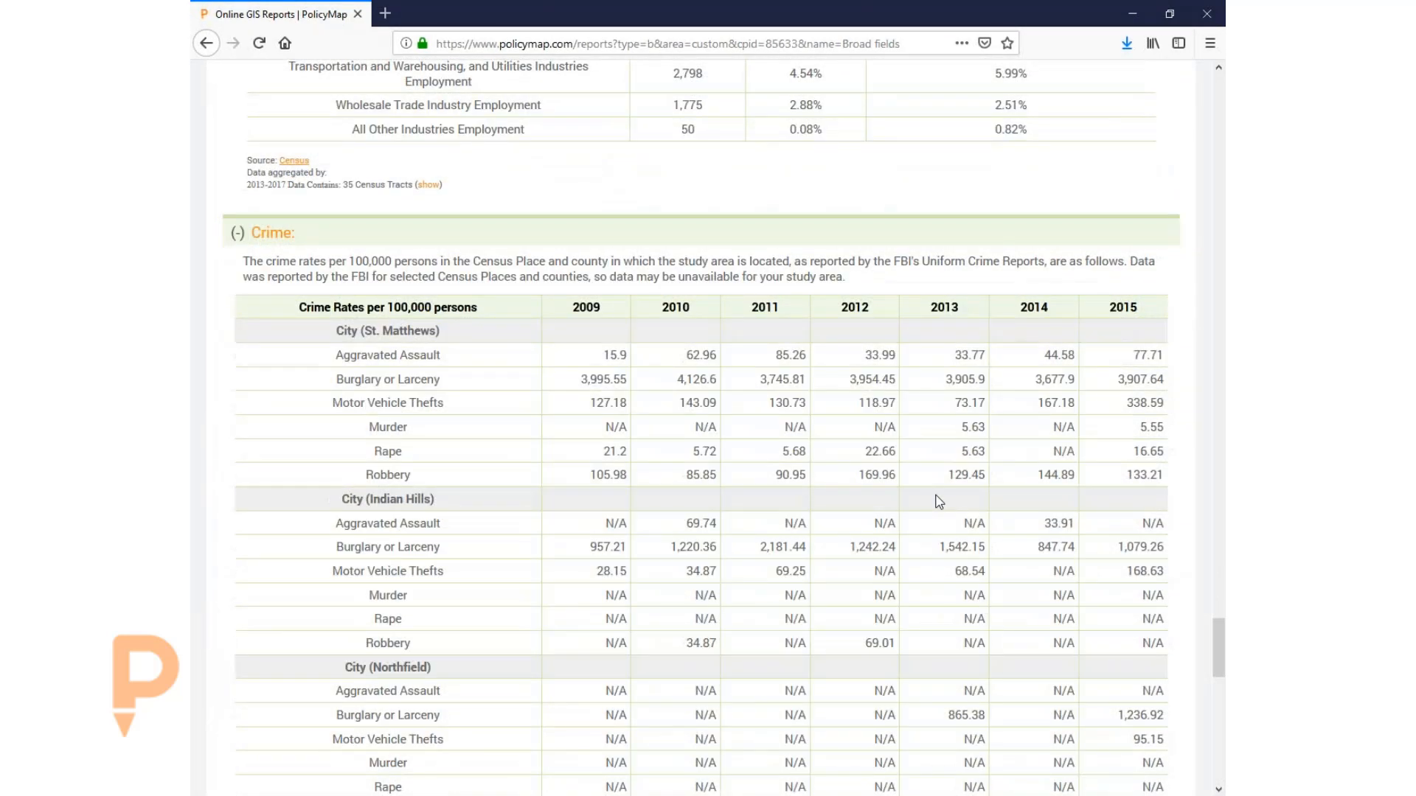
scroll(938, 501, down, 2)
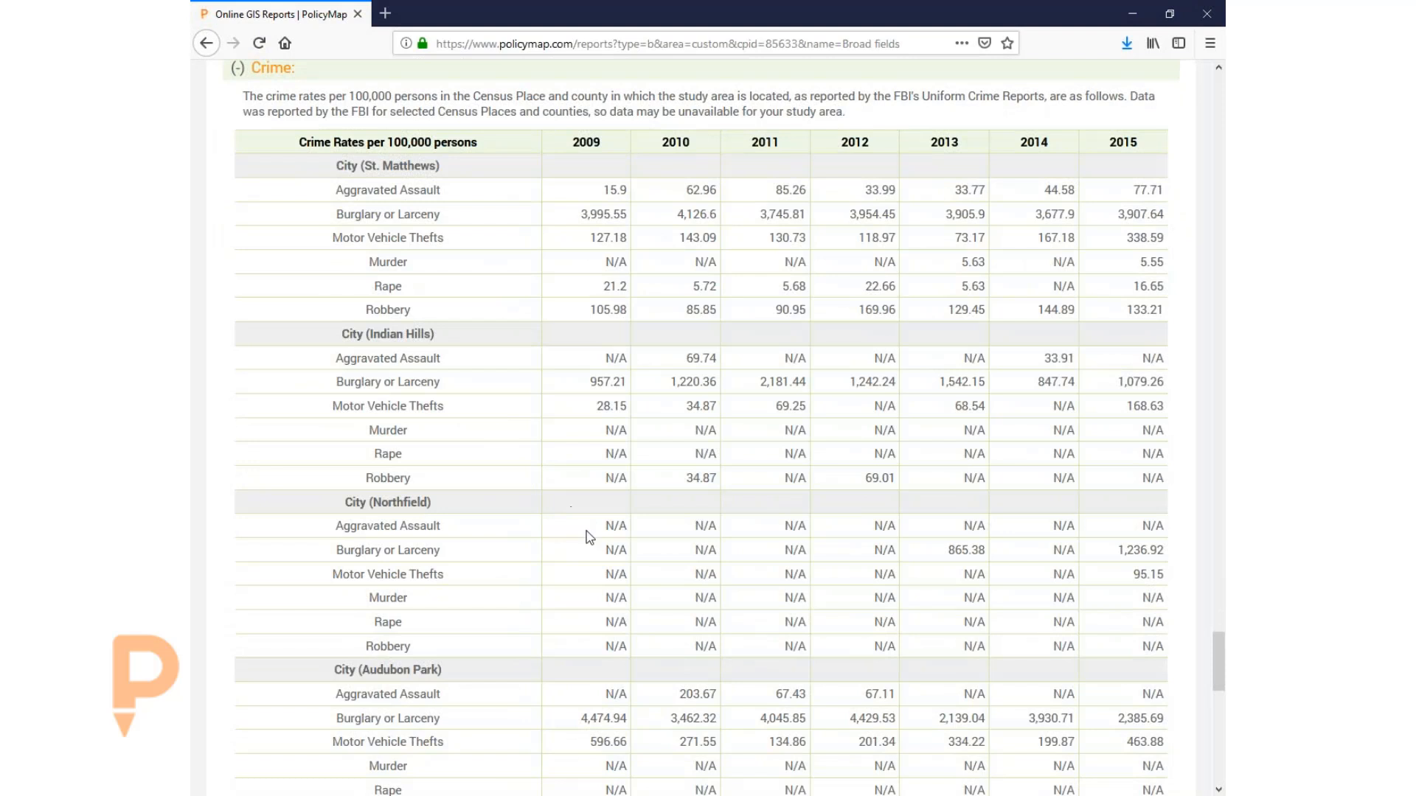
scroll(590, 537, down, 1)
scroll(590, 537, down, 1)
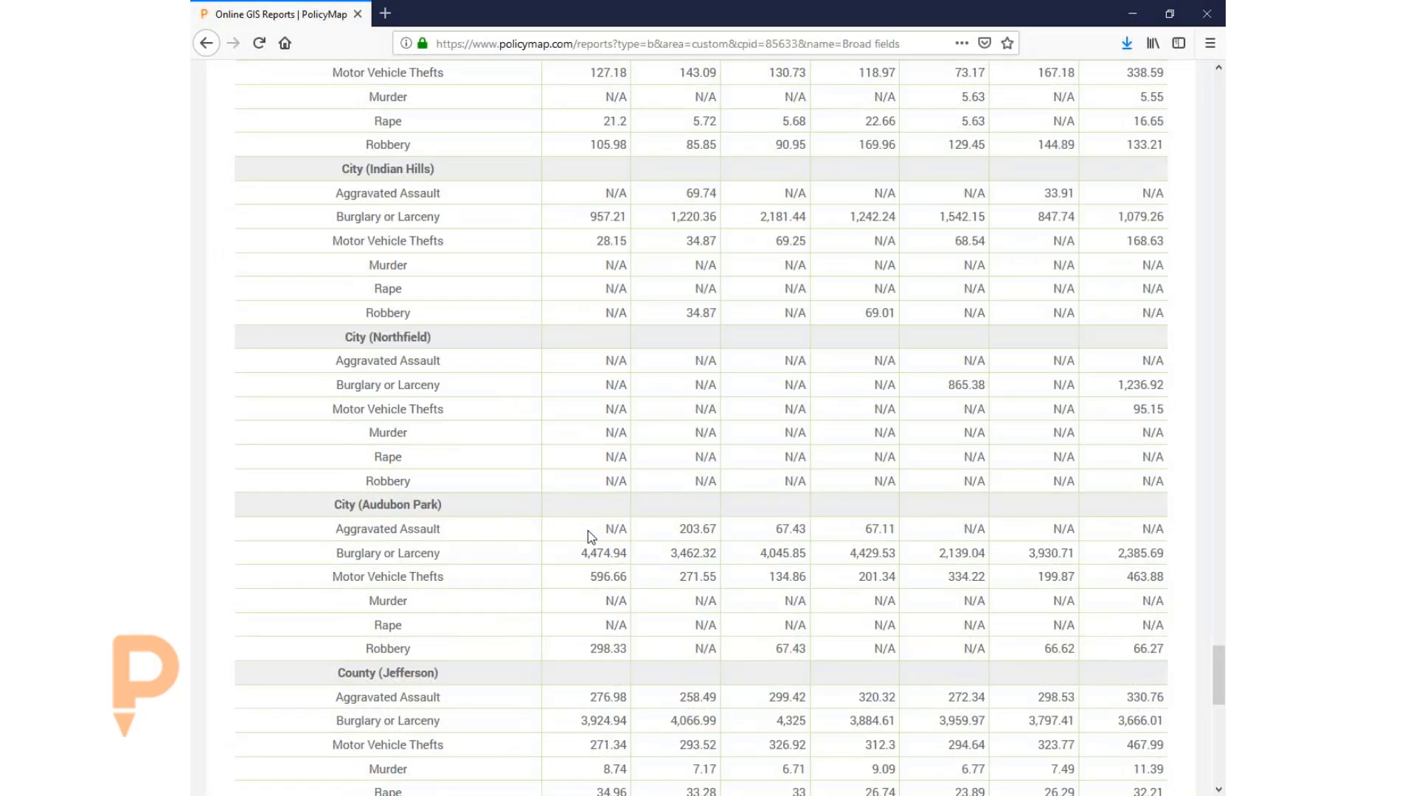
scroll(590, 537, down, 3)
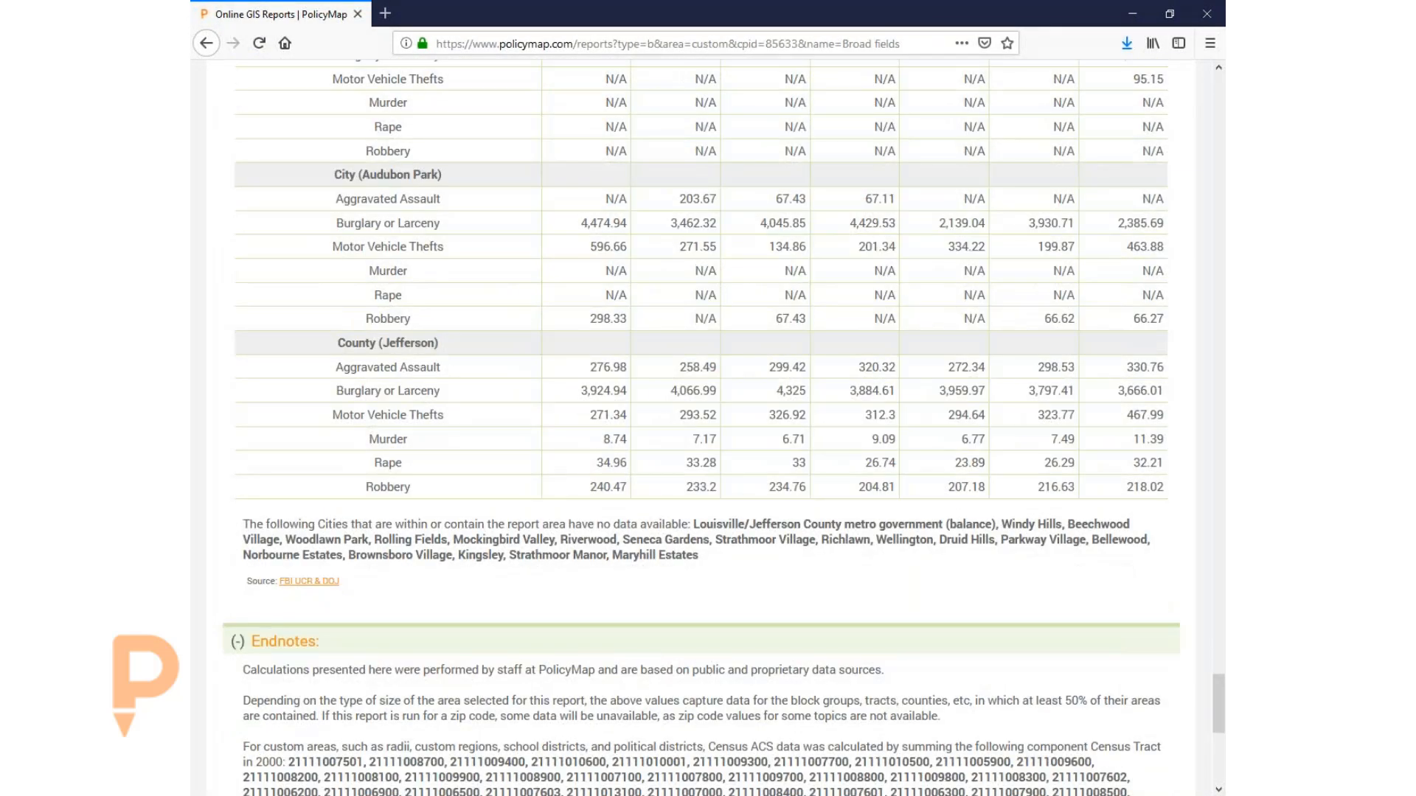
- Return to the top of the report and go back to the Maps page
drag(1218, 694, 1198, 87)
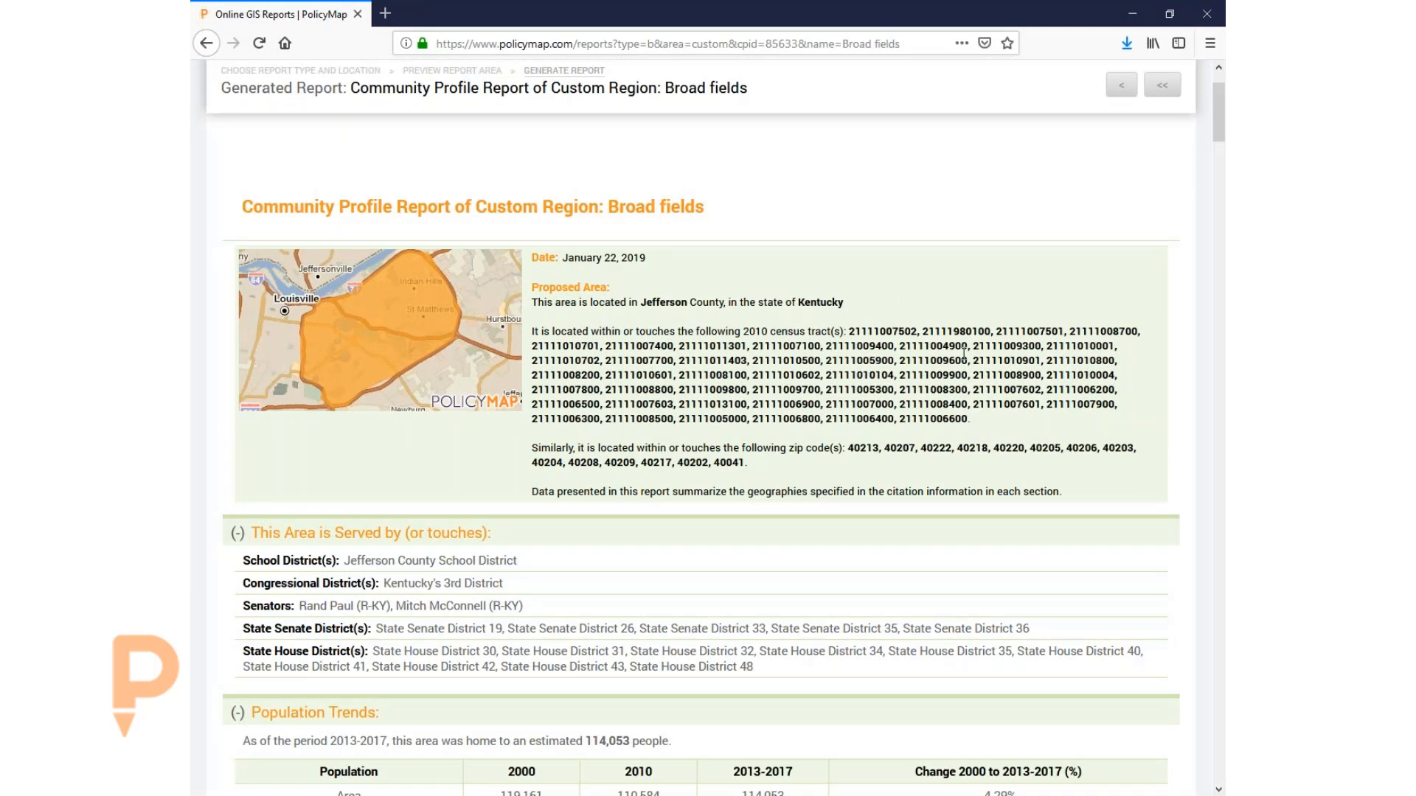
scroll(959, 318, up, 1)
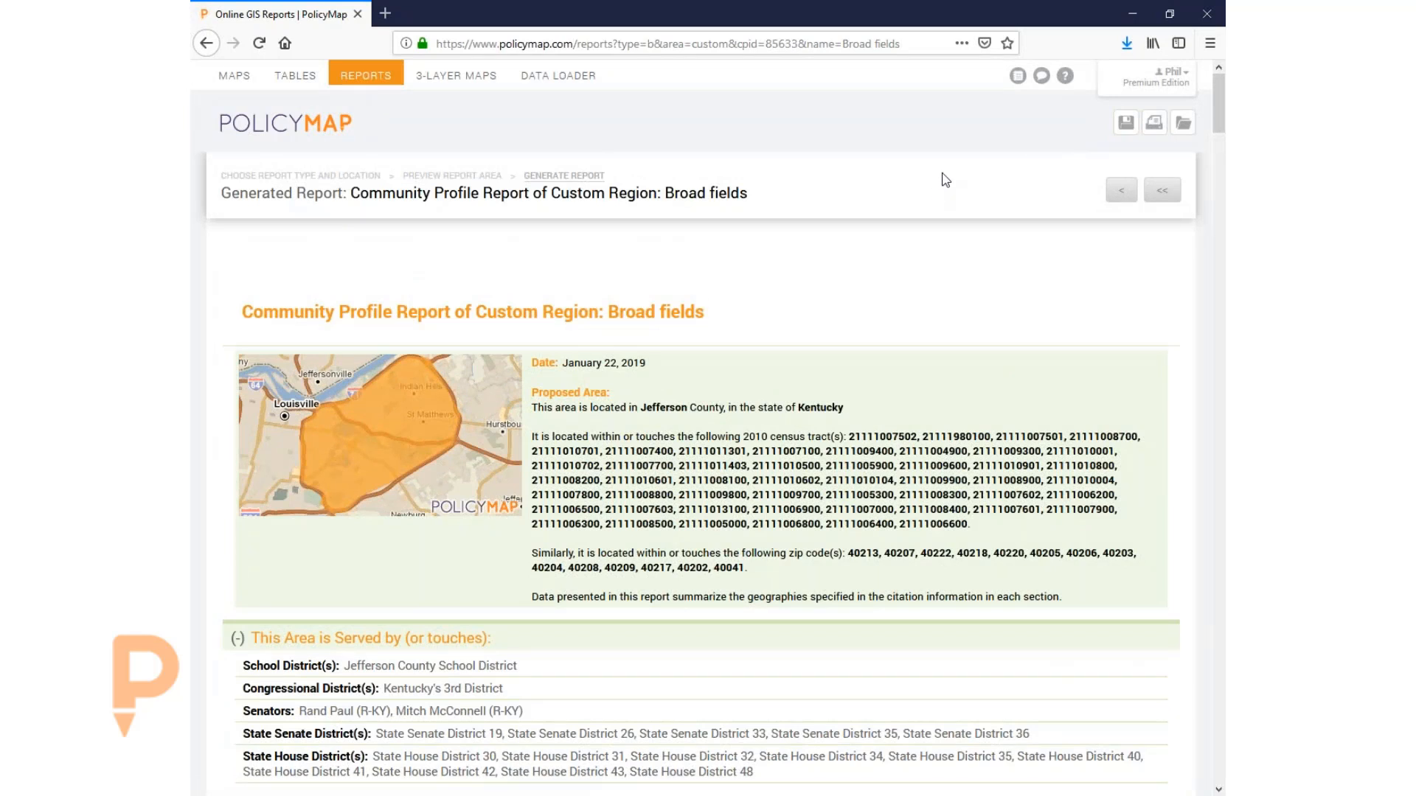
click(236, 83)
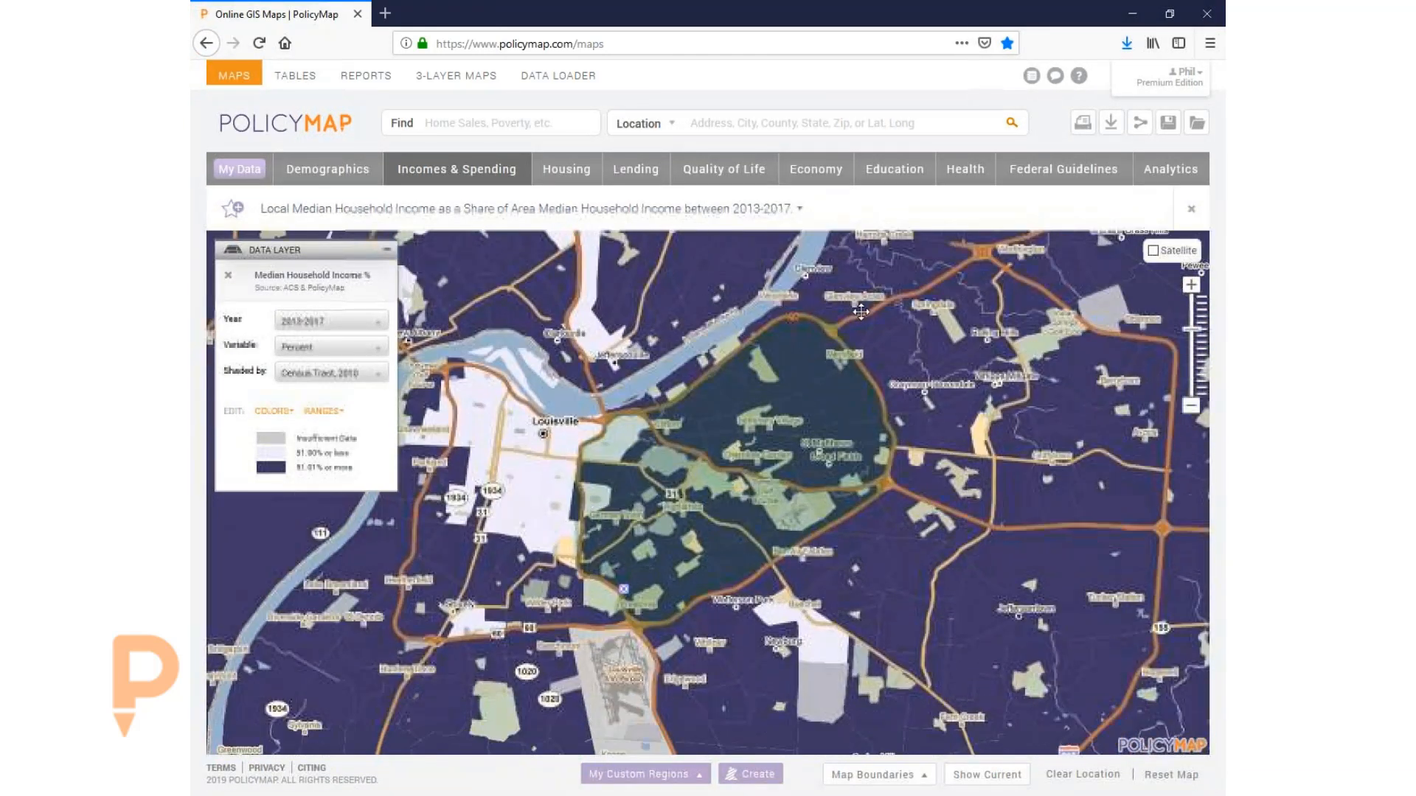
- Swap the median household income layer for HUD's 2010 R/ECAP layer under Fair Housing
click(228, 275)
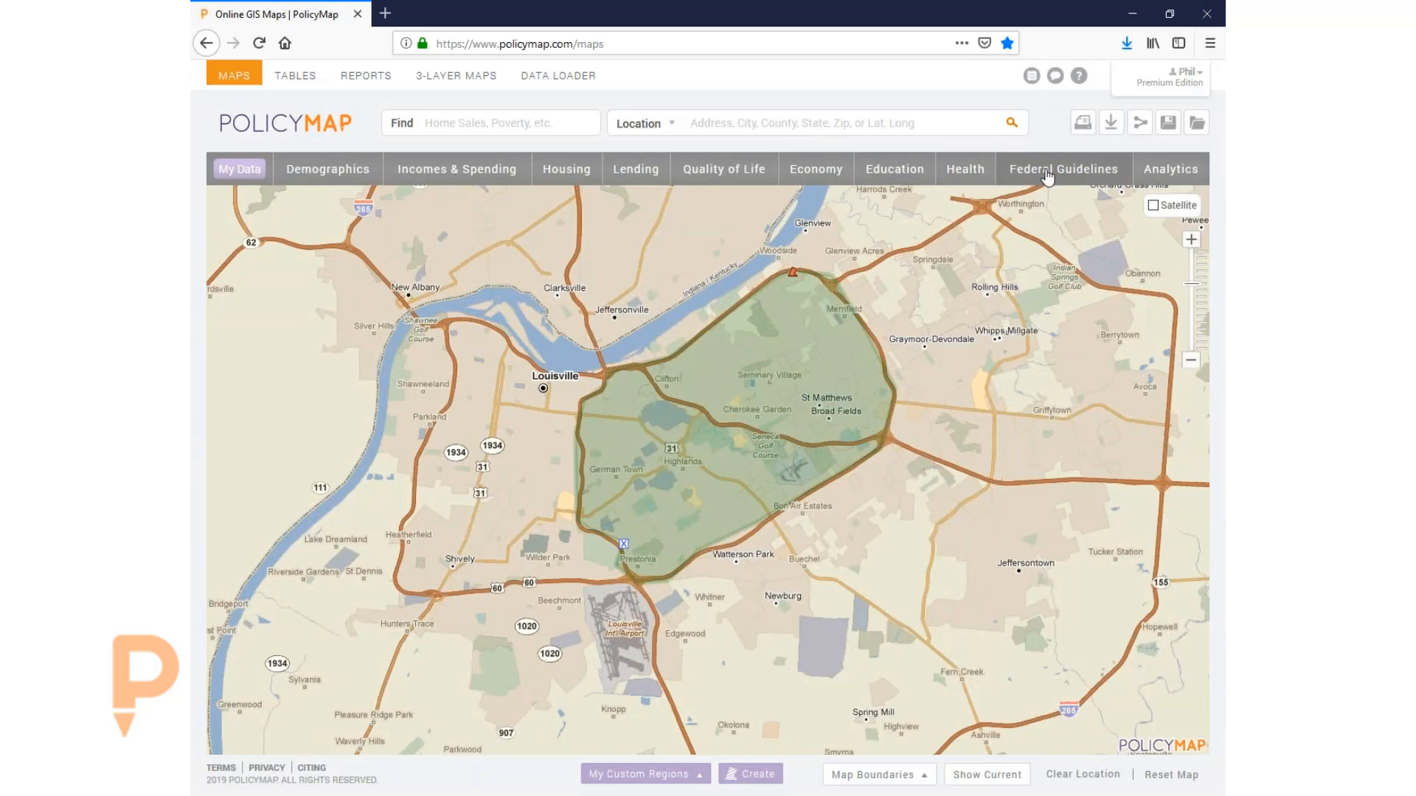
click(1047, 177)
mouse_move(626, 308)
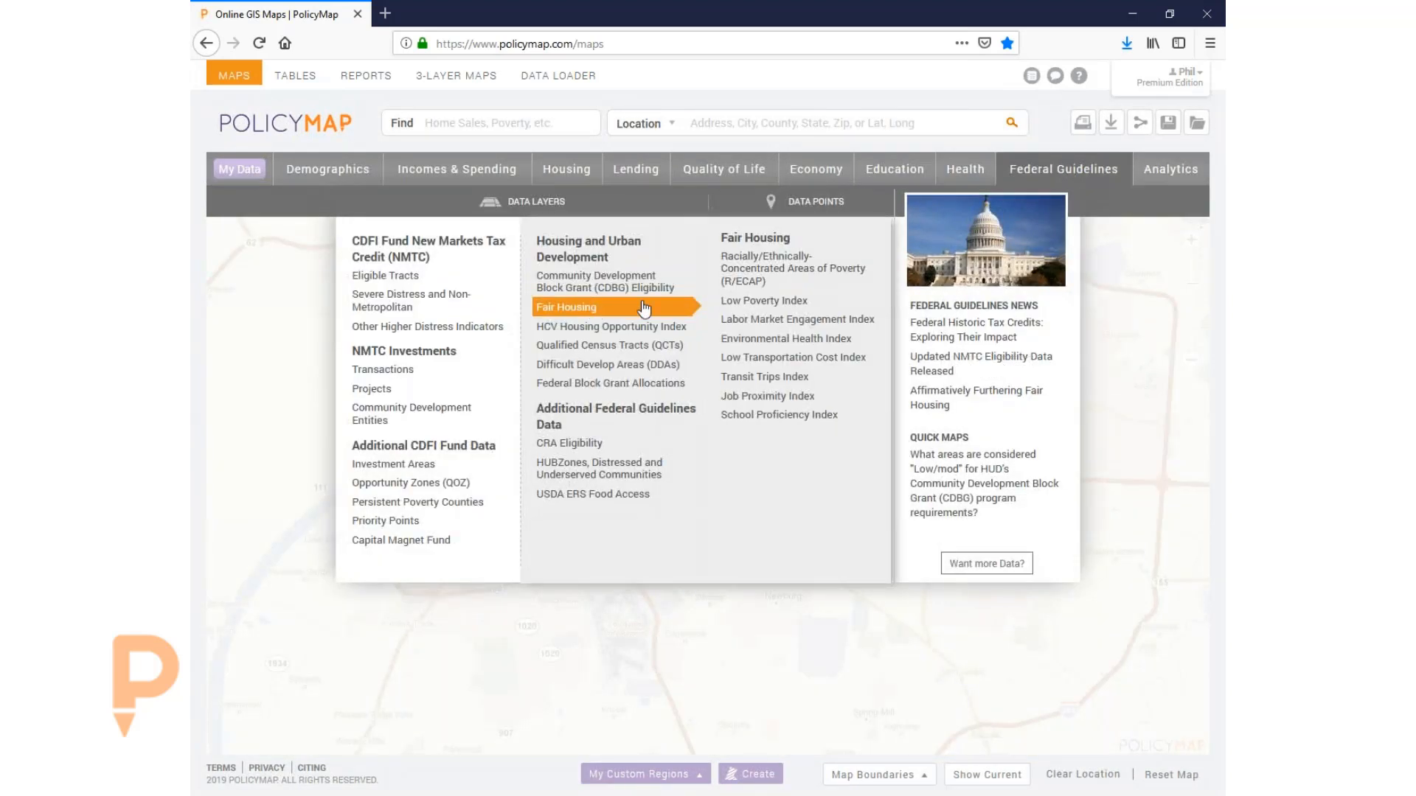
click(784, 274)
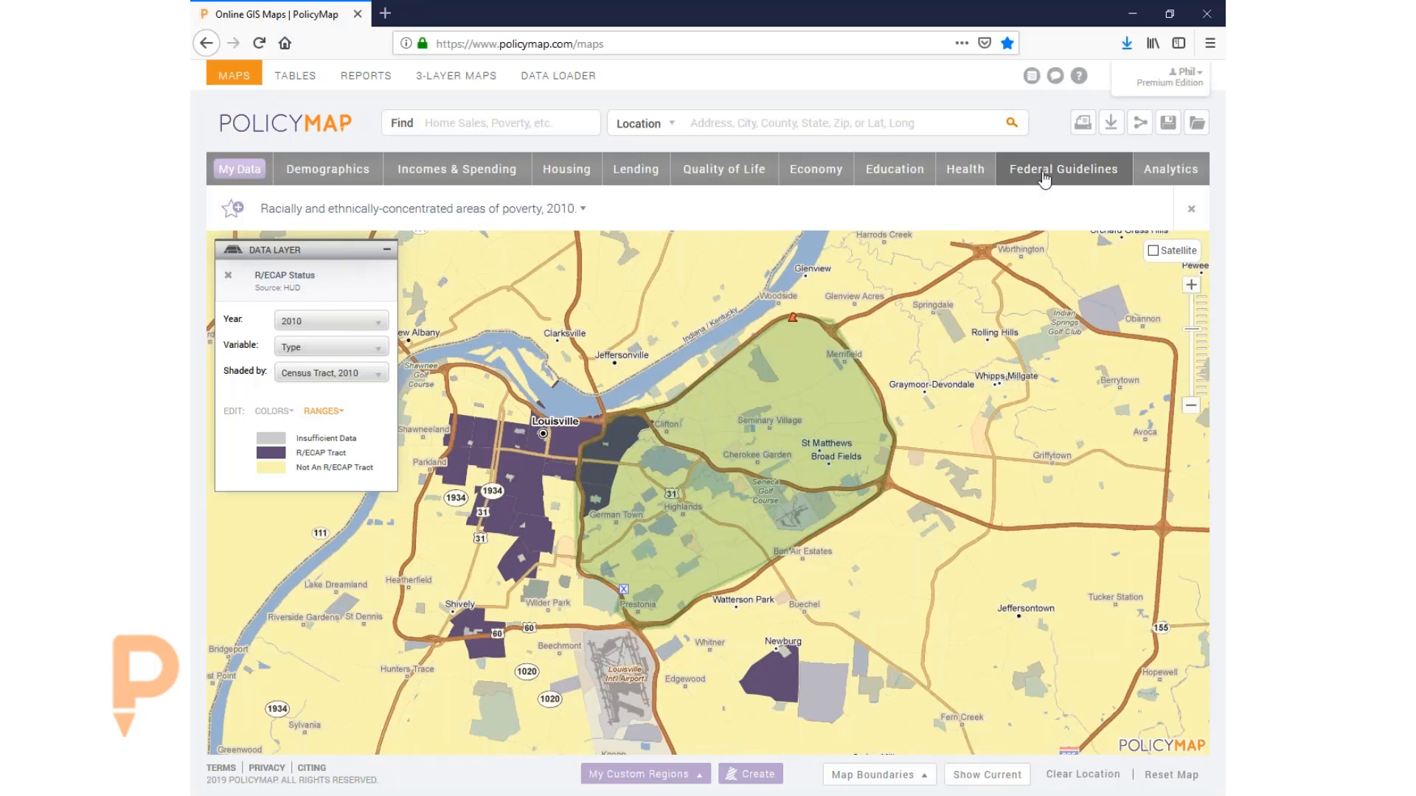
- Read the R/ECAP layer description, then list the Fair Housing indices under Federal Guidelines
click(509, 210)
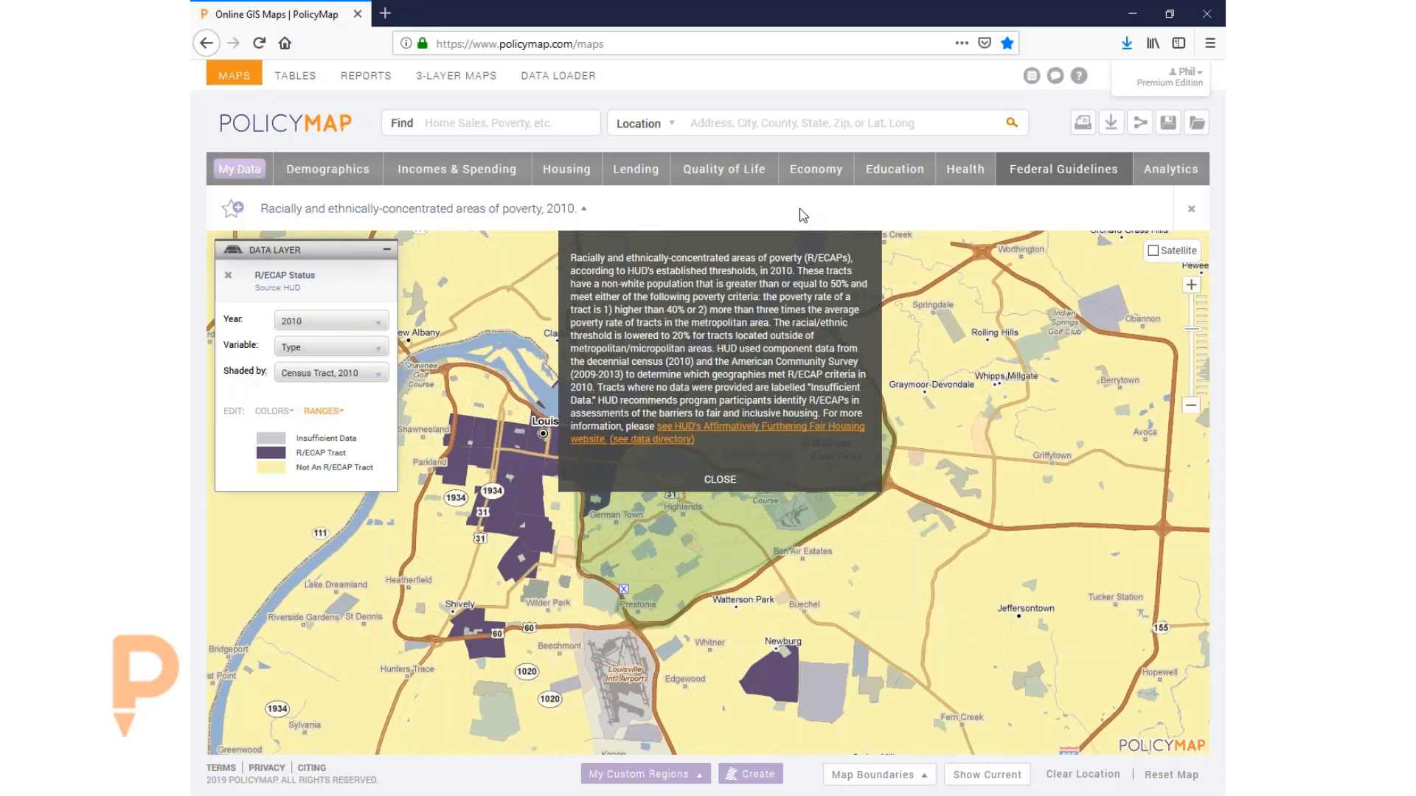
click(1064, 171)
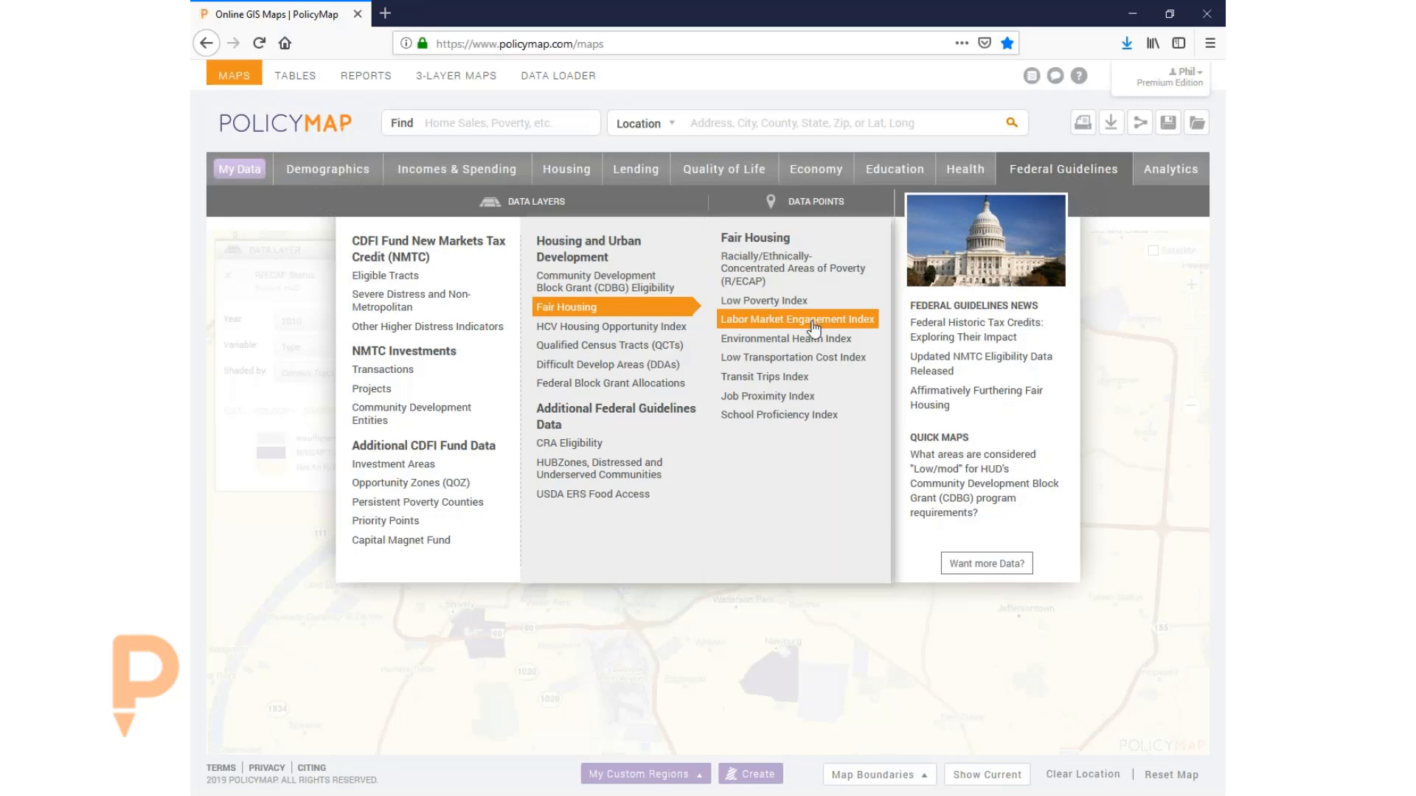
- Map the 2015 Transit Trips Index, review its description, and open its HUD AFFH data directory entry
click(775, 378)
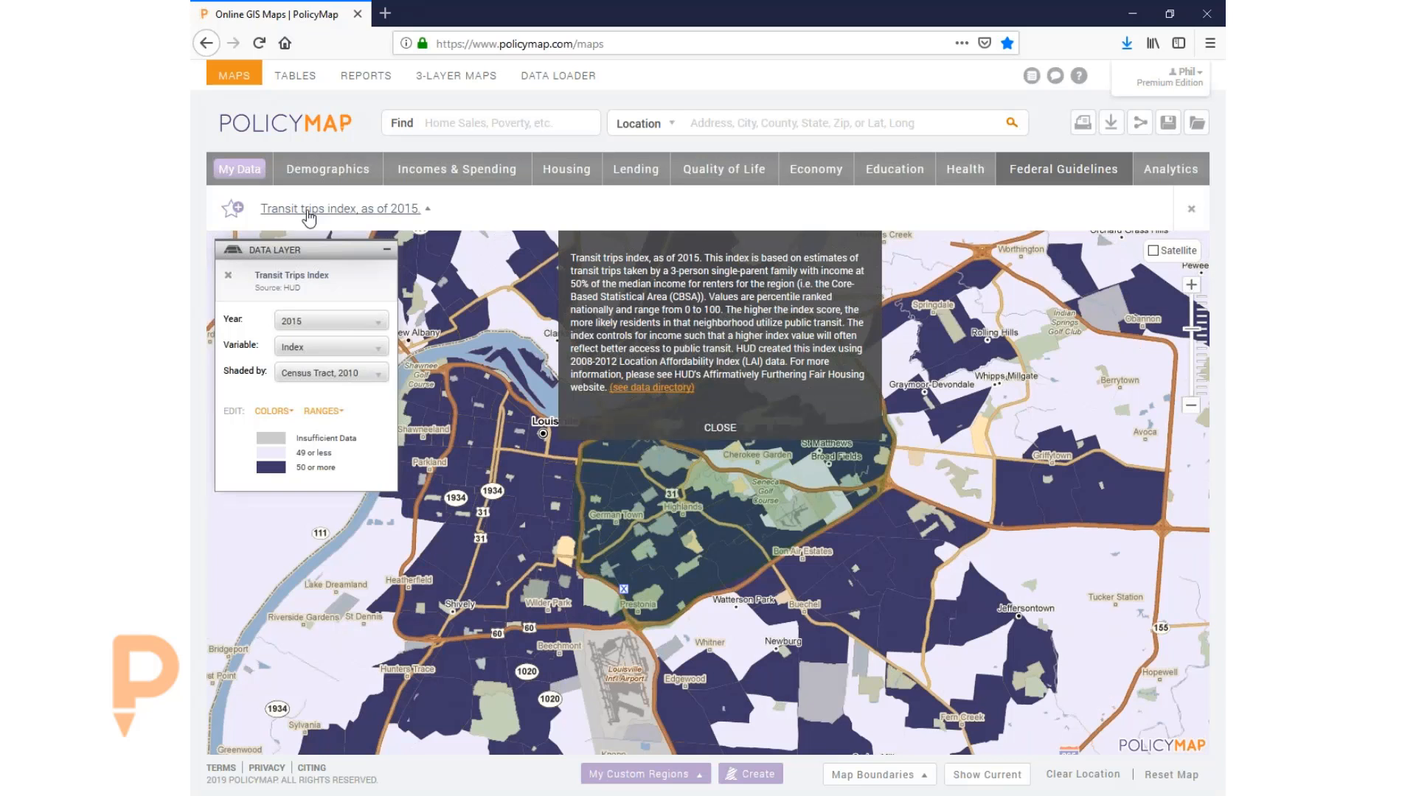
click(744, 430)
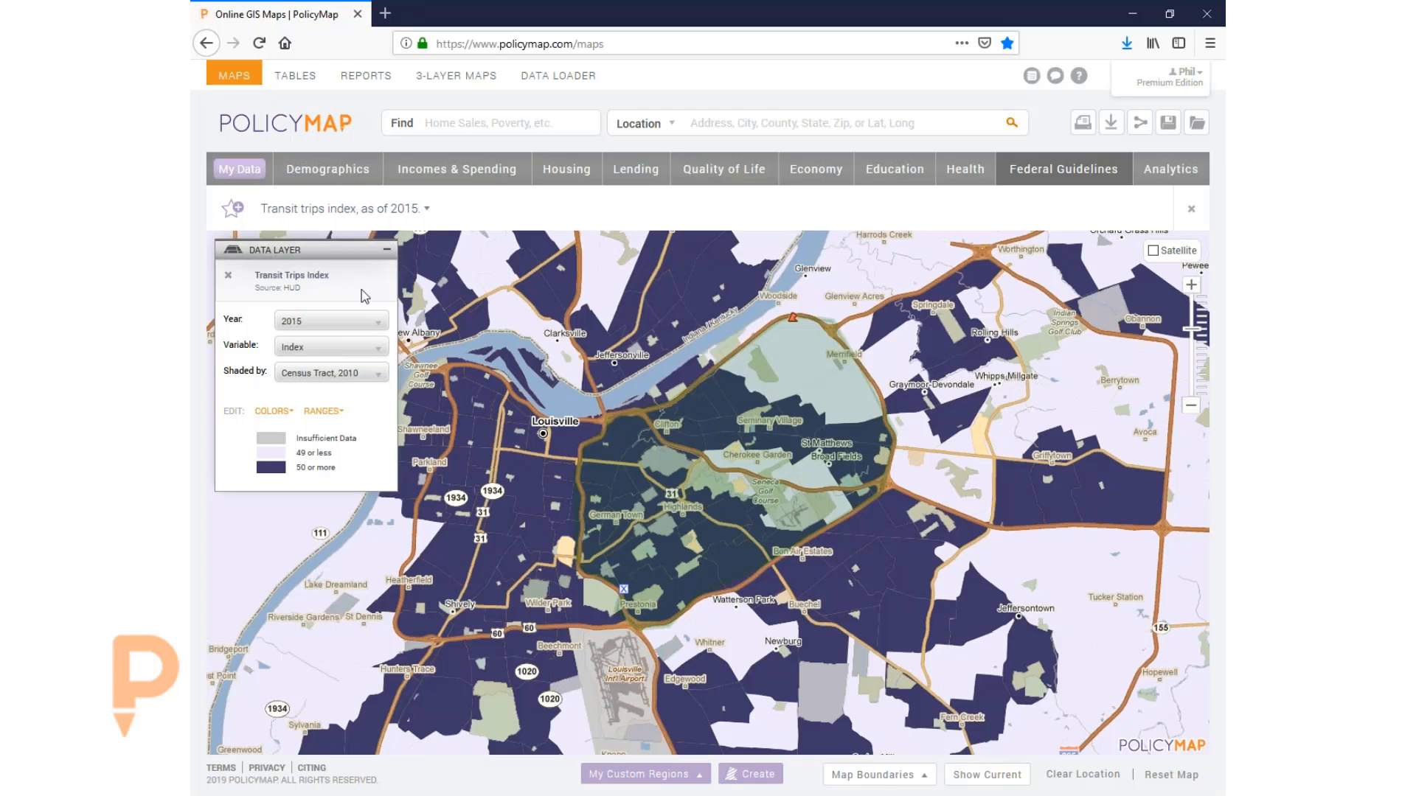
click(336, 211)
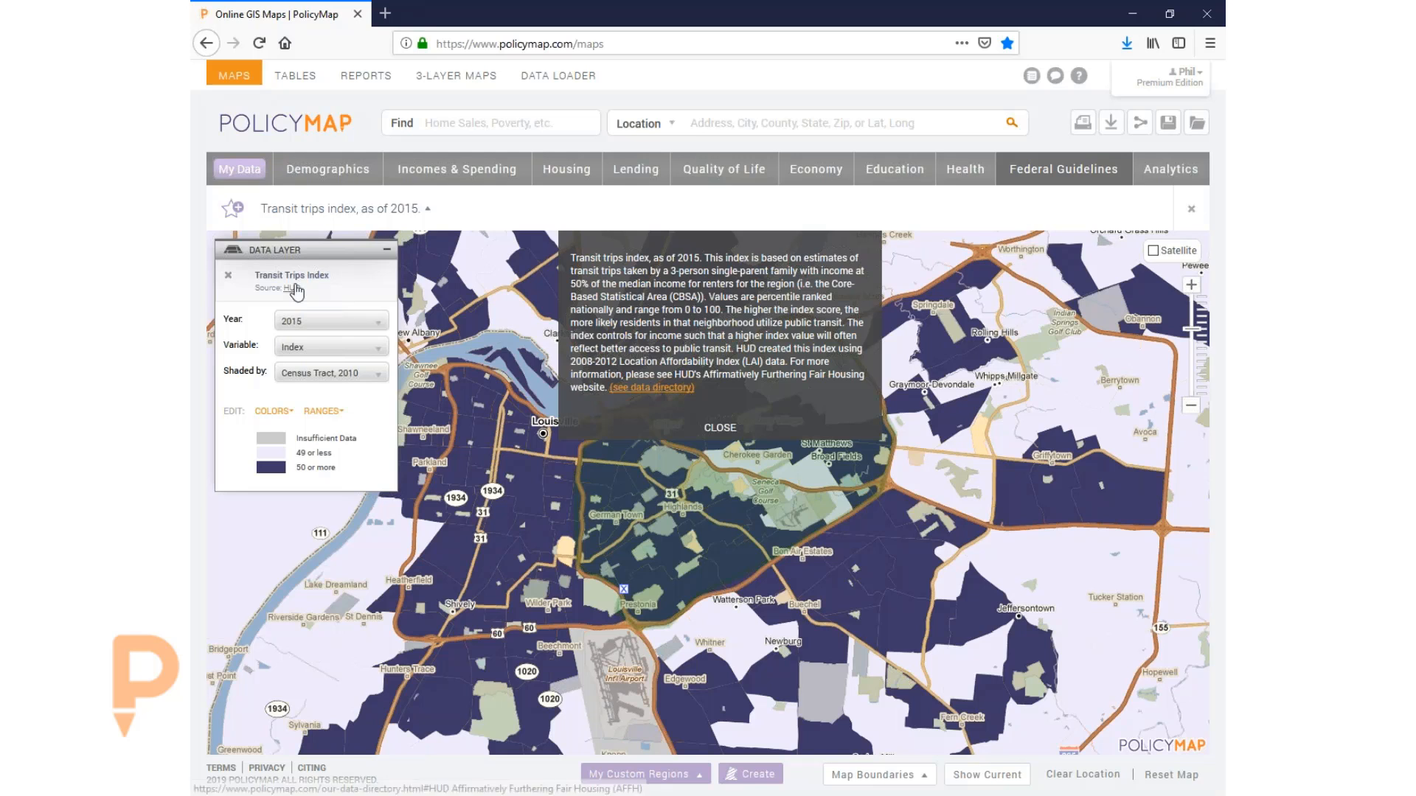
click(664, 387)
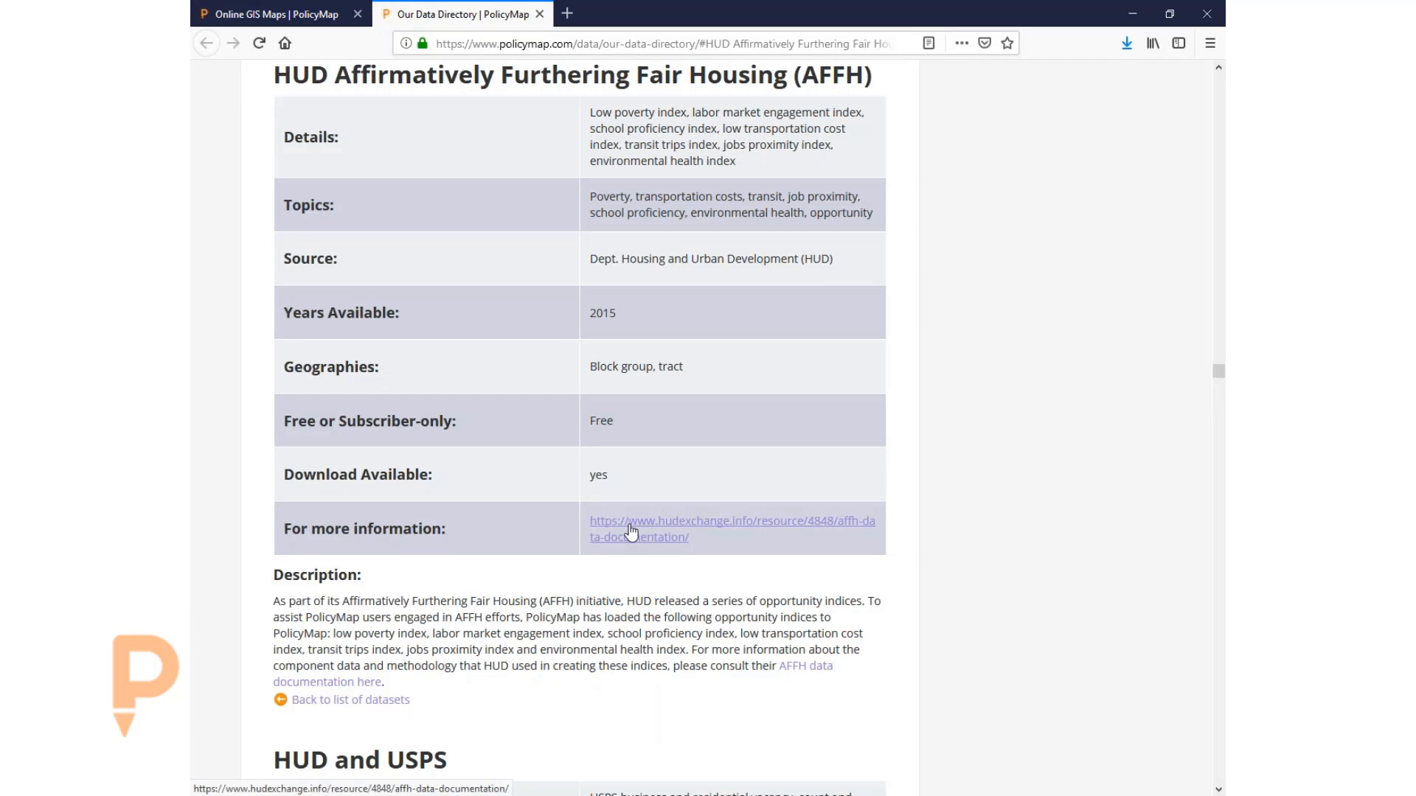
- Open HUD Exchange's AFFH-T Data Documentation in a new tab, then return to the map tab
click(673, 532)
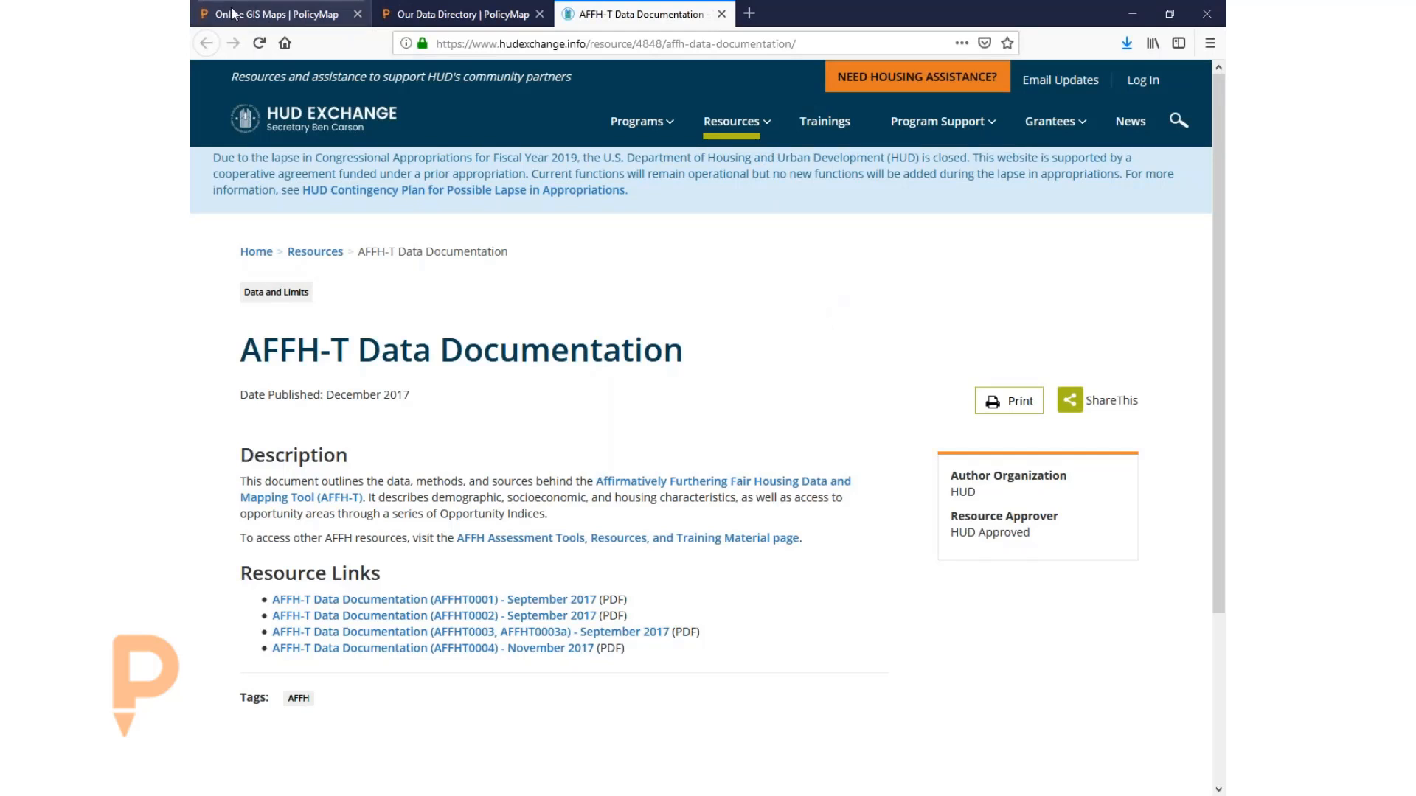
click(272, 16)
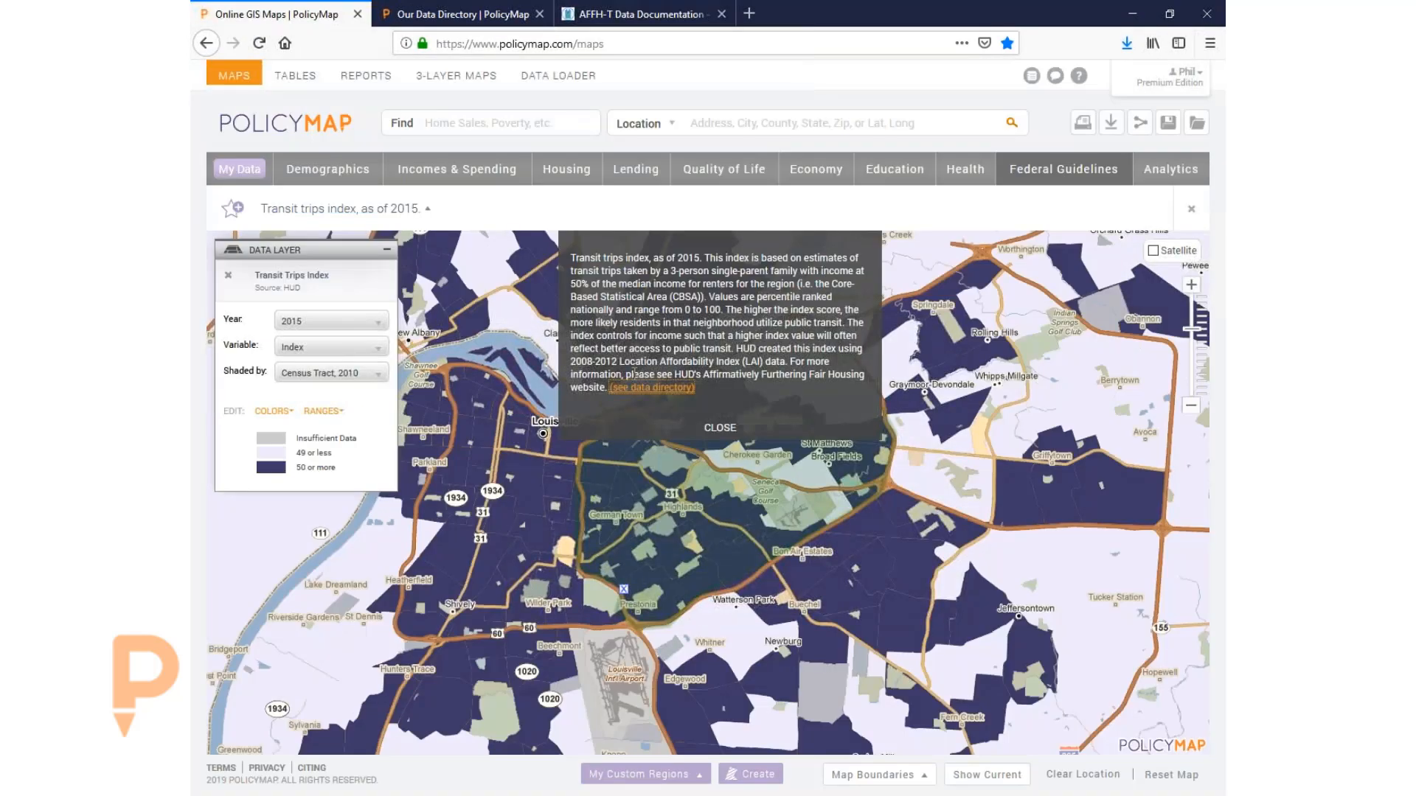
- Close the transit index description, browse and close Federal Guidelines, then show the Demographics Race layers
click(749, 431)
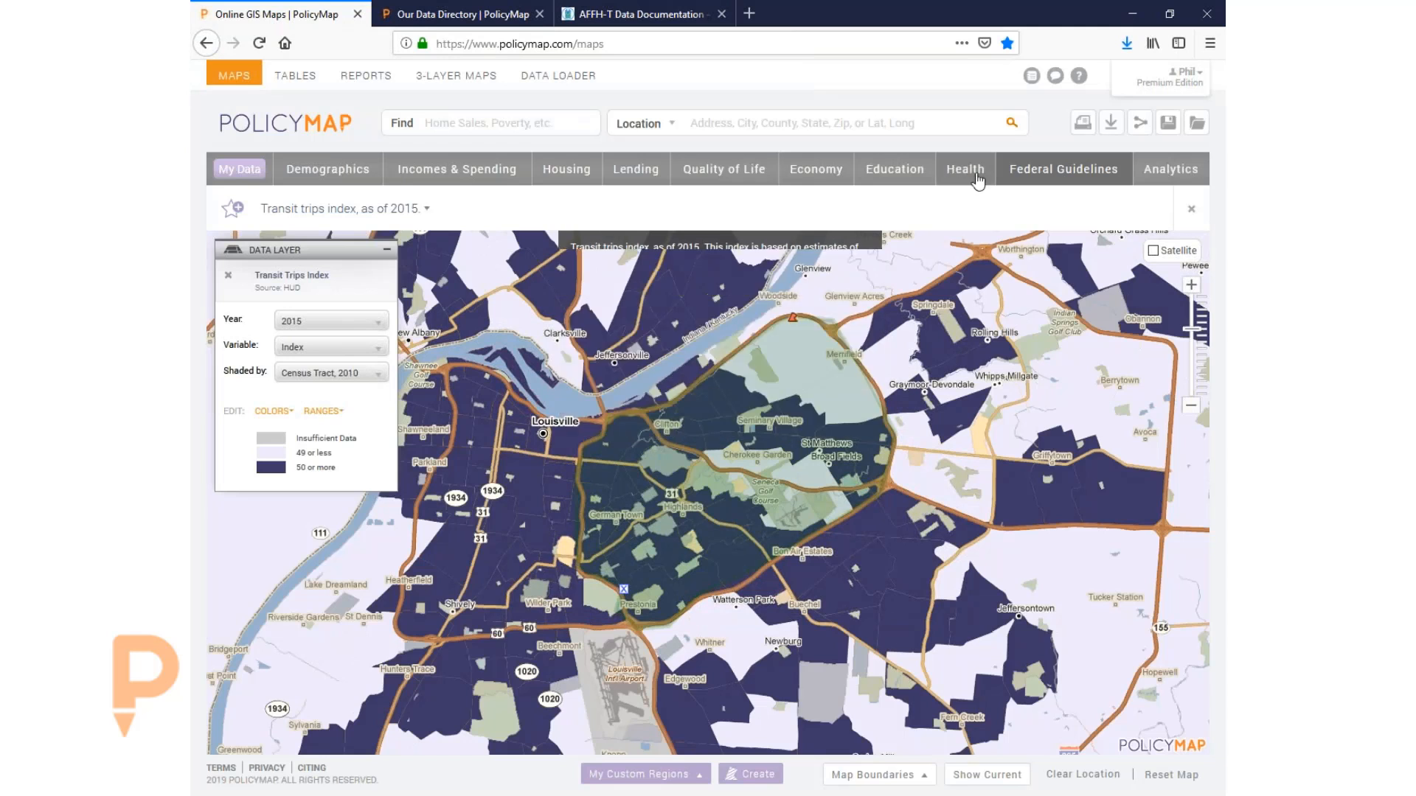
click(1056, 174)
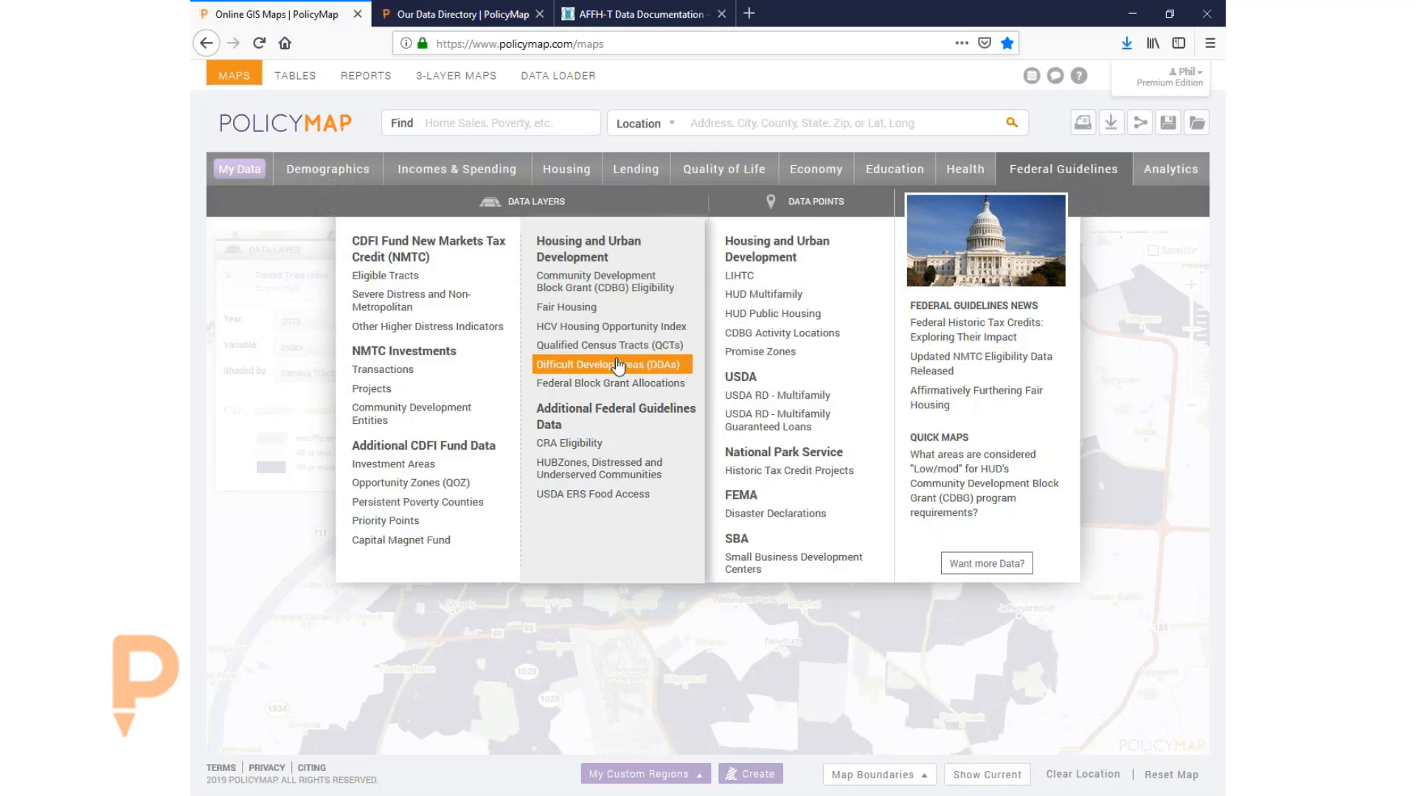
mouse_move(439, 487)
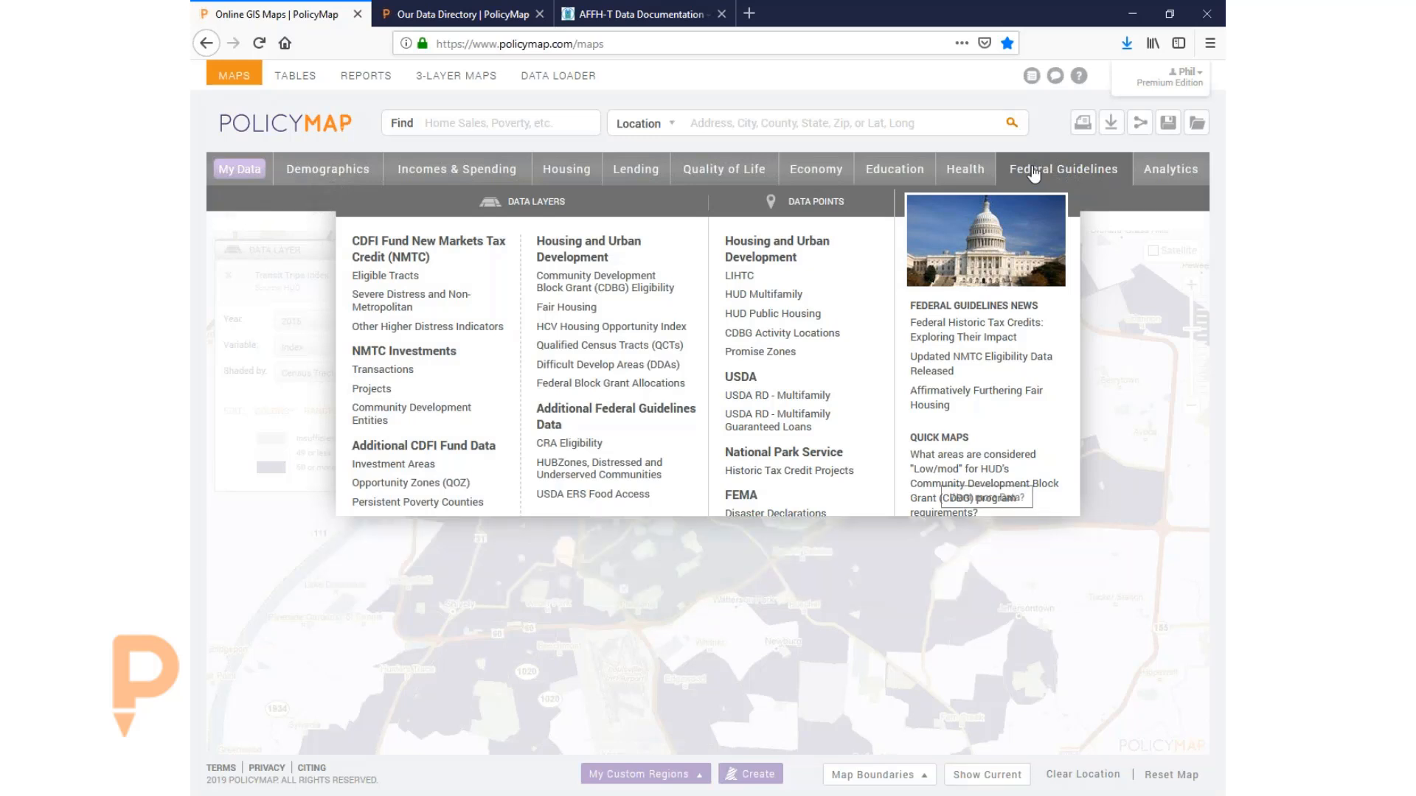
click(1035, 171)
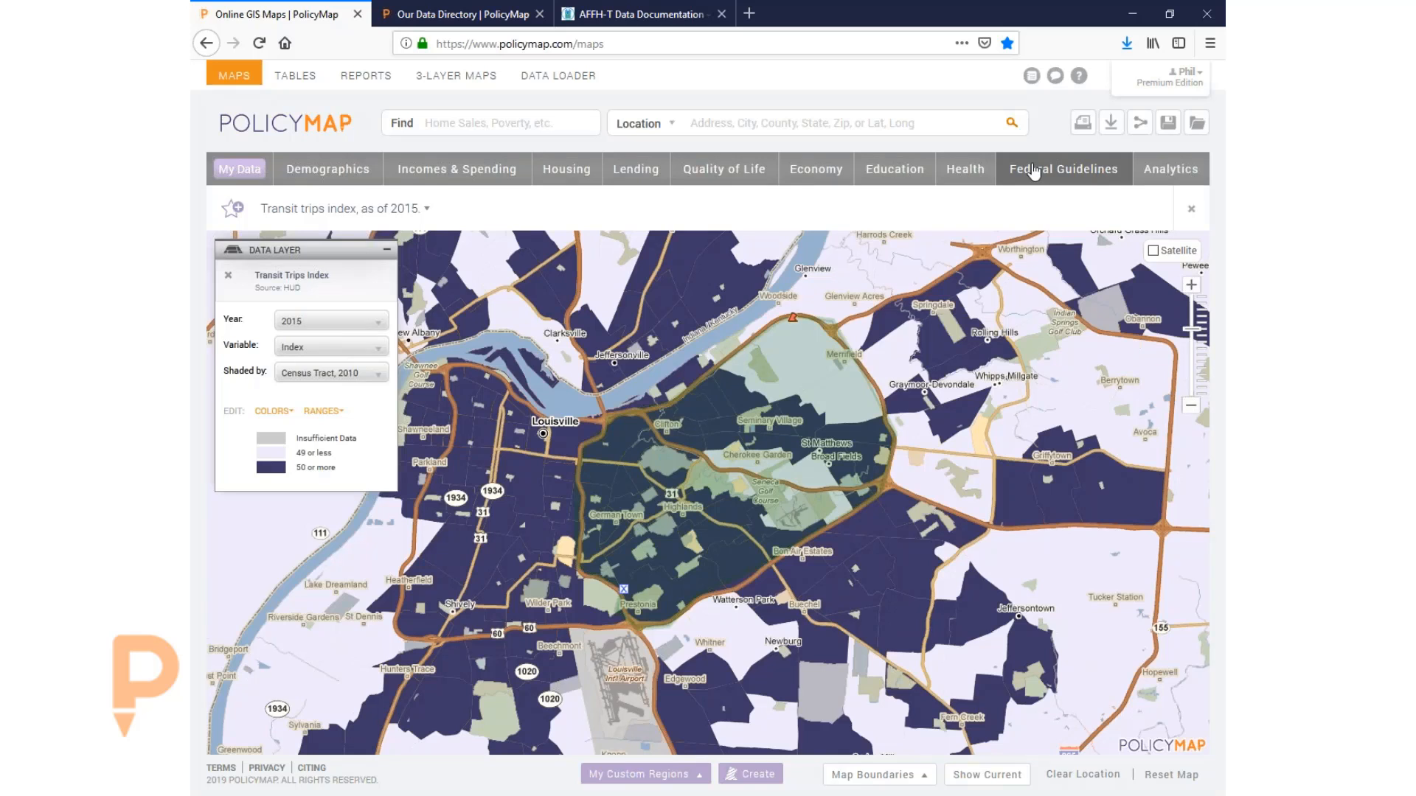
click(328, 174)
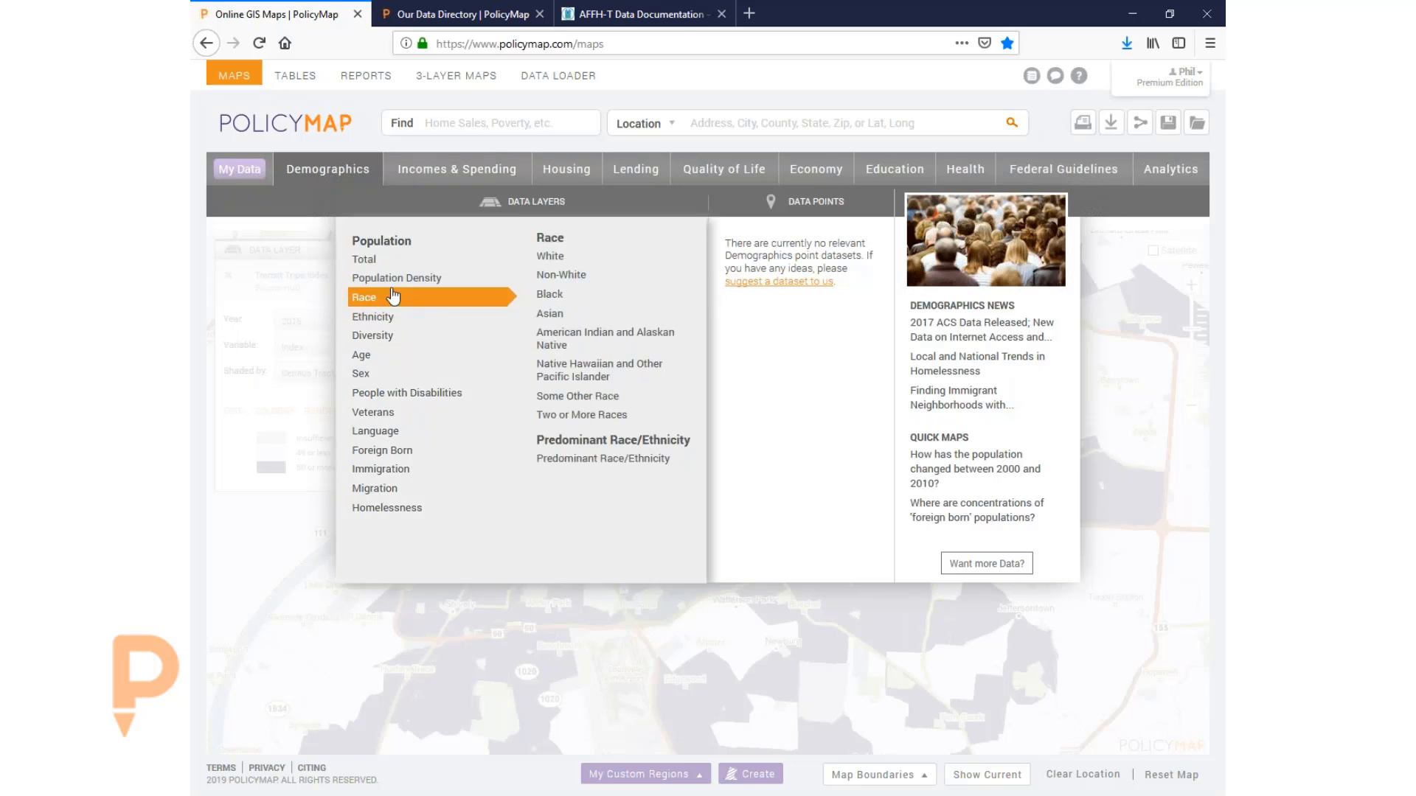
- Load the Demographics > Race > White layer and shade it in 5 ranges
mouse_move(399, 338)
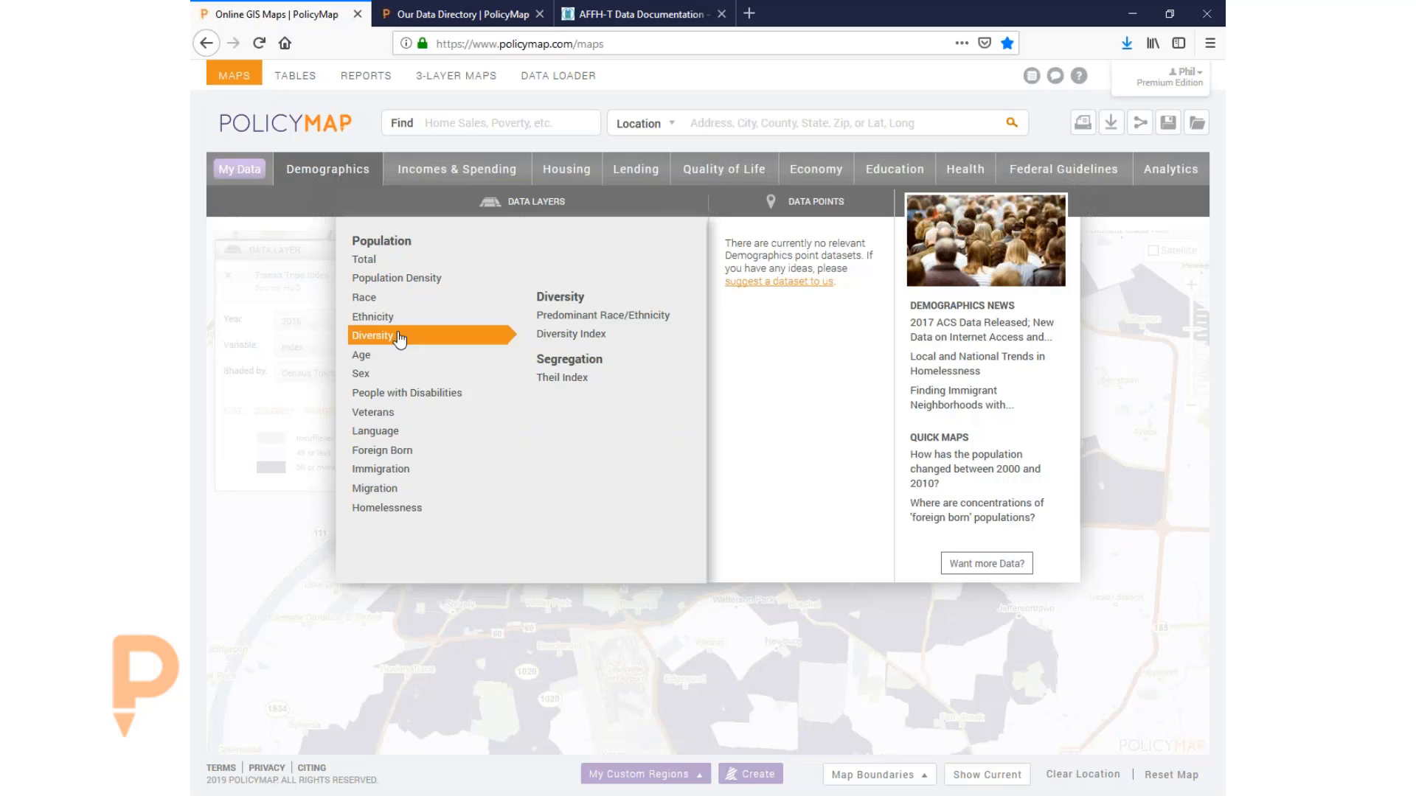
mouse_move(399, 298)
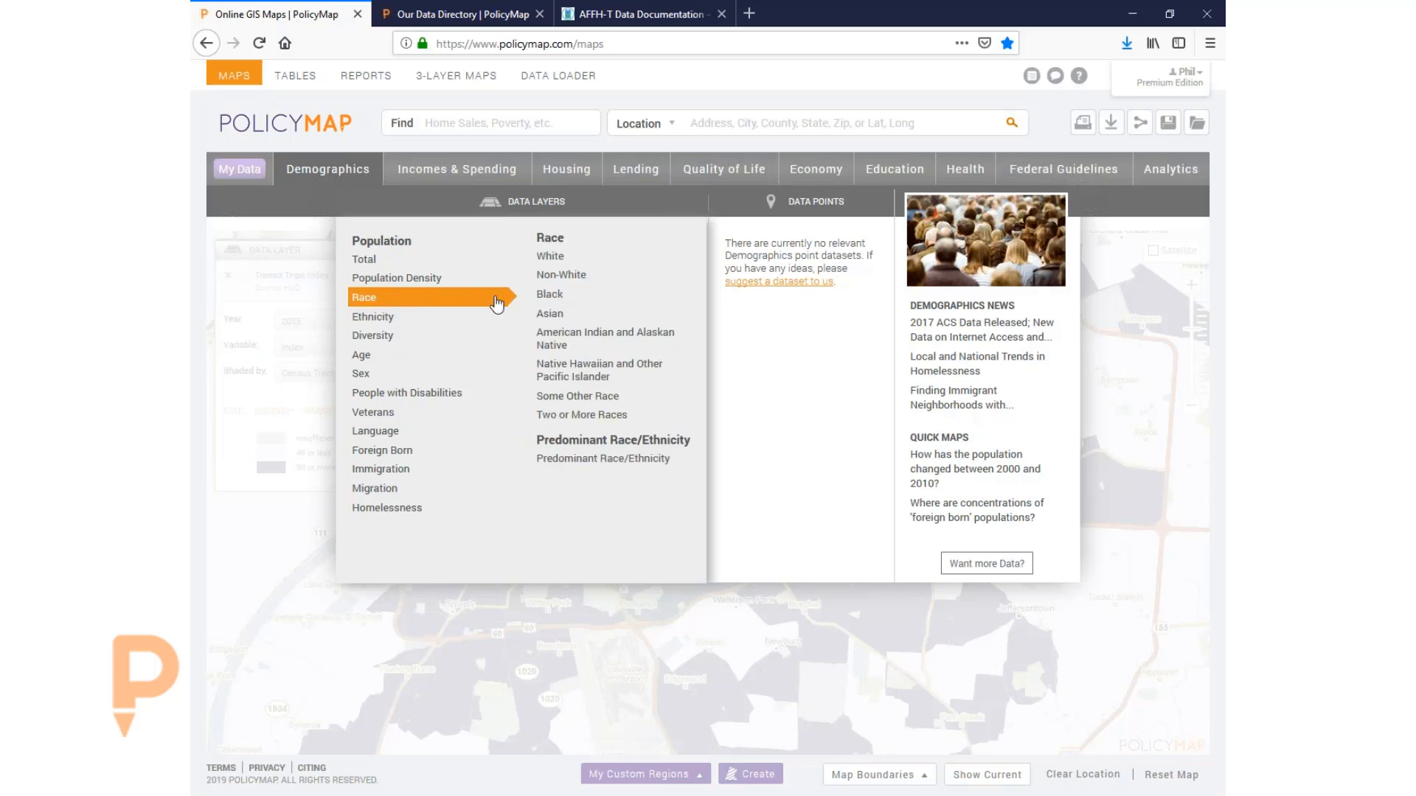
click(554, 258)
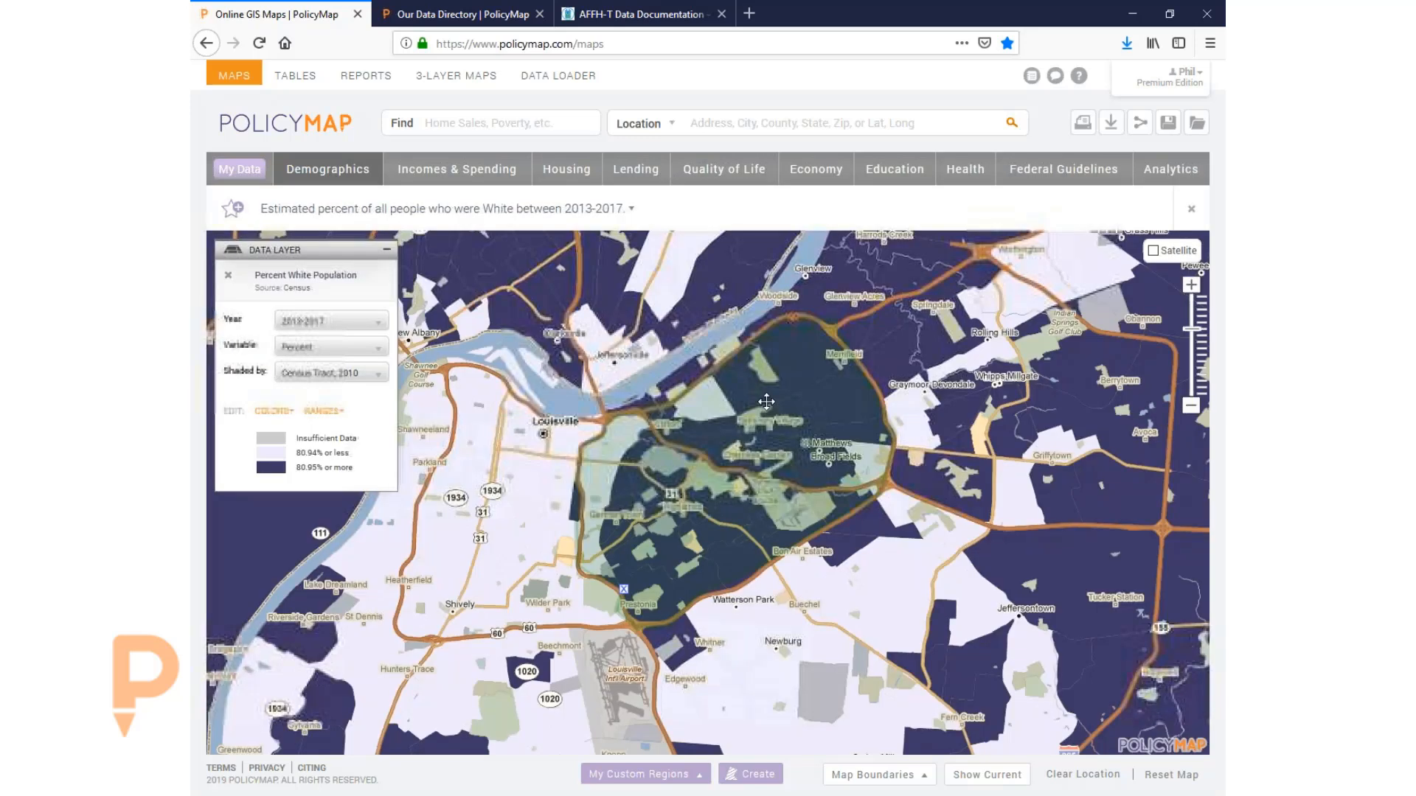
scroll(612, 437, down, 1)
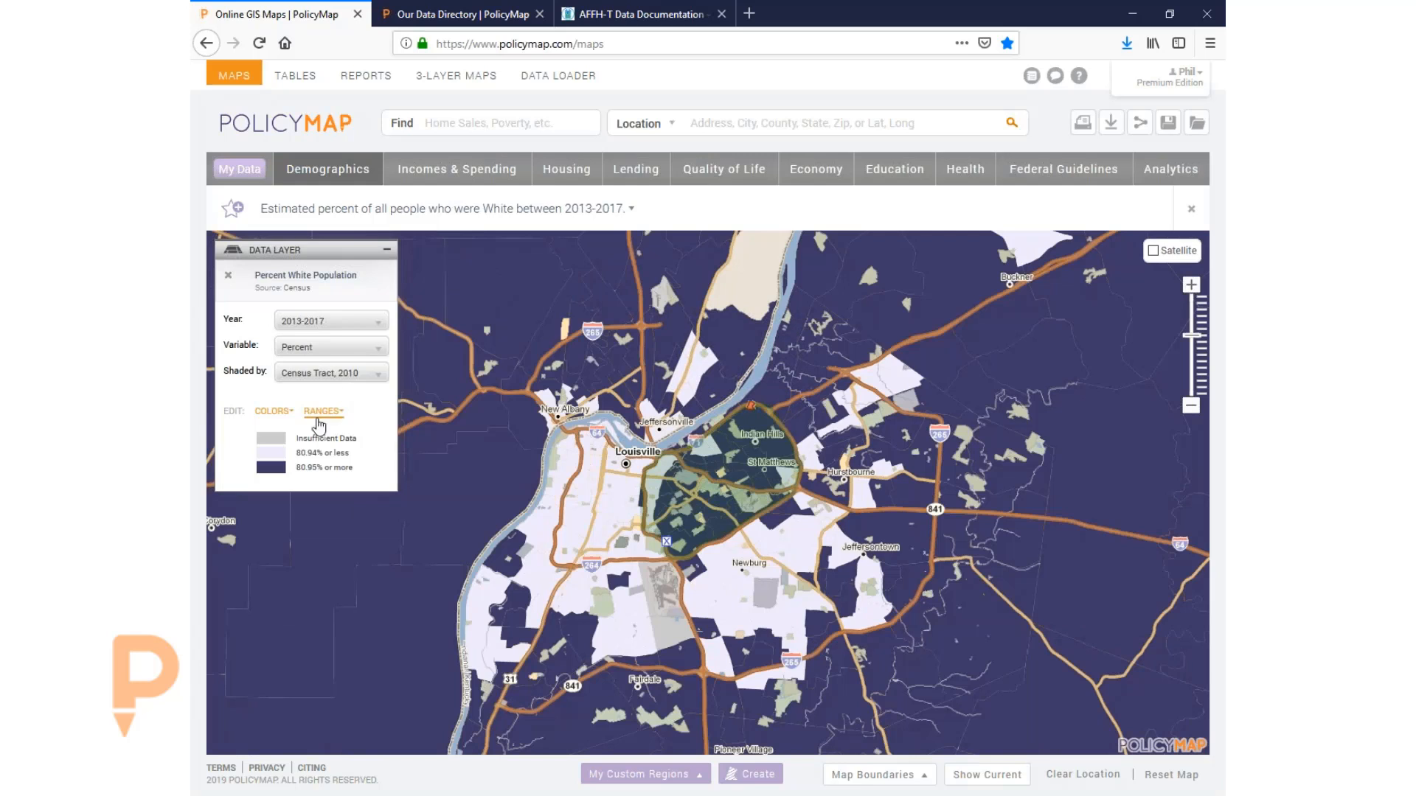
click(323, 411)
click(328, 444)
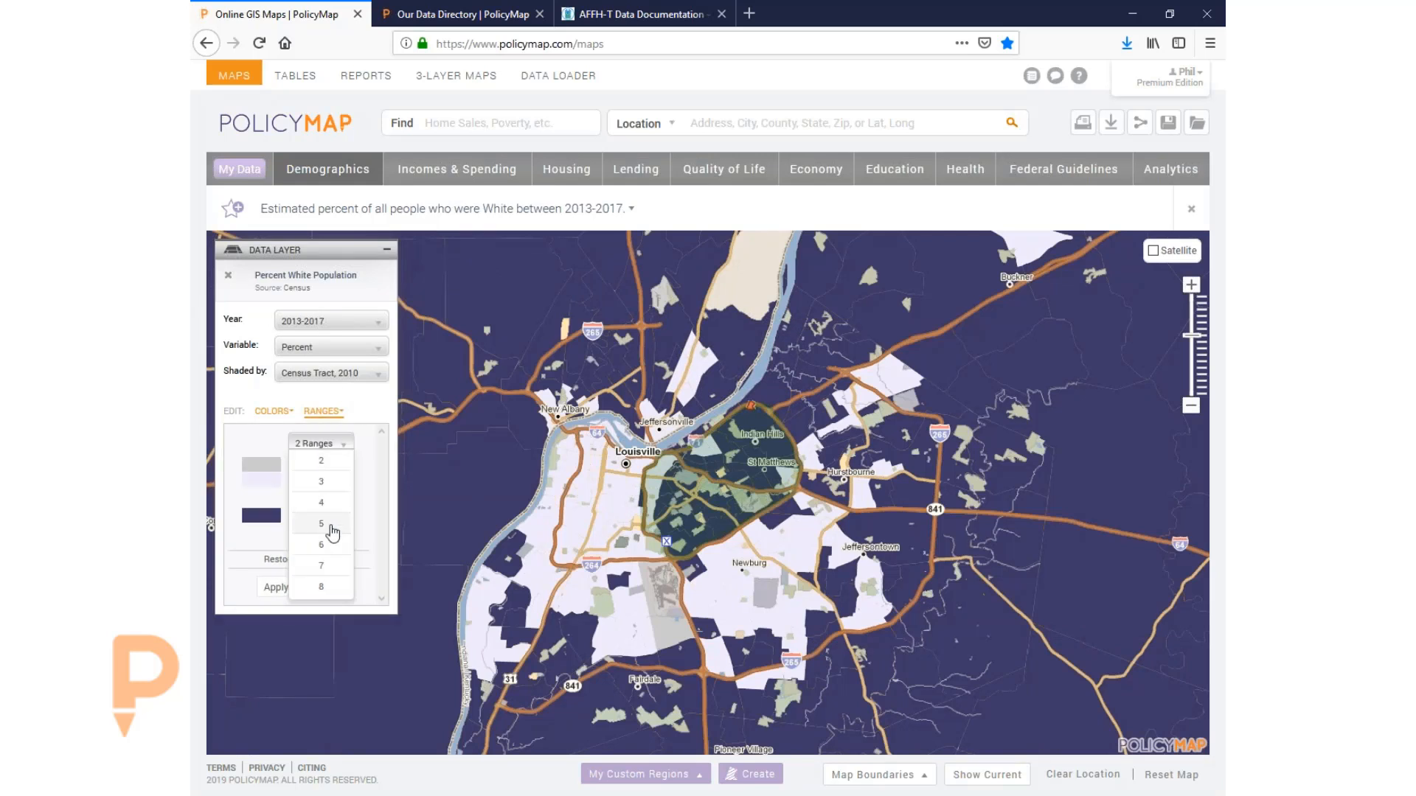
click(330, 533)
click(283, 617)
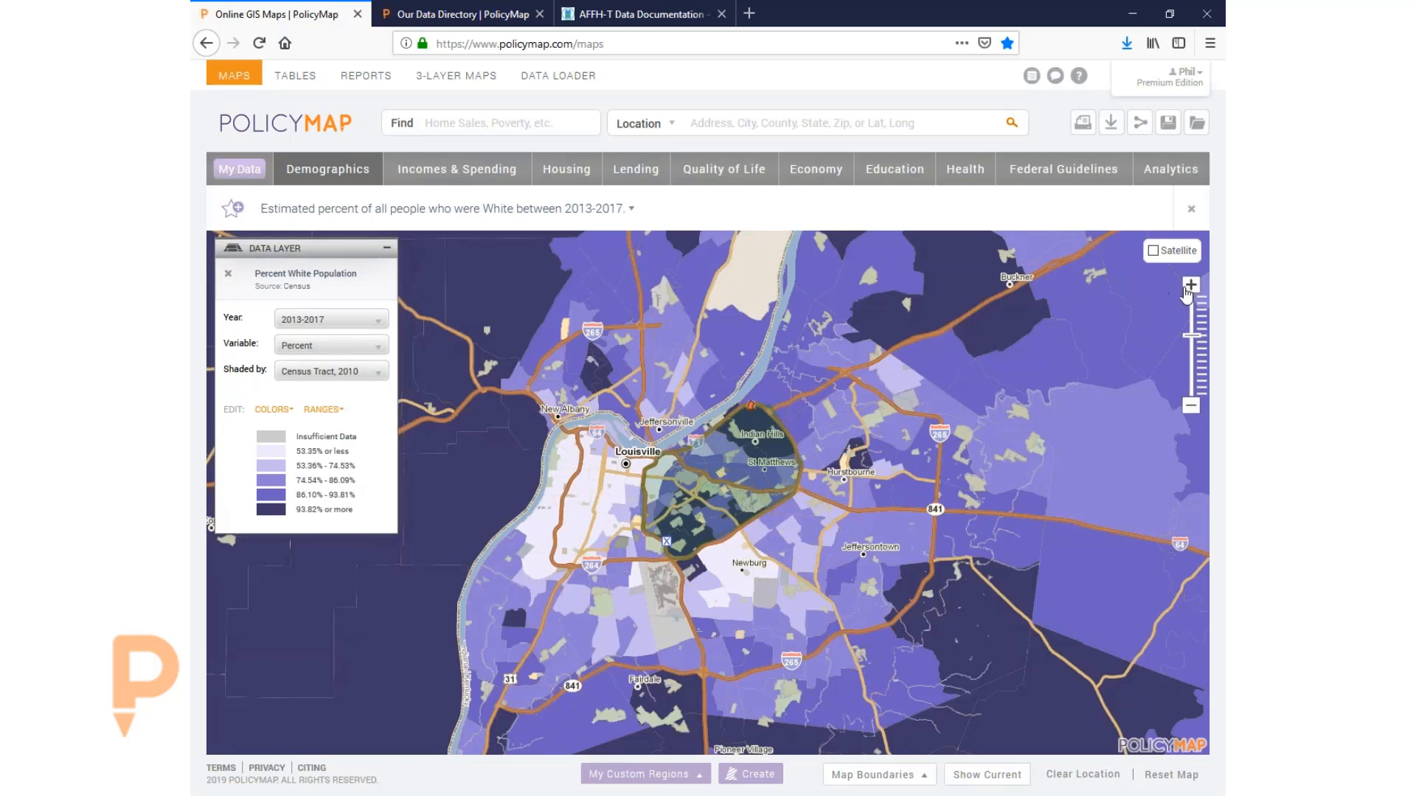
- Zoom in one level and briefly show, then hide, parks, water and land use areas
click(1191, 285)
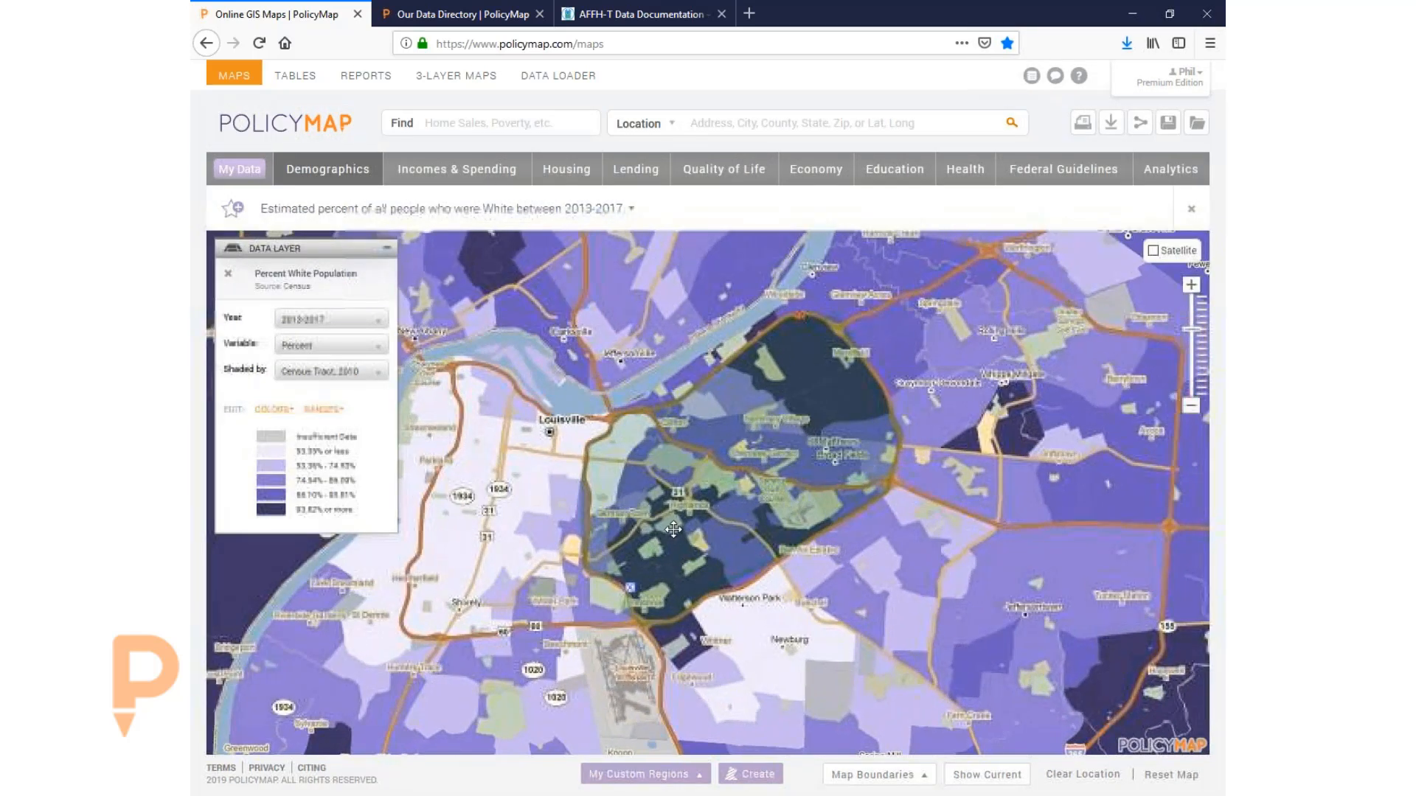
click(881, 774)
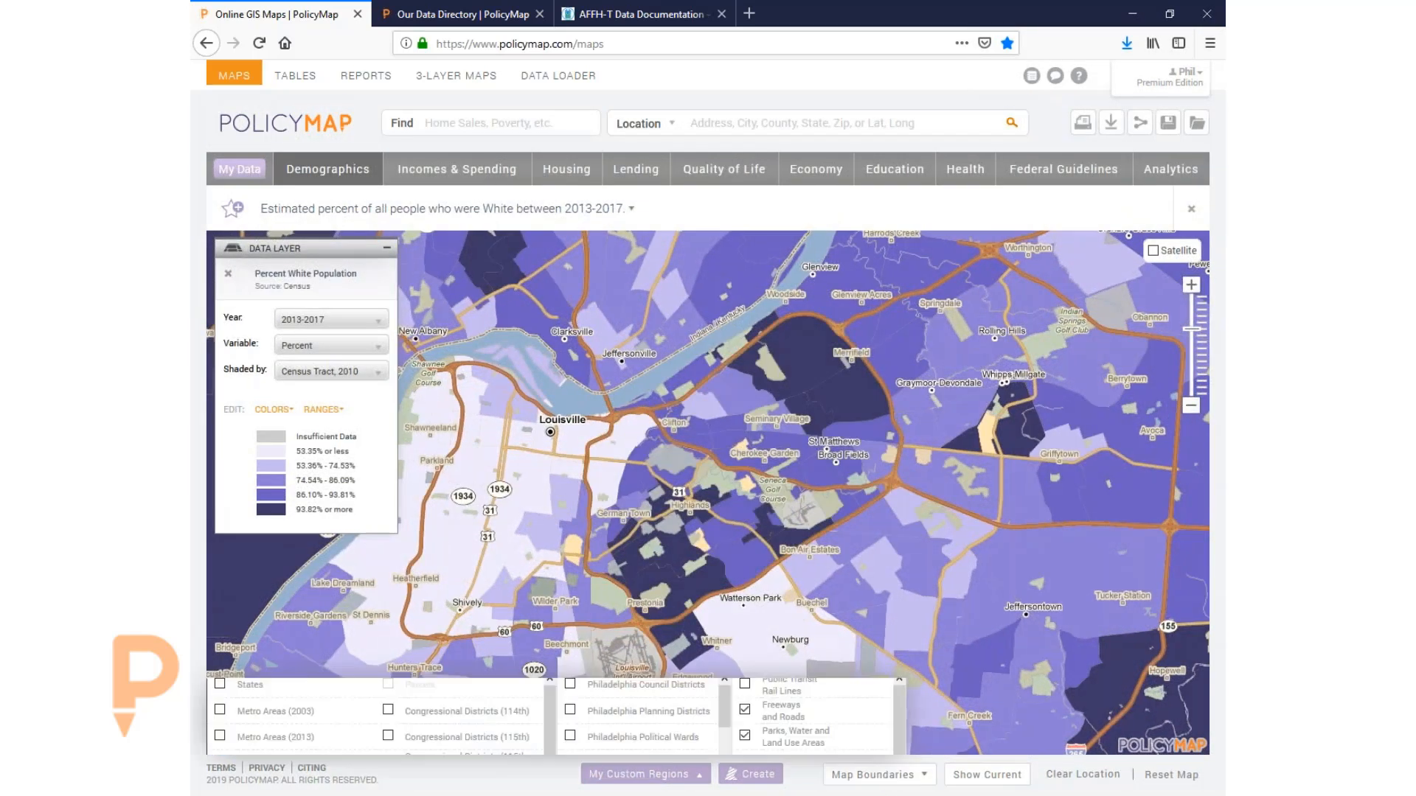
click(837, 579)
click(839, 576)
click(893, 466)
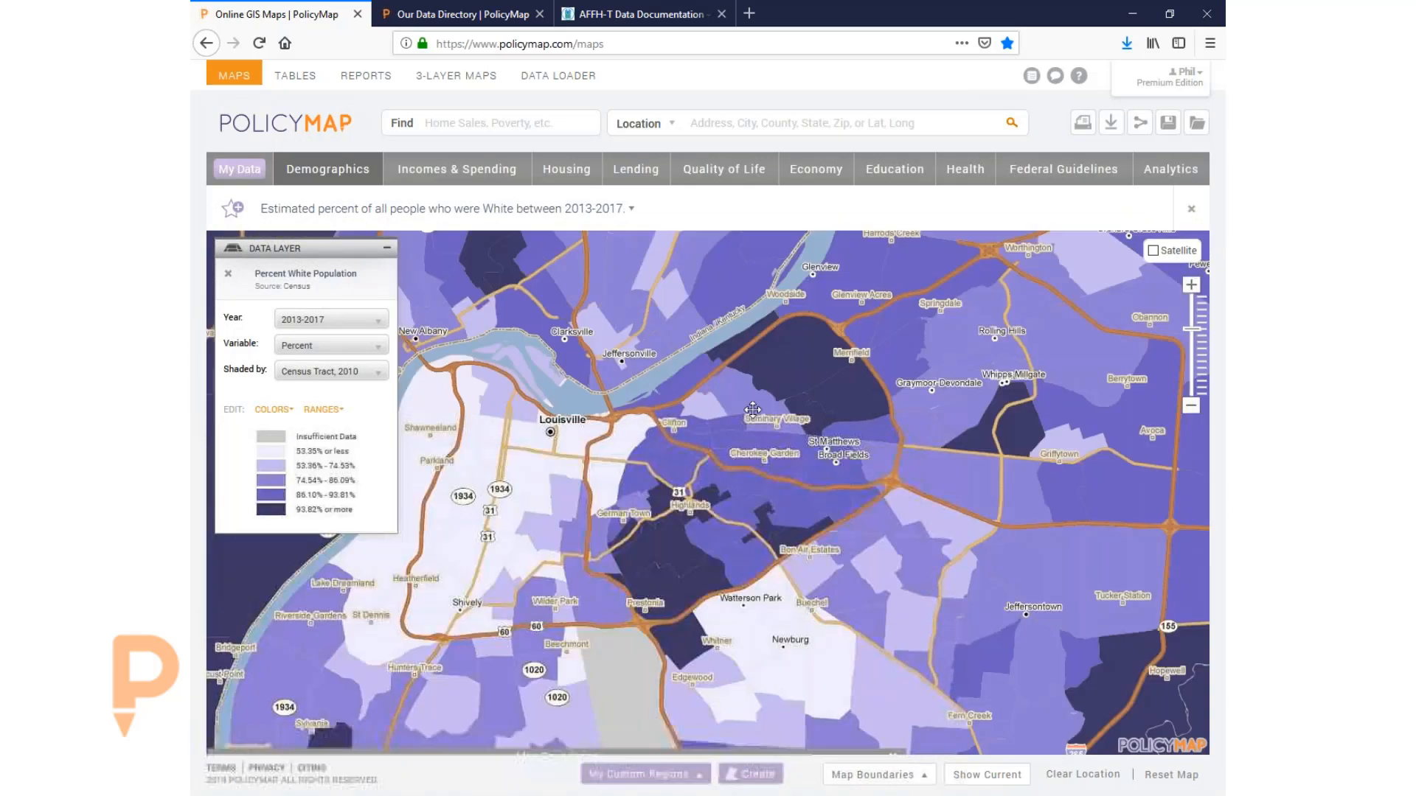
drag(782, 358, 796, 329)
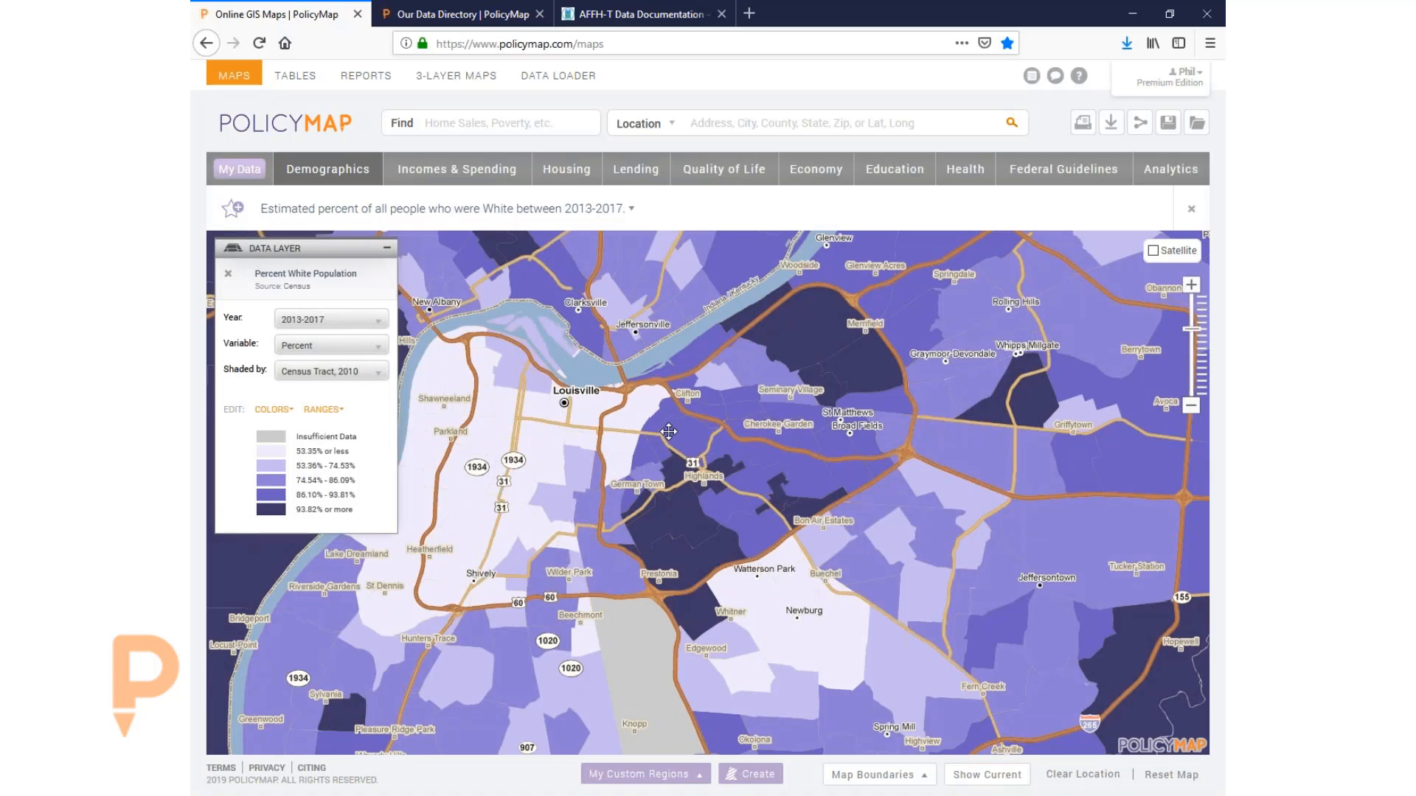
- Load the Diversity > Predominant Race/Ethnicity layer and pan across Louisville's southern neighborhoods
click(327, 176)
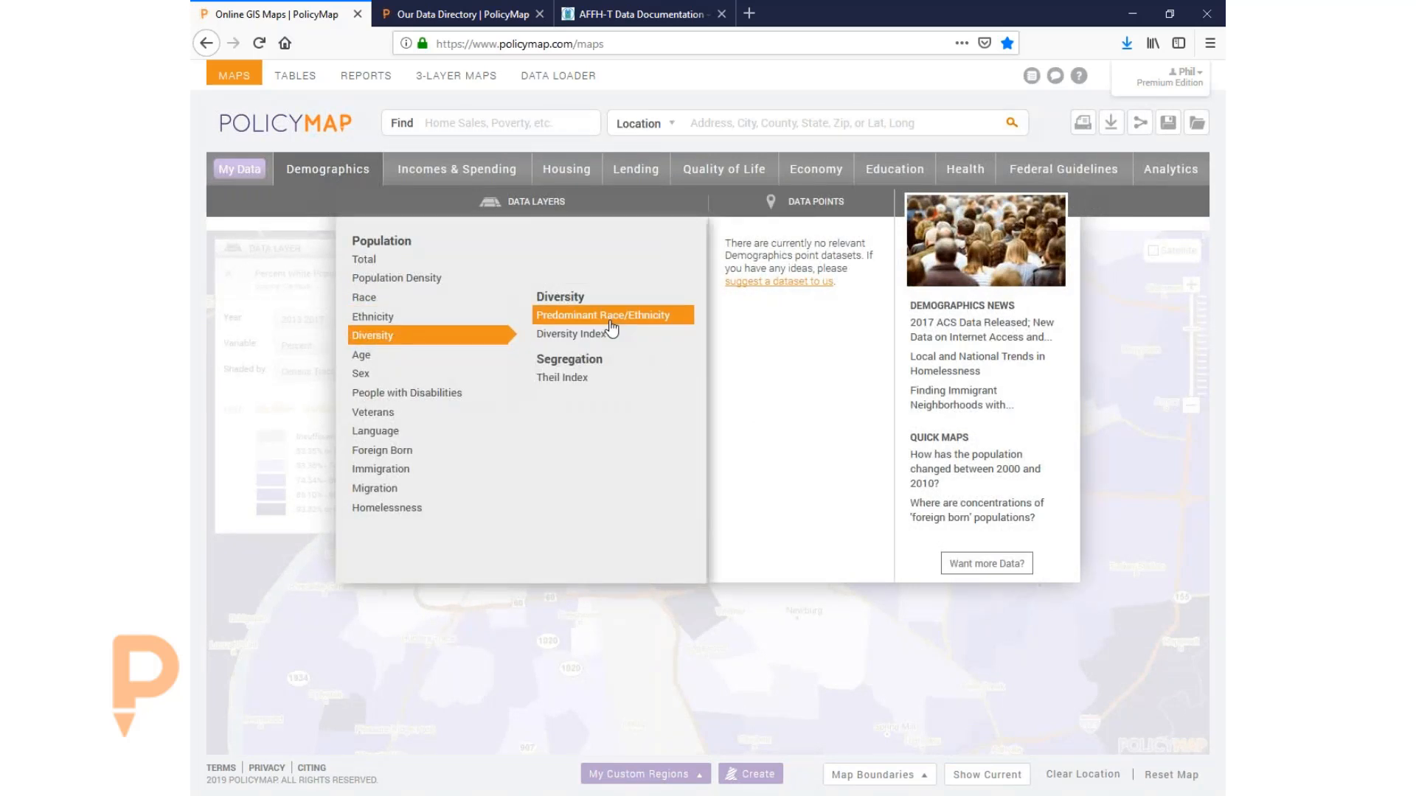
click(610, 319)
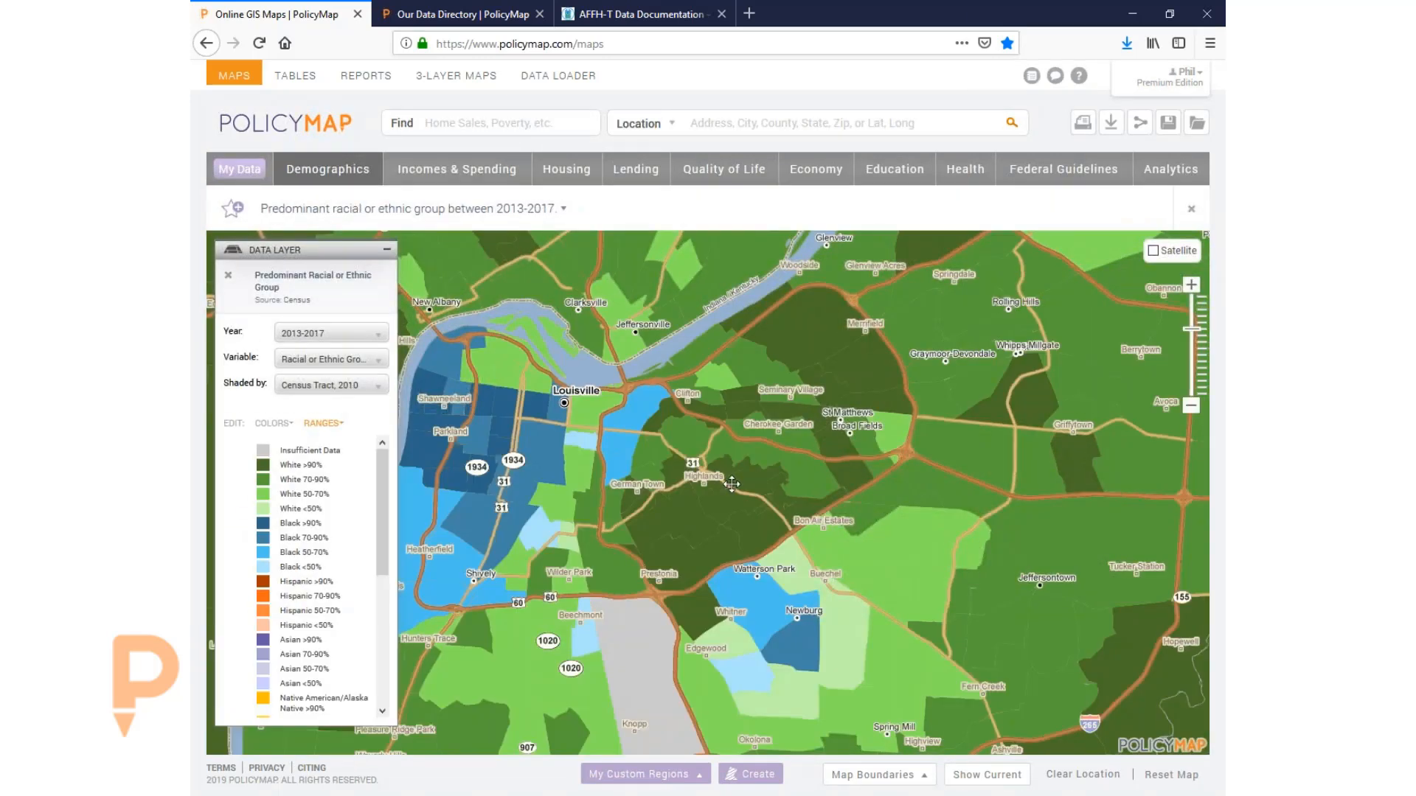
drag(730, 480, 843, 480)
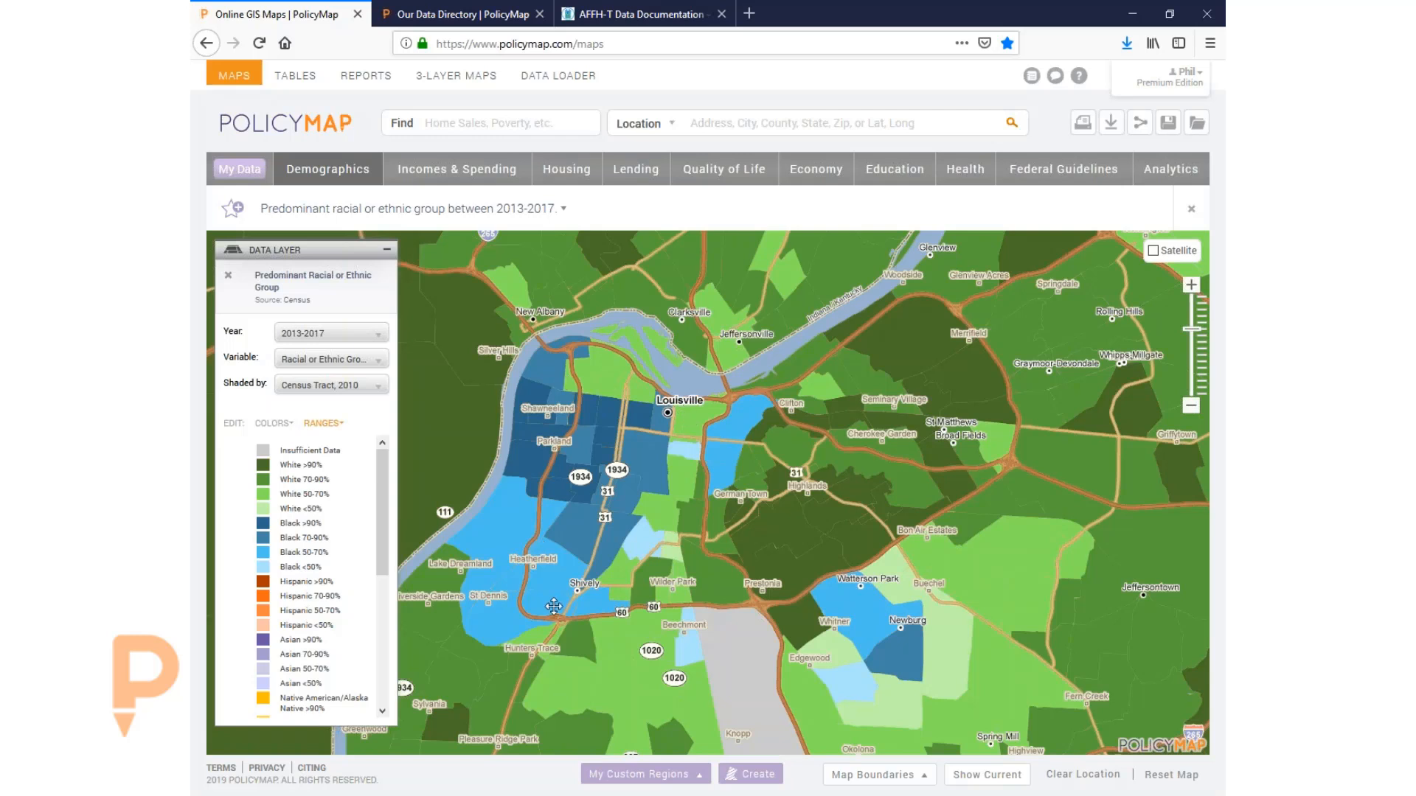
drag(790, 696, 806, 487)
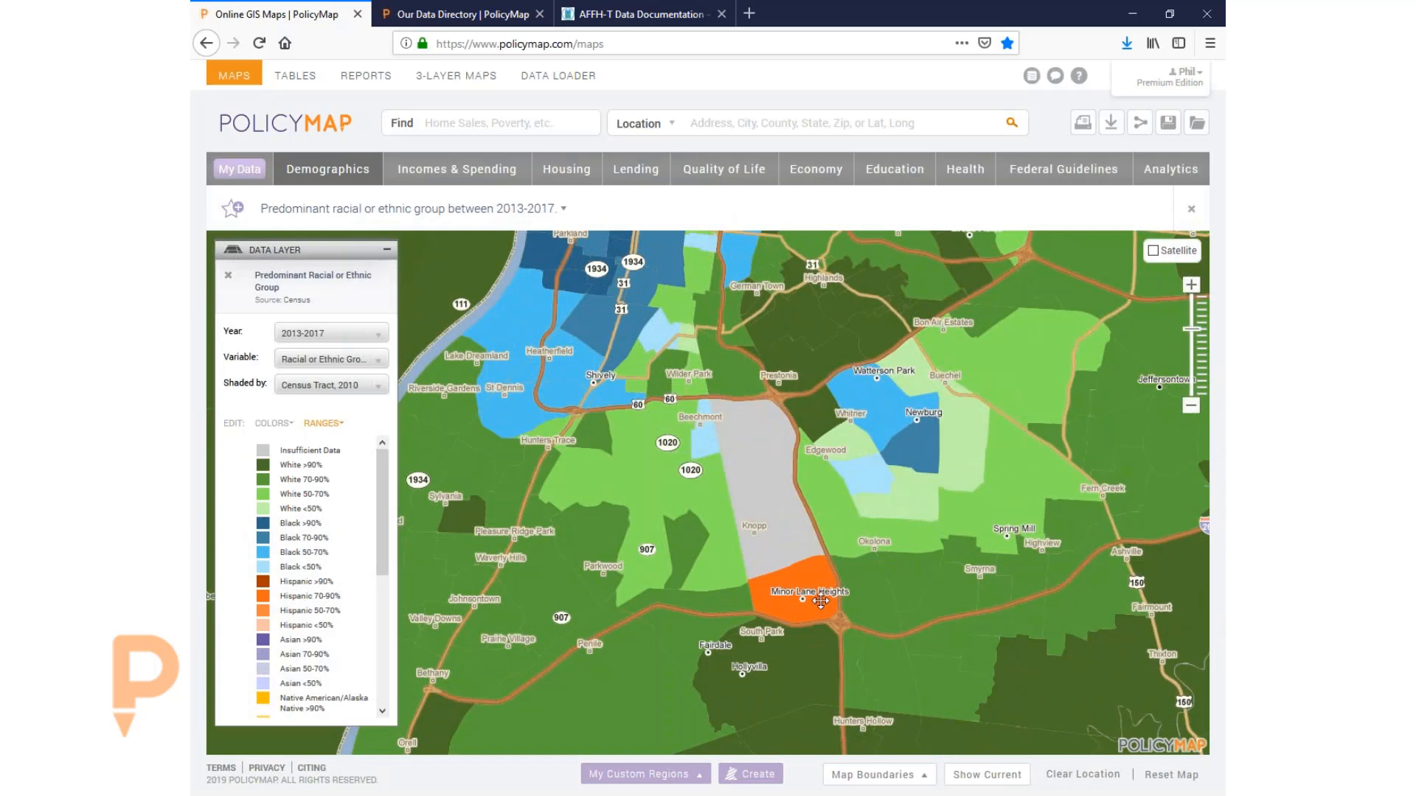
drag(811, 520, 821, 610)
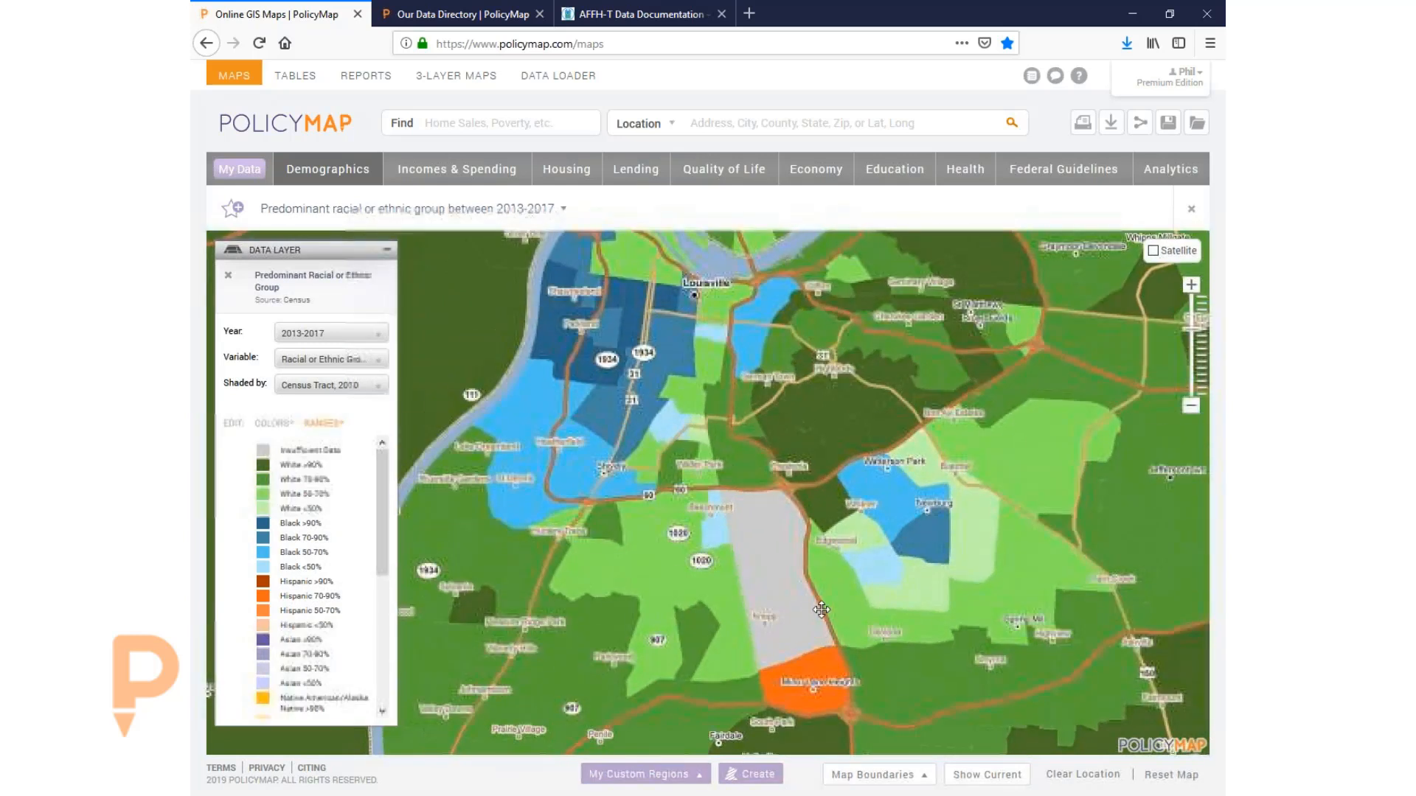
drag(770, 458, 786, 496)
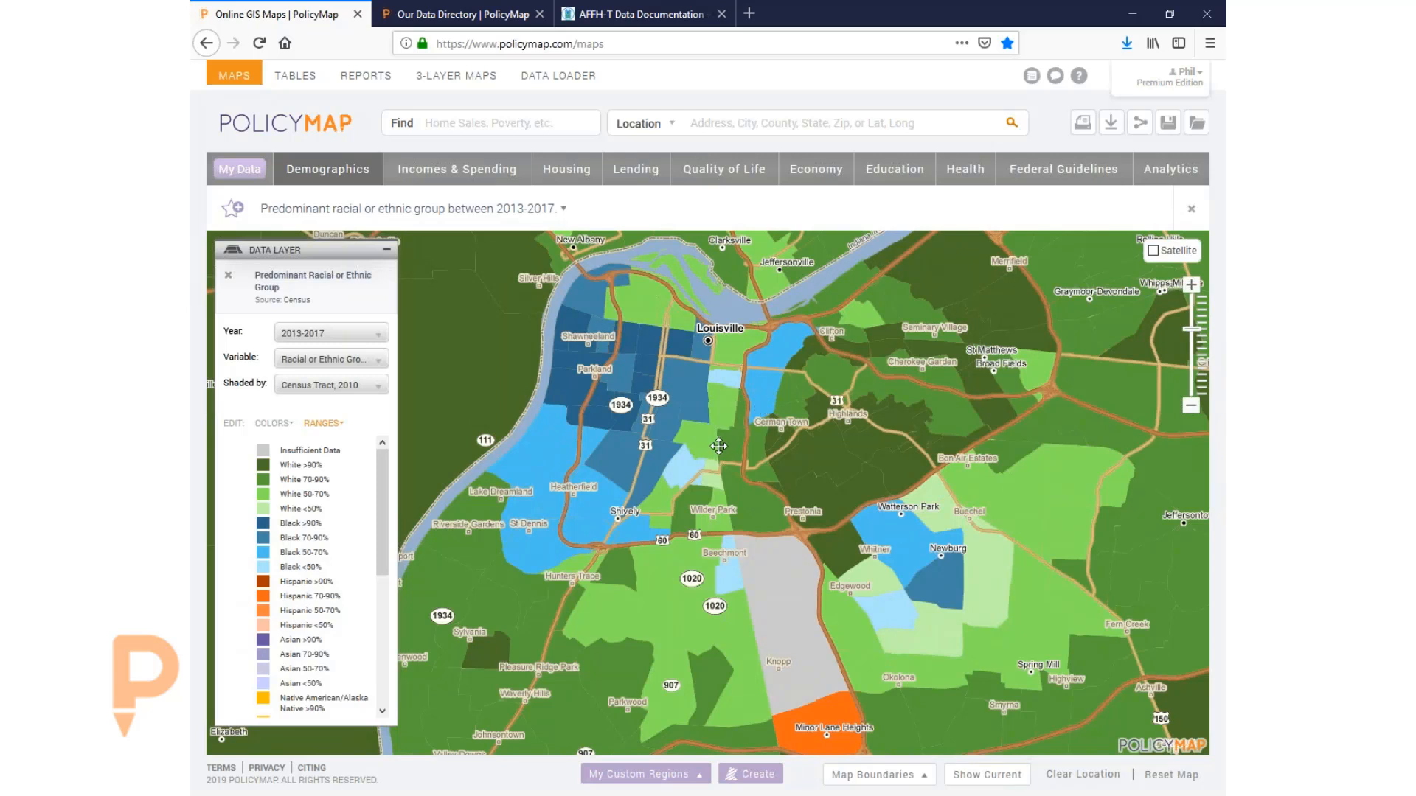
- Inspect a downtown tract's race/ethnicity values in its popup, then dismiss the popup
click(725, 385)
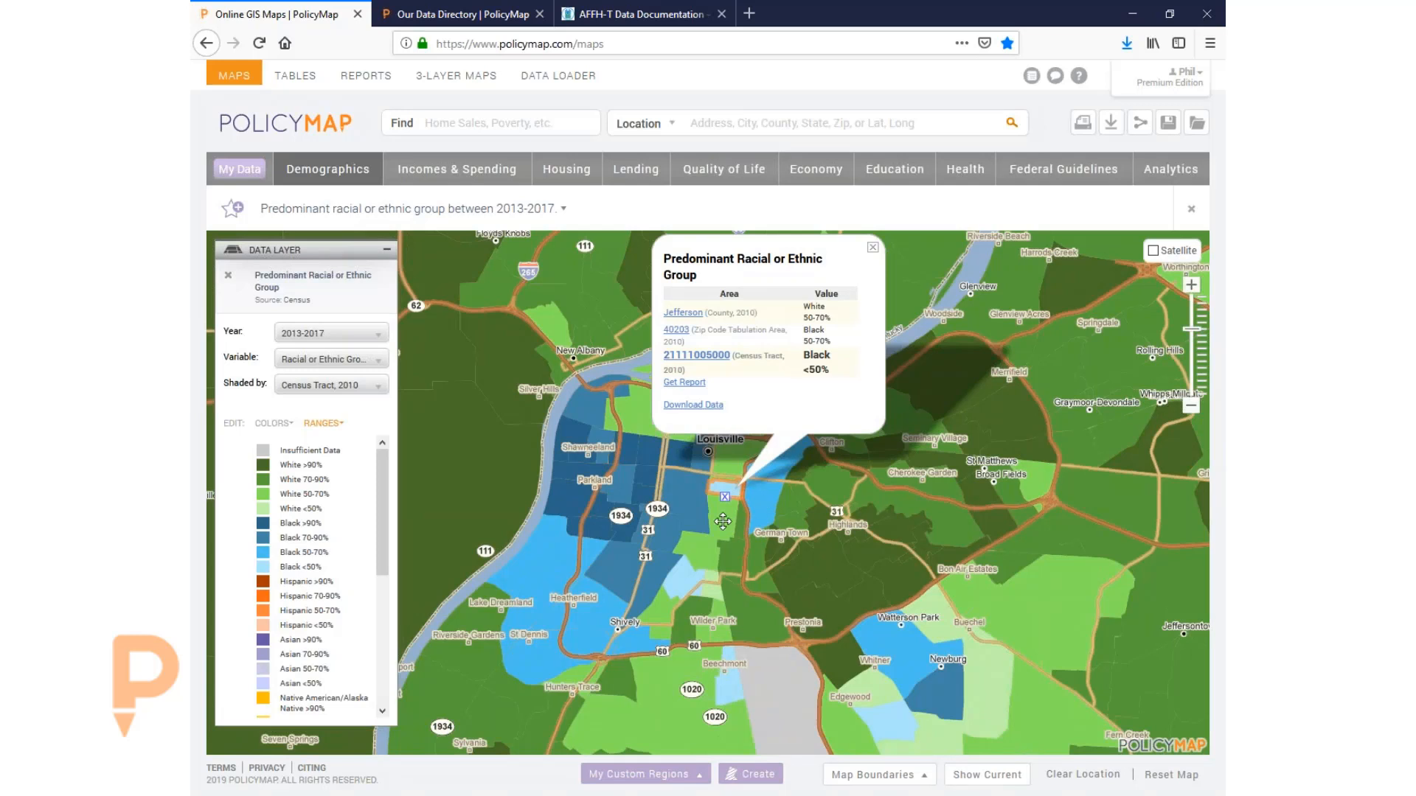
drag(788, 586, 801, 545)
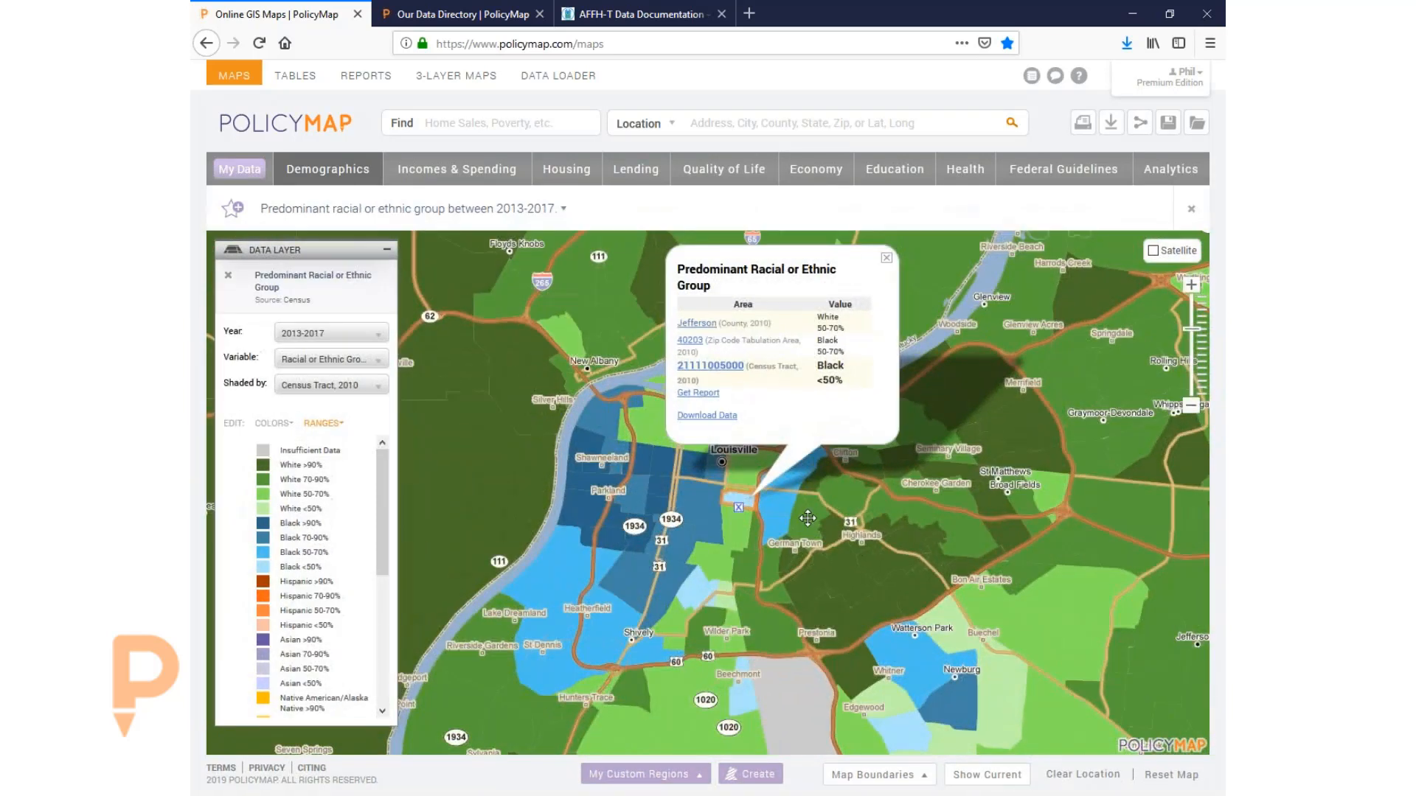
click(886, 258)
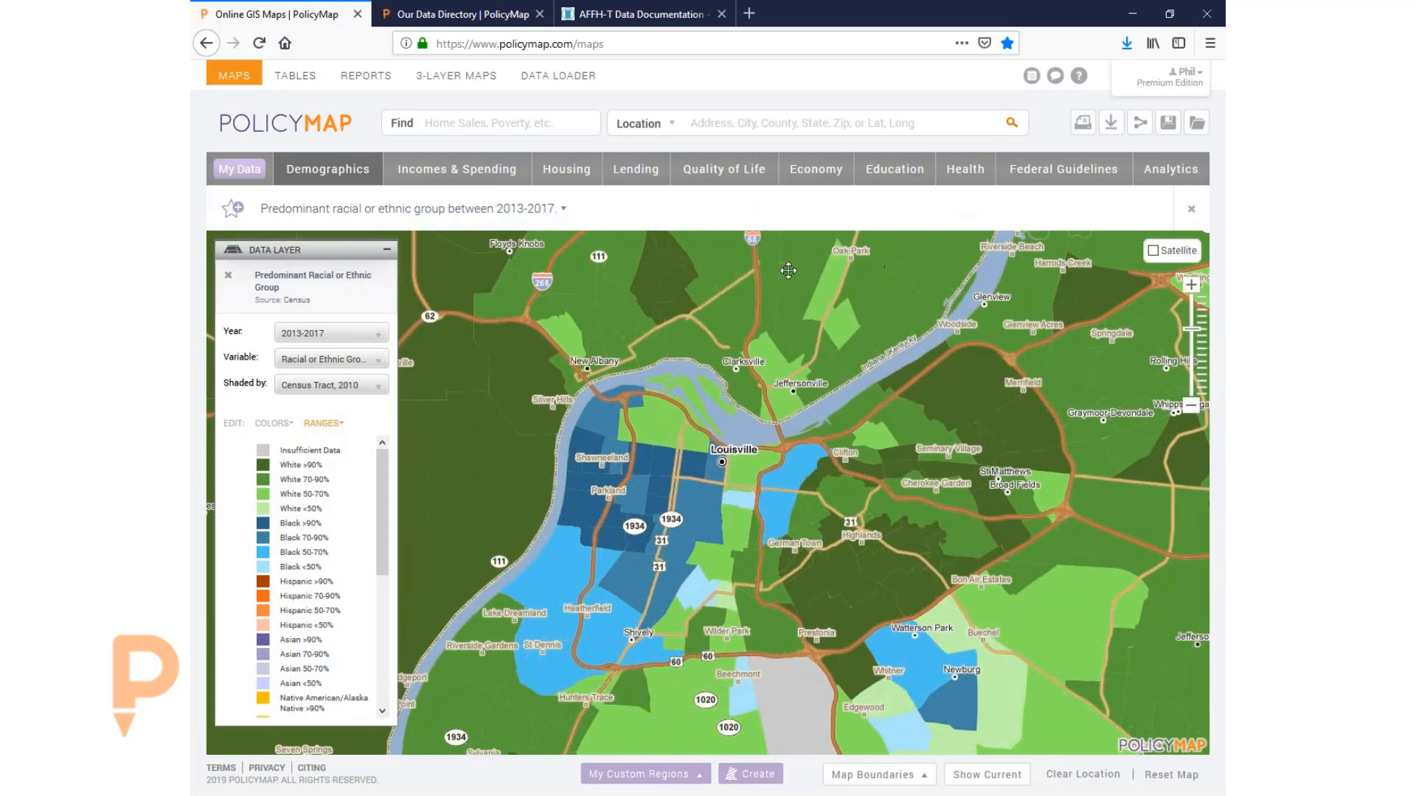
click(441, 181)
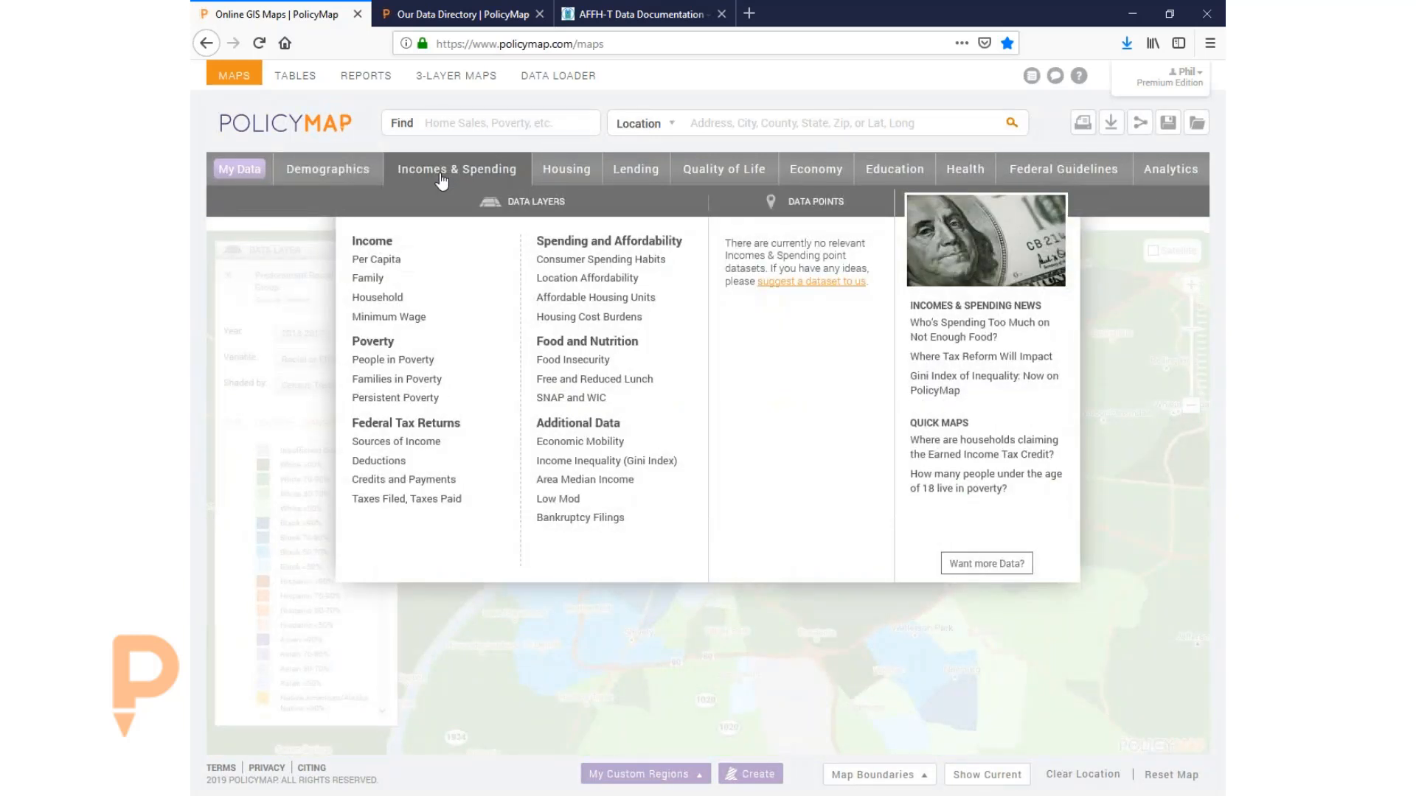
click(329, 171)
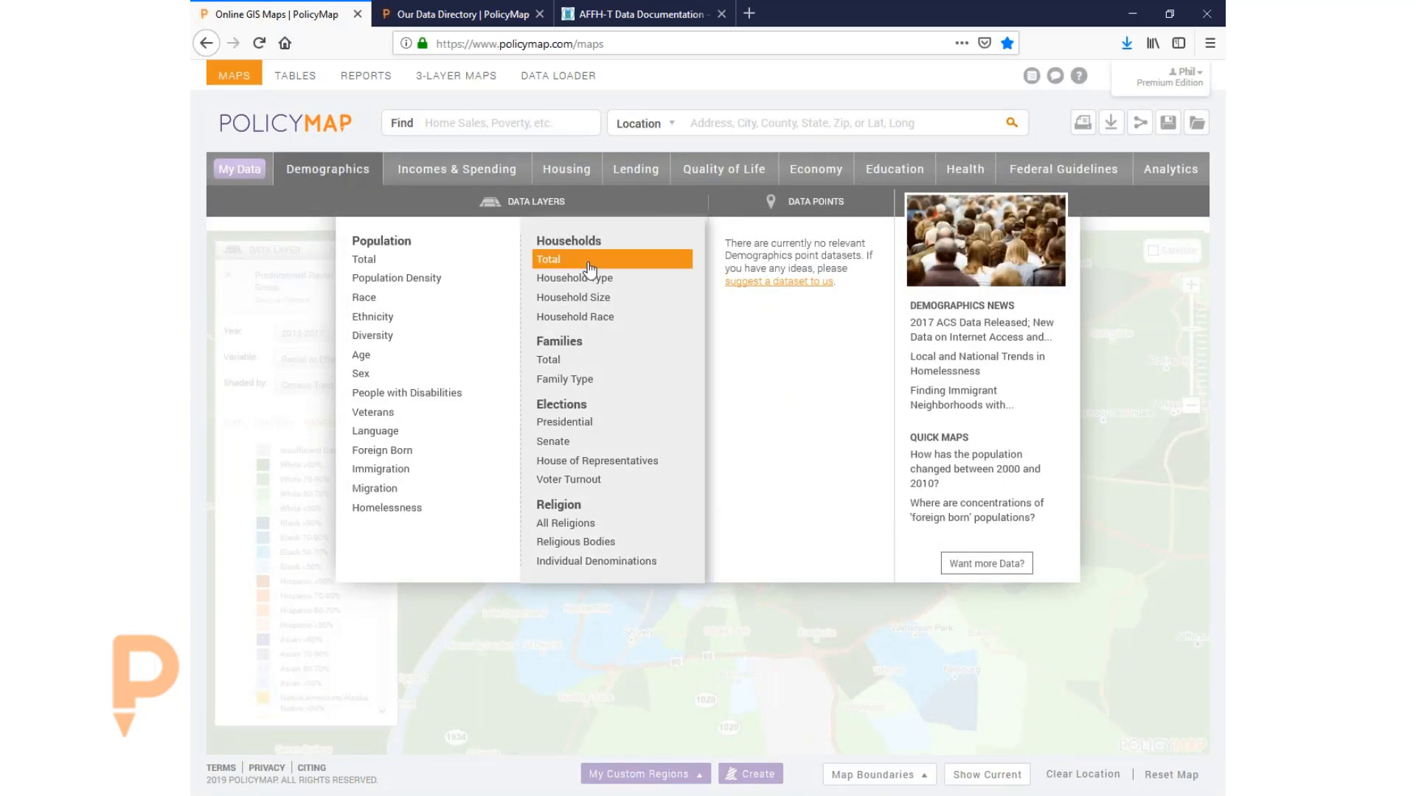
mouse_move(594, 282)
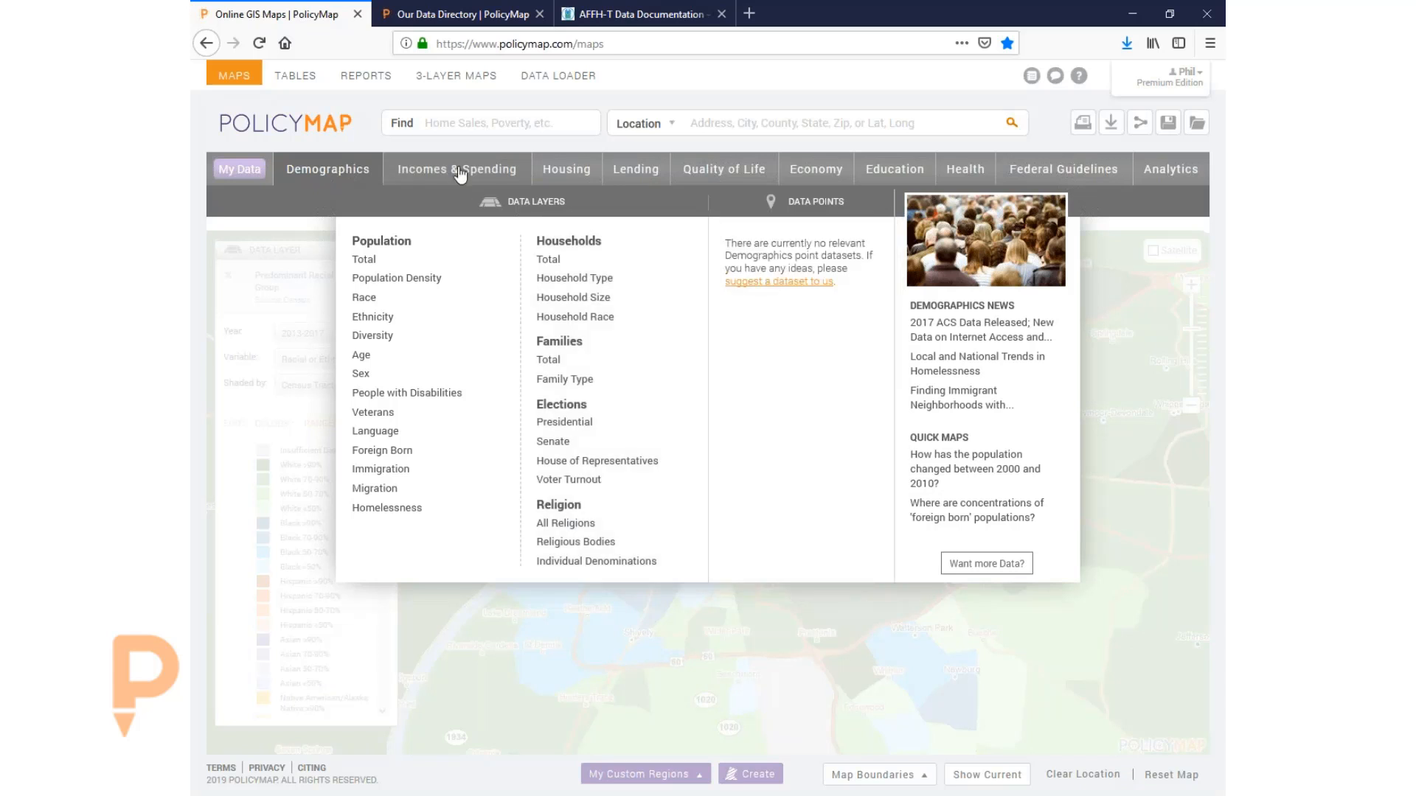
click(458, 174)
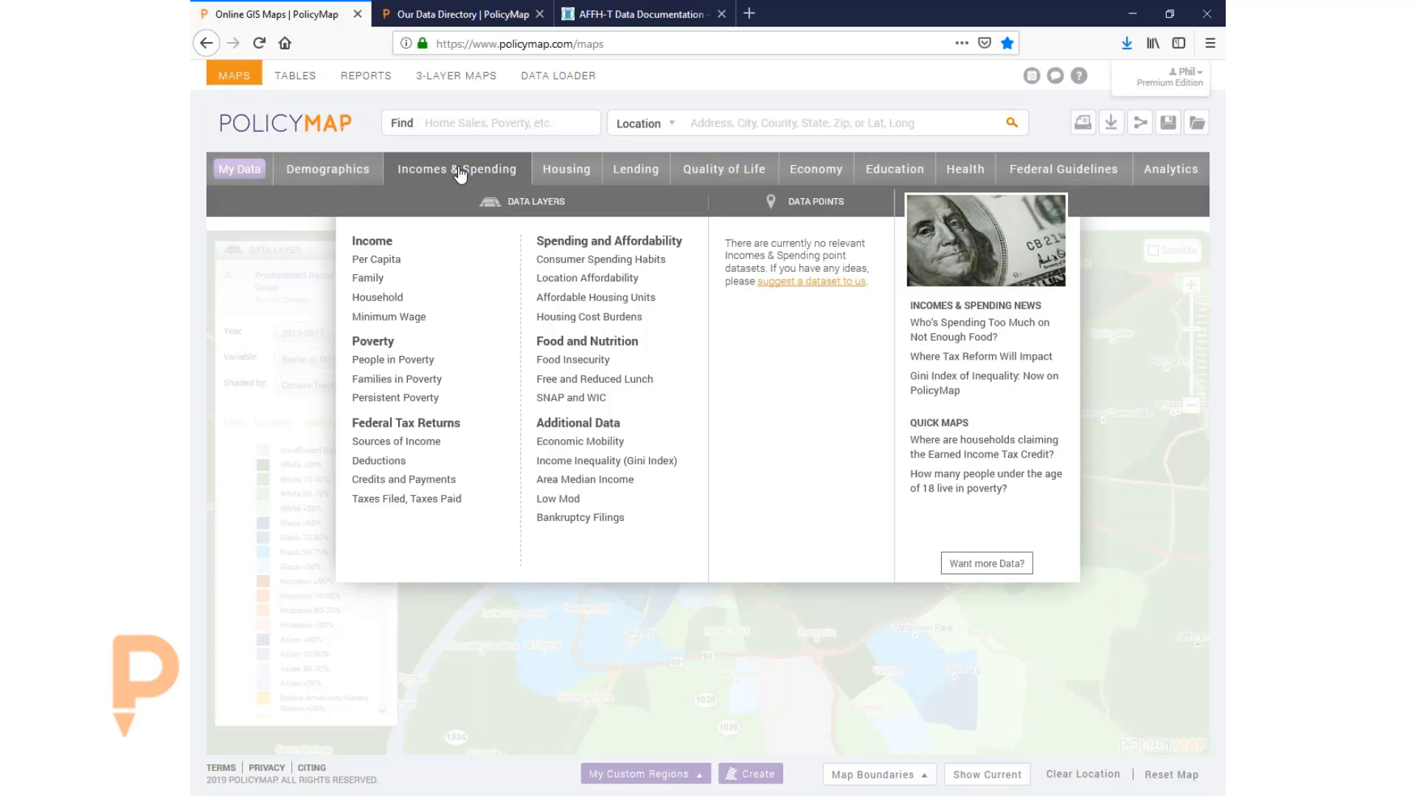
mouse_move(453, 302)
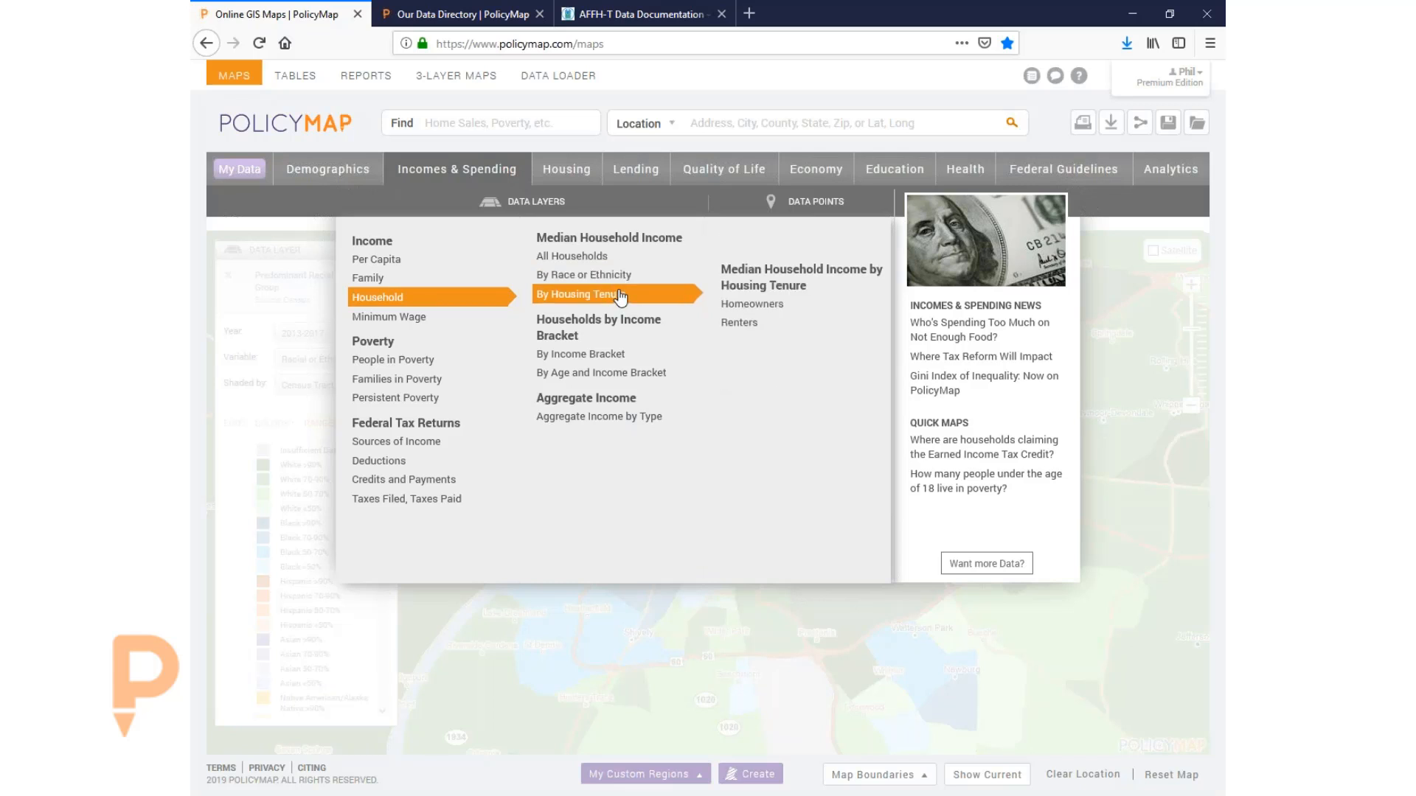
mouse_move(635, 363)
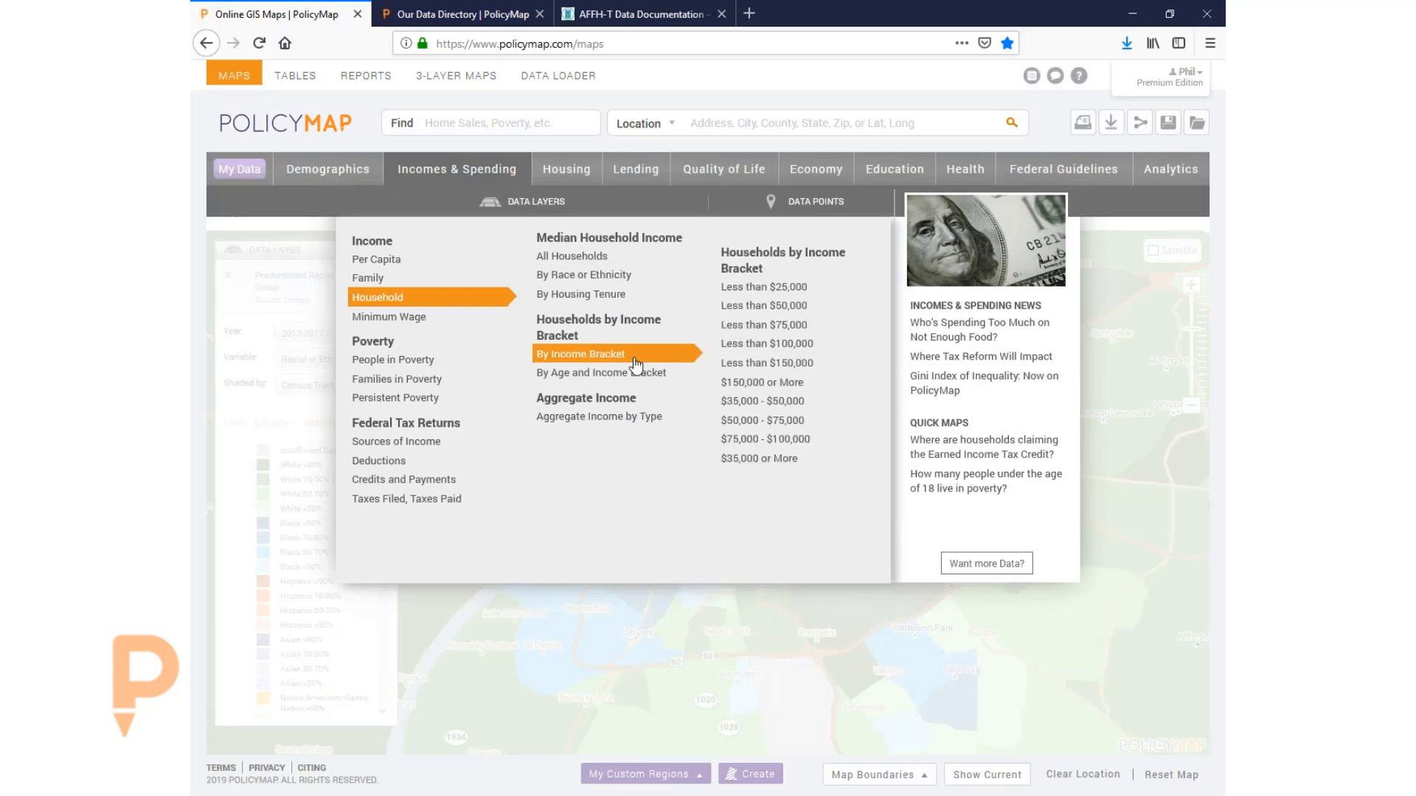
mouse_move(368, 362)
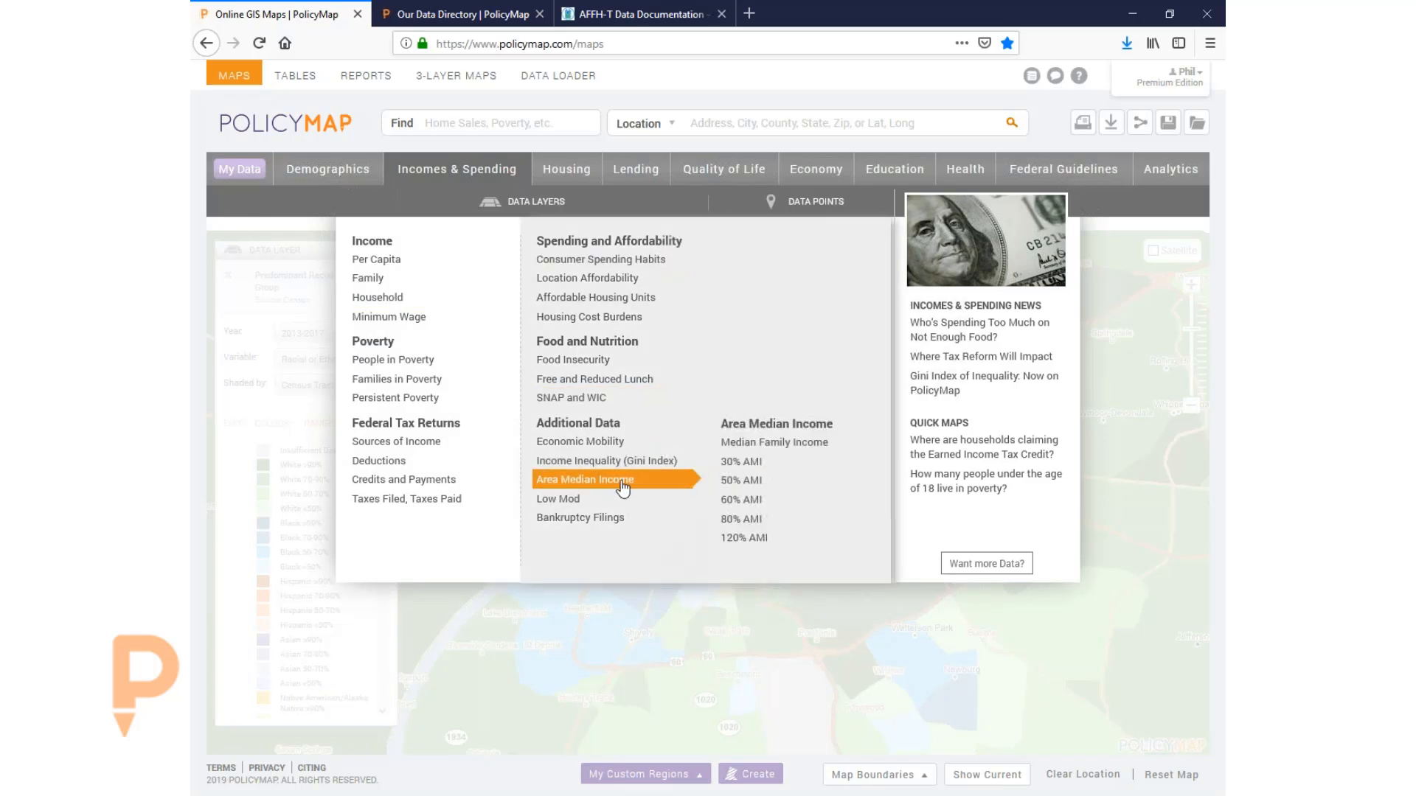
mouse_move(624, 504)
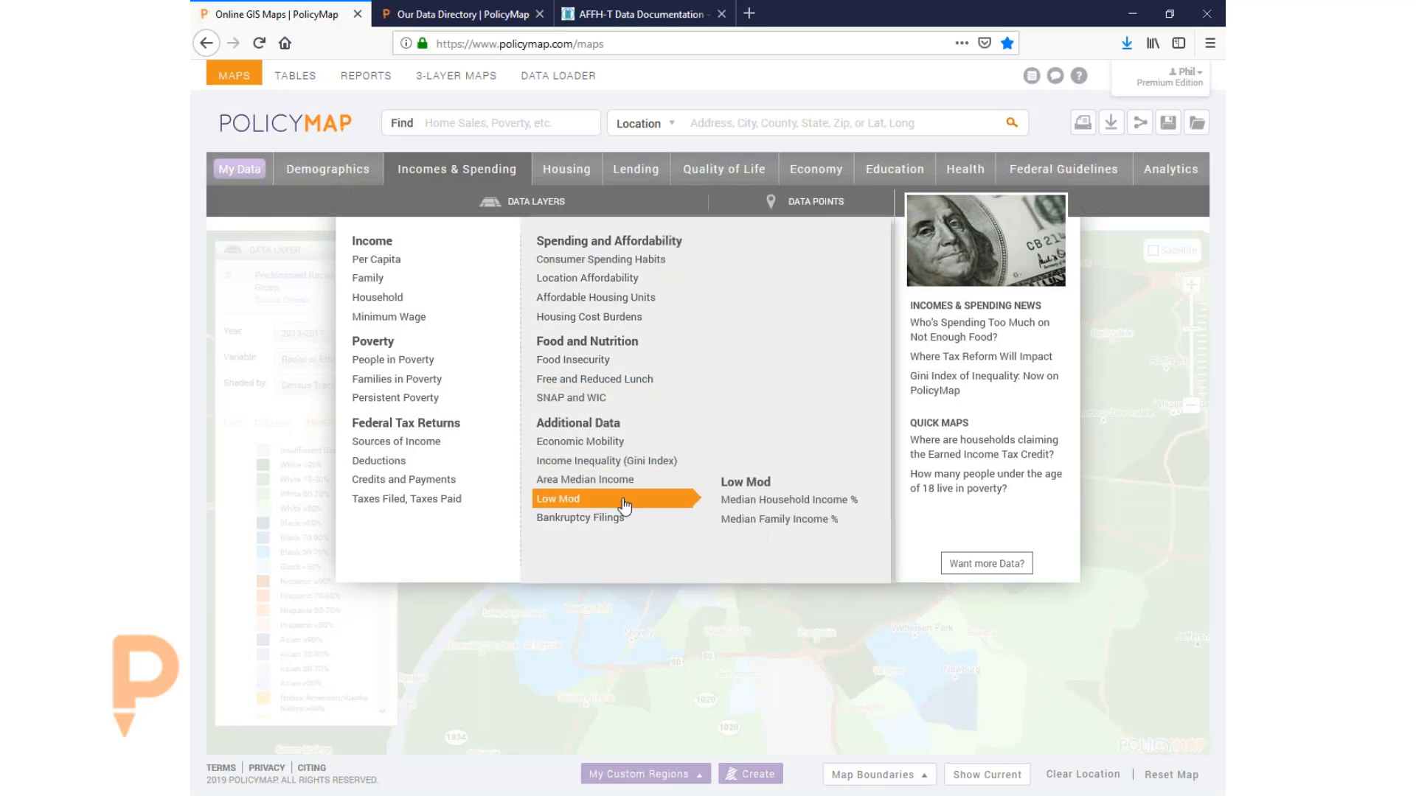
click(750, 506)
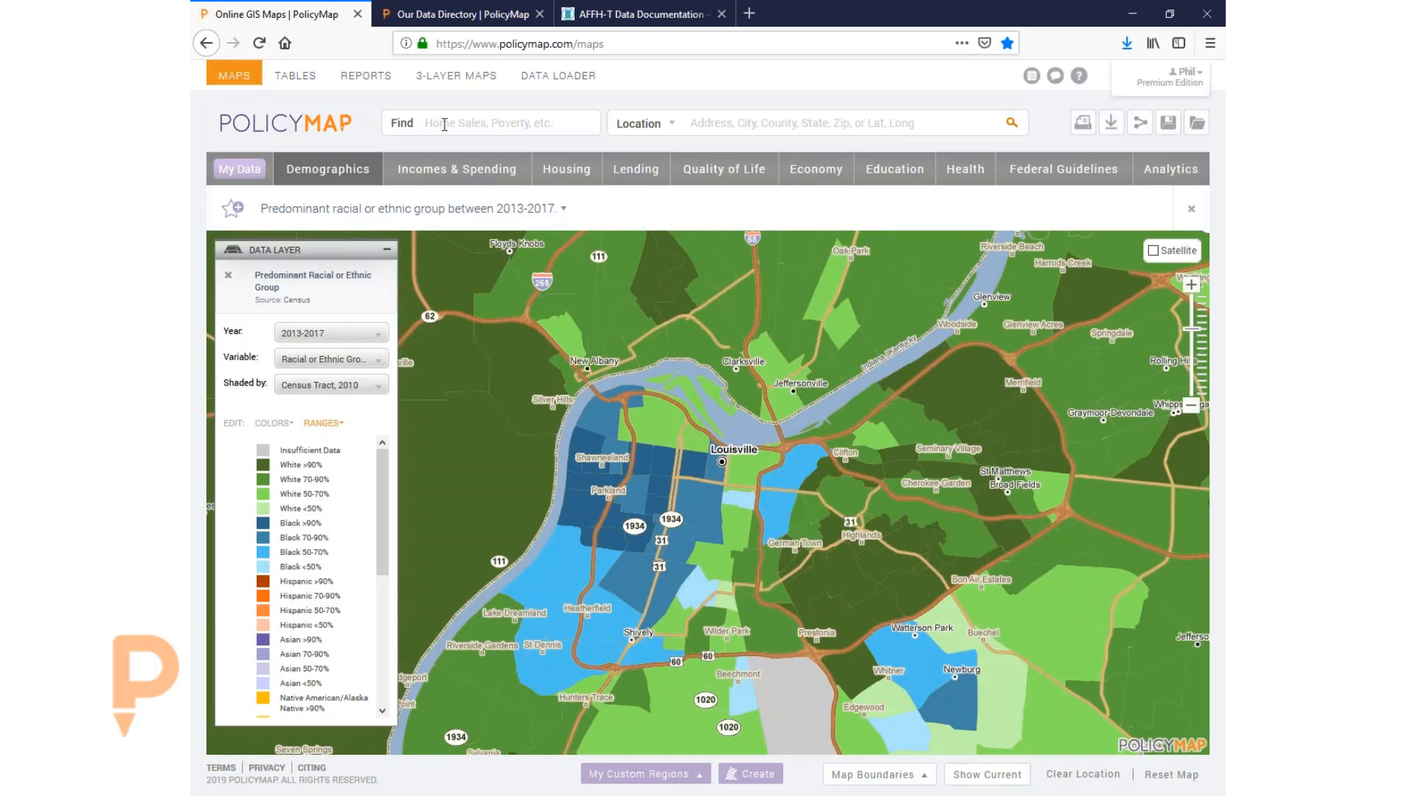
- Remove the predominant race data layer from the map
click(1192, 214)
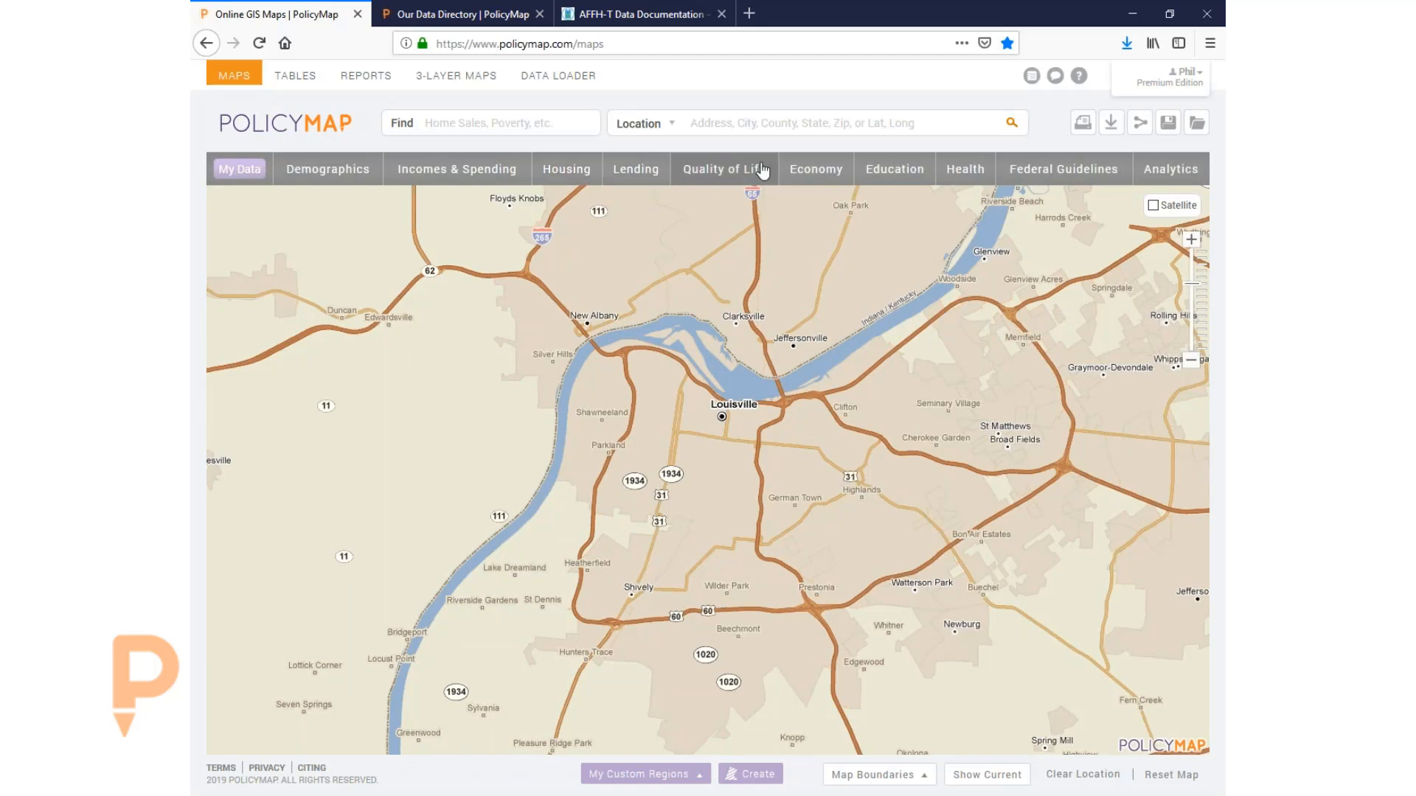
- Bring up the Health data categories menu
click(954, 170)
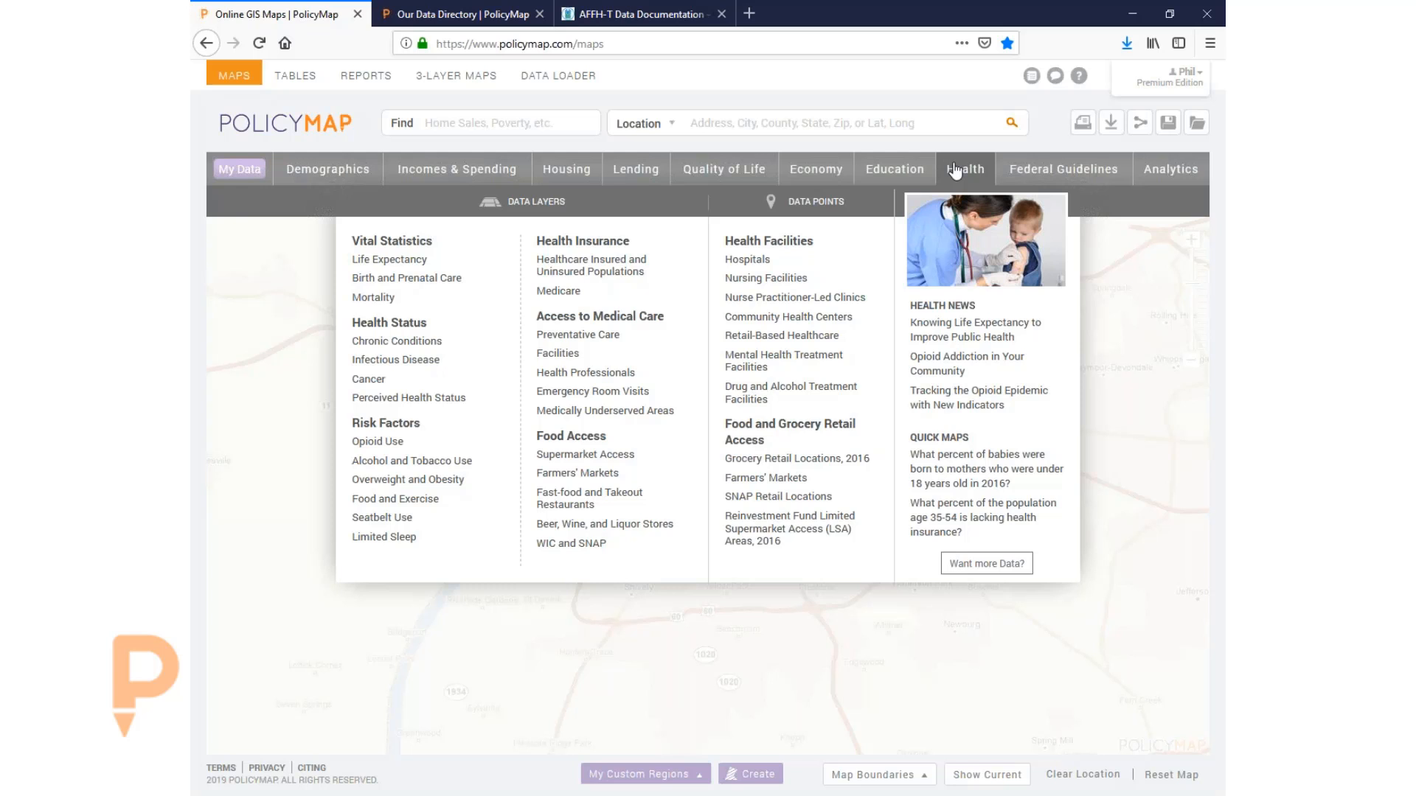
- Map Demographics > People with Disabilities > Employed with a Disability (2013–2017) by census tract
mouse_move(423, 263)
mouse_move(587, 273)
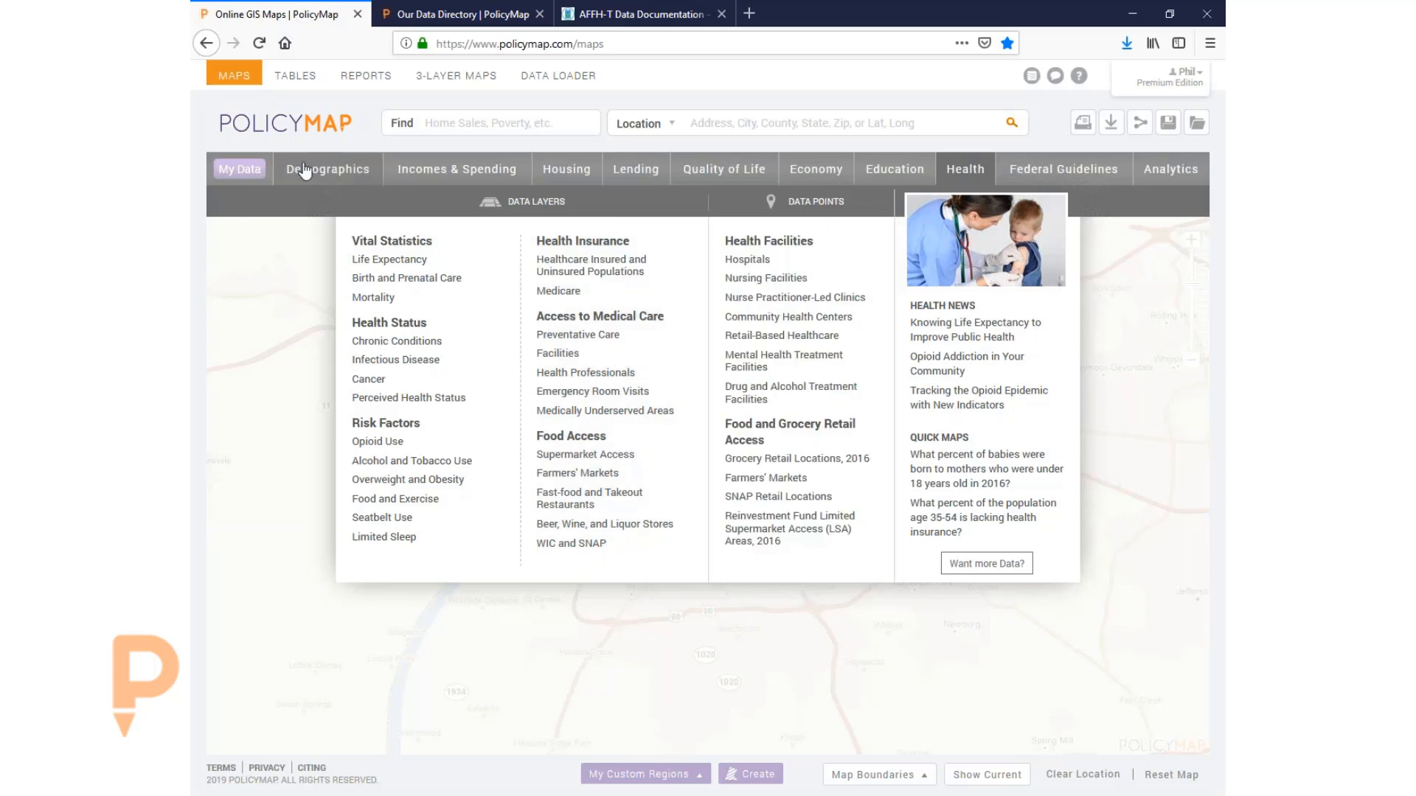
mouse_move(304, 171)
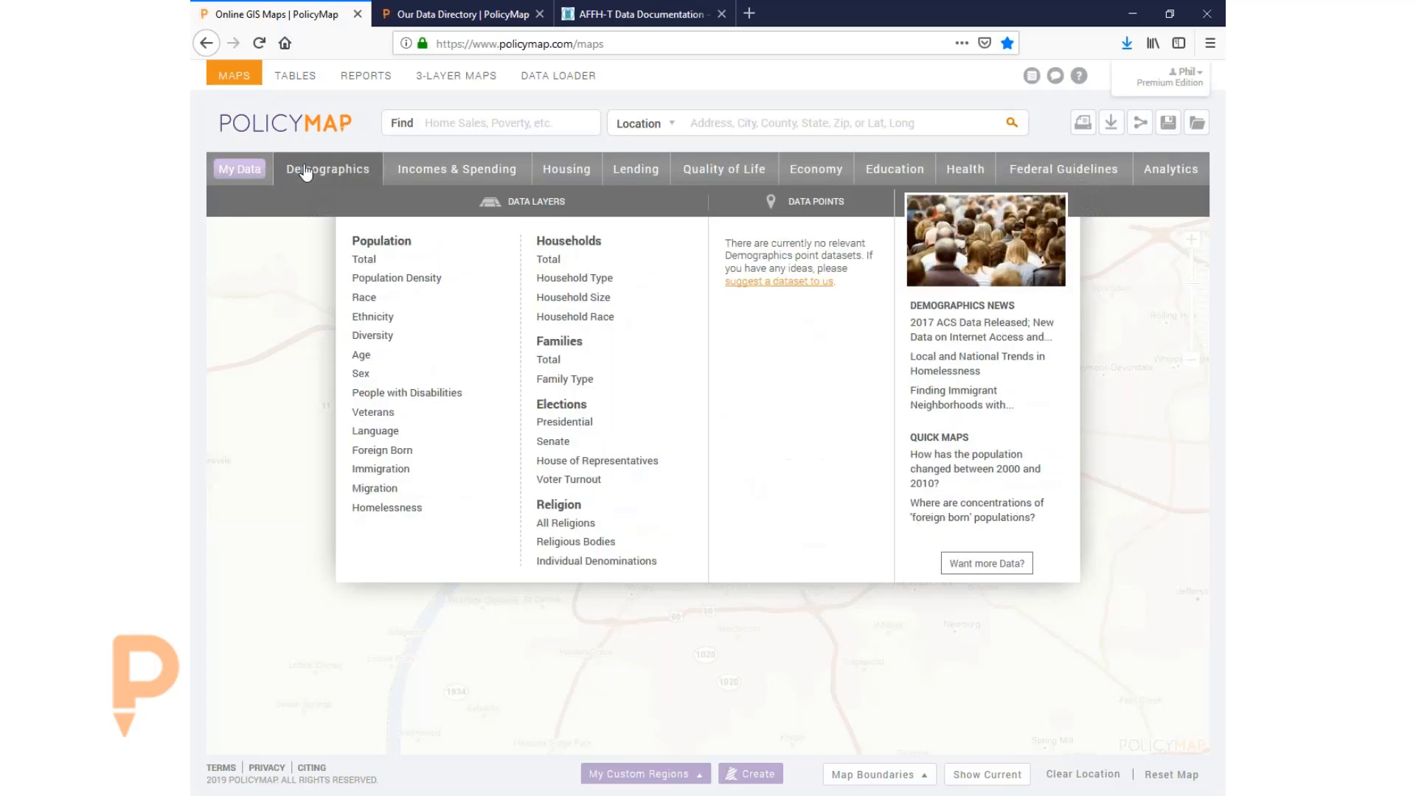
mouse_move(431, 399)
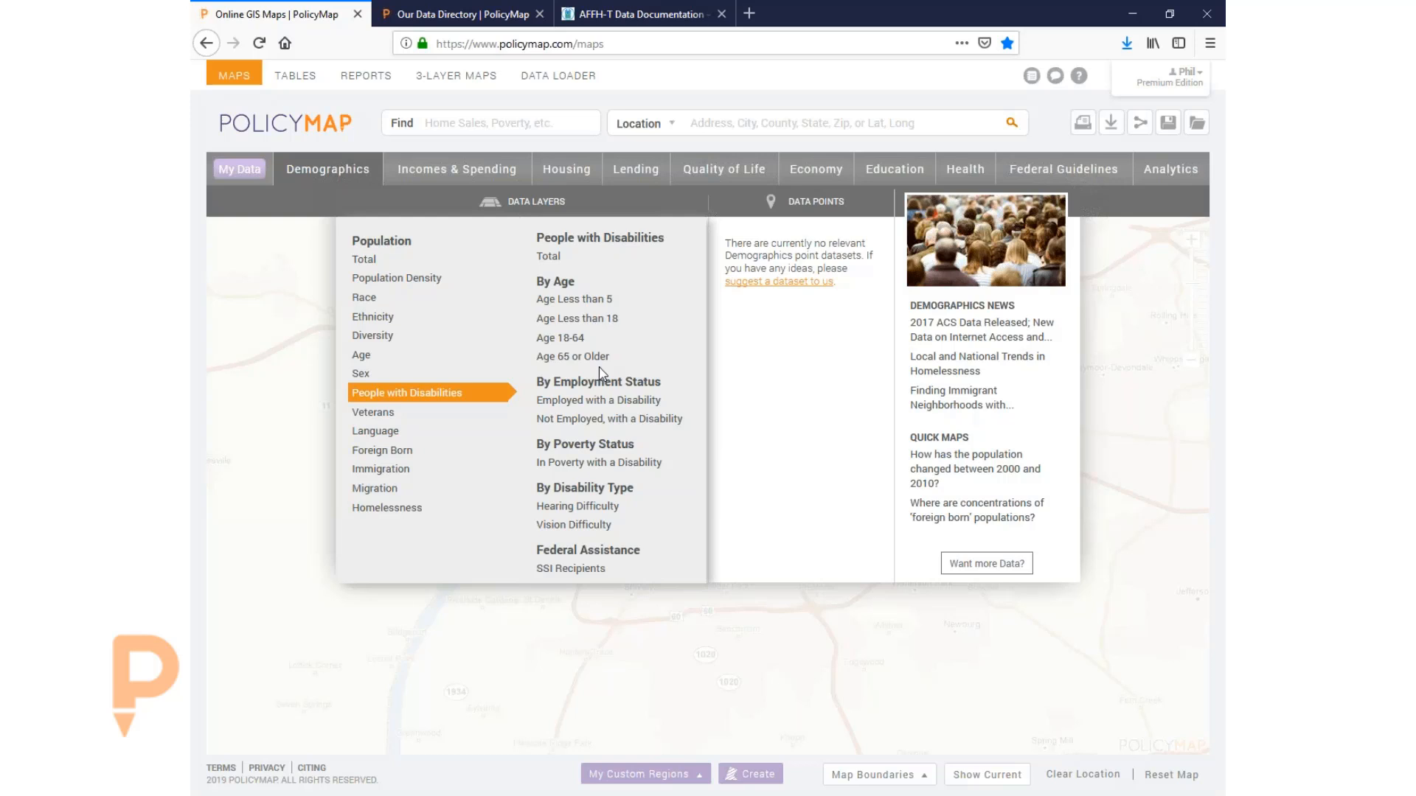
click(605, 402)
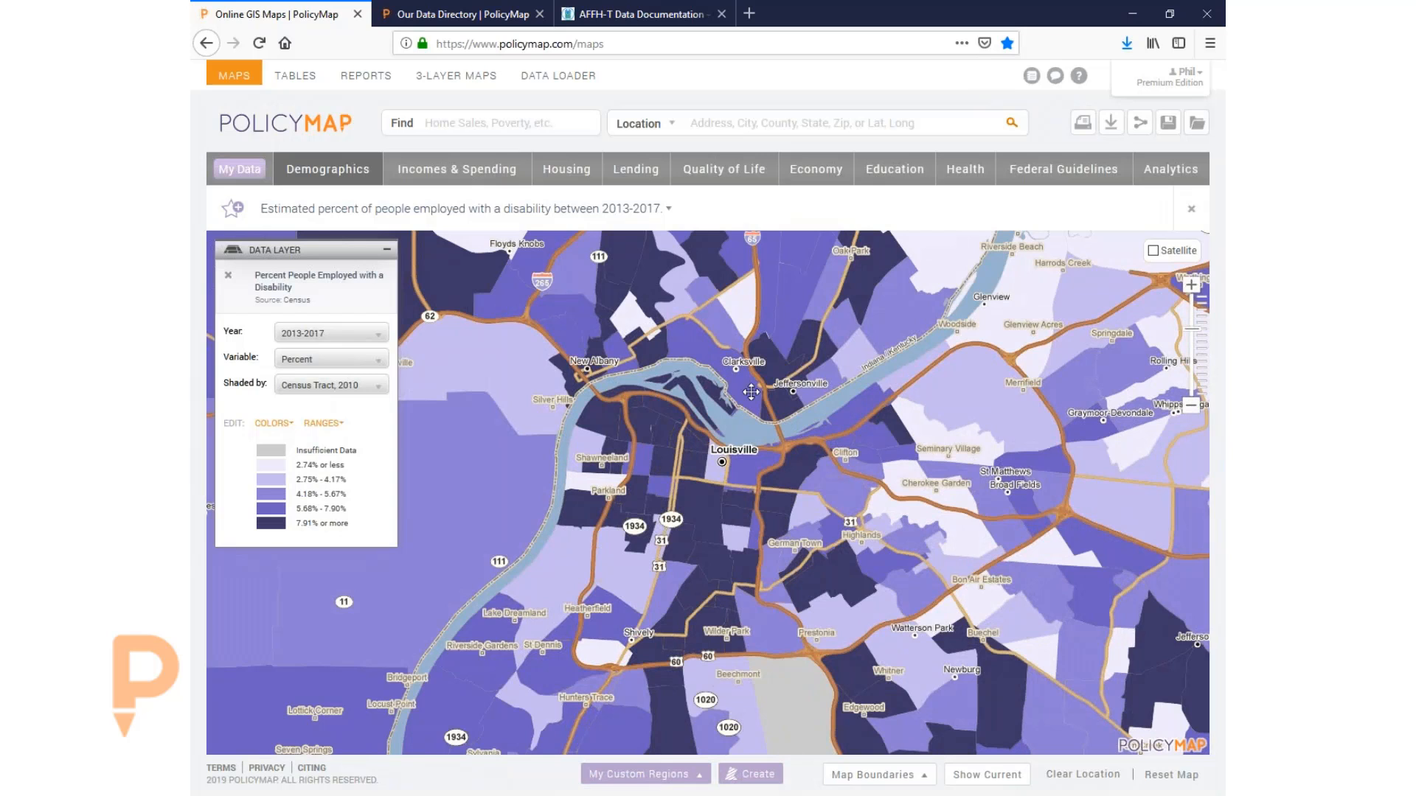
- Map the 2016 percent of Black Medicare beneficiaries and zoom the map out one level
click(968, 176)
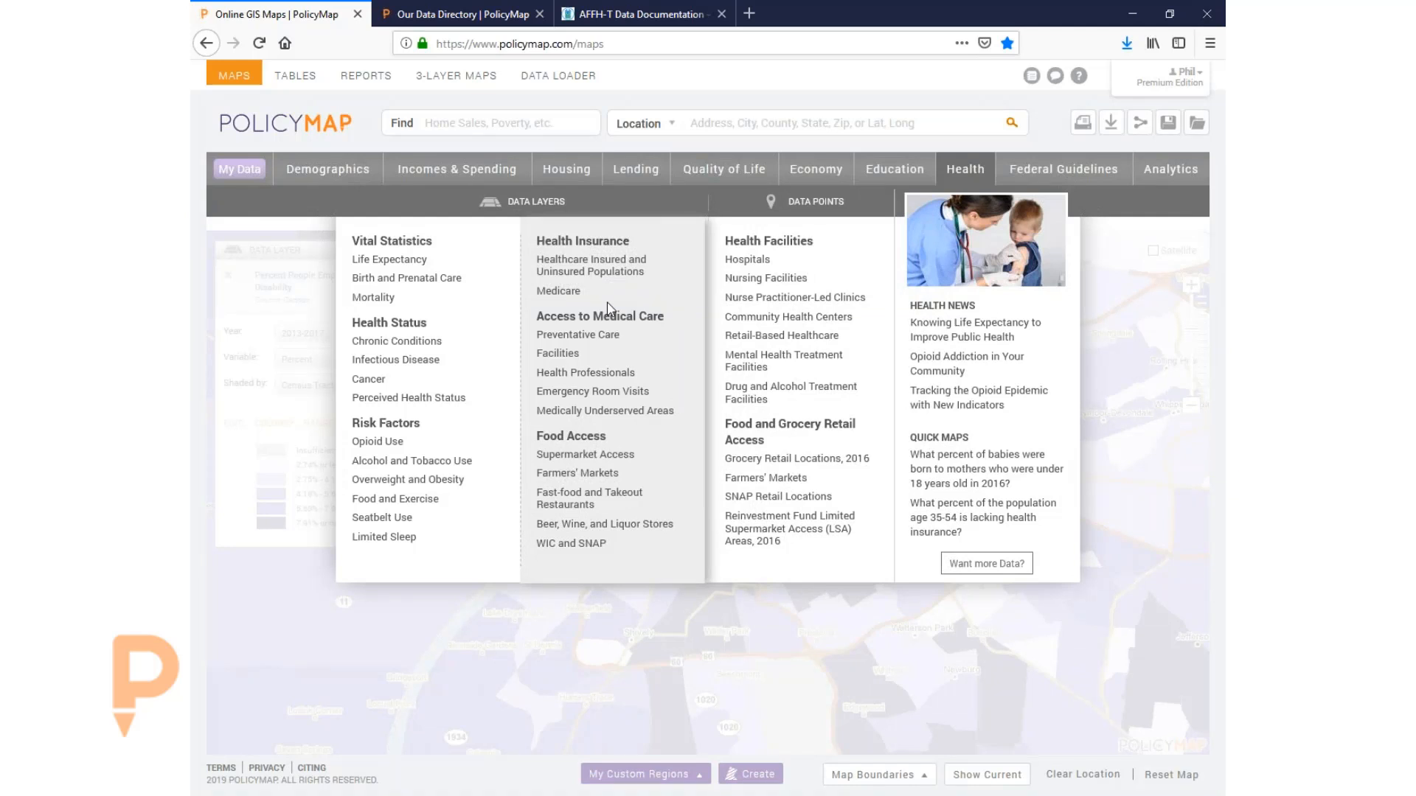
mouse_move(649, 294)
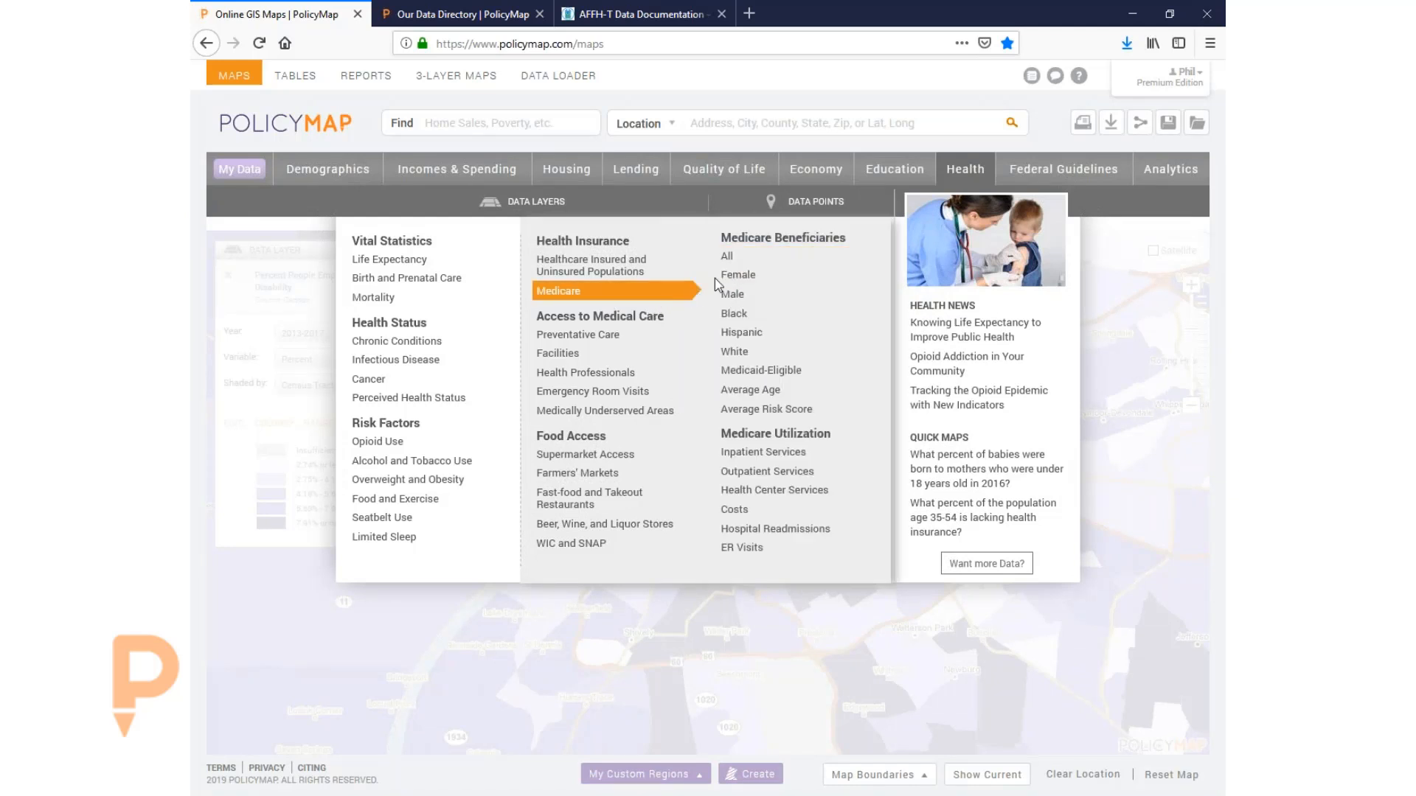
click(748, 315)
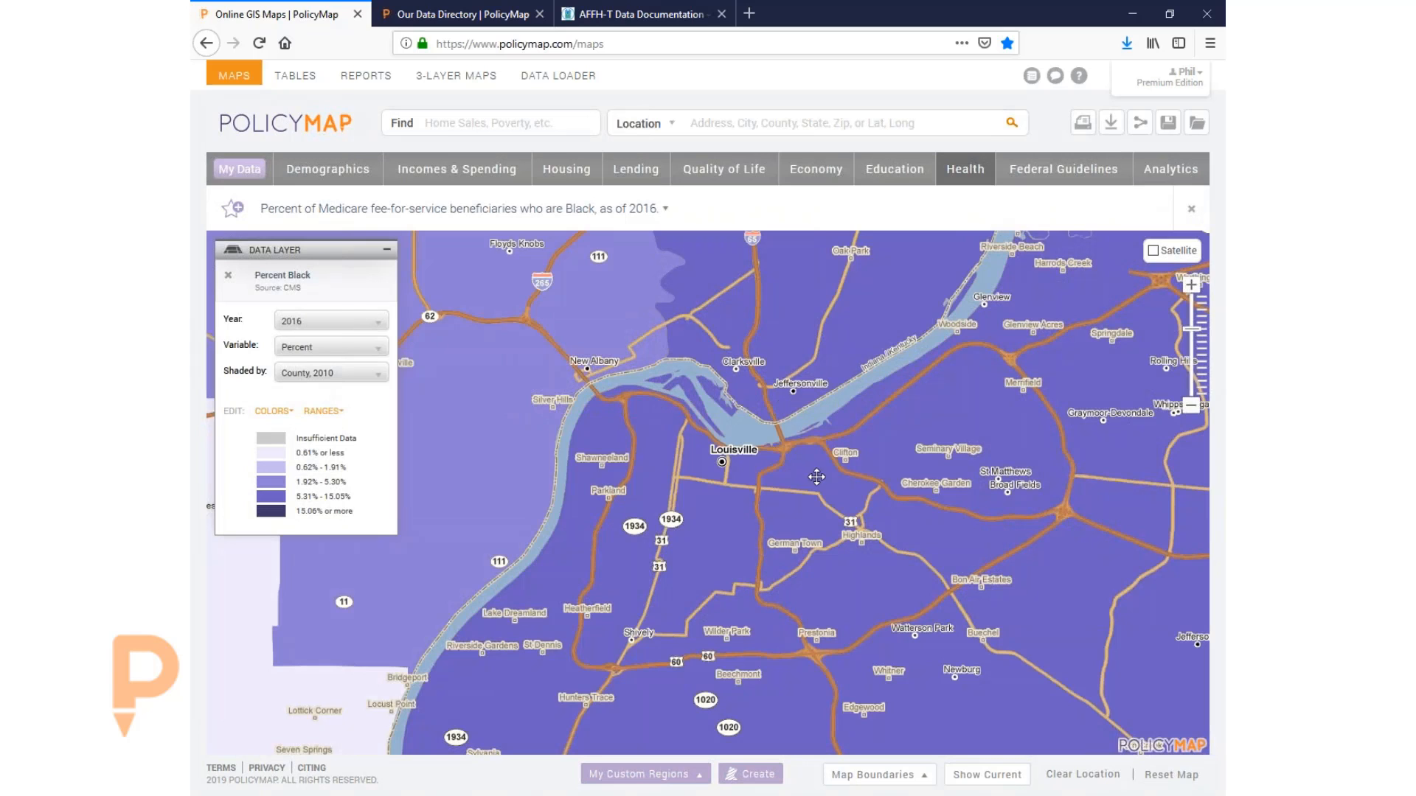
click(1191, 405)
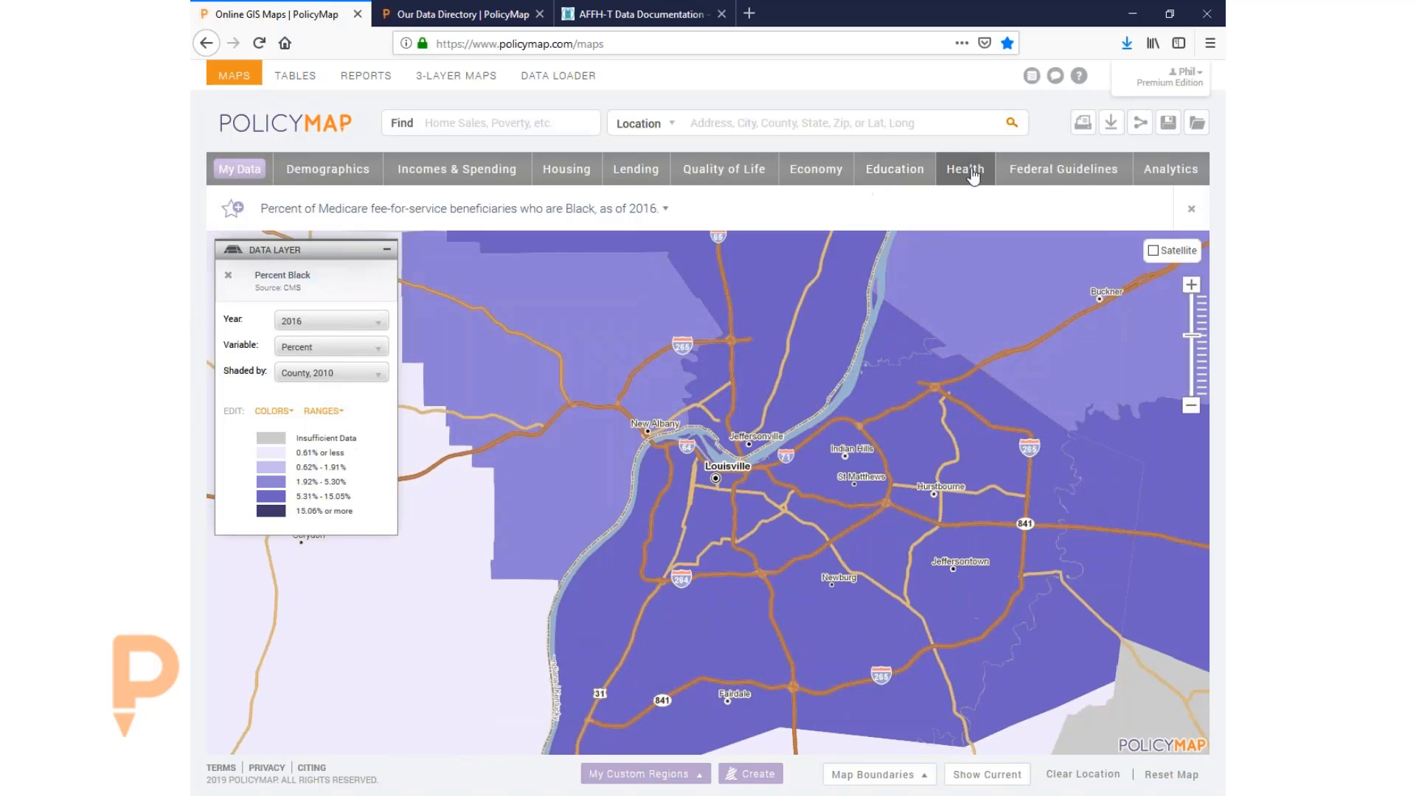
- Browse through the Health data categories again
click(974, 176)
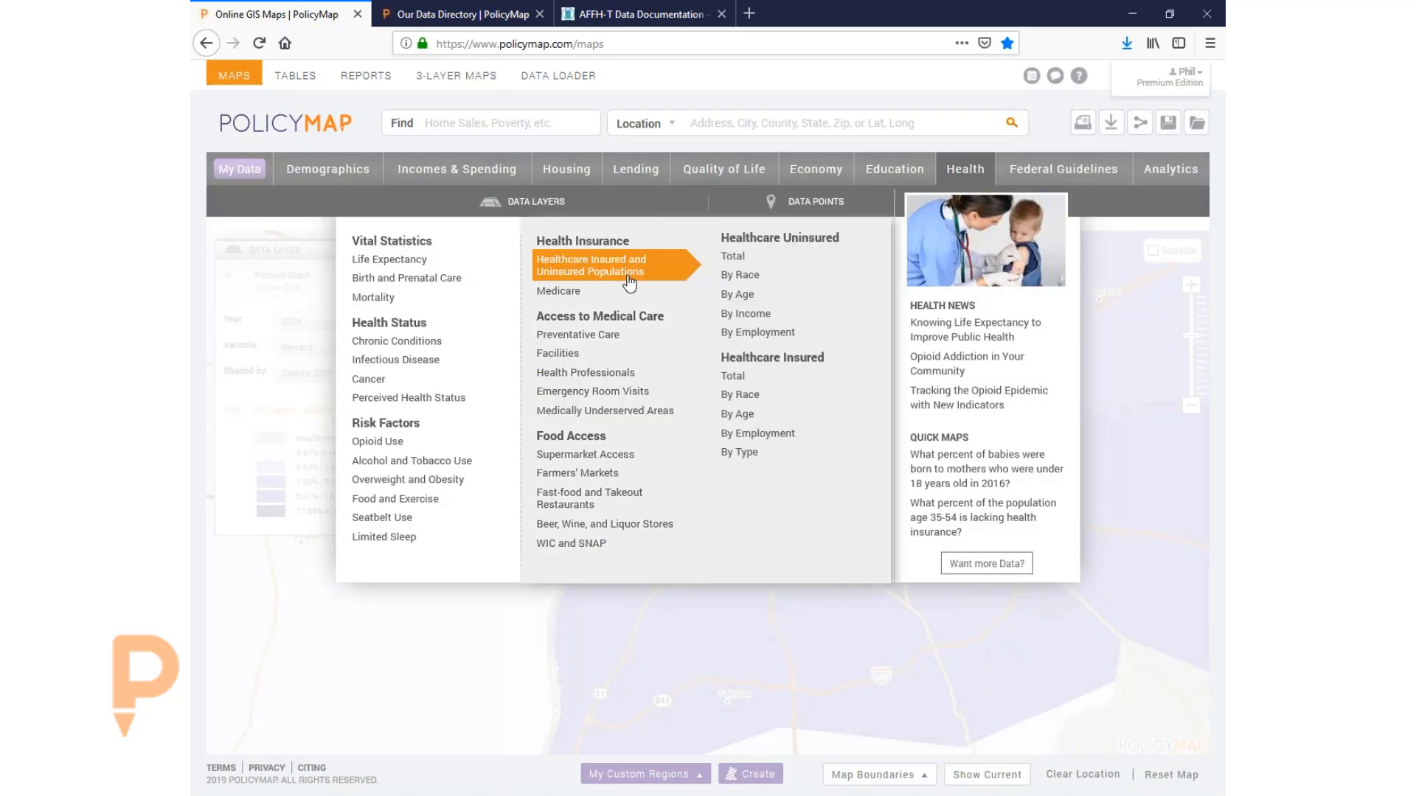
mouse_move(547, 342)
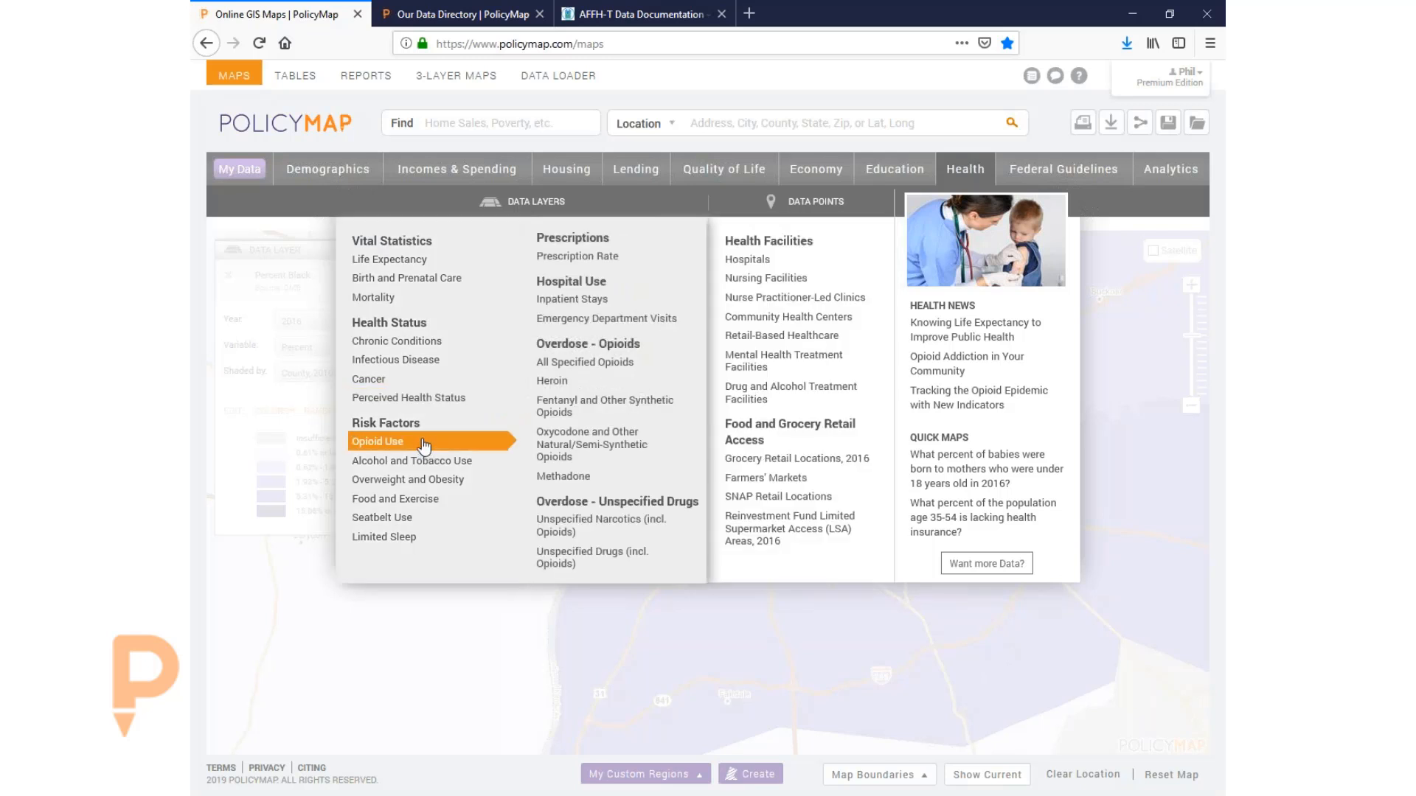
mouse_move(397, 351)
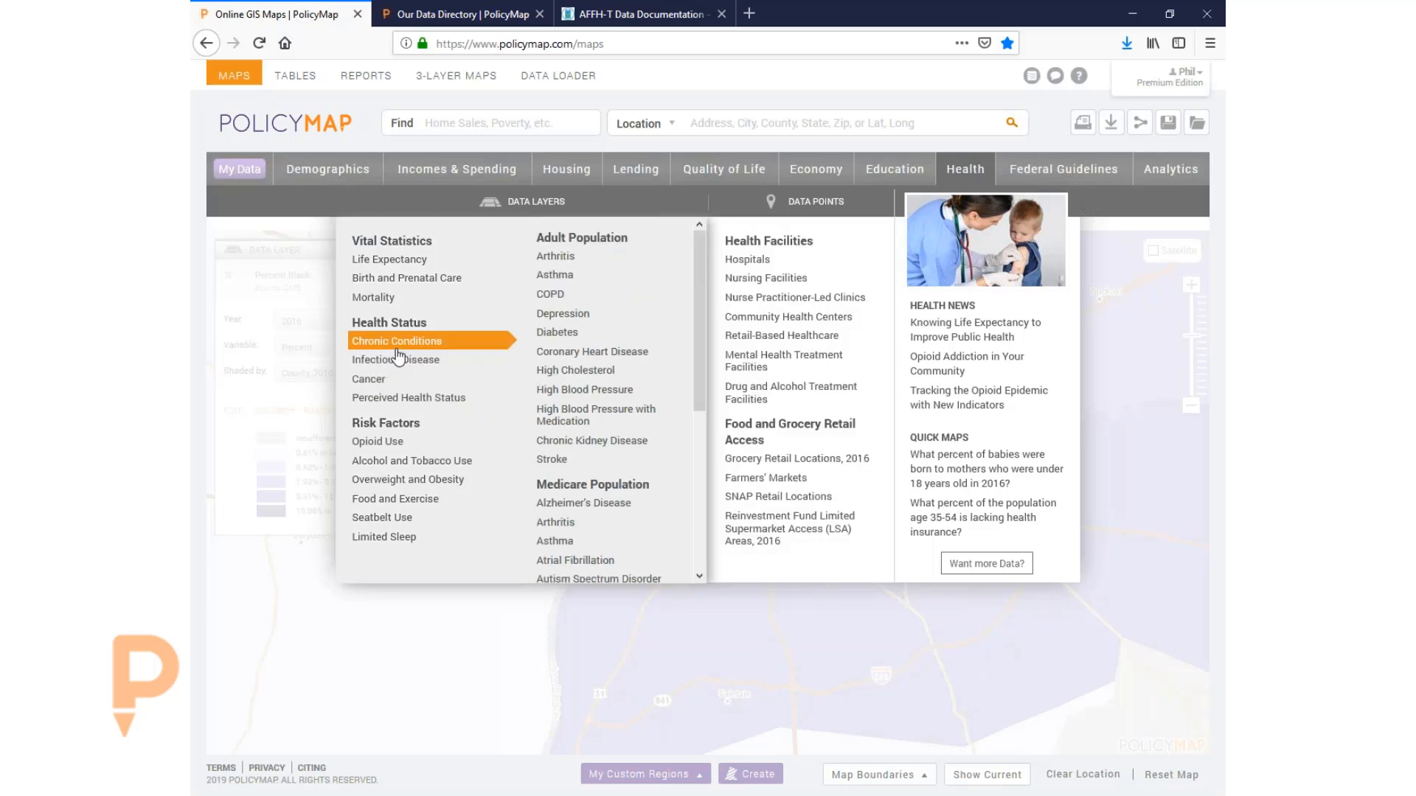
mouse_move(422, 469)
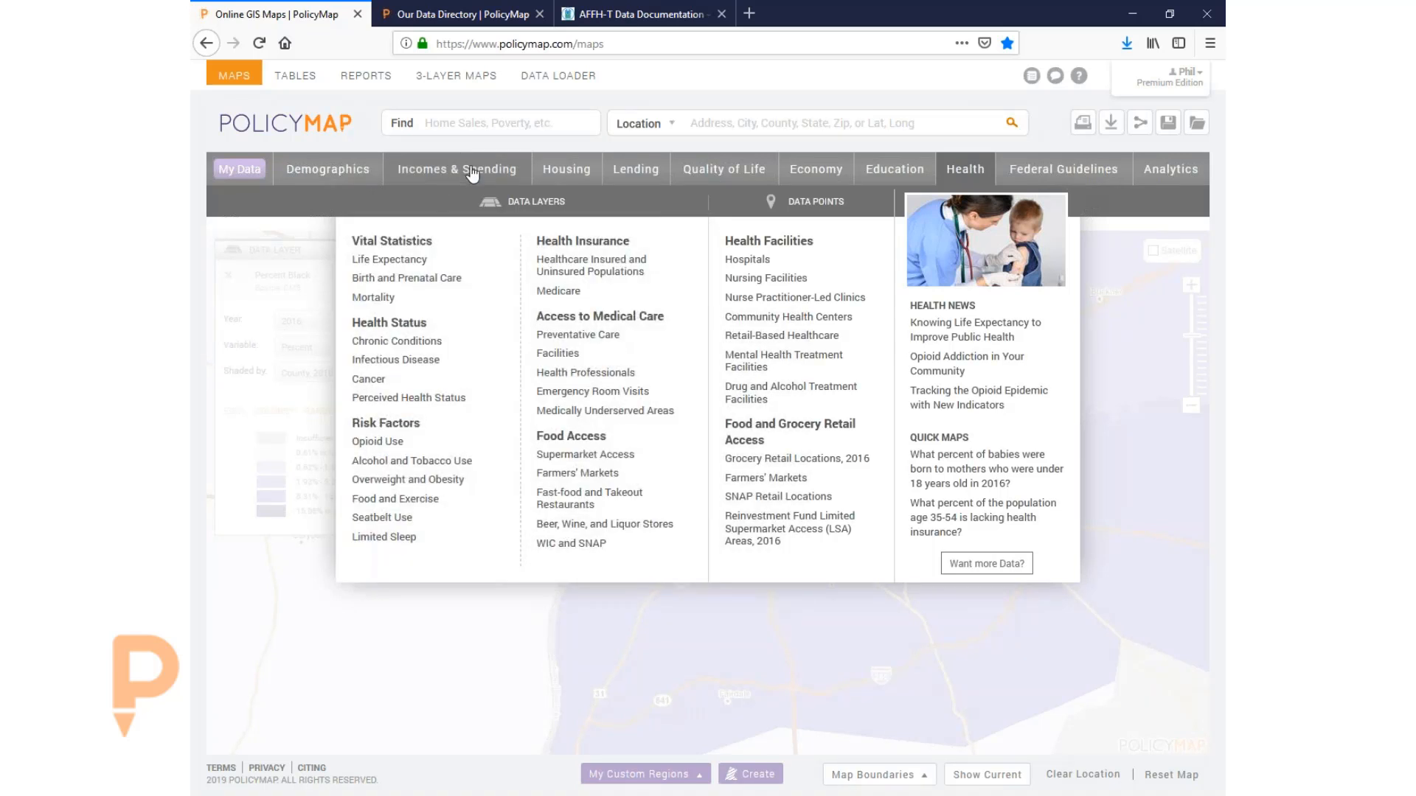
- Map Incomes & Spending > Consumer Spending Habits > Education, the 2017 household education spending
click(472, 174)
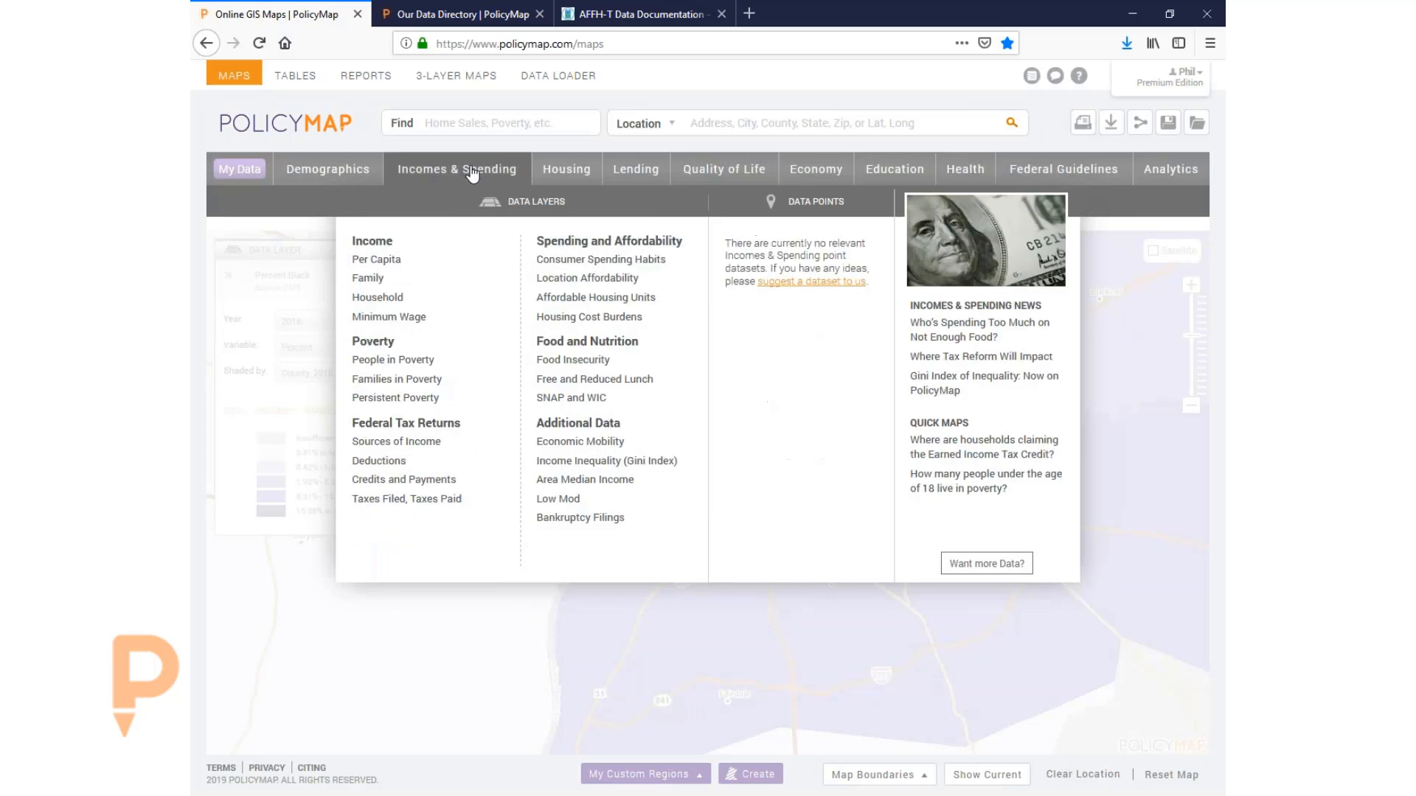
mouse_move(561, 266)
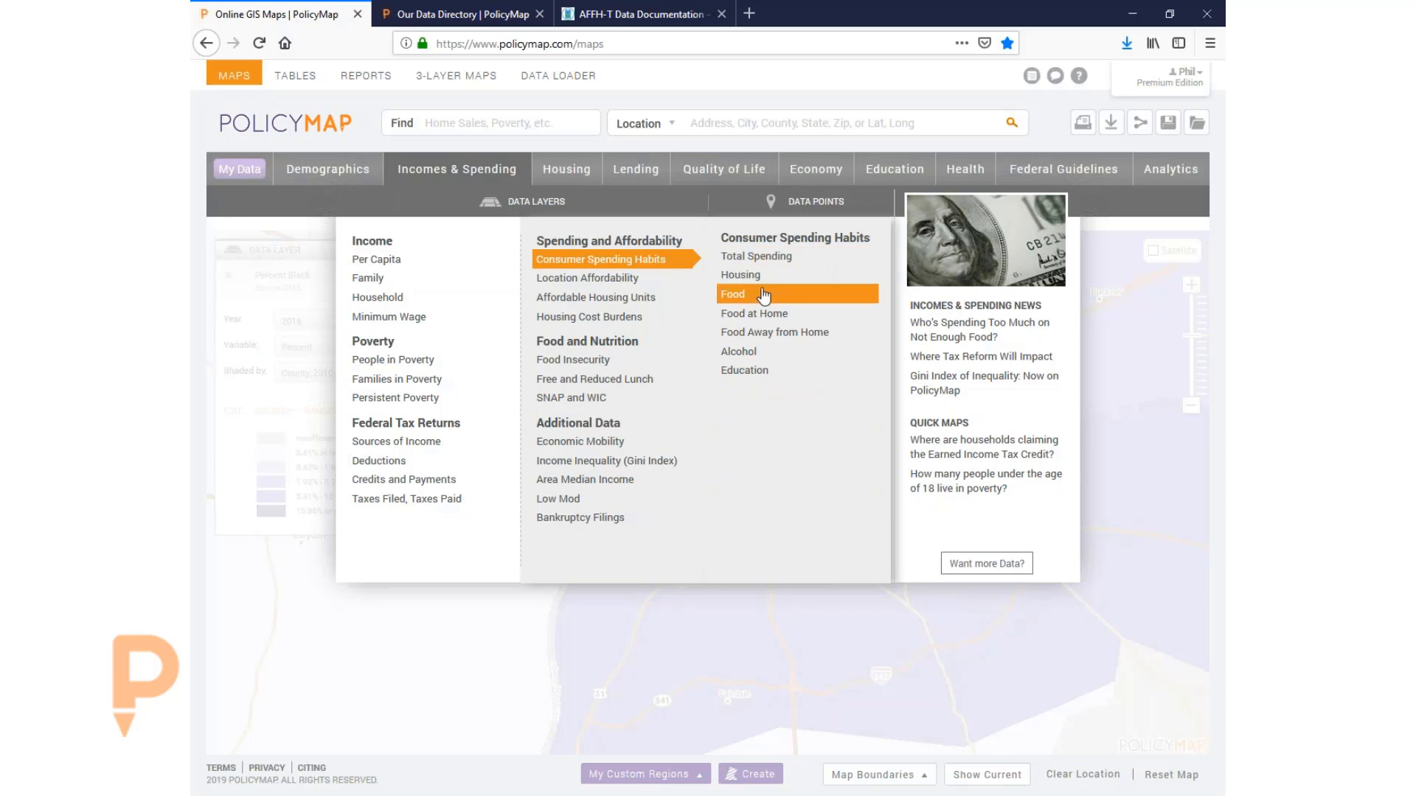
click(763, 373)
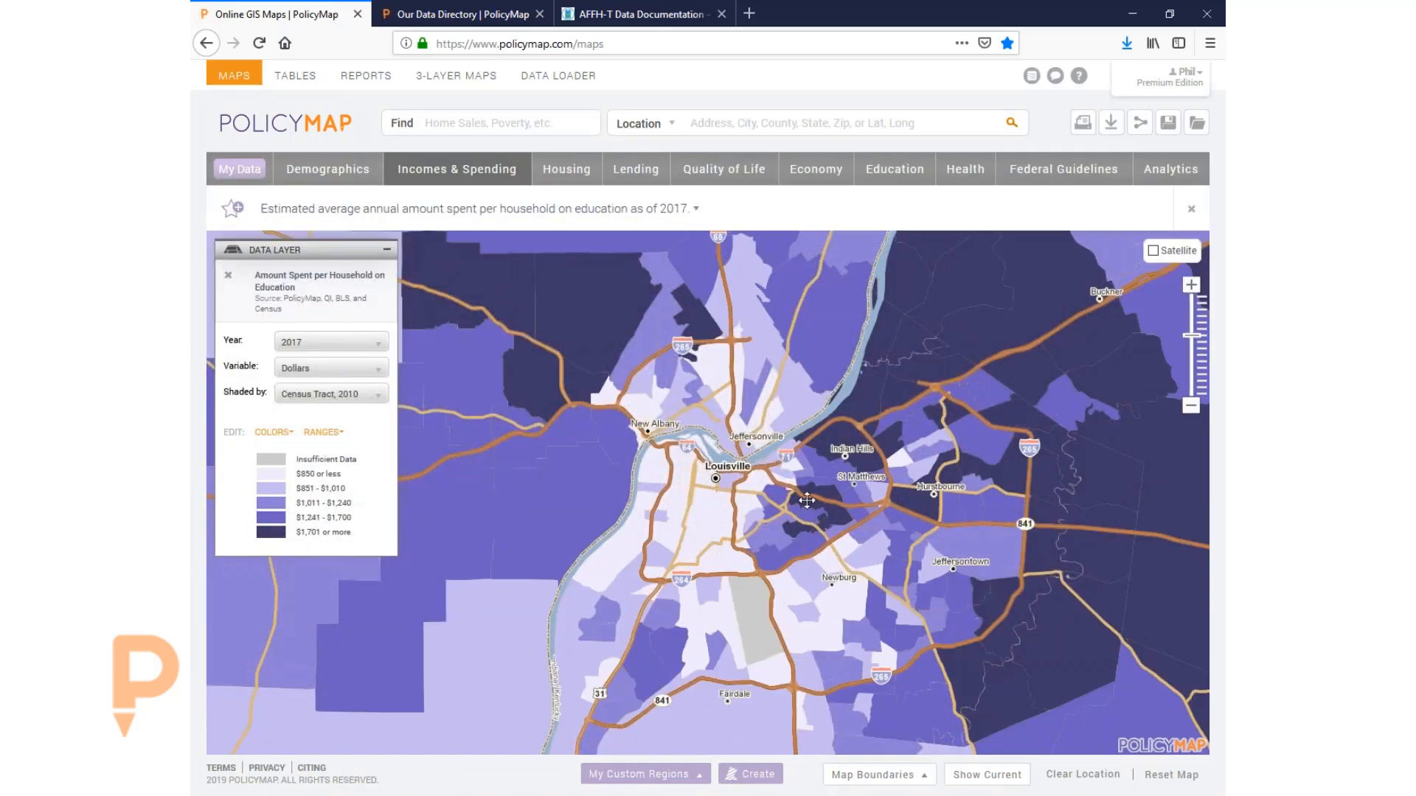
- Inspect one tract's education spending values and the layer's full description, then close both
click(805, 500)
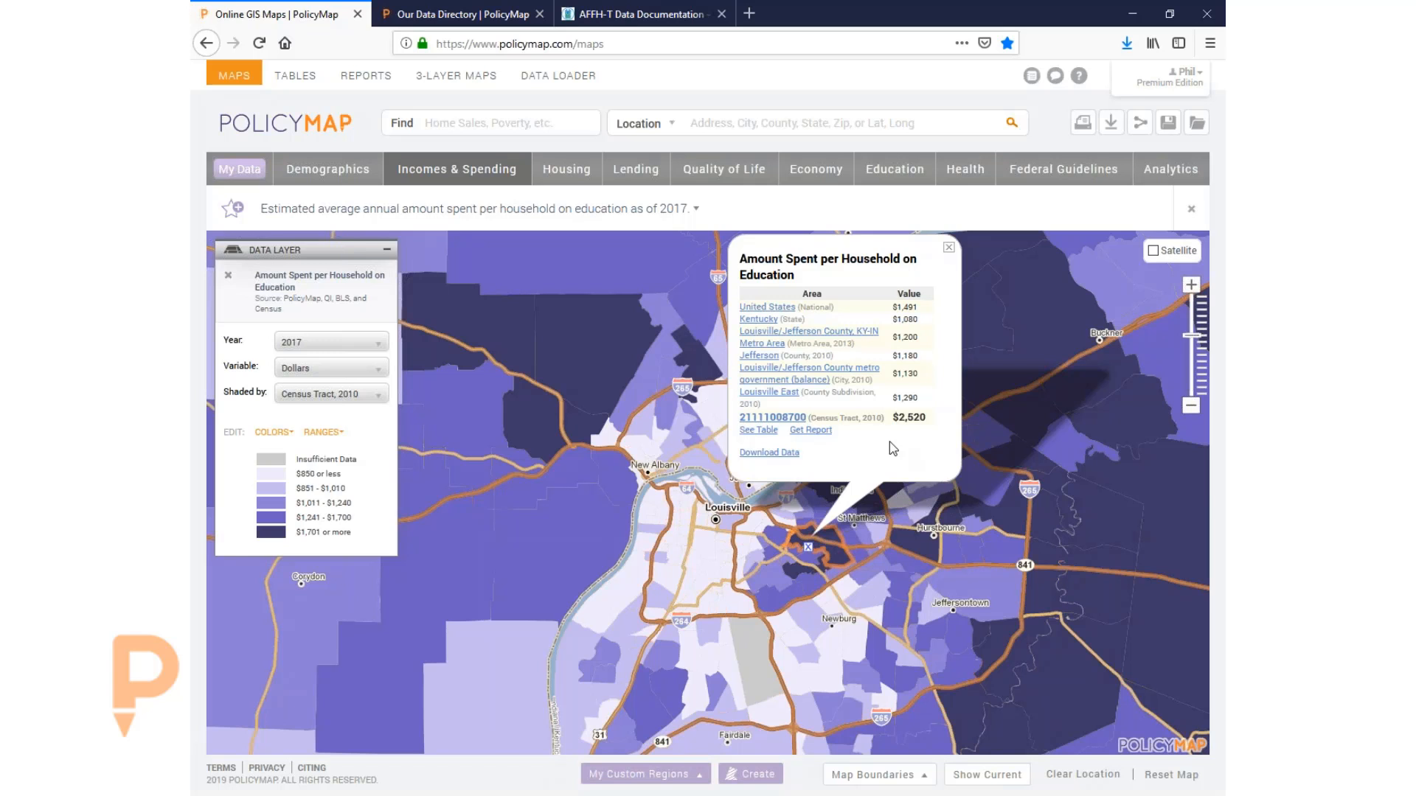
click(633, 209)
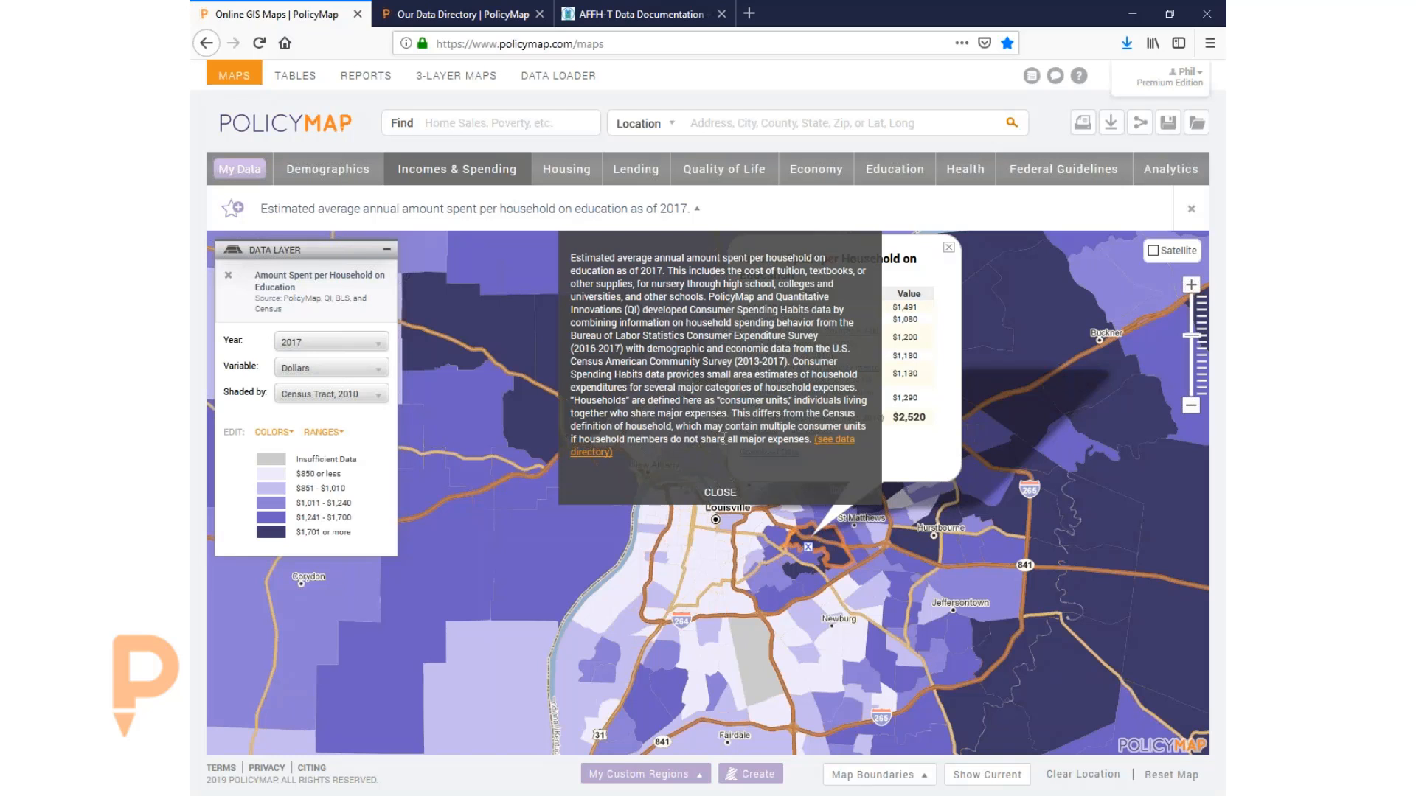
click(722, 494)
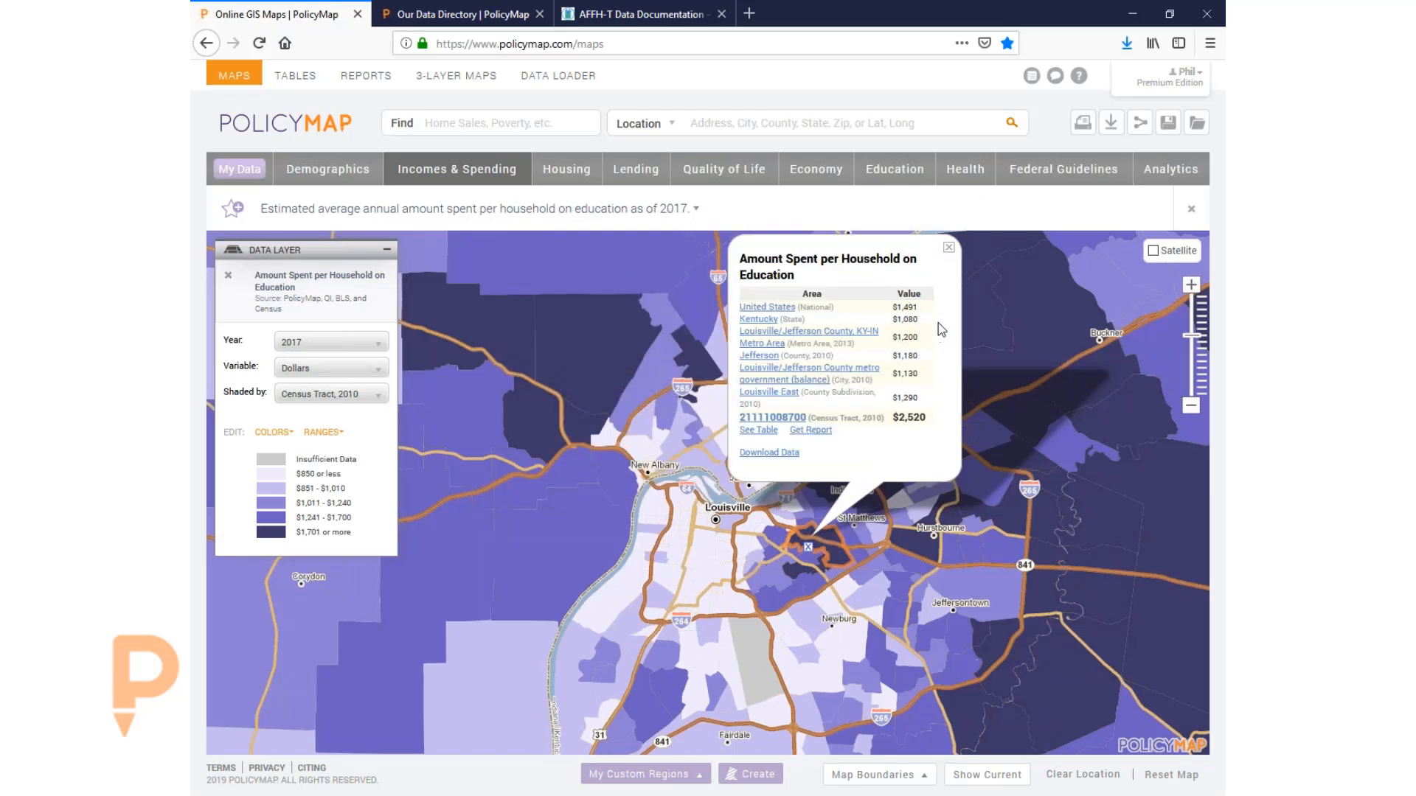
click(949, 253)
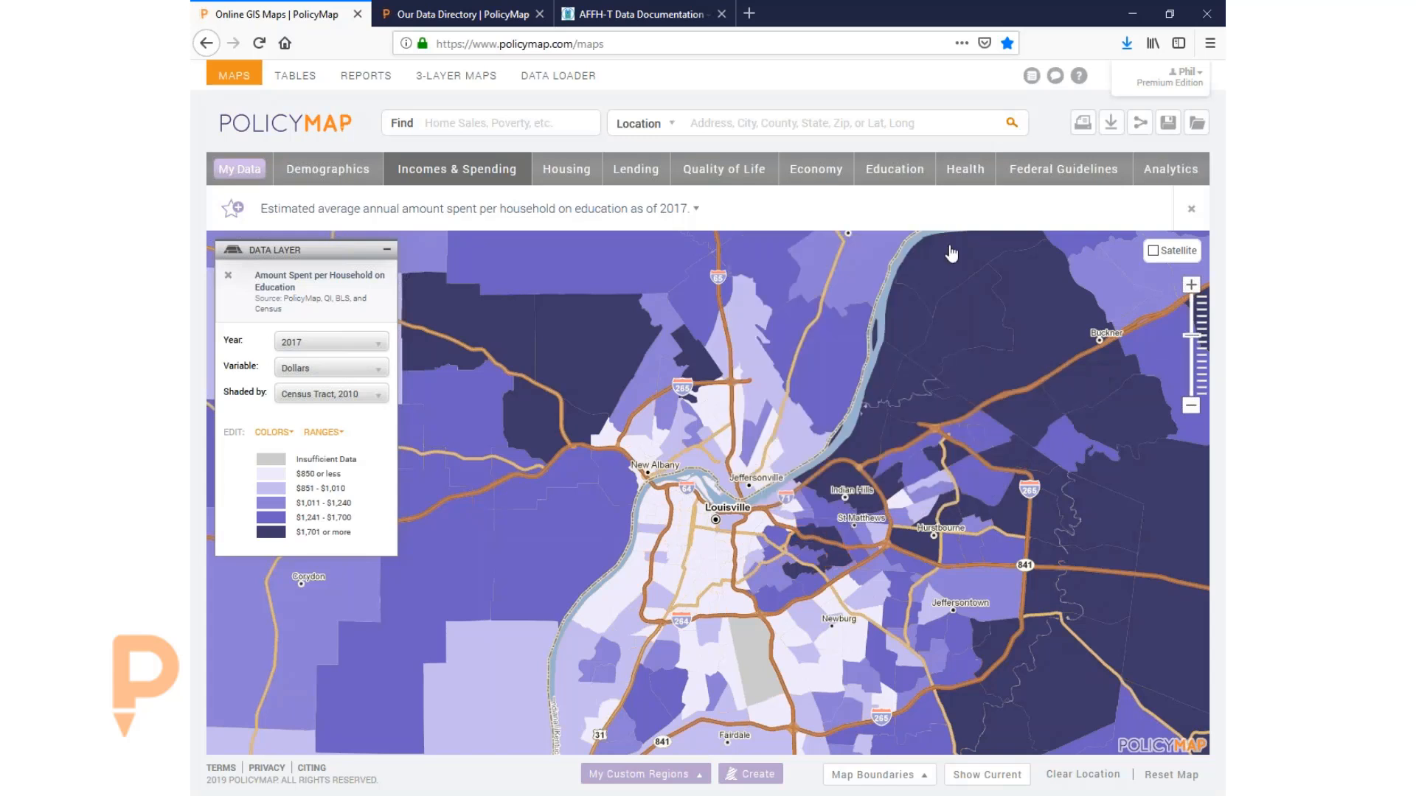
- Recentre on Louisville and zoom the map to the Broad fields custom region
drag(875, 450, 876, 434)
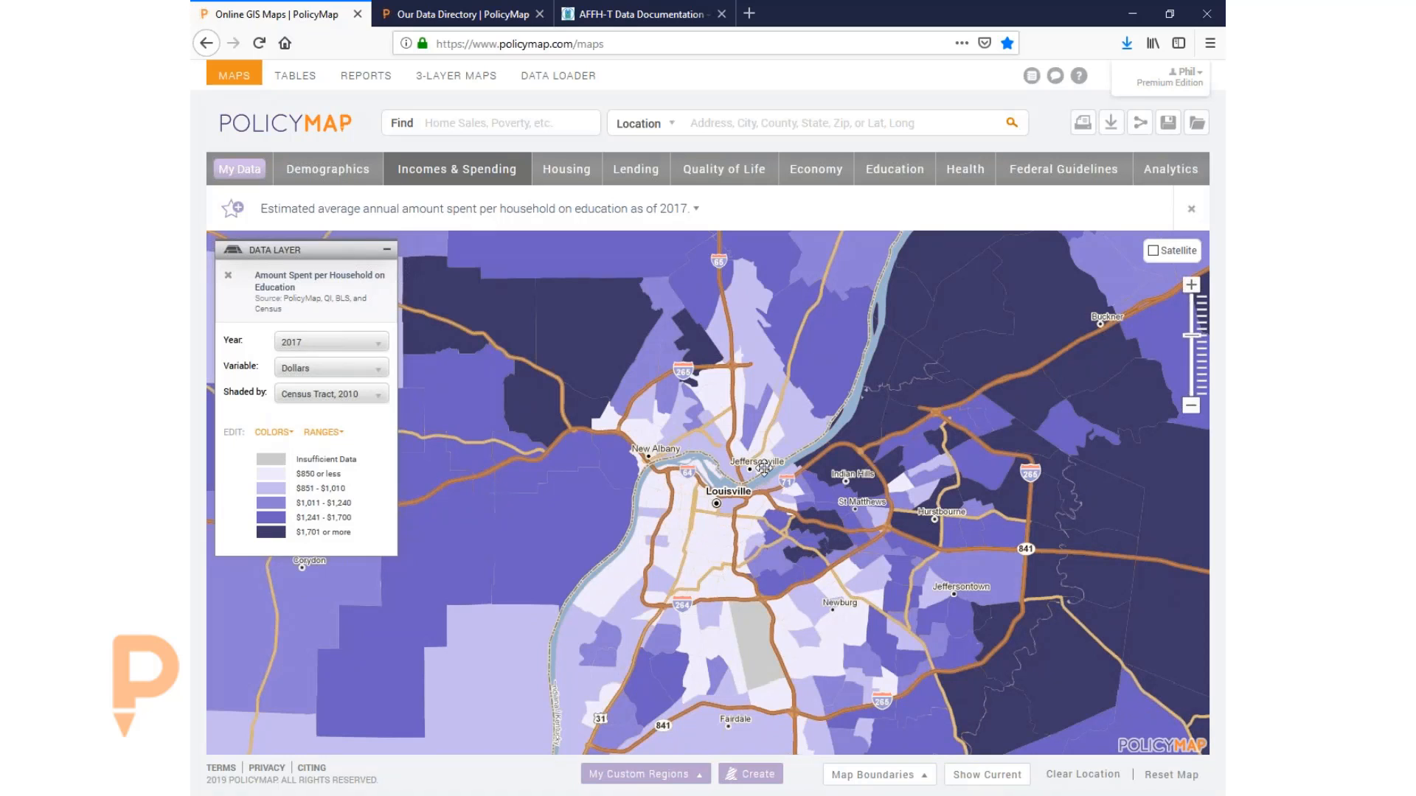
drag(792, 502, 790, 478)
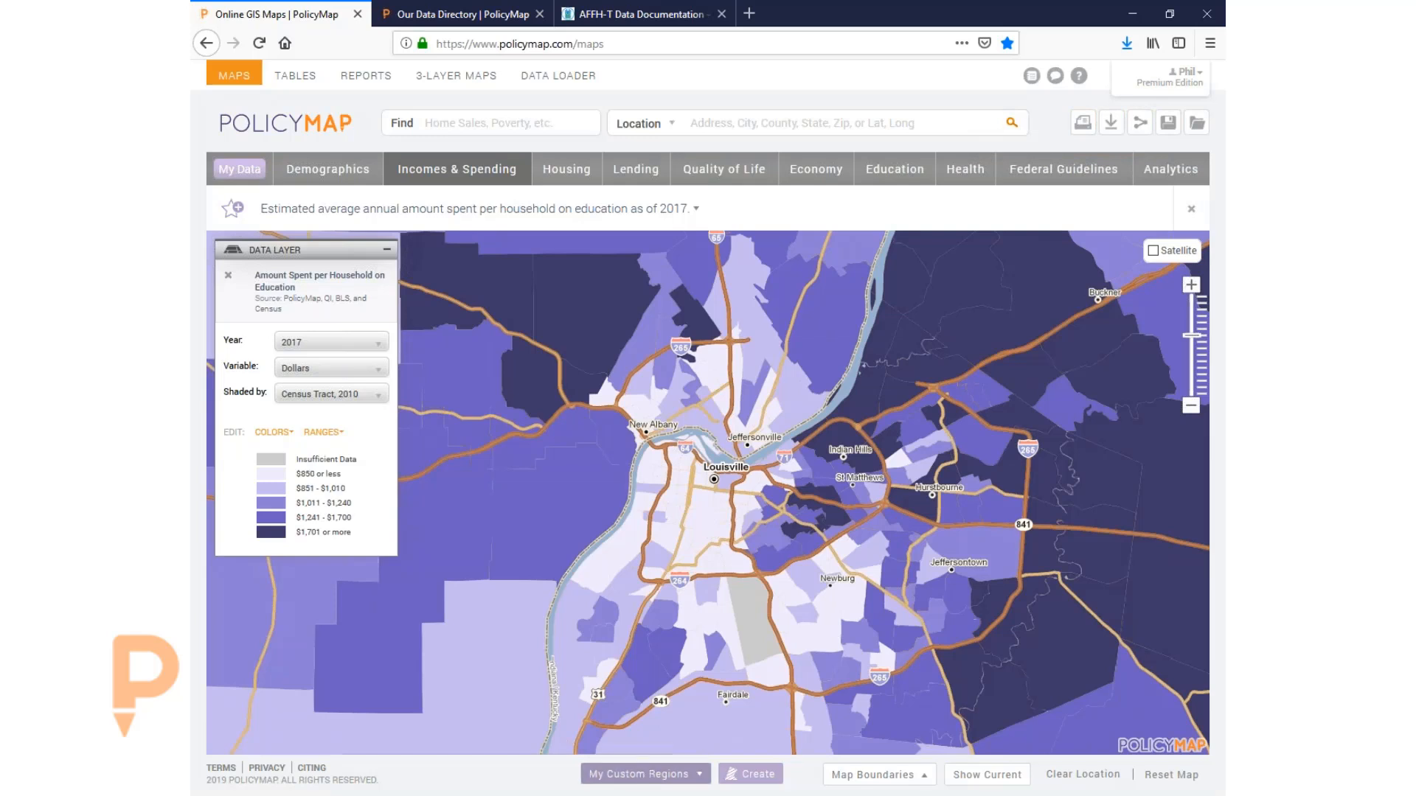
click(646, 774)
click(452, 573)
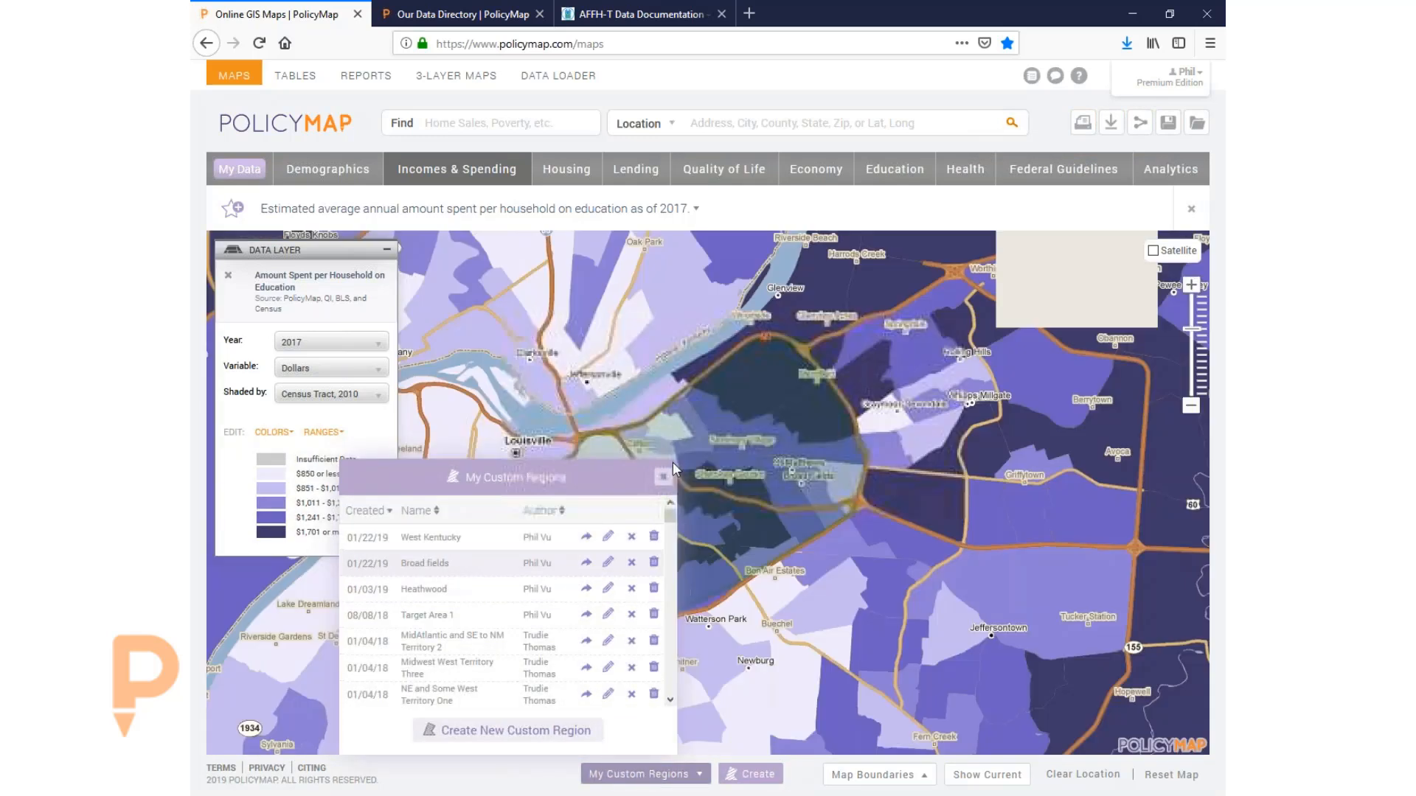
click(666, 476)
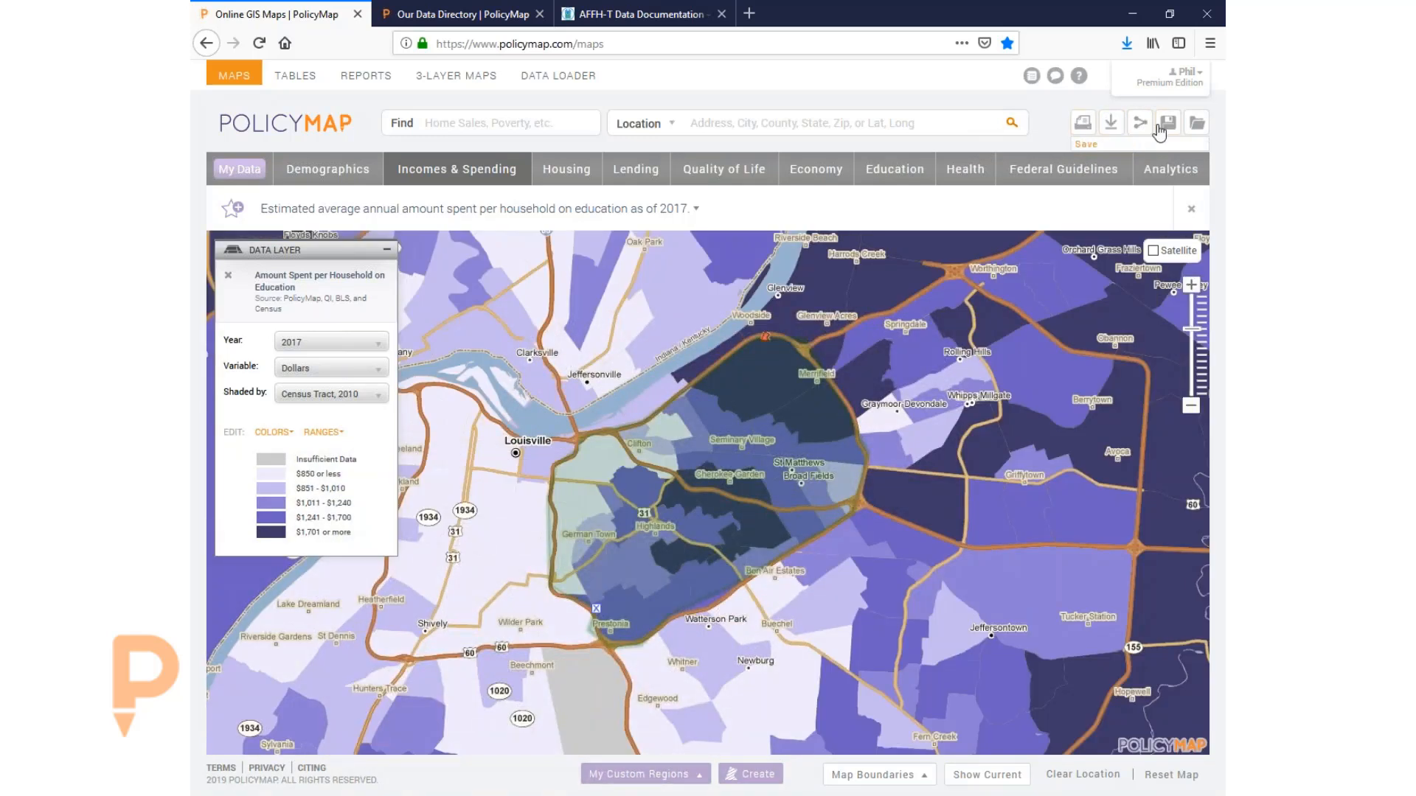
click(1081, 124)
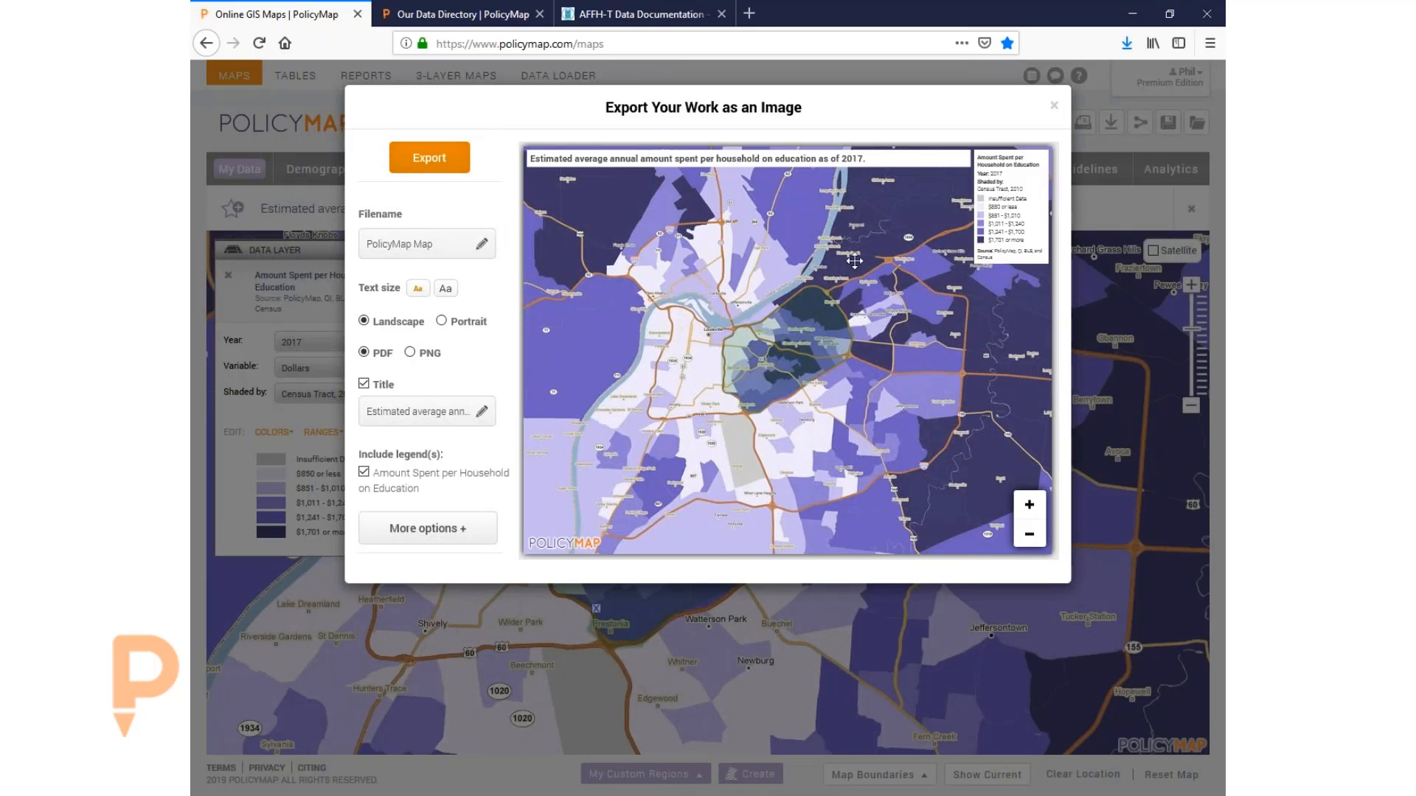
- Adjust the export preview's zoom, trying title sizes and portrait before keeping small text and landscape
drag(861, 260, 825, 275)
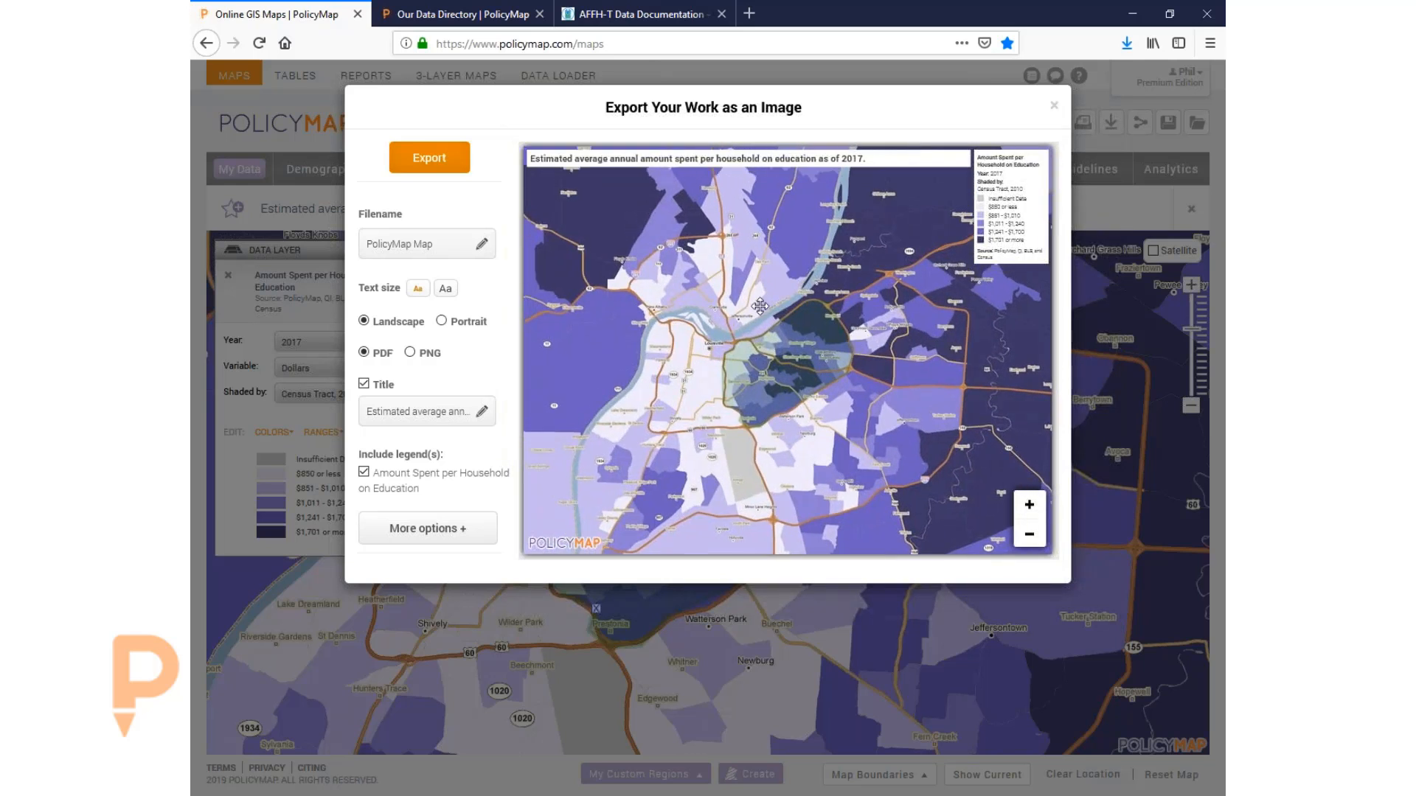
click(1030, 505)
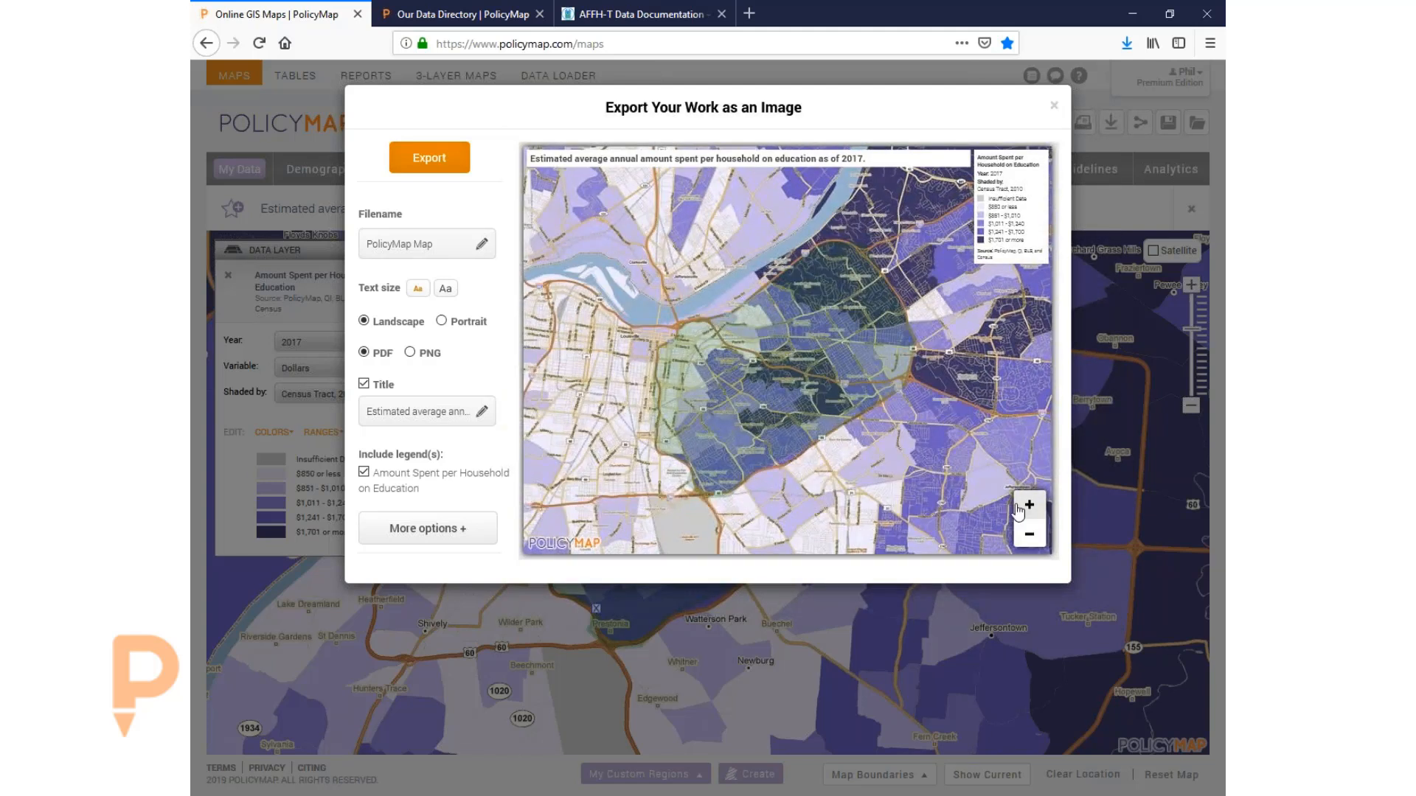
click(1030, 504)
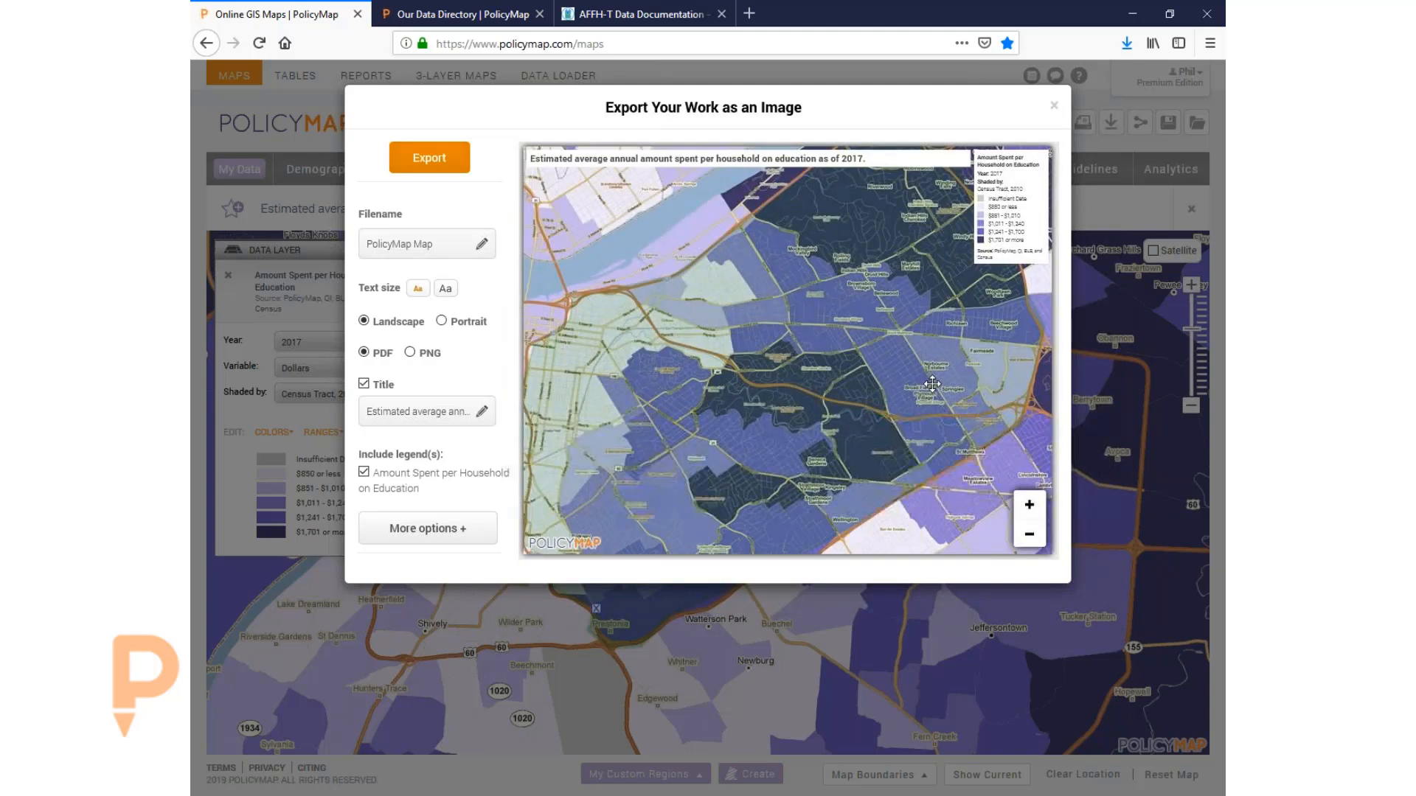
click(1030, 537)
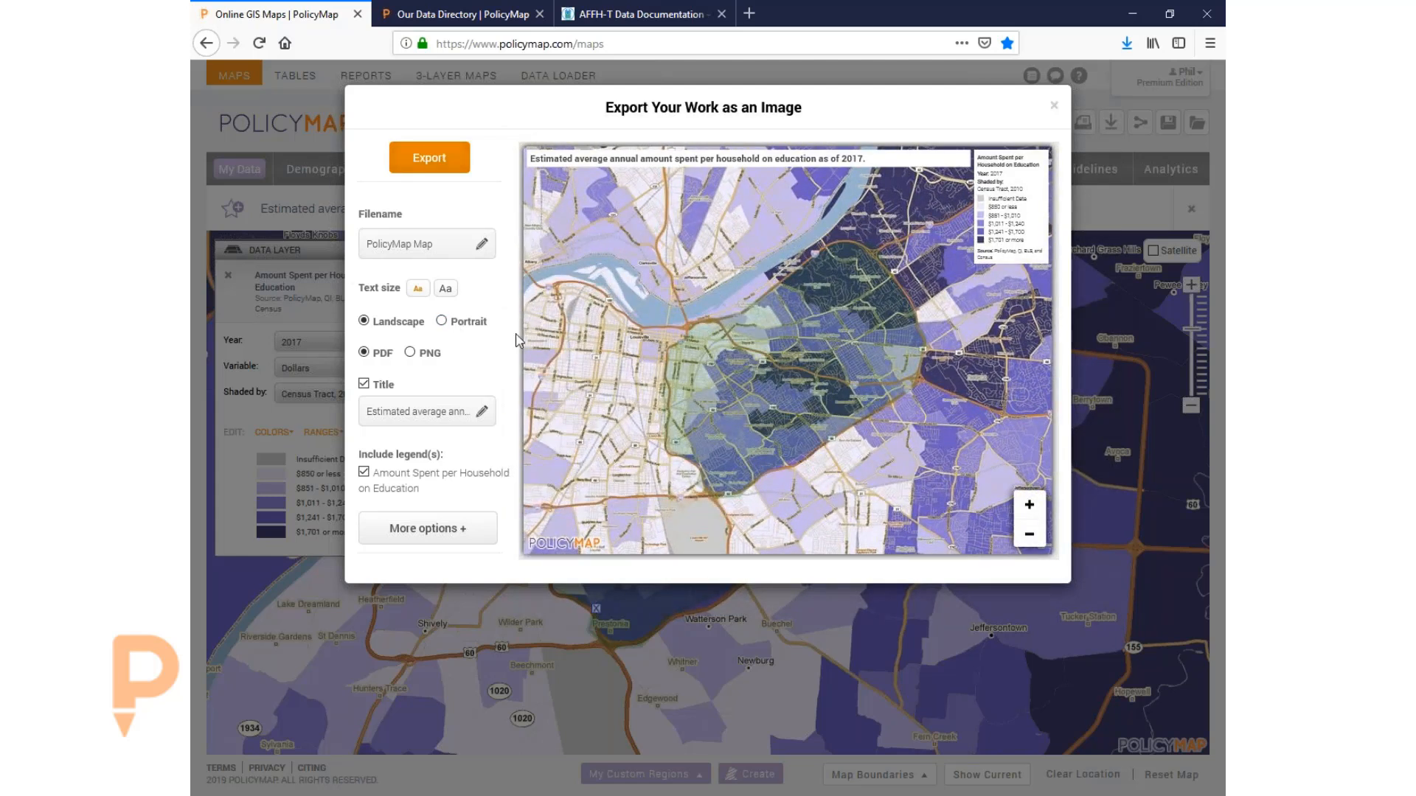
click(448, 289)
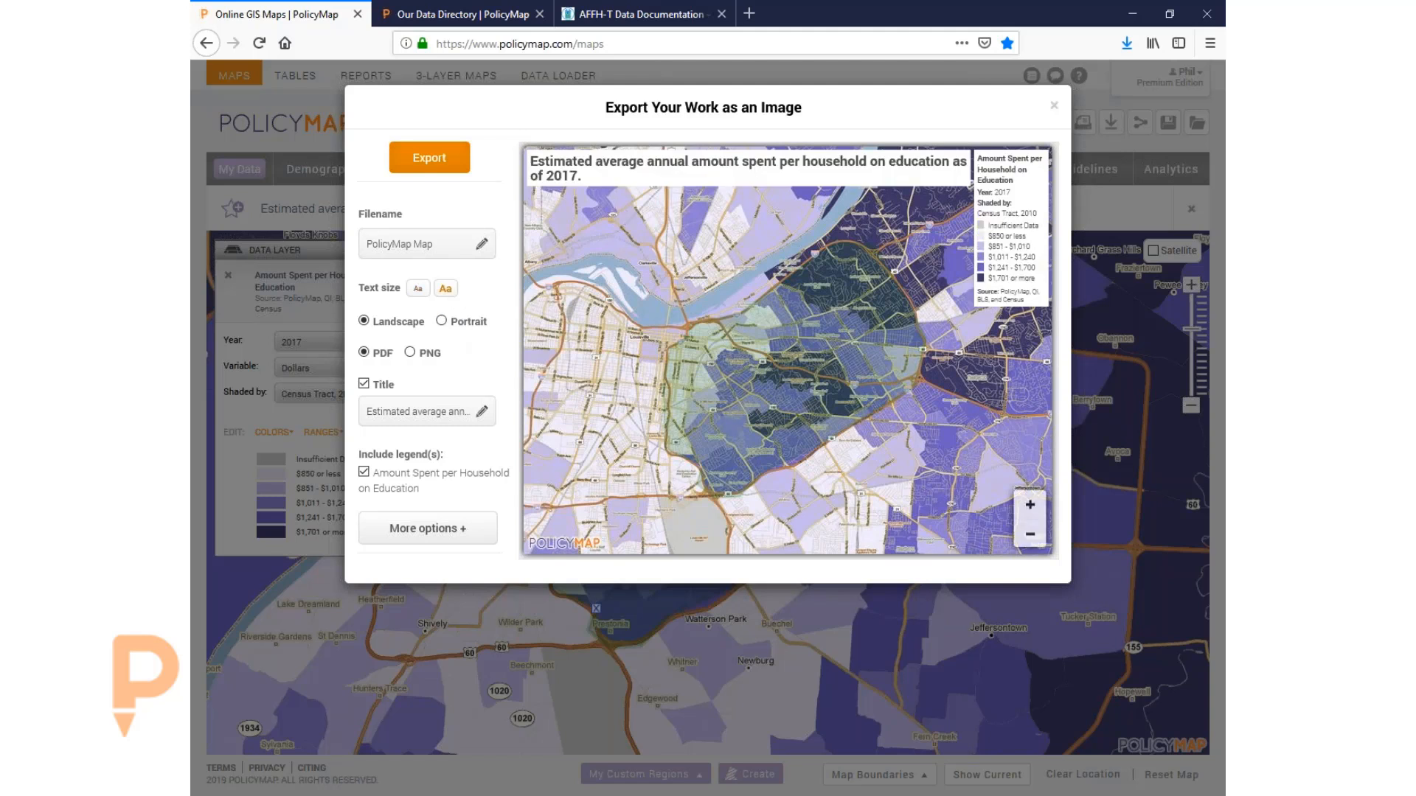
click(418, 289)
click(481, 328)
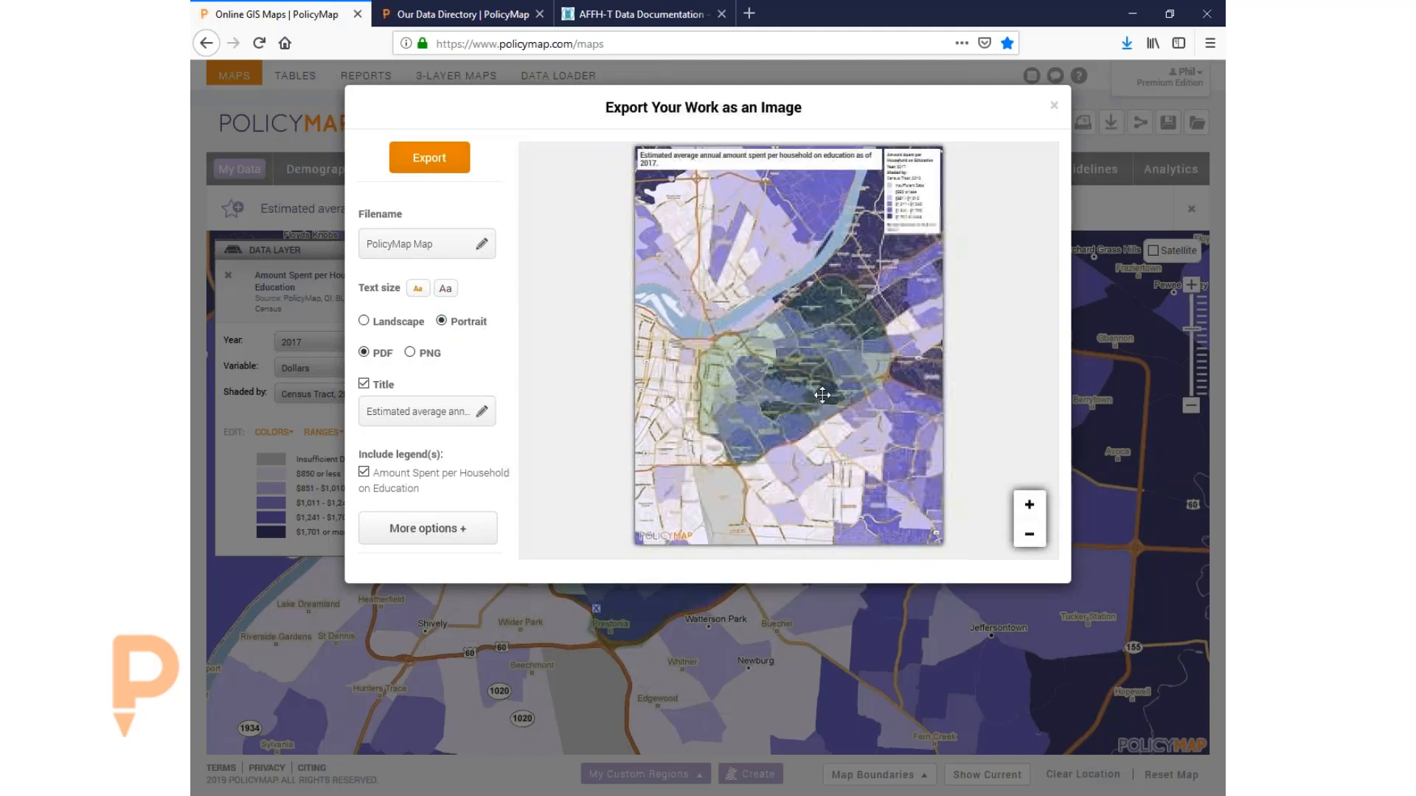
click(392, 323)
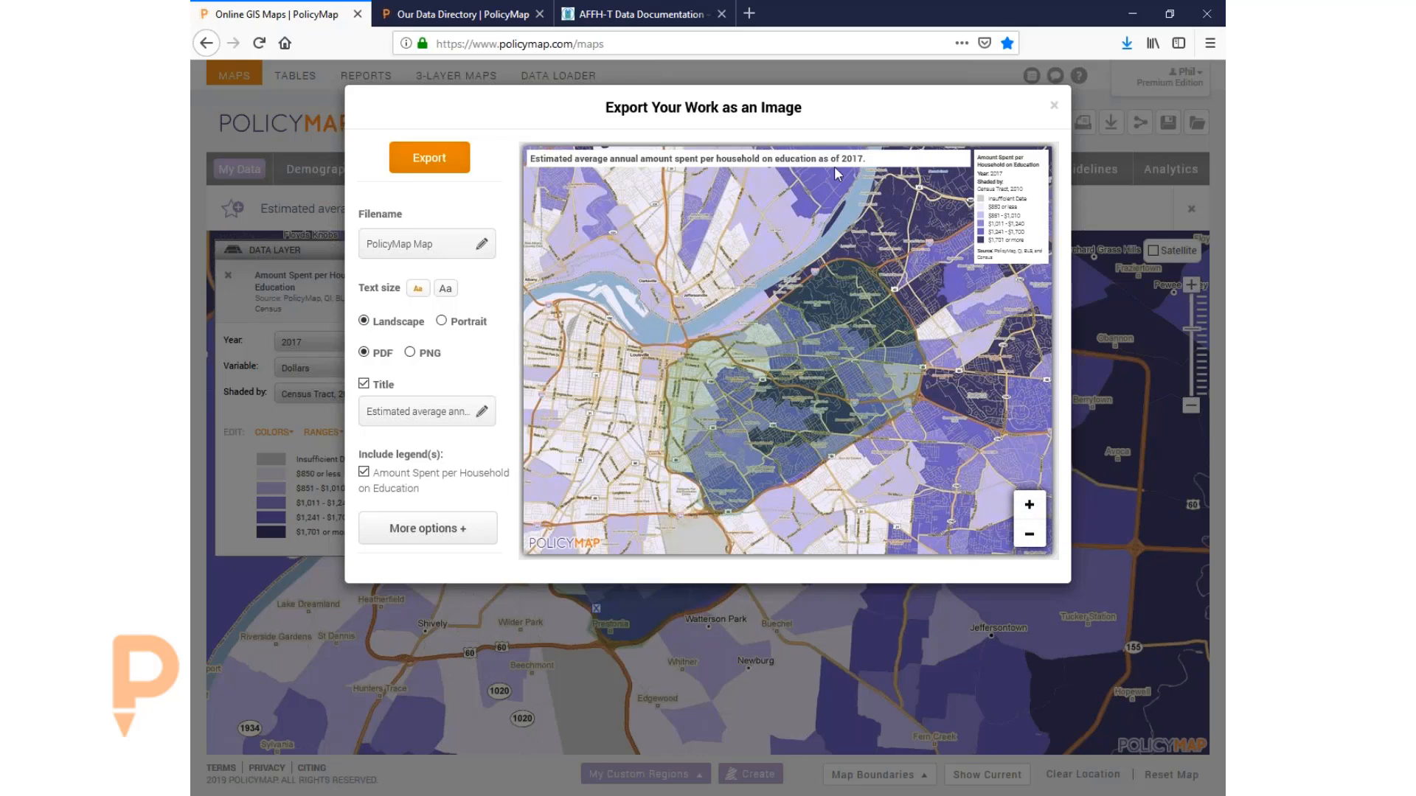
- Toggle the title and legend off and back on, keeping both in the export
click(472, 412)
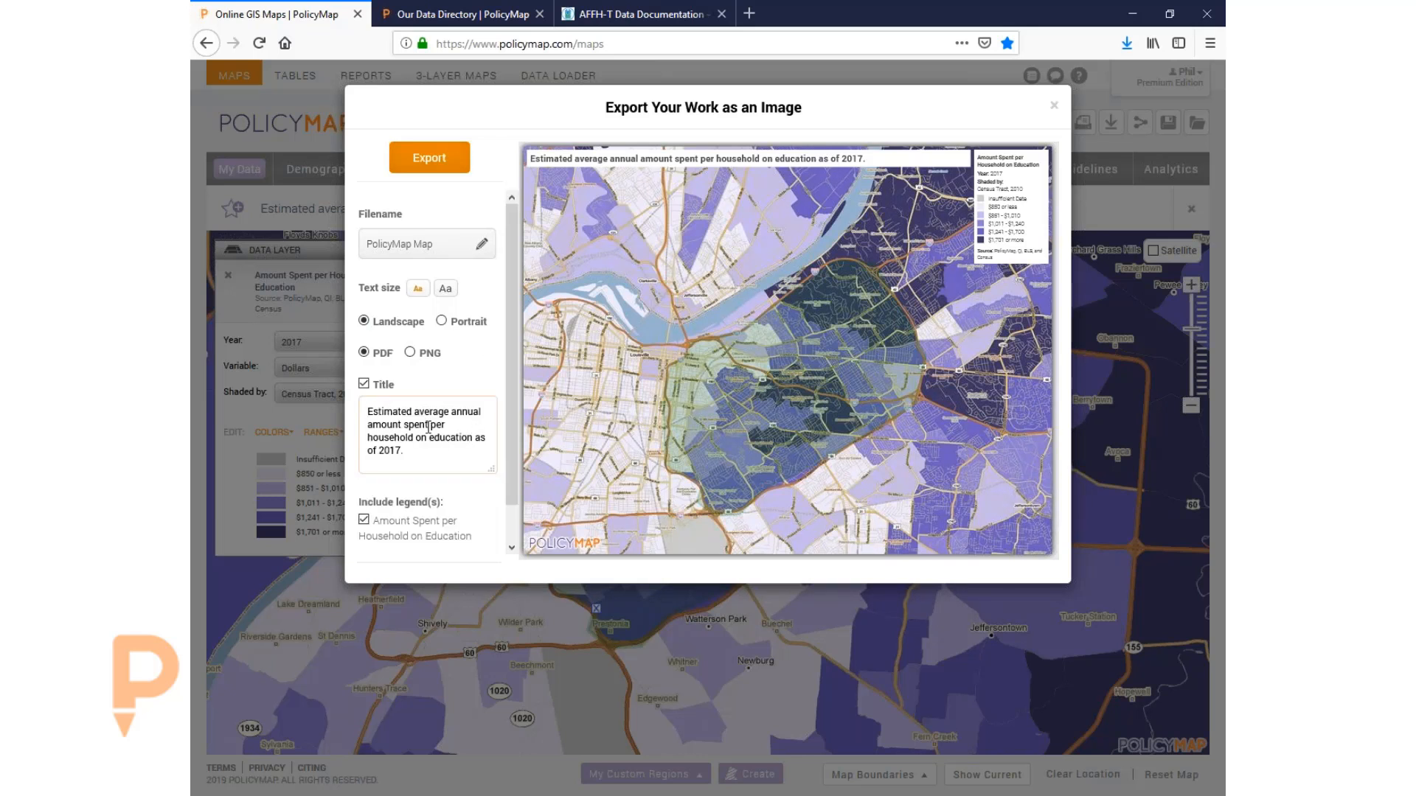
click(416, 387)
click(393, 385)
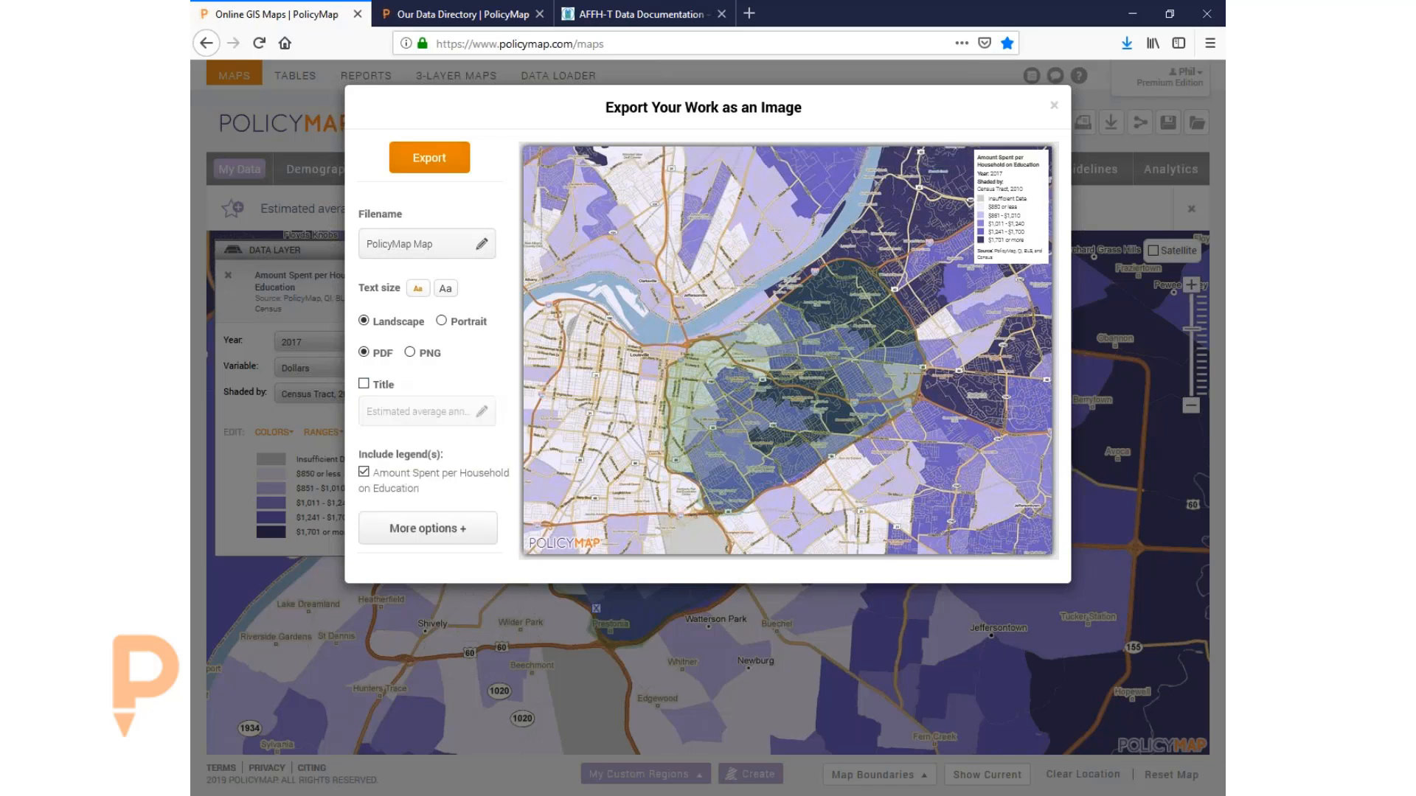
click(410, 489)
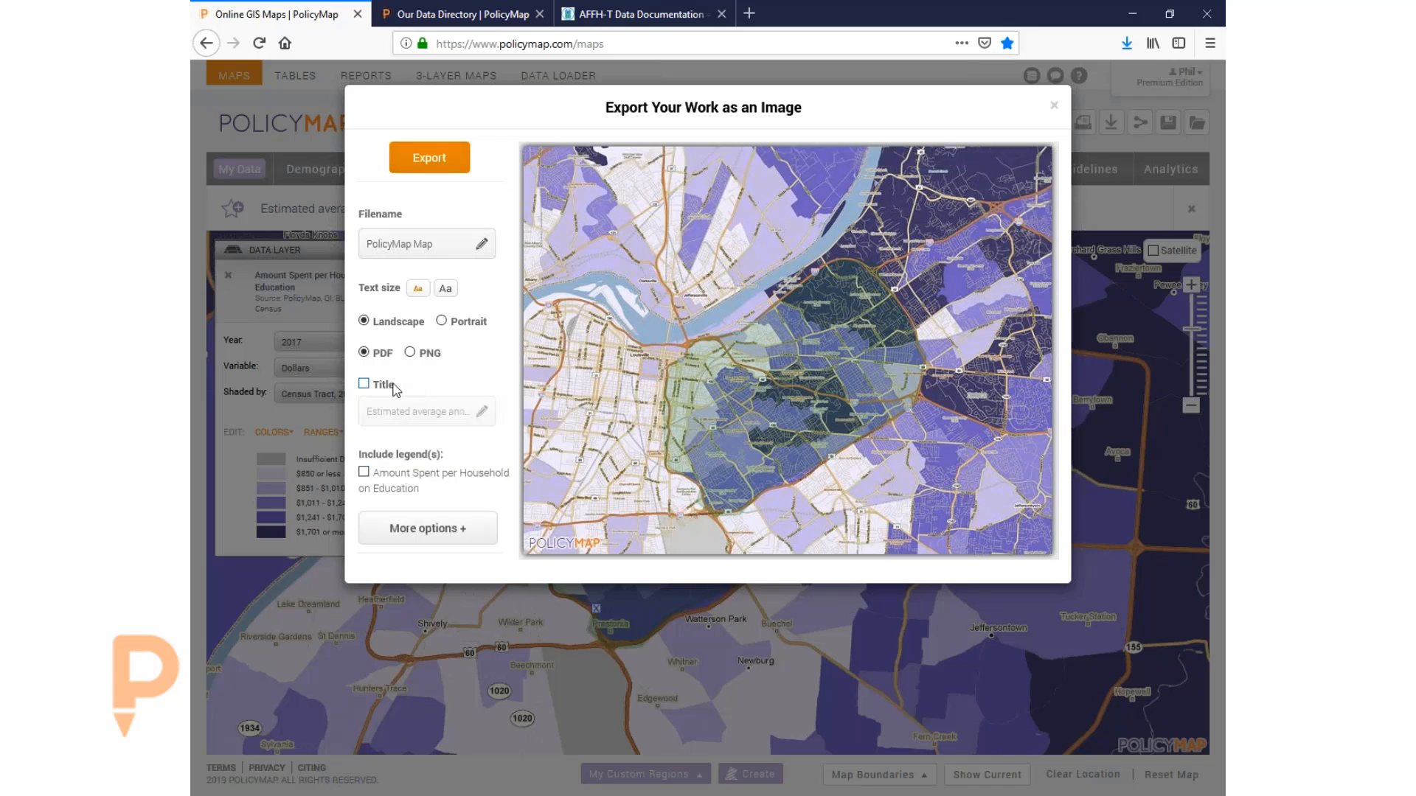
click(395, 386)
click(421, 490)
- Include the data layer description and export the map as a PDF
click(427, 529)
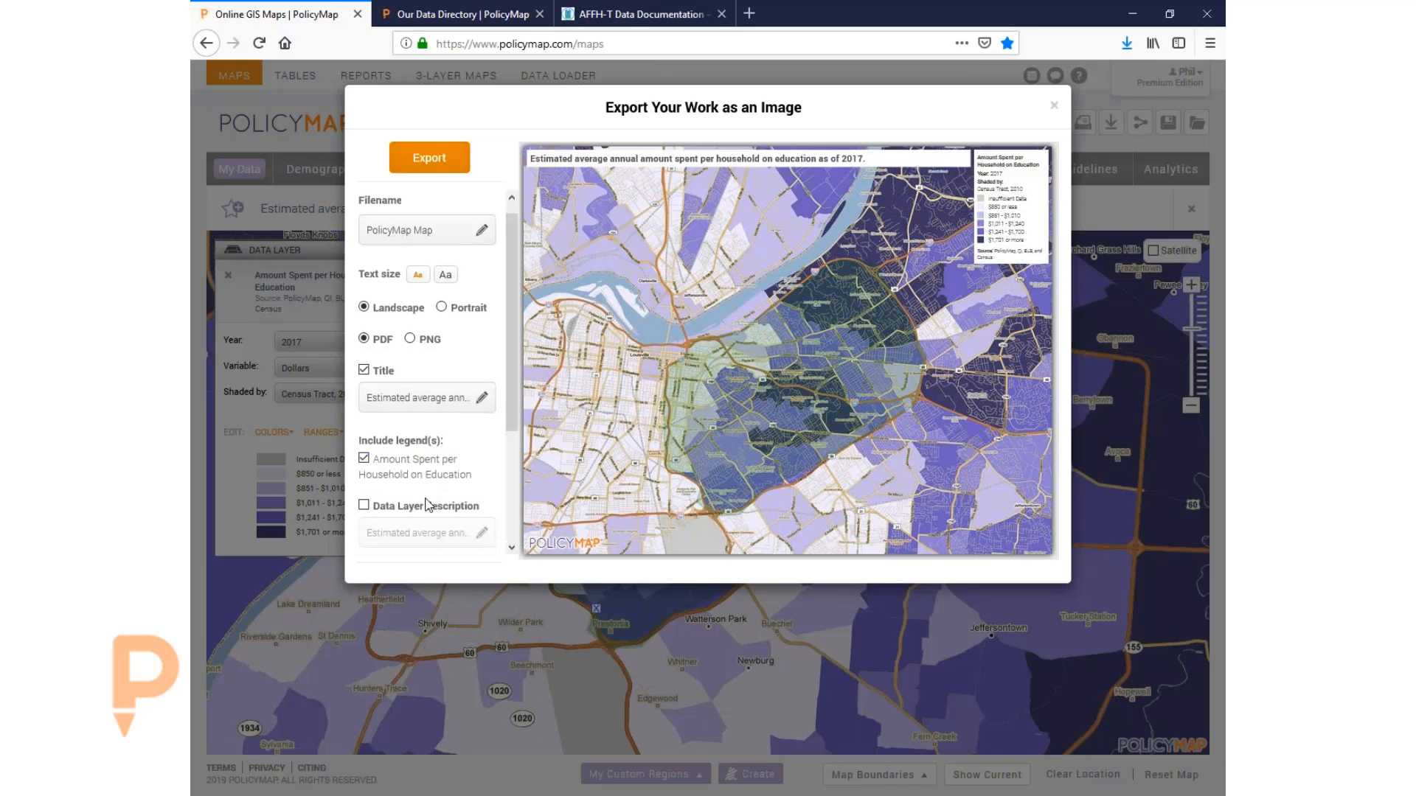
scroll(427, 472, down, 2)
click(409, 428)
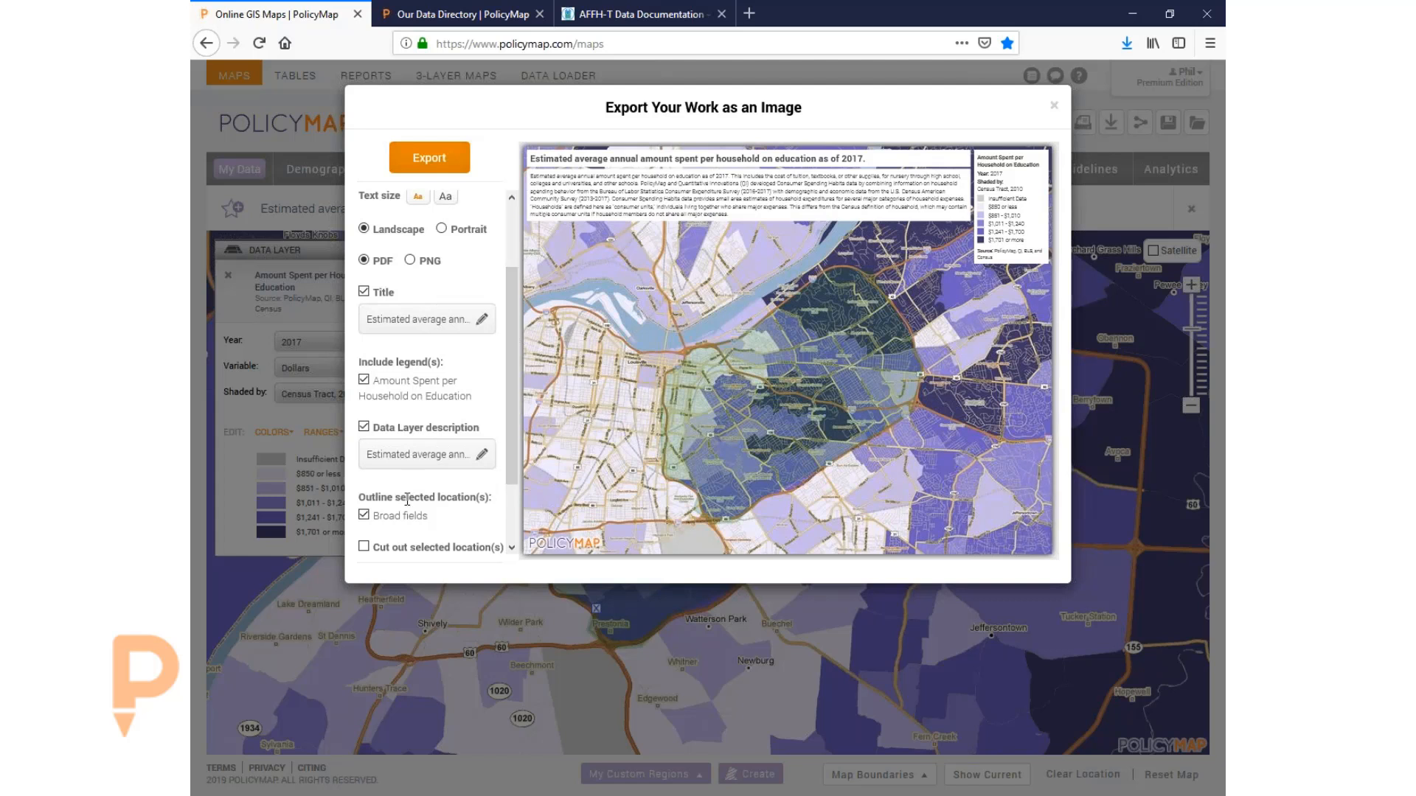
click(435, 165)
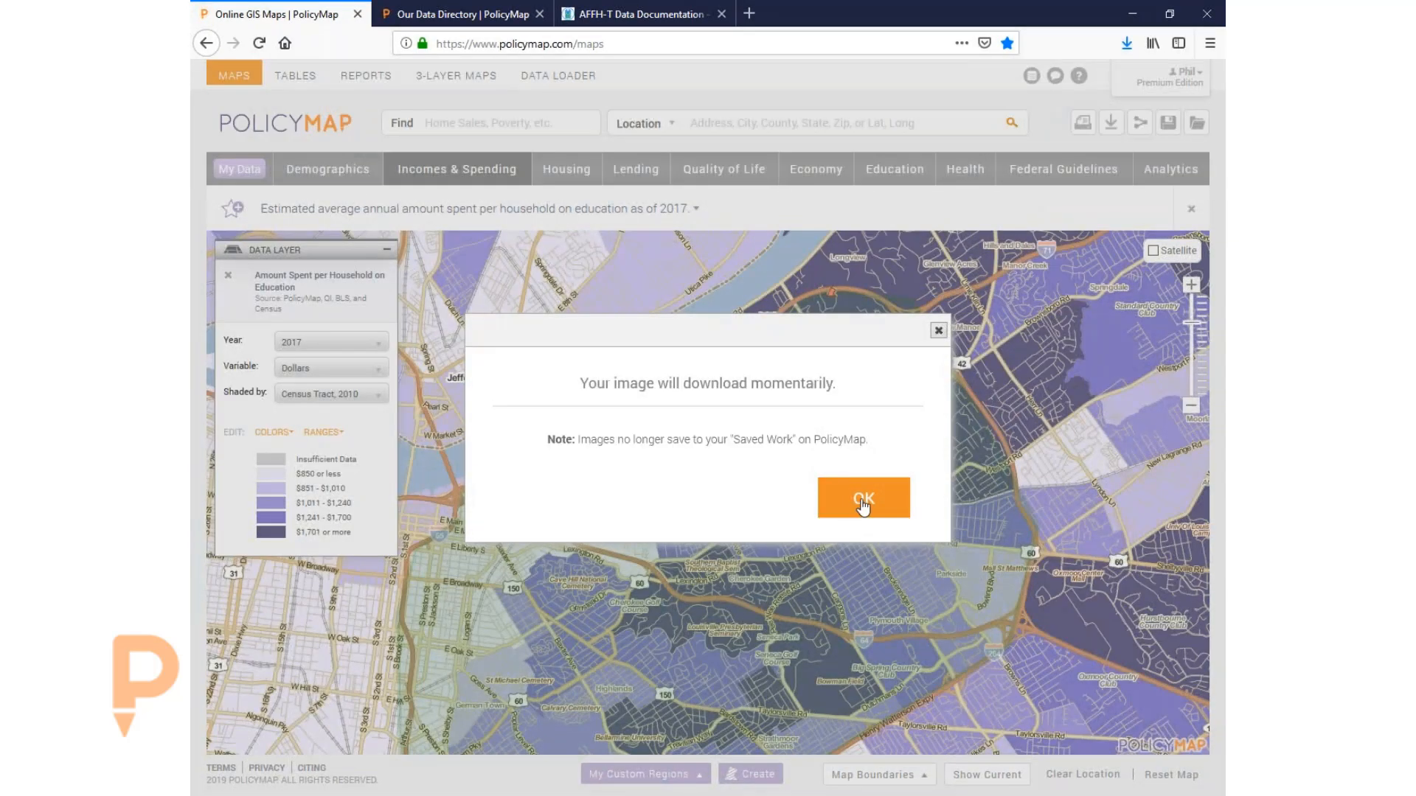
- Zoom out and pan the map, then attempt sharing, which is refused
click(861, 504)
click(1191, 406)
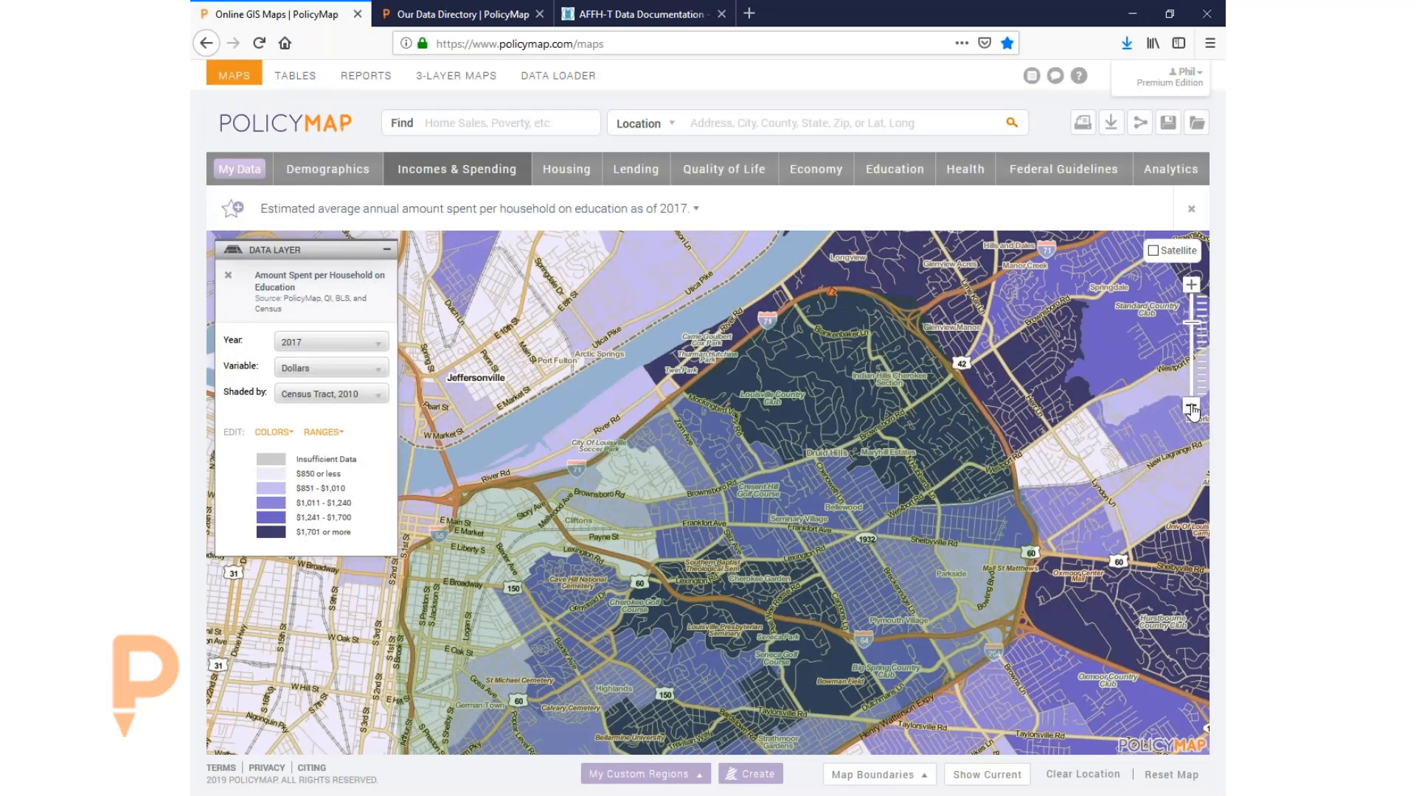
drag(836, 464, 857, 419)
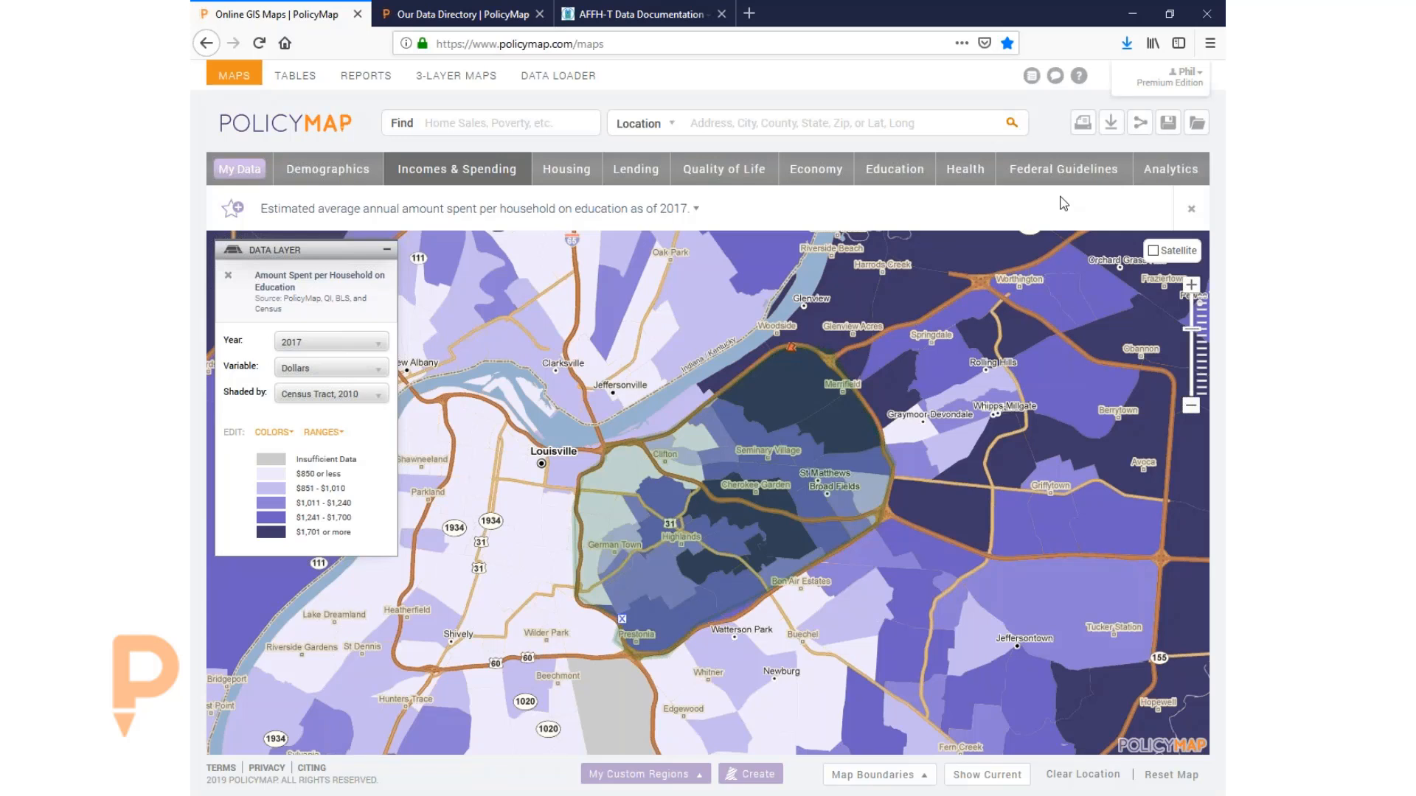
click(1140, 125)
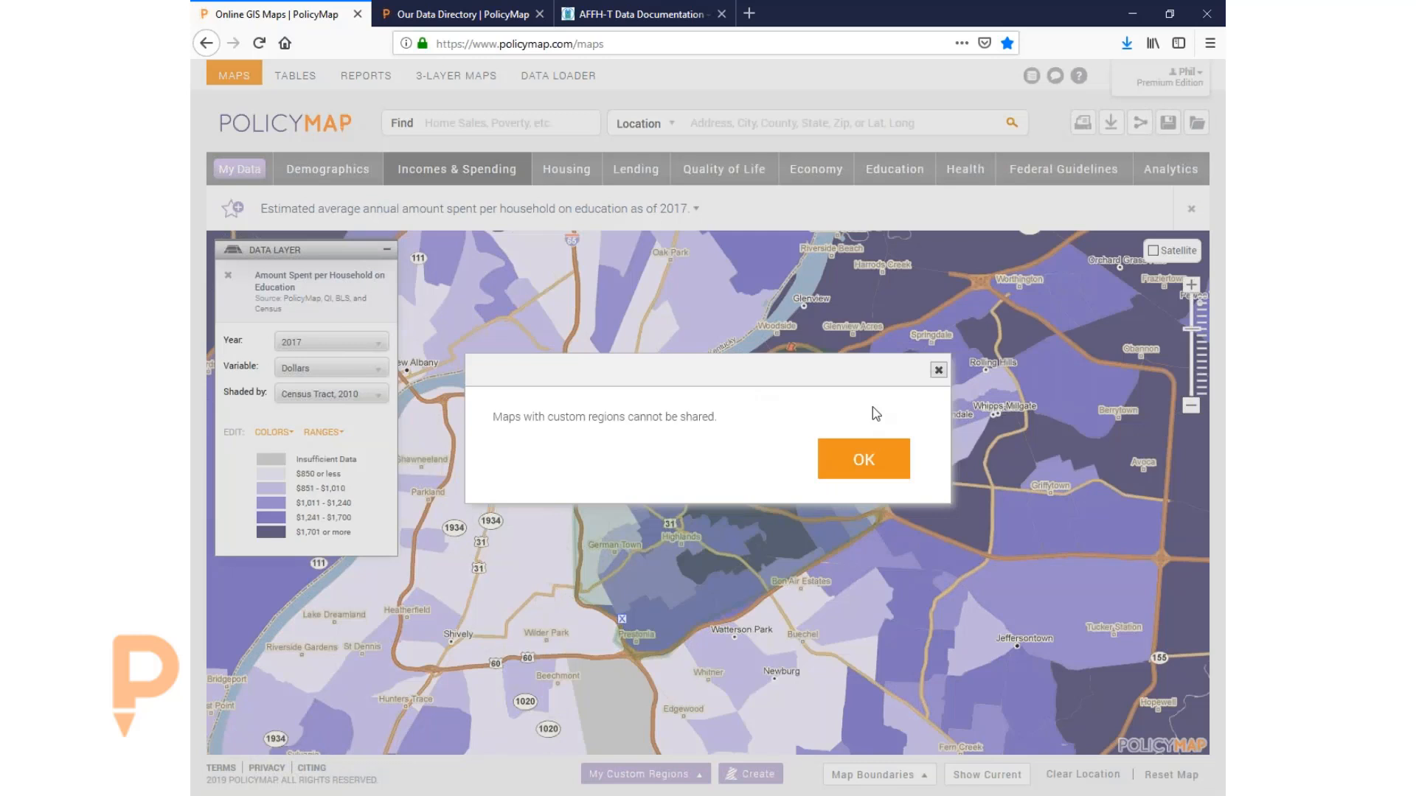
click(938, 370)
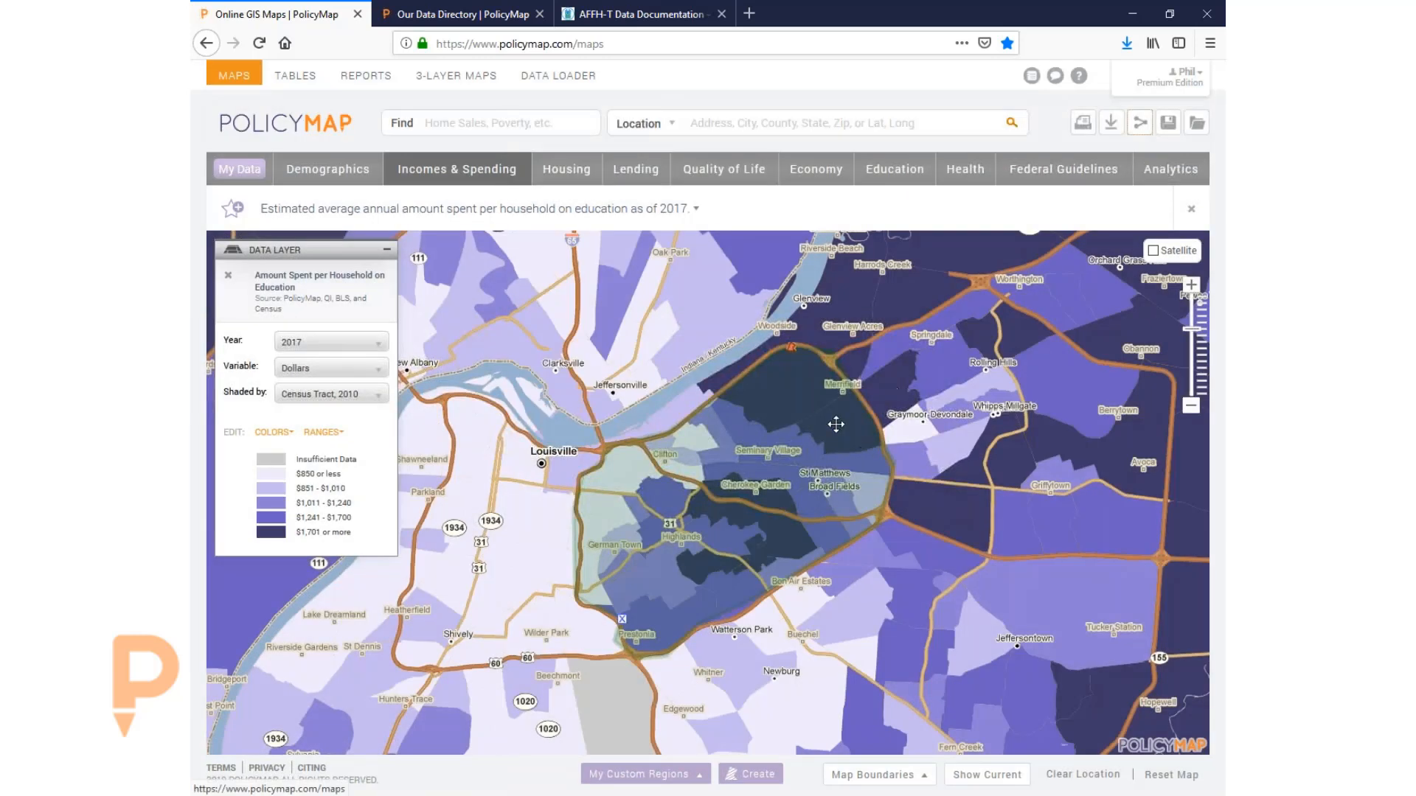
- Remove the Broad fields region and retry sharing, acknowledging the licensing restriction notice
click(623, 623)
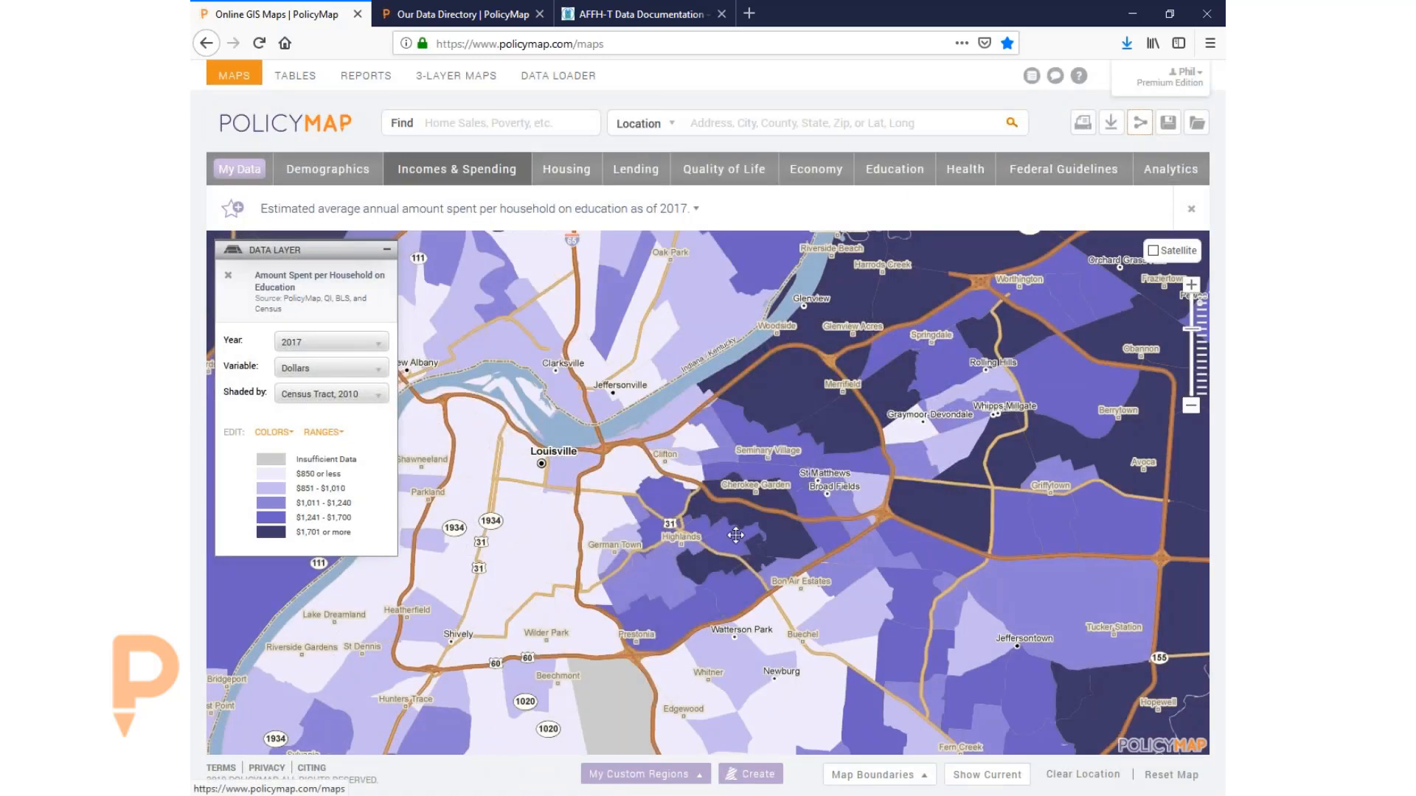
click(1140, 122)
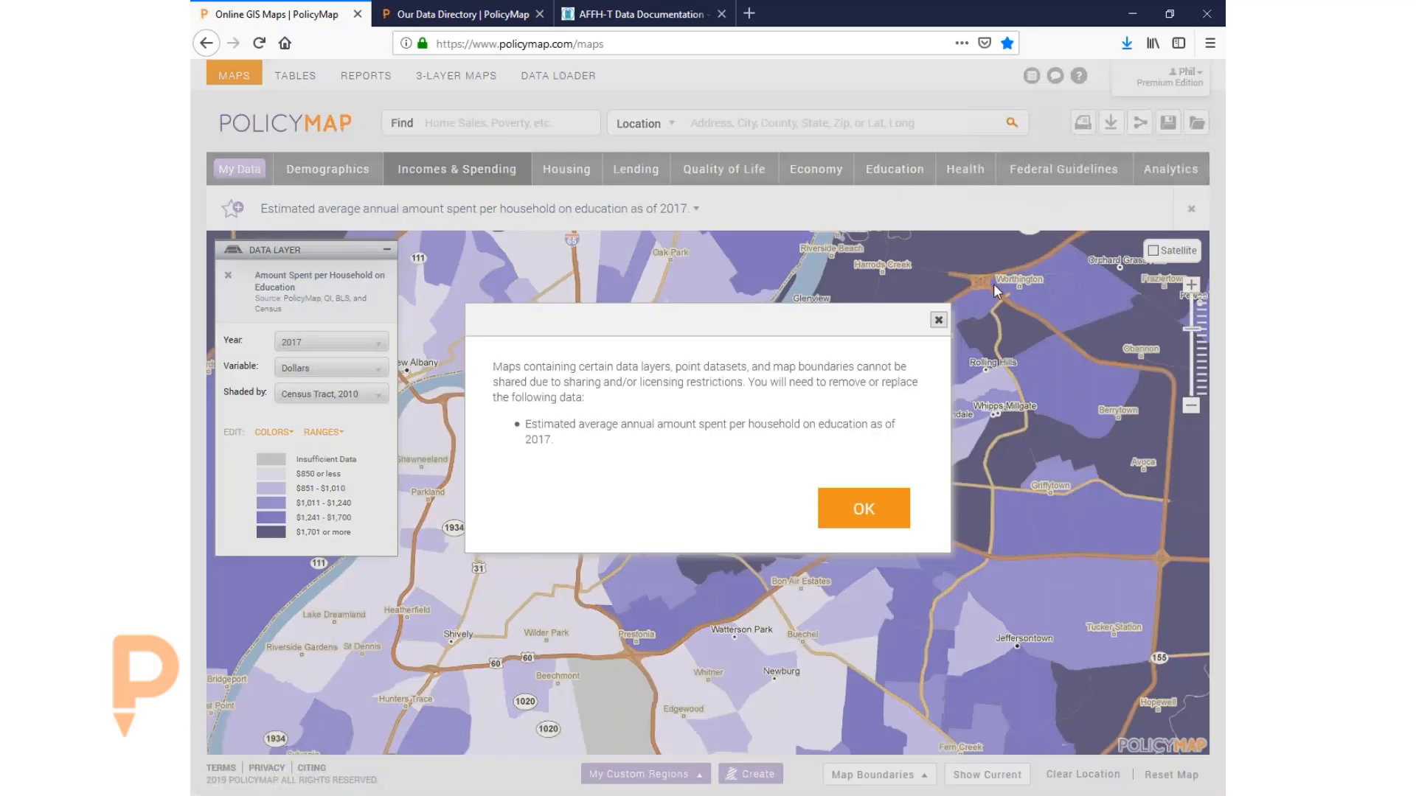
click(861, 508)
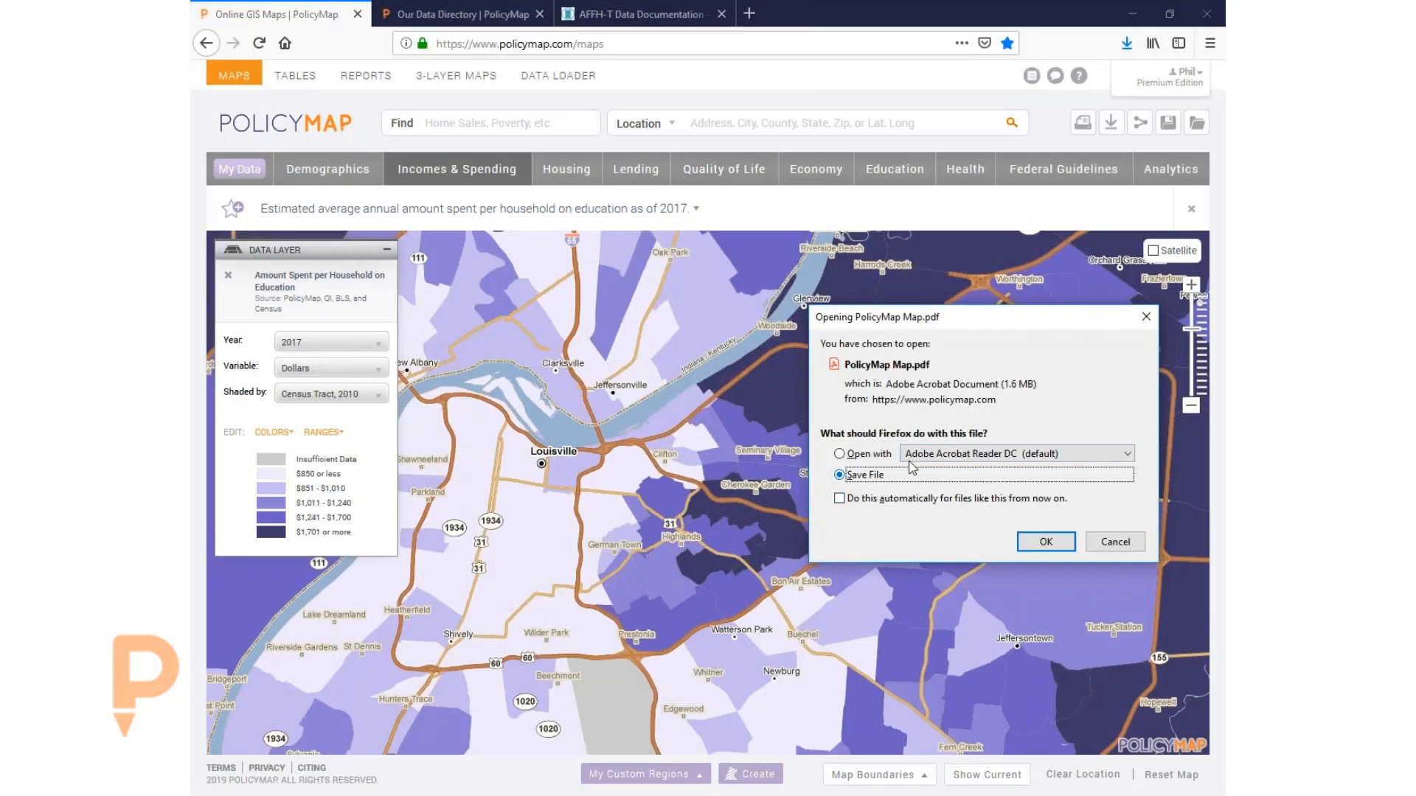
- Open Map.pdf in Adobe Acrobat Reader DC, review it maximized, then close Acrobat
click(870, 454)
click(1047, 542)
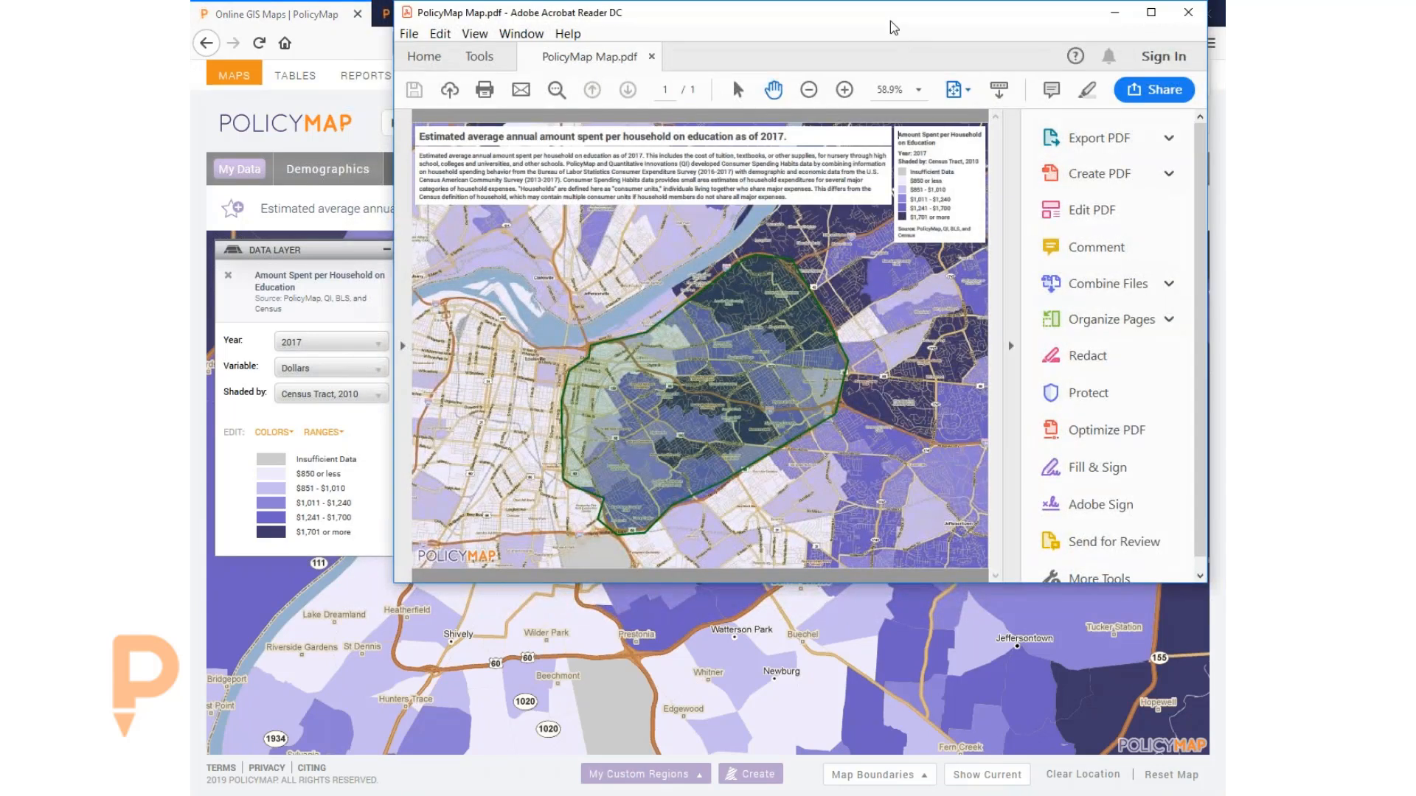
double_click(869, 15)
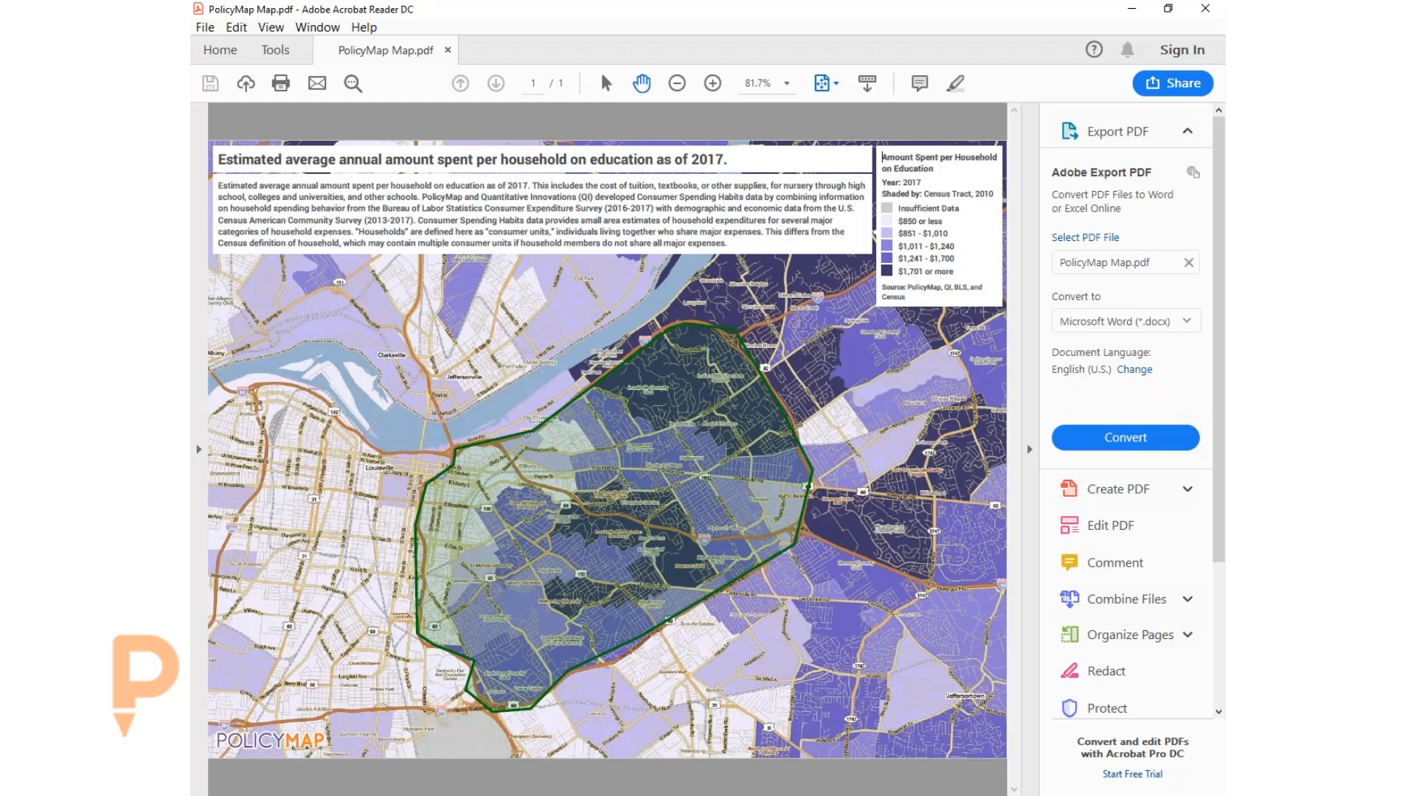
click(1205, 8)
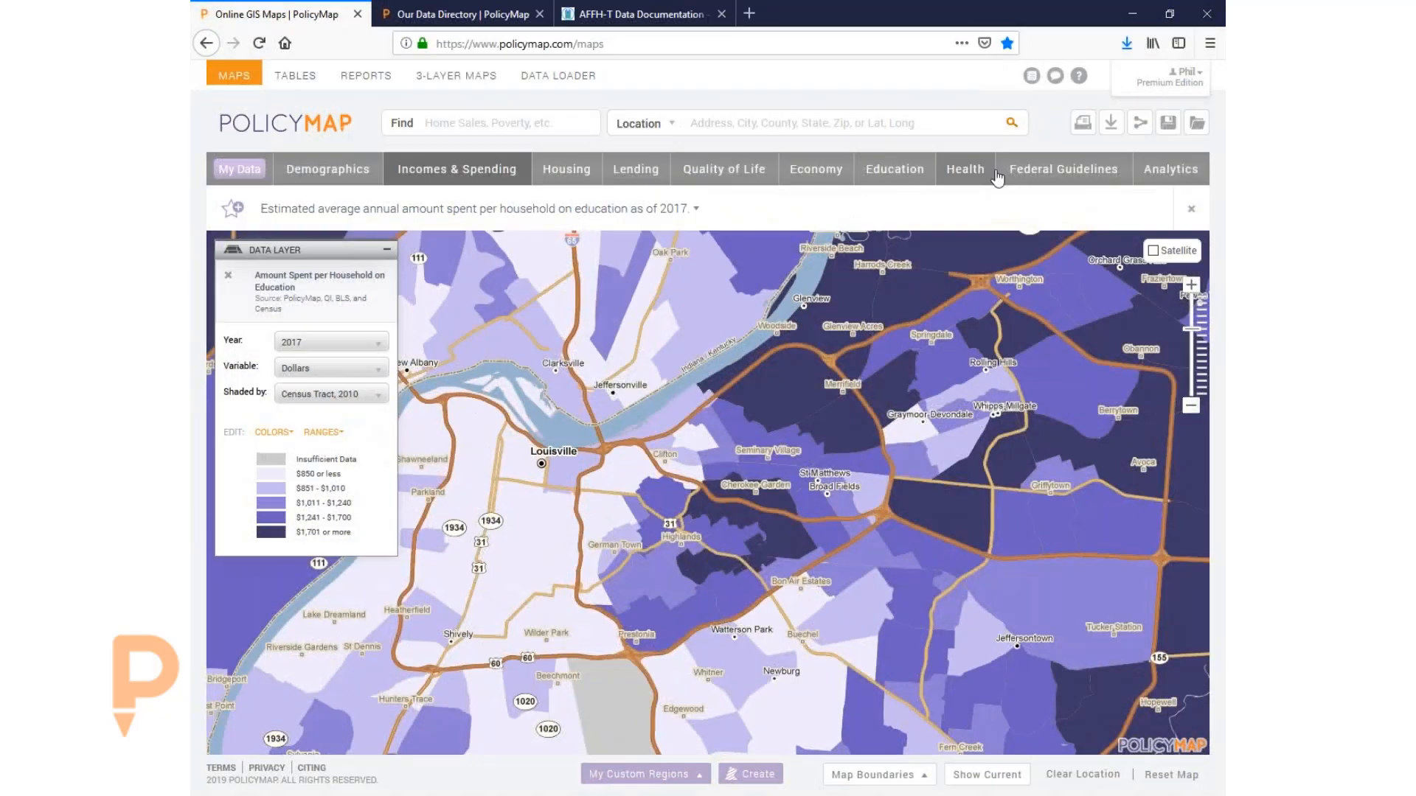
- Map Federal Guidelines > CDBG Eligibility > Low Income Persons and shift the map slightly
click(1030, 180)
mouse_move(642, 284)
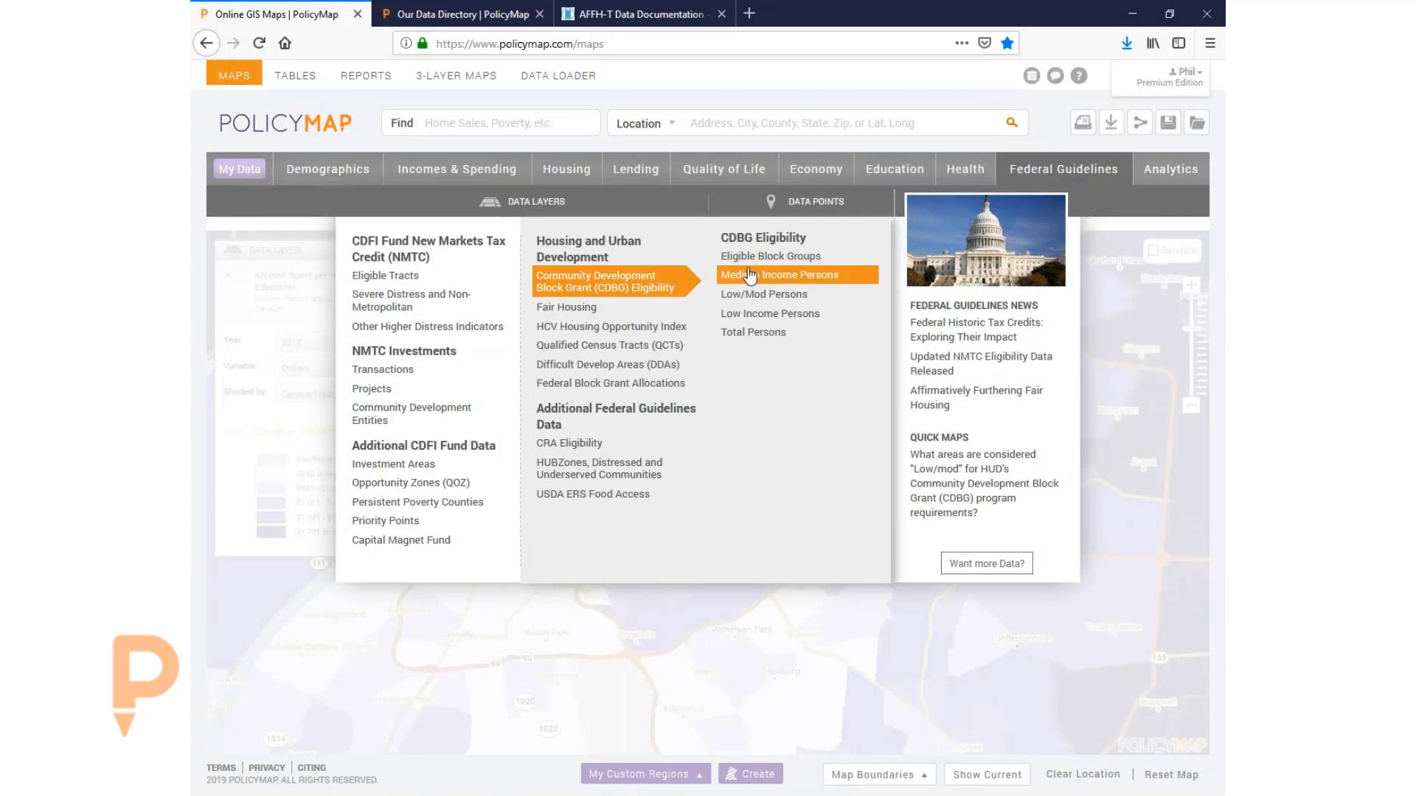
click(760, 316)
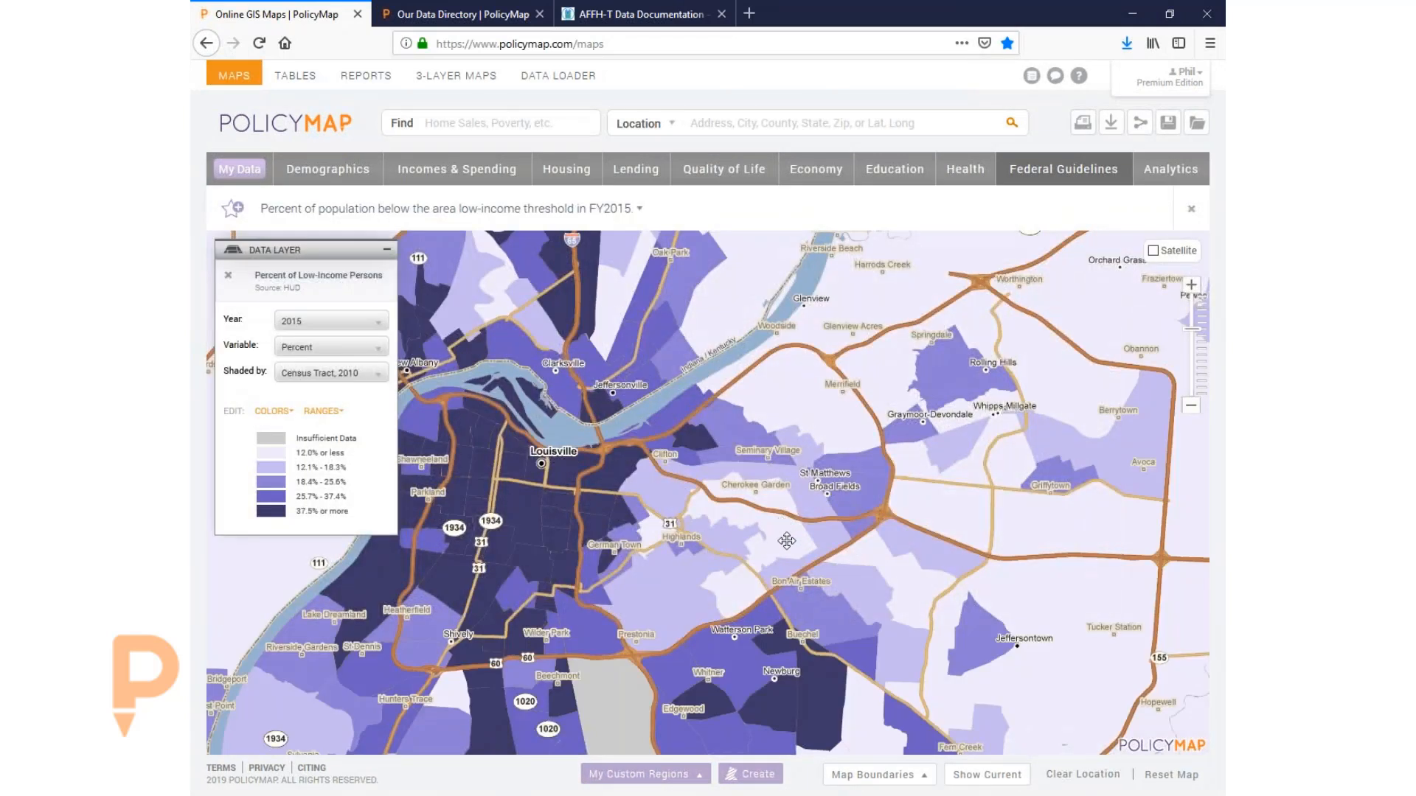
drag(797, 522, 780, 520)
- Look over the map's Link, Email and Embed sharing options, then close them
mouse_move(1141, 95)
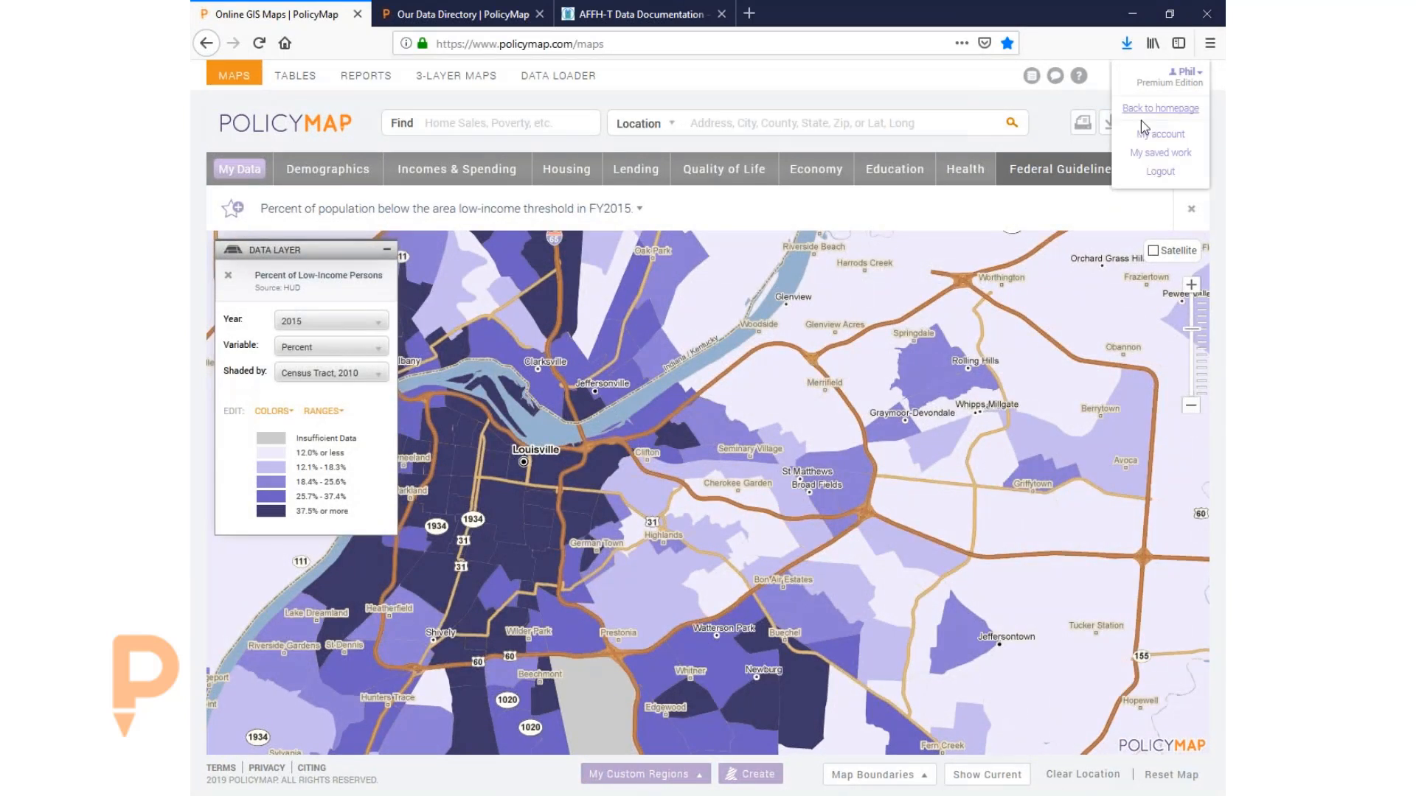
click(1140, 122)
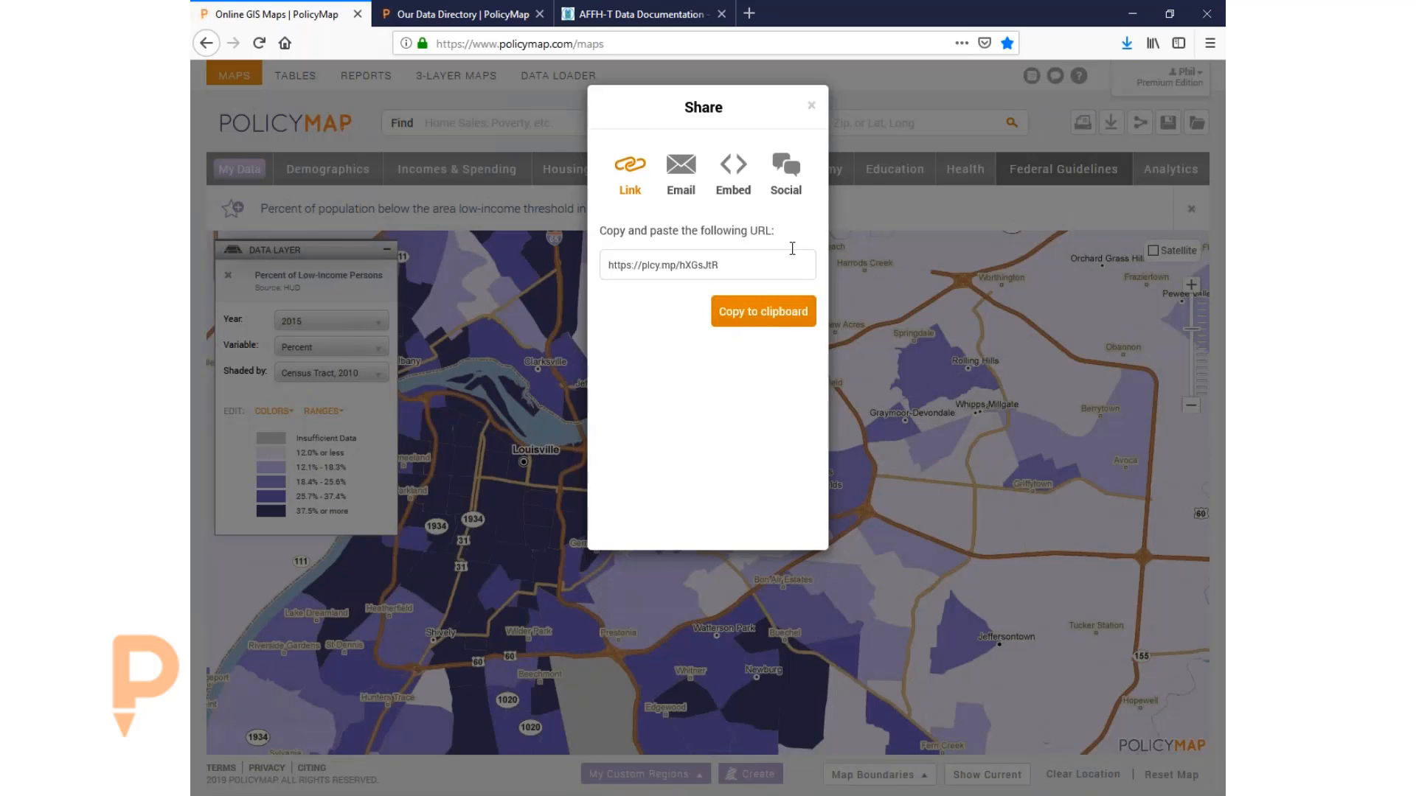
click(688, 171)
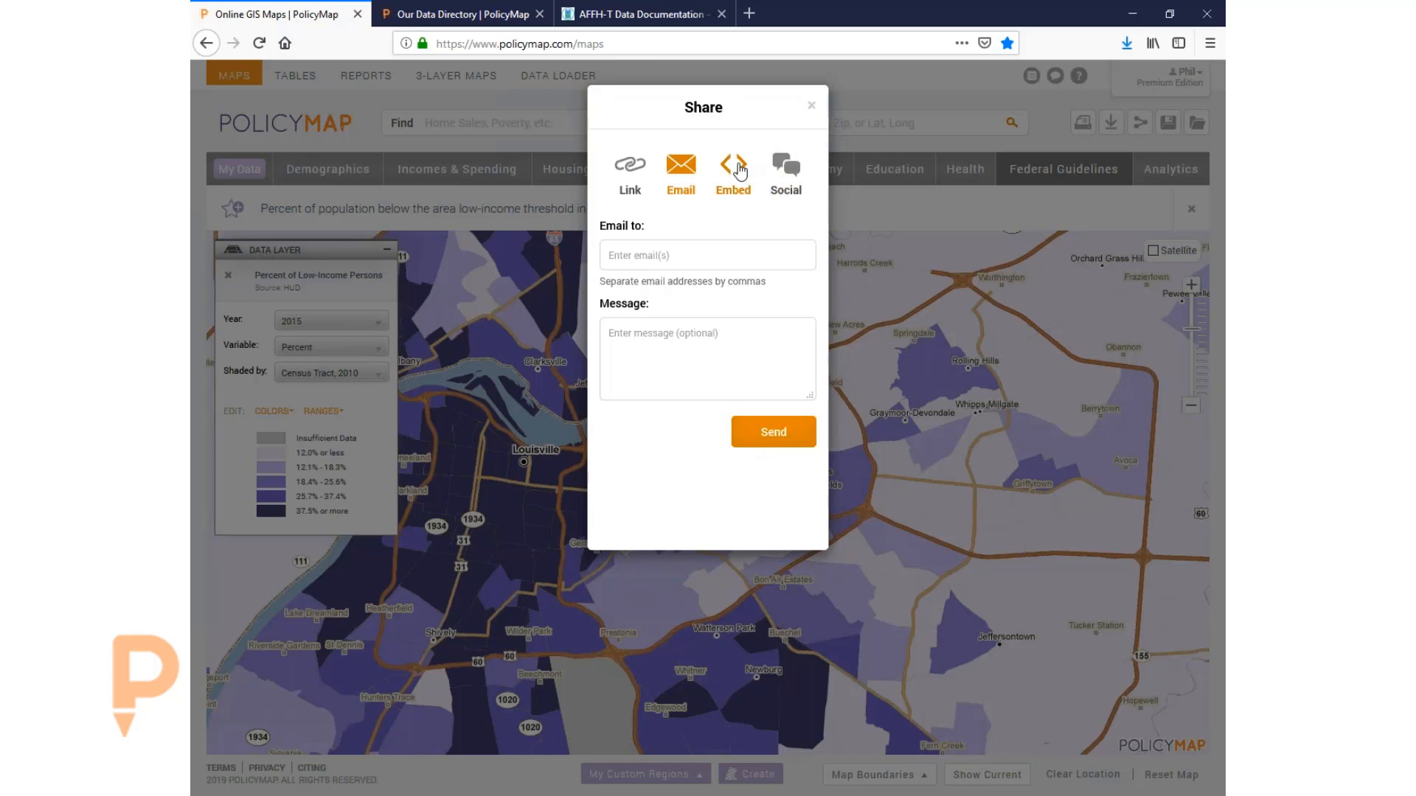
click(741, 171)
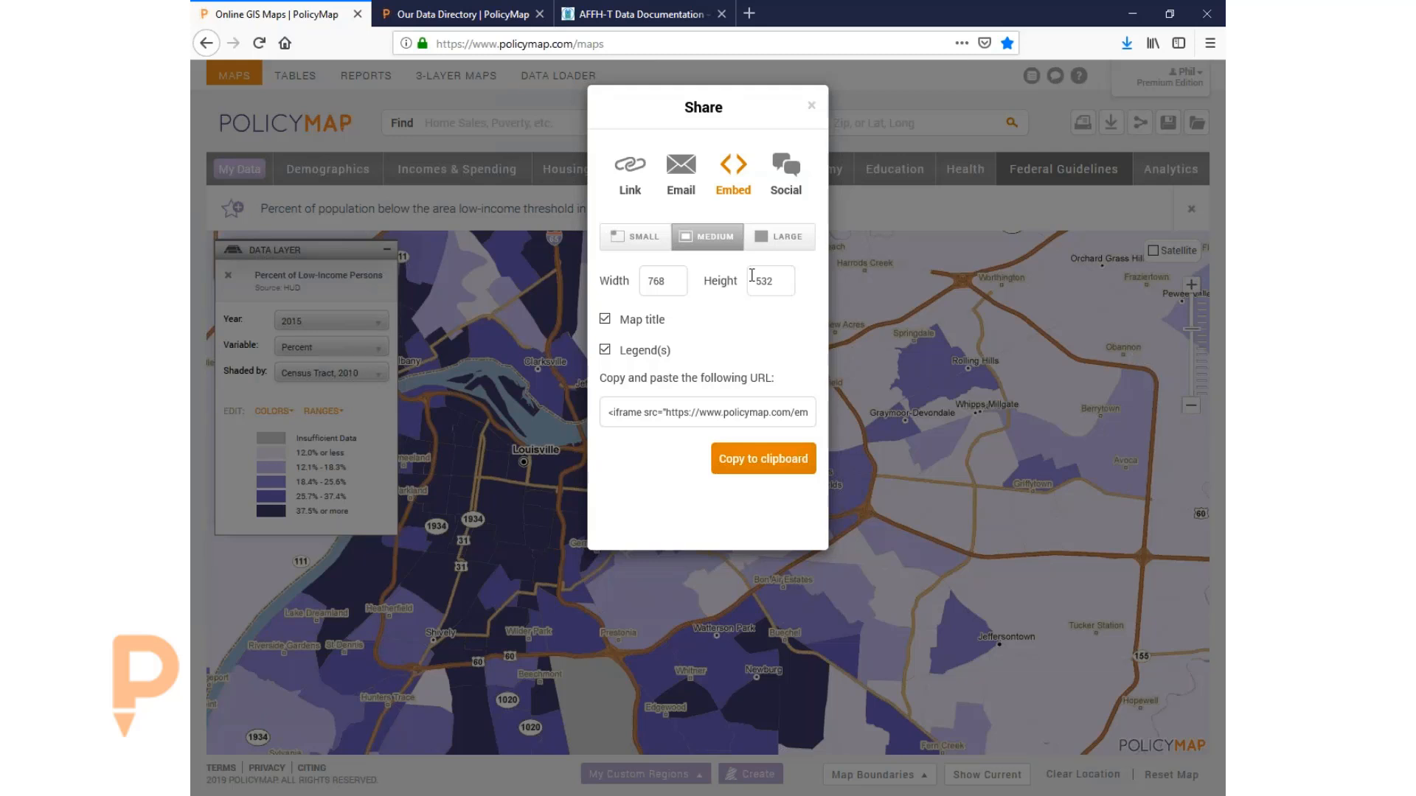
click(812, 108)
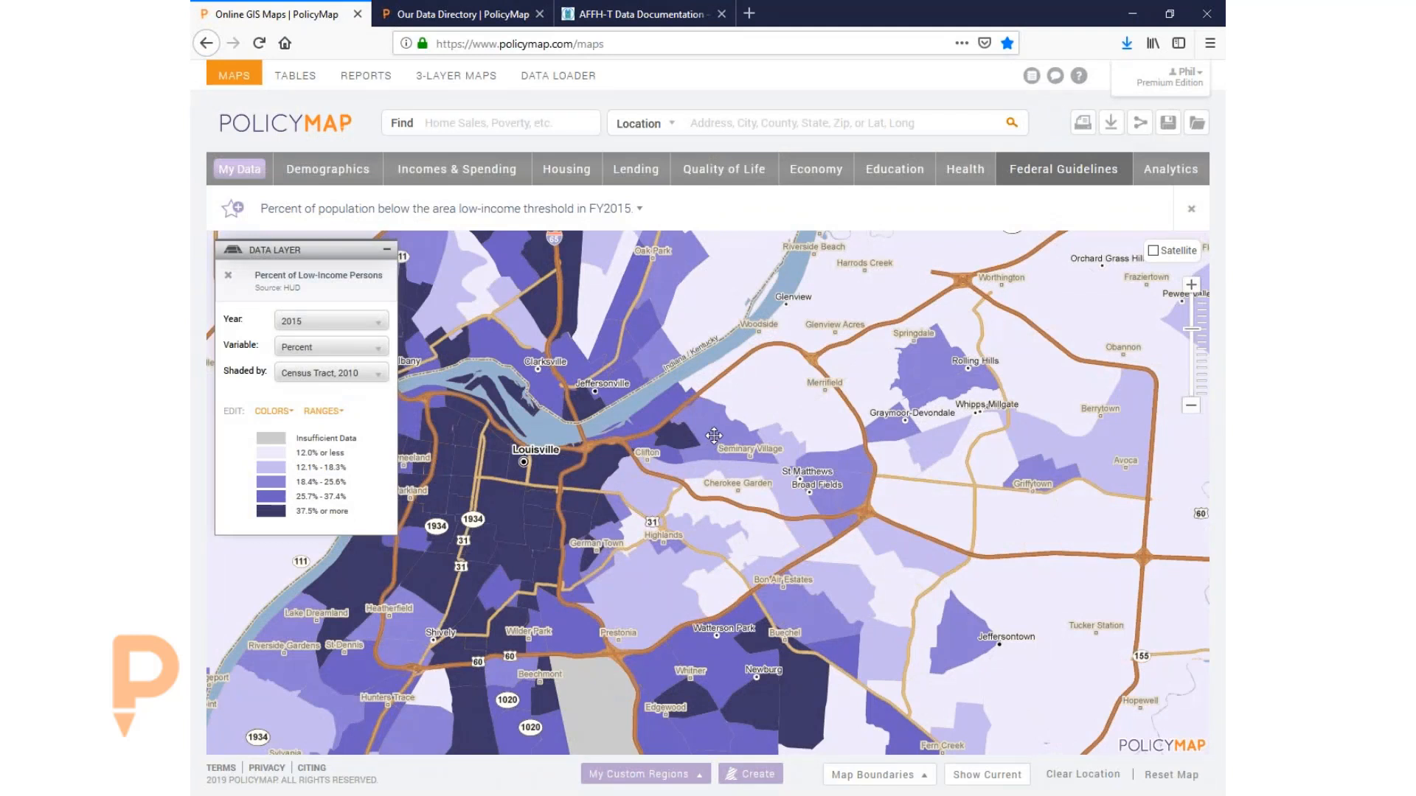
- Nudge the map up and bring up the Lending data catalogue
drag(718, 420, 711, 394)
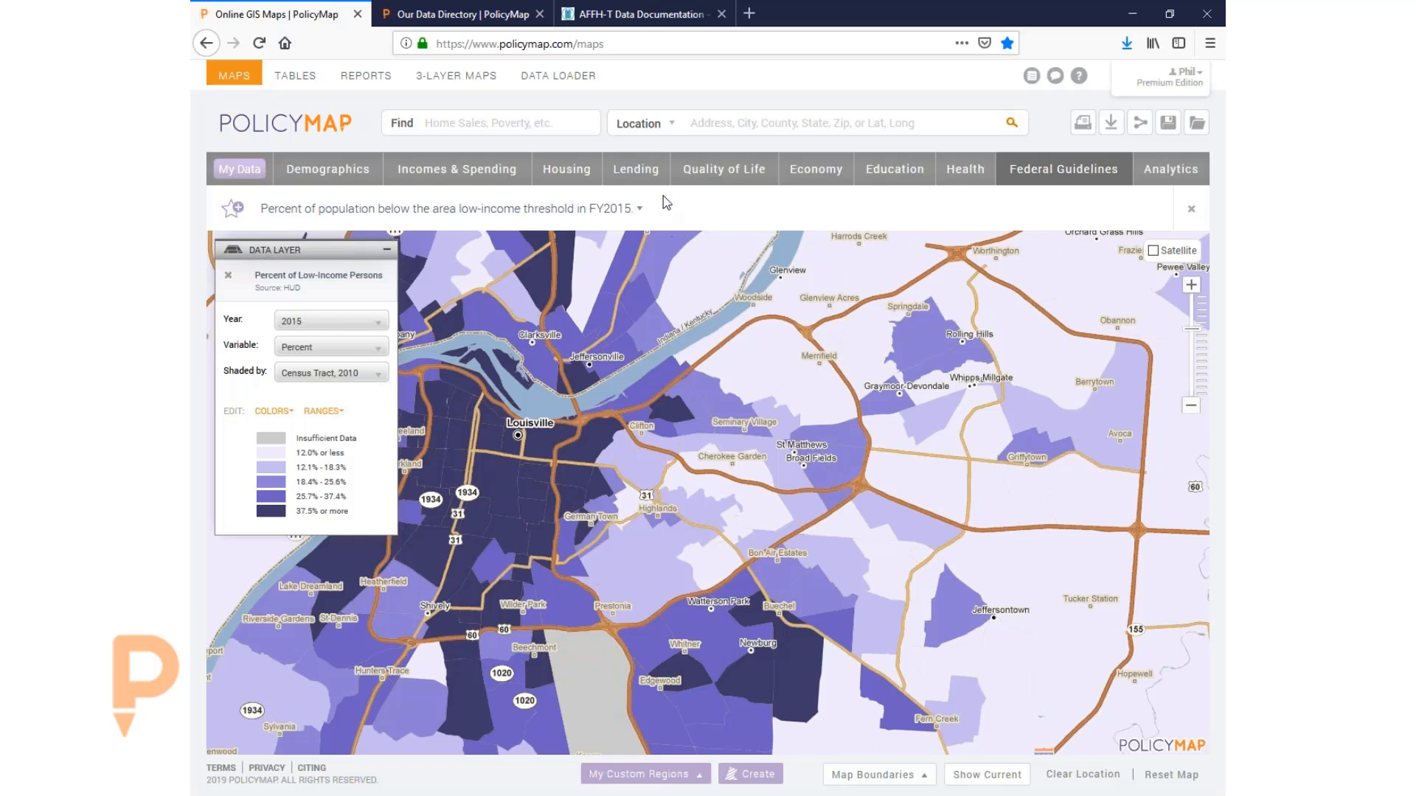
click(643, 176)
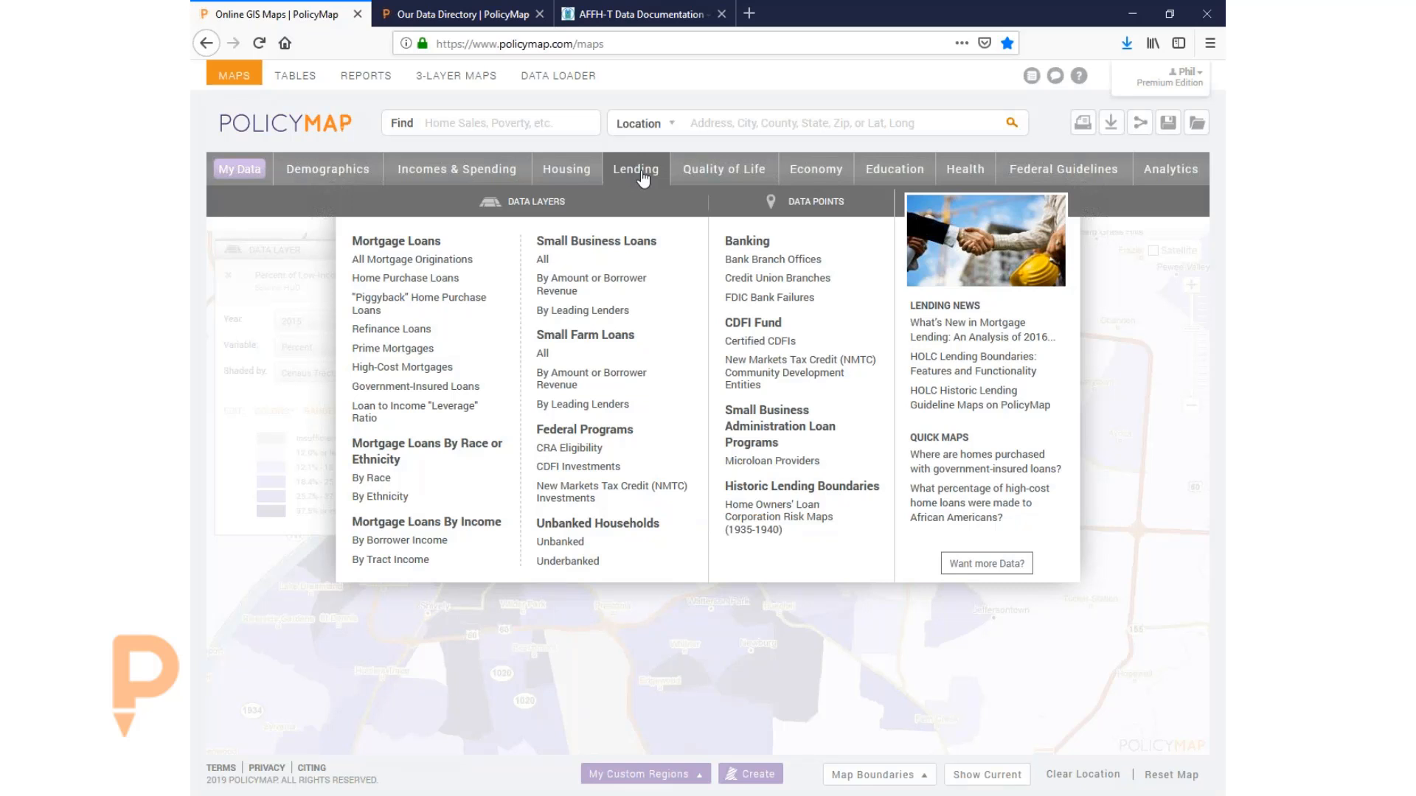
- Map Small Business Loans > By Amount or Borrower Revenue > $100,000 or Less for 2016
mouse_move(405, 260)
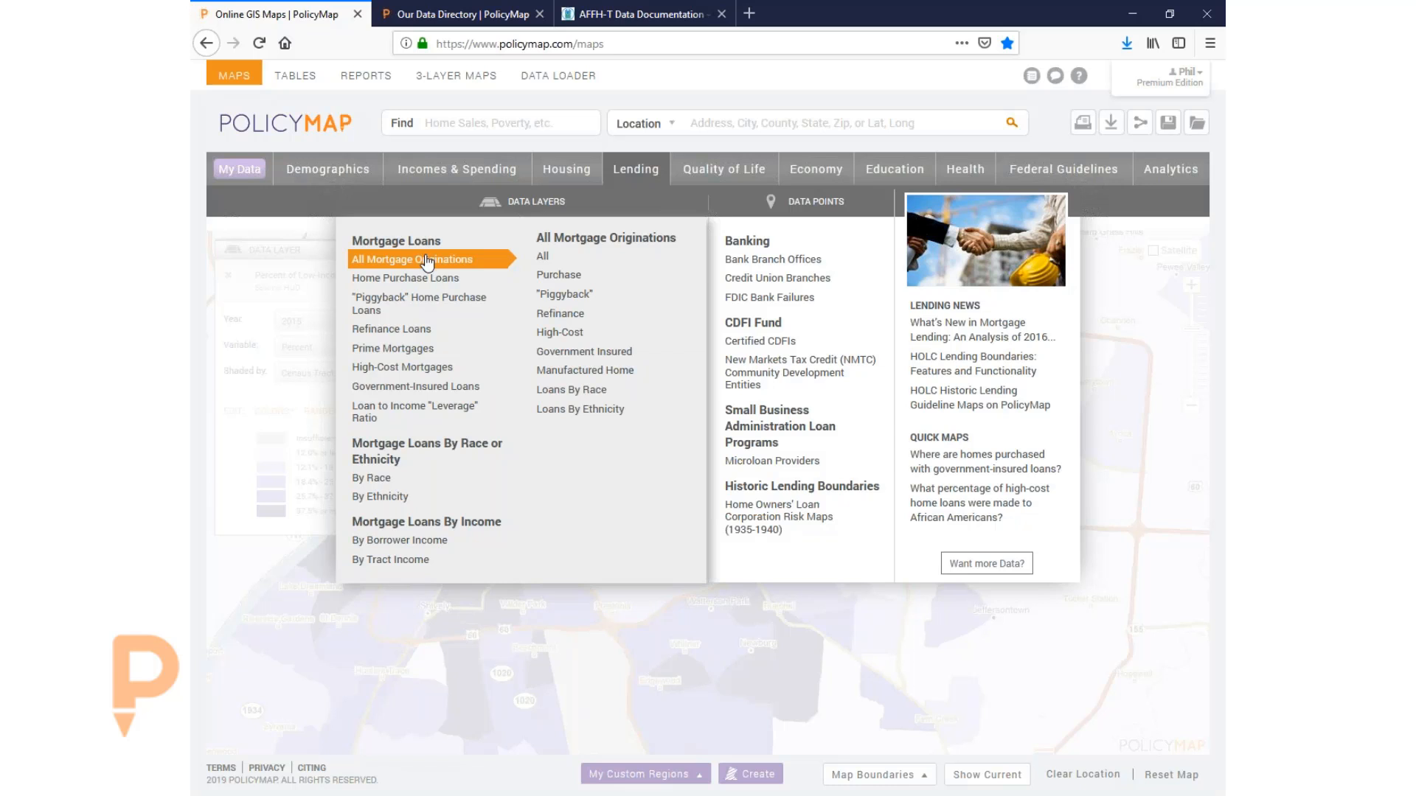
mouse_move(414, 288)
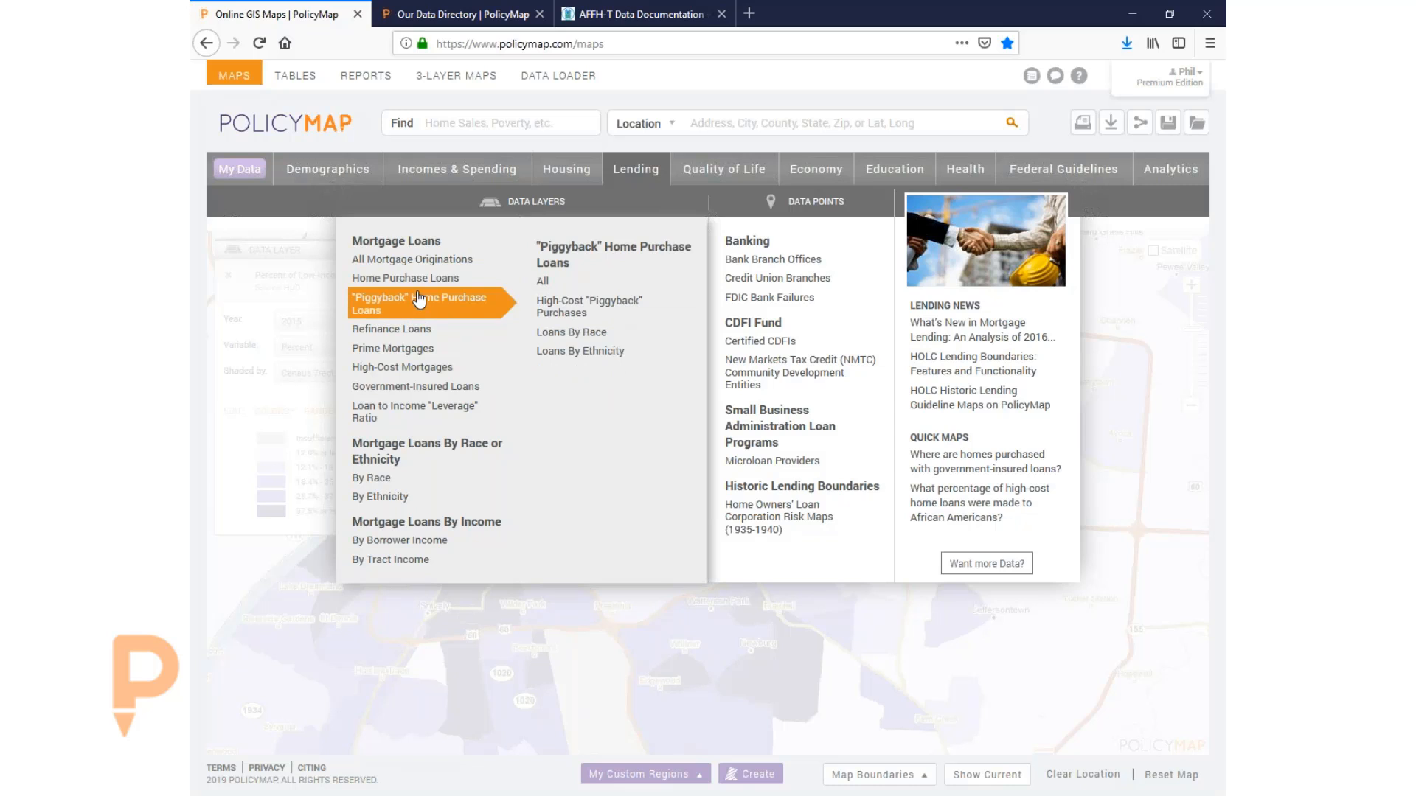
mouse_move(429, 367)
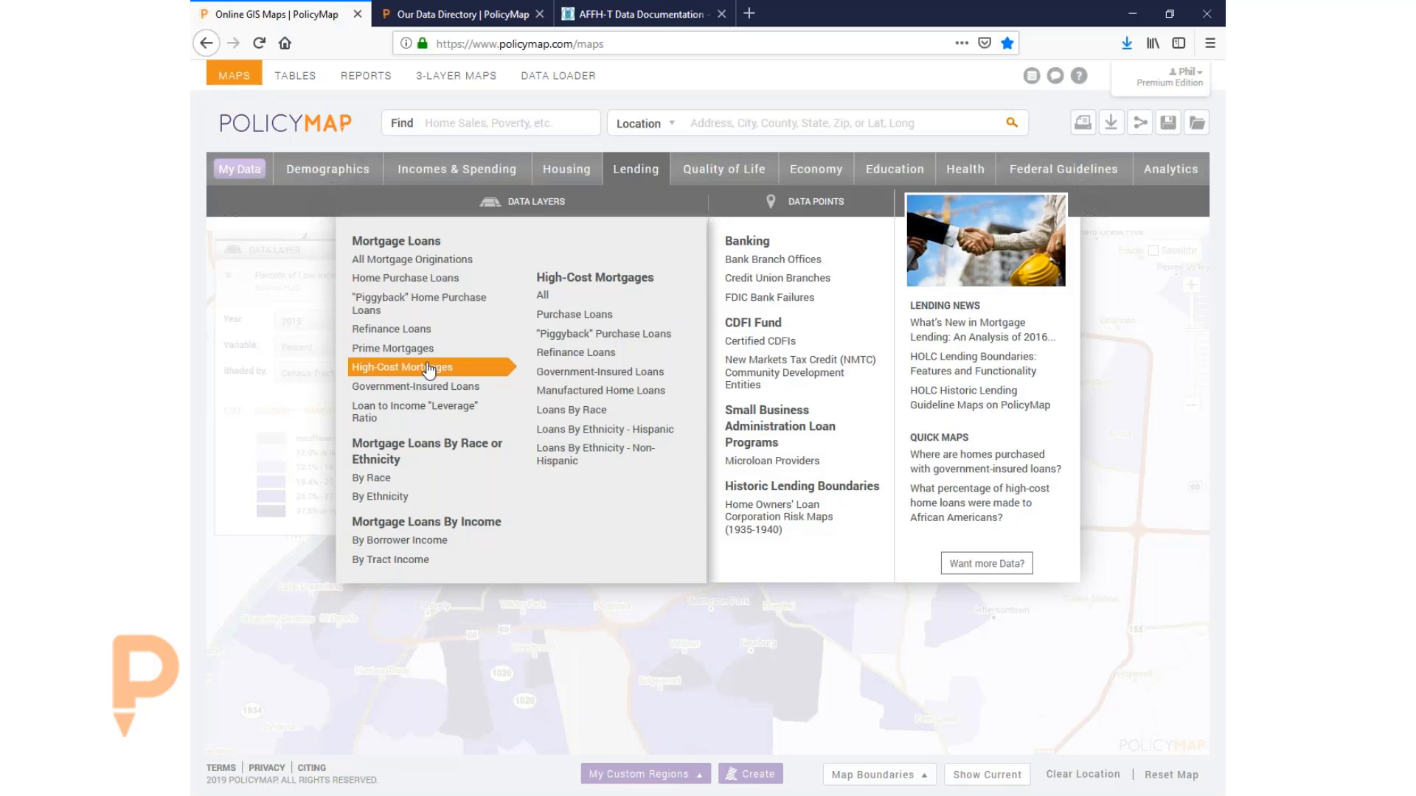
mouse_move(410, 481)
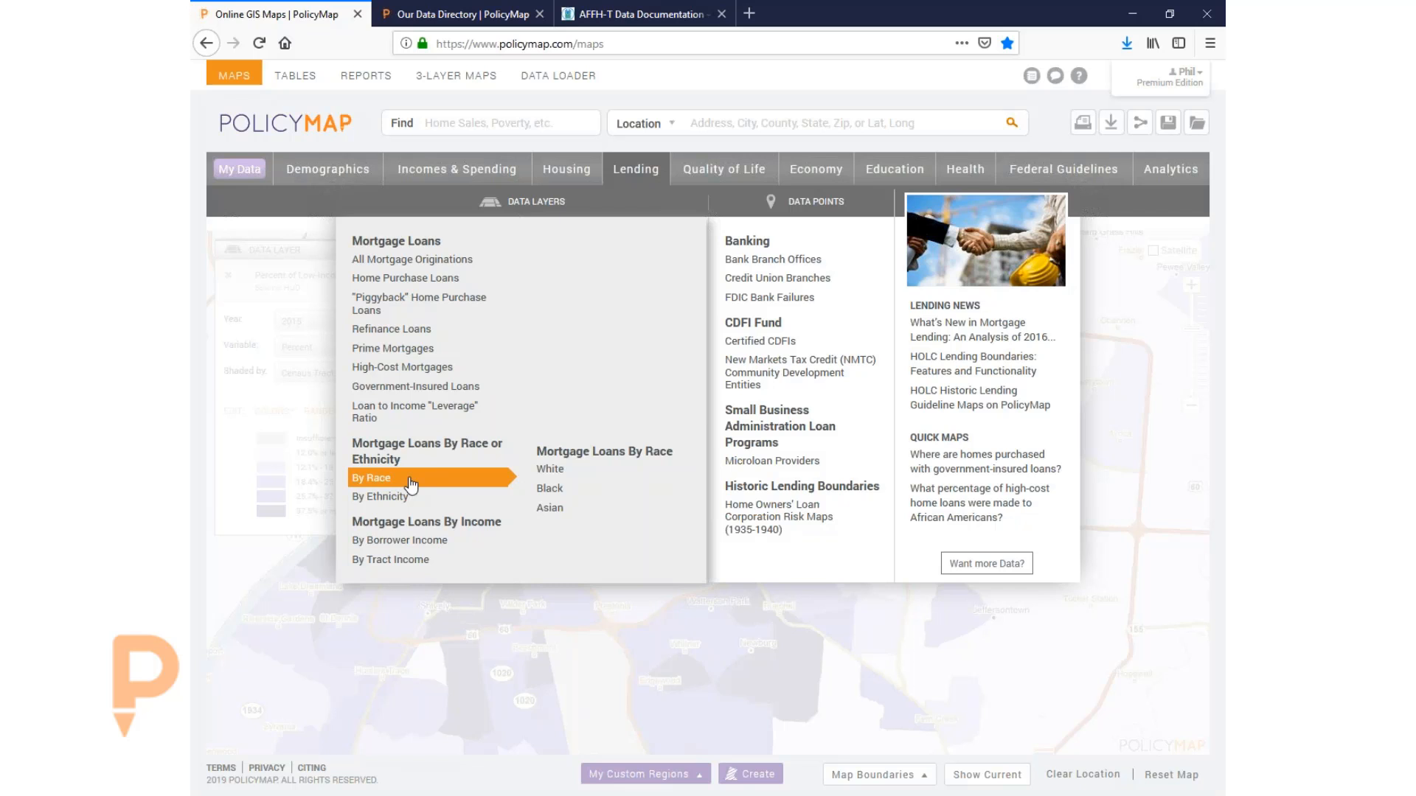
mouse_move(411, 542)
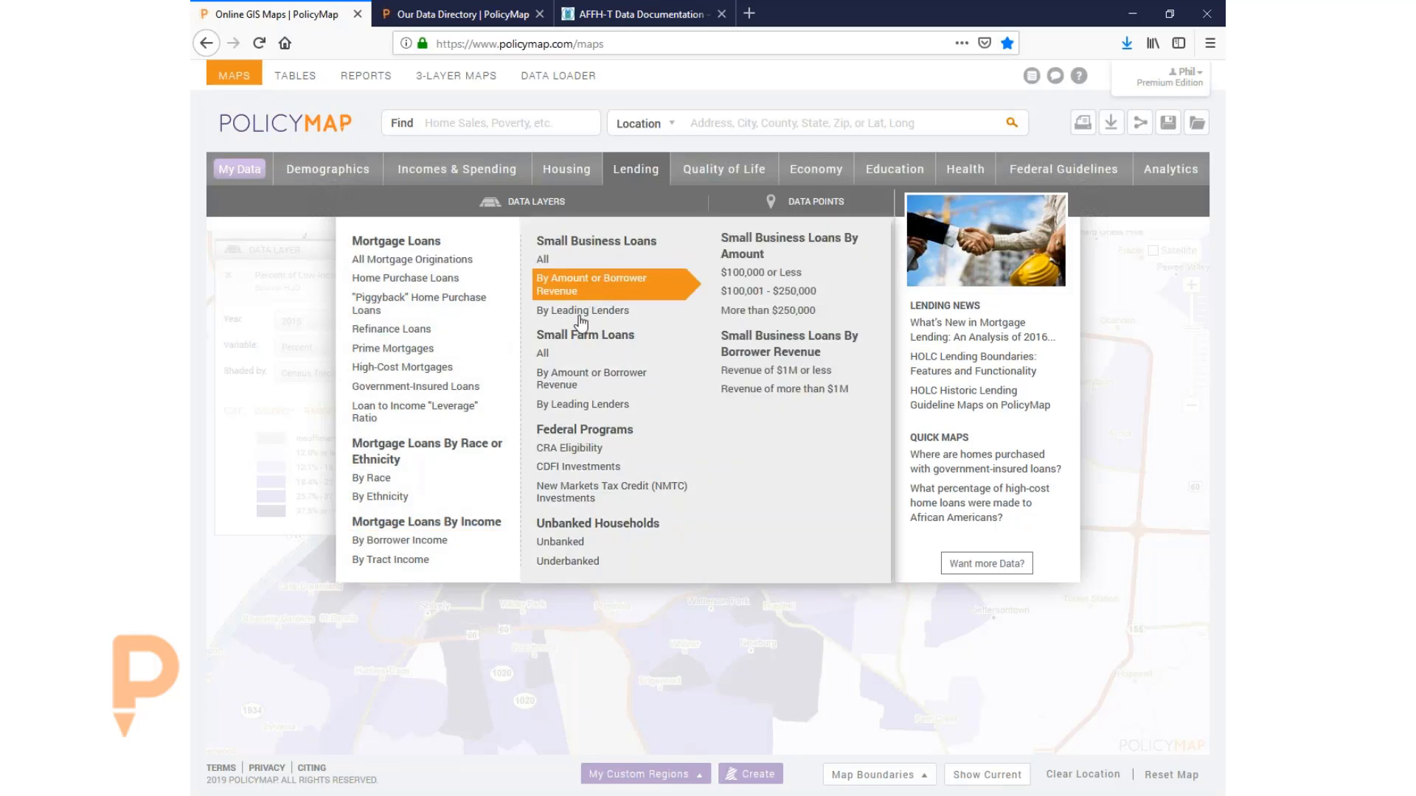
mouse_move(586, 286)
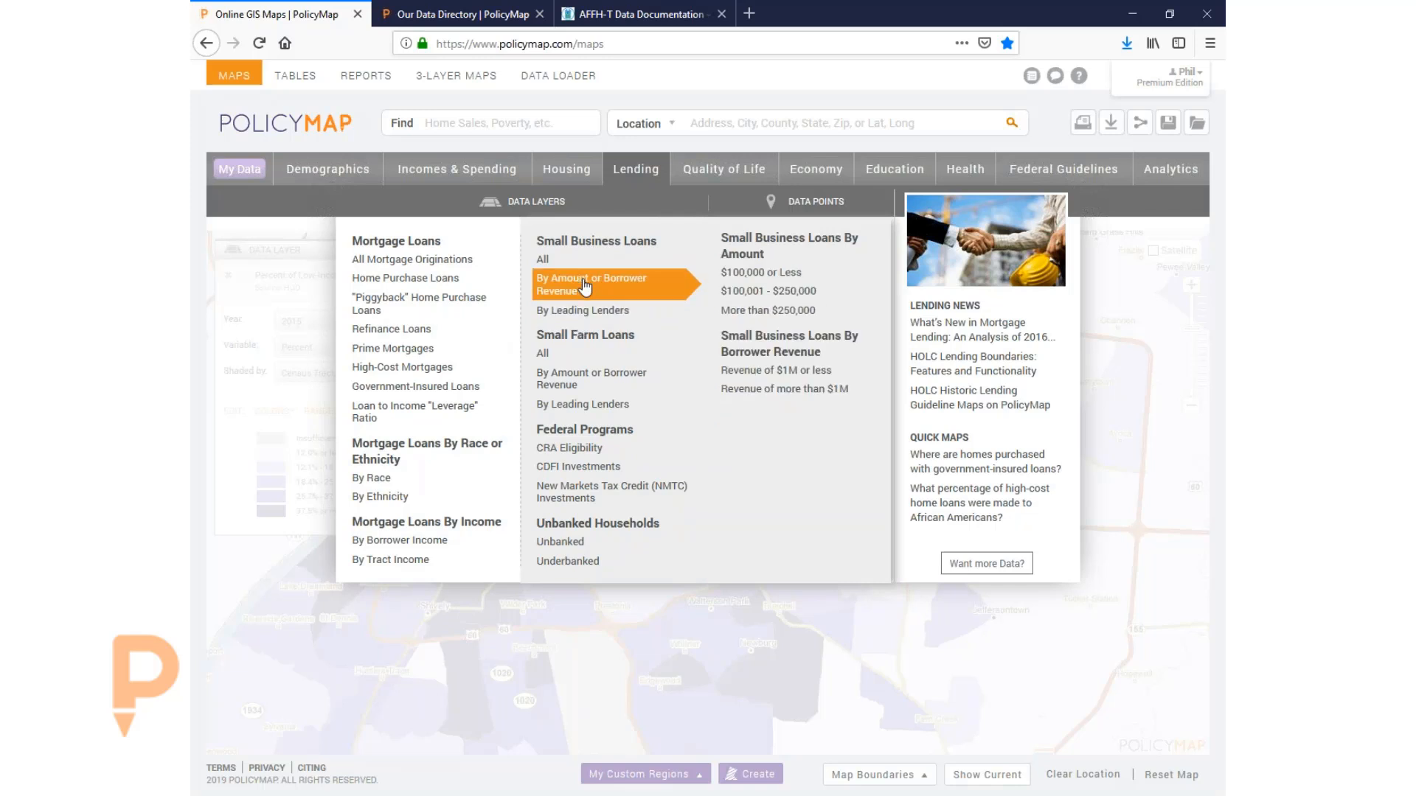
click(752, 275)
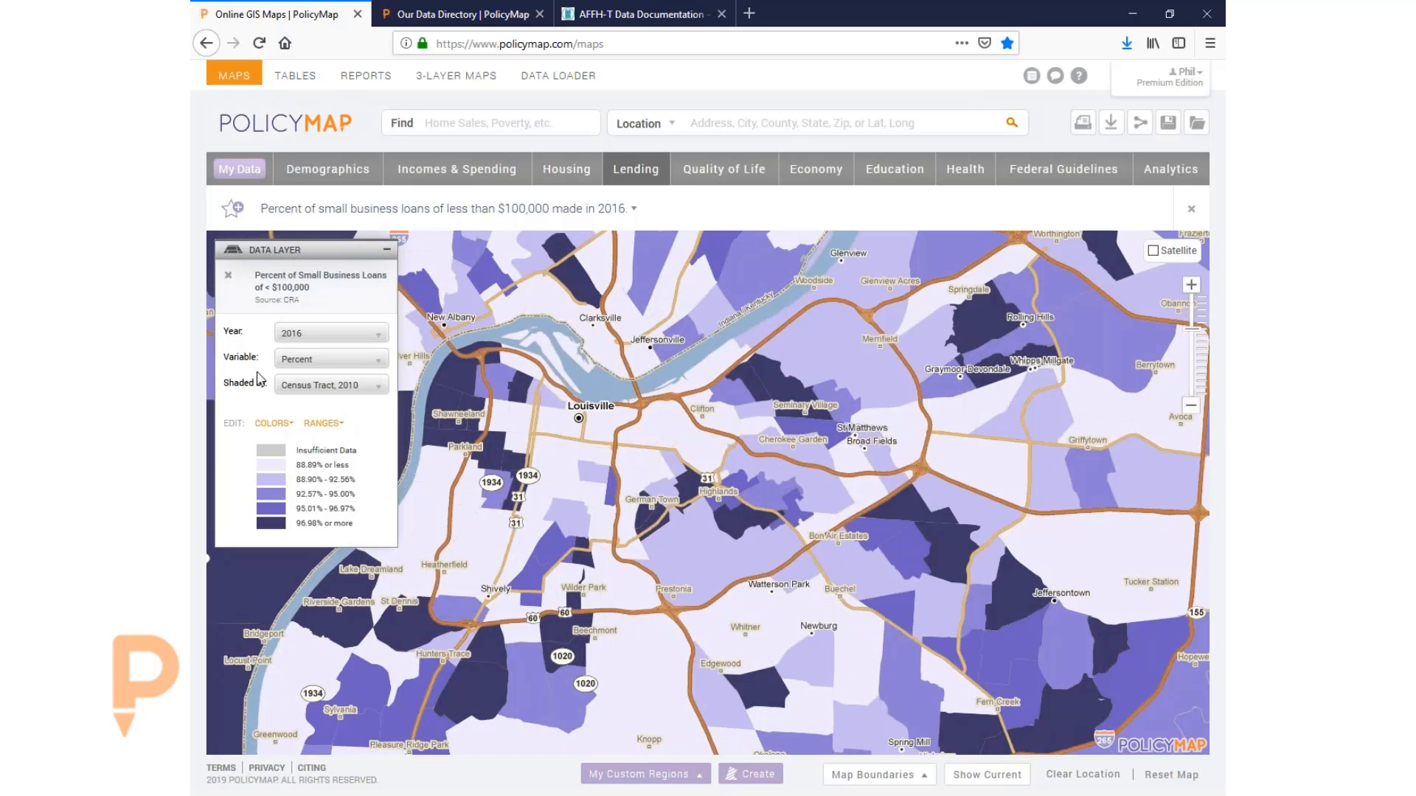
- Switch the small business loan map from percentages to loan counts
click(301, 363)
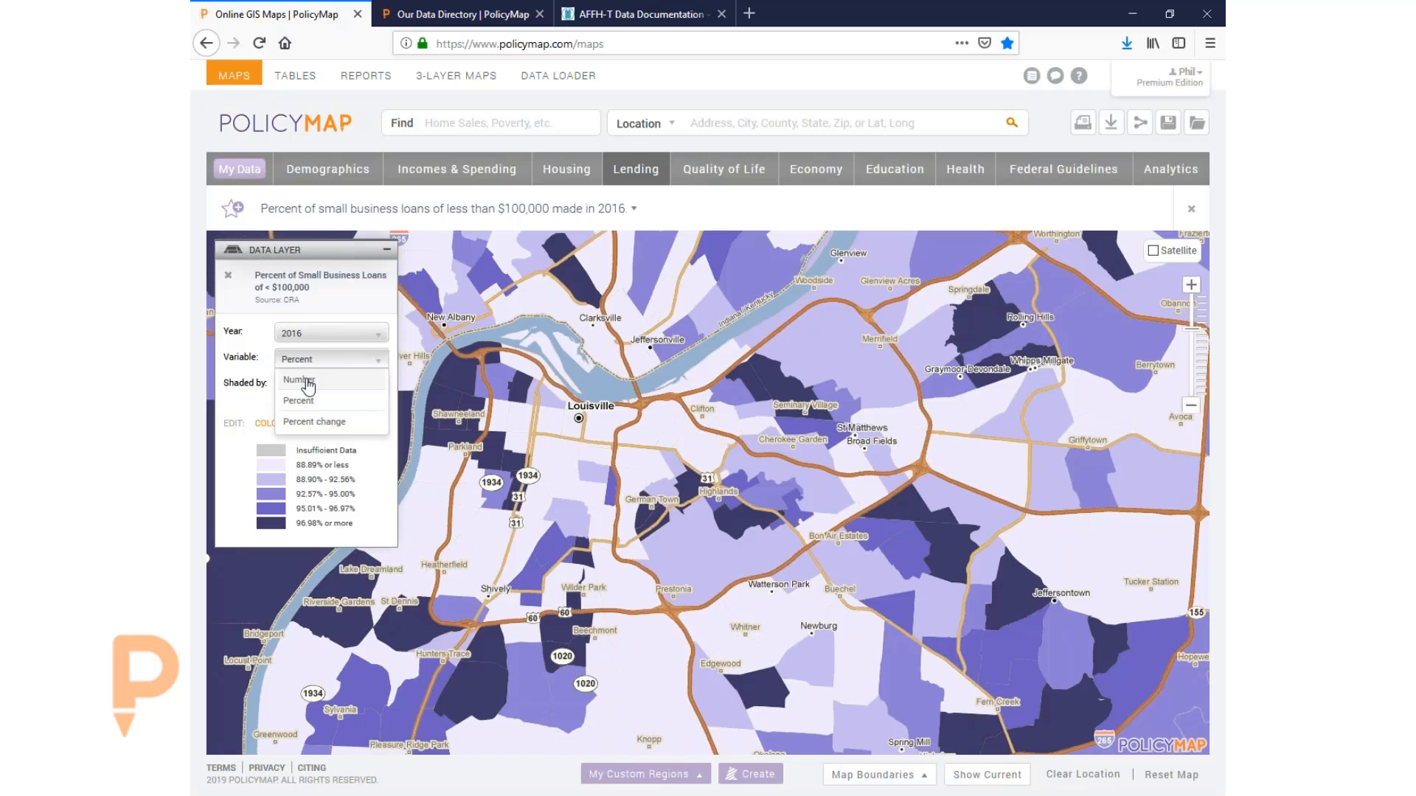
click(308, 385)
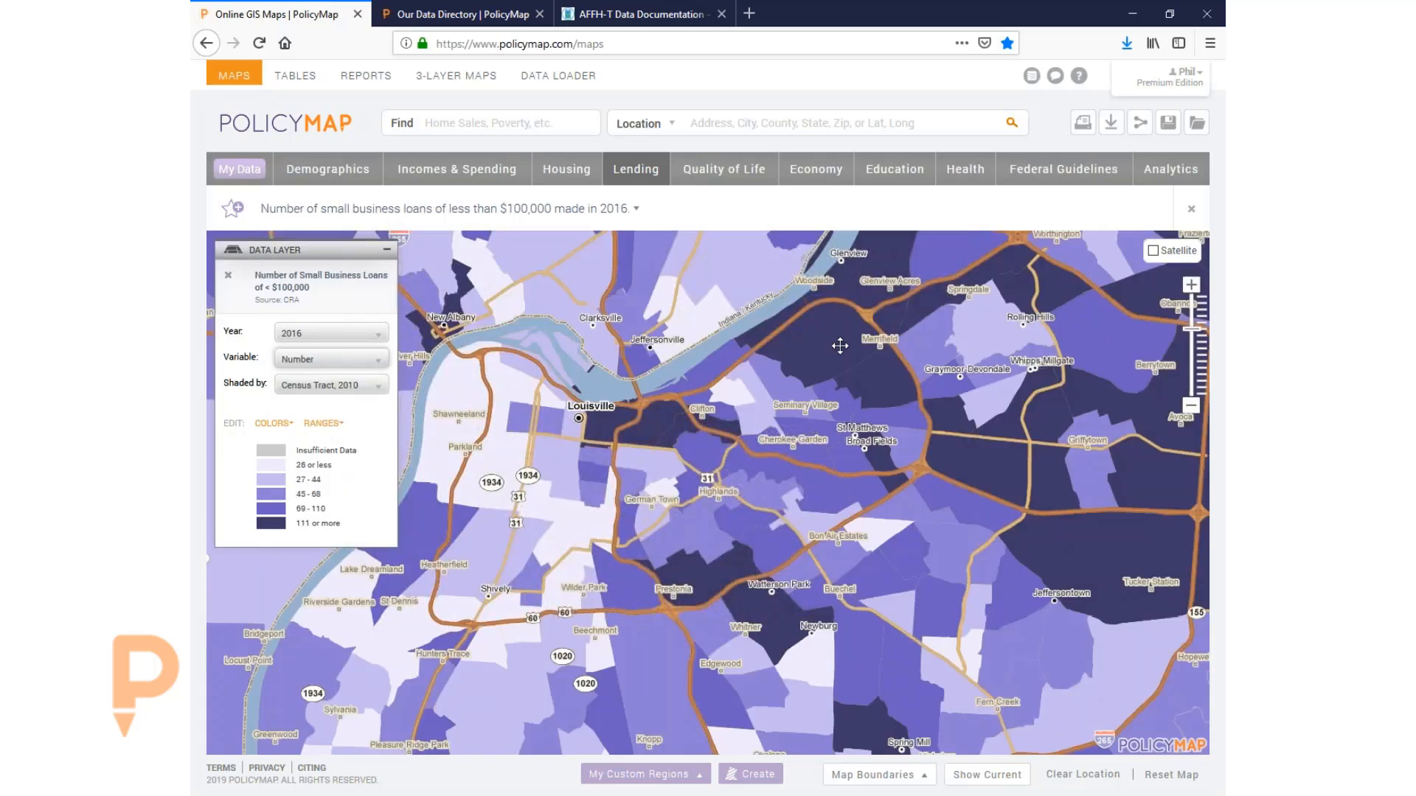
drag(840, 357, 766, 374)
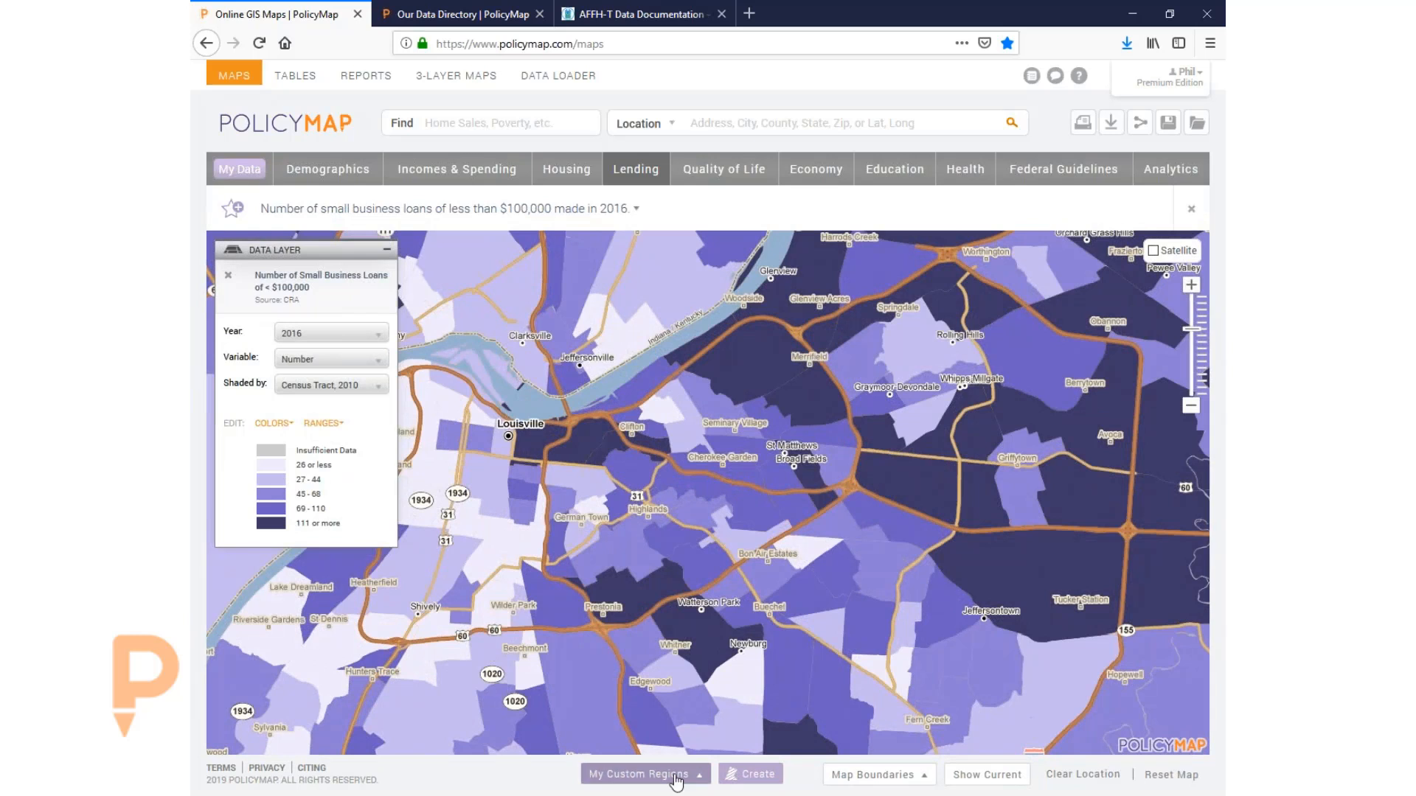
- Outline the saved Broad fields custom region on the map and view its details
click(641, 775)
click(435, 566)
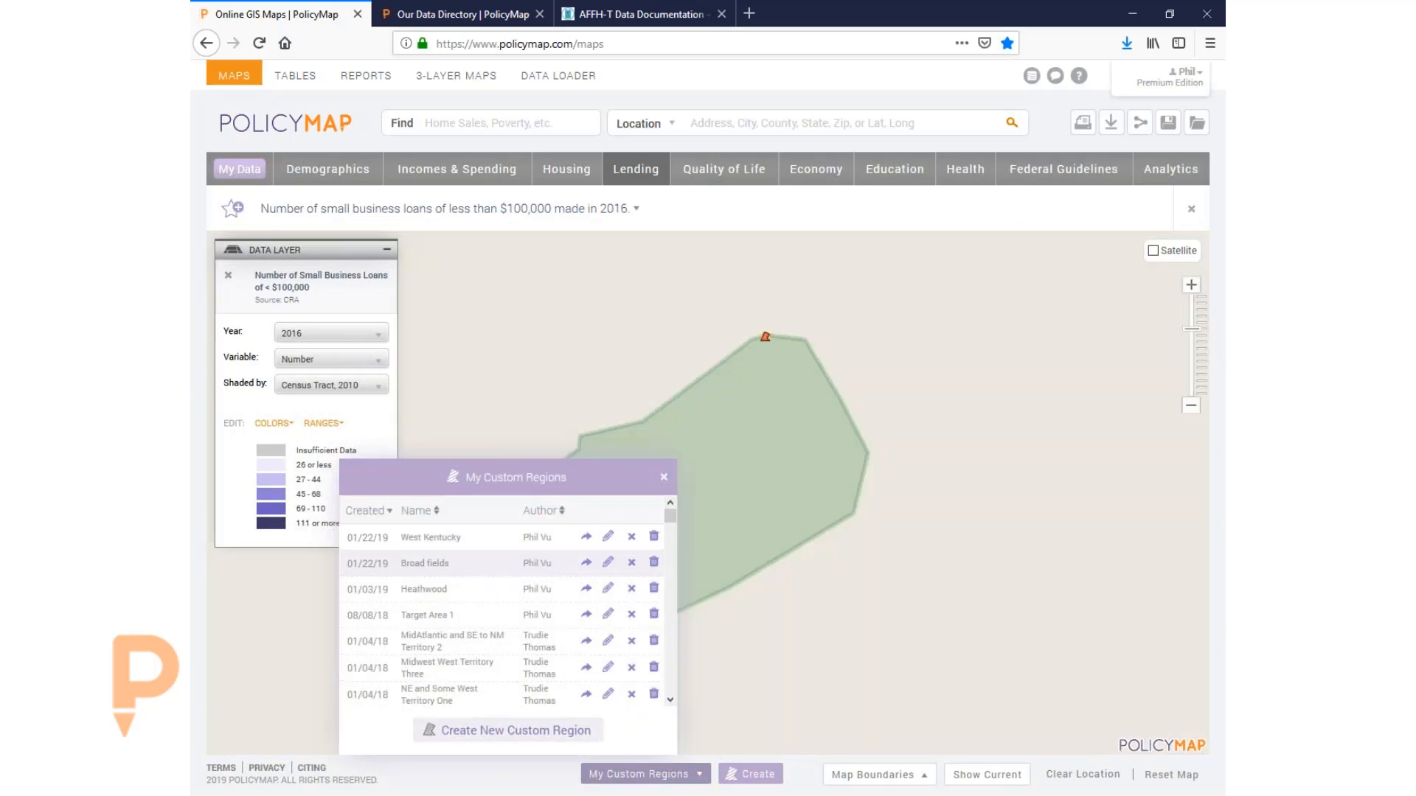
click(663, 479)
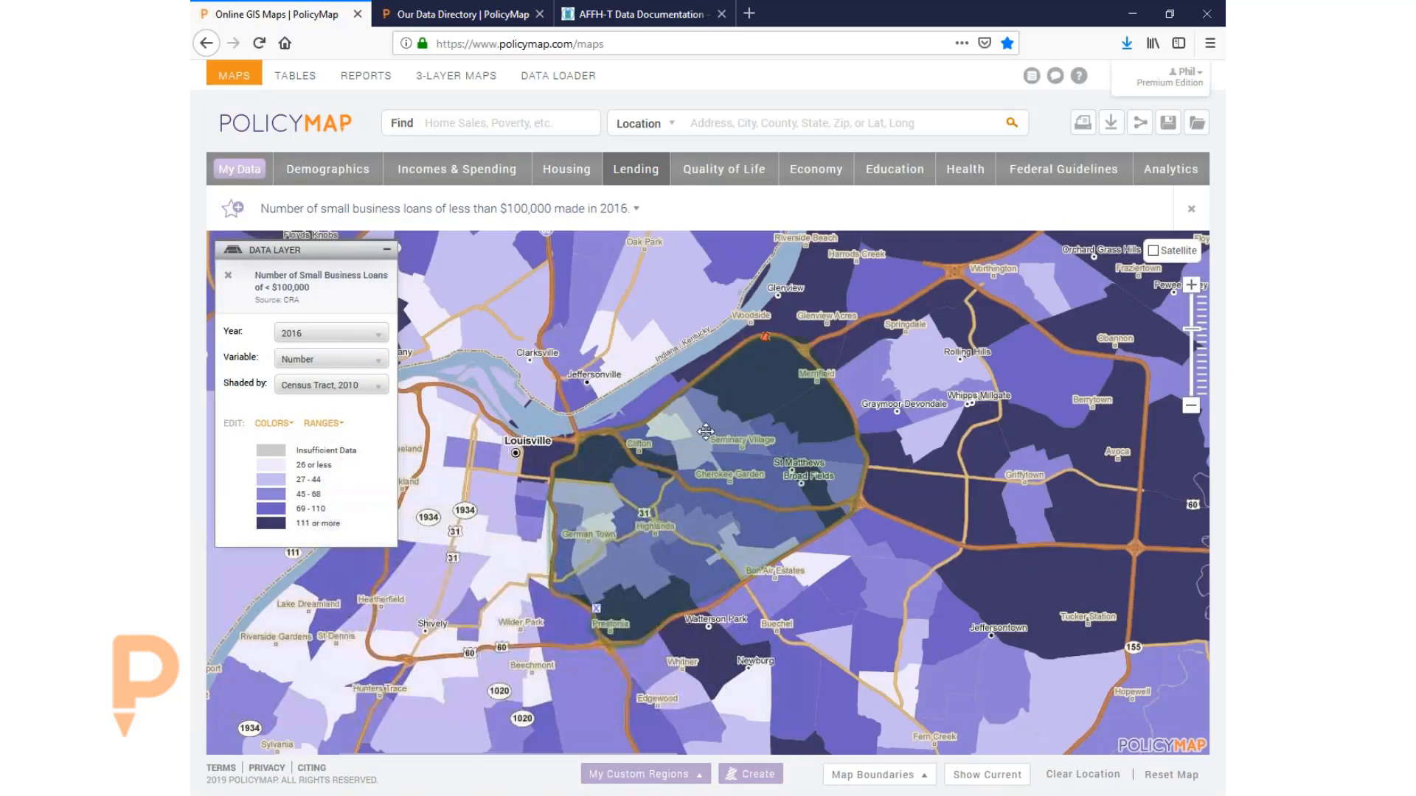
click(771, 338)
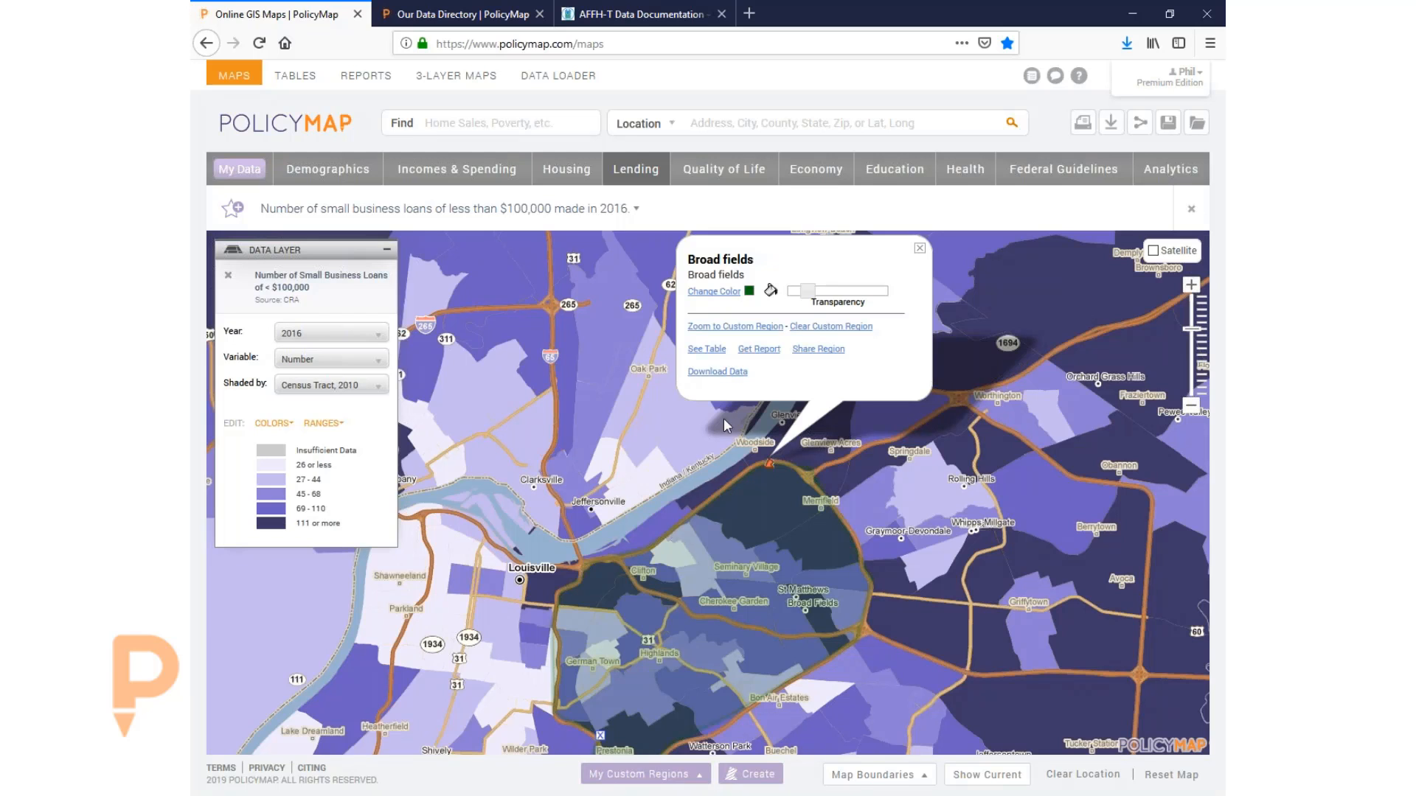
click(919, 251)
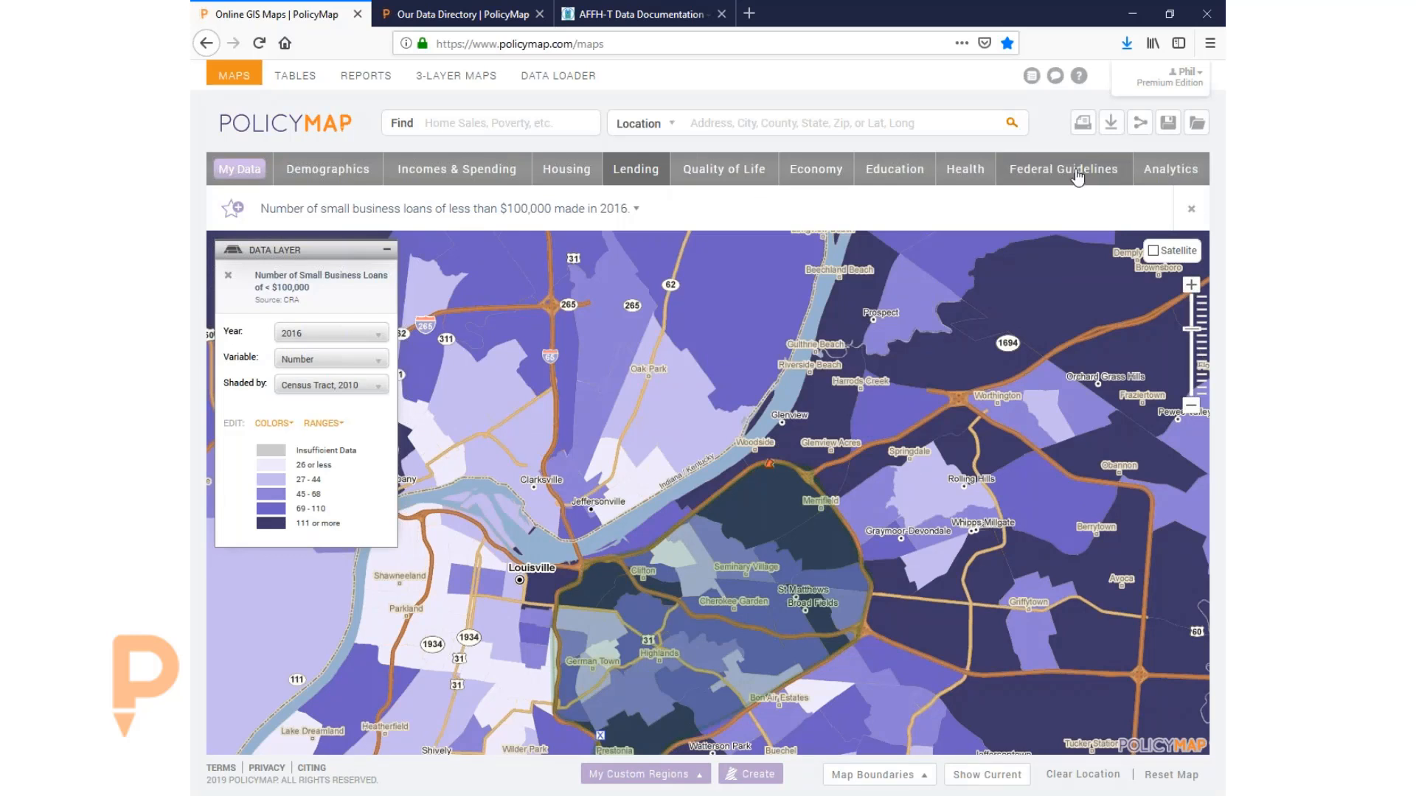
- Browse the Federal Guidelines catalog, then the Lending datasets for mortgages, small business and banking
click(1077, 174)
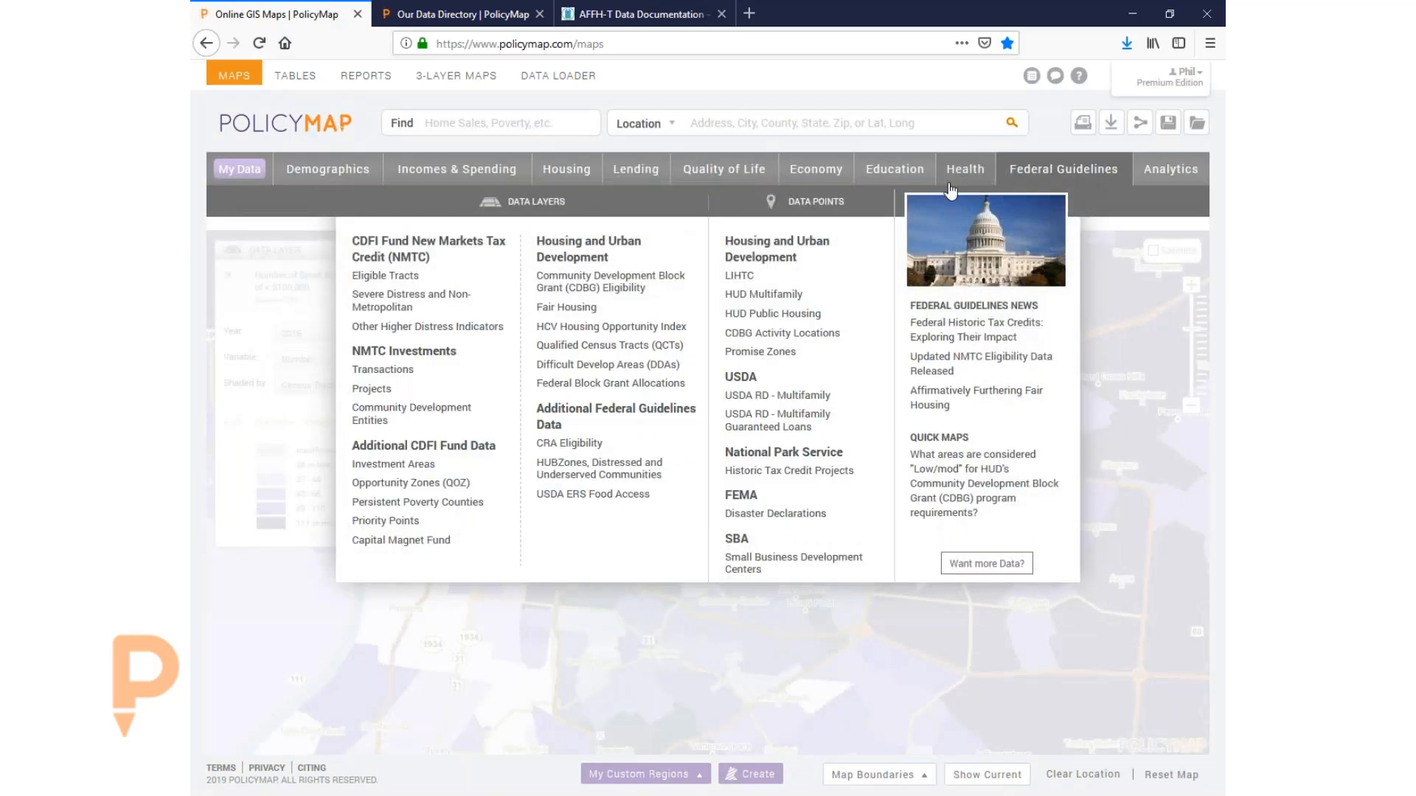
mouse_move(564, 444)
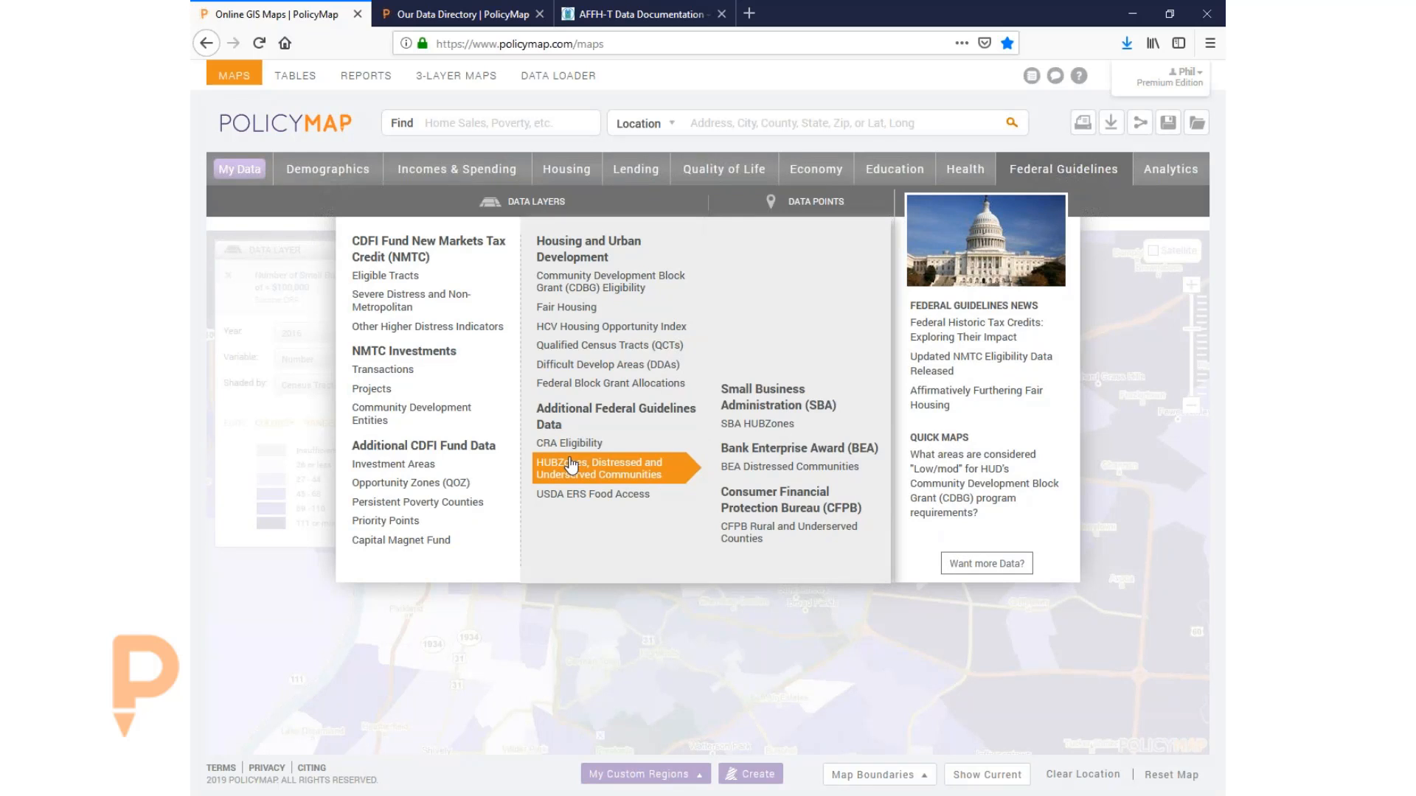
mouse_move(627, 176)
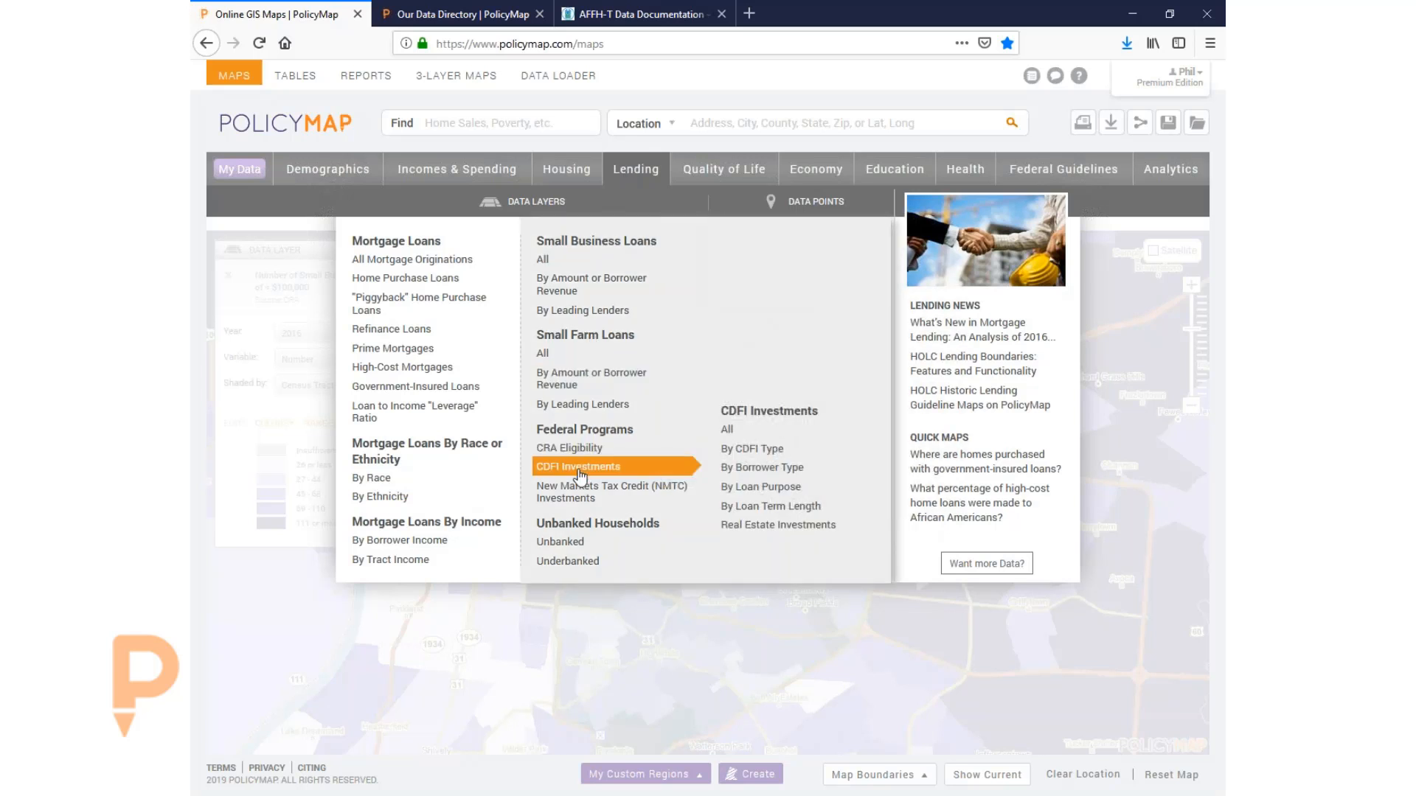
mouse_move(568, 546)
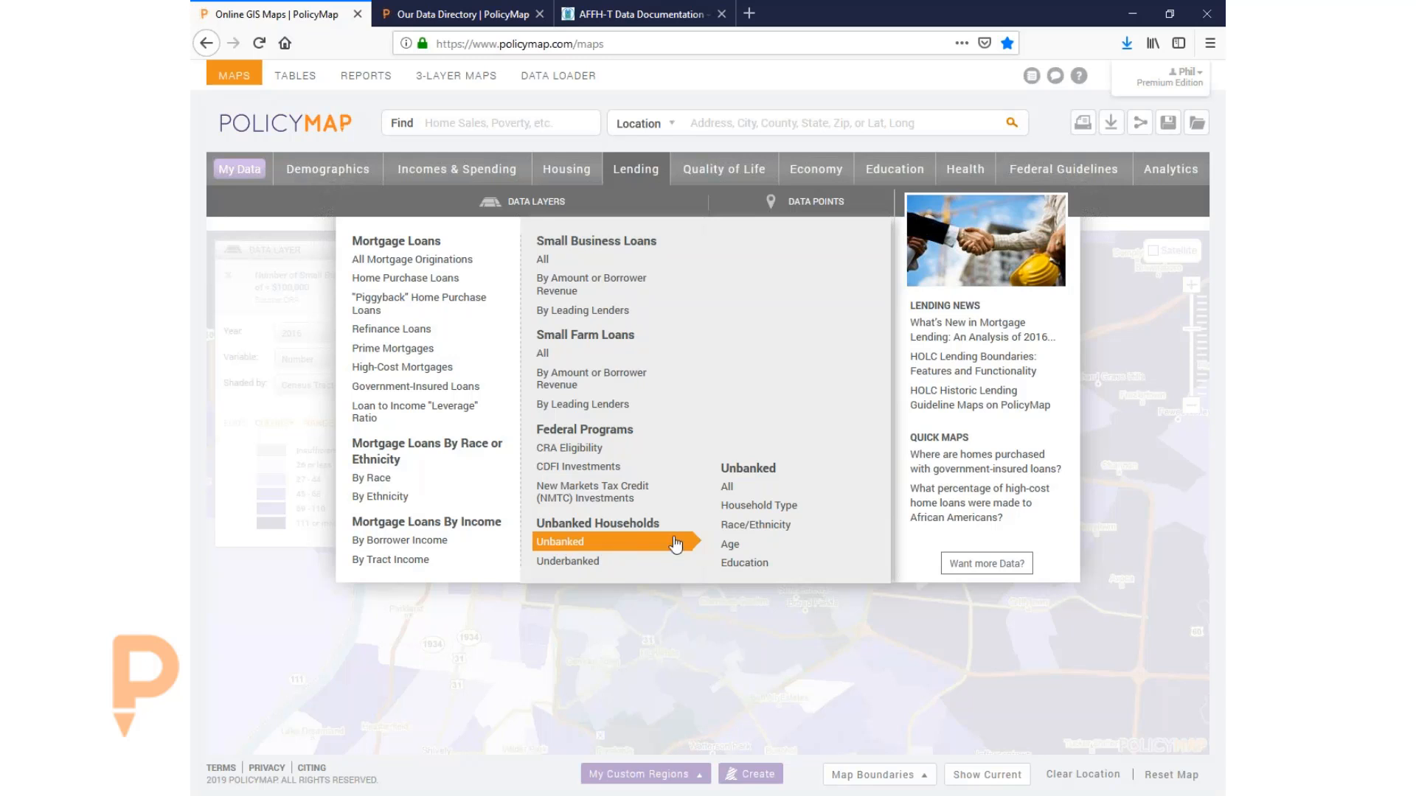
mouse_move(736, 516)
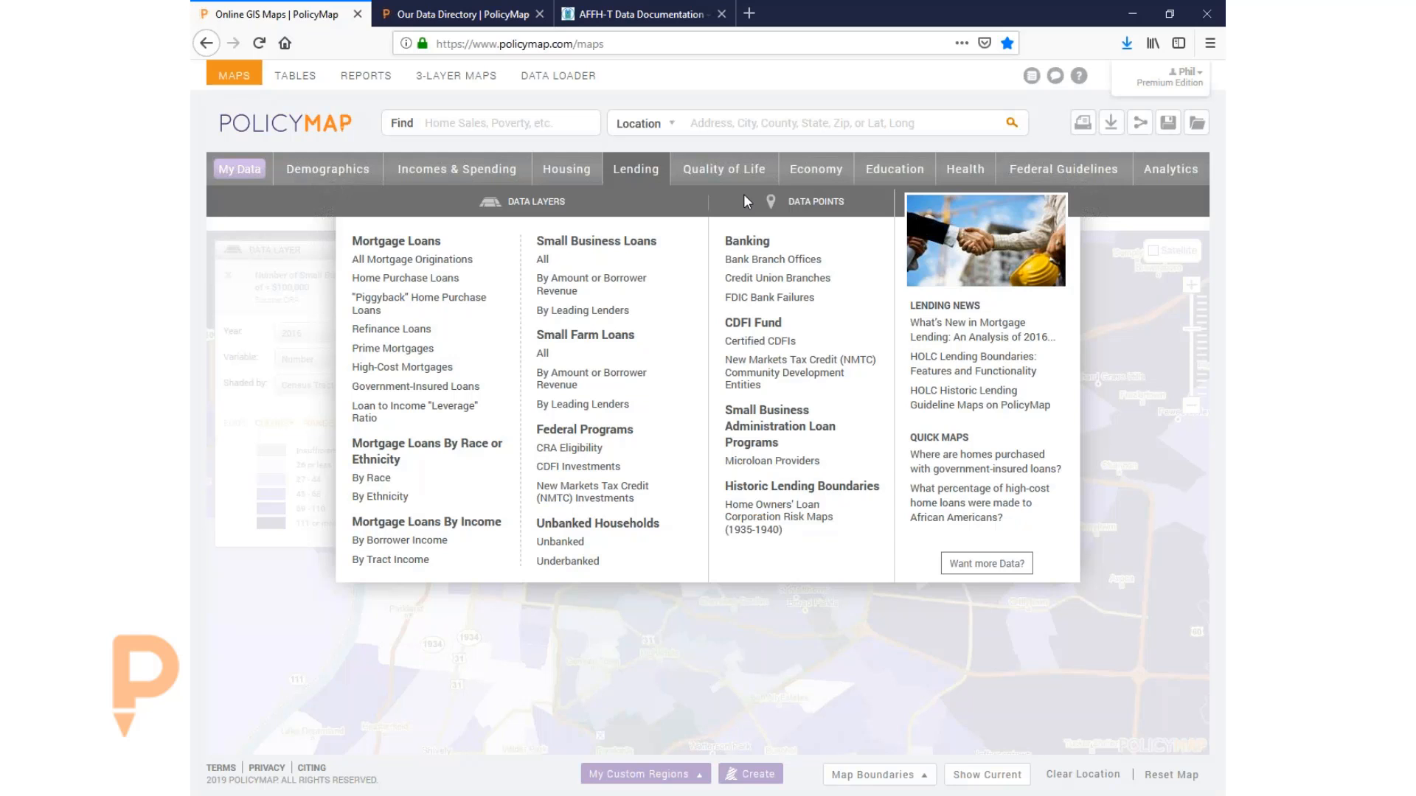
- Overlay Bank Branch Offices points around Broad fields, review them, then remove them
click(782, 264)
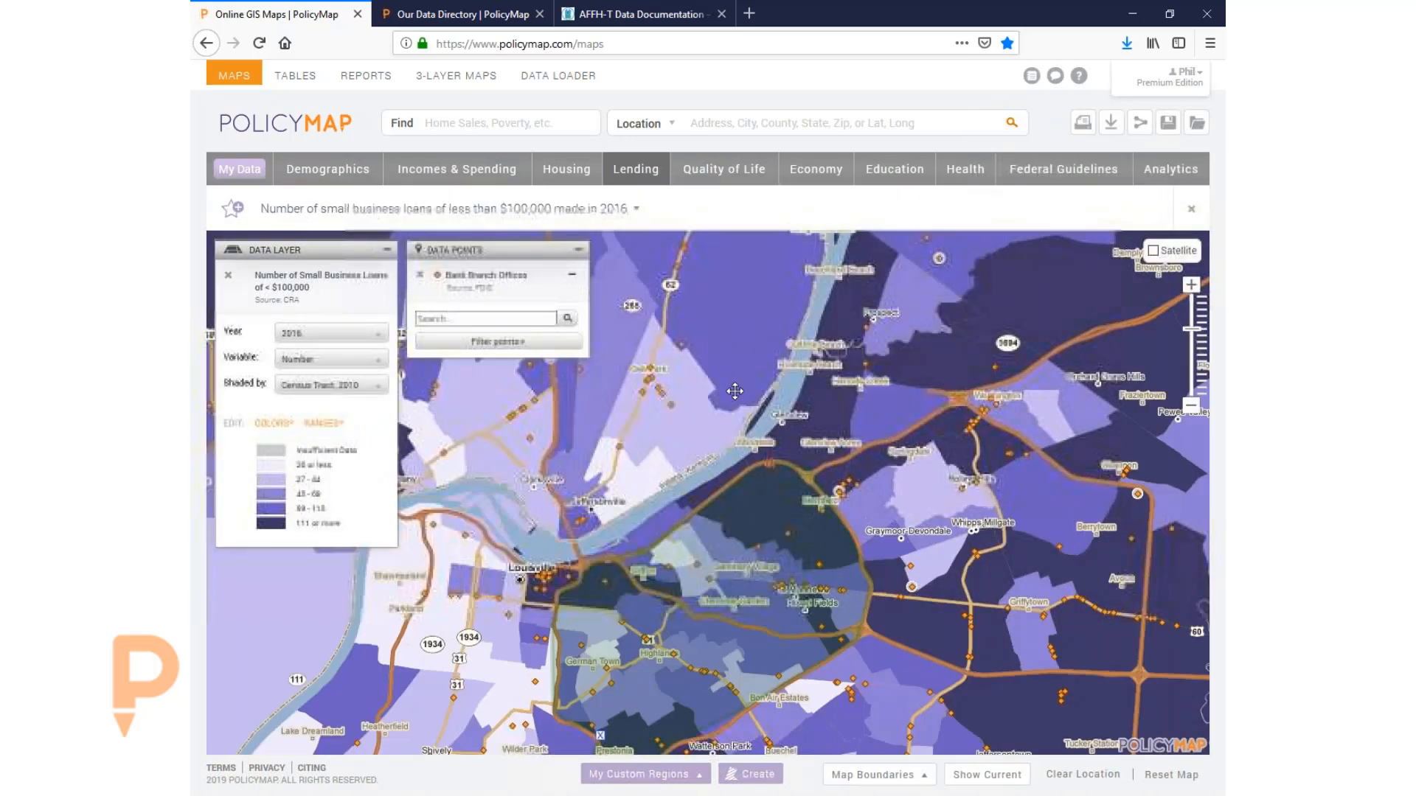
drag(745, 472, 772, 399)
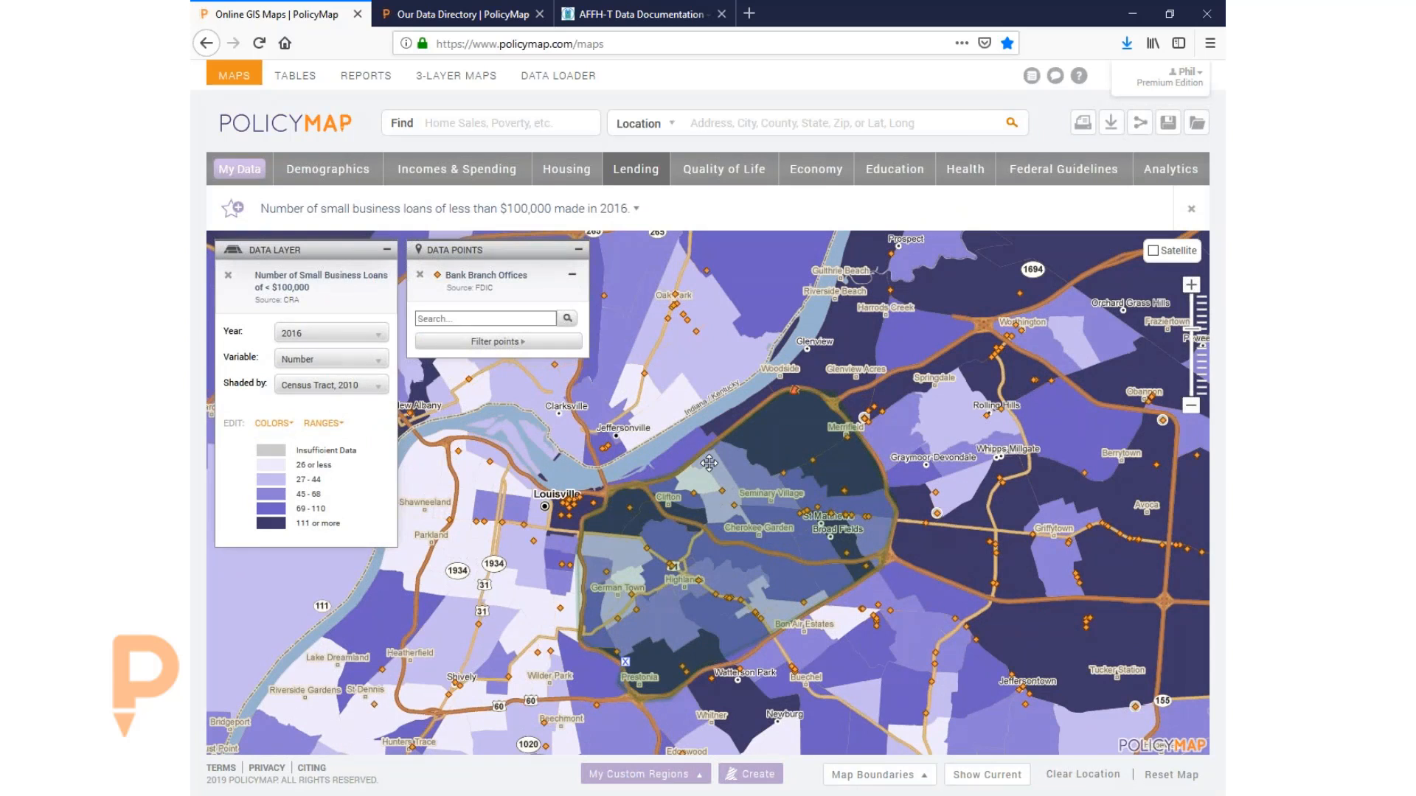
drag(708, 463, 709, 421)
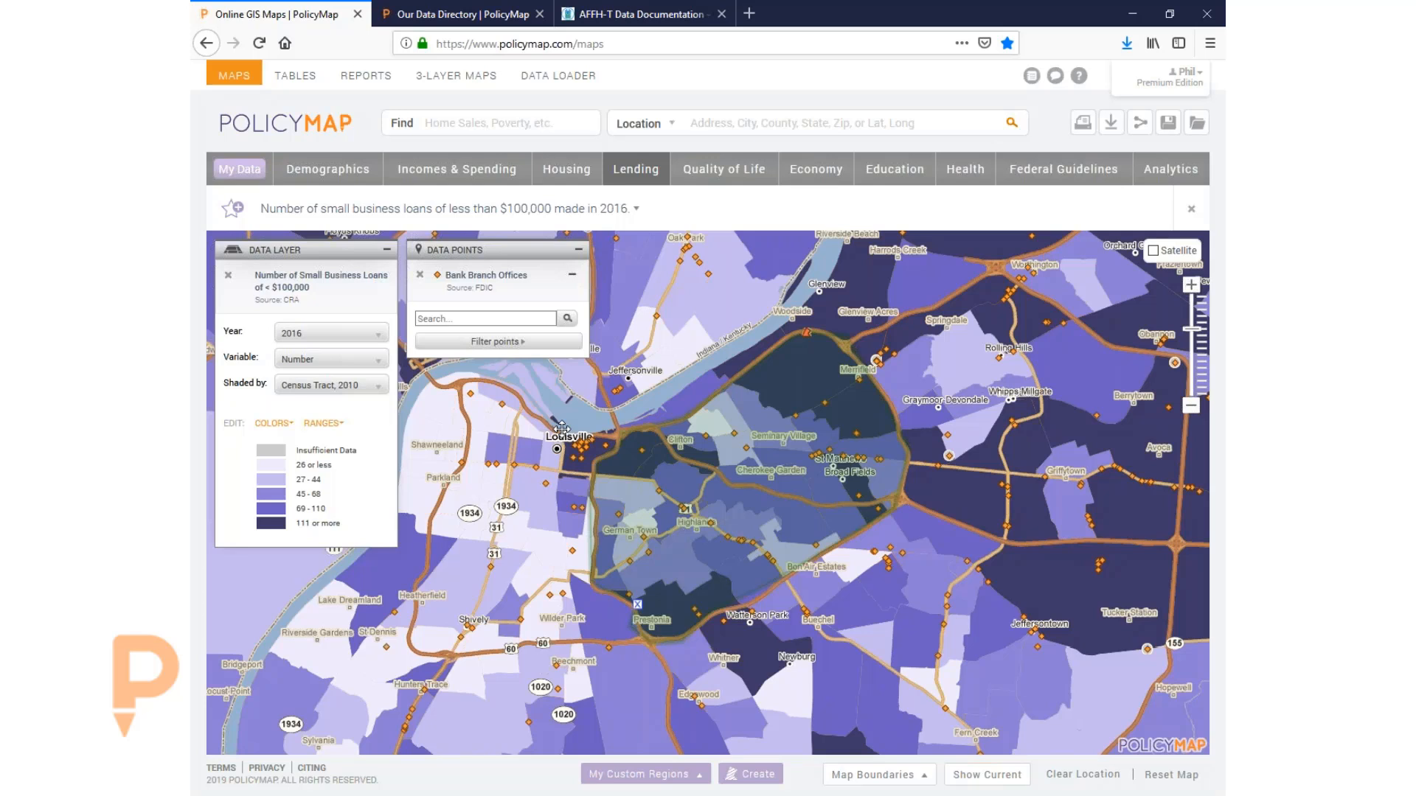
click(419, 274)
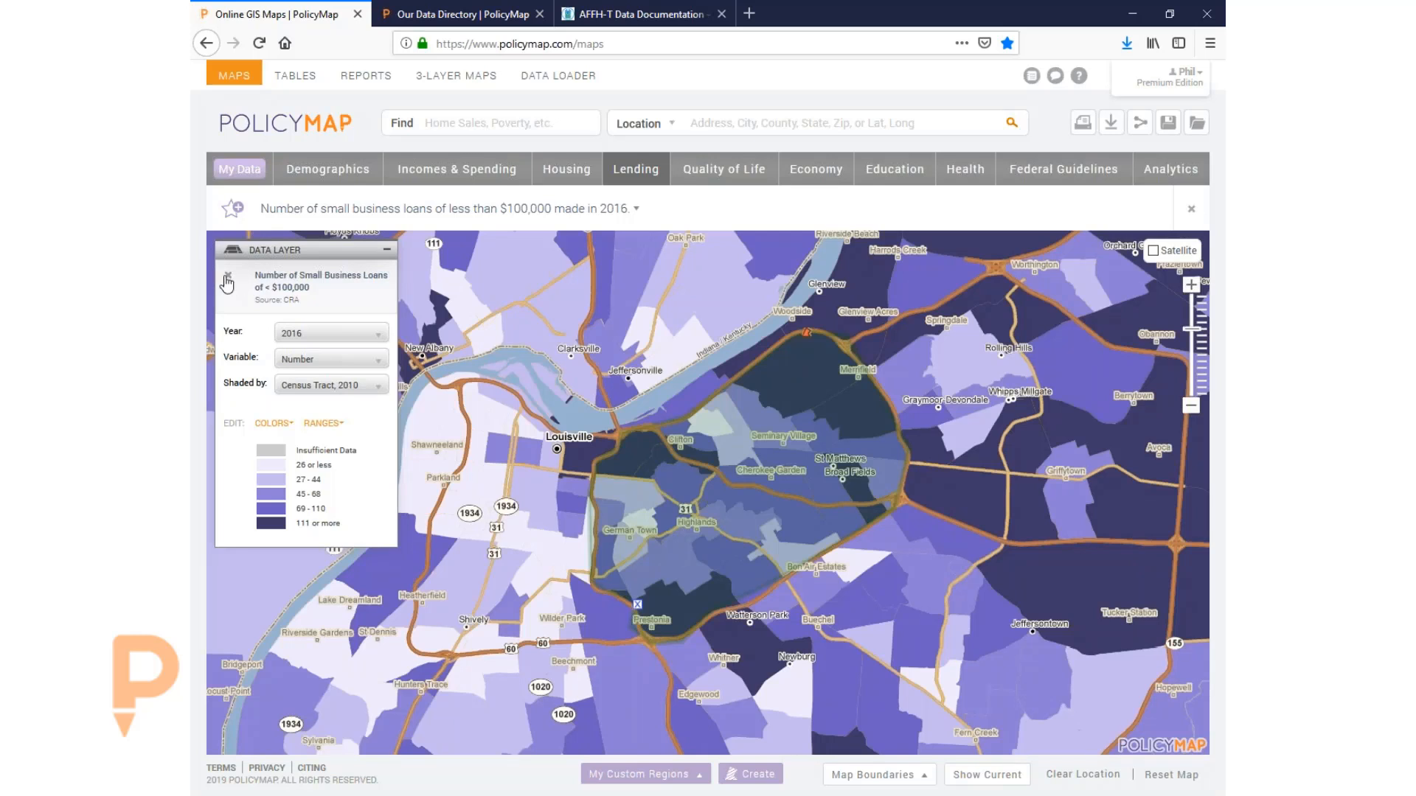
- Remove the loan layer, close the exported PolicyMap Data workbook without saving, and open Data Loader
click(228, 275)
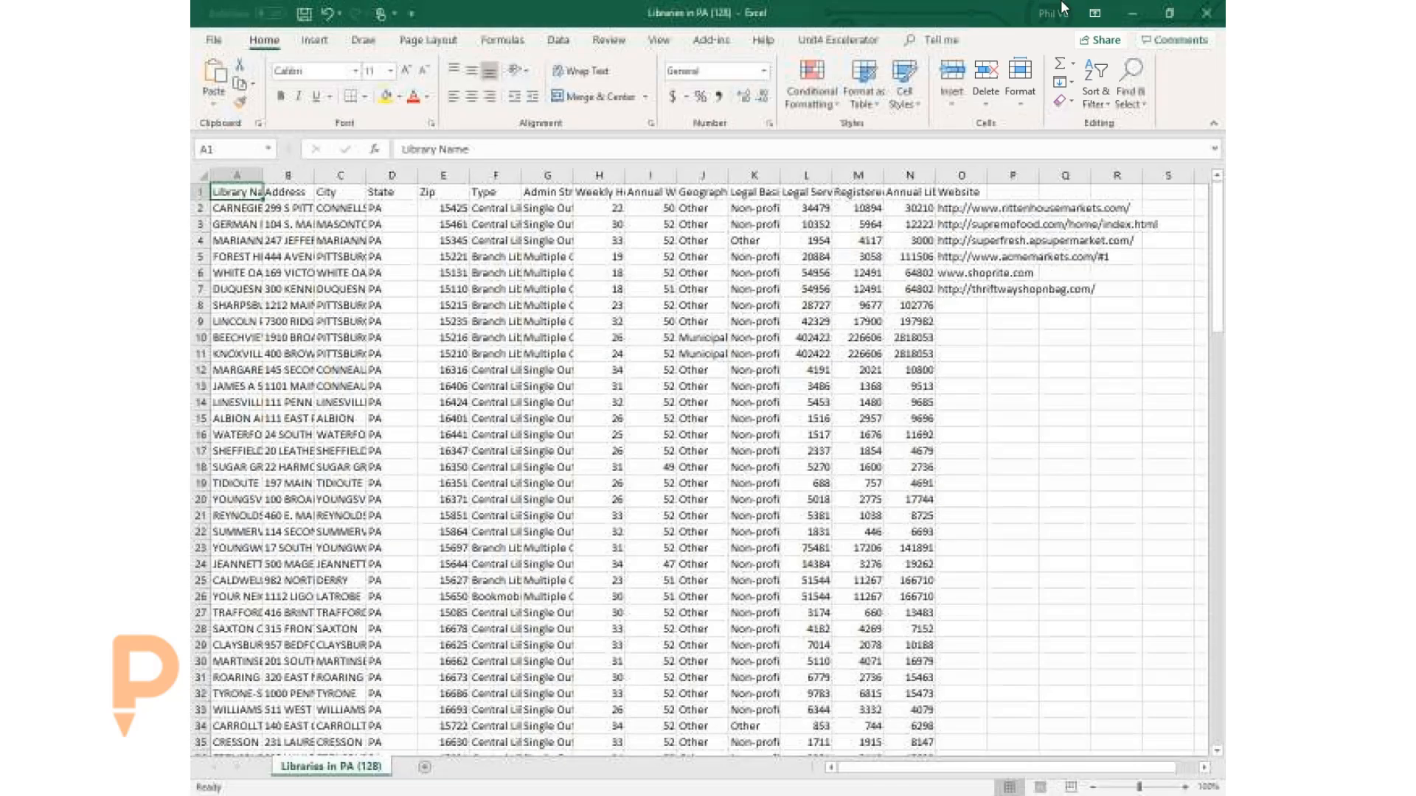
click(1133, 16)
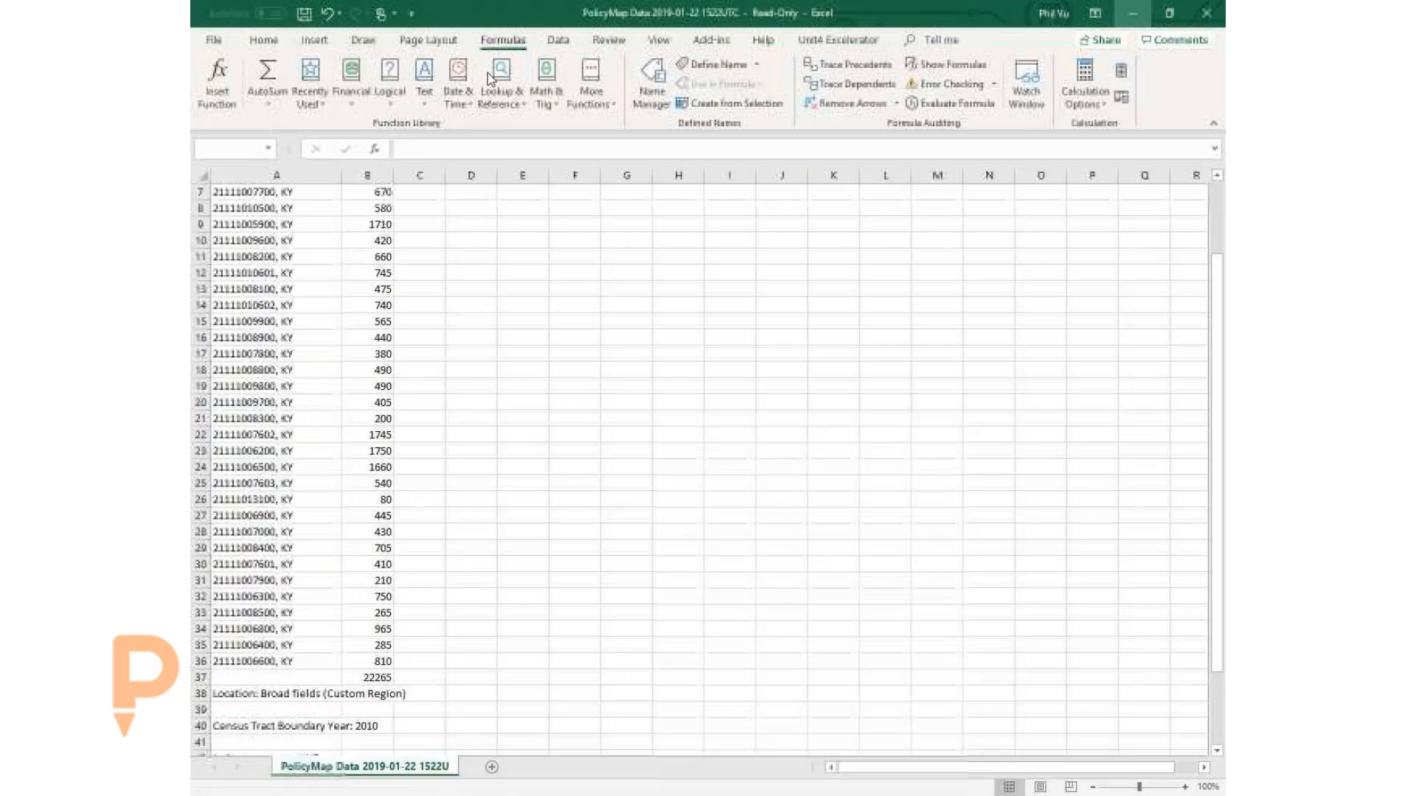
click(1205, 13)
click(708, 441)
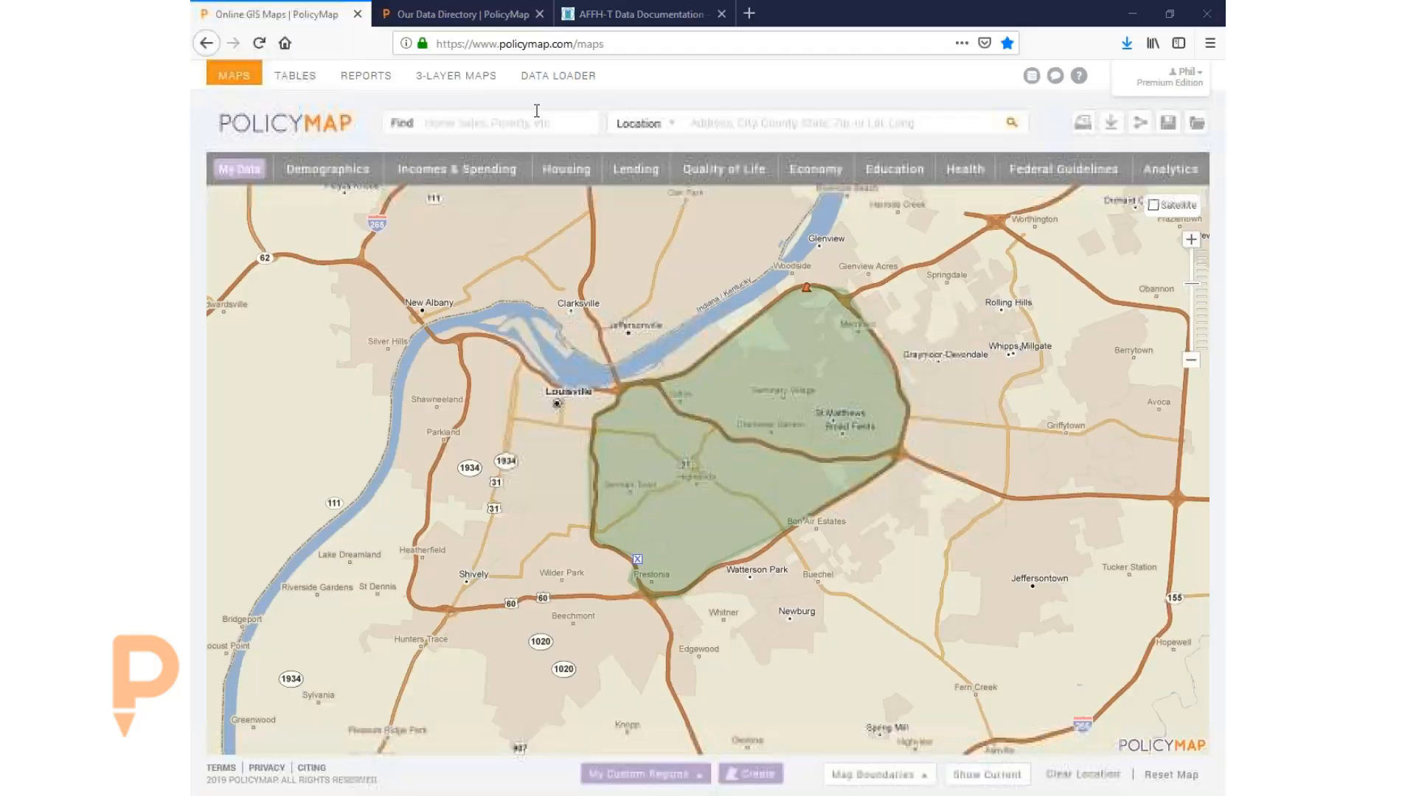
click(538, 80)
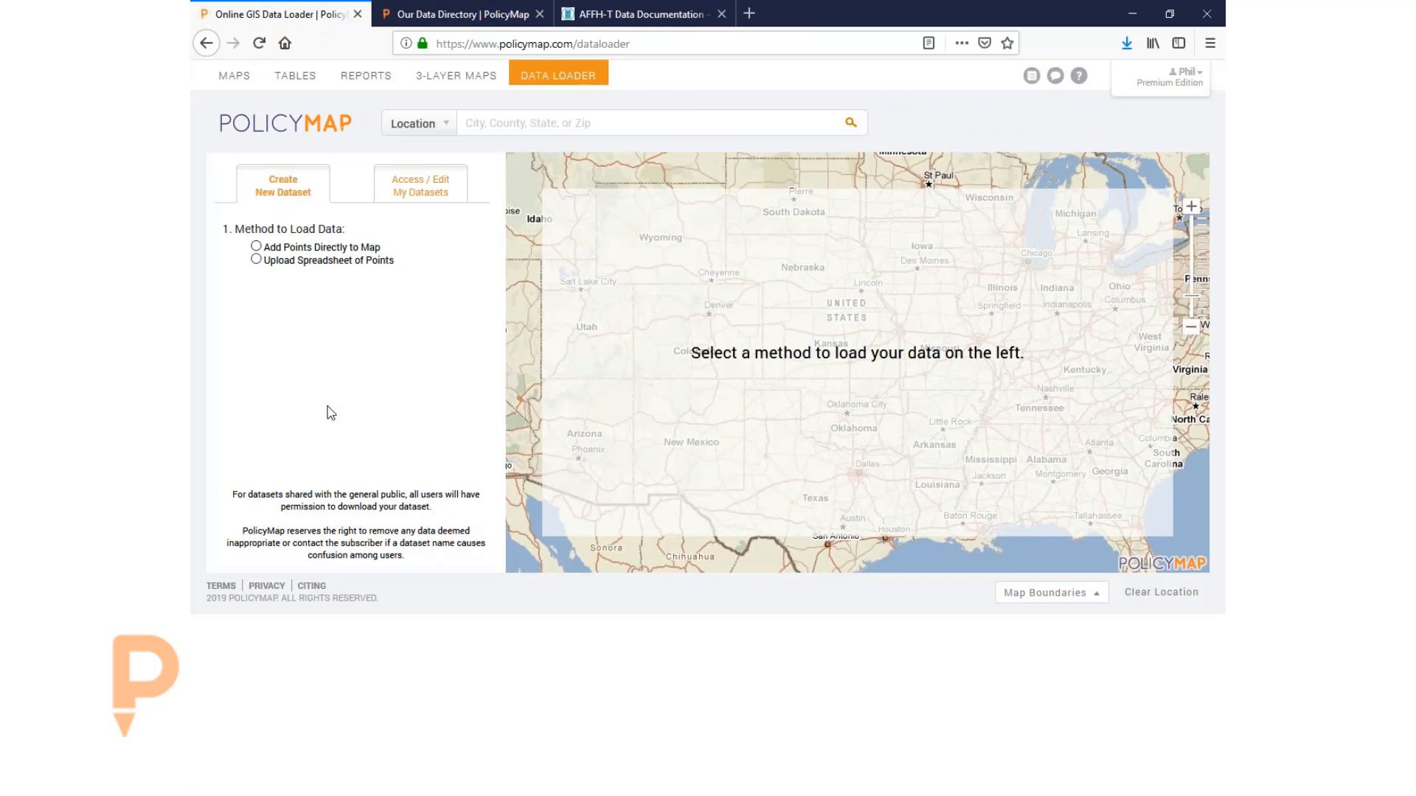
- Start a spreadsheet point upload named '20190122 Sites'
click(255, 258)
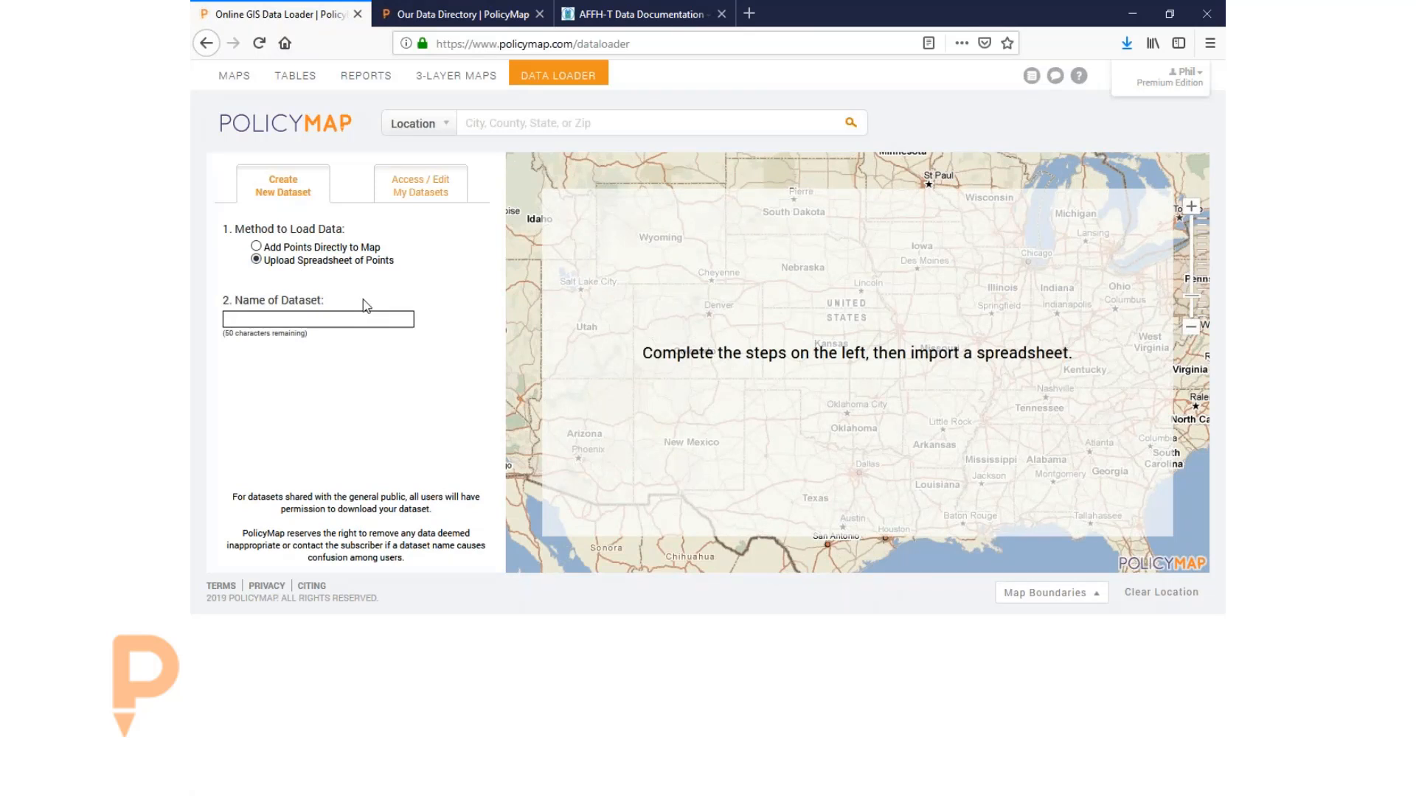
click(317, 319)
text(20190122)
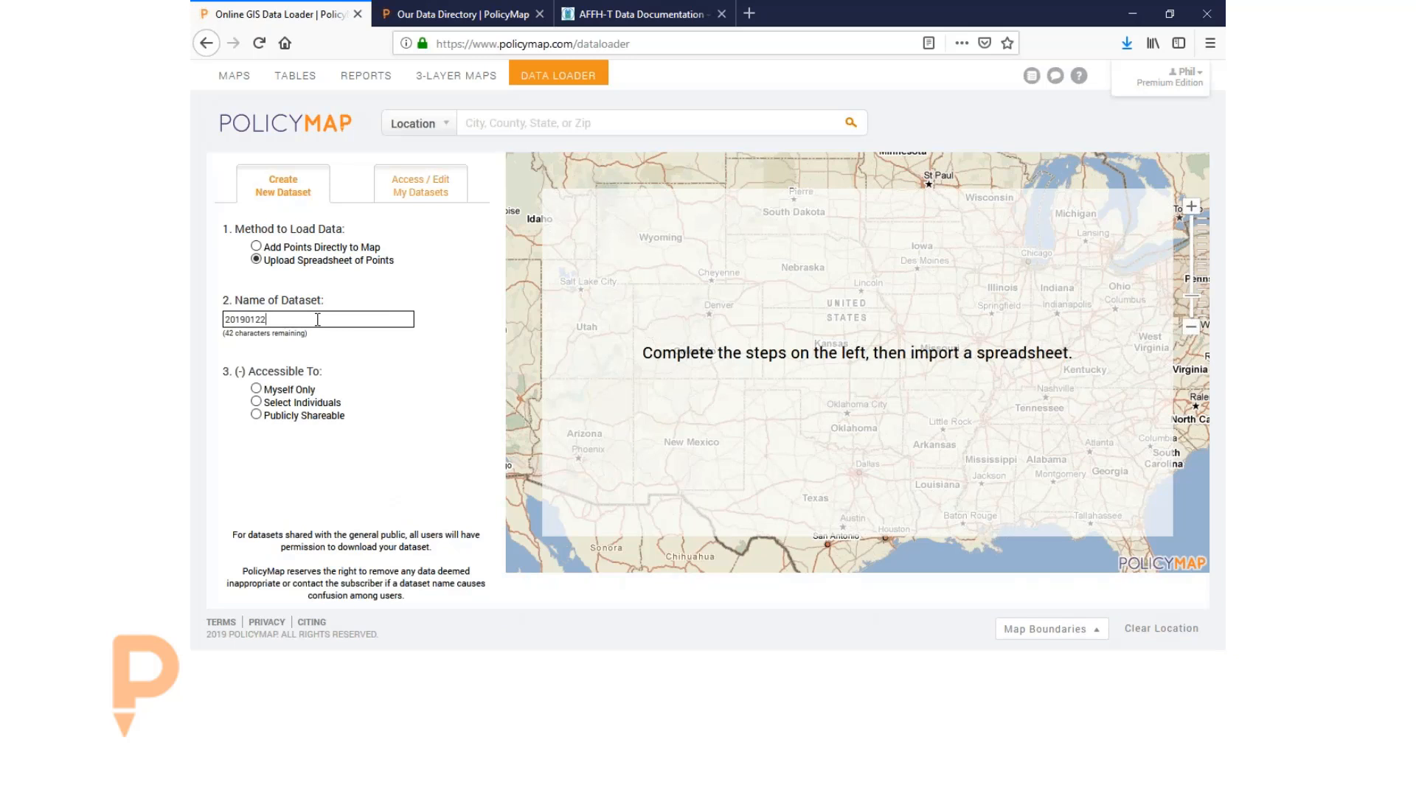
text( Sites)
- Set the dataset's access to Myself Only after trying specific individuals
click(282, 407)
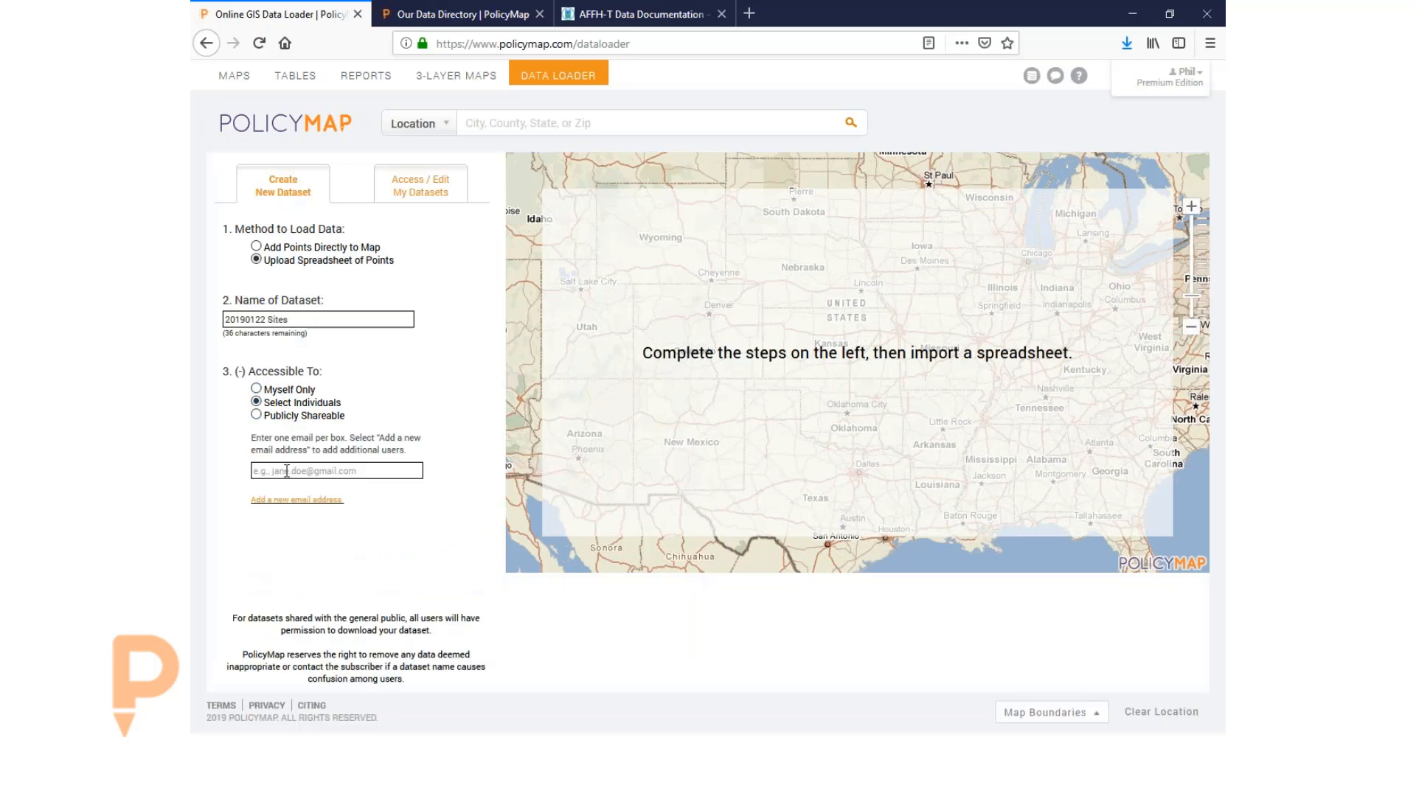
click(286, 502)
click(287, 520)
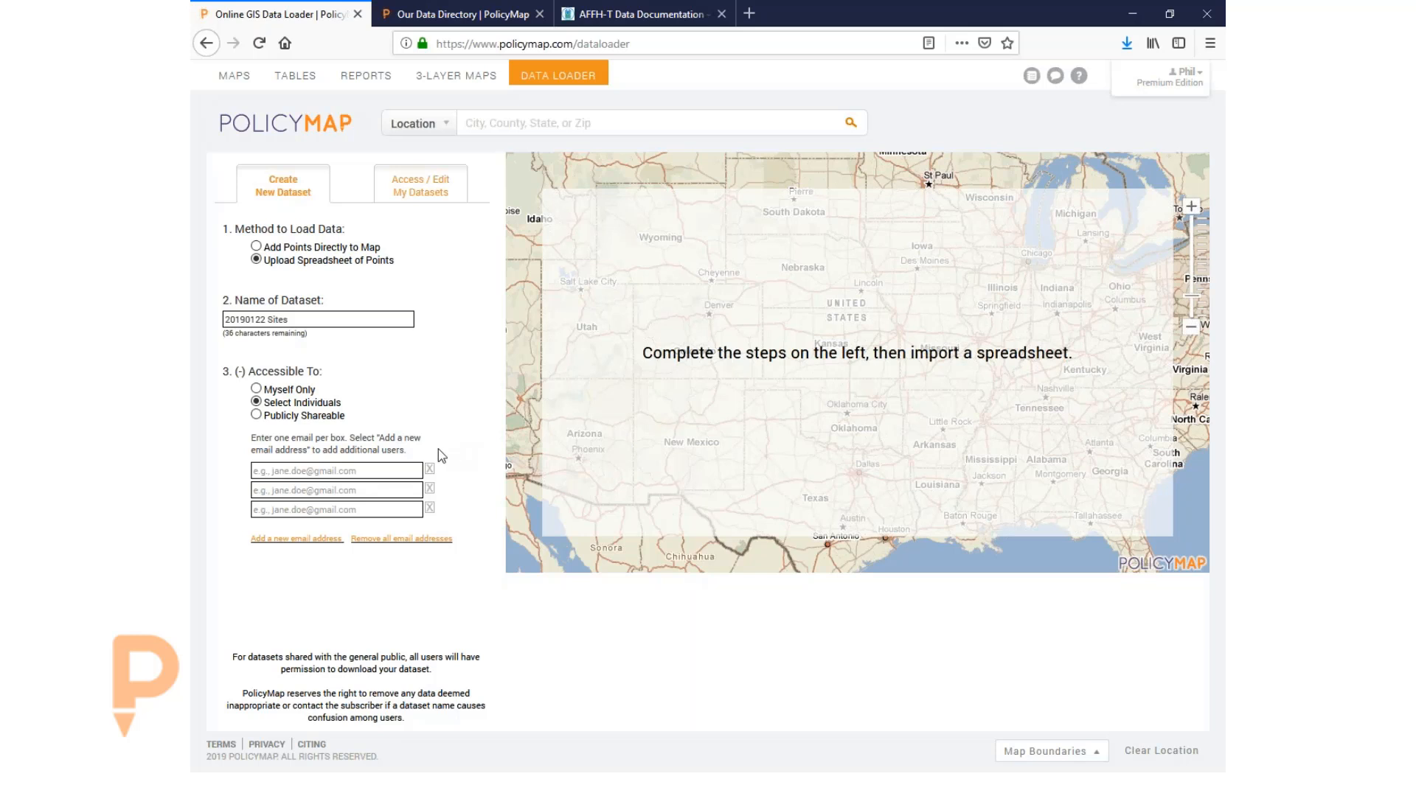
click(431, 470)
click(431, 469)
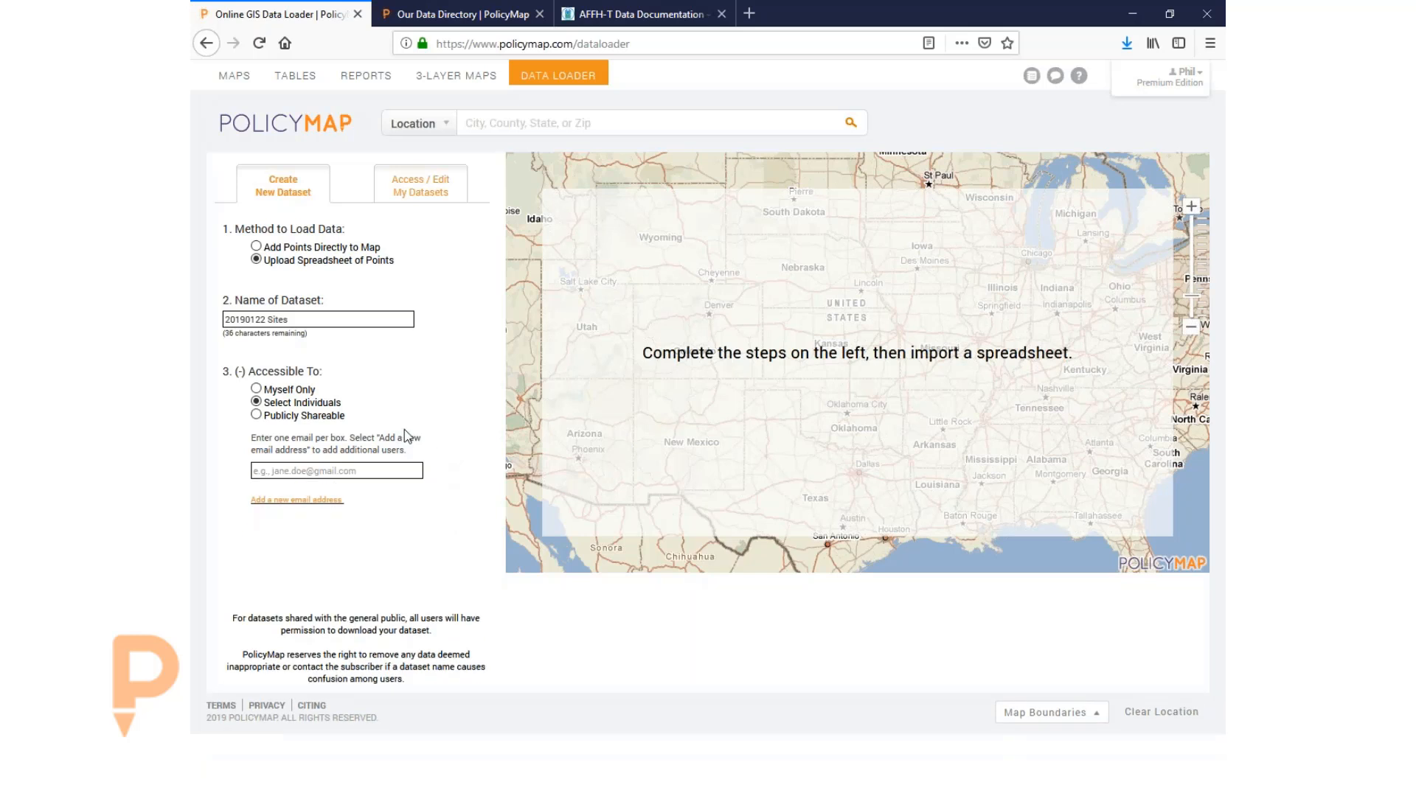
click(293, 388)
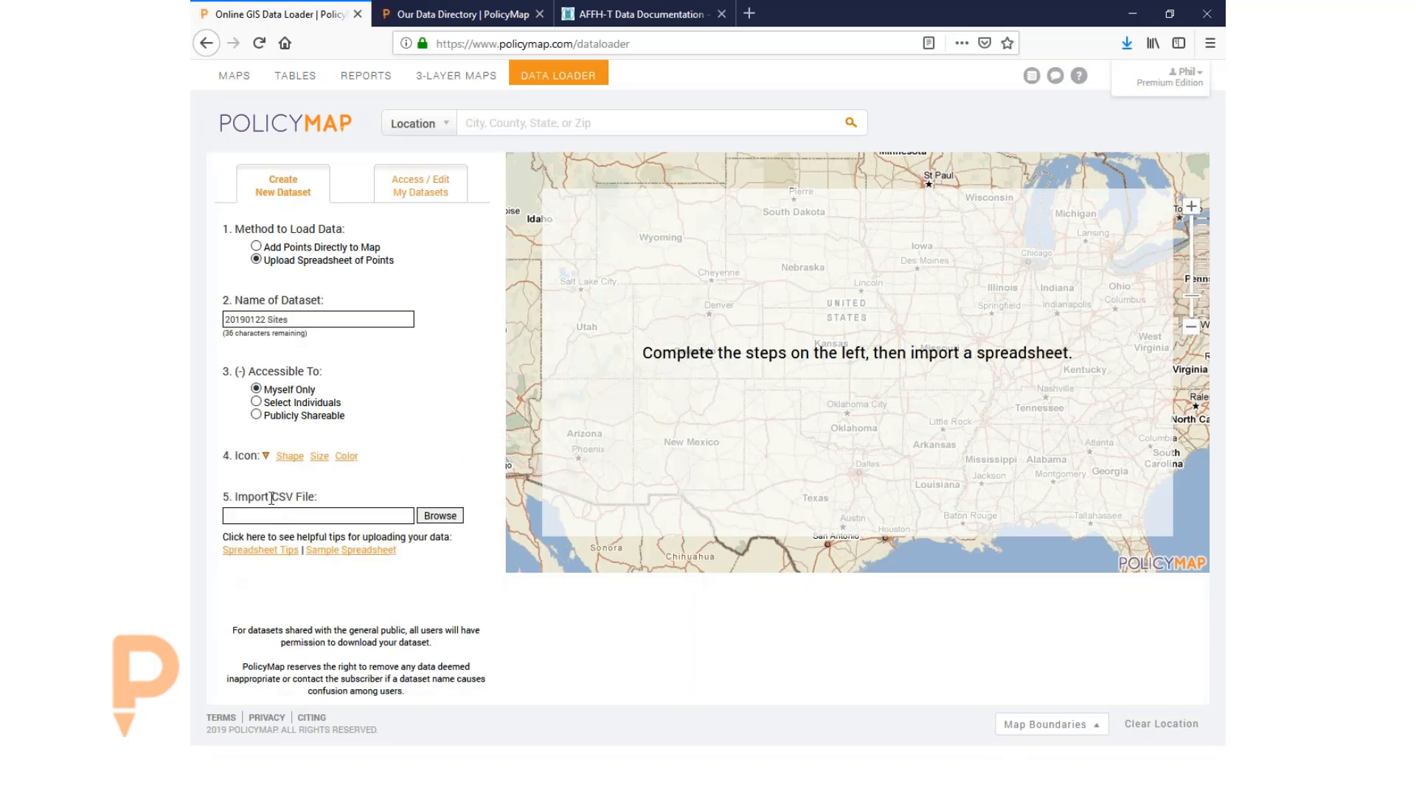
- Give the dataset's points a blue circle icon
click(289, 458)
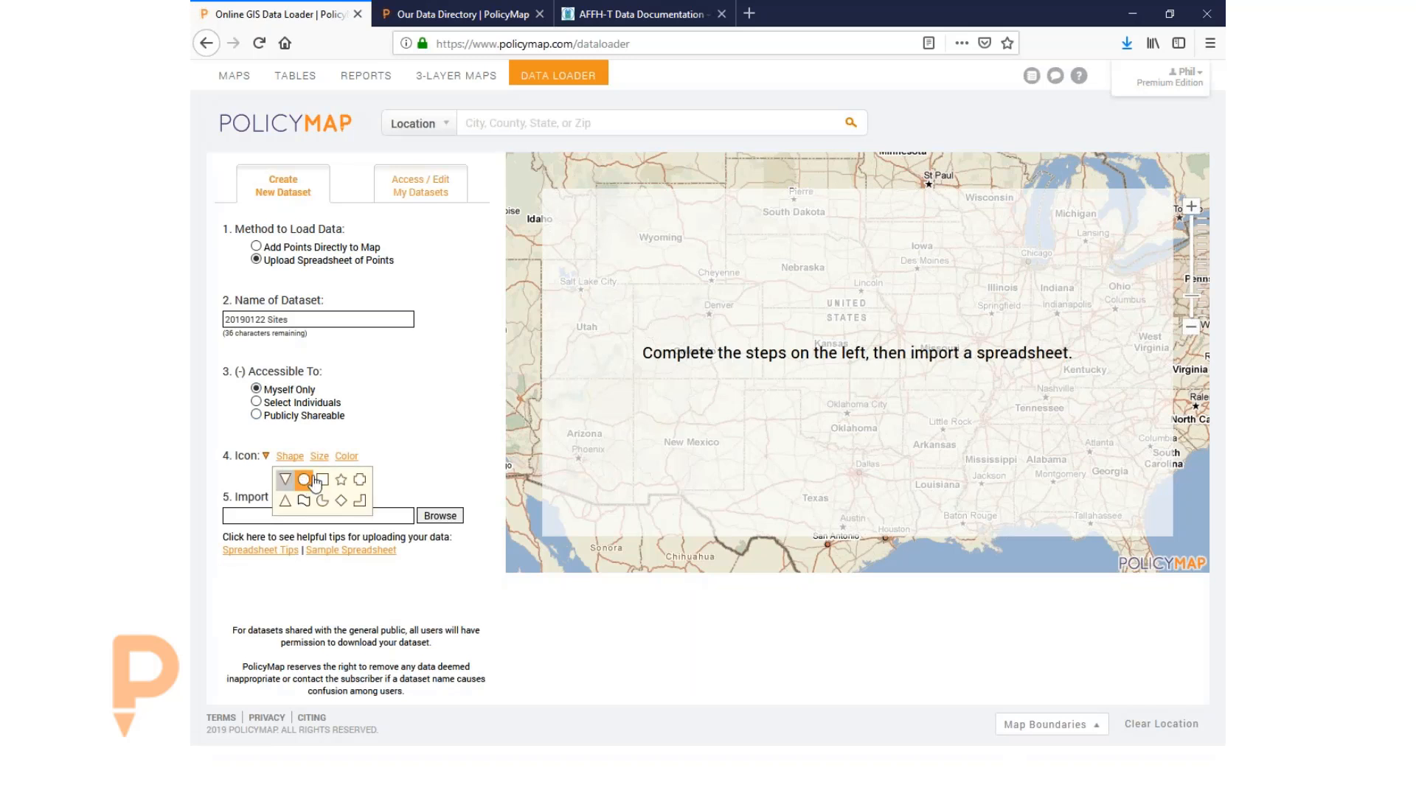
click(309, 481)
click(345, 456)
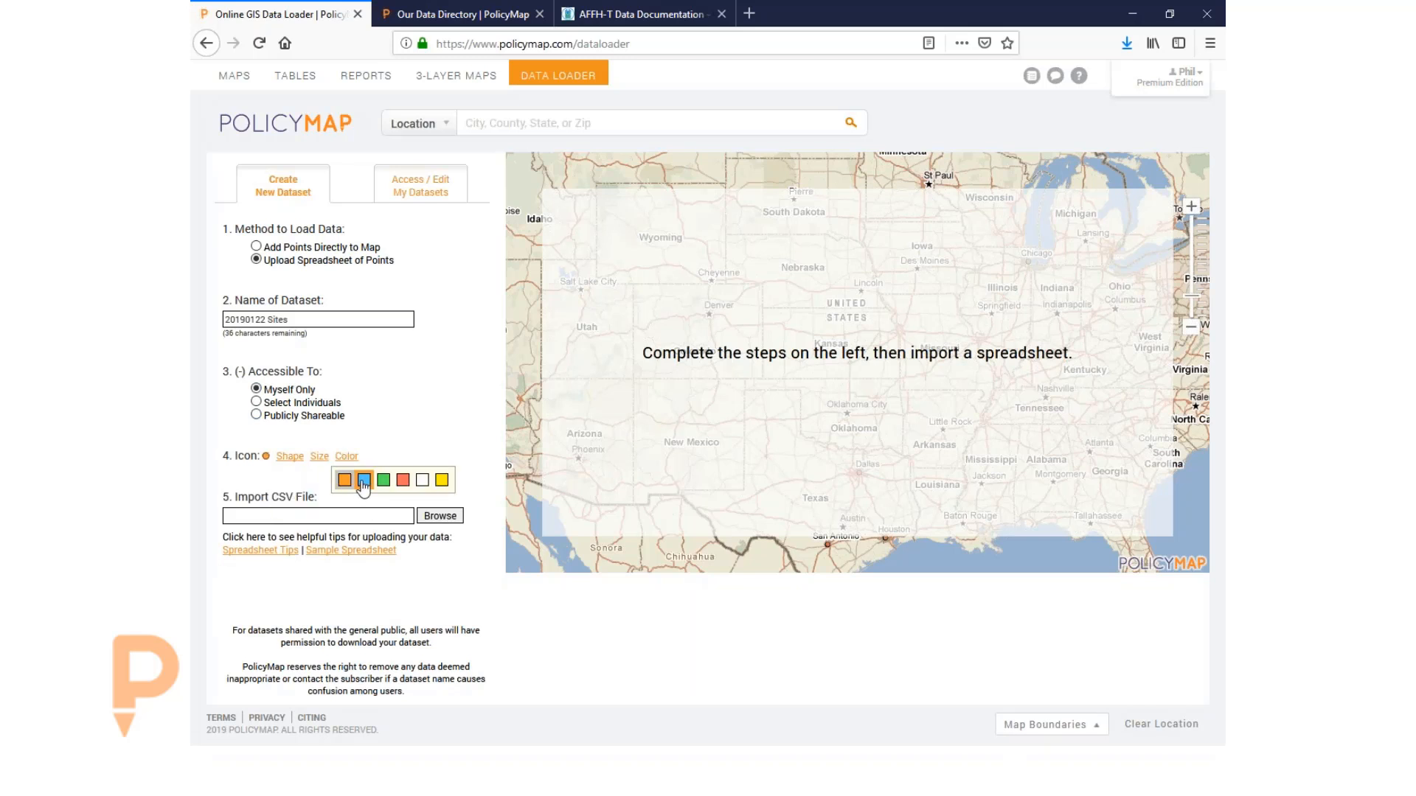
click(404, 480)
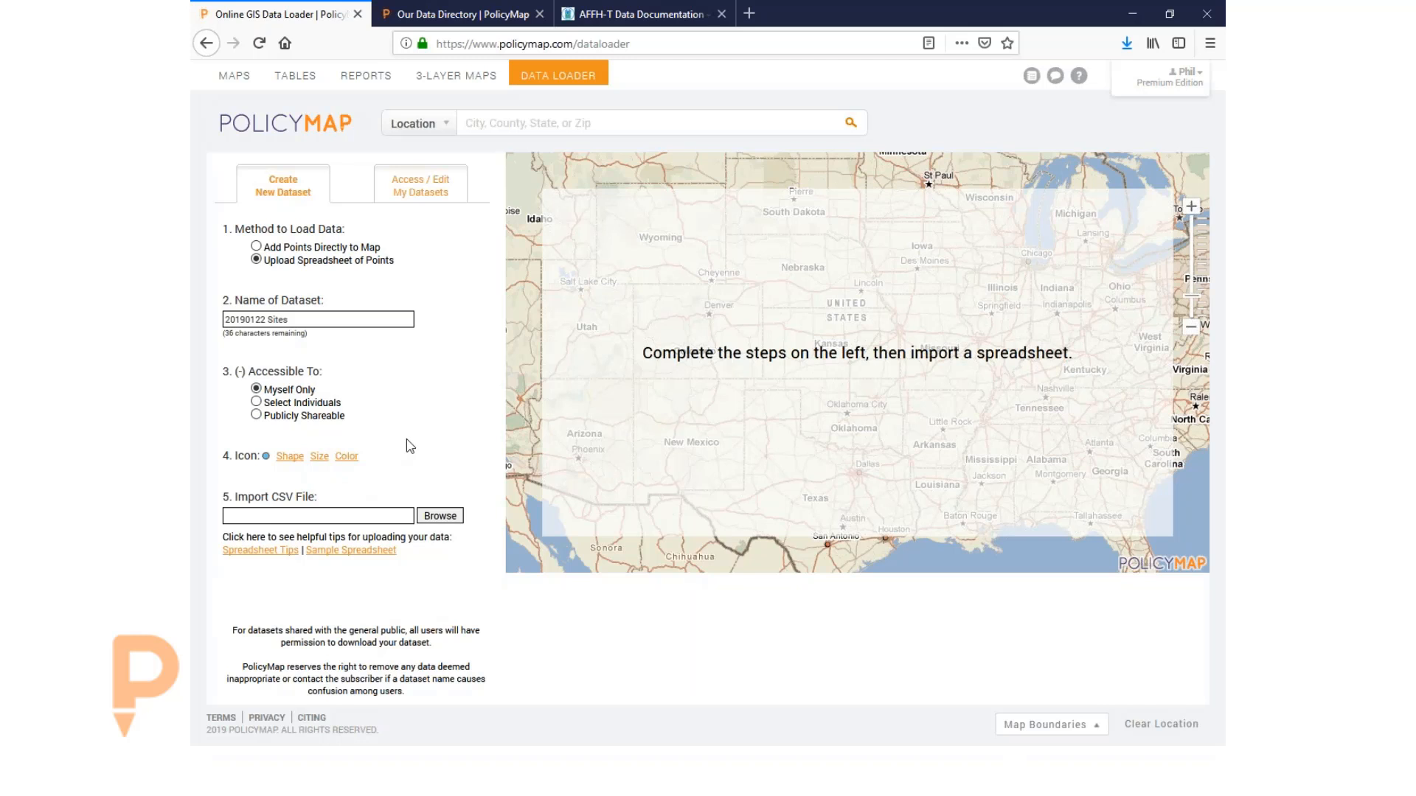
click(299, 458)
click(346, 456)
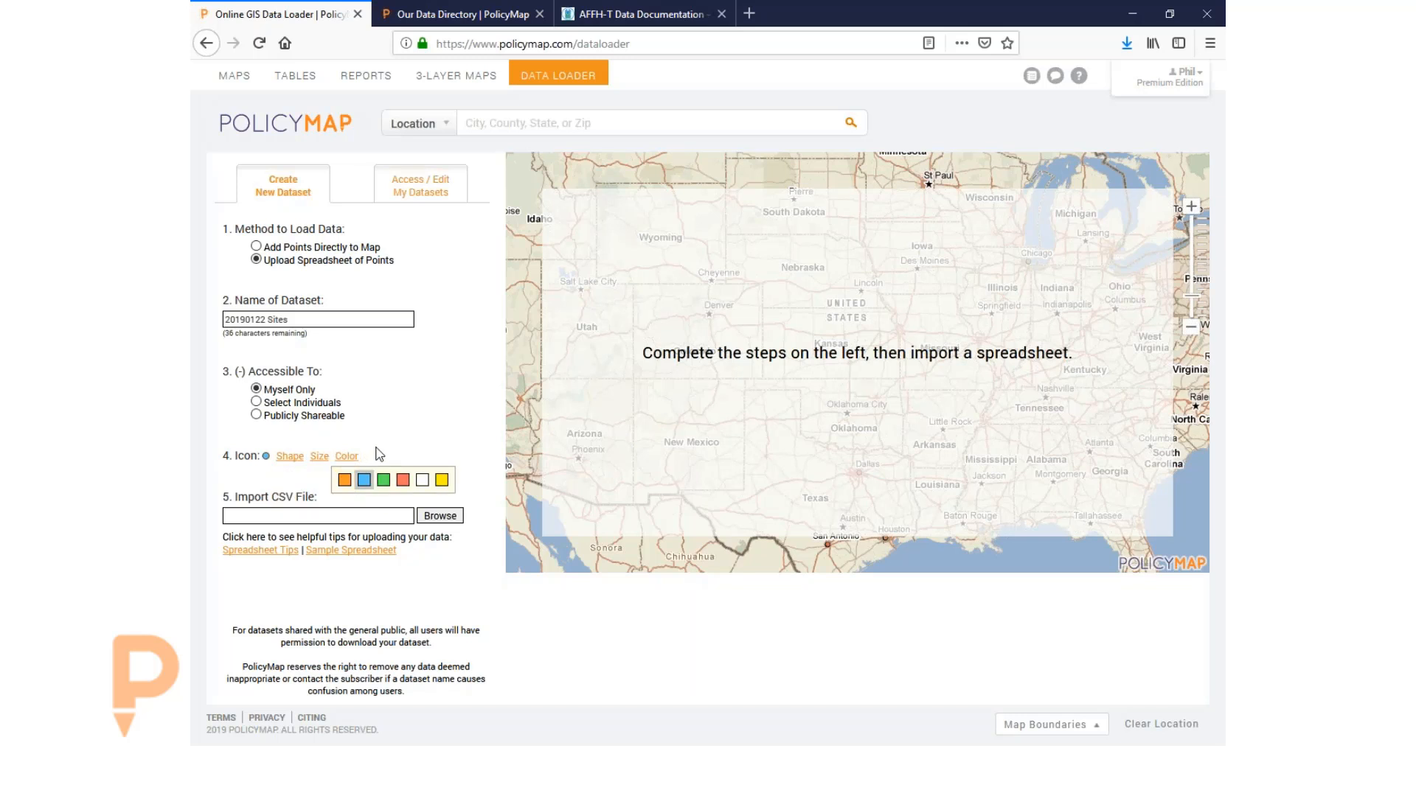
click(444, 414)
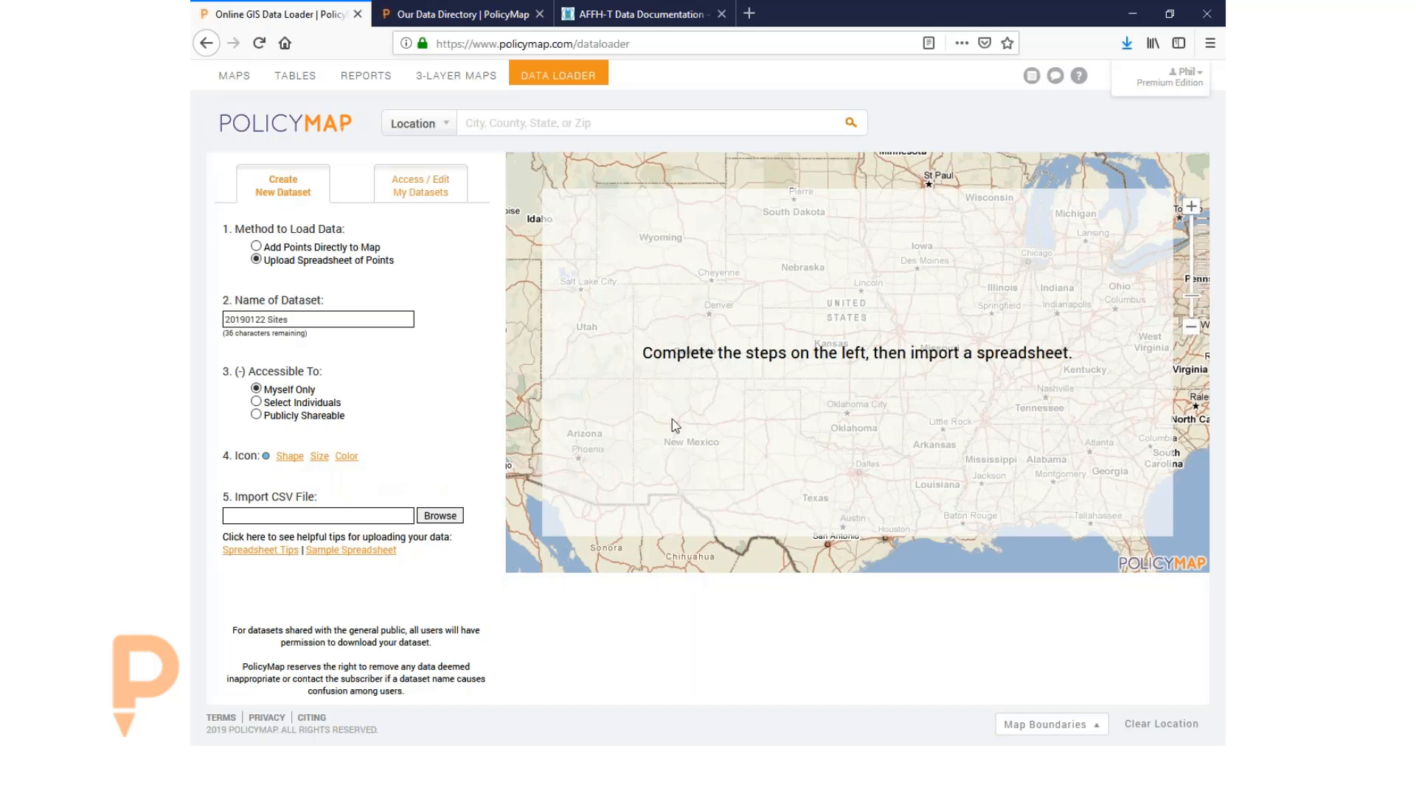
key(alt+Tab)
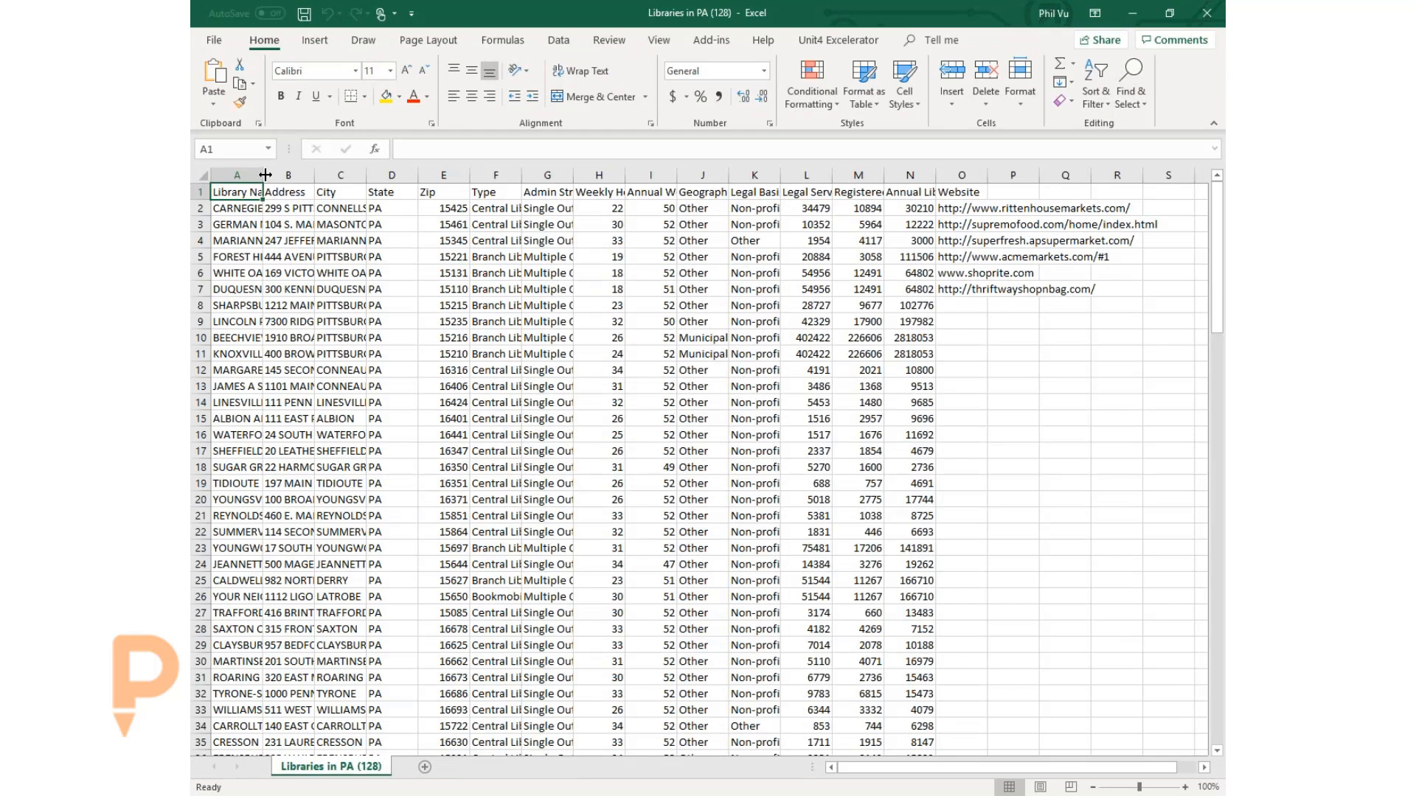
- Widen column A and fill the Address, City, State and Zip headers gold
drag(263, 175, 333, 174)
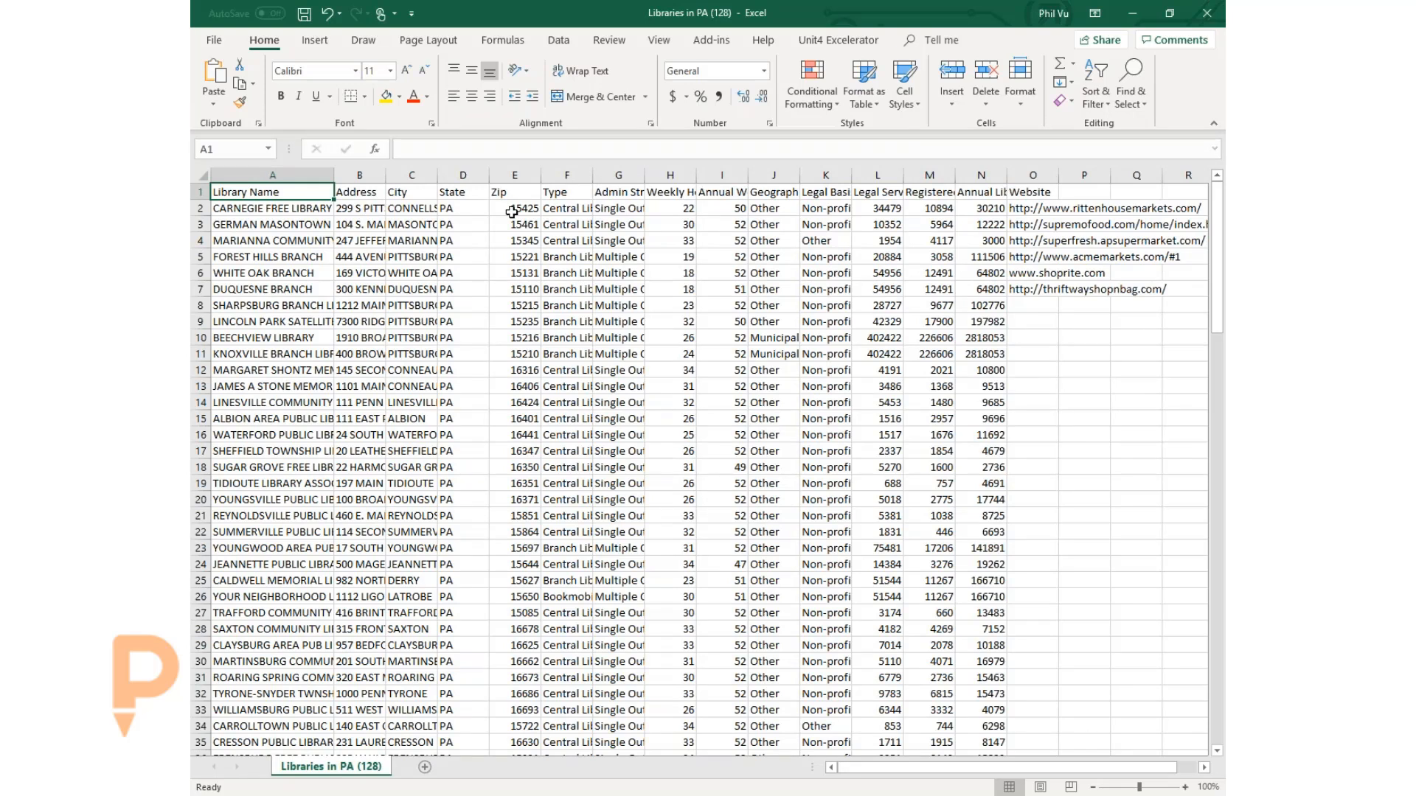
drag(373, 191, 509, 187)
click(385, 96)
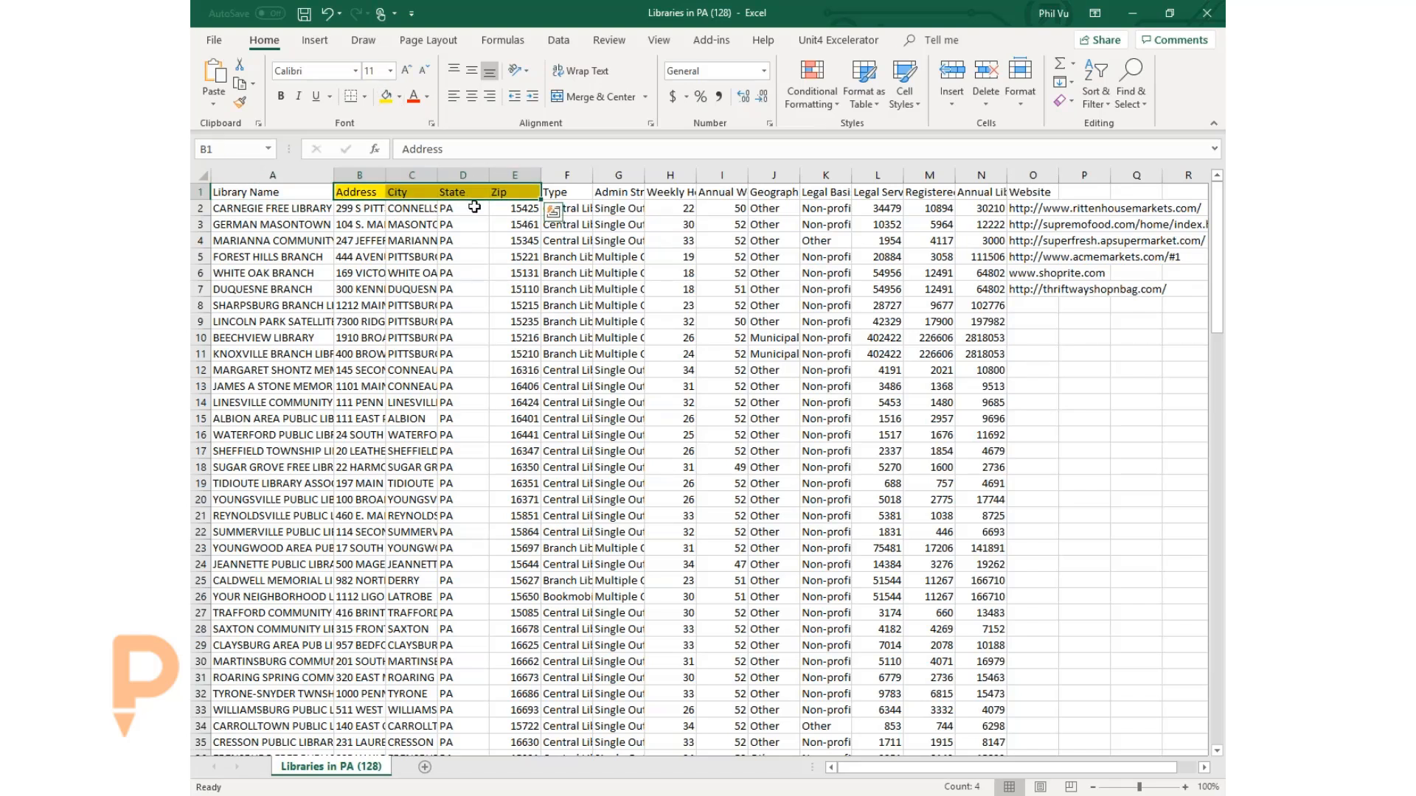
- Highlight headers, rows, columns and sample library names and addresses, then return to PolicyMap
drag(560, 192, 1023, 186)
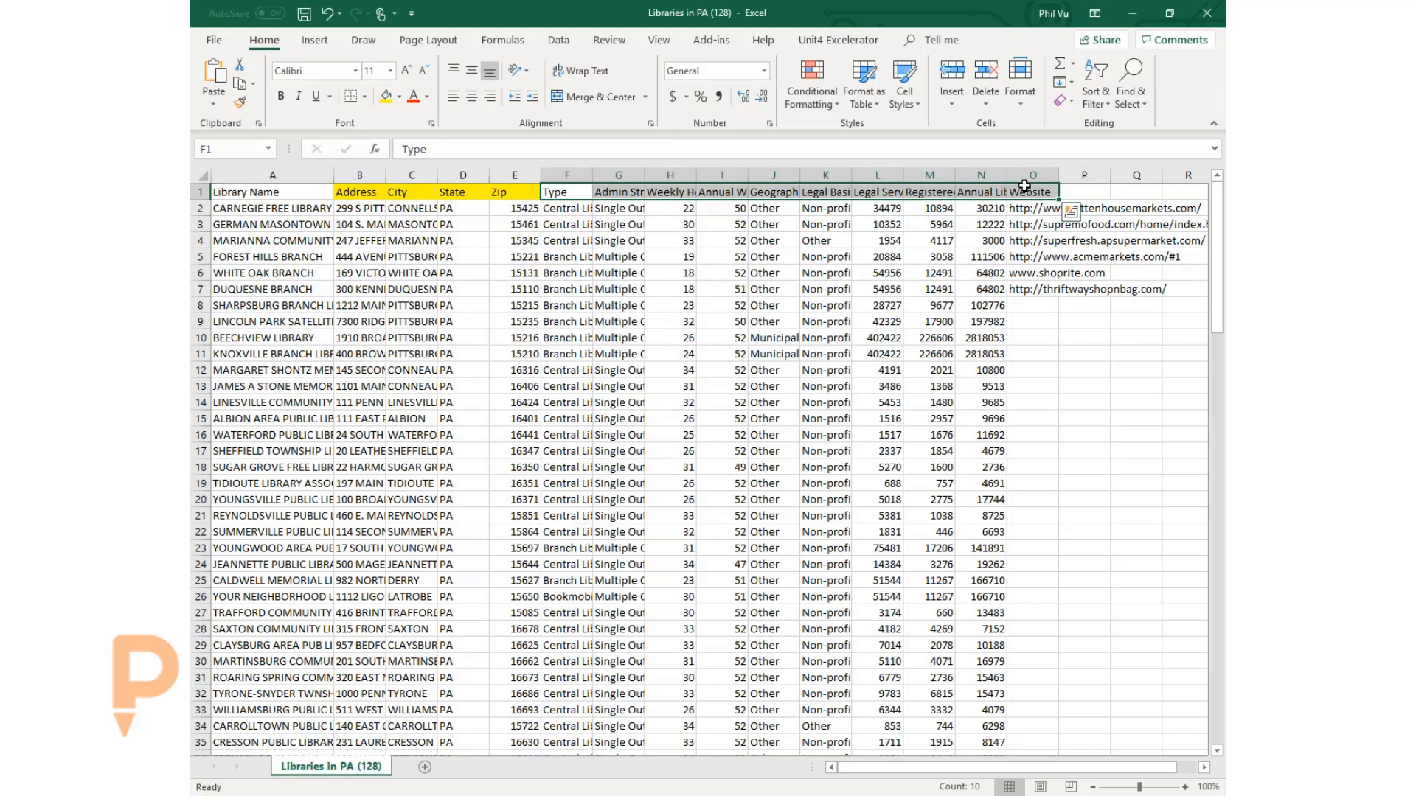
click(279, 196)
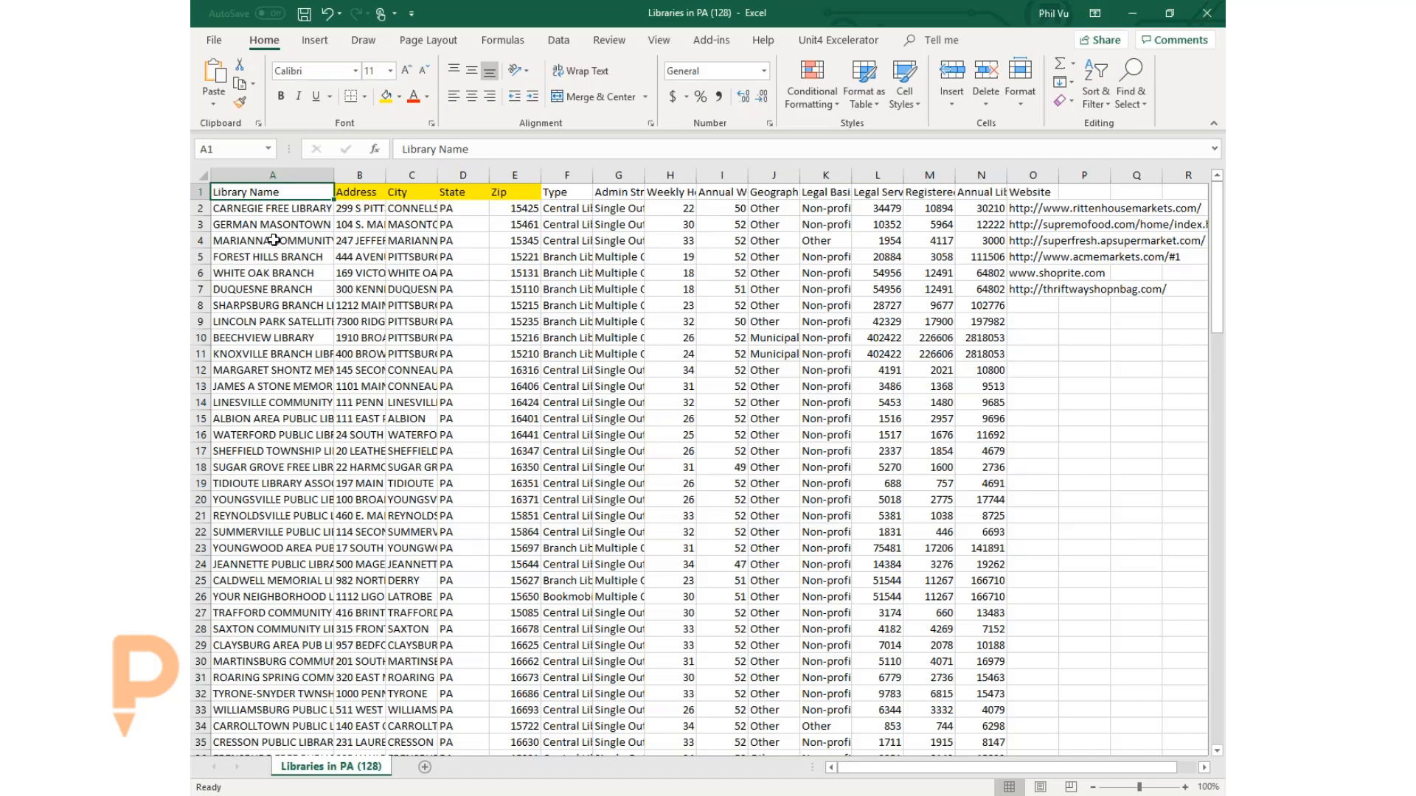
click(273, 240)
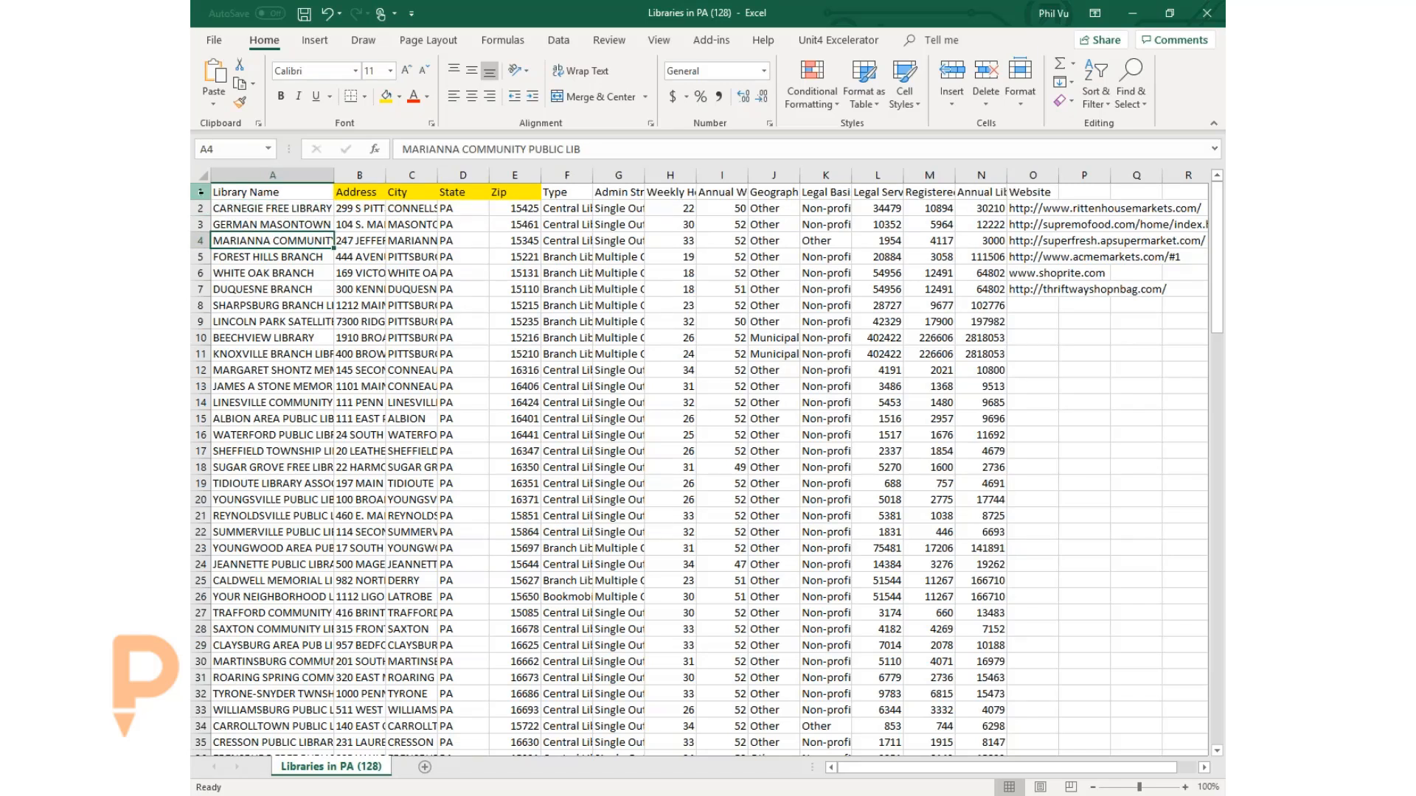
drag(199, 191, 261, 664)
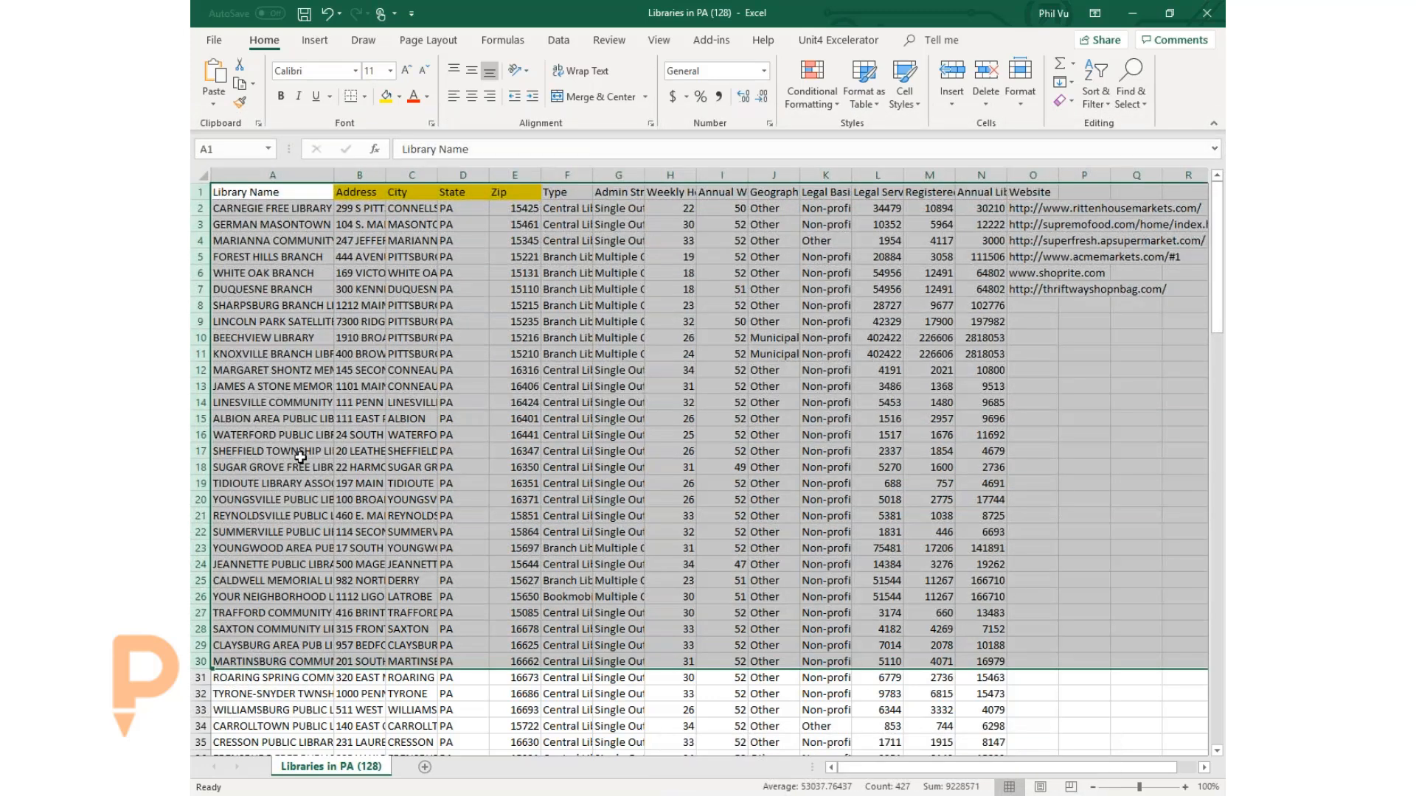
click(295, 452)
drag(277, 174, 1084, 175)
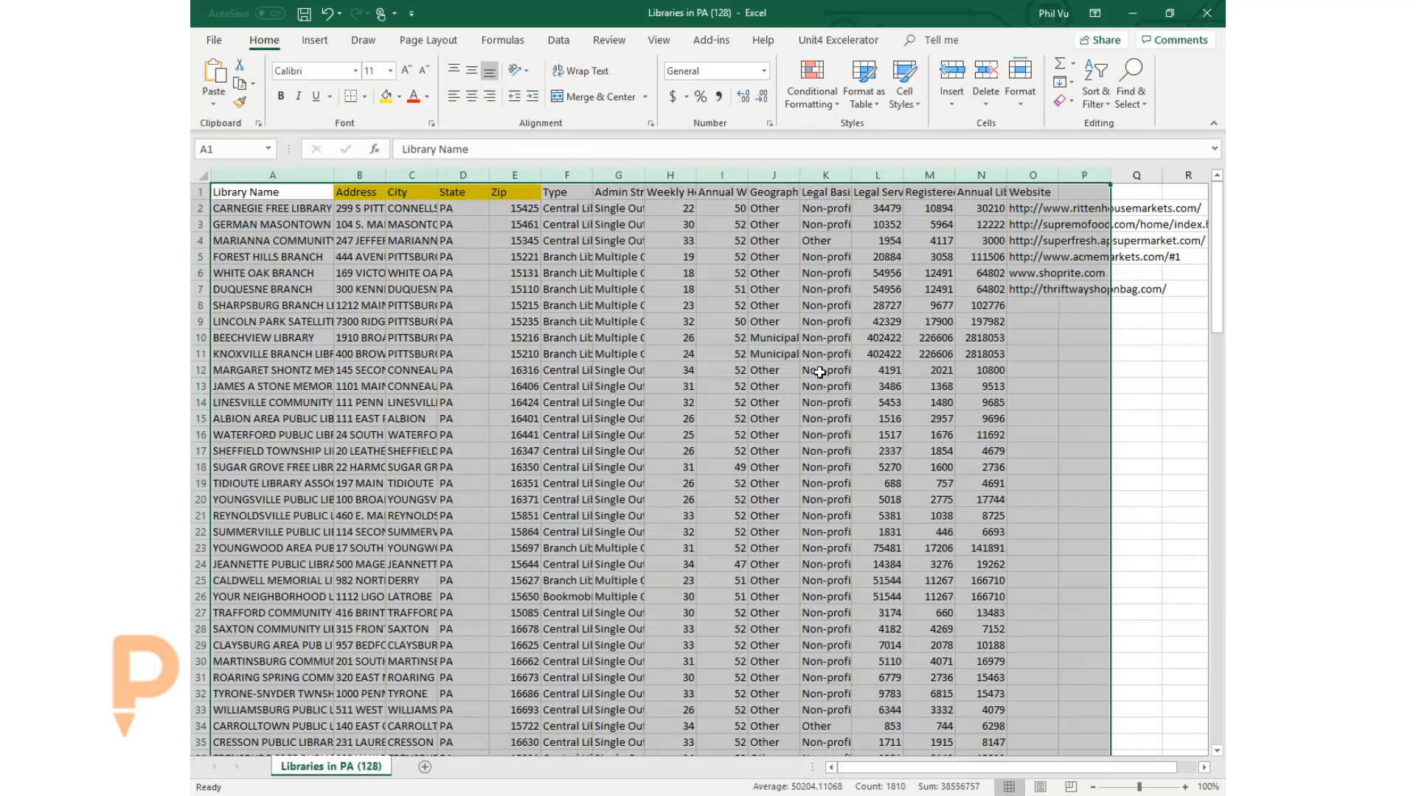
click(501, 287)
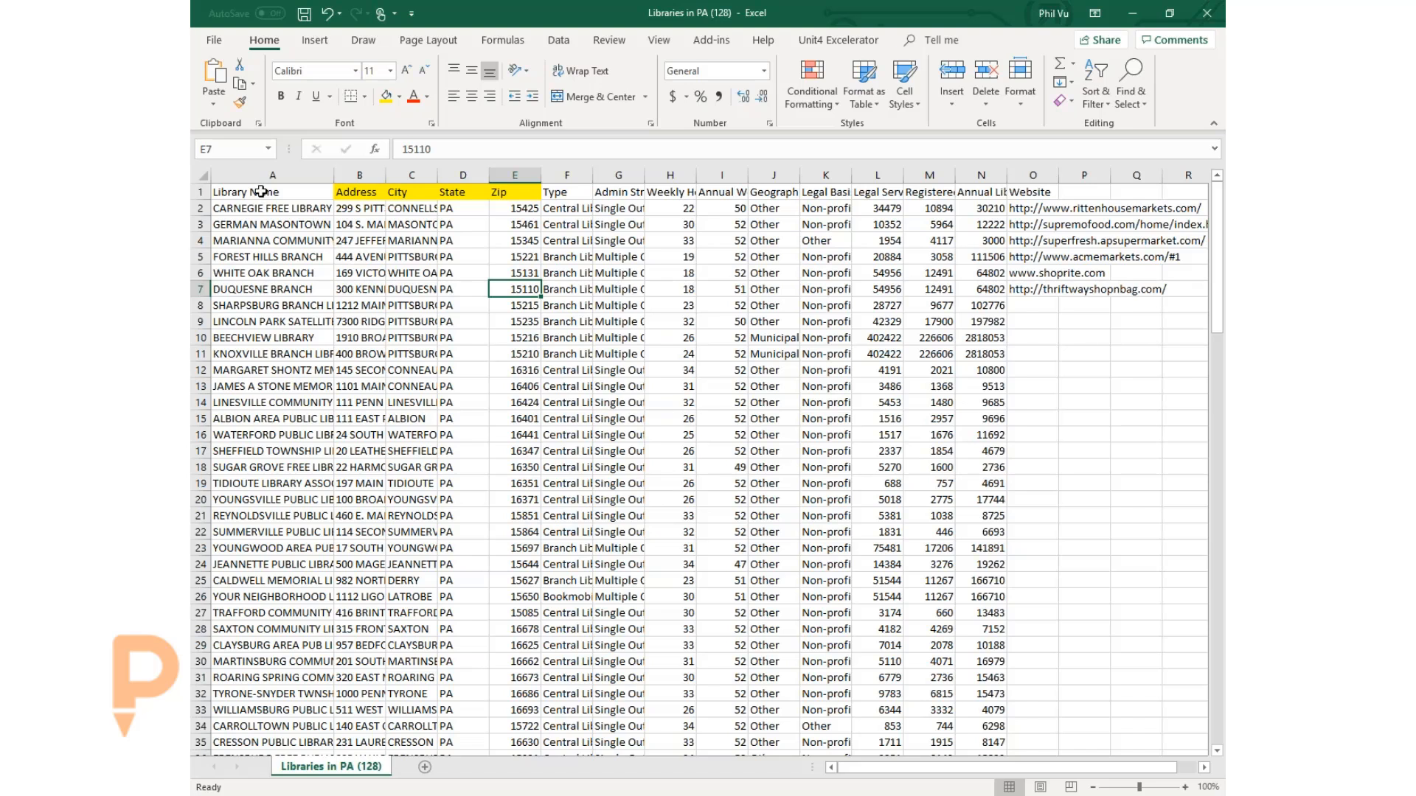
drag(263, 193, 265, 321)
click(351, 244)
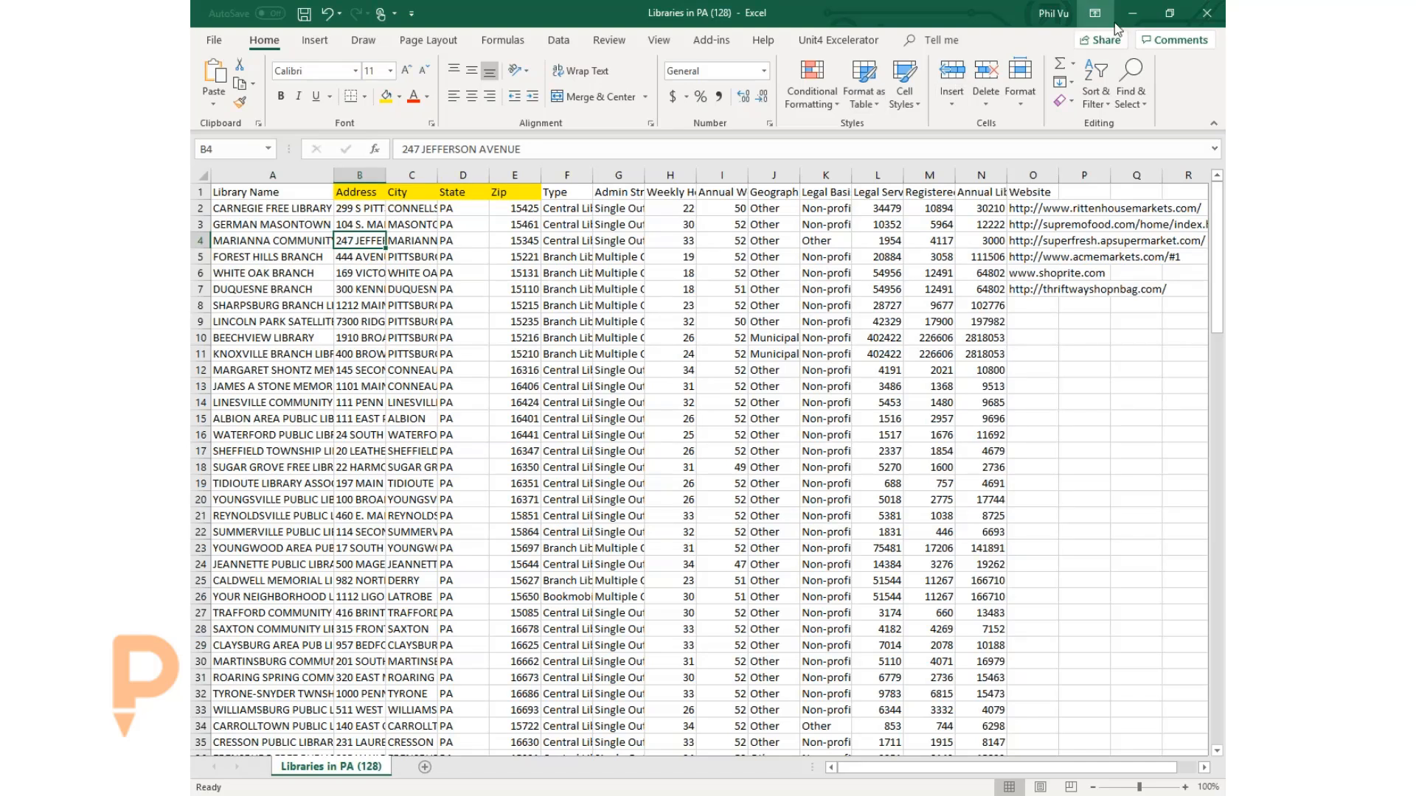
click(1139, 13)
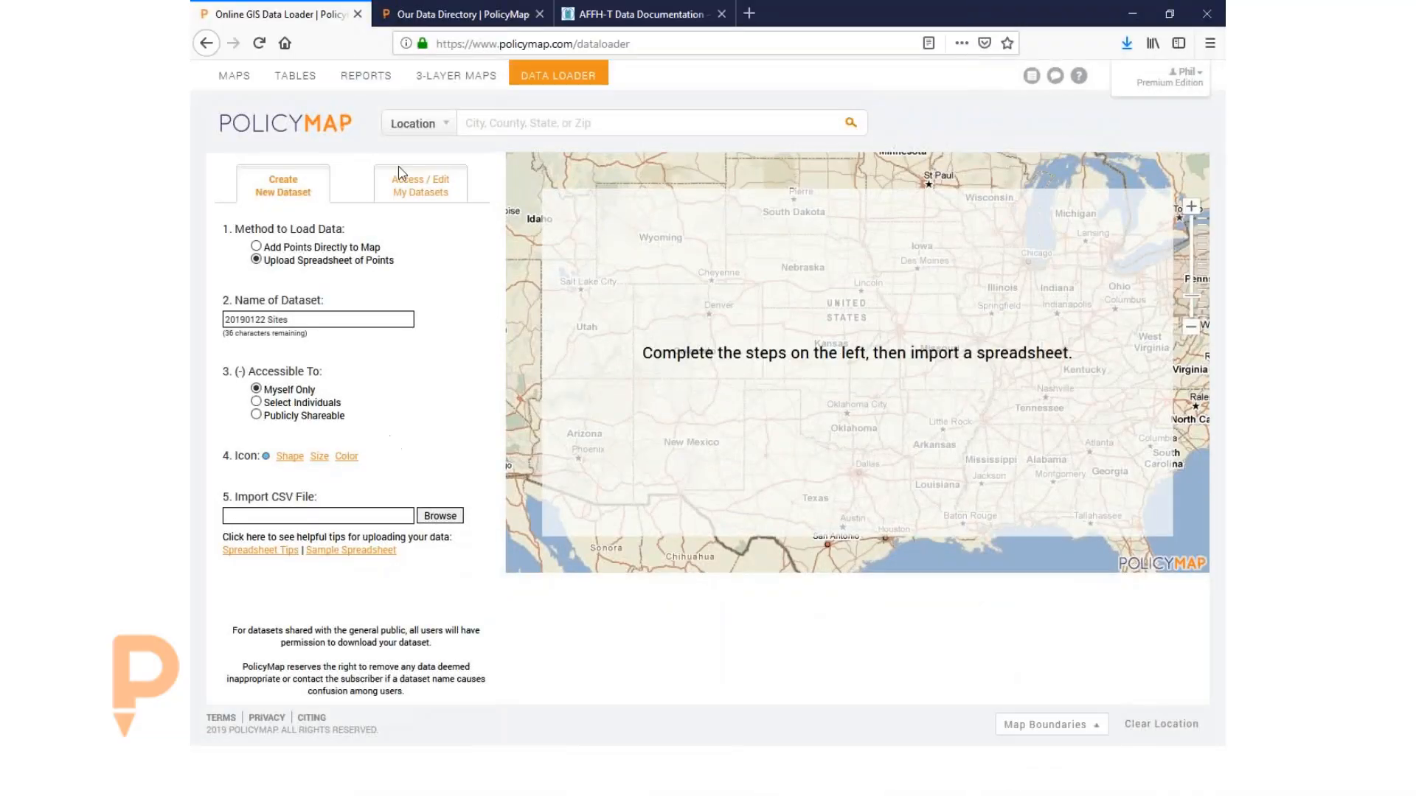
- Import Libraries in PA (128).csv into the 20190122 Sites dataset for column review
click(440, 515)
scroll(514, 252, down, 2)
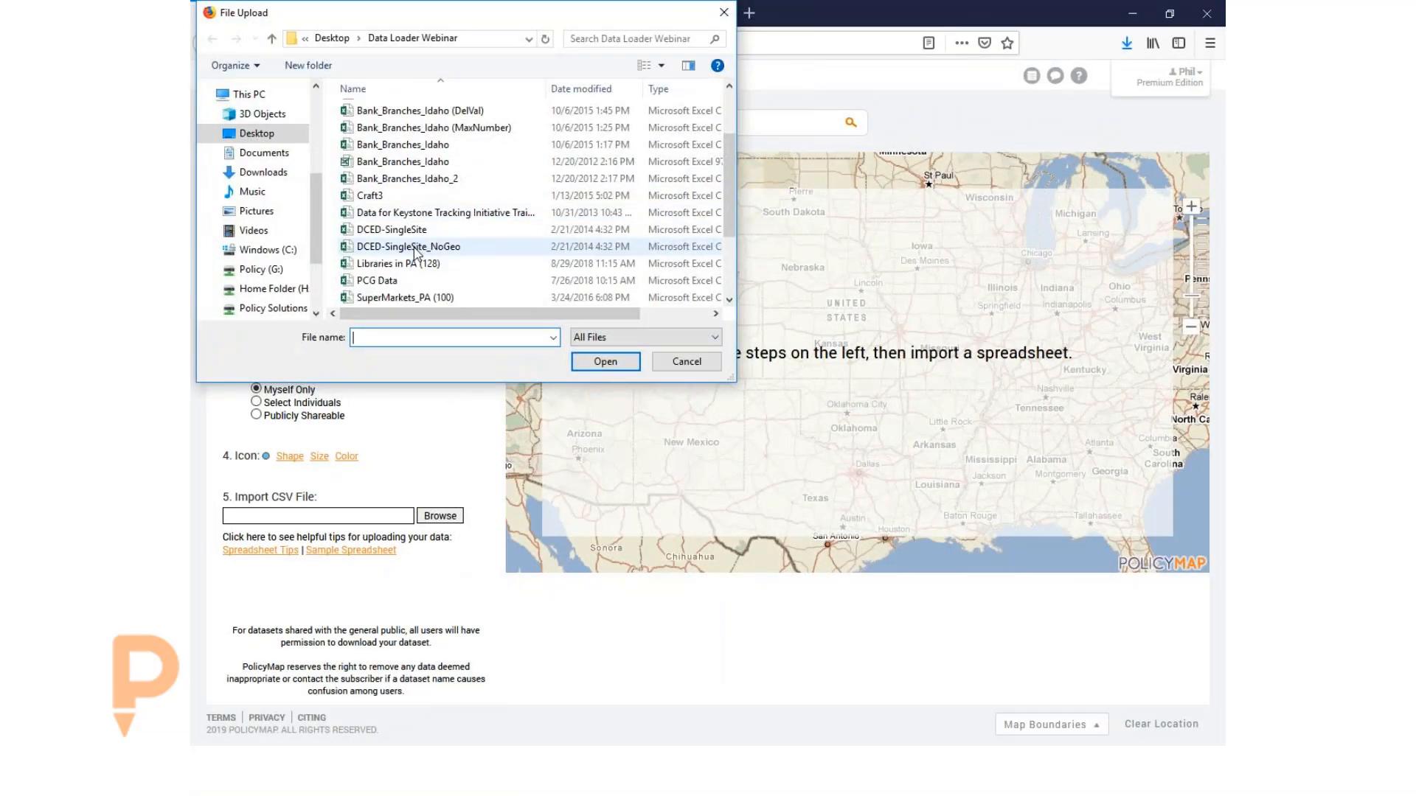
click(405, 264)
click(603, 361)
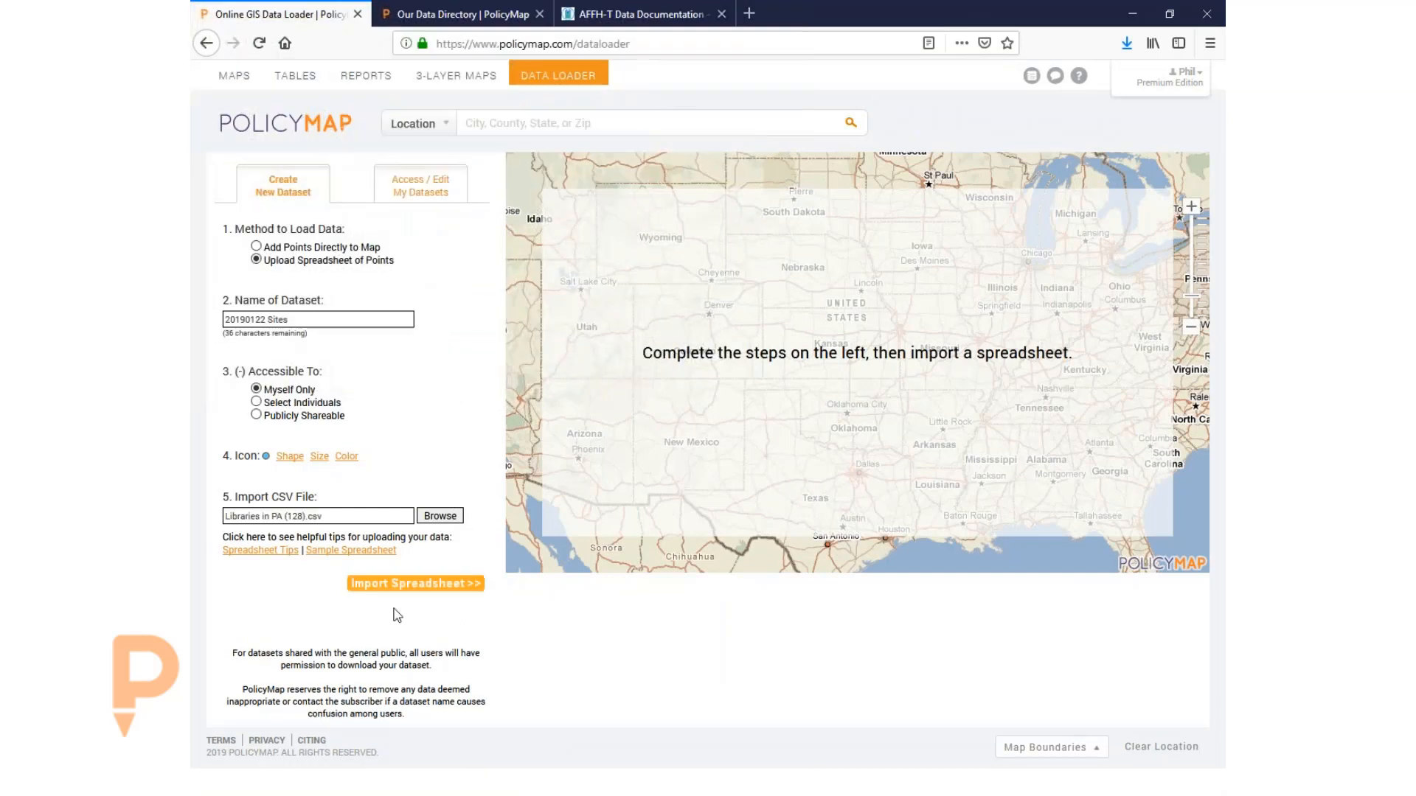
click(413, 586)
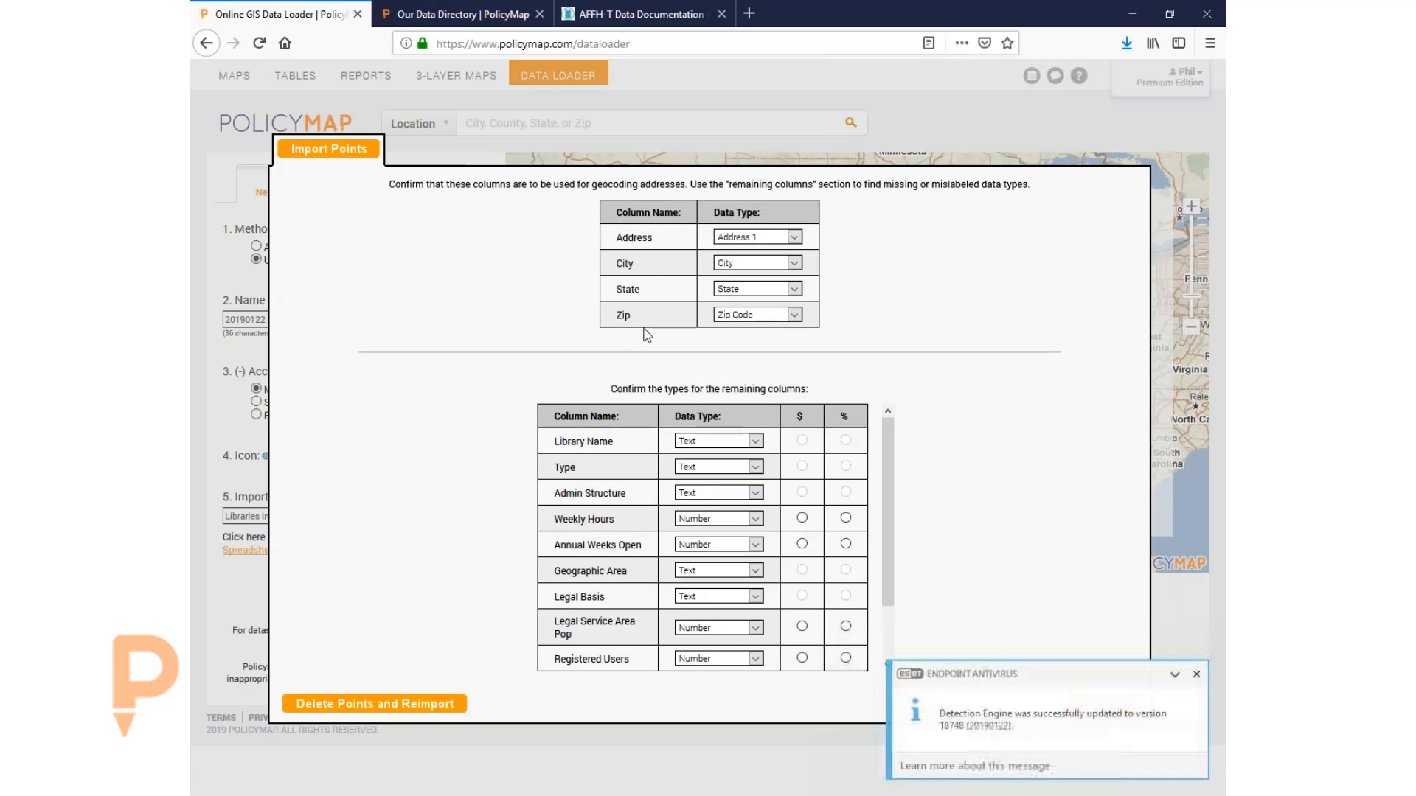
- Keep Weekly Hours as Number, accept the column types, and geocode the 128 libraries
click(1197, 675)
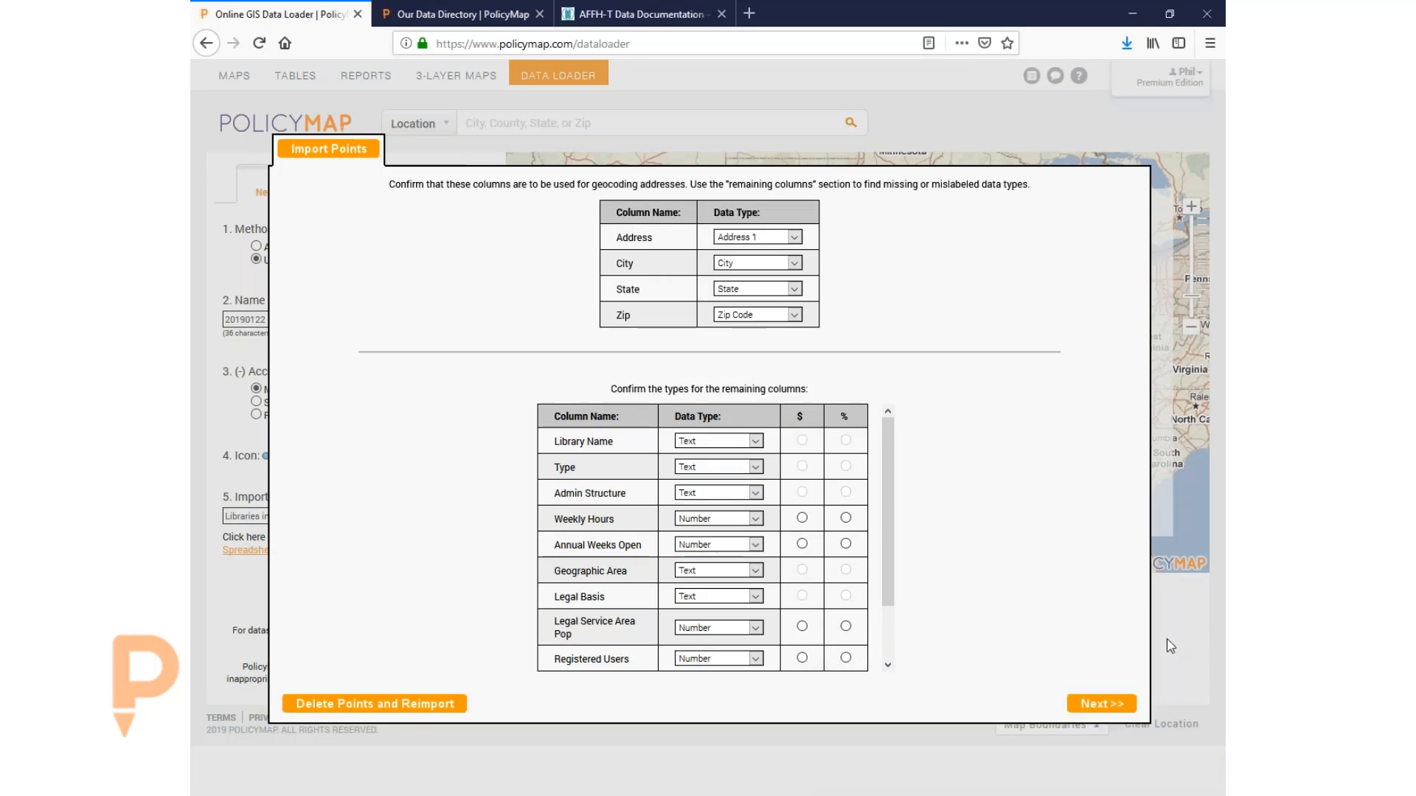
click(725, 523)
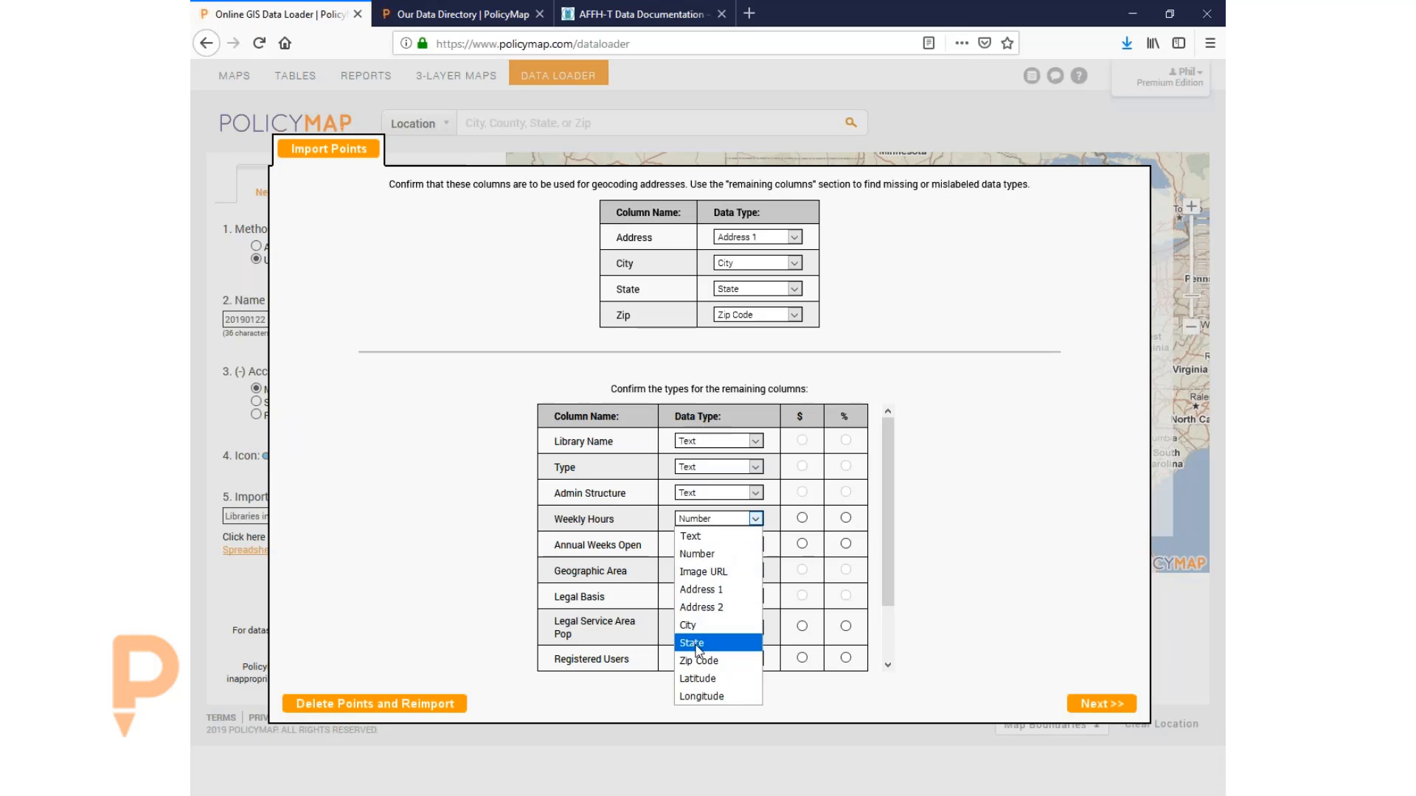
click(996, 562)
click(1110, 704)
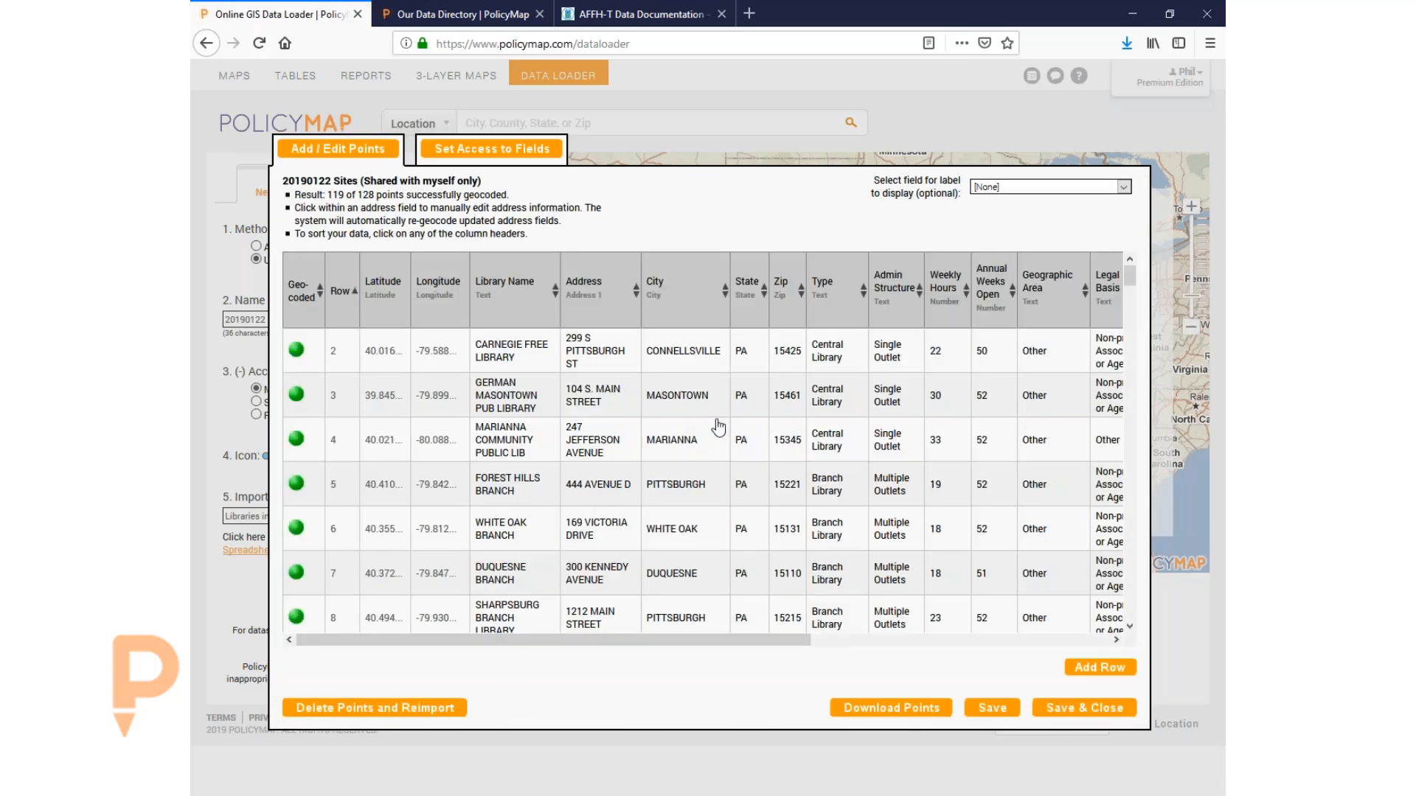
- Scroll through the uploaded points table and inspect row 4's address
drag(690, 640, 977, 639)
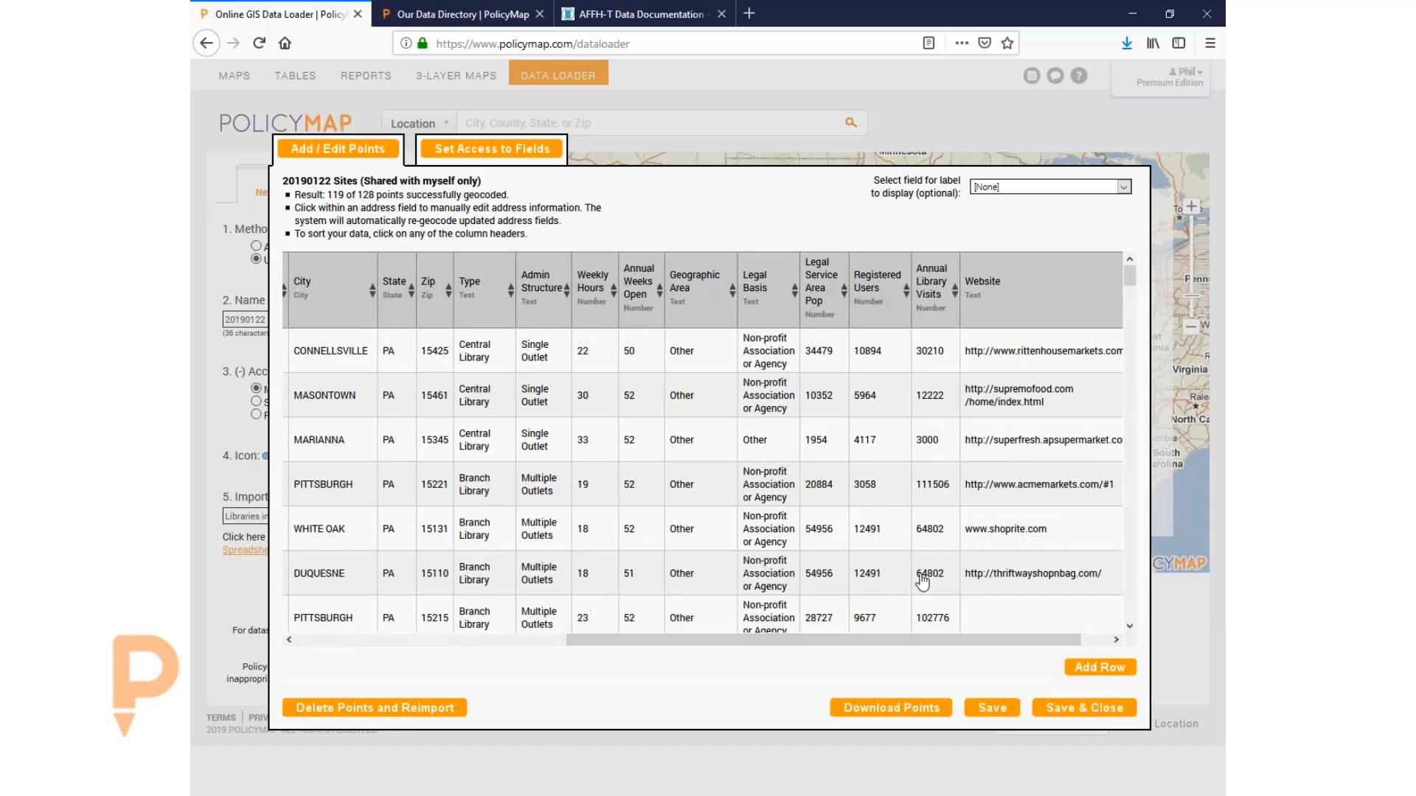
scroll(663, 527, down, 5)
drag(843, 640, 441, 659)
scroll(407, 274, up, 5)
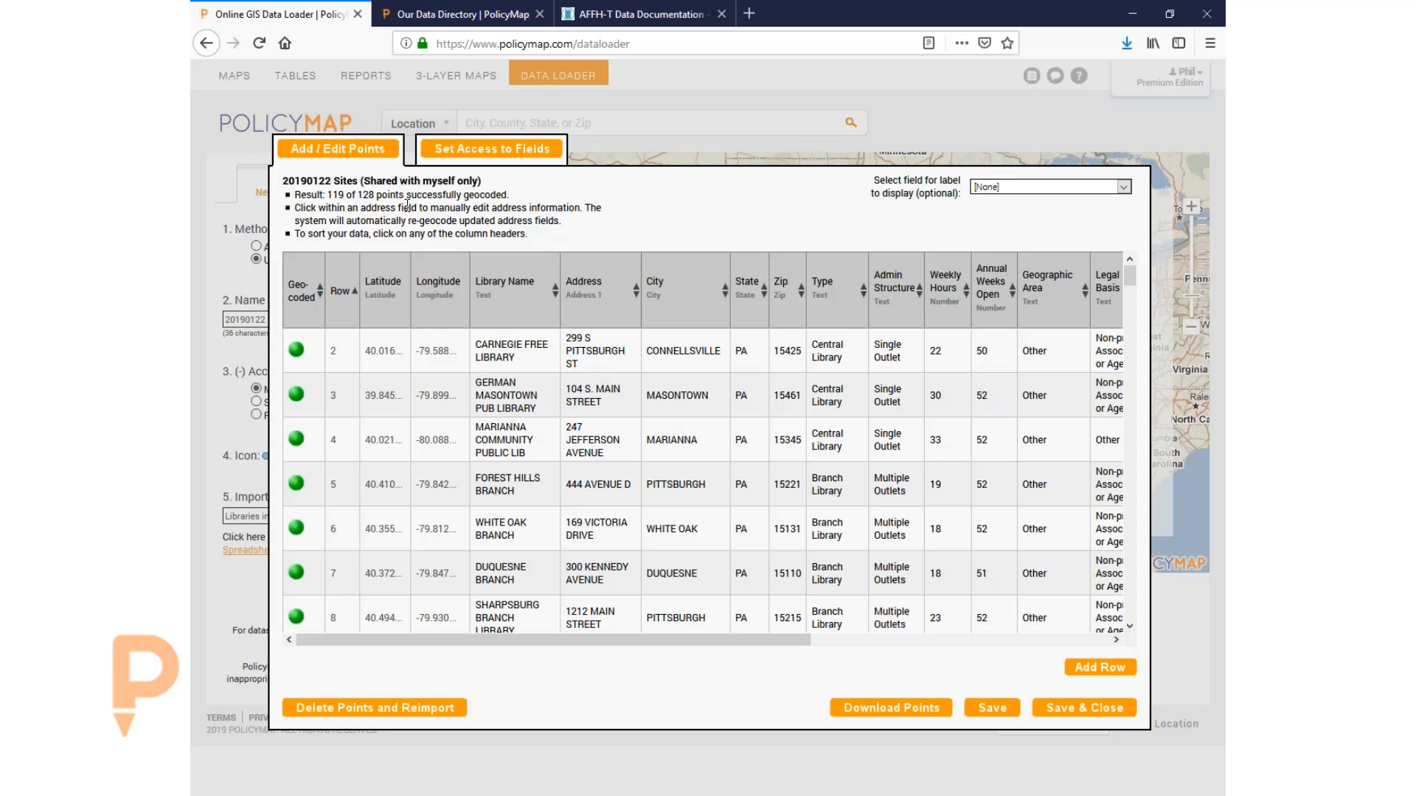
click(587, 442)
click(894, 396)
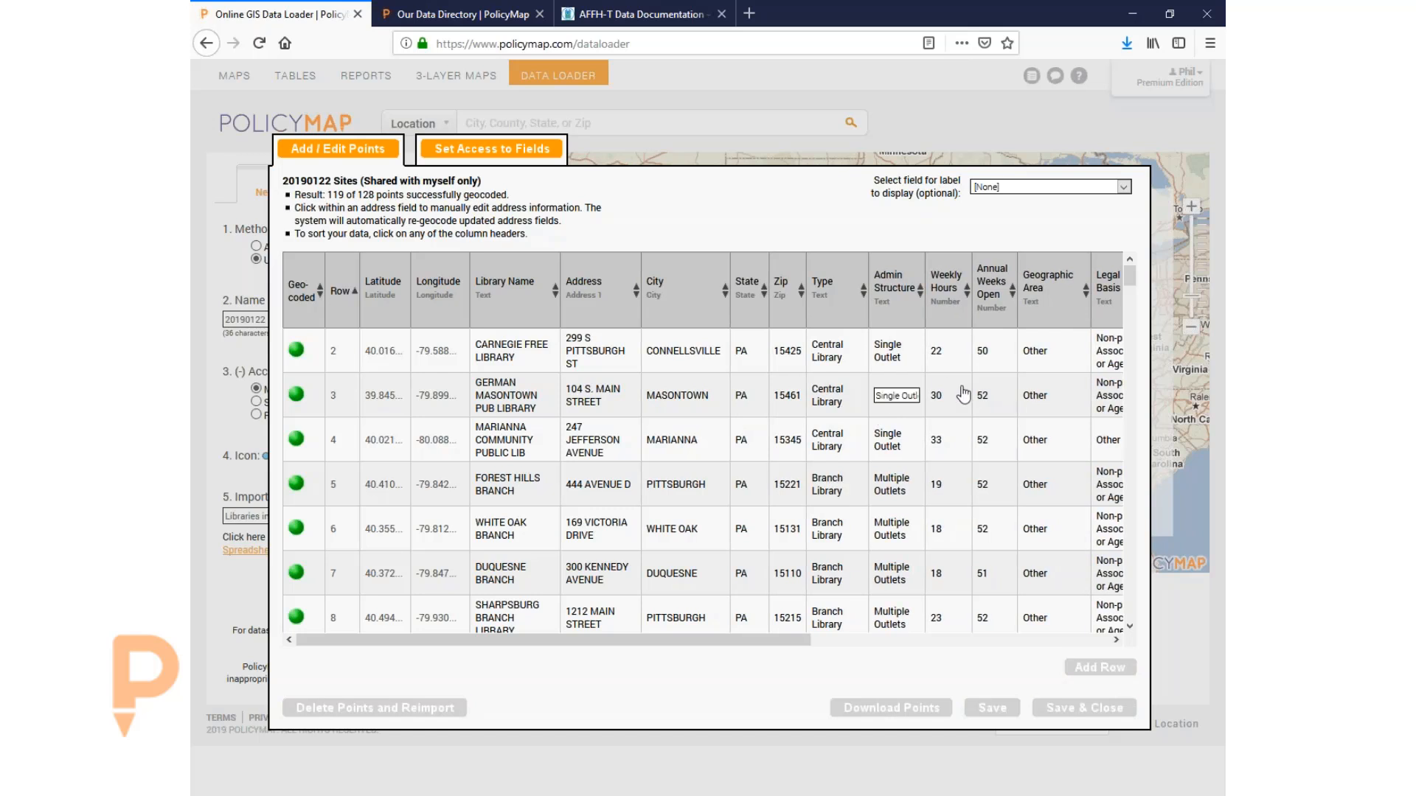
- Sort the points by Library Name, then Row, then Geo-coded status, so failed libraries come first
click(515, 294)
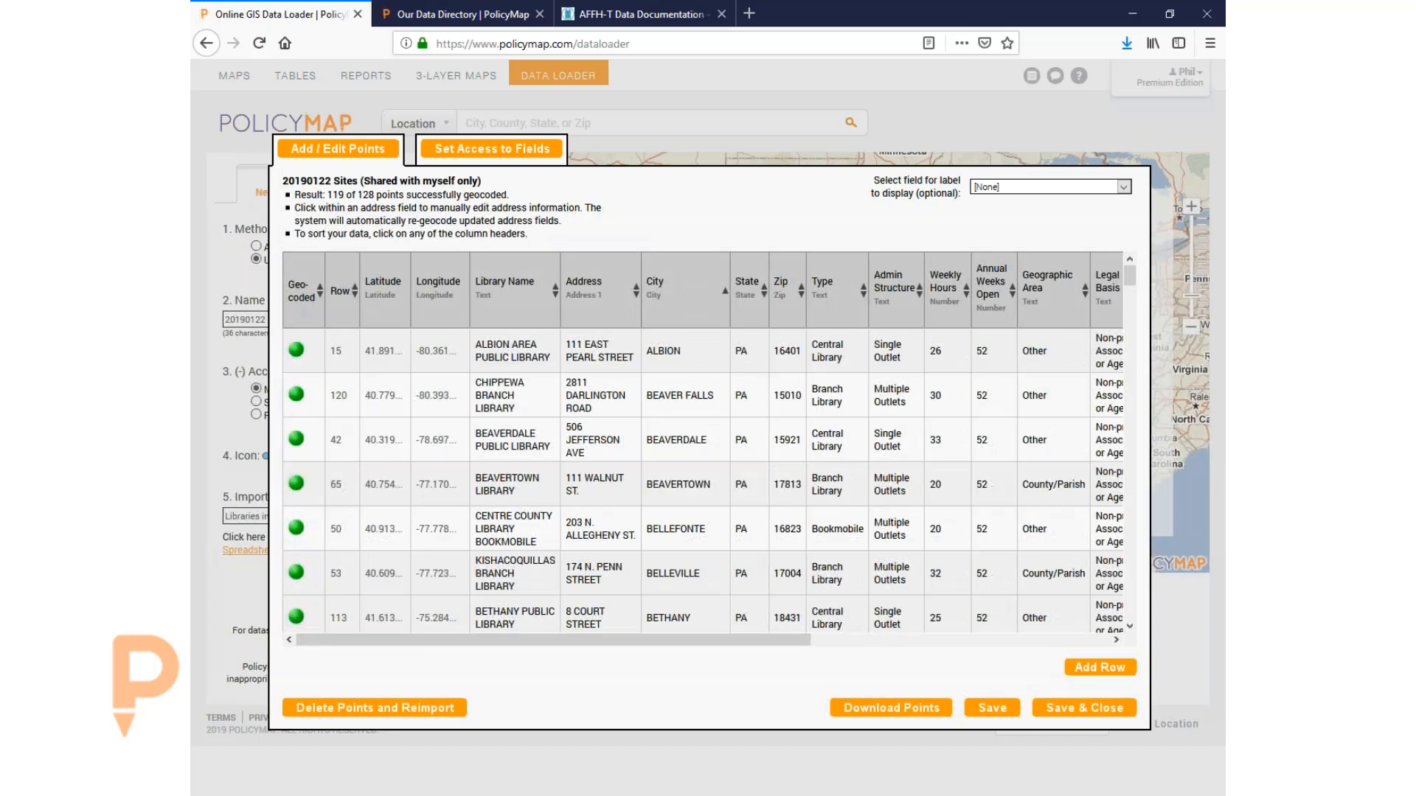
click(338, 291)
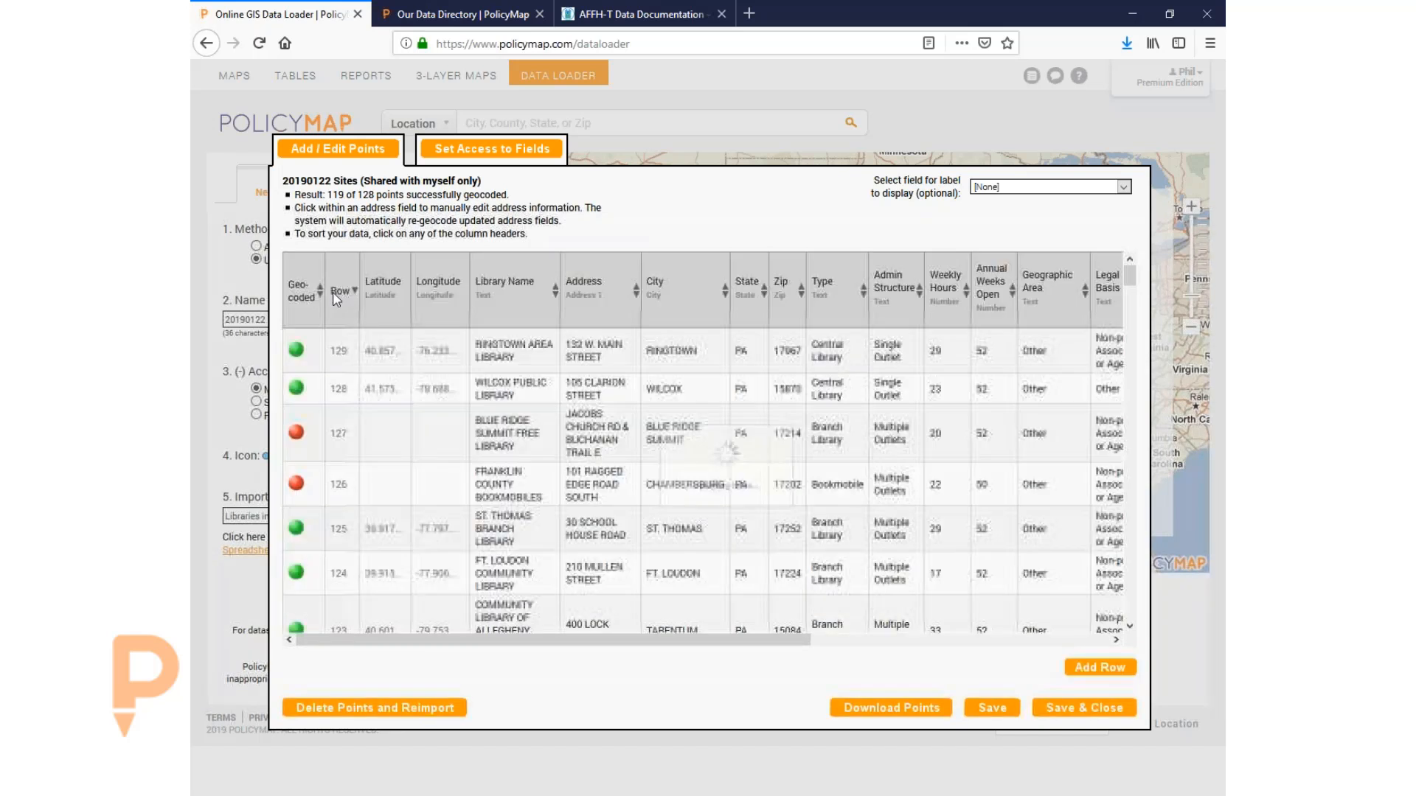
click(337, 291)
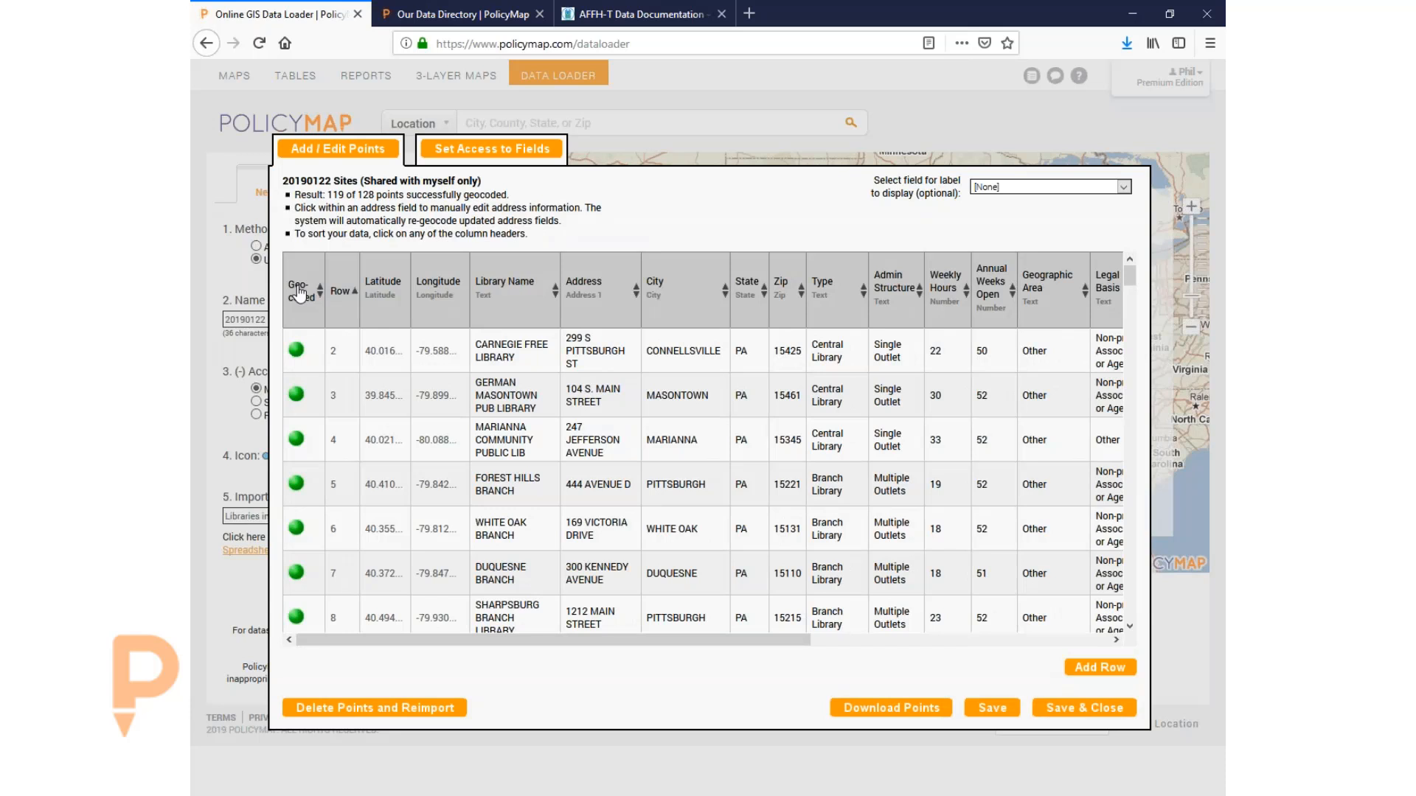
click(299, 293)
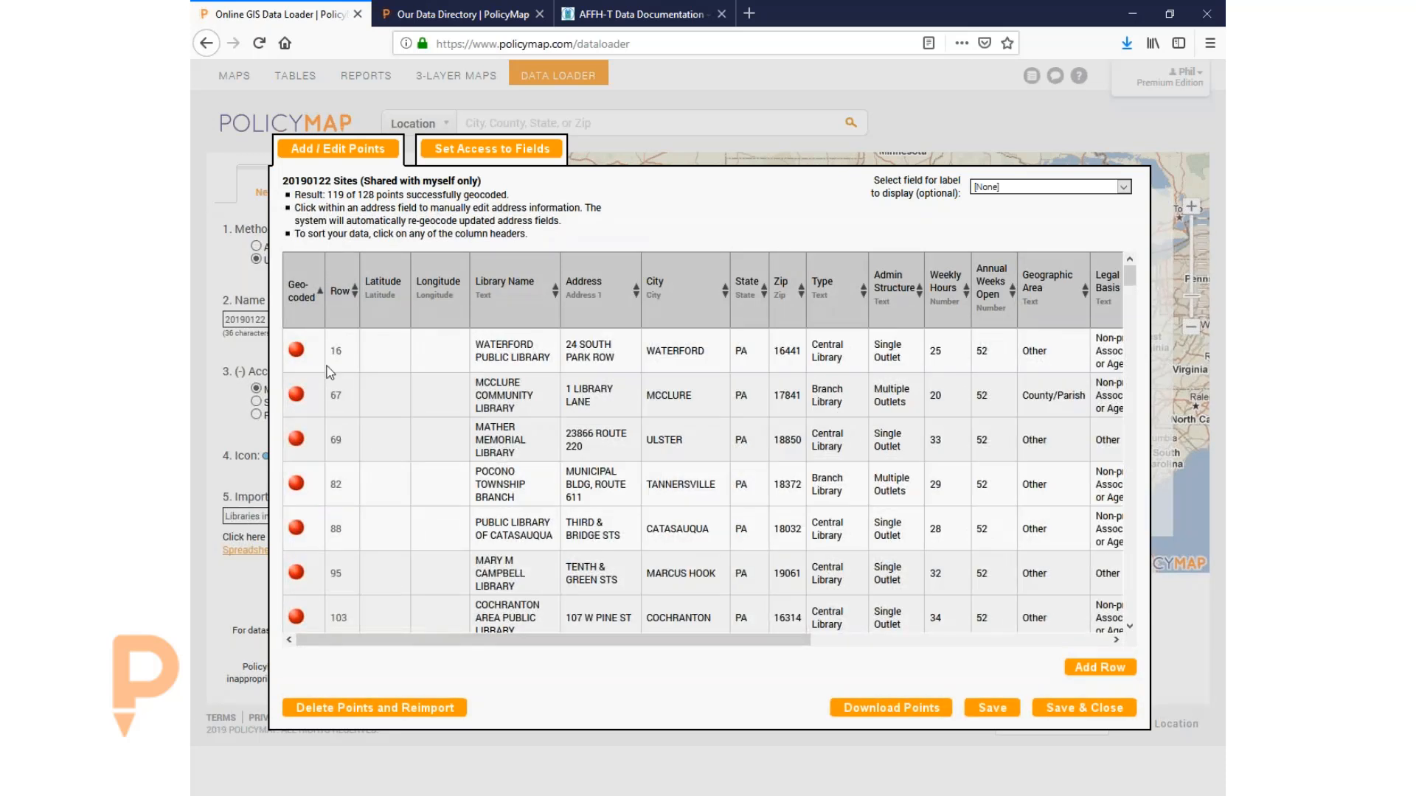
scroll(330, 372, down, 5)
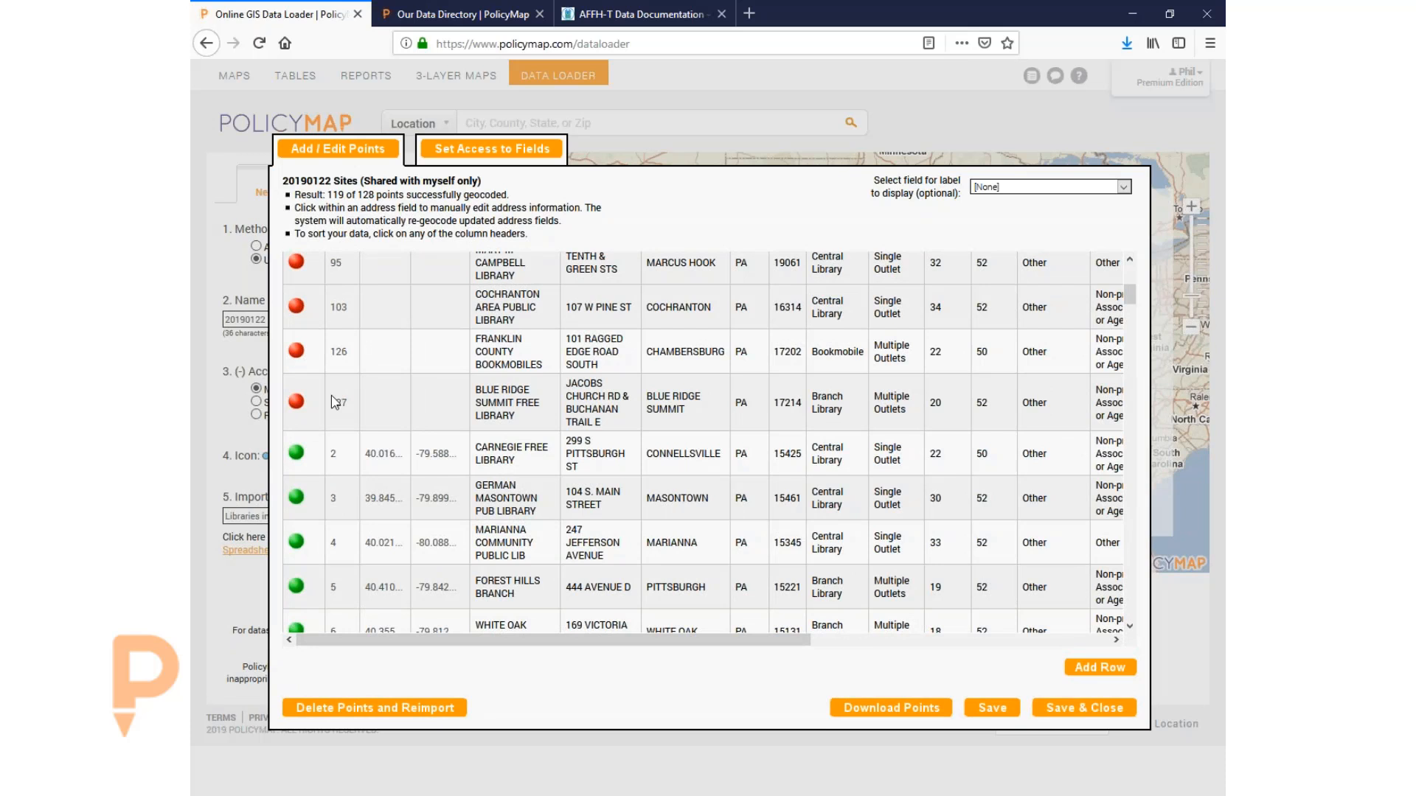
scroll(384, 439, up, 5)
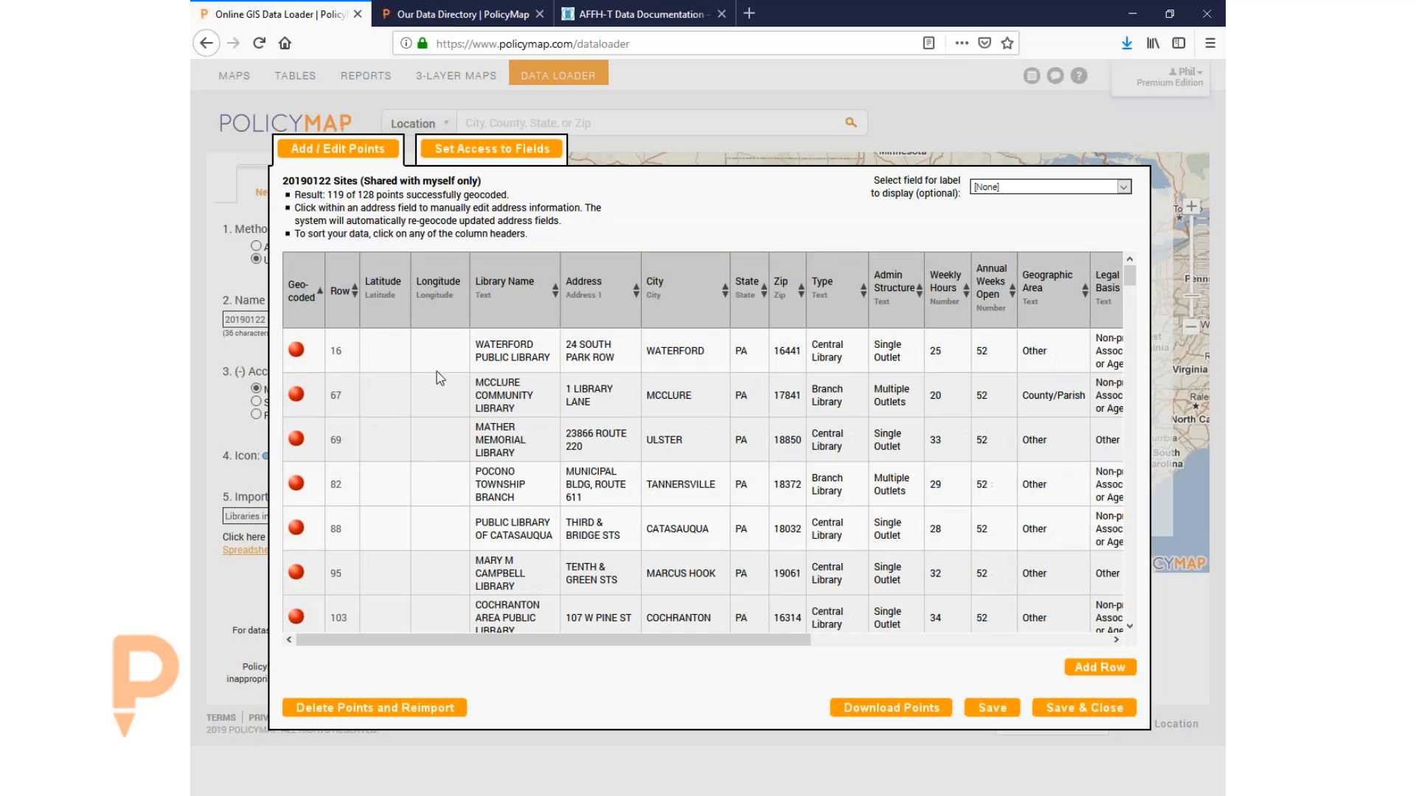
click(585, 355)
triple_click(604, 352)
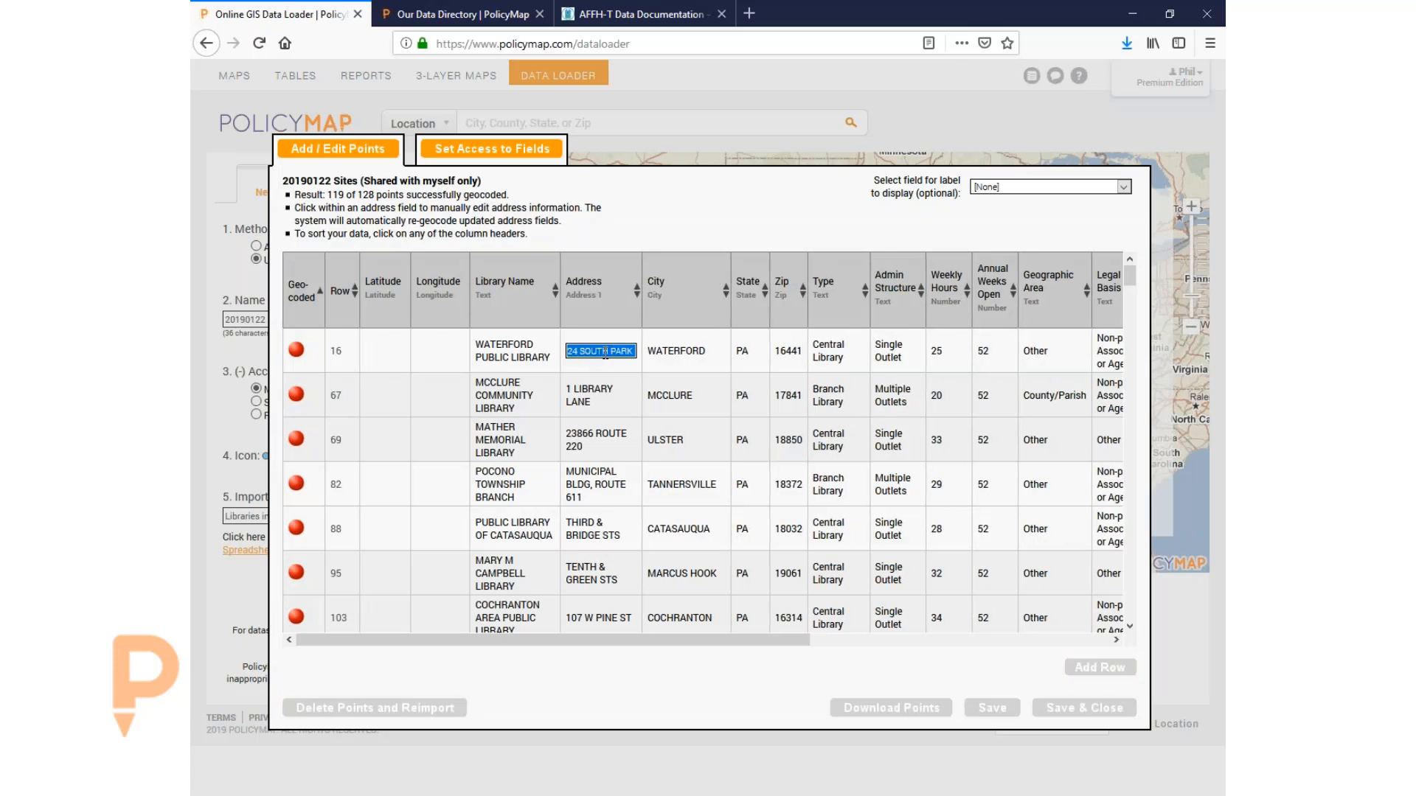
text(t st)
key(Tab)
key(Tab)
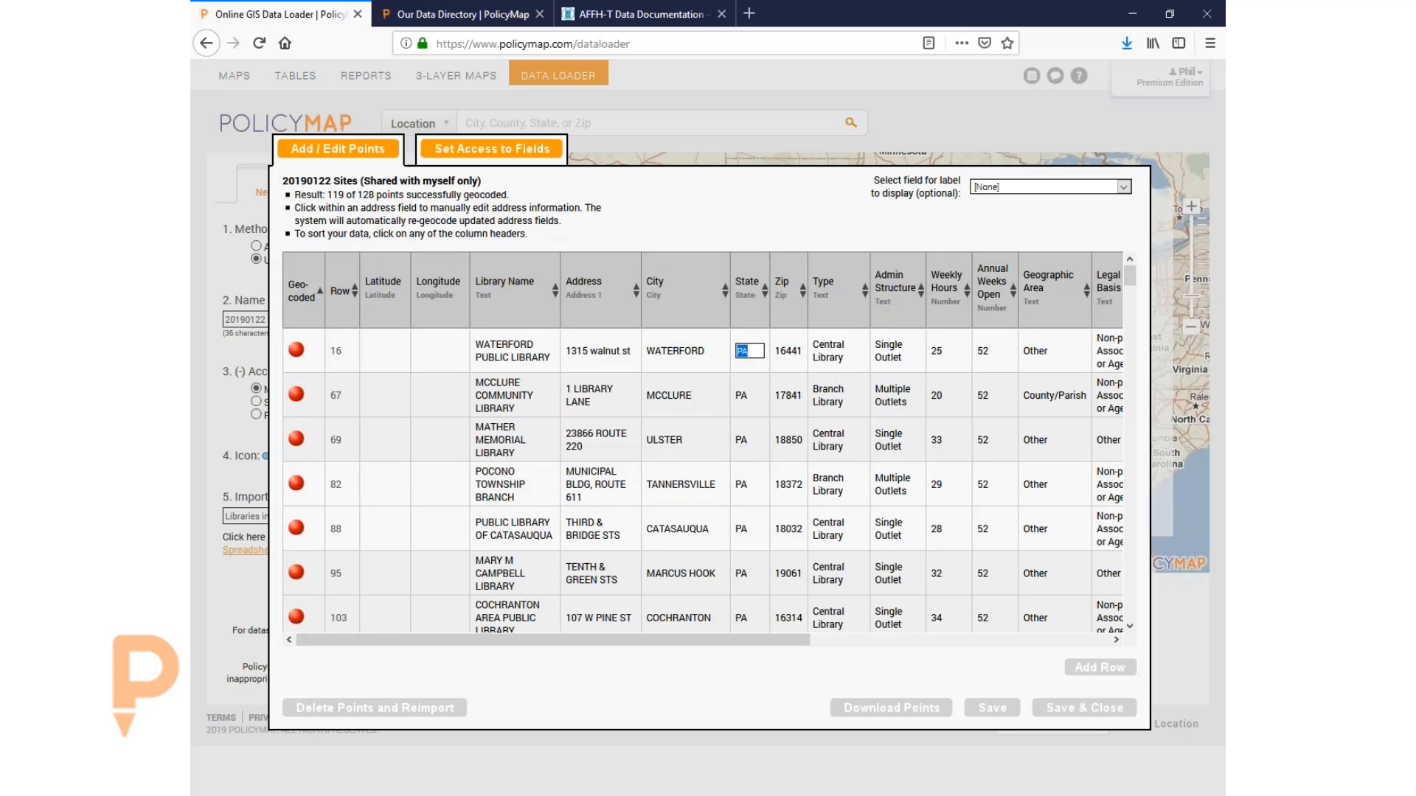
text(191107)
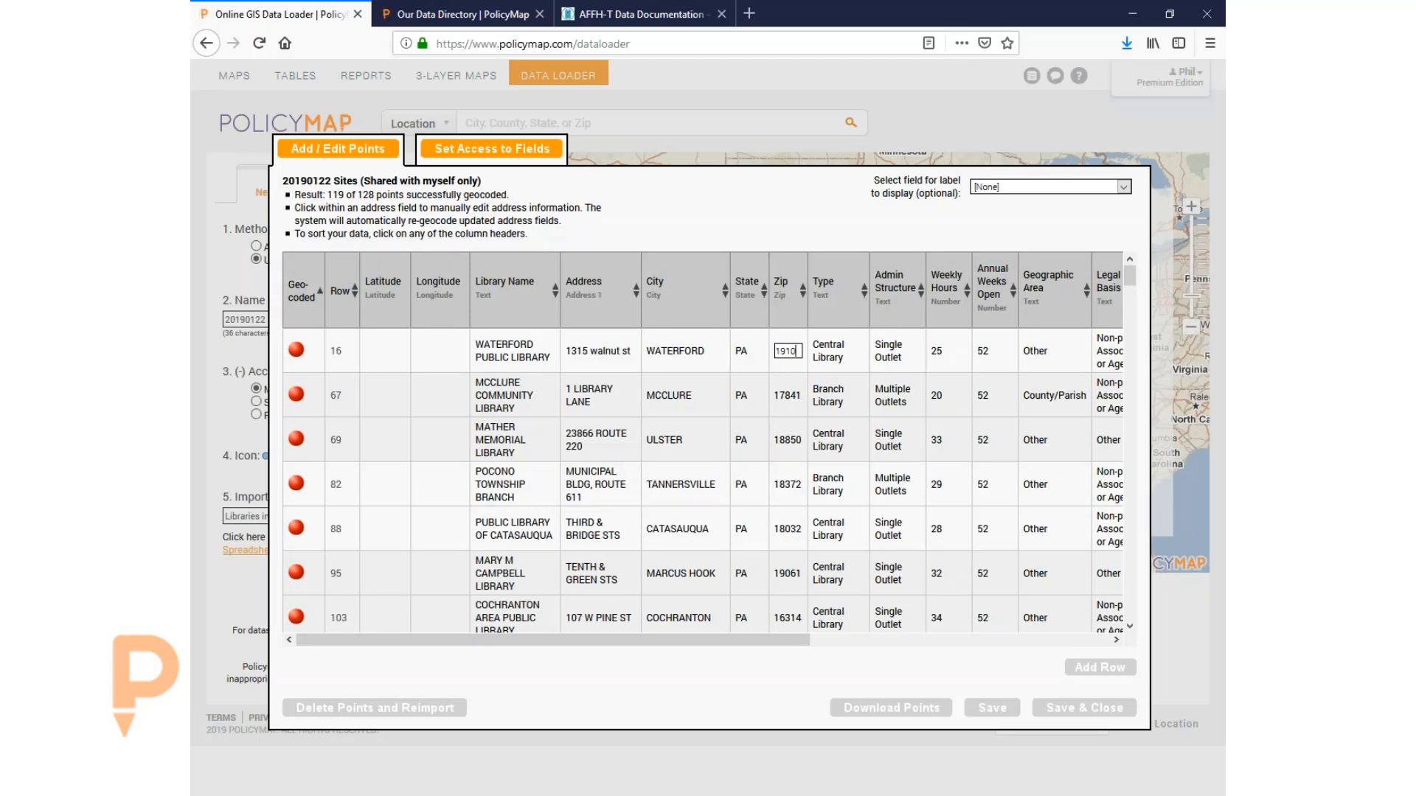
key(Tab)
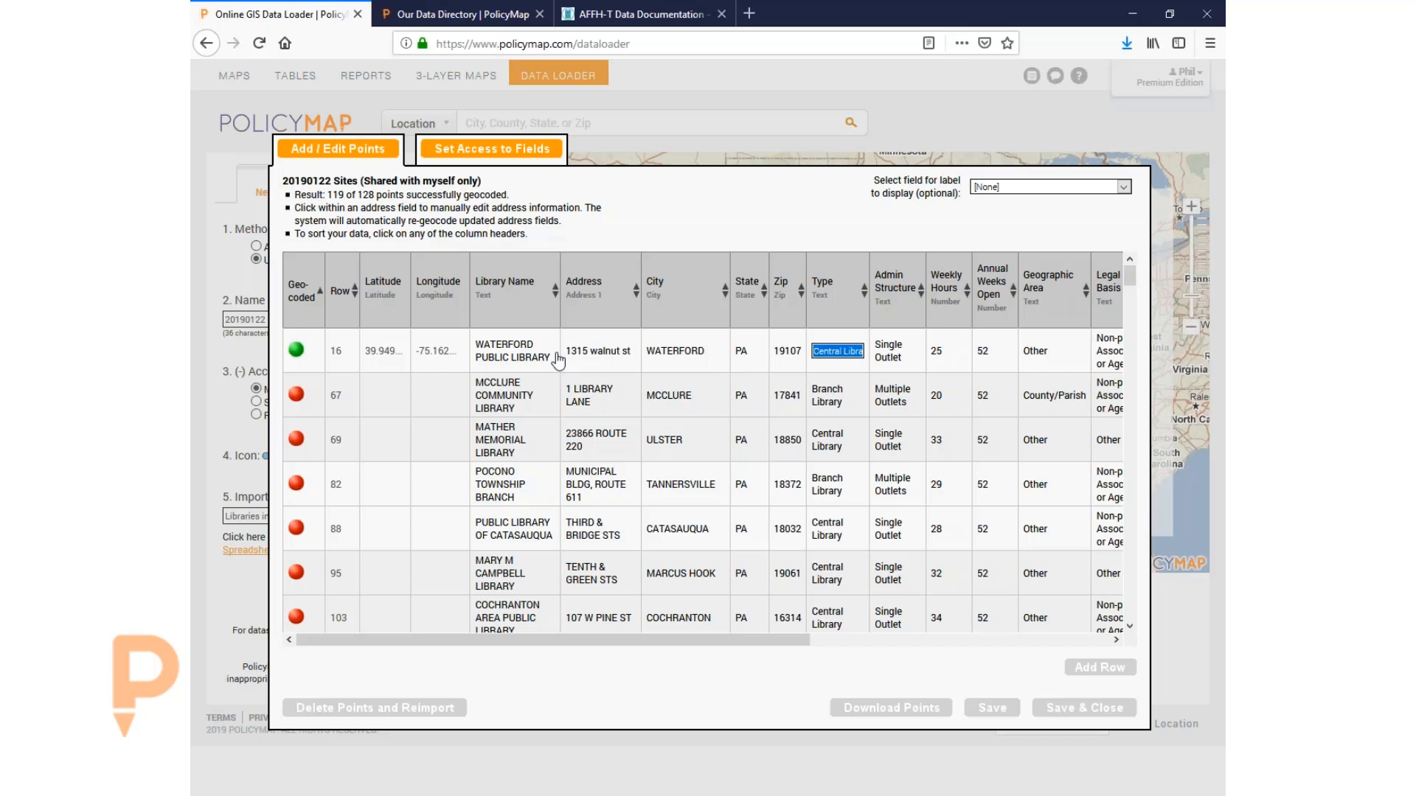
click(673, 701)
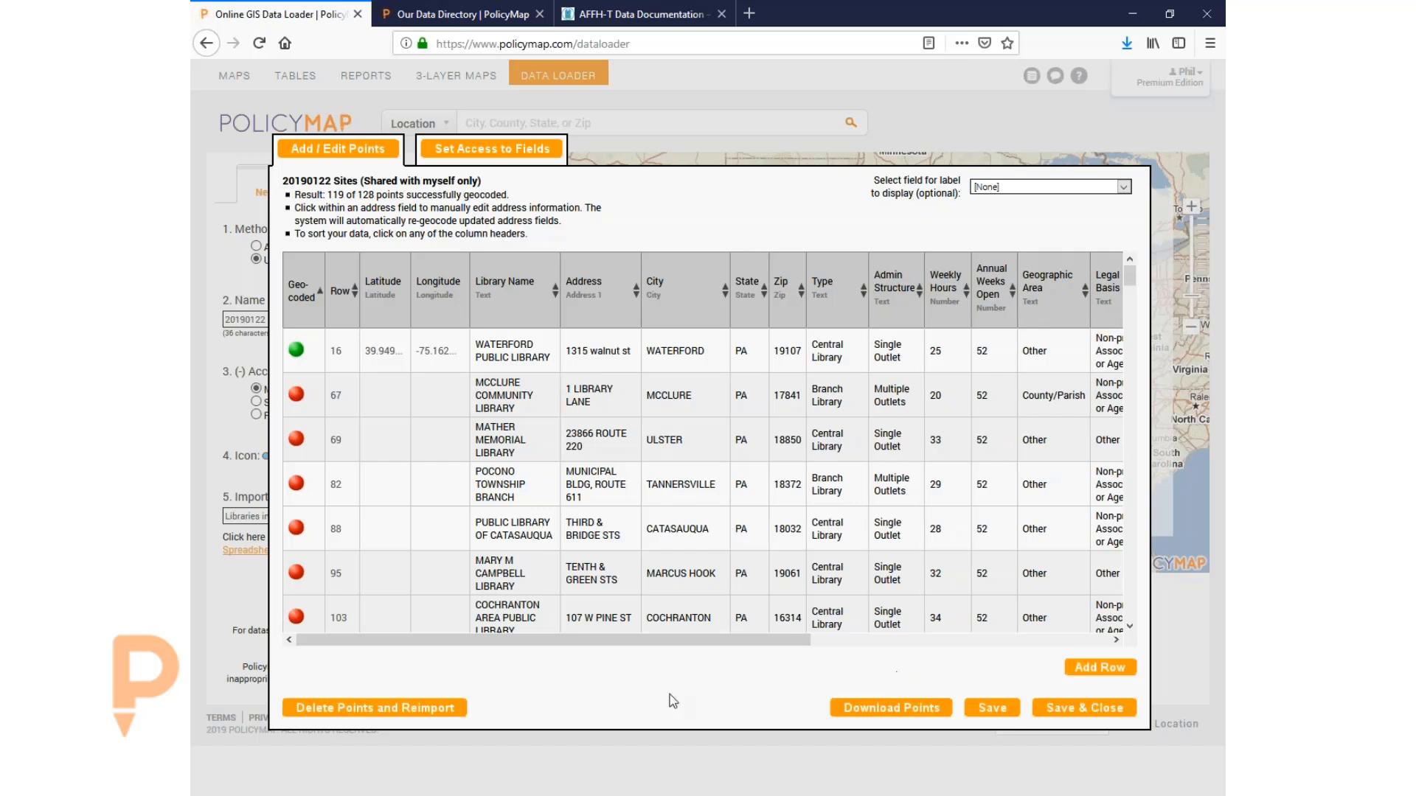
click(1062, 709)
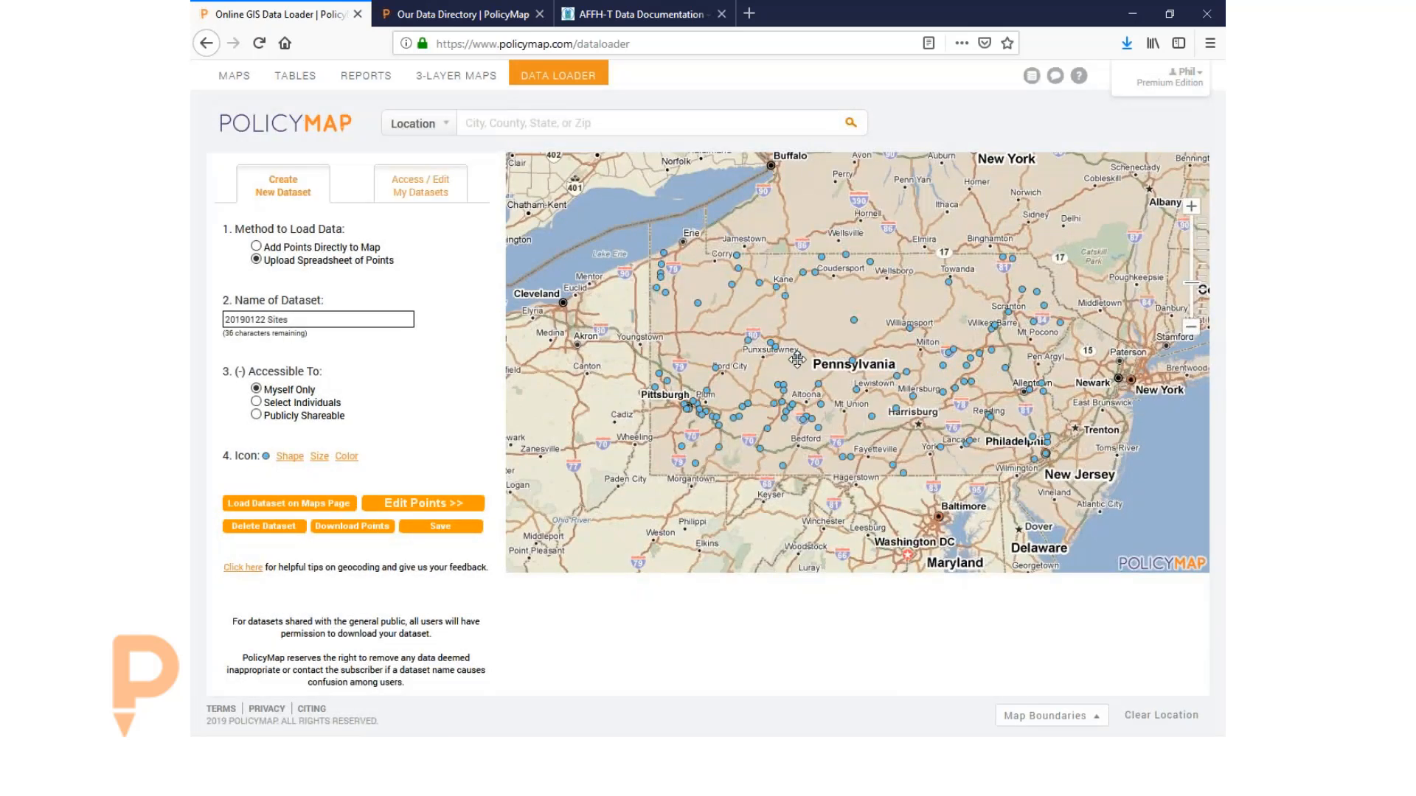
- Preview a library point near Harrisburg, then load the 20190122 Sites dataset onto the Maps page
click(896, 408)
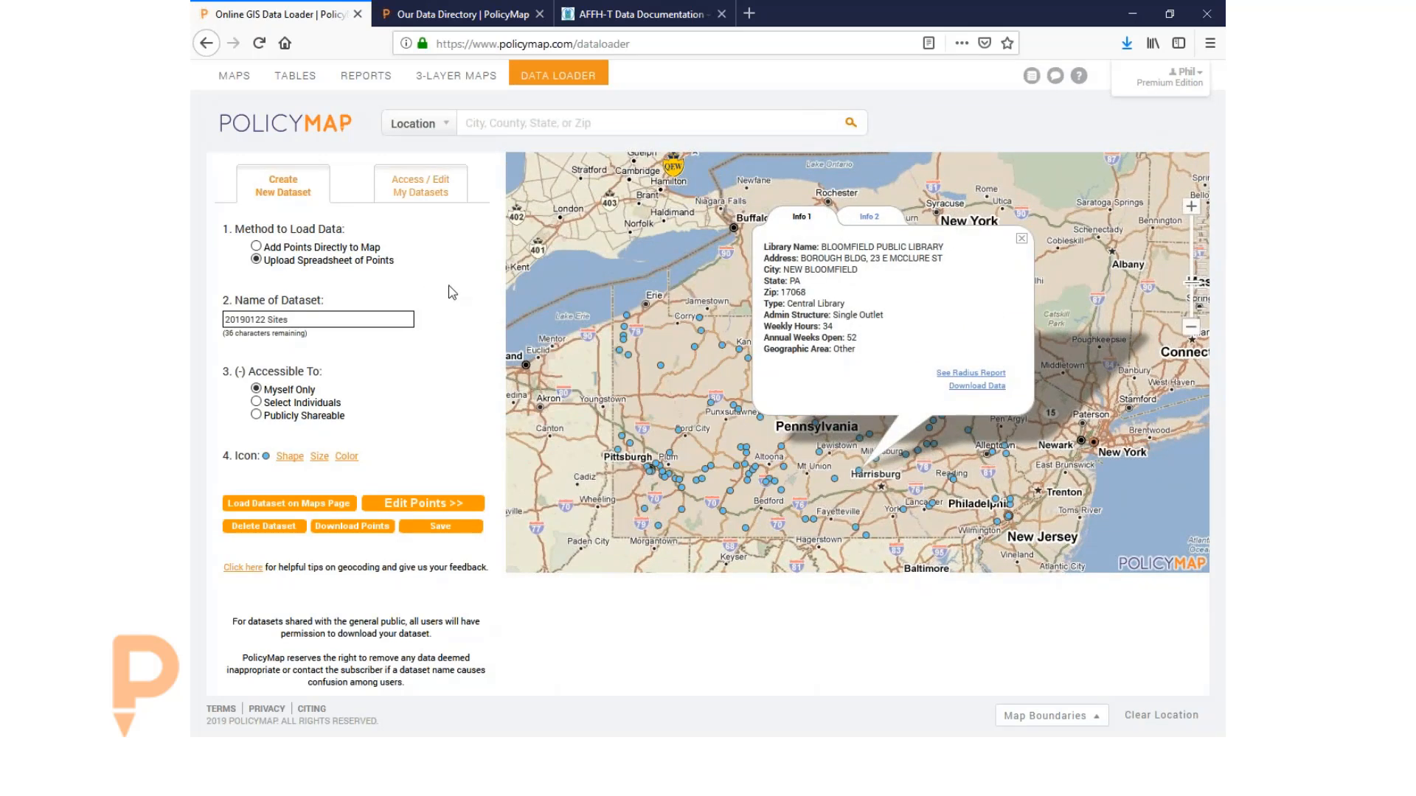
click(286, 504)
click(755, 466)
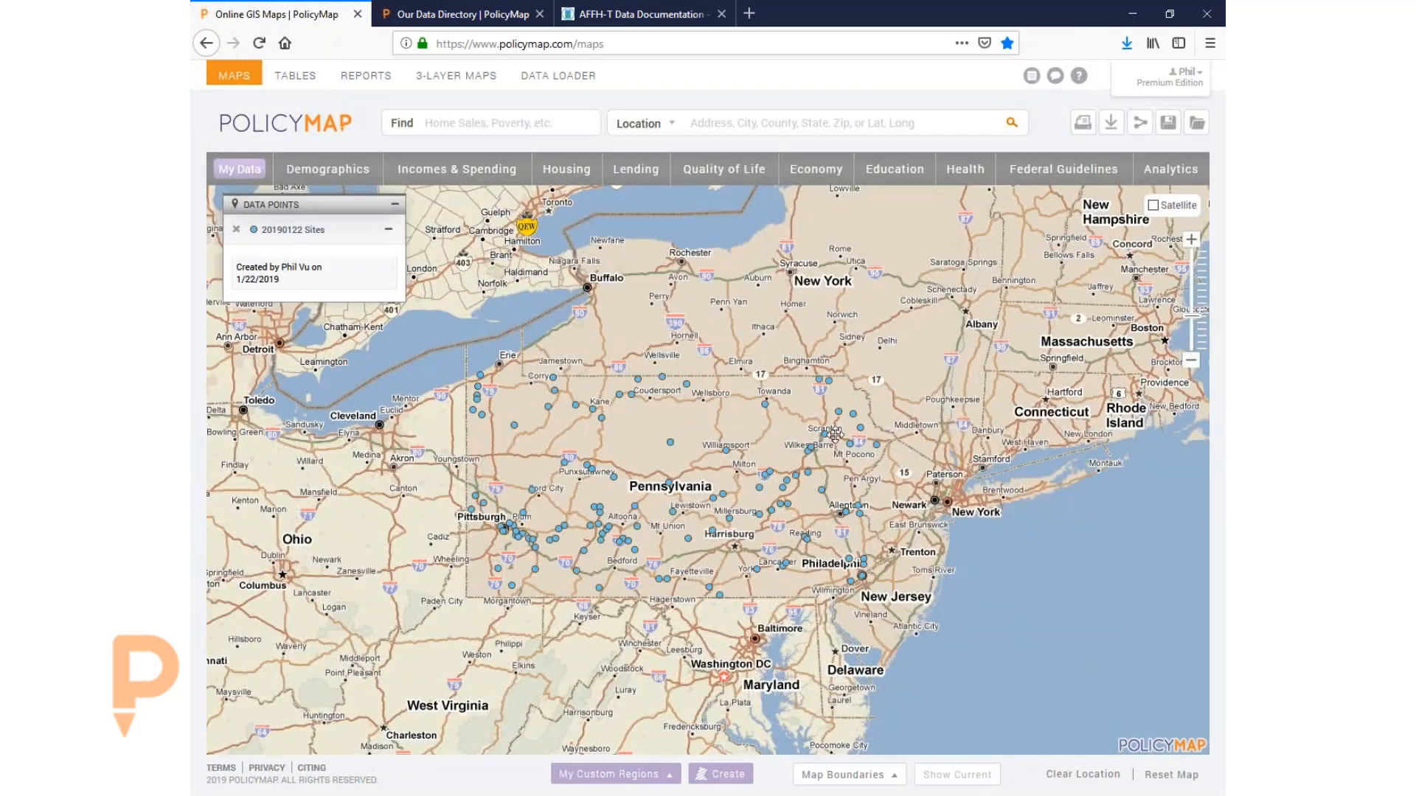
- Zoom in on Pennsylvania and add the Federal Guidelines CDBG Eligibility Eligible Block Groups layer
click(1191, 239)
drag(870, 297, 898, 269)
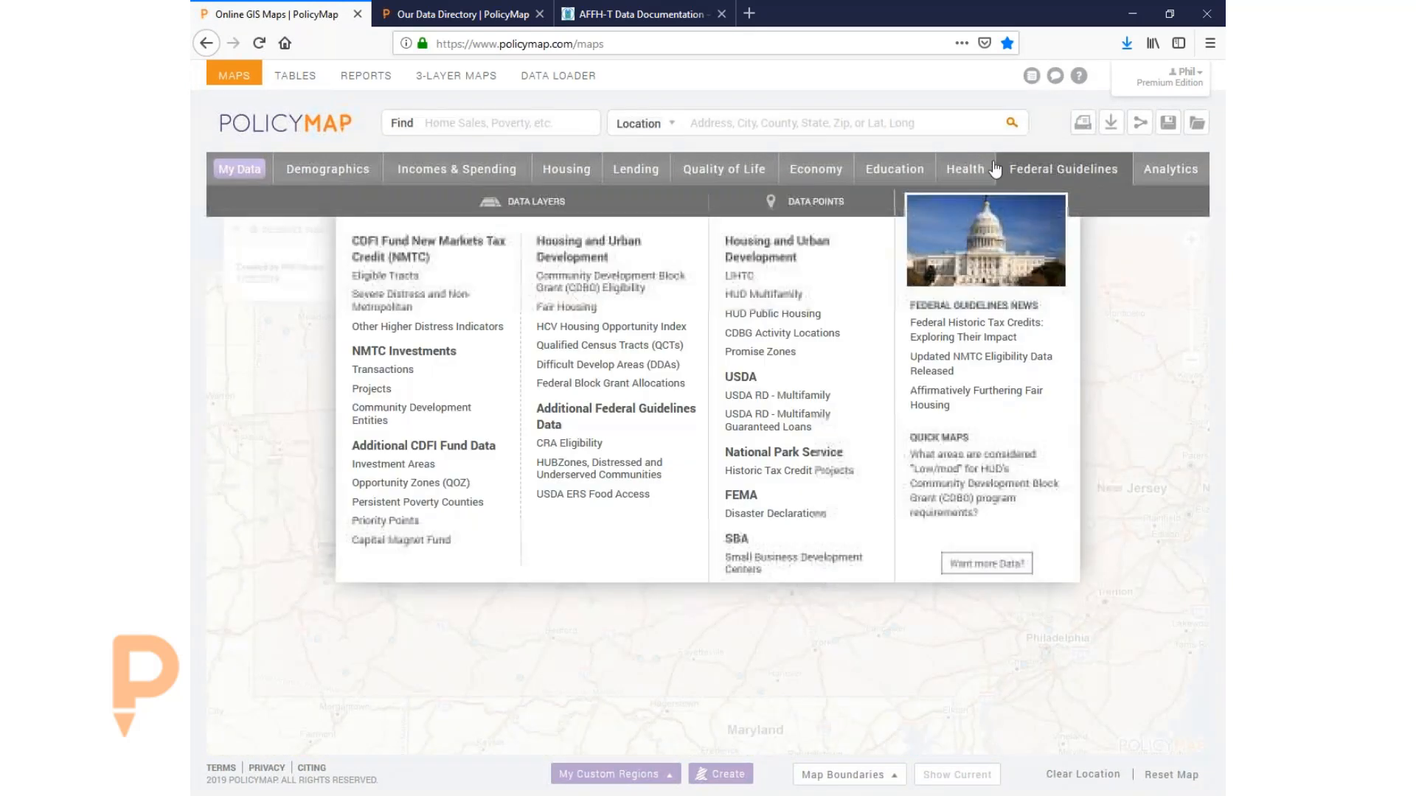
mouse_move(948, 168)
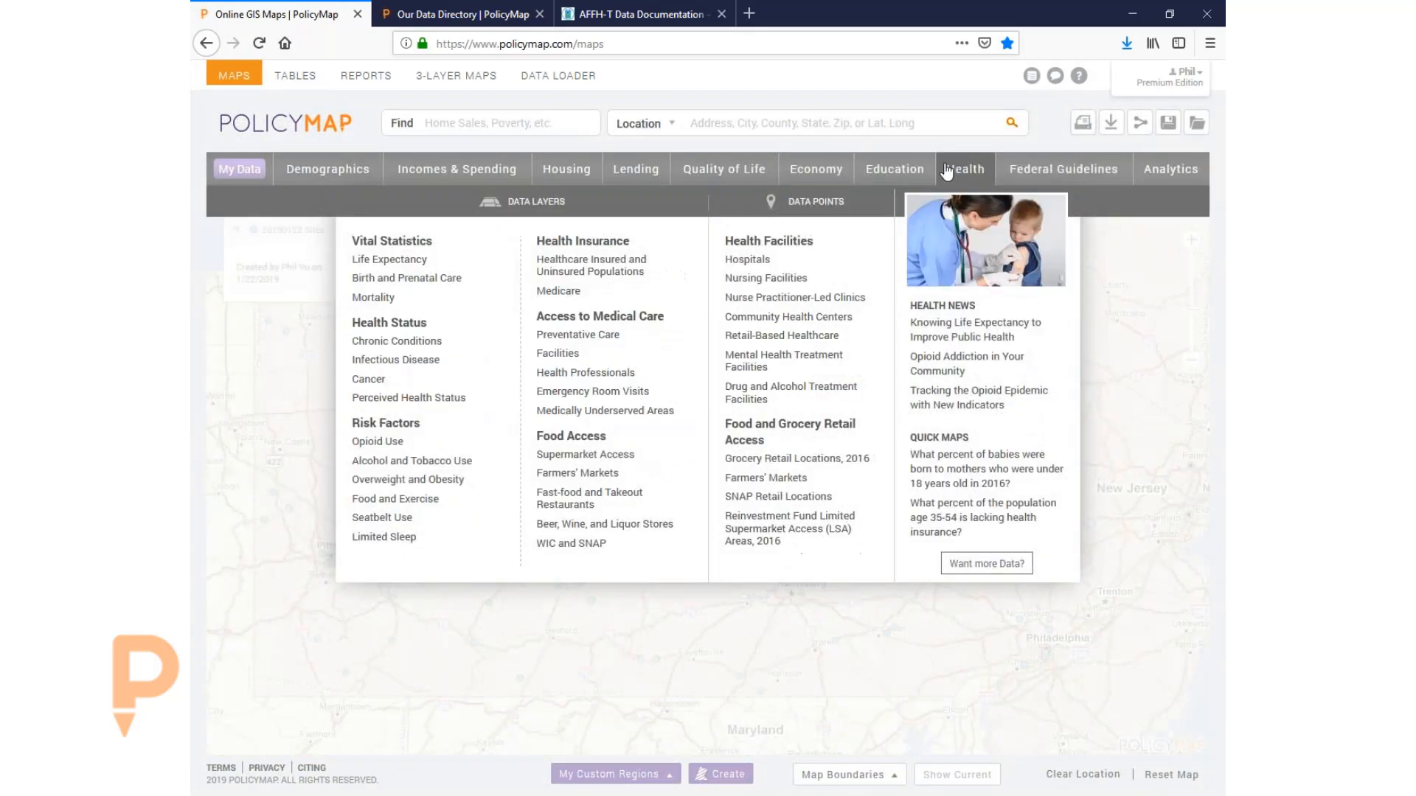
mouse_move(1063, 169)
mouse_move(612, 281)
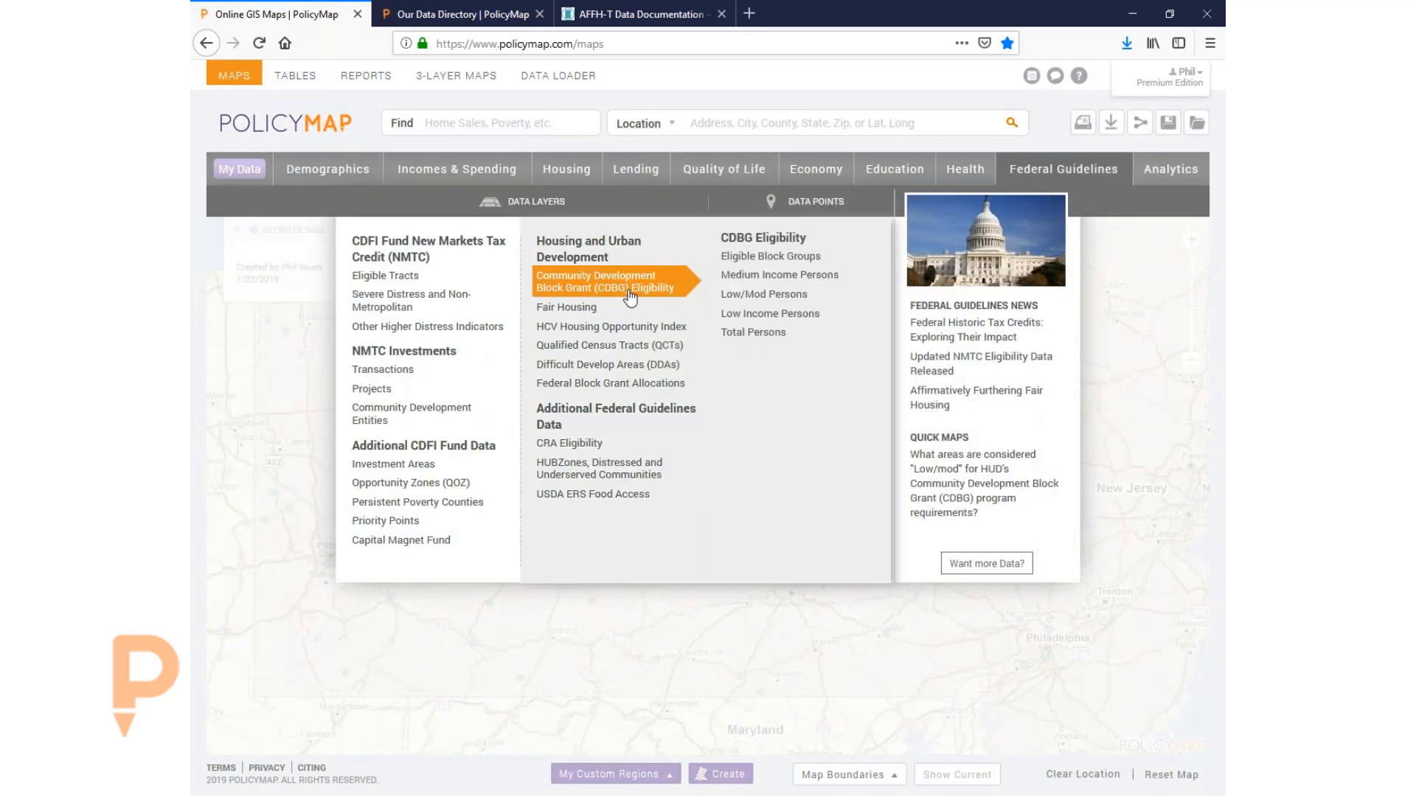
click(760, 258)
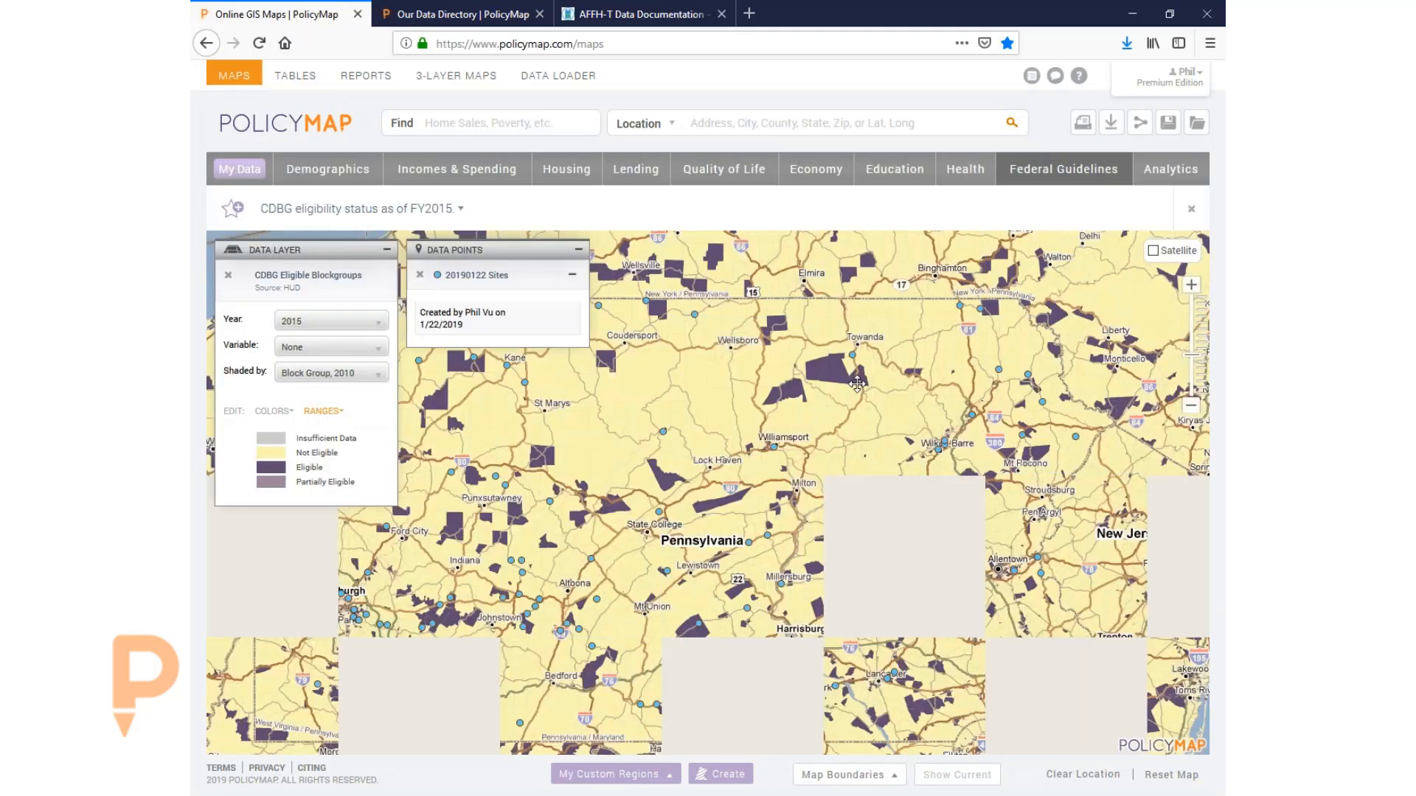
- Jump to Pittsburgh, PA via the location search 'pitts', dismiss its label, and frame the city
click(748, 130)
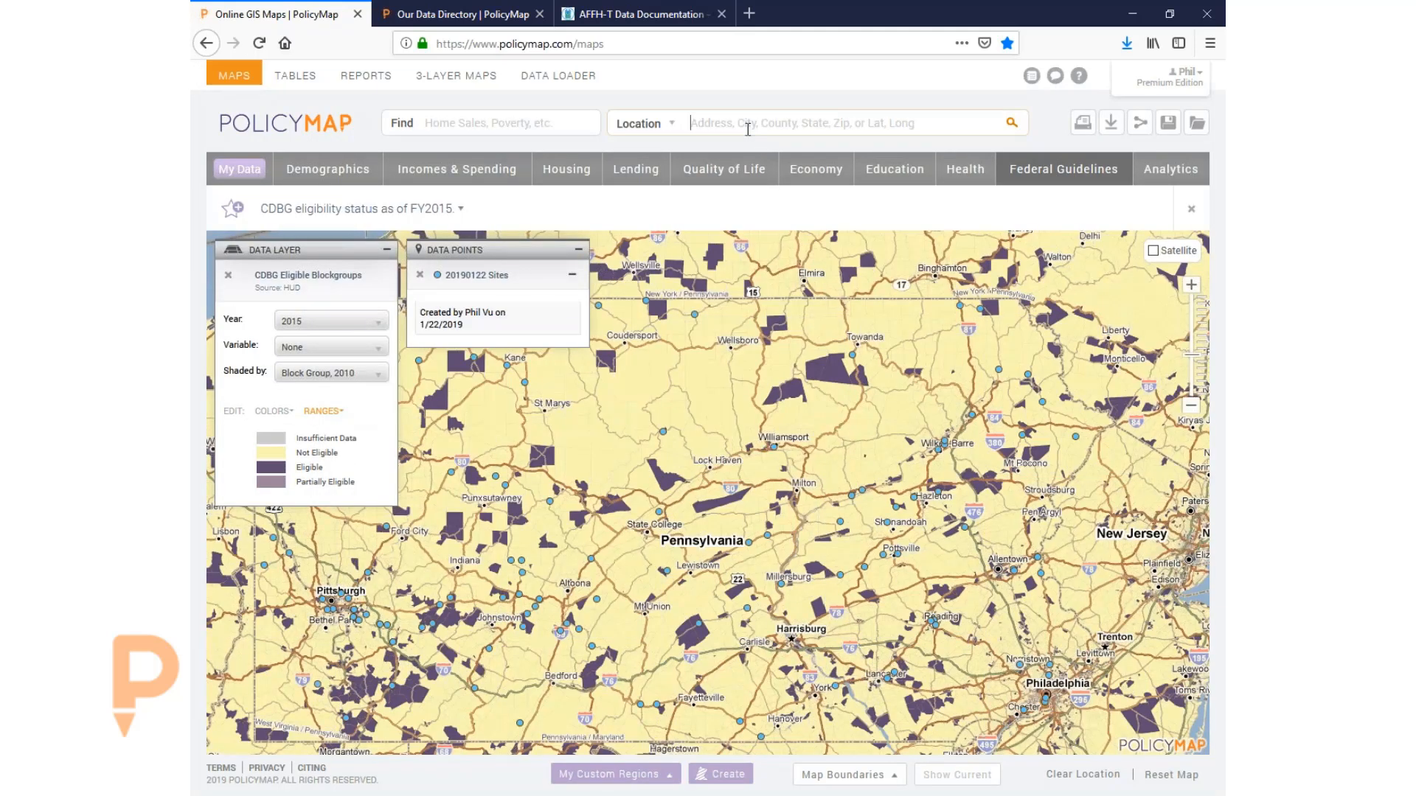
text(pitts)
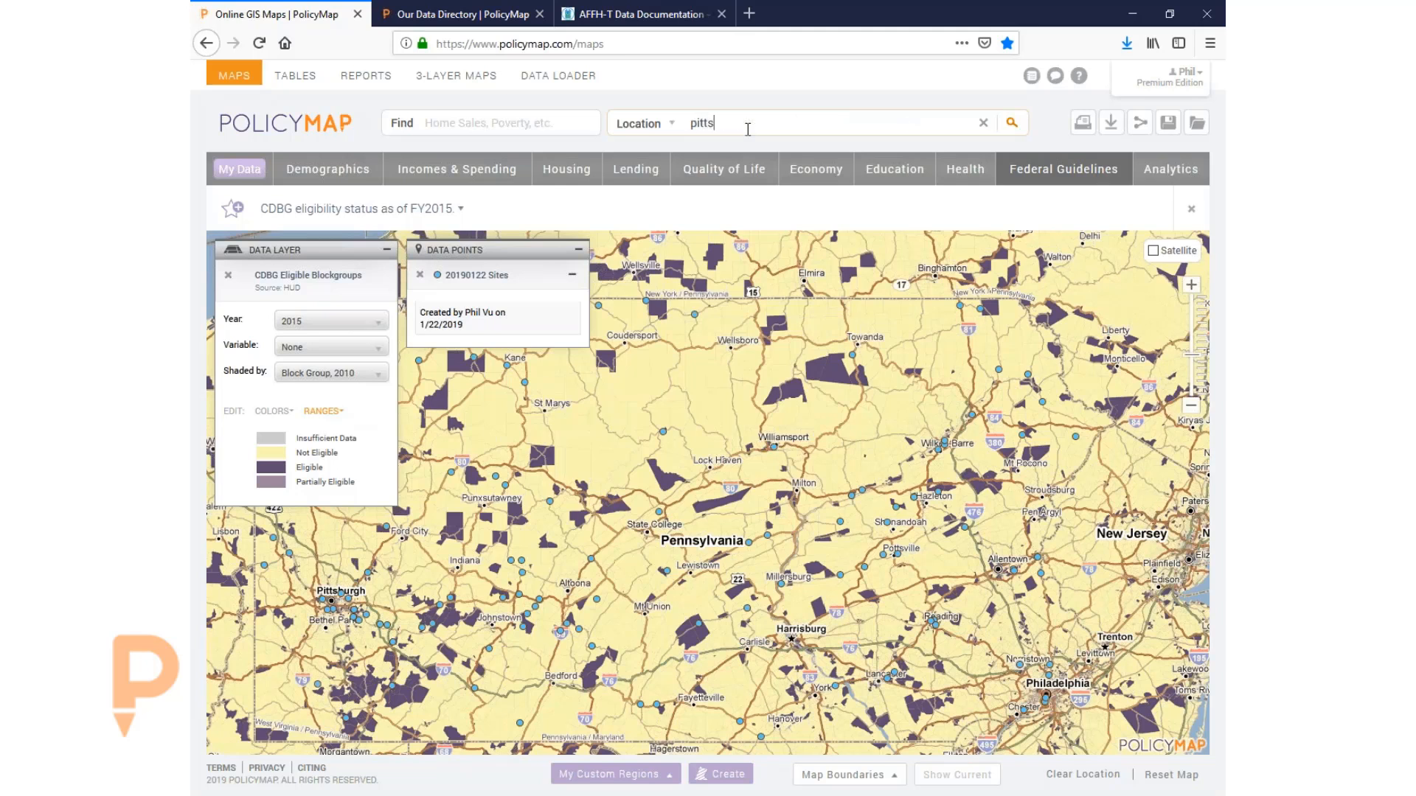
click(722, 157)
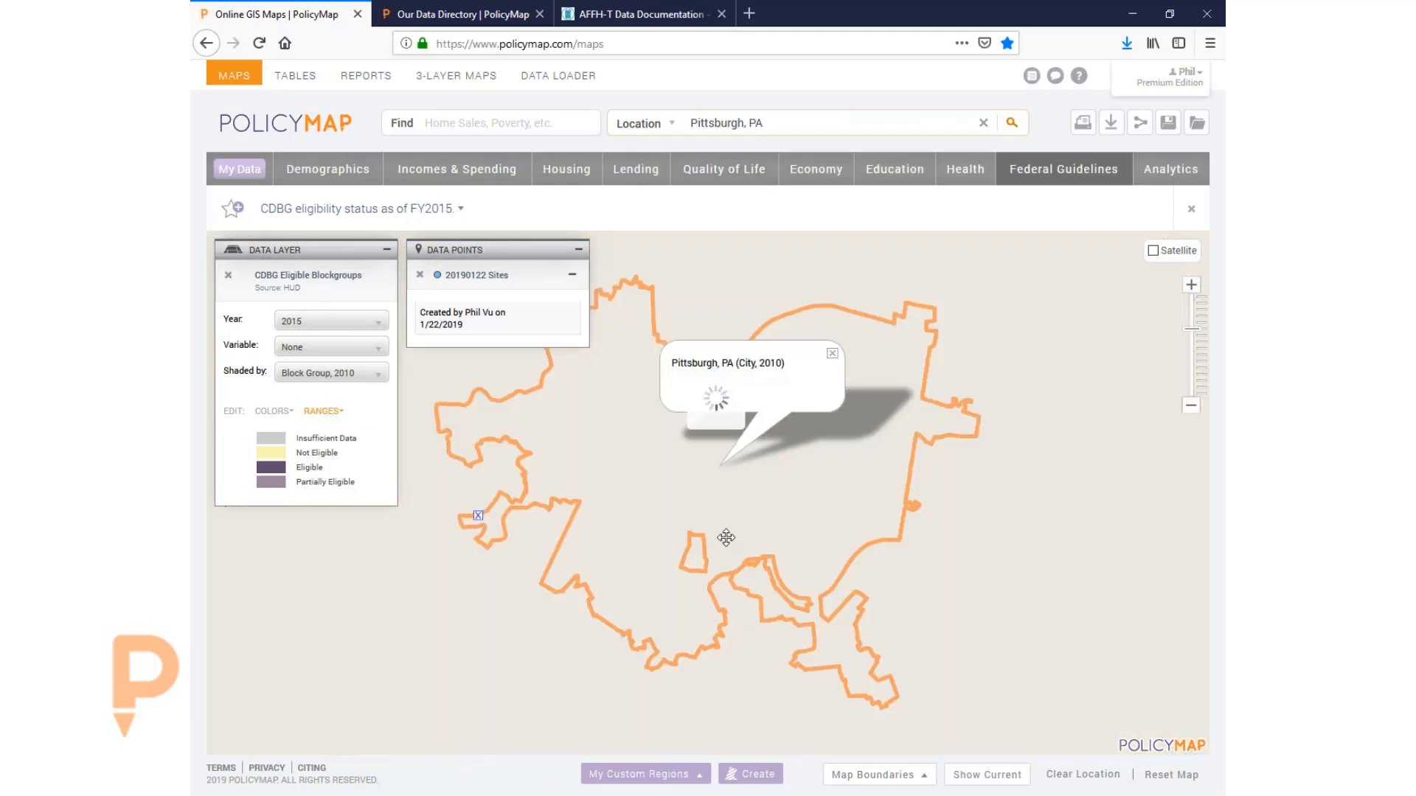
click(831, 353)
drag(764, 468, 804, 485)
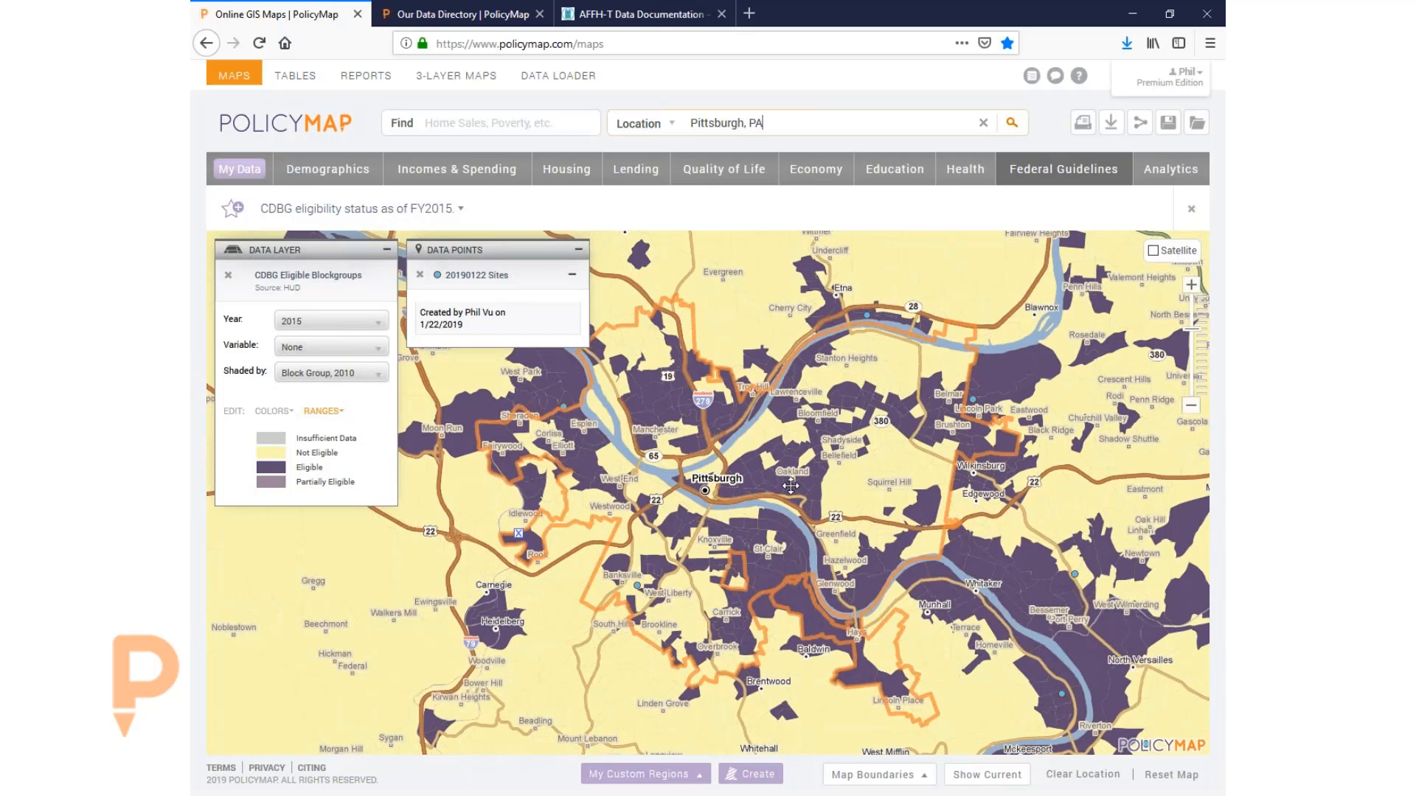
drag(734, 466, 714, 449)
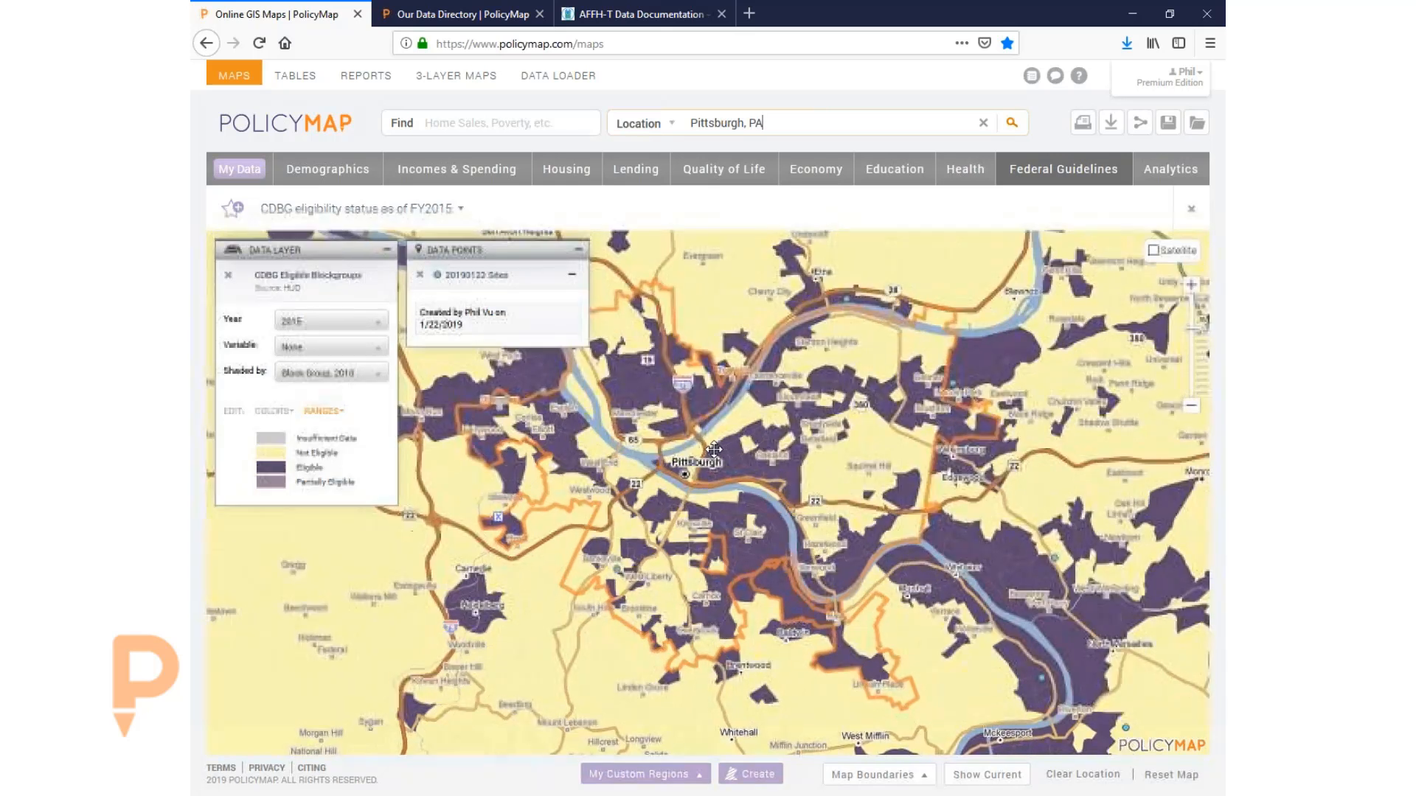